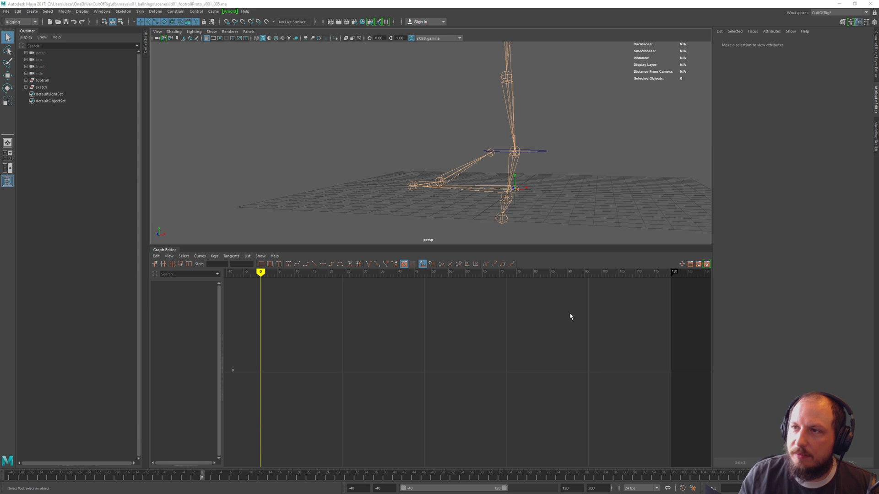
Switch to Mischief, set the canvas paper colour to black, and try a freehand green stroke on it before undoing the stroke.
{"action": "key", "text": "alt+Tab"}
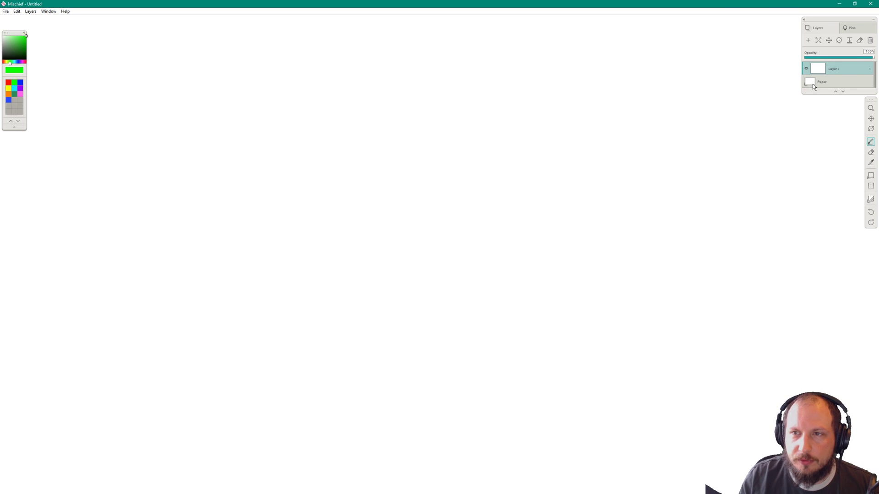
{"action": "left_click", "coordinate": [812, 84]}
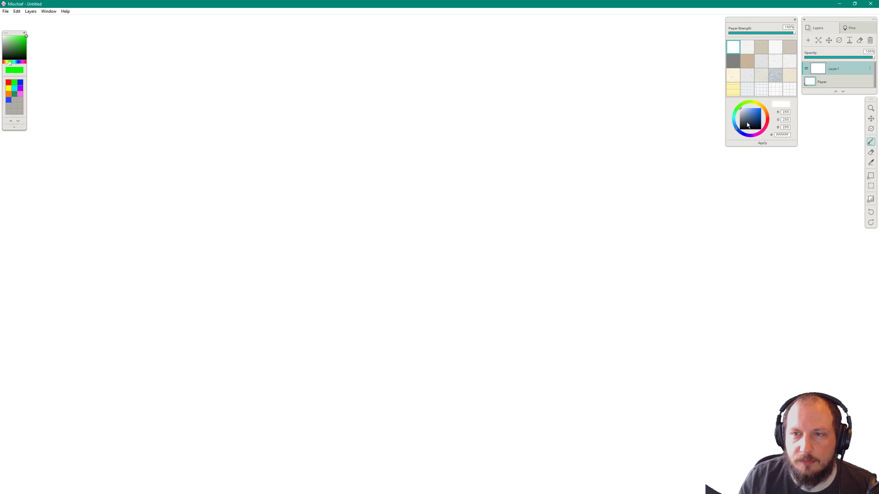
{"action": "left_click_drag", "start_coordinate": [748, 125], "coordinate": [749, 132]}
{"action": "left_click", "coordinate": [761, 144]}
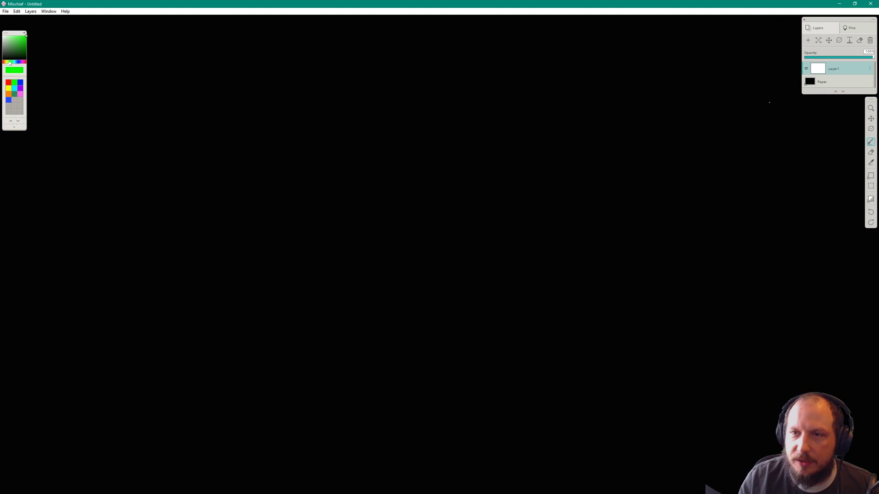
{"action": "left_click_drag", "start_coordinate": [369, 234], "coordinate": [633, 179]}
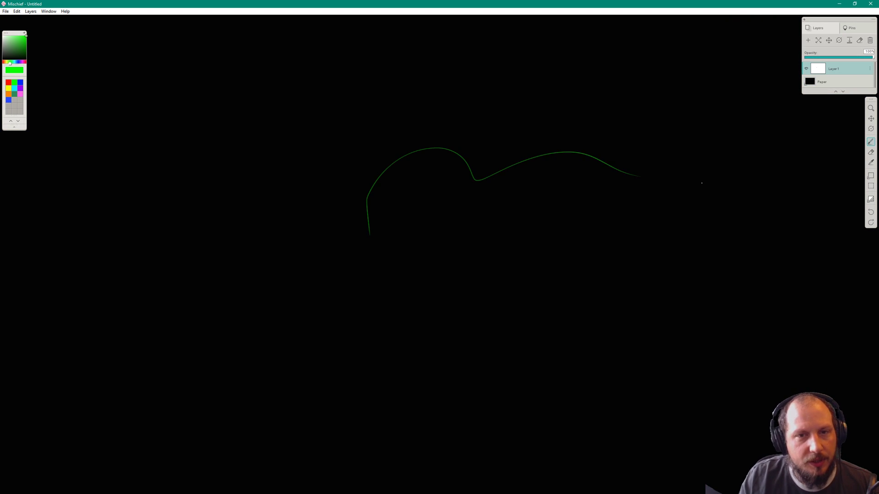
{"action": "key", "text": "ctrl+z"}
Return to Maya and scrub the timeline to examine the leg and foot-roll motion from several angles, ending on frame 0.
{"action": "key", "text": "alt+Tab"}
{"action": "left_click", "coordinate": [569, 244]}
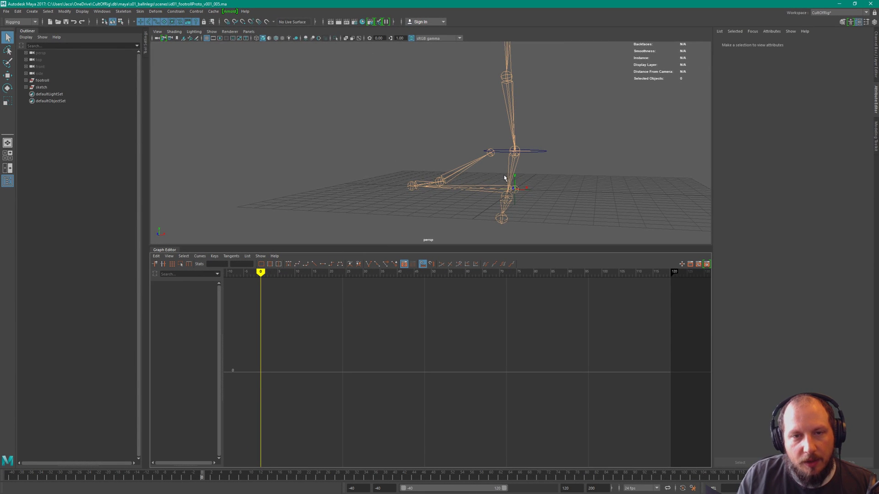
{"action": "left_click_drag", "start_coordinate": [23, 480], "coordinate": [454, 457]}
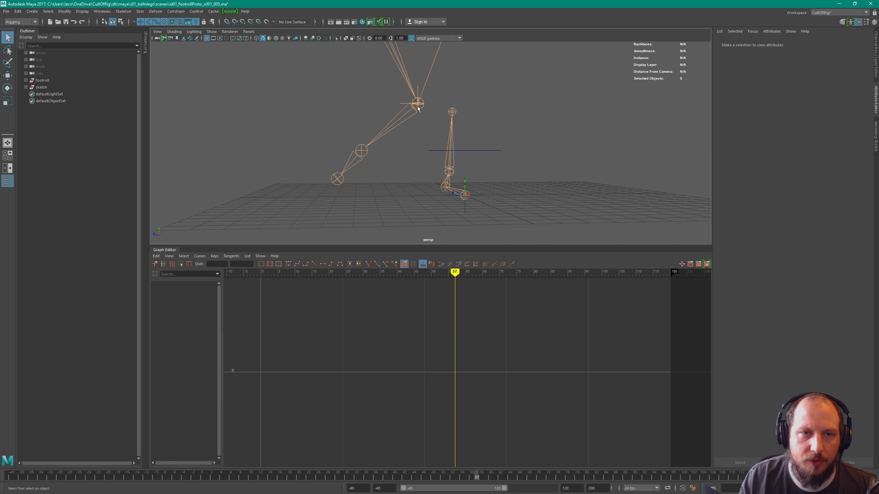
{"action": "left_click_drag", "start_coordinate": [339, 210], "coordinate": [394, 206], "text": "alt"}
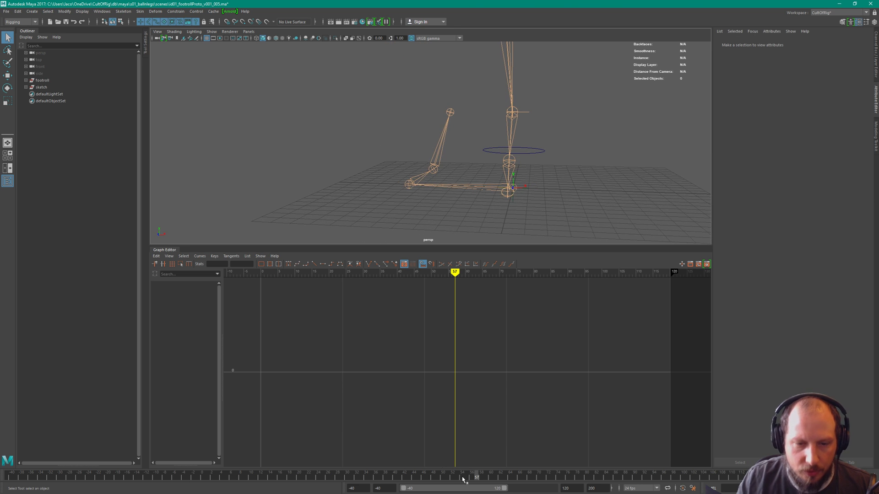
{"action": "left_click_drag", "start_coordinate": [474, 479], "coordinate": [3, 458]}
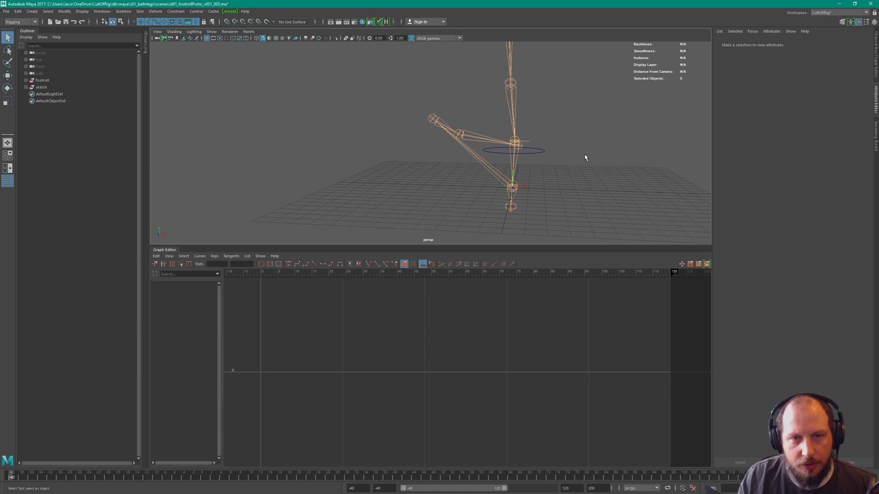
{"action": "left_click_drag", "start_coordinate": [536, 157], "coordinate": [525, 188], "text": "alt"}
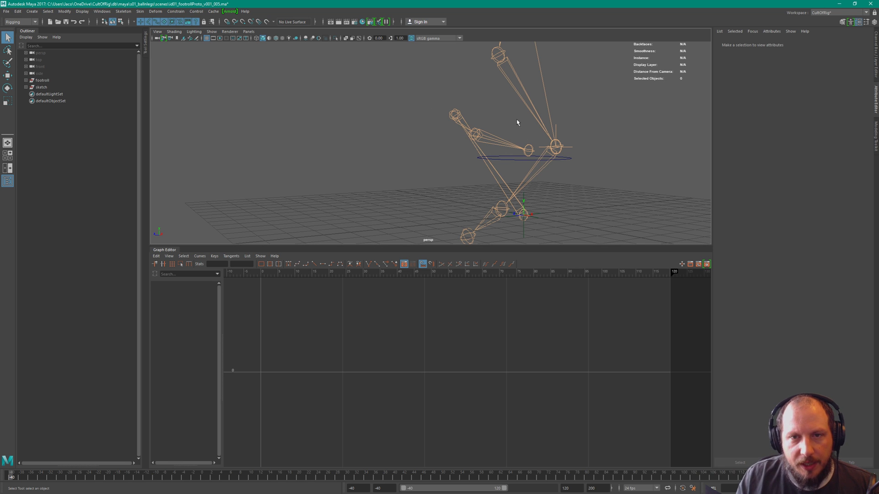
{"action": "left_click_drag", "start_coordinate": [521, 159], "coordinate": [476, 246], "text": "alt"}
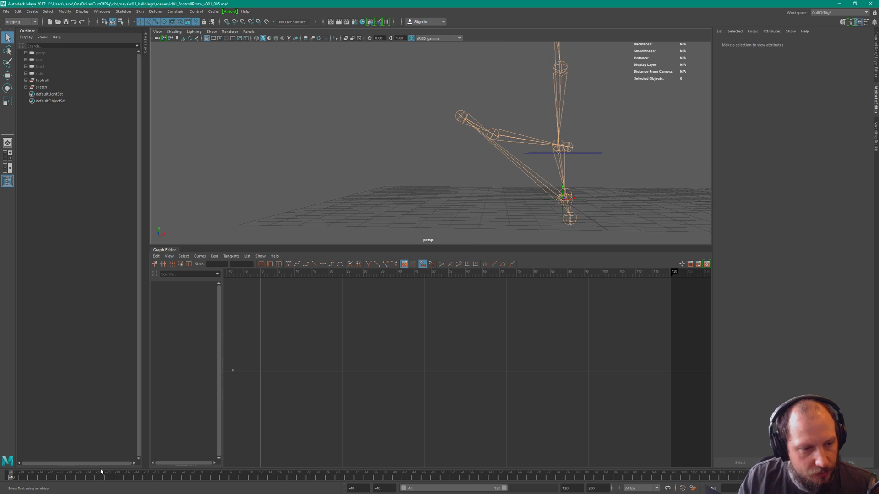
{"action": "left_click_drag", "start_coordinate": [188, 476], "coordinate": [207, 477]}
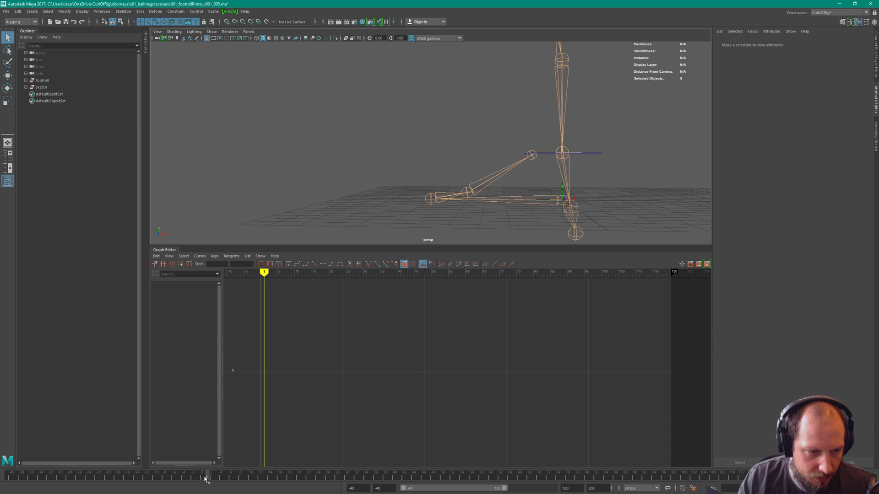
{"action": "left_click", "coordinate": [202, 478]}
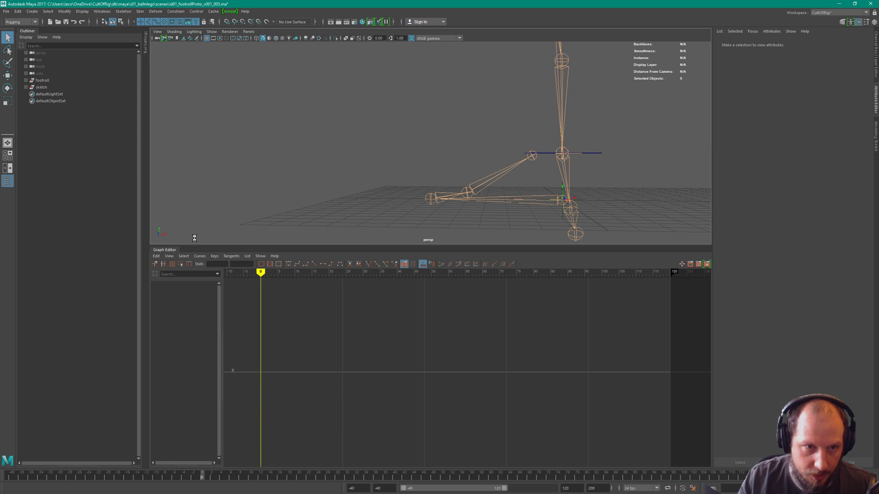
Show the rig's node network in the Node Editor and select the ankle_control curve to study it against the foot joints.
{"action": "key", "text": "n"}
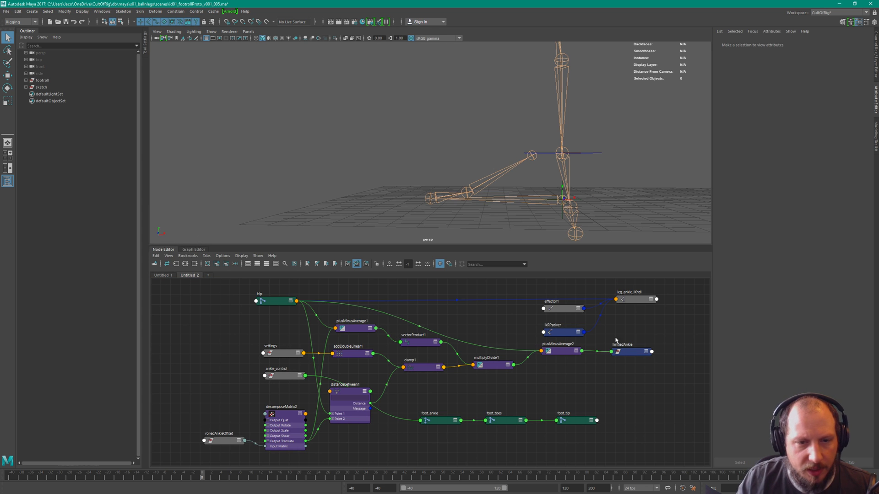
{"action": "left_click_drag", "start_coordinate": [580, 179], "coordinate": [528, 162], "text": "alt"}
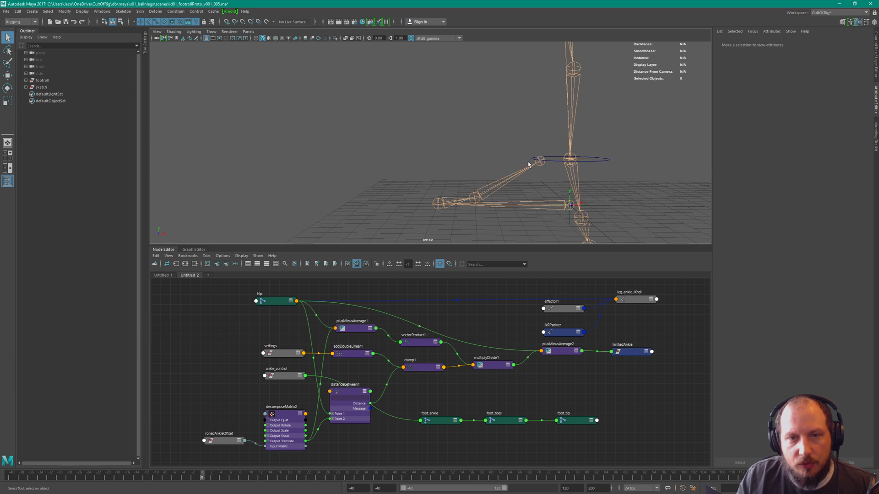
{"action": "left_click_drag", "start_coordinate": [598, 147], "coordinate": [565, 167]}
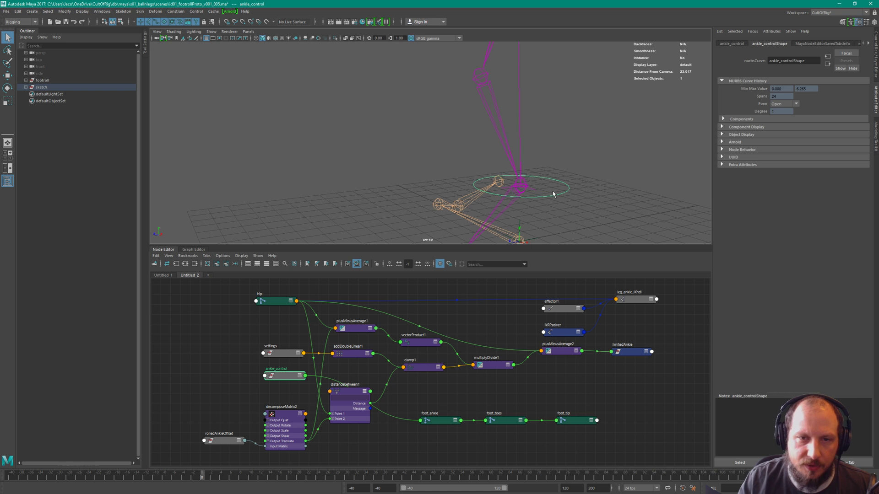
{"action": "left_click_drag", "start_coordinate": [650, 188], "coordinate": [568, 177], "text": "alt"}
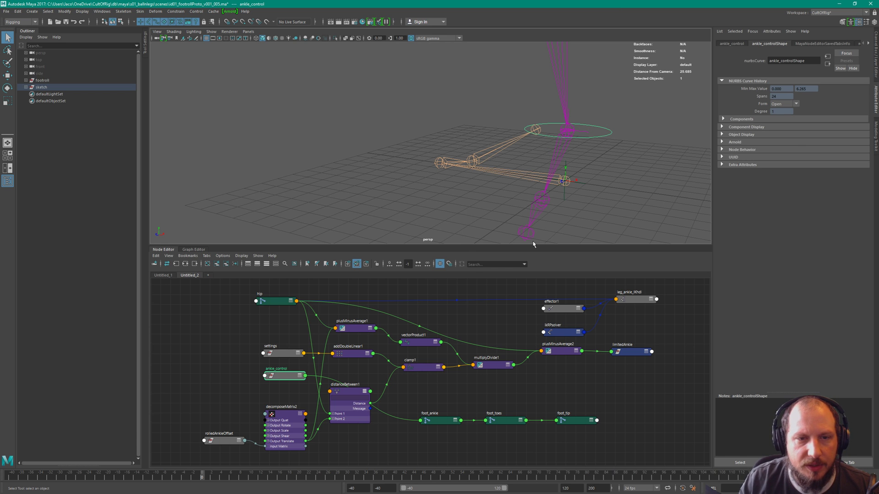
{"action": "left_click_drag", "start_coordinate": [552, 169], "coordinate": [598, 135], "text": "alt"}
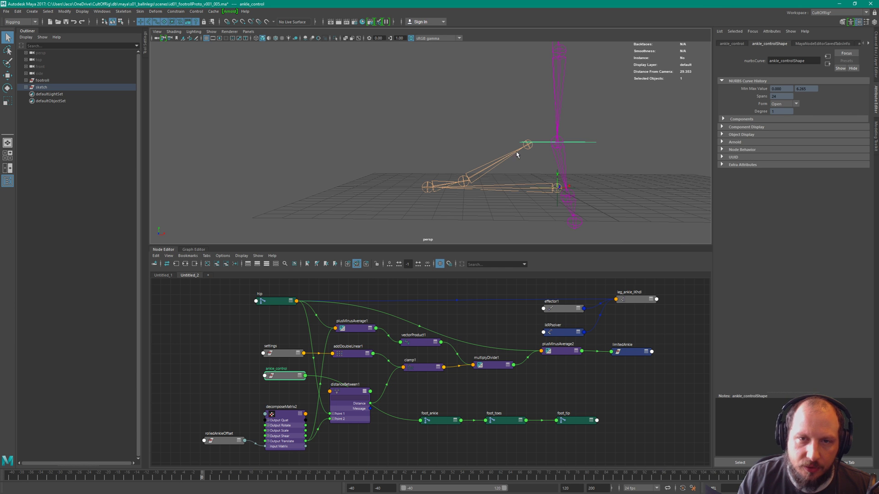
{"action": "left_click_drag", "start_coordinate": [518, 154], "coordinate": [476, 143], "text": "alt"}
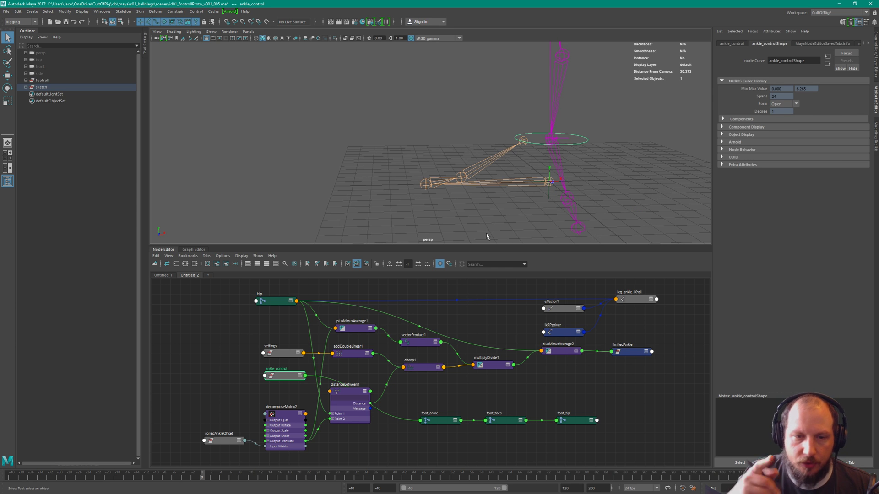
{"action": "left_click_drag", "start_coordinate": [571, 165], "coordinate": [541, 187], "text": "alt"}
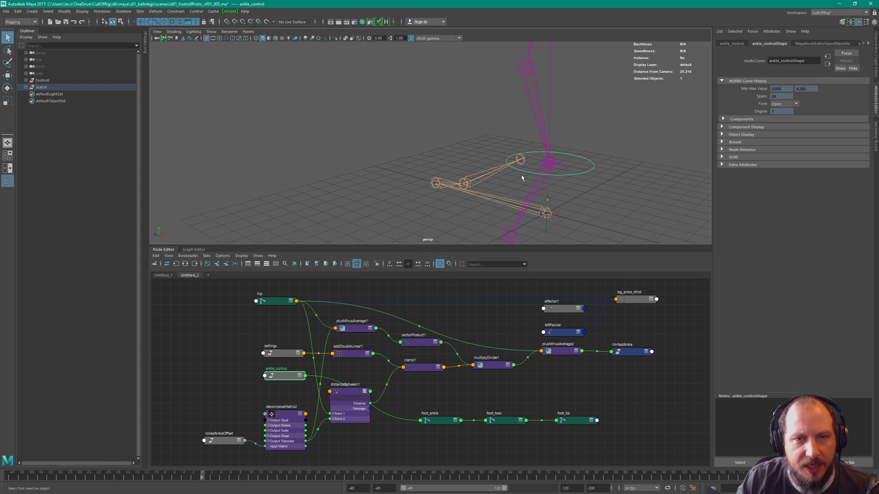
{"action": "left_click_drag", "start_coordinate": [522, 178], "coordinate": [541, 172], "text": "alt"}
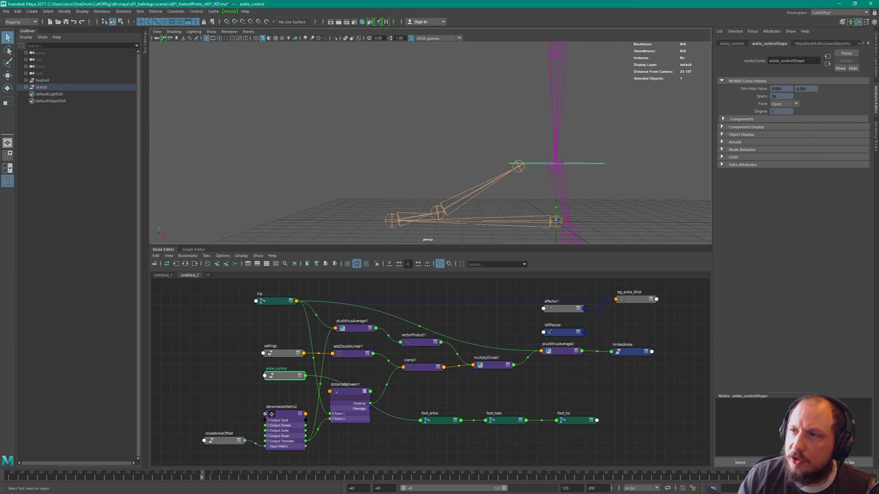
Switch to Mischief and lower the canvas window's opacity so the Maya scene shows through for drawing over.
{"action": "key", "text": "alt+Tab"}
{"action": "left_click", "coordinate": [871, 199]}
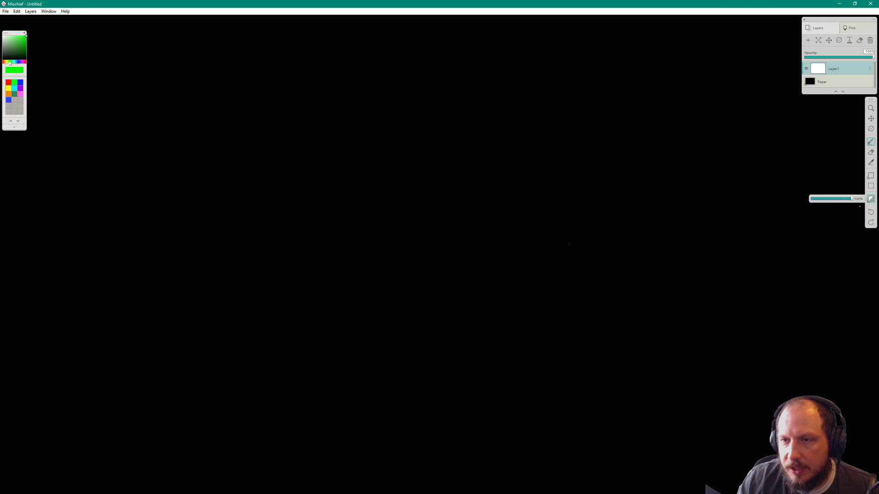
{"action": "left_click_drag", "start_coordinate": [848, 200], "coordinate": [753, 212]}
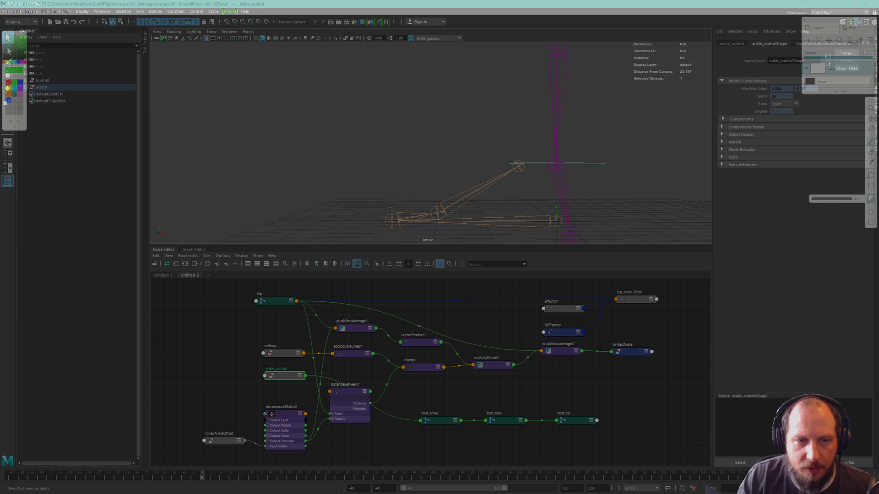
Try drawing vertical green strokes above the foot's tip joint, undo them, and make the canvas window opaque again.
{"action": "left_click_drag", "start_coordinate": [386, 196], "coordinate": [389, 217]}
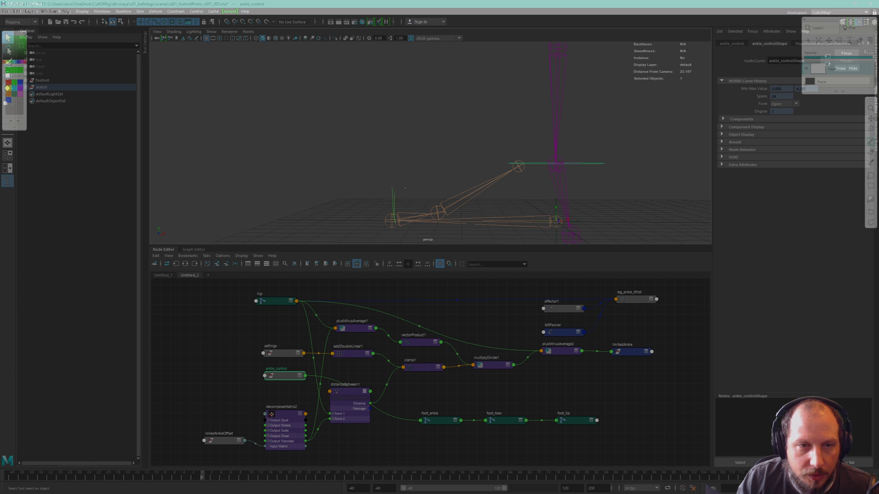
{"action": "key", "text": "ctrl+z"}
{"action": "left_click_drag", "start_coordinate": [391, 213], "coordinate": [392, 189]}
{"action": "key", "text": "ctrl+z"}
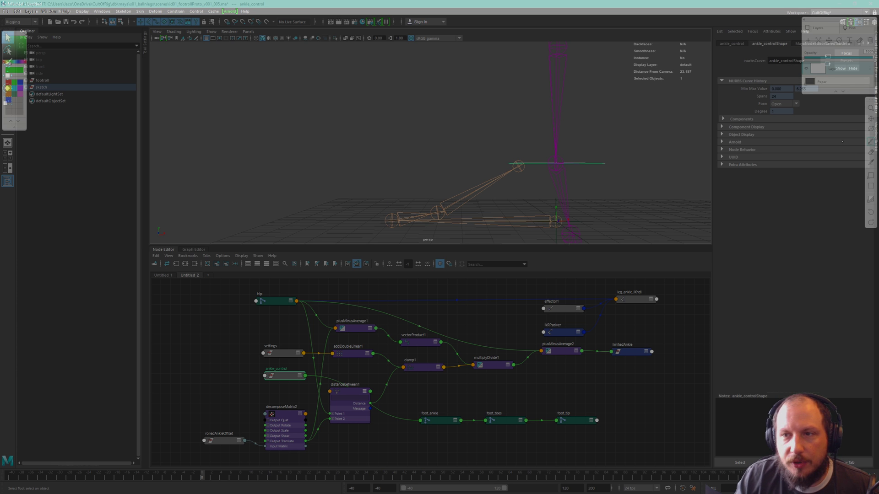
{"action": "left_click", "coordinate": [870, 201]}
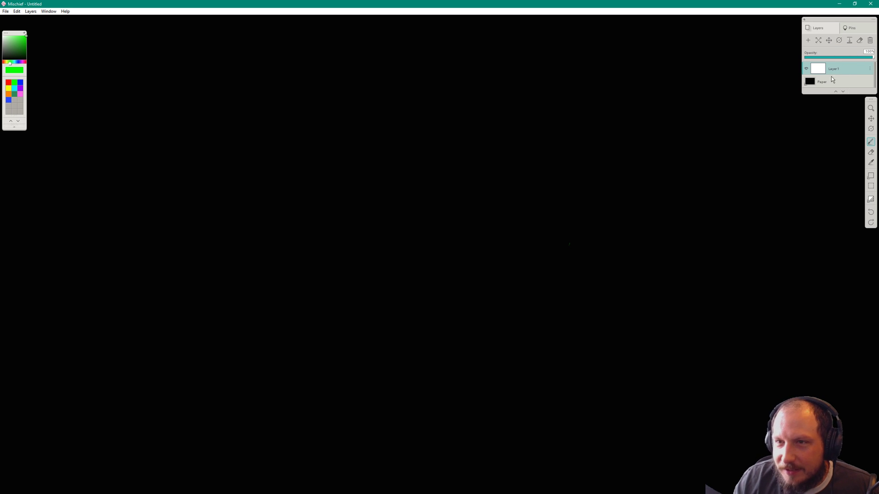
Take the Mischief window out of its maximized state, reposition its frame, and maximize it again.
{"action": "left_click", "coordinate": [855, 4]}
{"action": "left_click_drag", "start_coordinate": [875, 38], "coordinate": [795, 22]}
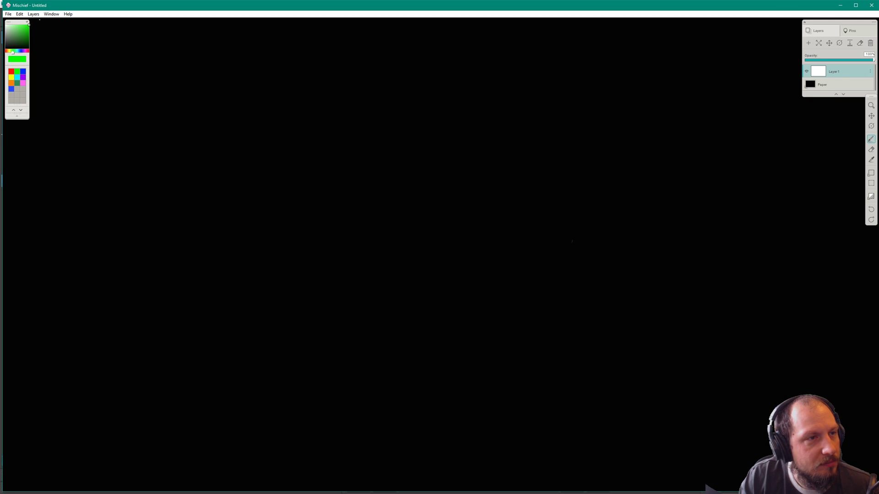
{"action": "left_click", "coordinate": [858, 5]}
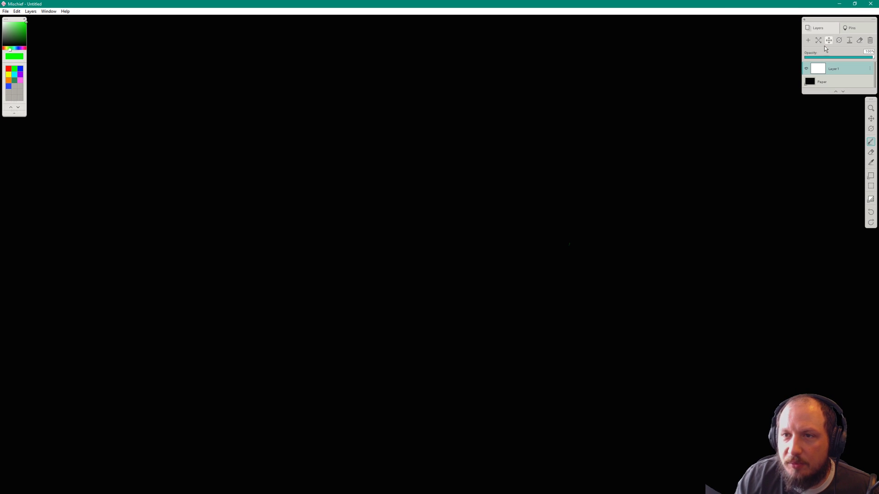
Check the brush tool's options, draw a short wavy green test stroke on the canvas, and undo it.
{"action": "right_click", "coordinate": [873, 144]}
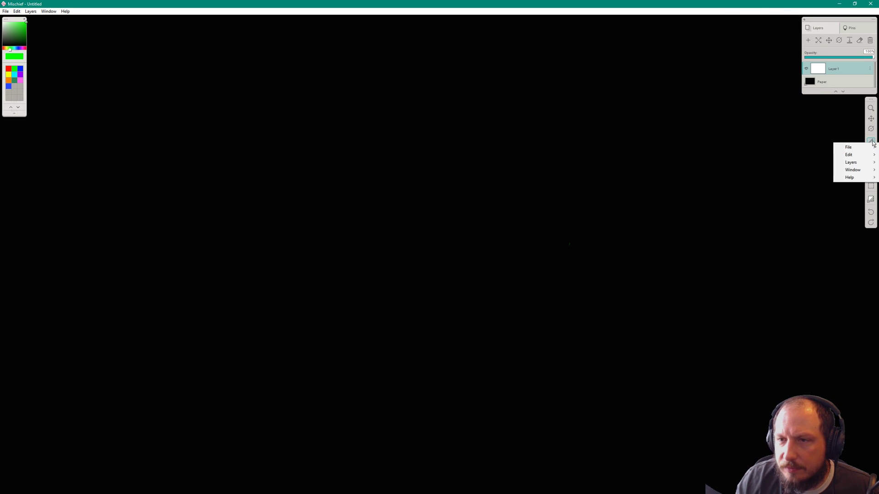
{"action": "left_click", "coordinate": [871, 141]}
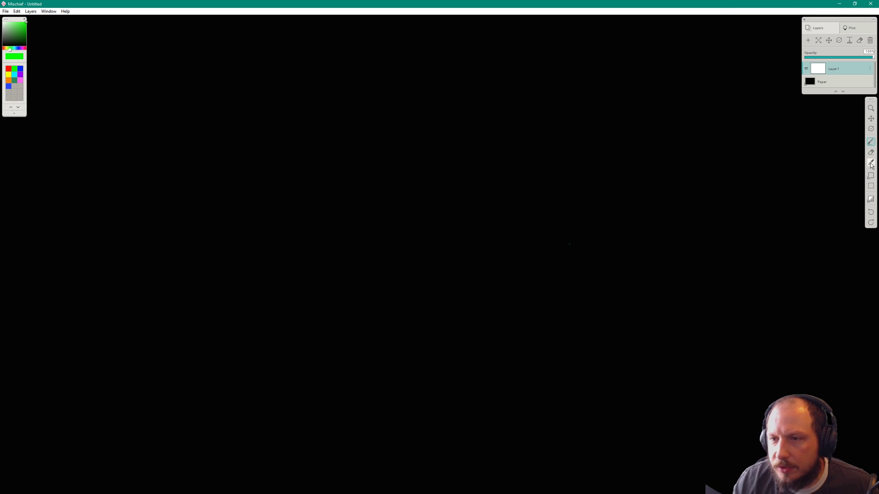
{"action": "left_click_drag", "start_coordinate": [377, 176], "coordinate": [471, 209]}
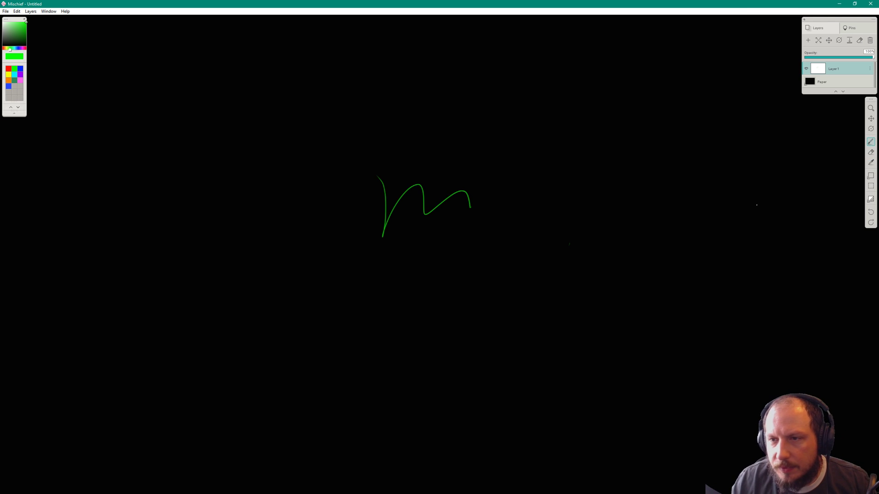
{"action": "key", "text": "ctrl+z"}
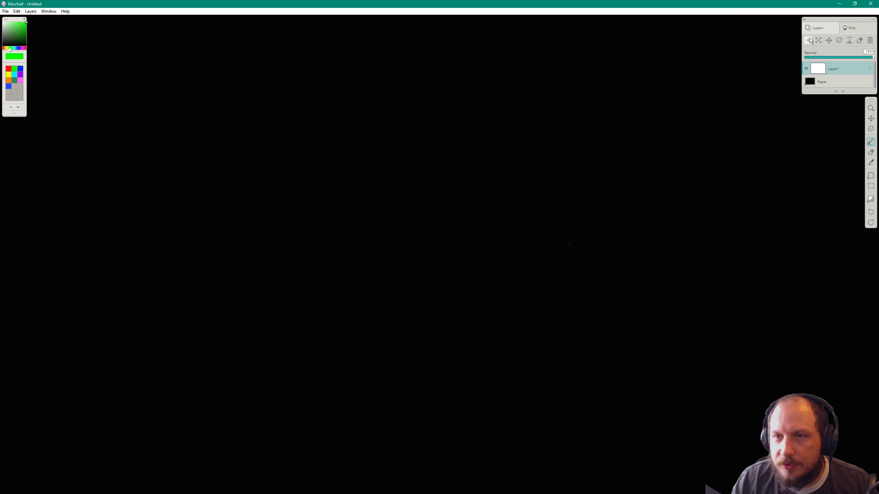
Rearrange the palettes so the brush presets sit below the colour palette with its swatches expanded, and restore the window down.
{"action": "left_click", "coordinate": [14, 116]}
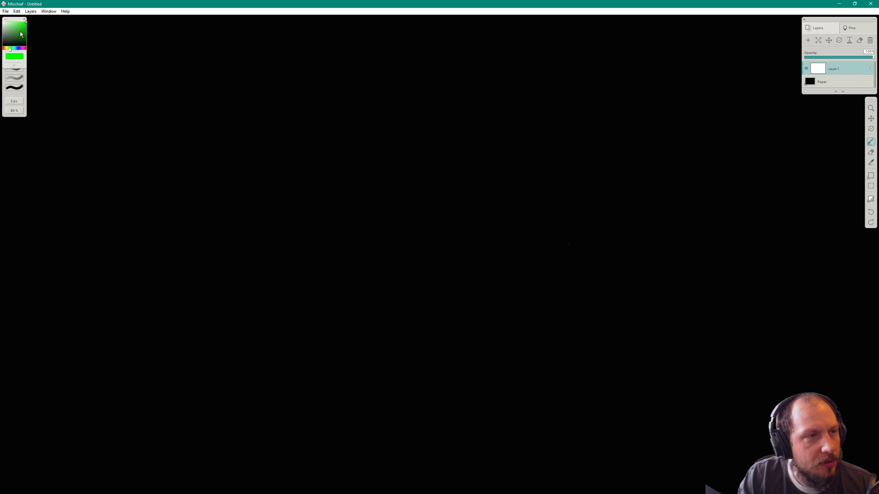
{"action": "left_click_drag", "start_coordinate": [14, 19], "coordinate": [71, 42]}
{"action": "left_click_drag", "start_coordinate": [10, 20], "coordinate": [10, 113]}
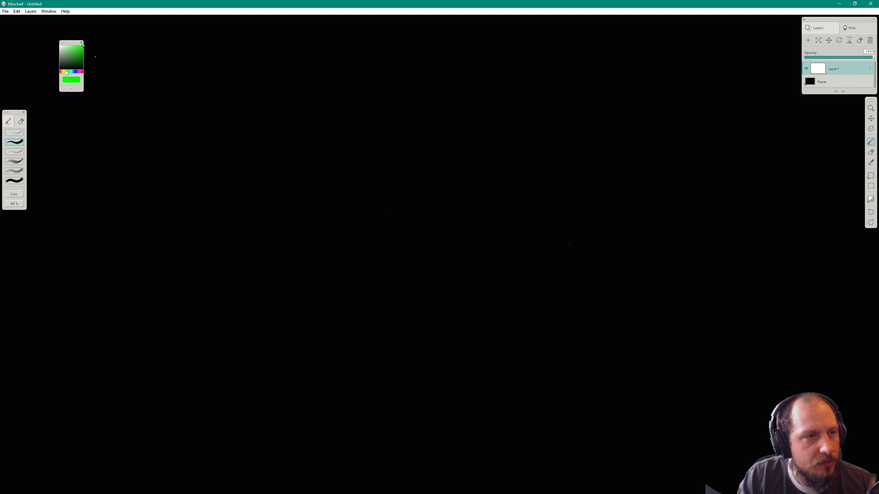
{"action": "left_click_drag", "start_coordinate": [67, 43], "coordinate": [9, 23]}
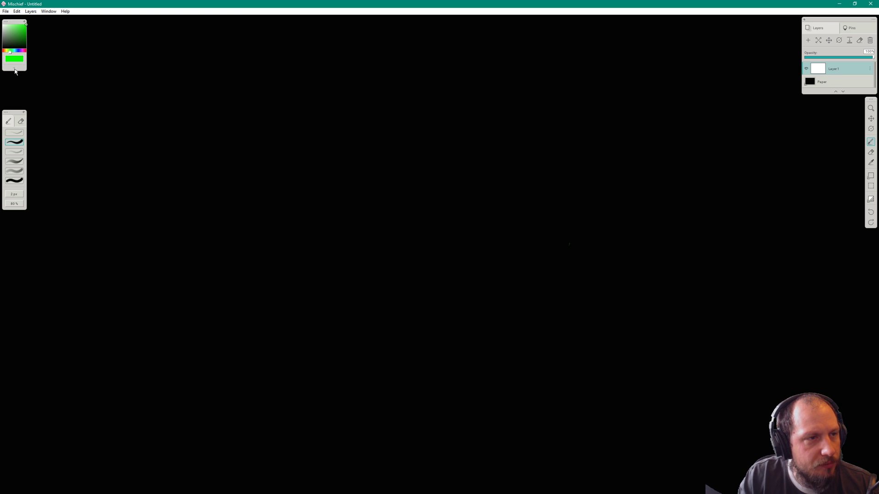
{"action": "left_click", "coordinate": [14, 70]}
{"action": "key", "text": "super+Down"}
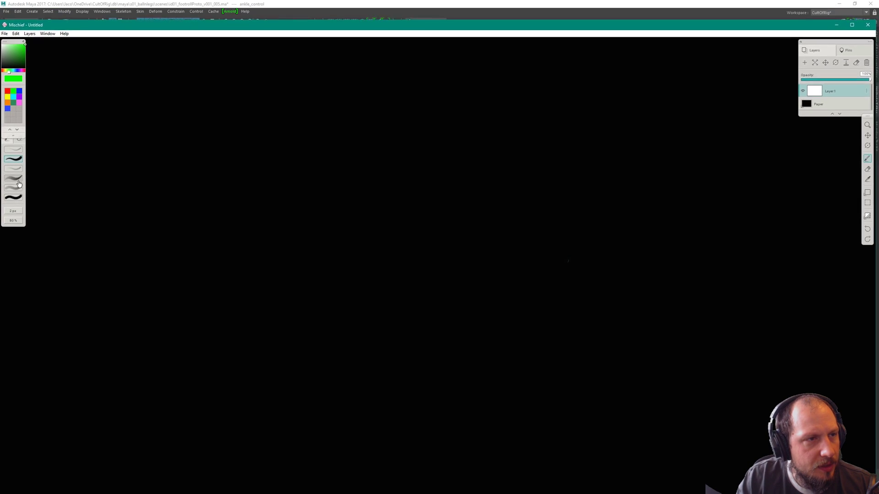
Maximize the Mischief window and move the colour palette clear of the brush presets.
{"action": "key", "text": "super+Up"}
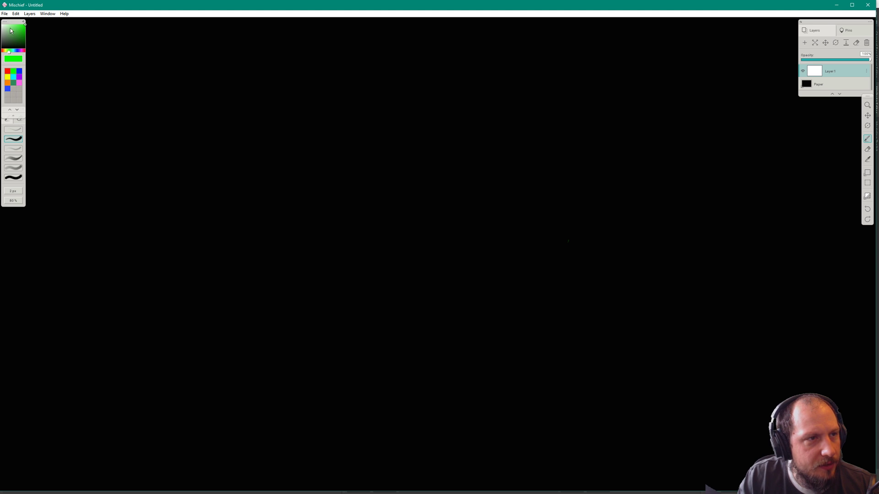
{"action": "mouse_move", "coordinate": [13, 22]}
{"action": "left_mouse_down"}
{"action": "mouse_move", "coordinate": [73, 27]}
{"action": "mouse_move", "coordinate": [19, 32]}
{"action": "left_mouse_up"}
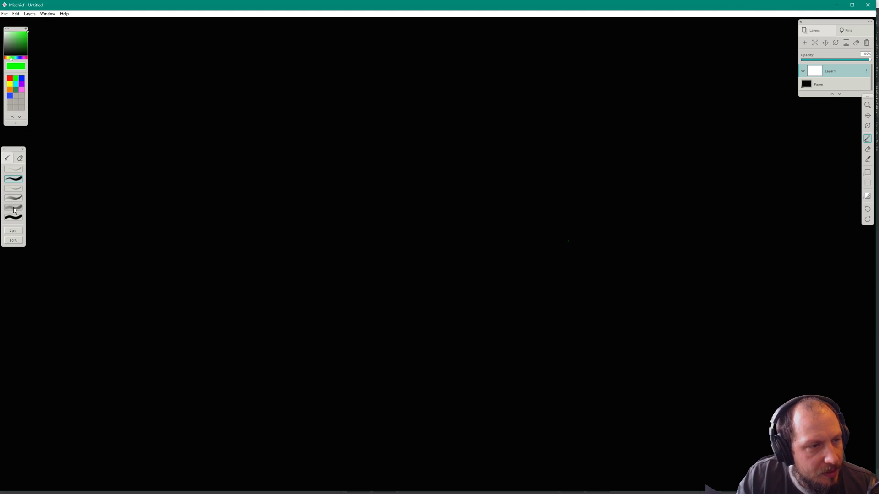
Set the brush size to 4 px, test it with a wavy green stroke on the canvas, and undo the stroke.
{"action": "left_click", "coordinate": [14, 231]}
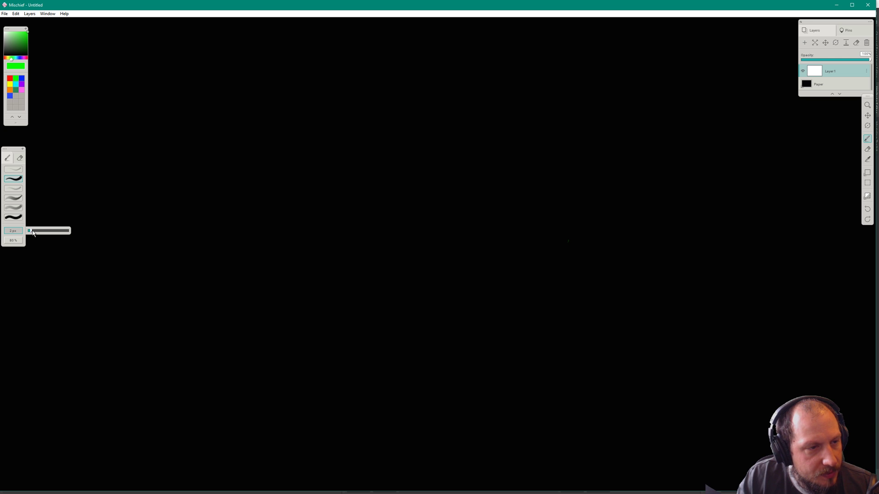
{"action": "left_click_drag", "start_coordinate": [33, 233], "coordinate": [35, 232]}
{"action": "left_click_drag", "start_coordinate": [377, 231], "coordinate": [659, 202]}
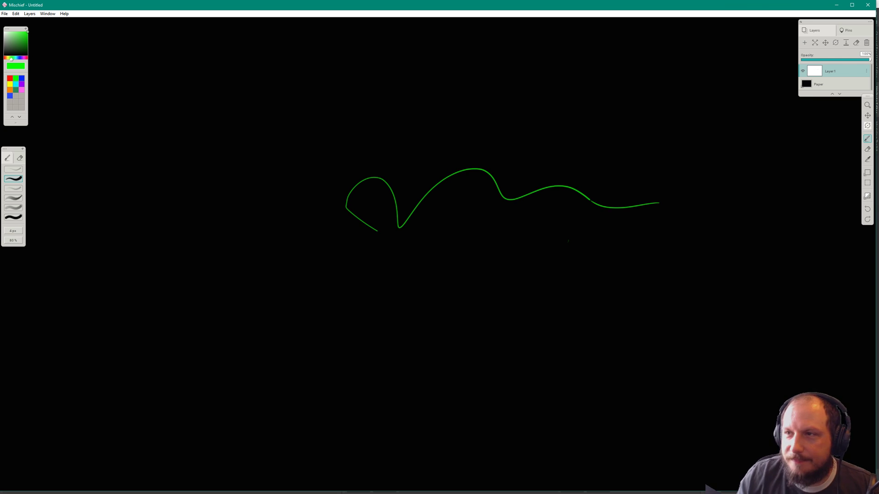
{"action": "key", "text": "ctrl+z"}
{"action": "key", "text": "ctrl+z"}
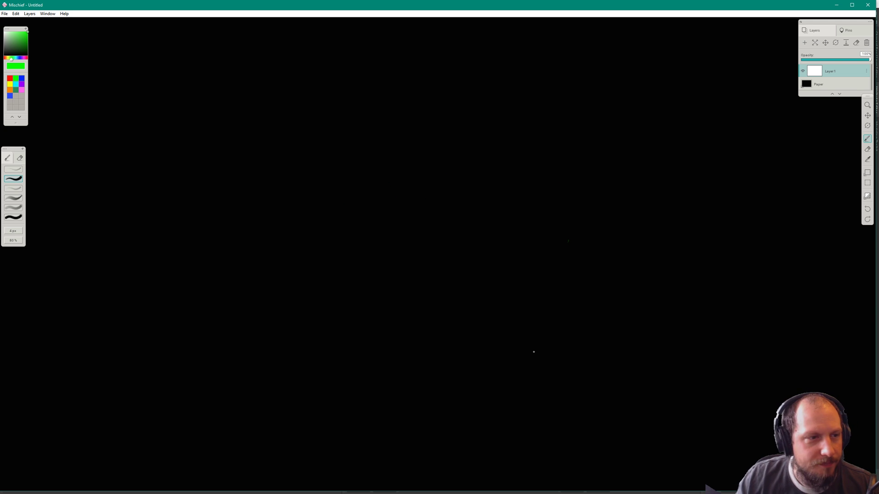
Make the canvas translucent over the Maya viewport and draw a vertical green line and angle arcs at the foot's tip and ball joints.
{"action": "mouse_move", "coordinate": [868, 197]}
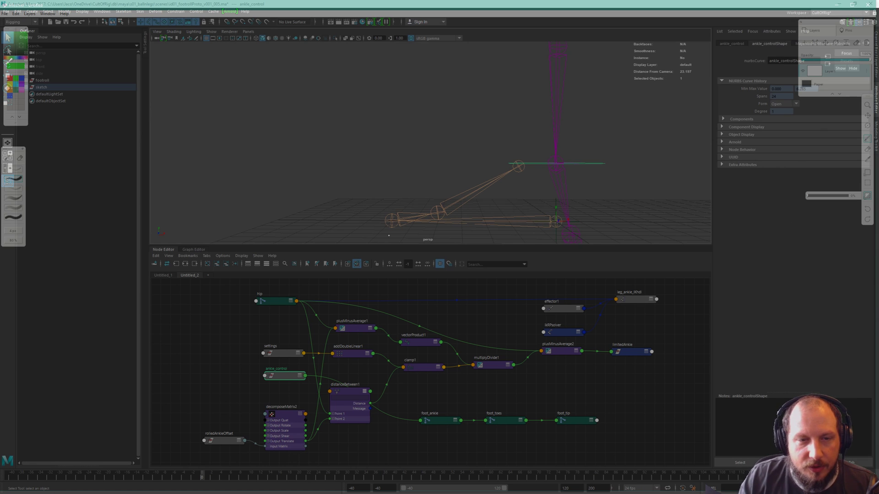
{"action": "left_click_drag", "start_coordinate": [388, 223], "coordinate": [385, 189]}
{"action": "key", "text": "ctrl+z"}
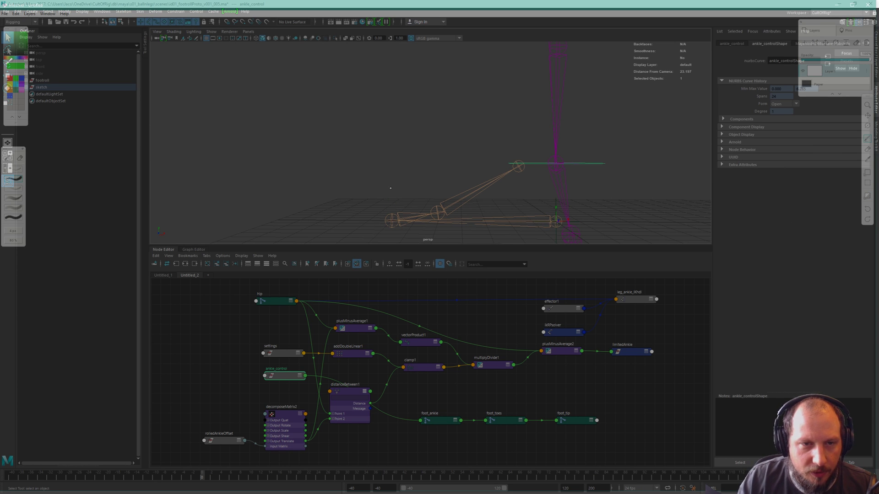
{"action": "mouse_move", "coordinate": [389, 220]}
{"action": "left_mouse_down"}
{"action": "mouse_move", "coordinate": [389, 184]}
{"action": "mouse_move", "coordinate": [407, 213]}
{"action": "mouse_move", "coordinate": [444, 214]}
{"action": "mouse_move", "coordinate": [467, 197]}
{"action": "left_mouse_up"}
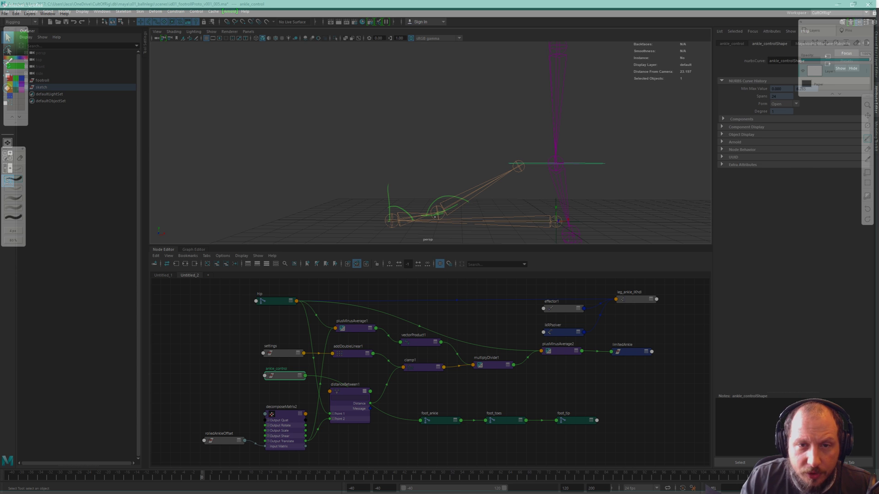
Draw a horizontal purple reference line through the raised ankle joint and an arc marking its angle to the foot bone.
{"action": "left_click_drag", "start_coordinate": [467, 164], "coordinate": [530, 168]}
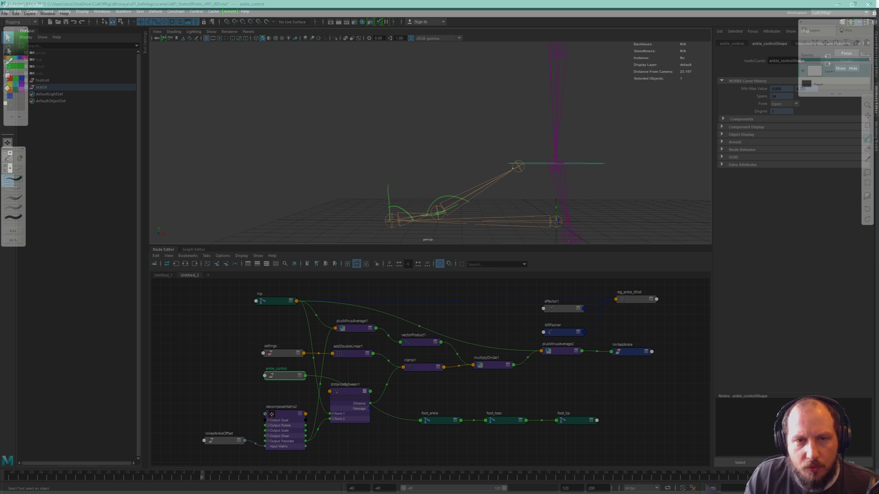
{"action": "left_click_drag", "start_coordinate": [513, 168], "coordinate": [424, 171]}
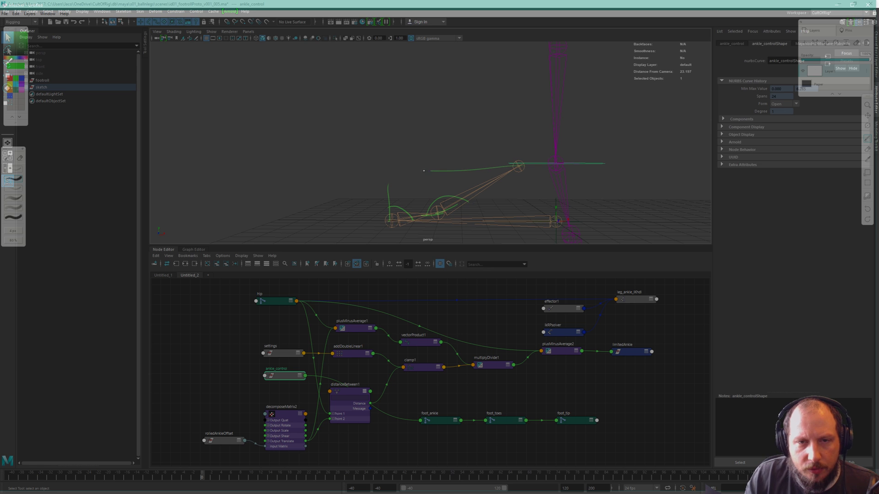
{"action": "left_click", "coordinate": [24, 85]}
{"action": "left_click_drag", "start_coordinate": [442, 165], "coordinate": [538, 165]}
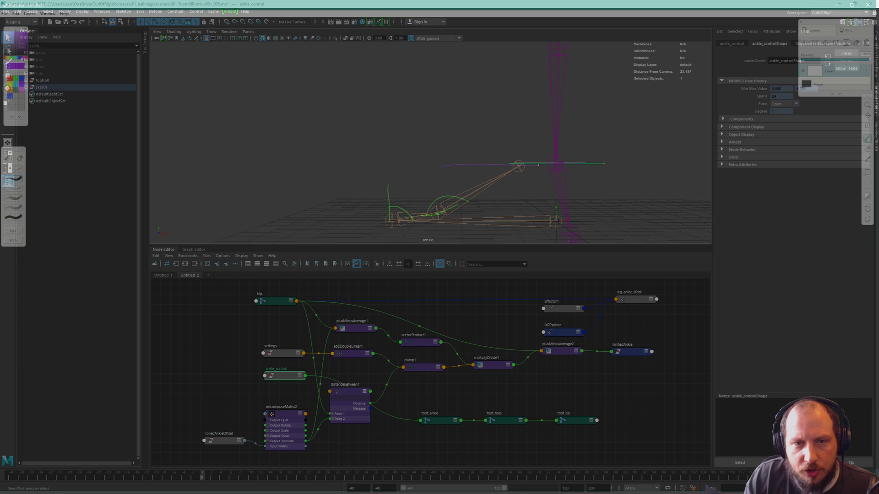
{"action": "left_click_drag", "start_coordinate": [483, 166], "coordinate": [488, 186]}
{"action": "mouse_move", "coordinate": [444, 166]}
{"action": "left_mouse_down"}
{"action": "mouse_move", "coordinate": [544, 162]}
{"action": "mouse_move", "coordinate": [430, 164]}
{"action": "left_mouse_up"}
Trace over the horizontal reference line, its angle arc and the sloped ankle bone in cyan.
{"action": "left_click", "coordinate": [18, 86]}
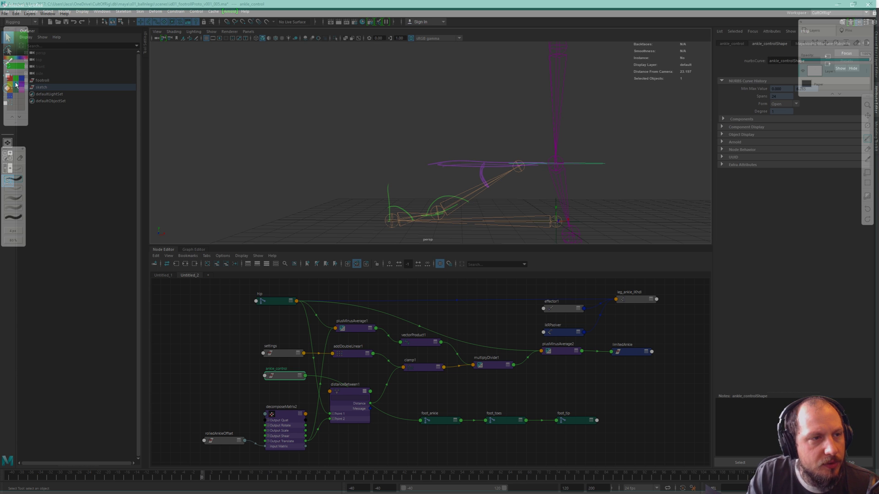
{"action": "left_click_drag", "start_coordinate": [436, 164], "coordinate": [539, 166]}
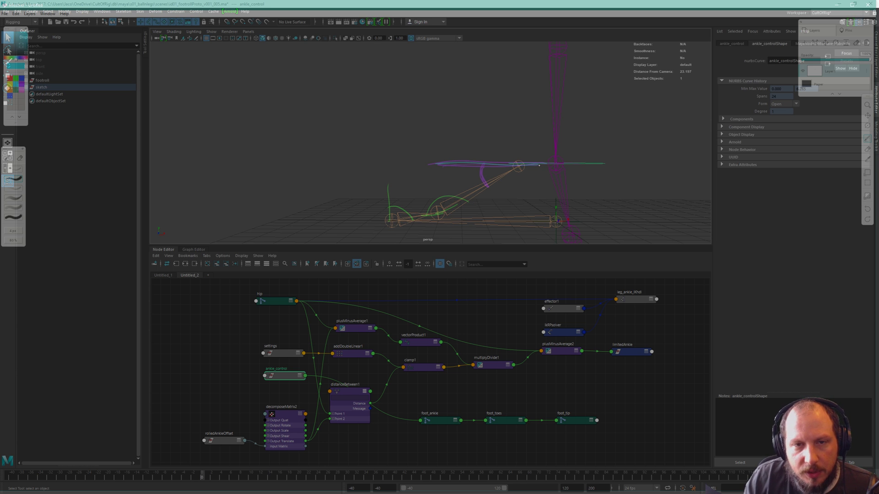
{"action": "left_click_drag", "start_coordinate": [478, 171], "coordinate": [487, 187]}
{"action": "mouse_move", "coordinate": [429, 165]}
{"action": "left_mouse_down"}
{"action": "mouse_move", "coordinate": [523, 167]}
{"action": "mouse_move", "coordinate": [417, 169]}
{"action": "left_mouse_up"}
{"action": "left_click_drag", "start_coordinate": [464, 197], "coordinate": [532, 166]}
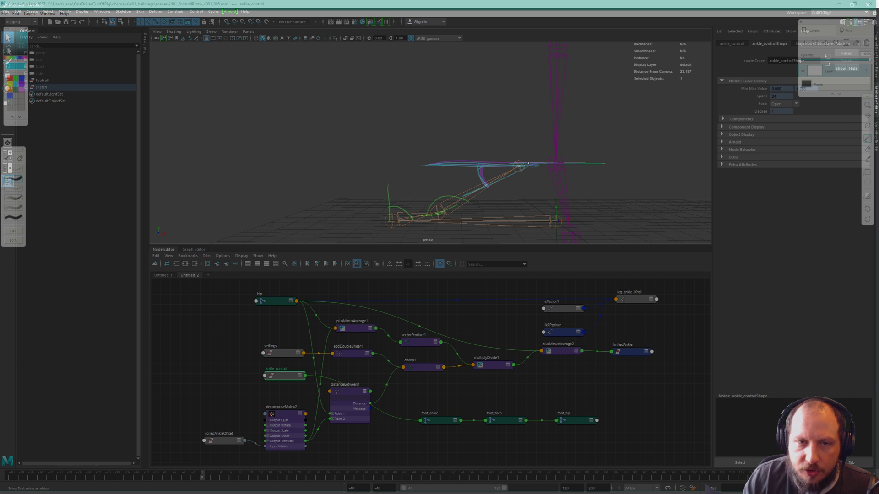
{"action": "left_click_drag", "start_coordinate": [488, 186], "coordinate": [521, 168]}
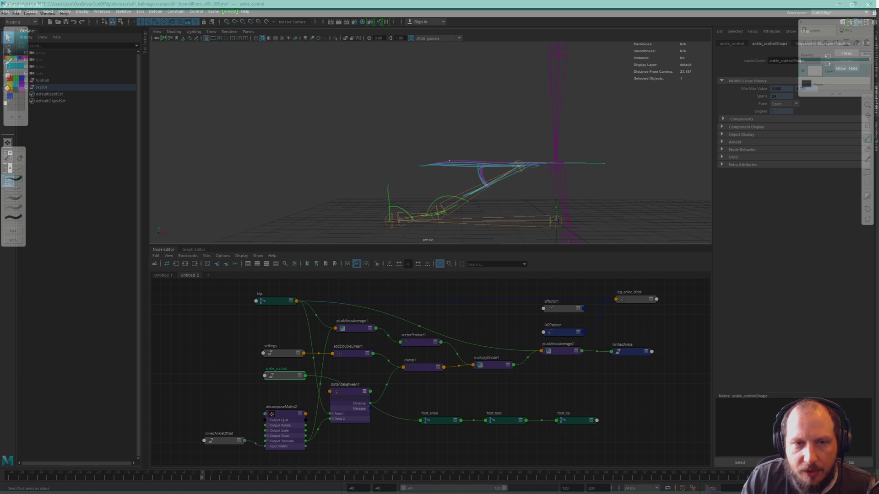
Draw cyan motion arrows at the end of the horizontal line, above the ankle joint and around the ball joint.
{"action": "left_click_drag", "start_coordinate": [433, 170], "coordinate": [452, 168]}
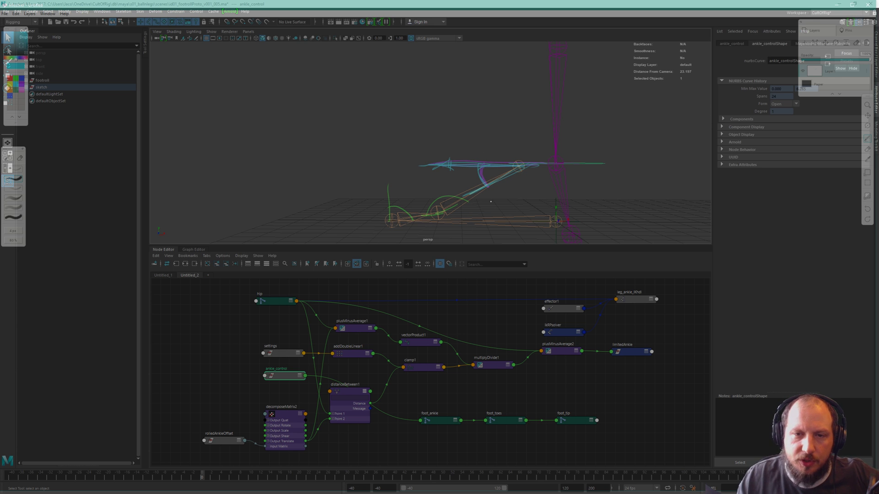
{"action": "left_click_drag", "start_coordinate": [522, 169], "coordinate": [465, 120]}
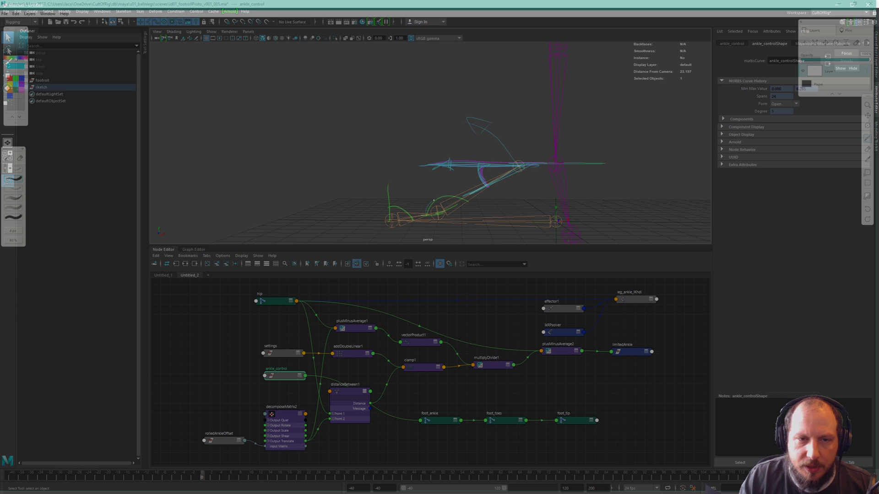
{"action": "left_click_drag", "start_coordinate": [421, 214], "coordinate": [419, 212]}
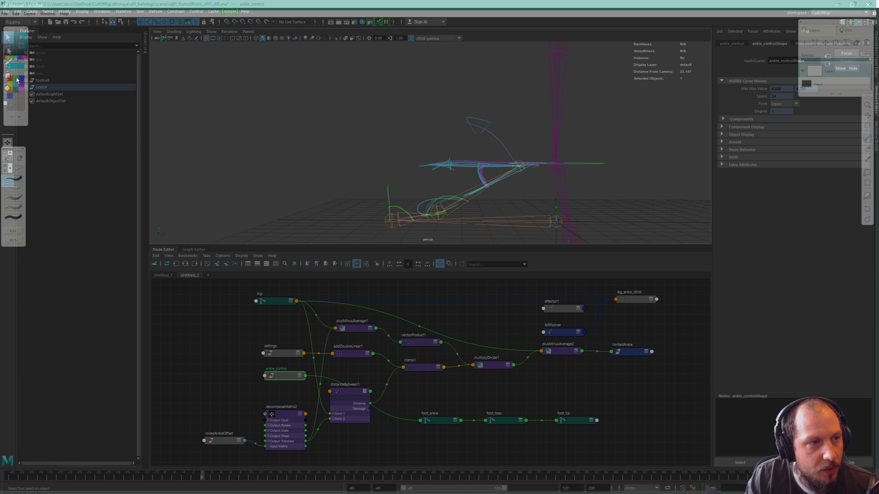
Draw green lines from the ankle joint to the heel and outward from the ball joint, and make the canvas opaque again.
{"action": "left_click_drag", "start_coordinate": [520, 168], "coordinate": [566, 222]}
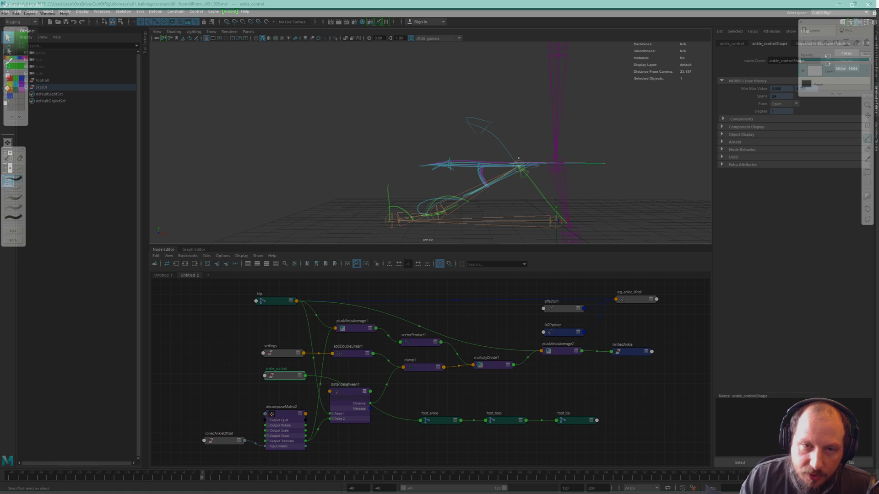
{"action": "left_click_drag", "start_coordinate": [443, 215], "coordinate": [479, 230]}
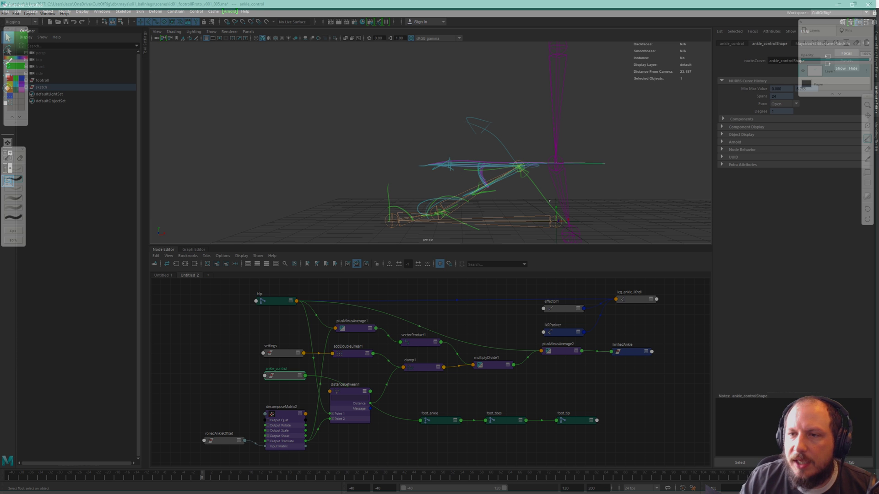
{"action": "left_click", "coordinate": [867, 196]}
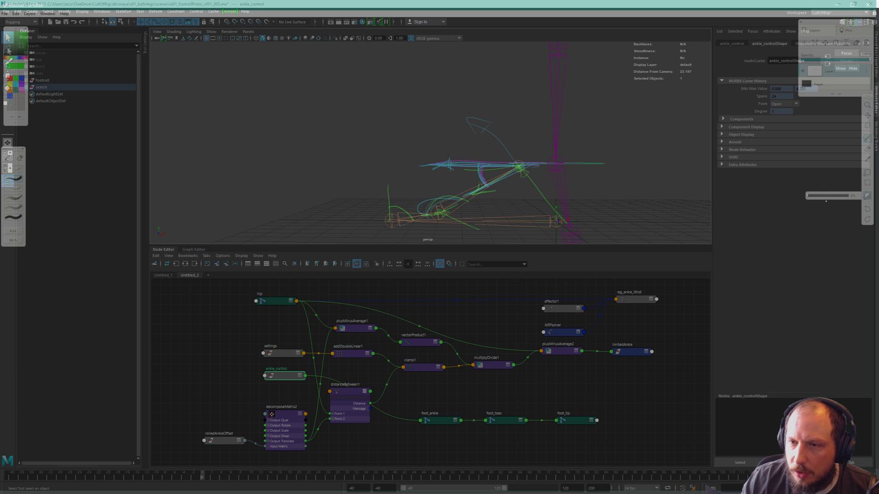
{"action": "left_click_drag", "start_coordinate": [826, 196], "coordinate": [848, 196]}
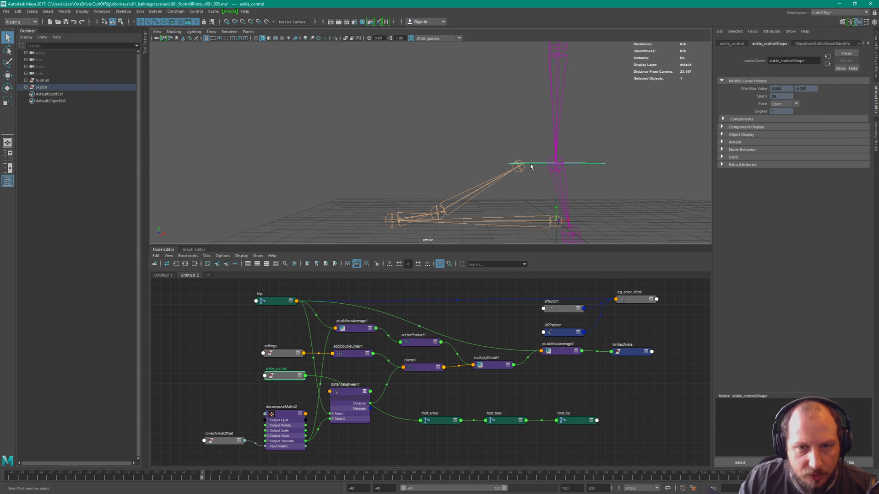
Switch to Maya and move the foot_ankle, foot_toes and foot_tip nodes up together in the node graph.
{"action": "left_click_drag", "start_coordinate": [504, 172], "coordinate": [509, 201], "text": "alt"}
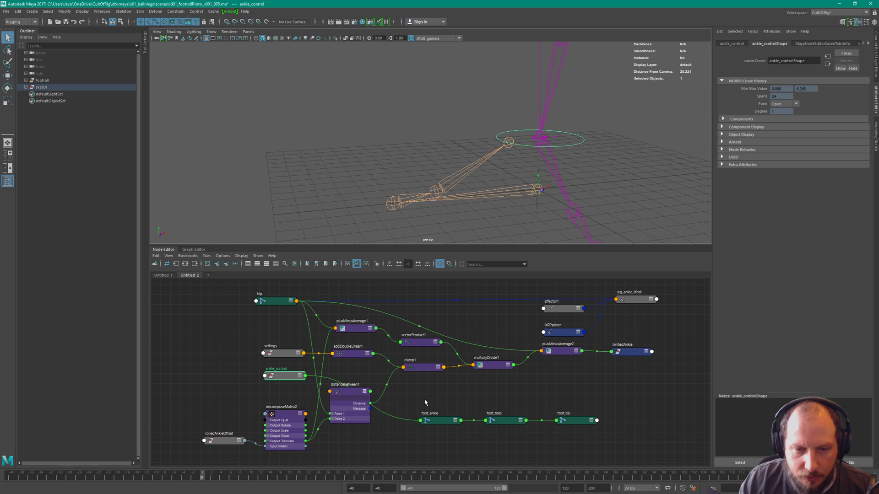
{"action": "left_click_drag", "start_coordinate": [425, 403], "coordinate": [647, 435]}
{"action": "left_click_drag", "start_coordinate": [438, 420], "coordinate": [437, 401]}
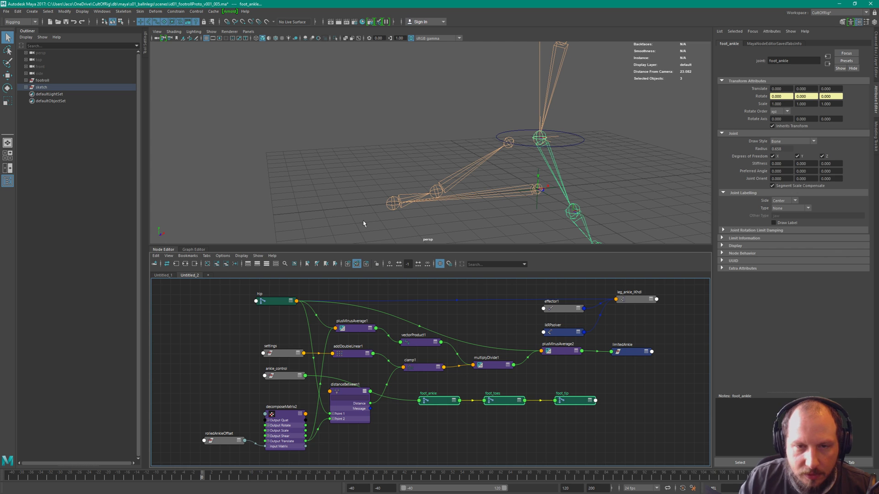
{"action": "middle_click_drag", "start_coordinate": [481, 205], "coordinate": [511, 171], "text": "alt"}
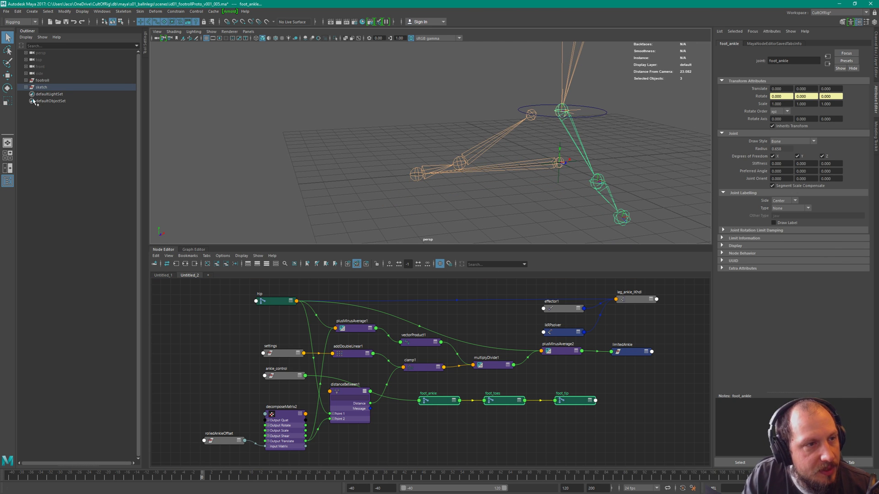
Select the raised ankle joint and locate its node and connections in the Untitled_1 node graph.
{"action": "left_click", "coordinate": [532, 116]}
{"action": "middle_click_drag", "start_coordinate": [278, 326], "coordinate": [346, 313], "text": "alt"}
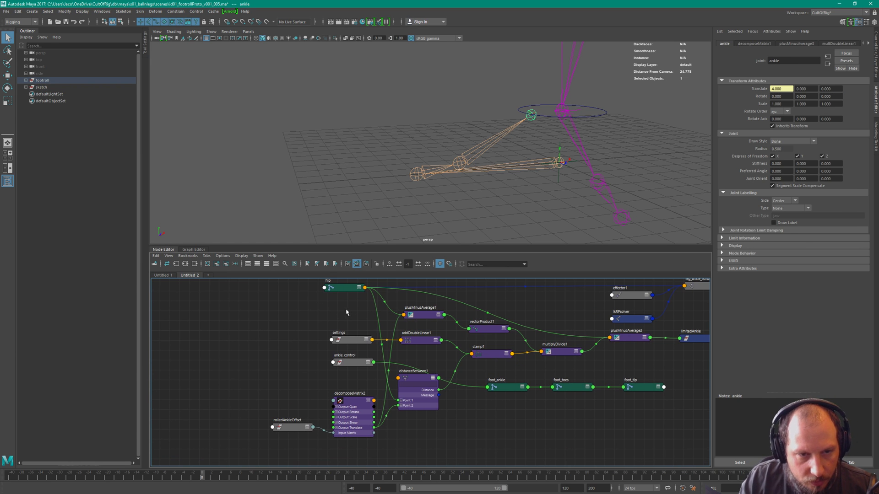
{"action": "left_click", "coordinate": [163, 275]}
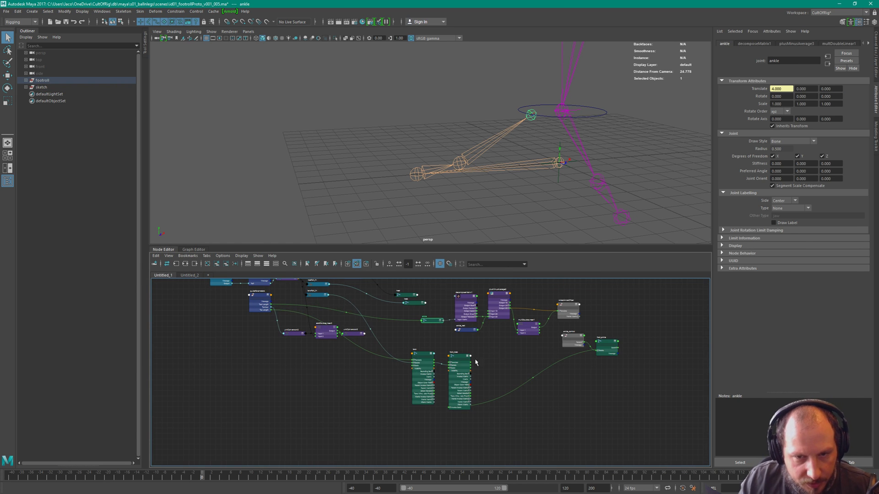
{"action": "middle_click_drag", "start_coordinate": [470, 350], "coordinate": [529, 397], "text": "alt"}
{"action": "key", "text": "r"}
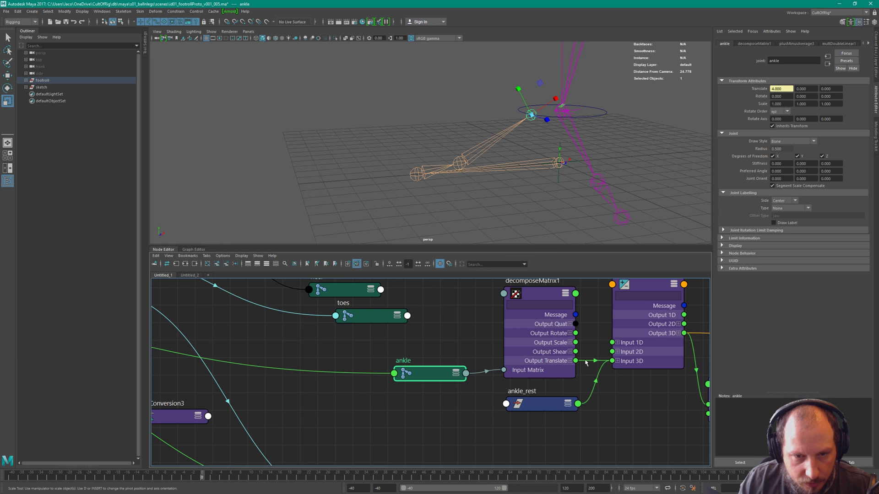
{"action": "key", "text": "f"}
{"action": "scroll", "coordinate": [464, 348], "scroll_direction": "down", "scroll_amount": 3}
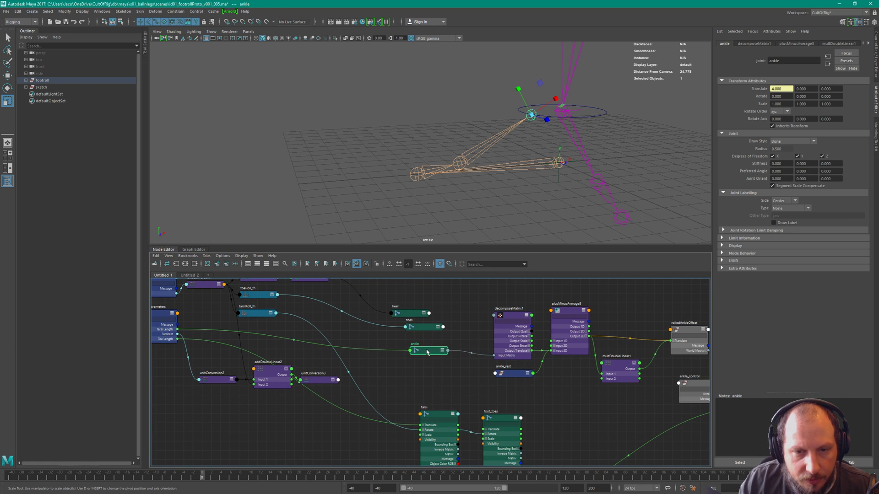
Collapse the decomposeMatrix1 node and line it up beside the ankle node with ankle_rest placed below it.
{"action": "middle_click_drag", "start_coordinate": [483, 338], "coordinate": [451, 342], "text": "alt"}
{"action": "left_click_drag", "start_coordinate": [468, 298], "coordinate": [483, 327]}
{"action": "left_click_drag", "start_coordinate": [483, 321], "coordinate": [456, 350]}
{"action": "key", "text": "1"}
{"action": "middle_click_drag", "start_coordinate": [527, 371], "coordinate": [471, 353], "text": "alt"}
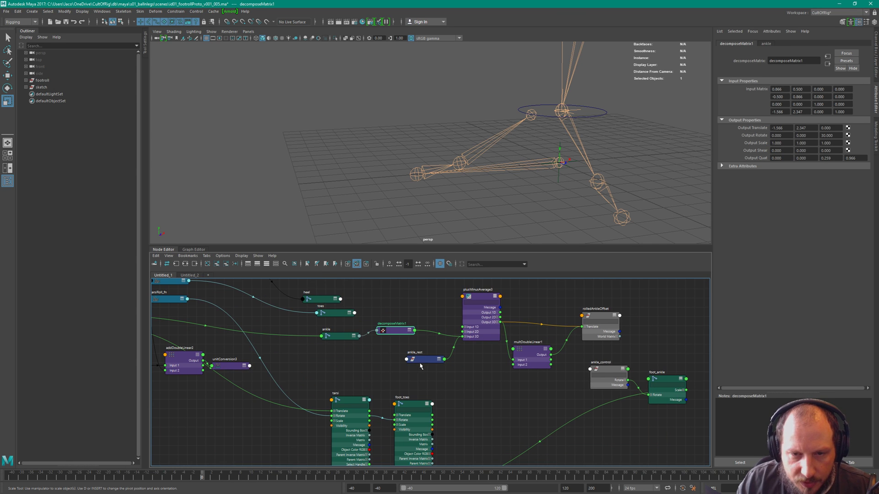
{"action": "left_click_drag", "start_coordinate": [421, 361], "coordinate": [390, 368]}
{"action": "left_click_drag", "start_coordinate": [391, 330], "coordinate": [389, 330]}
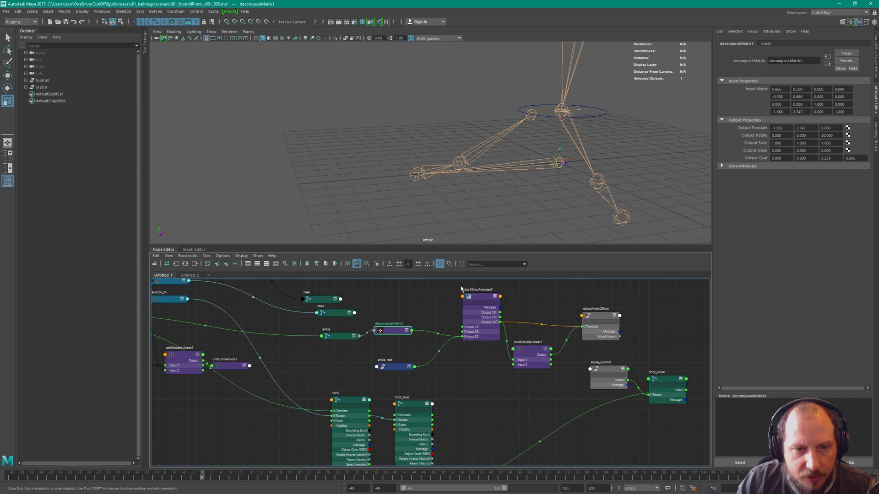
Expand the footroll group and its control group in the Outliner to show their child nodes.
{"action": "middle_click_drag", "start_coordinate": [461, 289], "coordinate": [638, 308], "text": "alt"}
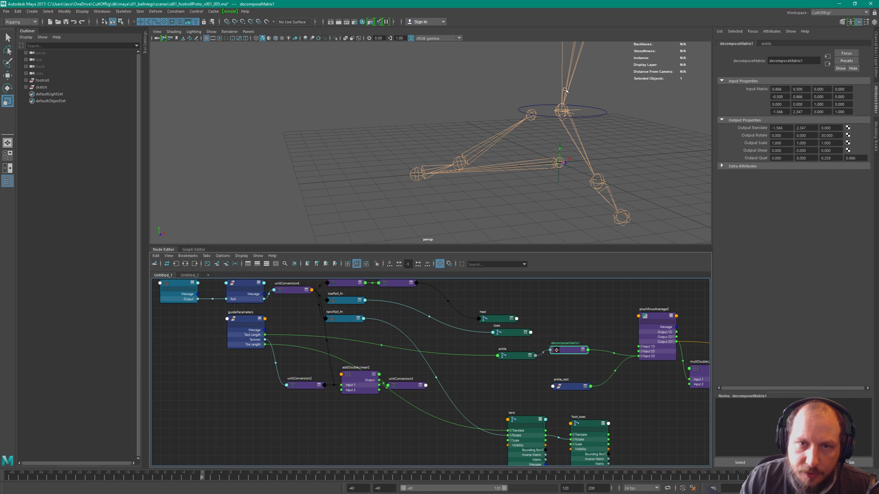
{"action": "left_click", "coordinate": [26, 87]}
{"action": "left_click", "coordinate": [26, 87]}
{"action": "left_click", "coordinate": [26, 81]}
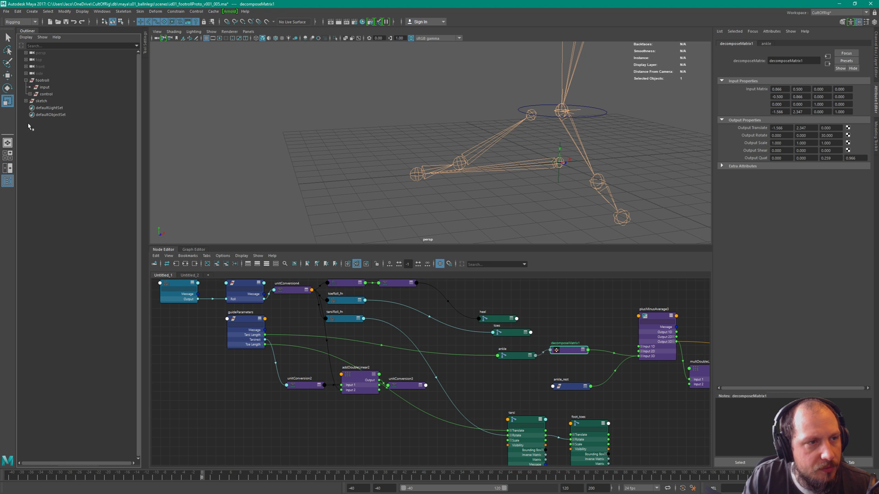
{"action": "left_click", "coordinate": [30, 94]}
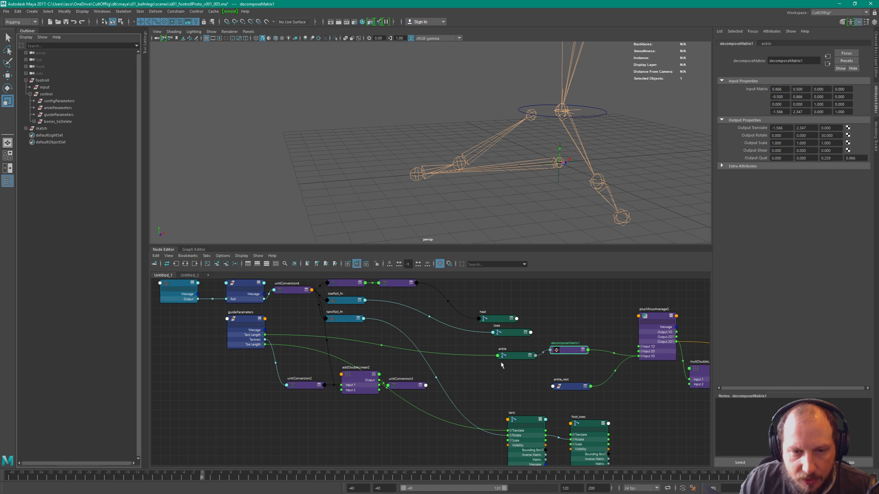
Move the ankle node slightly further away from decomposeMatrix1 in the node graph.
{"action": "left_click_drag", "start_coordinate": [518, 357], "coordinate": [498, 356]}
{"action": "middle_click_drag", "start_coordinate": [508, 363], "coordinate": [326, 395], "text": "alt"}
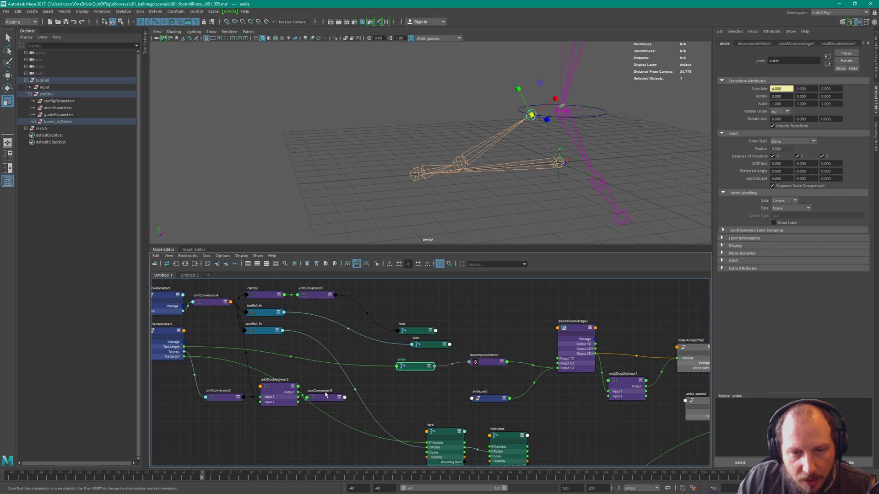
Move decomposeMatrix1 closer to the ankle node and select the tarsi, ankle and decomposeMatrix1 nodes together.
{"action": "left_click_drag", "start_coordinate": [486, 363], "coordinate": [470, 367]}
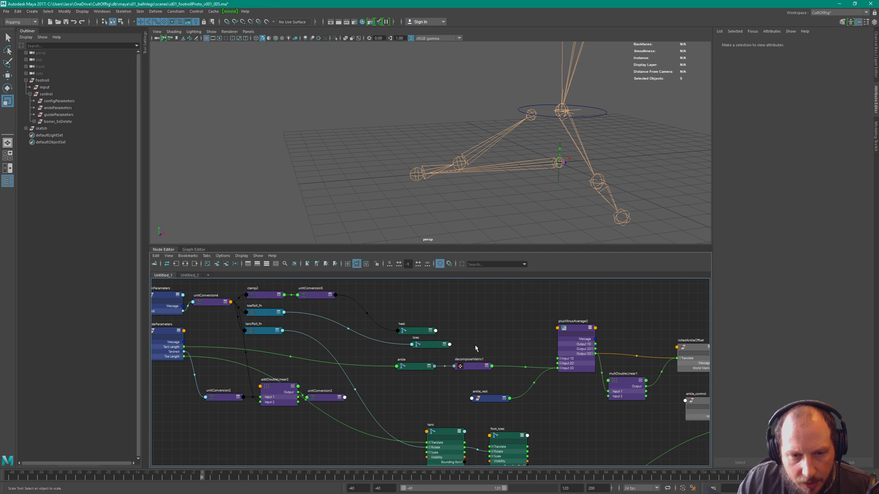
{"action": "left_click", "coordinate": [419, 365]}
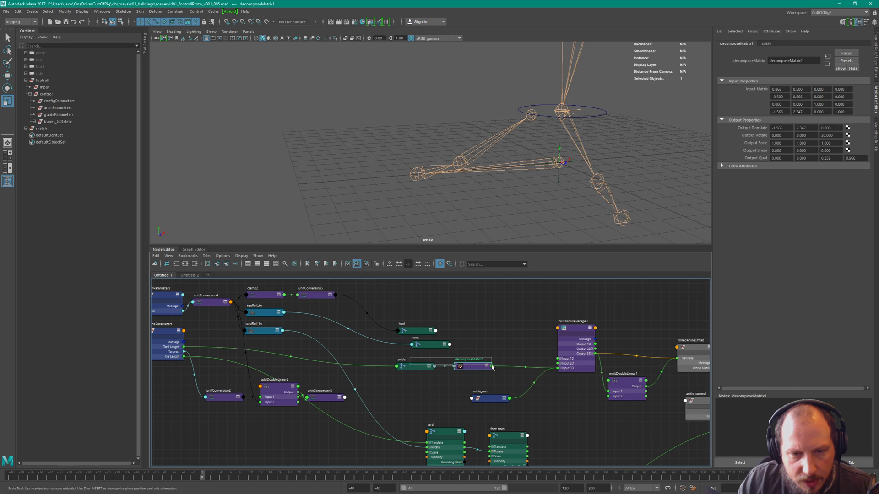
{"action": "left_click", "coordinate": [461, 163]}
{"action": "middle_click_drag", "start_coordinate": [359, 402], "coordinate": [414, 340], "text": "alt"}
{"action": "scroll", "coordinate": [489, 356], "scroll_direction": "down", "scroll_amount": 3}
{"action": "left_click_drag", "start_coordinate": [494, 369], "coordinate": [475, 357]}
{"action": "left_click_drag", "start_coordinate": [472, 314], "coordinate": [512, 361]}
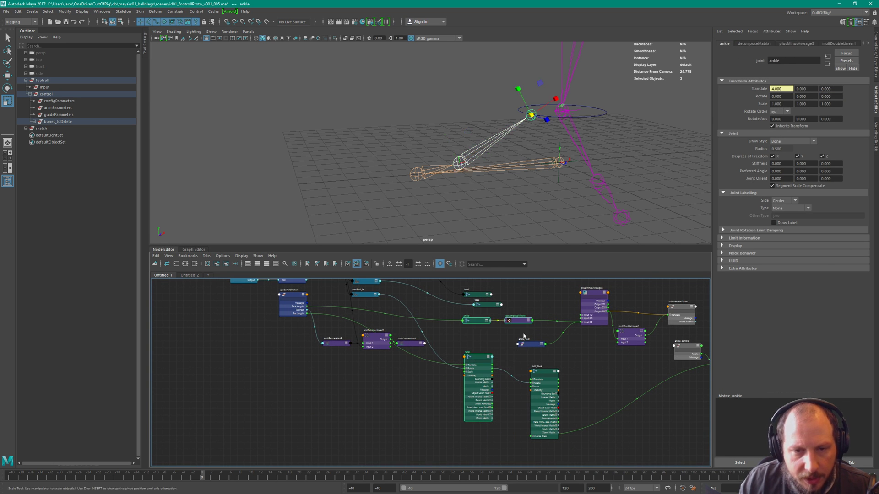
Graph the selected nodes with their connections in a new node graph tab, limited to a traversal depth of 1.
{"action": "key", "text": "t"}
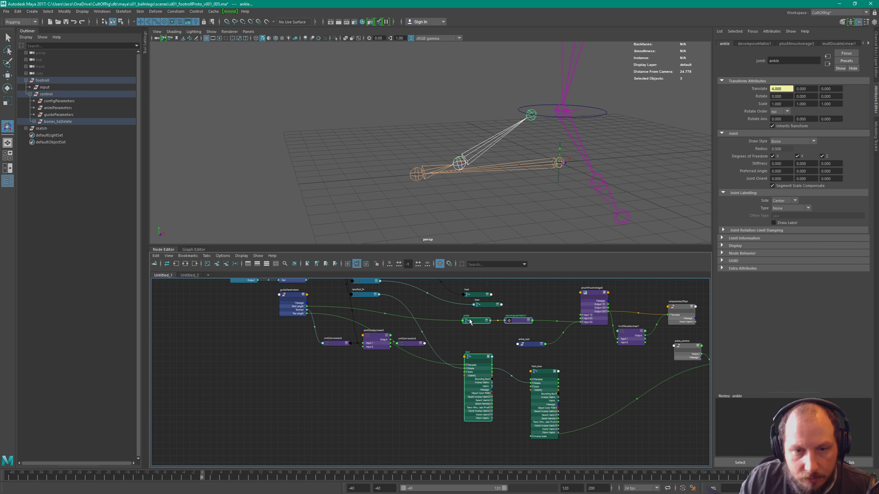
{"action": "left_click", "coordinate": [207, 275]}
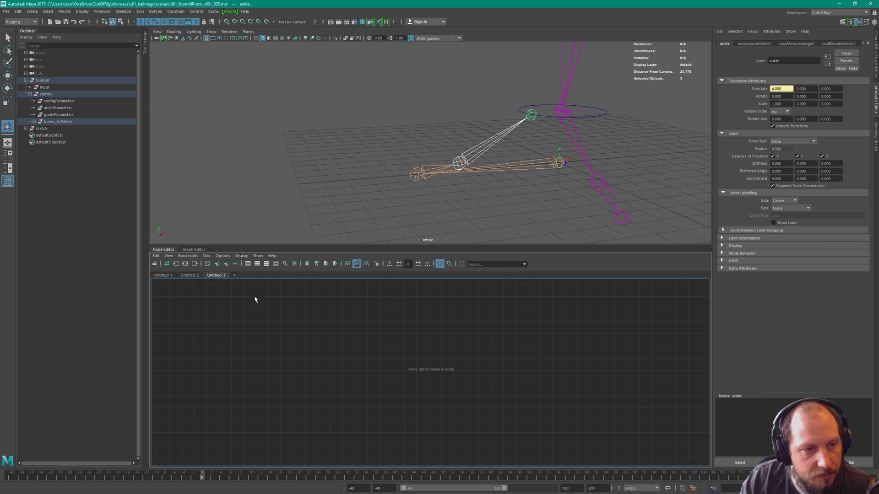
{"action": "left_click", "coordinate": [185, 264]}
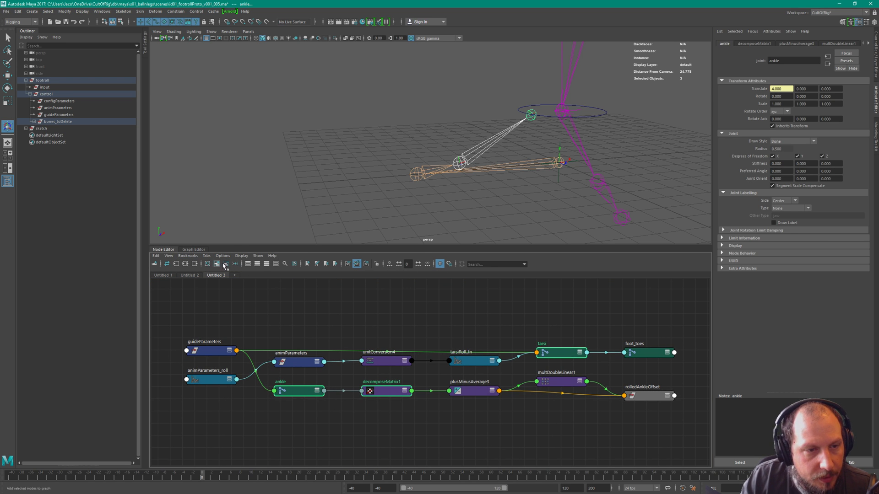
{"action": "left_click", "coordinate": [208, 265]}
{"action": "left_click", "coordinate": [418, 265]}
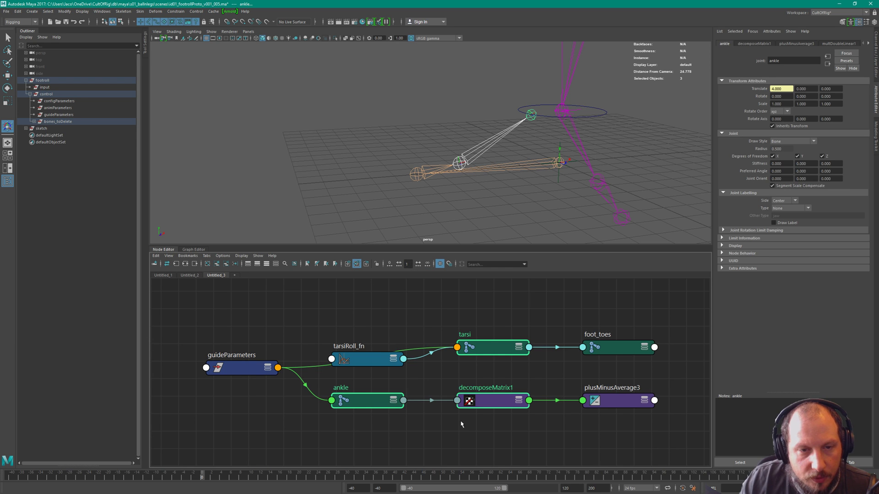
Move tarsiRoll_fn away from the other nodes and line up the tarsi node above the ankle node.
{"action": "left_click_drag", "start_coordinate": [364, 362], "coordinate": [225, 305]}
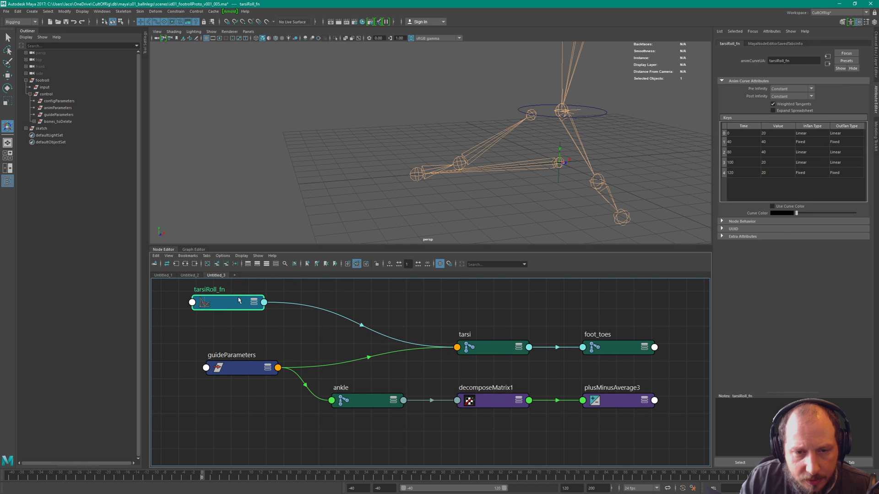
{"action": "left_click_drag", "start_coordinate": [464, 289], "coordinate": [490, 344]}
{"action": "left_click_drag", "start_coordinate": [487, 343], "coordinate": [353, 306]}
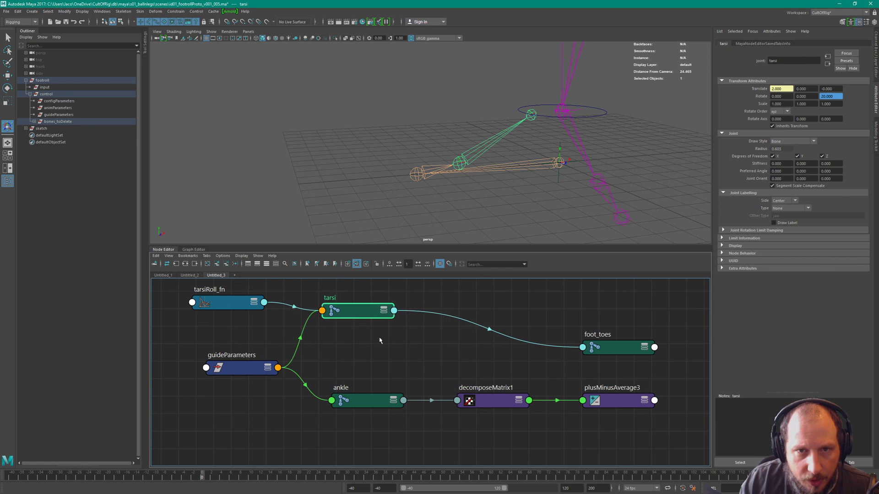
{"action": "left_click_drag", "start_coordinate": [373, 402], "coordinate": [365, 407]}
{"action": "left_click", "coordinate": [490, 401]}
Remove foot_toes, tarsiRoll_fn and guideParameters from the new graph.
{"action": "left_click", "coordinate": [609, 348]}
{"action": "left_click_drag", "start_coordinate": [608, 347], "coordinate": [587, 293]}
{"action": "left_click", "coordinate": [224, 303], "text": "shift"}
{"action": "left_click", "coordinate": [243, 369], "text": "shift"}
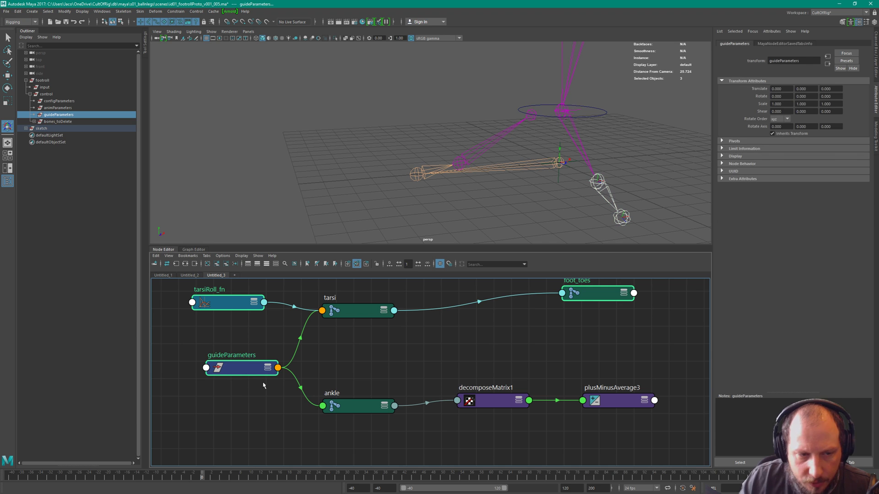
{"action": "key", "text": "ctrl+minus"}
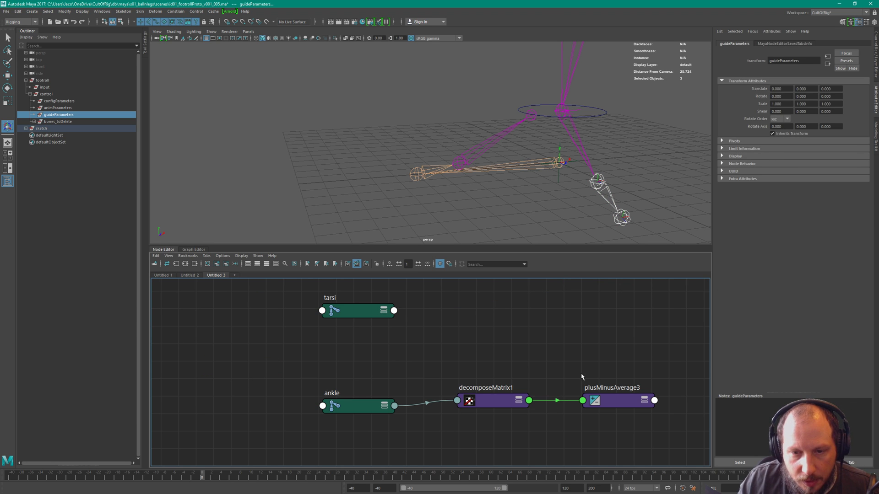
Spread out ankle, decomposeMatrix1 and plusMinusAverage3, and show all attributes on plusMinusAverage3.
{"action": "left_click", "coordinate": [614, 402]}
{"action": "left_click_drag", "start_coordinate": [622, 403], "coordinate": [657, 417]}
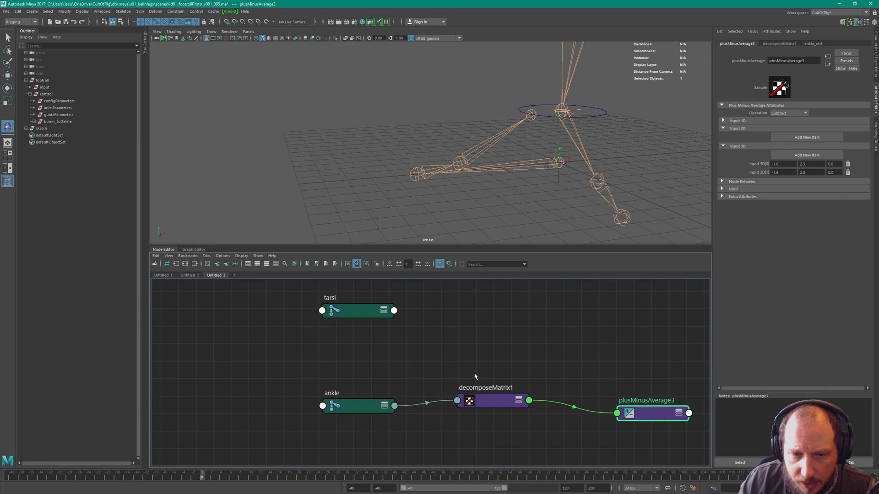
{"action": "left_click_drag", "start_coordinate": [357, 406], "coordinate": [273, 397]}
{"action": "left_click_drag", "start_coordinate": [451, 379], "coordinate": [596, 401]}
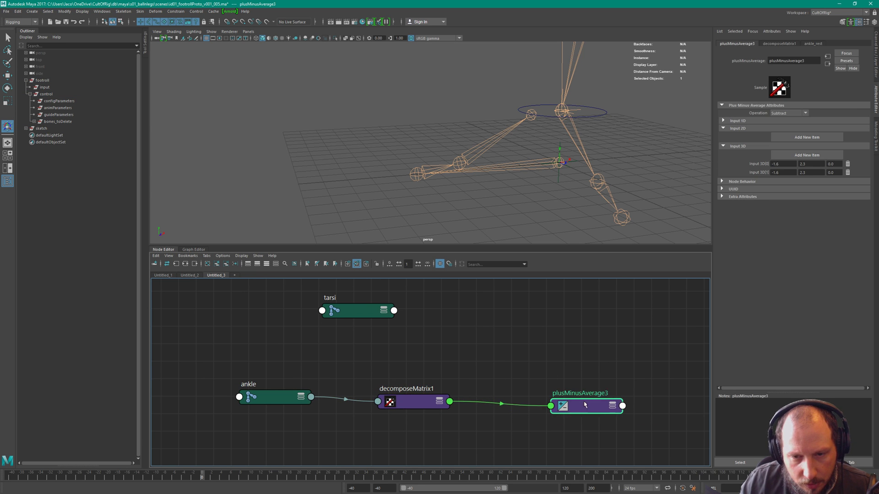
{"action": "key", "text": "3"}
{"action": "scroll", "coordinate": [504, 329], "scroll_direction": "down", "scroll_amount": 4}
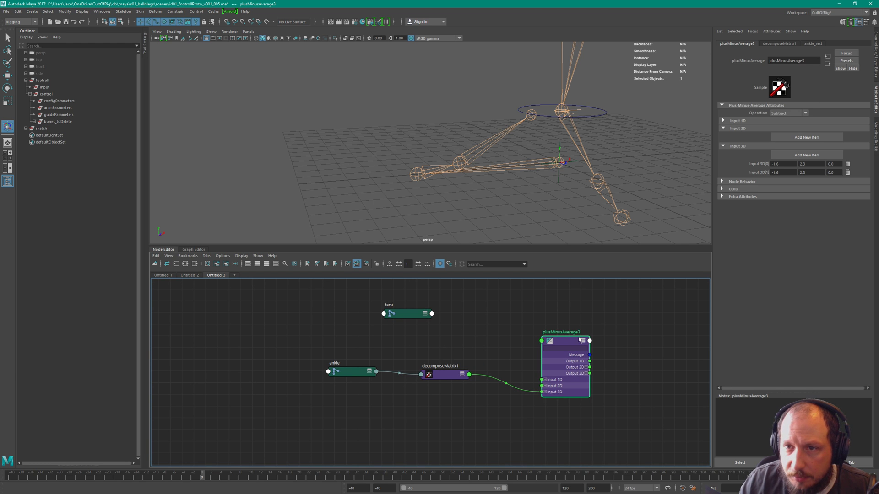
Duplicate decomposeMatrix1 and plusMinusAverage3 and place the copies above the originals.
{"action": "left_click", "coordinate": [466, 369], "text": "shift"}
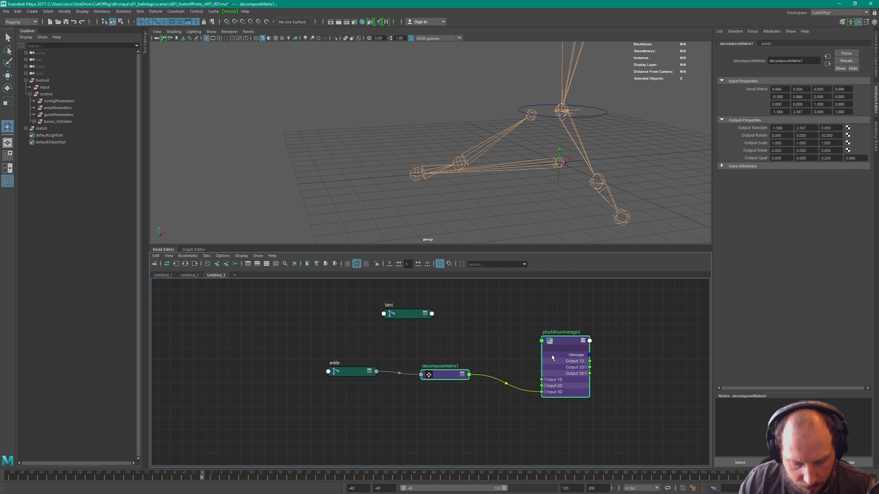
{"action": "key", "text": "ctrl+d"}
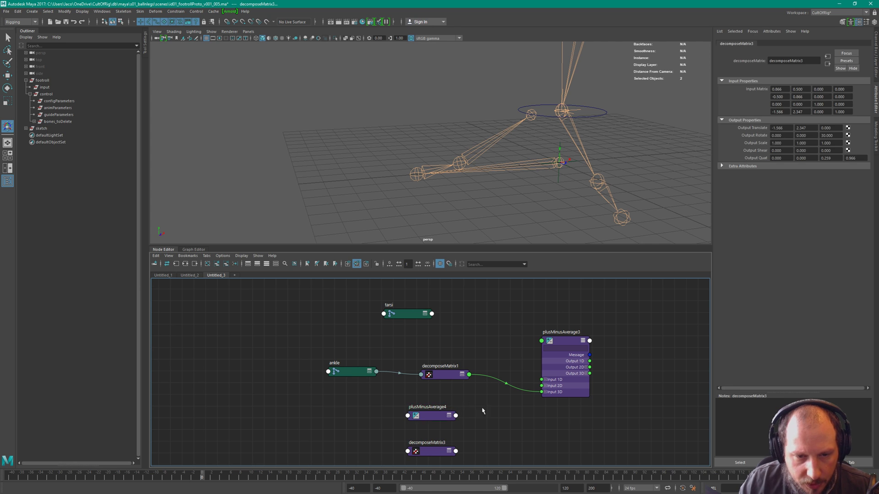
{"action": "left_click_drag", "start_coordinate": [442, 411], "coordinate": [571, 311]}
{"action": "left_click_drag", "start_coordinate": [437, 451], "coordinate": [494, 305]}
{"action": "middle_click_drag", "start_coordinate": [495, 306], "coordinate": [484, 351], "text": "alt"}
Connect the tarsi node's World Matrix[0] to the inputMatrix of decomposeMatrix3.
{"action": "left_click", "coordinate": [398, 362]}
{"action": "left_click_drag", "start_coordinate": [398, 363], "coordinate": [329, 324]}
{"action": "key", "text": "3"}
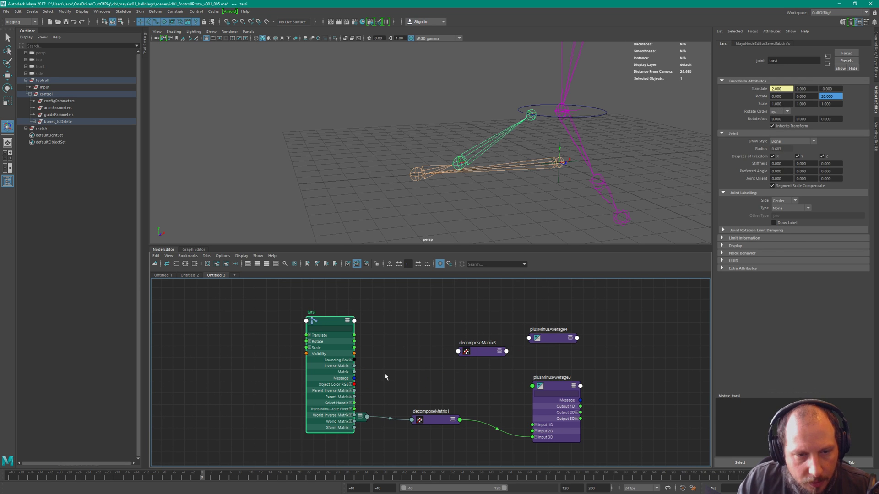
{"action": "left_click", "coordinate": [350, 421]}
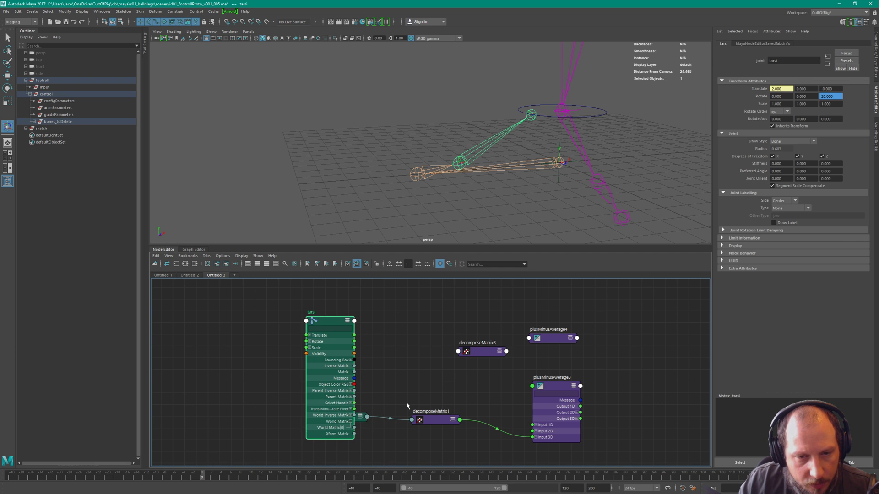
{"action": "left_click", "coordinate": [466, 351]}
{"action": "key", "text": "3"}
{"action": "left_click_drag", "start_coordinate": [353, 430], "coordinate": [477, 356]}
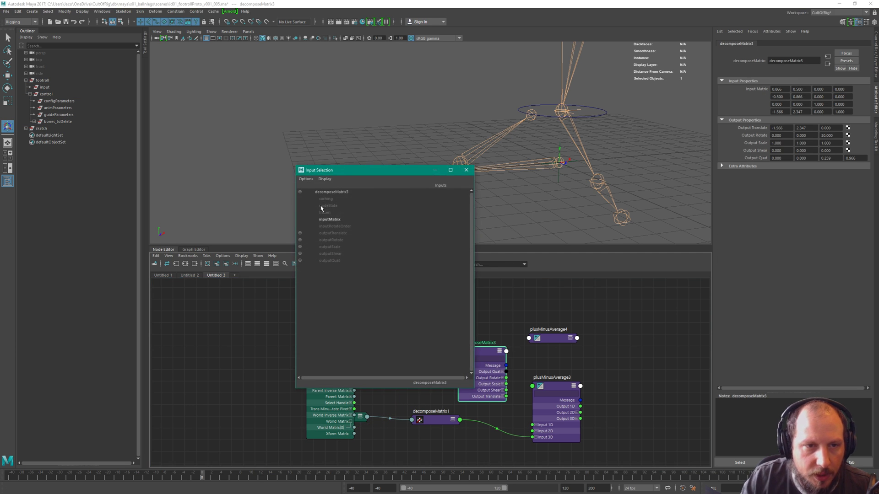
{"action": "left_click", "coordinate": [341, 221]}
Reduce the tarsi node's attribute display and line up decomposeMatrix3 and an expanded plusMinusAverage4 beside it.
{"action": "left_click_drag", "start_coordinate": [328, 320], "coordinate": [333, 320]}
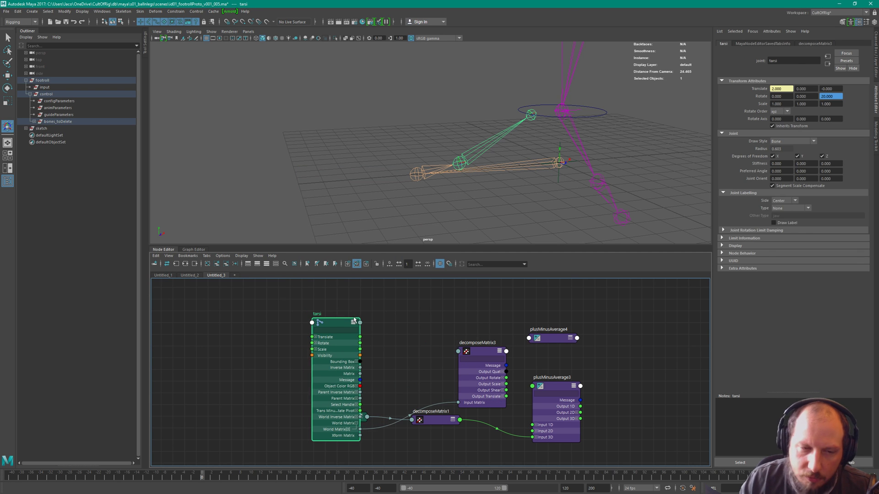
{"action": "key", "text": "2"}
{"action": "left_click_drag", "start_coordinate": [479, 343], "coordinate": [420, 302]}
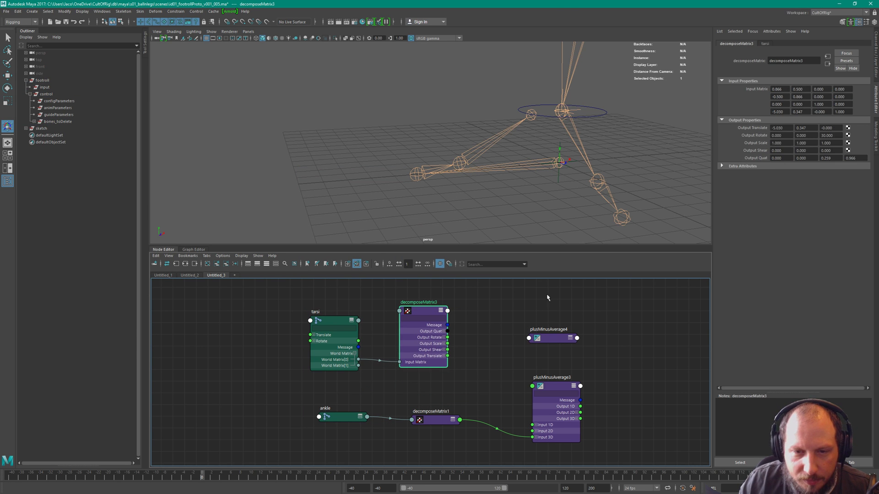
{"action": "left_click_drag", "start_coordinate": [549, 338], "coordinate": [495, 303]}
{"action": "key", "text": "2"}
Move ankle and decomposeMatrix1 below the tarsi chain and show only the connected attributes on decomposeMatrix1.
{"action": "middle_click_drag", "start_coordinate": [436, 385], "coordinate": [442, 384], "text": "alt"}
{"action": "left_click_drag", "start_coordinate": [448, 417], "coordinate": [430, 414]}
{"action": "left_click_drag", "start_coordinate": [328, 412], "coordinate": [301, 421], "text": "shift"}
{"action": "left_click", "coordinate": [393, 425]}
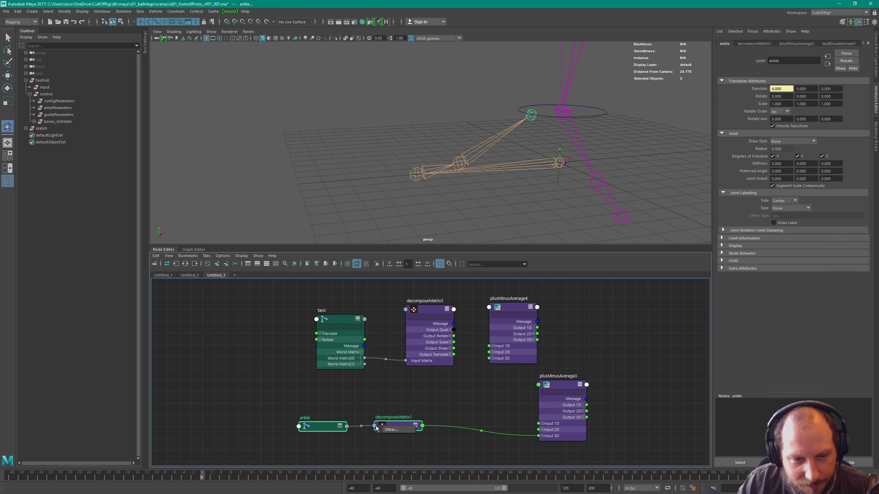
{"action": "key", "text": "2"}
{"action": "left_click_drag", "start_coordinate": [418, 428], "coordinate": [393, 412]}
{"action": "key", "text": "2"}
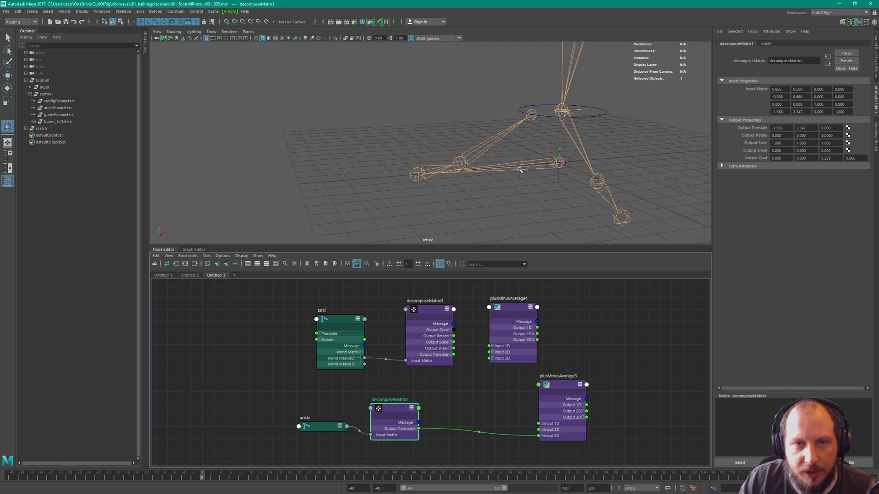
Connect Output Translate of decomposeMatrix3 and decomposeMatrix1 to Input 3D[0] and Input 3D[1] of plusMinusAverage4, and separate the two plusMinusAverage nodes.
{"action": "left_click", "coordinate": [464, 160]}
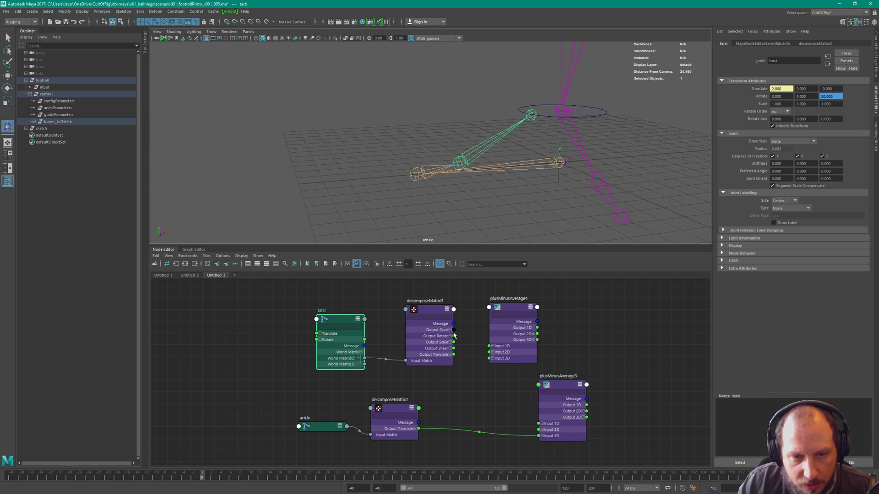
{"action": "left_click_drag", "start_coordinate": [453, 354], "coordinate": [492, 358]}
{"action": "left_click_drag", "start_coordinate": [491, 365], "coordinate": [489, 365]}
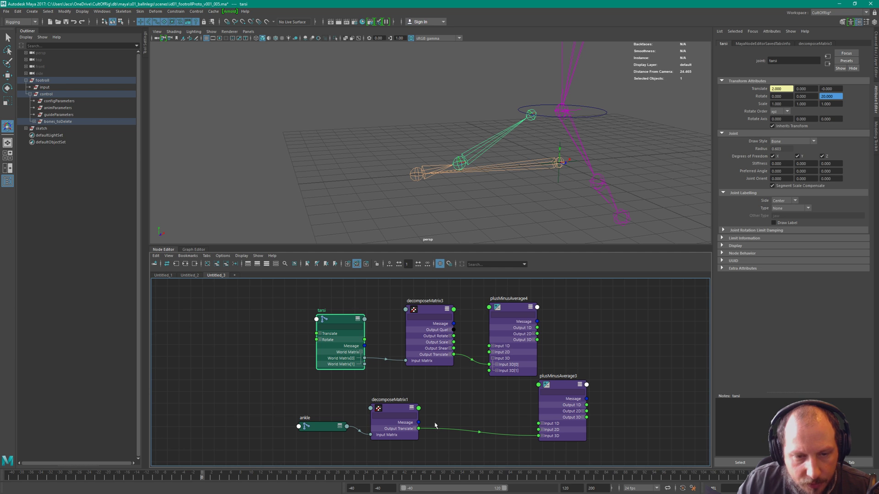
{"action": "left_click_drag", "start_coordinate": [418, 429], "coordinate": [489, 370]}
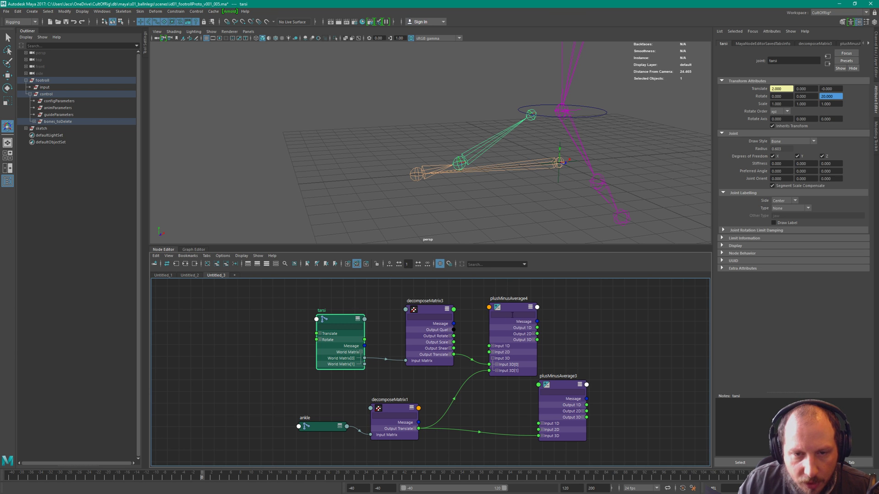
{"action": "left_click_drag", "start_coordinate": [513, 315], "coordinate": [503, 306]}
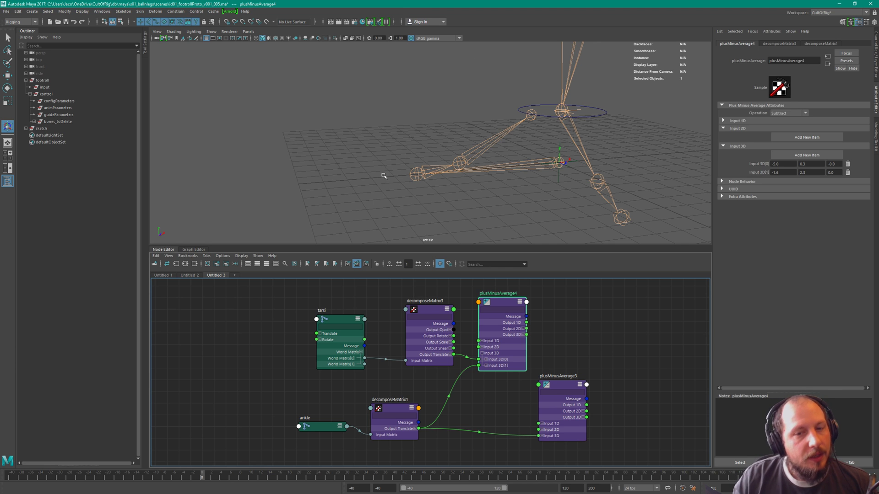
{"action": "left_click_drag", "start_coordinate": [578, 383], "coordinate": [587, 376]}
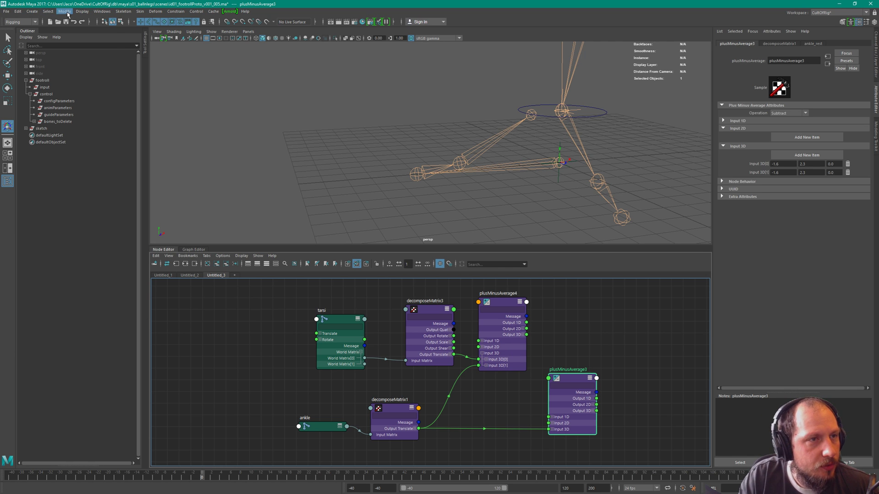
Create a polygon sphere and move its transform node to the far end of the graph, beyond the plusMinusAverage nodes.
{"action": "left_click", "coordinate": [32, 11]}
{"action": "mouse_move", "coordinate": [65, 36]}
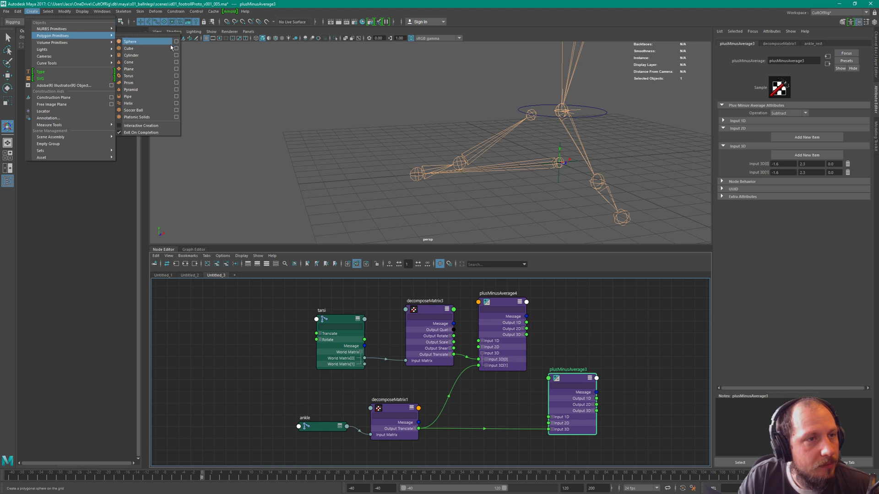
{"action": "left_click", "coordinate": [147, 41]}
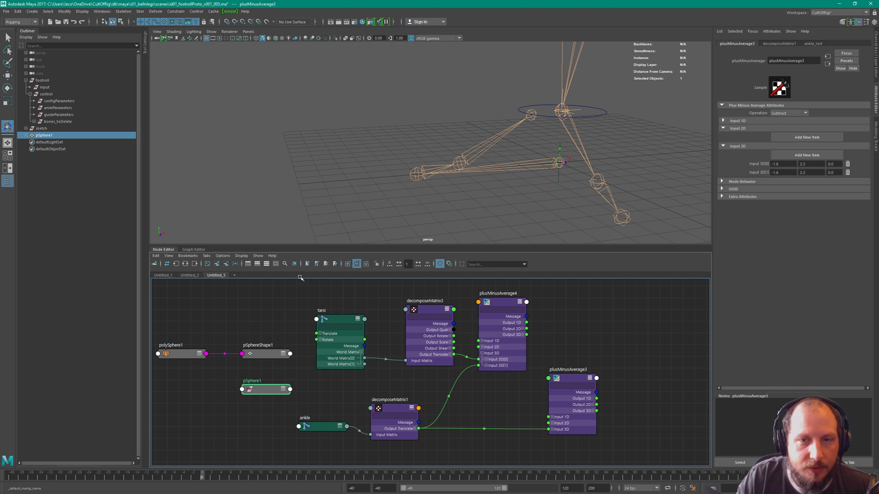
{"action": "left_click", "coordinate": [267, 354]}
{"action": "left_click_drag", "start_coordinate": [266, 390], "coordinate": [697, 334]}
{"action": "middle_click_drag", "start_coordinate": [646, 339], "coordinate": [547, 328], "text": "alt"}
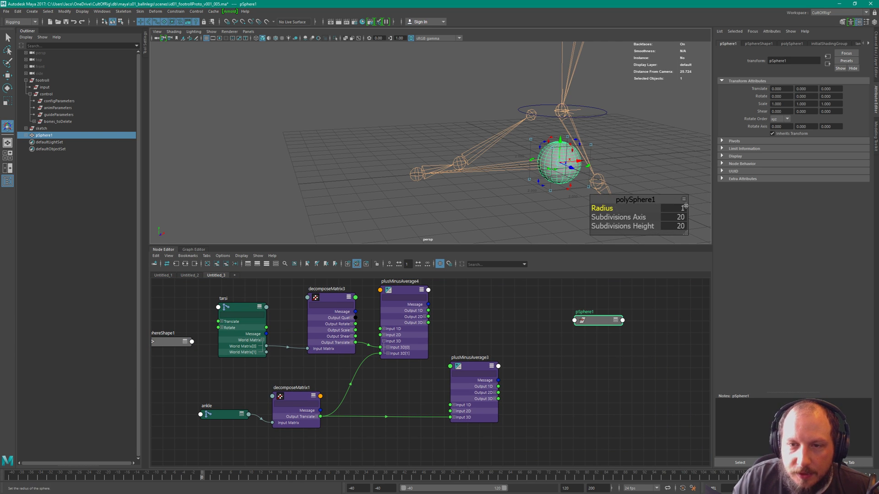
Set the sphere's radius to 0.2 and switch to the Scale tool.
{"action": "left_click", "coordinate": [684, 208]}
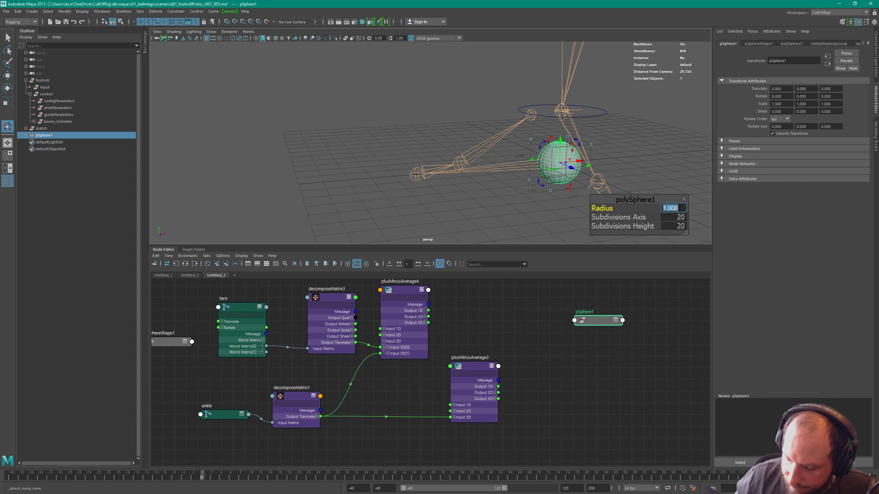
{"action": "type", "text": "0.2"}
{"action": "key", "text": "Return"}
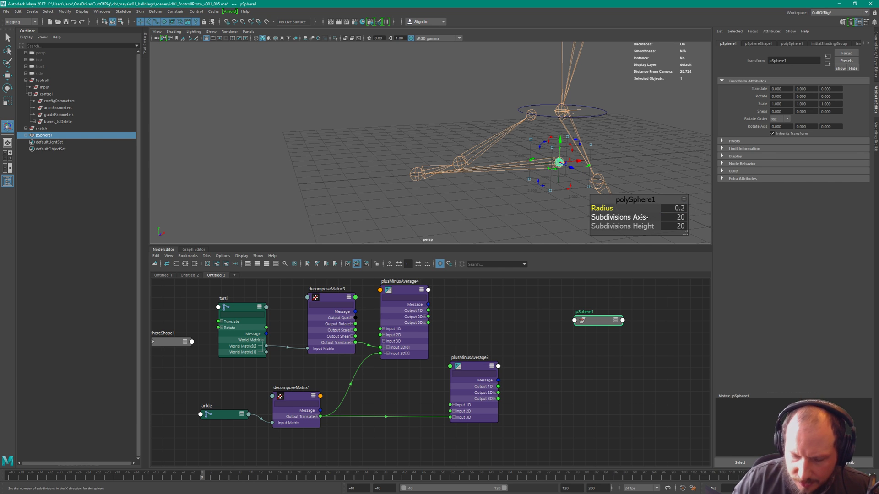
{"action": "key", "text": "r"}
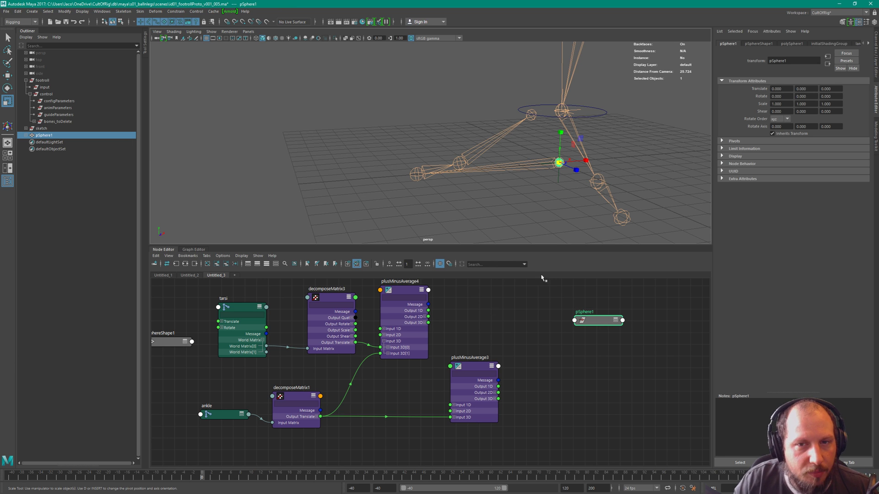
Move the pSphere1 node closer to the plusMinusAverage nodes and show all its attributes.
{"action": "left_click_drag", "start_coordinate": [597, 319], "coordinate": [576, 314]}
{"action": "key", "text": "3"}
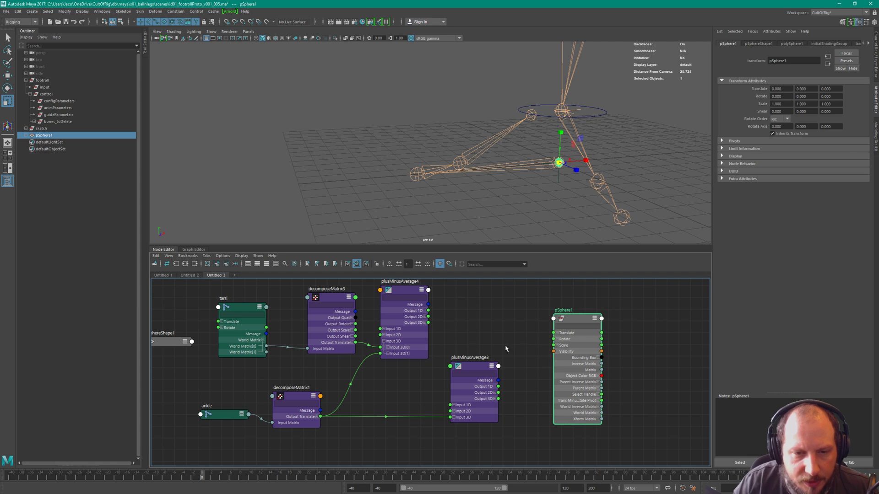
Connect Output 3D of plusMinusAverage4 to Translate of pSphere1 and select the sphere in the viewport.
{"action": "left_click", "coordinate": [425, 323]}
{"action": "left_click_drag", "start_coordinate": [427, 323], "coordinate": [555, 333]}
{"action": "left_click", "coordinate": [402, 308]}
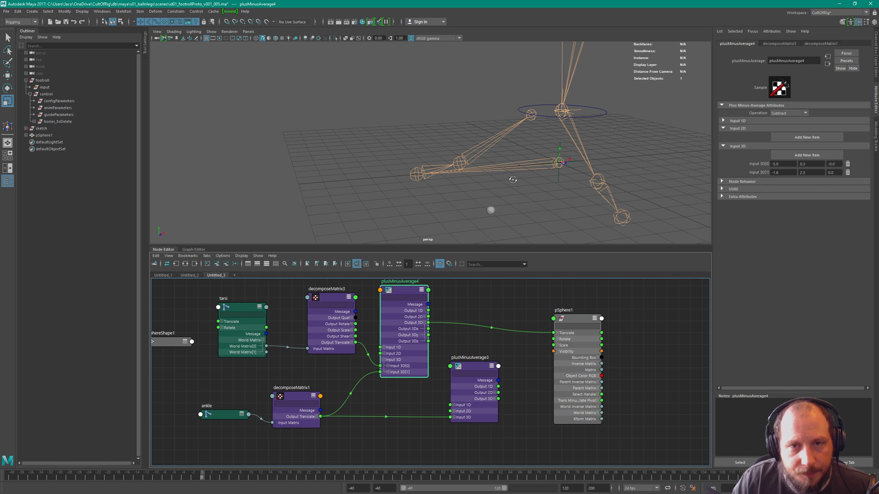
{"action": "left_click_drag", "start_coordinate": [510, 178], "coordinate": [495, 174], "text": "alt"}
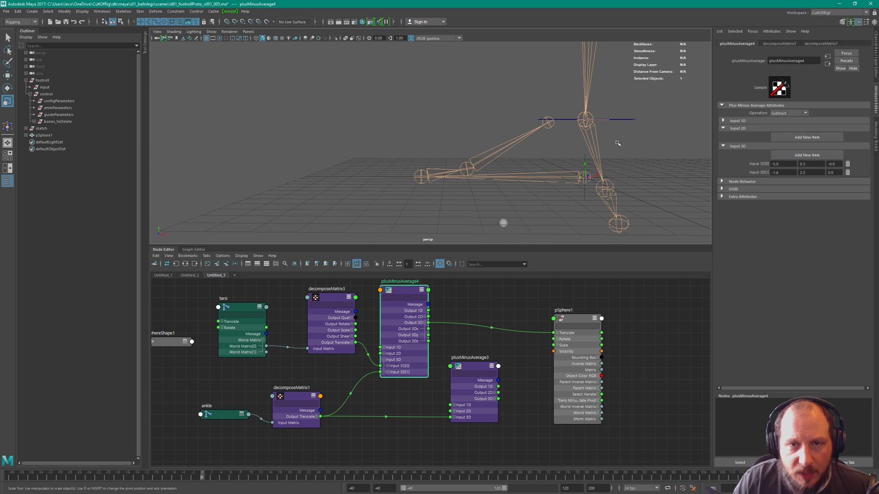
{"action": "left_click", "coordinate": [503, 223]}
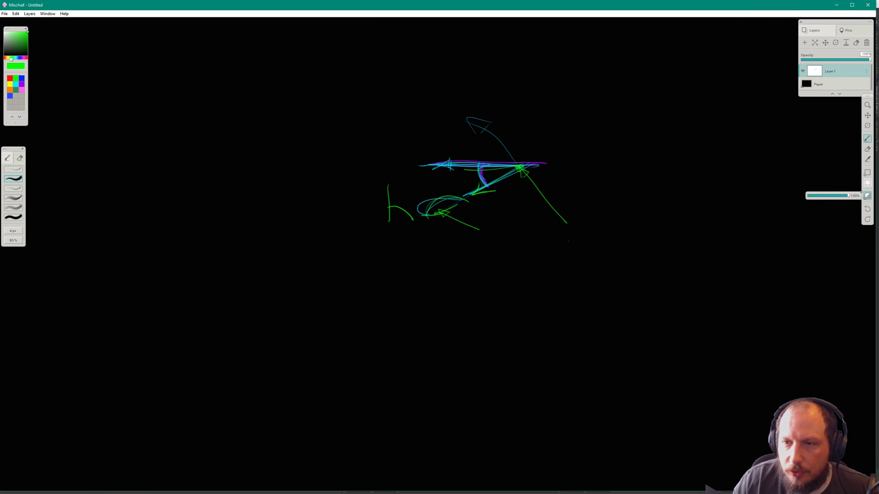
Overlay the Mischief sketch semi-transparently on the Maya viewport to compare it with the leg joints, and restore its full opacity.
{"action": "left_click_drag", "start_coordinate": [849, 198], "coordinate": [824, 198]}
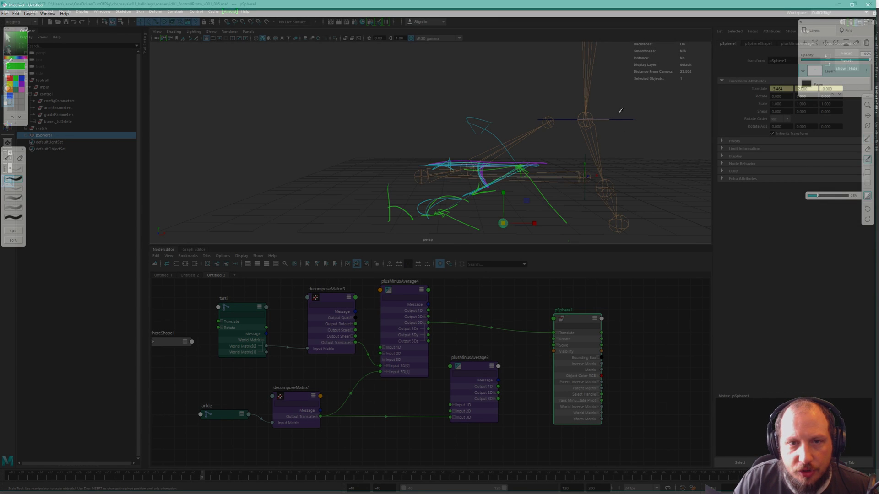
{"action": "key", "text": "alt+Tab"}
{"action": "key", "text": "alt+Tab"}
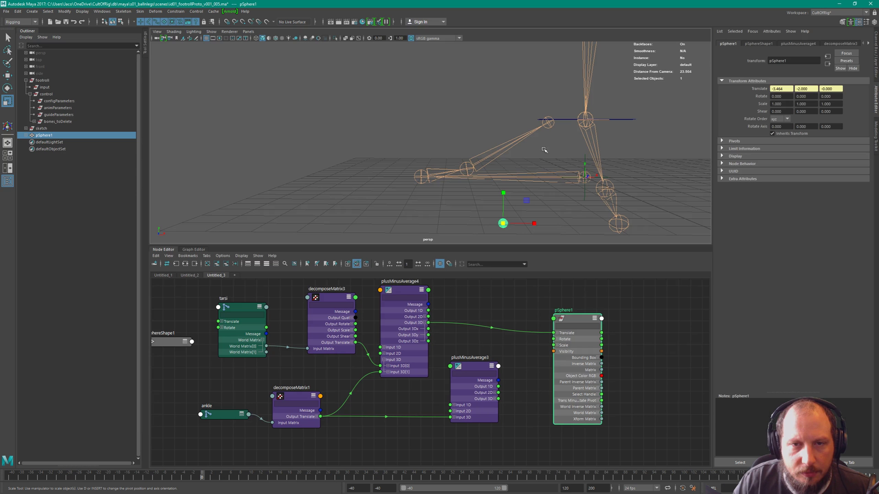
{"action": "left_click_drag", "start_coordinate": [528, 151], "coordinate": [496, 185], "text": "alt"}
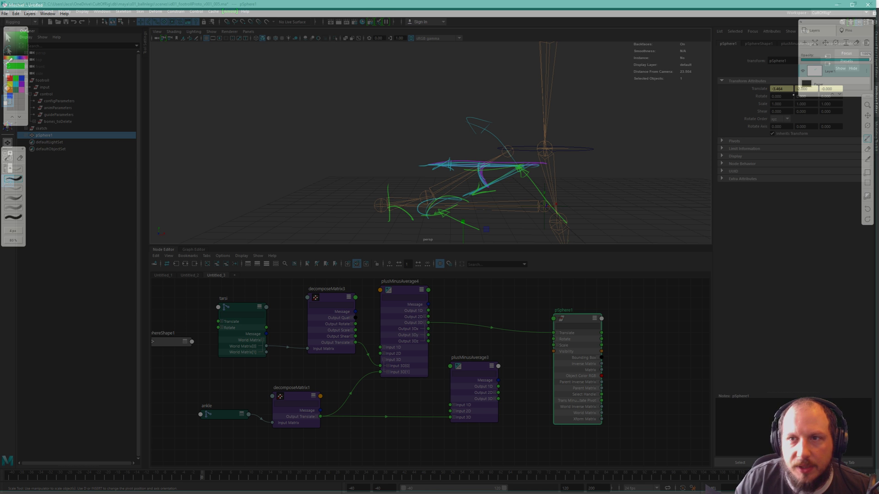
{"action": "left_click", "coordinate": [867, 196]}
{"action": "left_click_drag", "start_coordinate": [823, 196], "coordinate": [850, 196]}
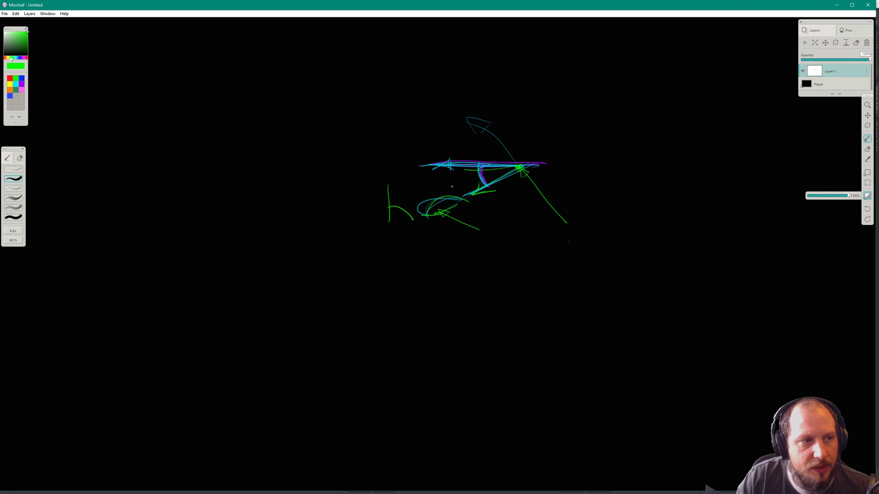
Draw a horizontal cyan arrow pointing left in the empty canvas area below the existing sketch, with small marks around it.
{"action": "left_click", "coordinate": [16, 85]}
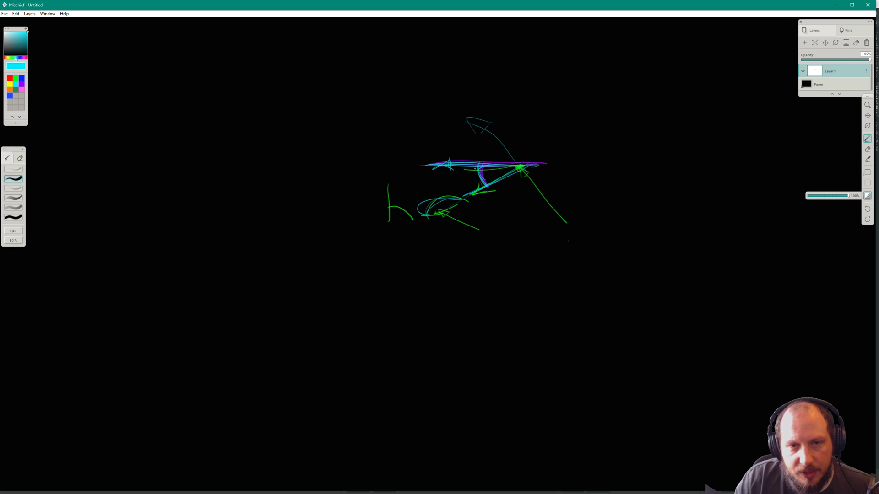
{"action": "left_click_drag", "start_coordinate": [674, 285], "coordinate": [727, 285]}
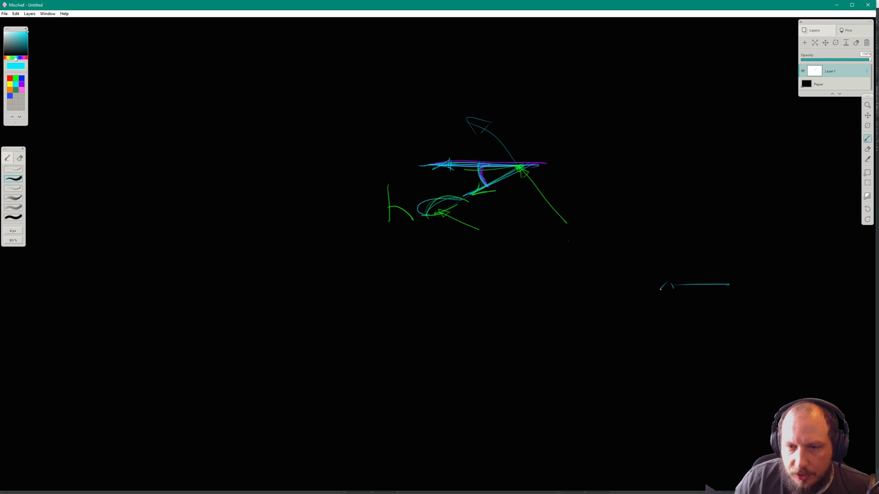
{"action": "left_click_drag", "start_coordinate": [661, 290], "coordinate": [674, 289]}
{"action": "mouse_move", "coordinate": [735, 342]}
{"action": "left_mouse_down"}
{"action": "mouse_move", "coordinate": [784, 339]}
{"action": "mouse_move", "coordinate": [737, 346]}
{"action": "left_mouse_up"}
{"action": "mouse_move", "coordinate": [722, 238]}
{"action": "left_mouse_down"}
{"action": "mouse_move", "coordinate": [774, 236]}
{"action": "mouse_move", "coordinate": [723, 243]}
{"action": "left_mouse_up"}
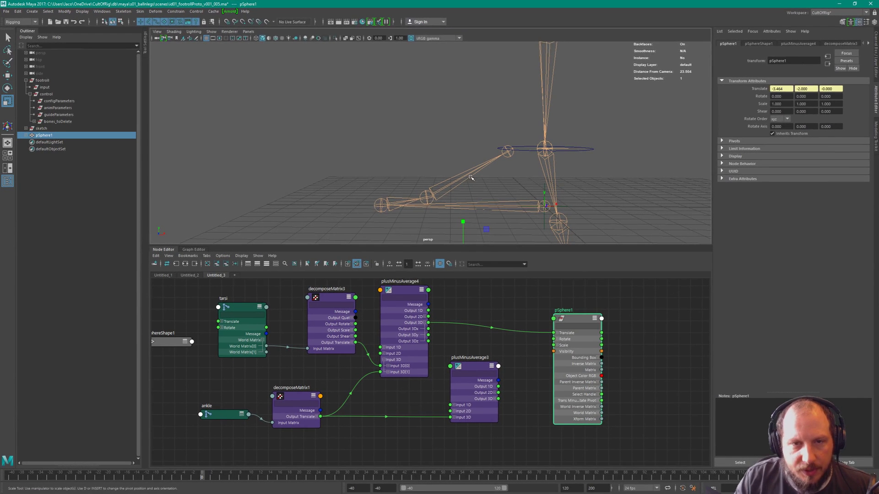
Switch back to Maya, check the plusMinusAverage3 attributes and shift the pSphere1 node slightly within the graph.
{"action": "left_click", "coordinate": [481, 362]}
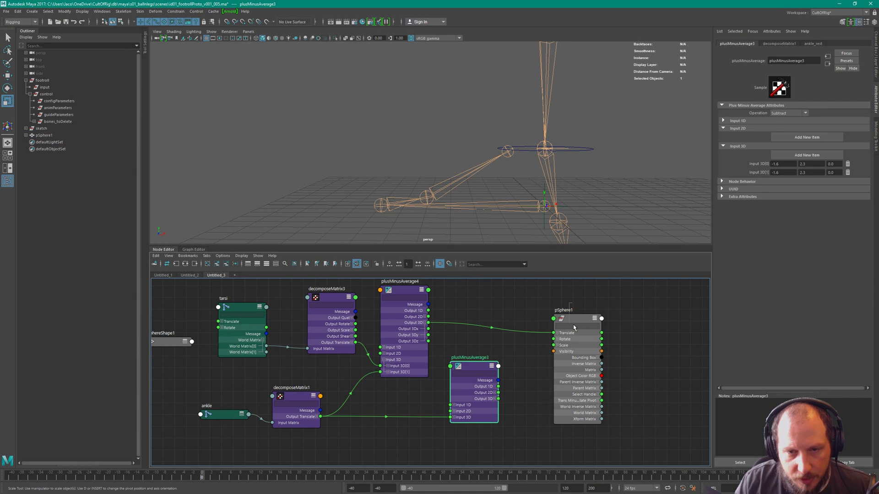
{"action": "left_click_drag", "start_coordinate": [574, 328], "coordinate": [565, 308]}
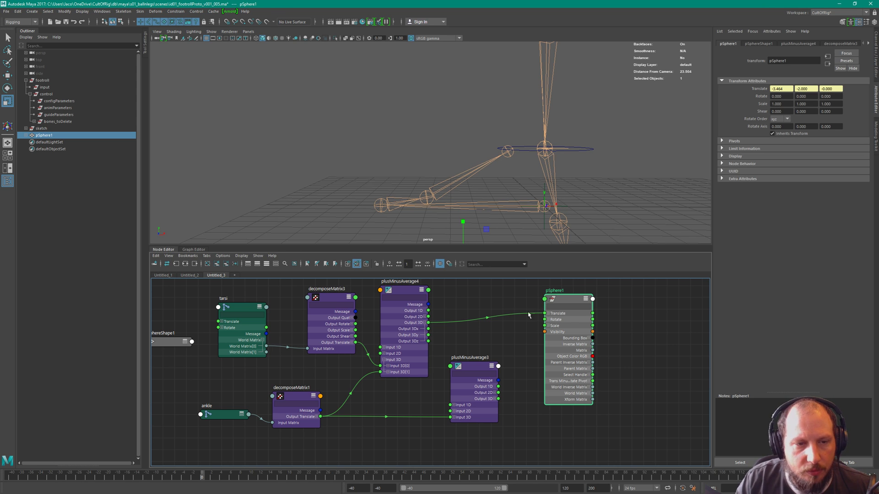
{"action": "scroll", "coordinate": [460, 307], "scroll_direction": "down", "scroll_amount": 1}
{"action": "scroll", "coordinate": [460, 306], "scroll_direction": "down", "scroll_amount": 2}
{"action": "left_click_drag", "start_coordinate": [476, 151], "coordinate": [495, 130], "text": "alt"}
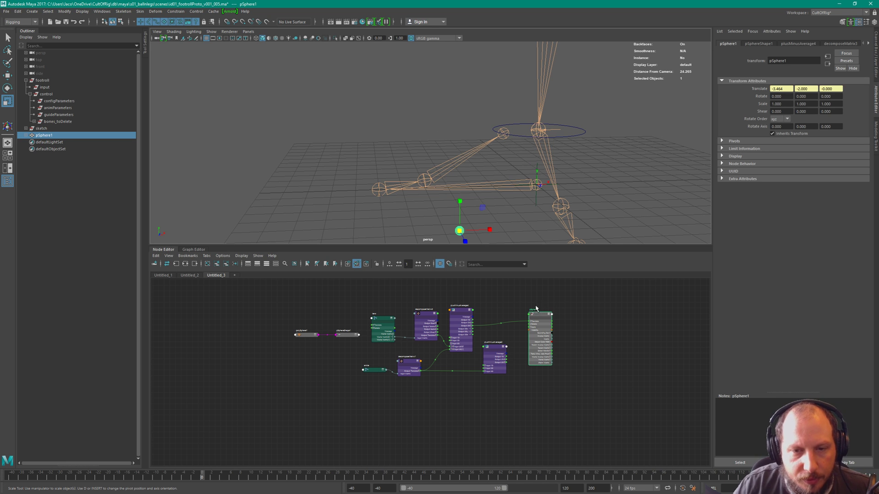
{"action": "left_click_drag", "start_coordinate": [536, 308], "coordinate": [538, 316]}
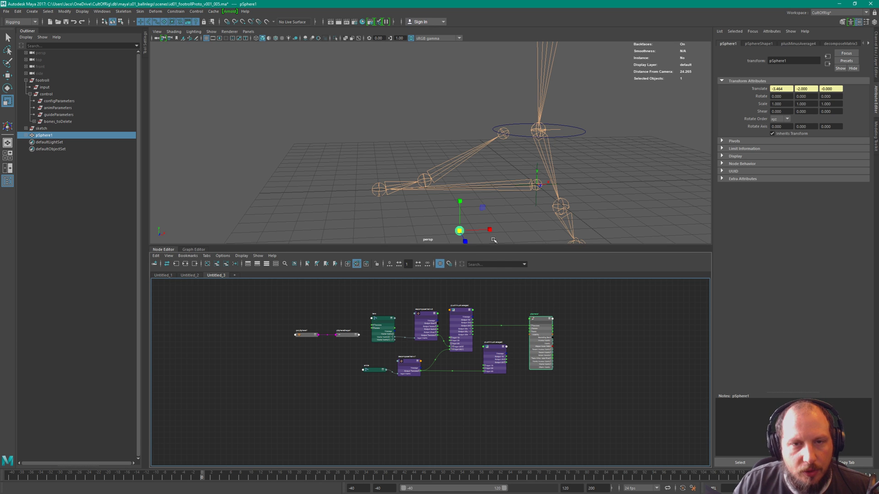
Switch to the Select tool and create an angleBetween node in the empty space beyond the pSphere1 node.
{"action": "key", "text": "q"}
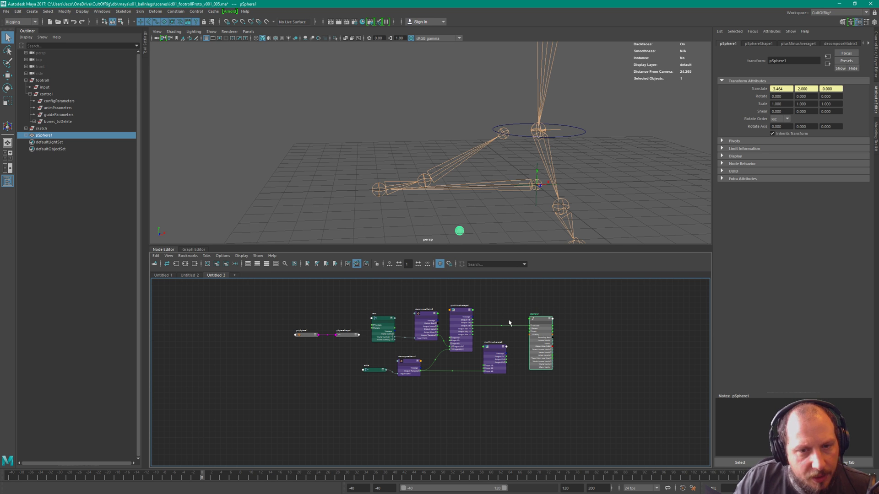
{"action": "left_click", "coordinate": [621, 350]}
{"action": "key", "text": "Tab"}
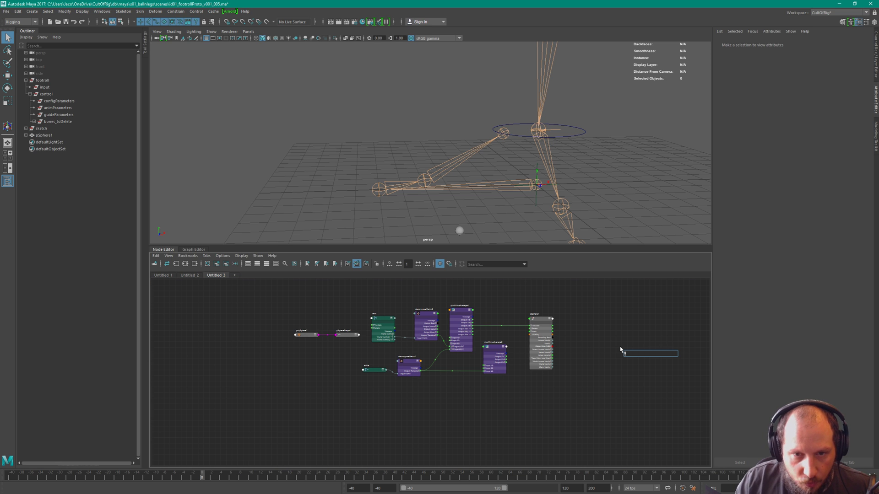
{"action": "type", "text": "angle"}
{"action": "key", "text": "Down"}
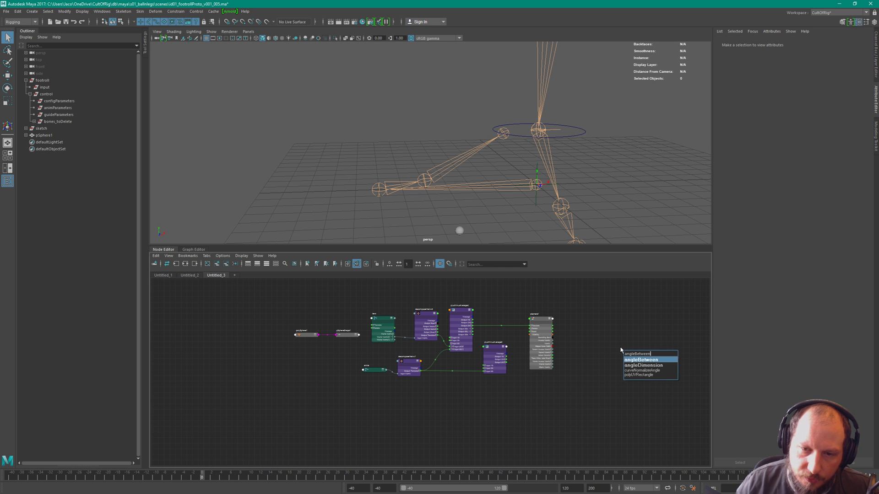
{"action": "key", "text": "Return"}
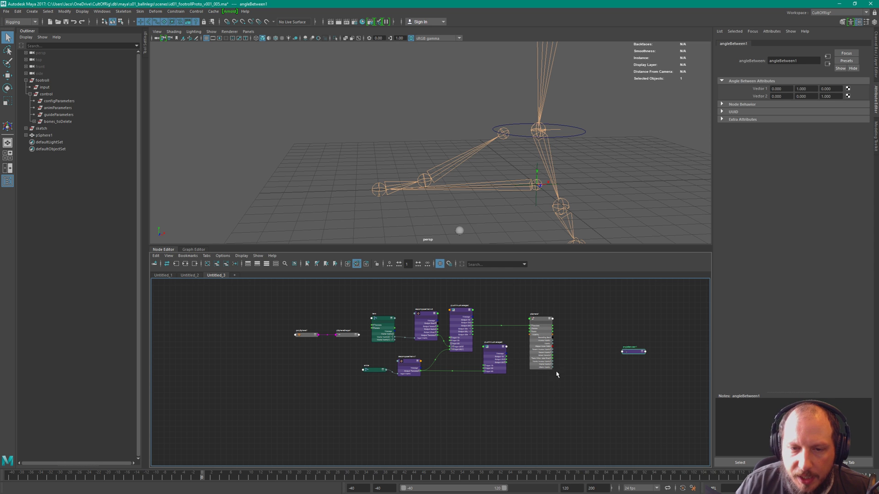
Place angleBetween1 above plusMinusAverage4, expand its attributes, and connect Output 3D of plusMinusAverage4 to its Vector 1.
{"action": "scroll", "coordinate": [667, 334], "scroll_direction": "up", "scroll_amount": 5}
{"action": "left_click_drag", "start_coordinate": [592, 396], "coordinate": [380, 289]}
{"action": "middle_click_drag", "start_coordinate": [380, 289], "coordinate": [527, 347], "text": "alt"}
{"action": "left_click_drag", "start_coordinate": [522, 346], "coordinate": [466, 310]}
{"action": "key", "text": "2"}
{"action": "key", "text": "3"}
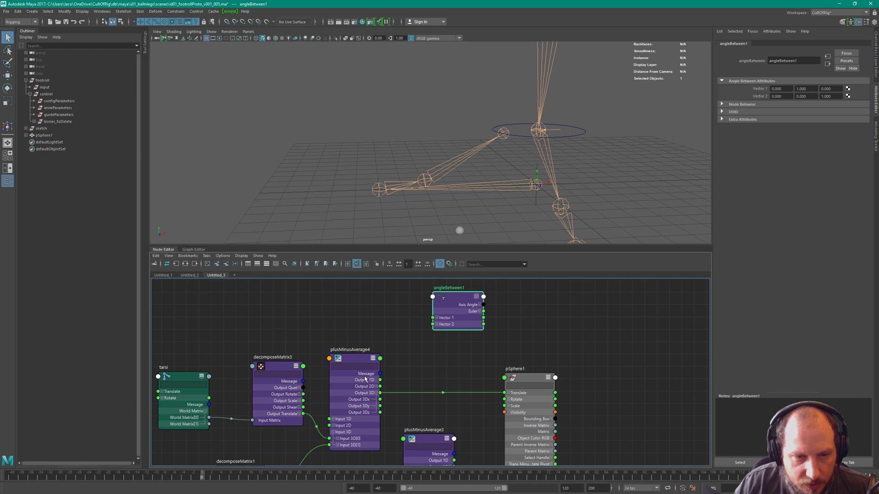
{"action": "left_click_drag", "start_coordinate": [380, 392], "coordinate": [448, 319]}
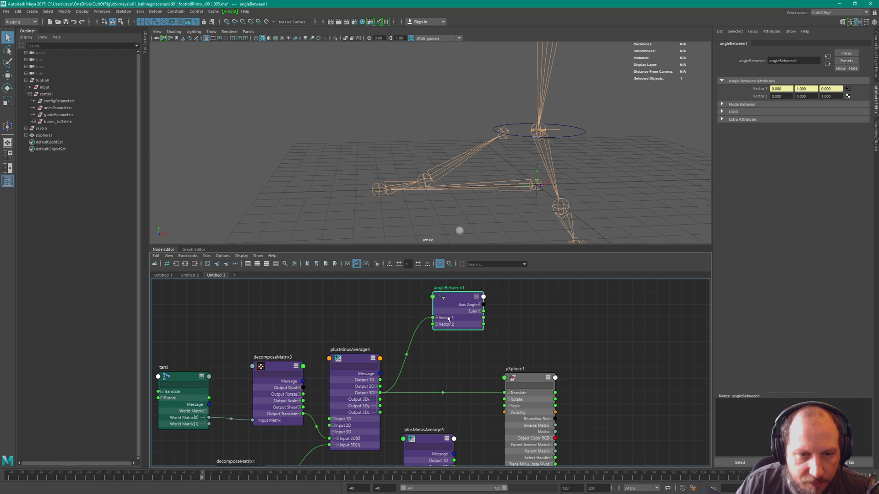
Move the plusMinusAverage3 node below plusMinusAverage4 and lower the pSphere1 node to clear space around angleBetween1.
{"action": "scroll", "coordinate": [522, 336], "scroll_direction": "down", "scroll_amount": 3}
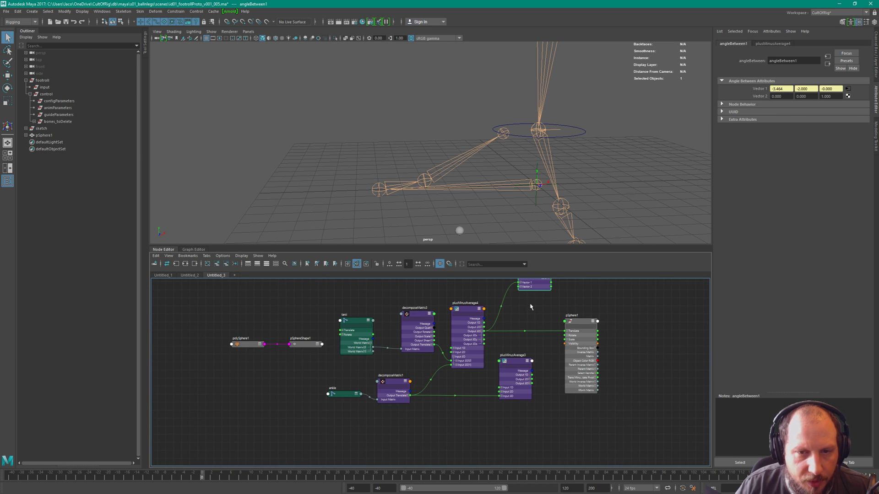
{"action": "middle_click_drag", "start_coordinate": [508, 319], "coordinate": [468, 352], "text": "alt"}
{"action": "left_click_drag", "start_coordinate": [471, 392], "coordinate": [421, 426]}
{"action": "left_click", "coordinate": [534, 352]}
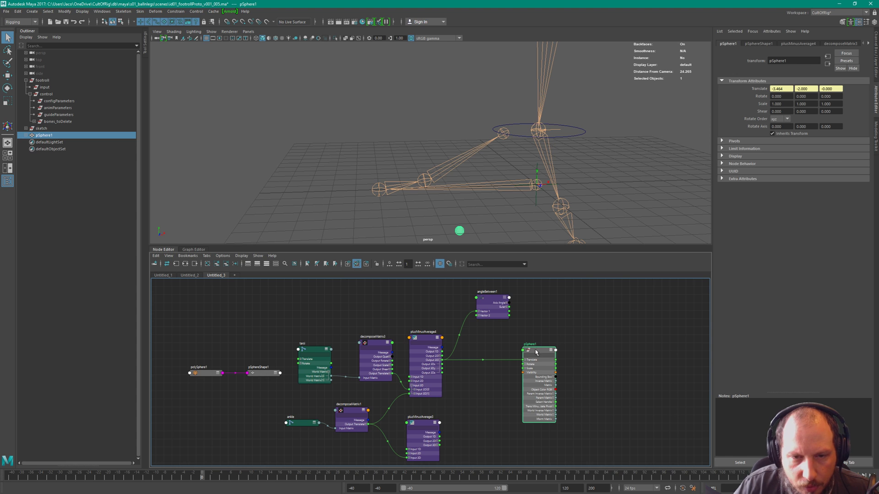
{"action": "left_click_drag", "start_coordinate": [537, 354], "coordinate": [539, 406]}
{"action": "left_click", "coordinate": [607, 366]}
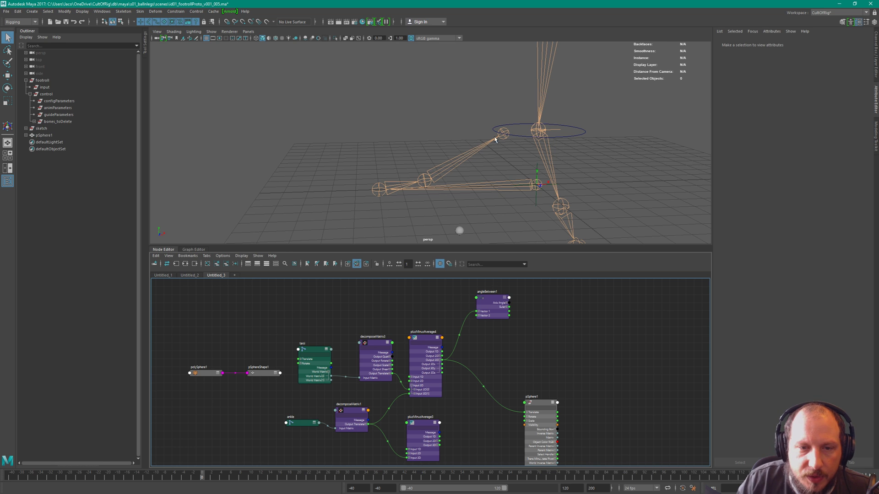
Set the X component of Vector 2 on angleBetween1 to -1.
{"action": "left_click", "coordinate": [505, 302]}
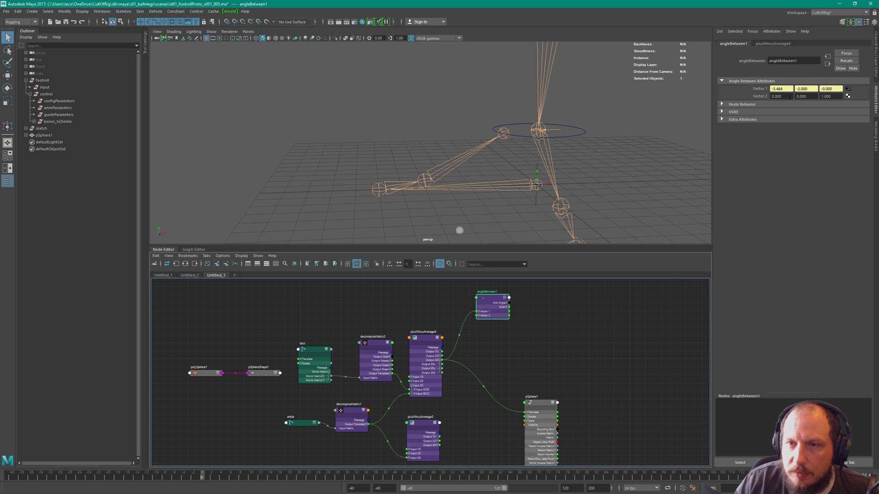
{"action": "left_click", "coordinate": [781, 97]}
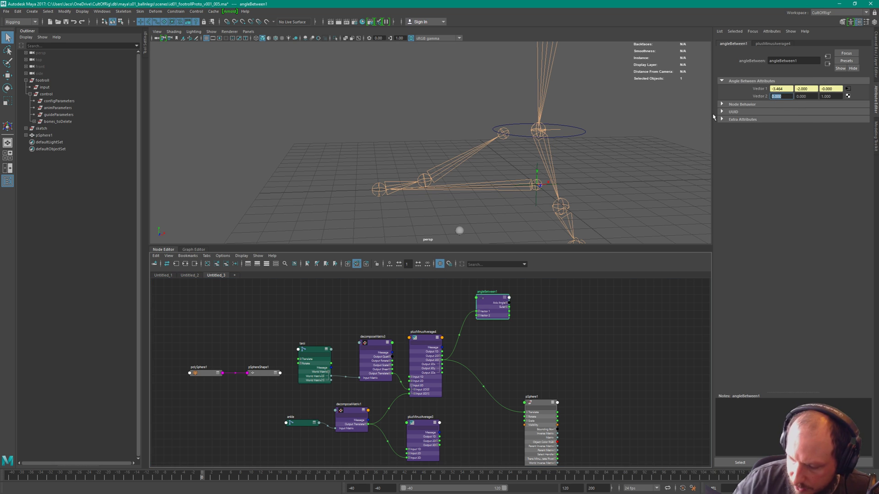
{"action": "type", "text": "-1"}
{"action": "key", "text": "Return"}
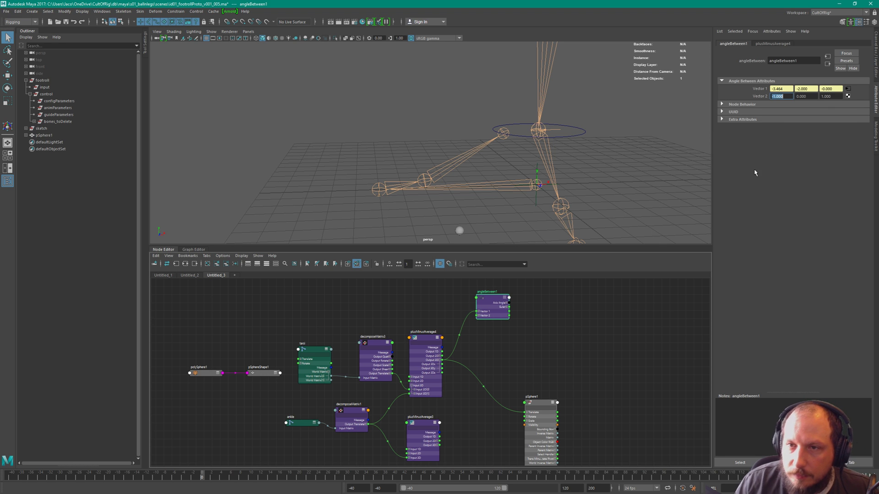
{"action": "left_click", "coordinate": [564, 339]}
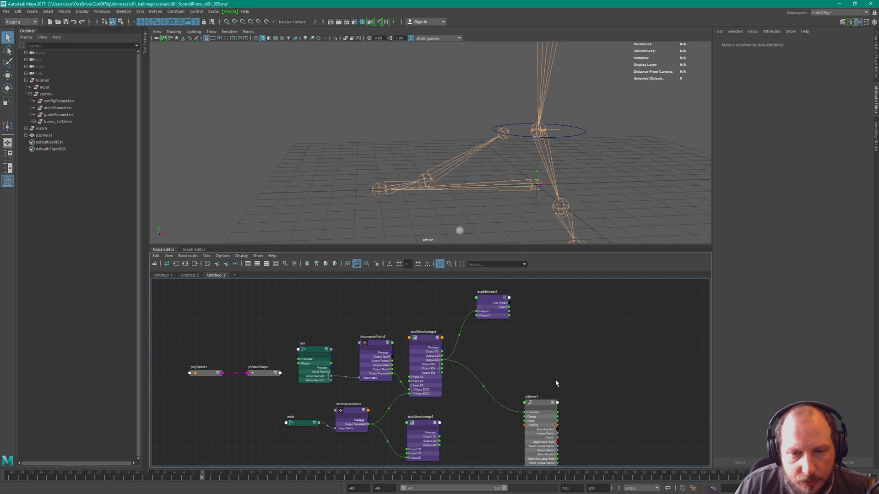
Stretch the sphere's vertices along X in component mode and return to object selection with the Select tool.
{"action": "left_click", "coordinate": [459, 230]}
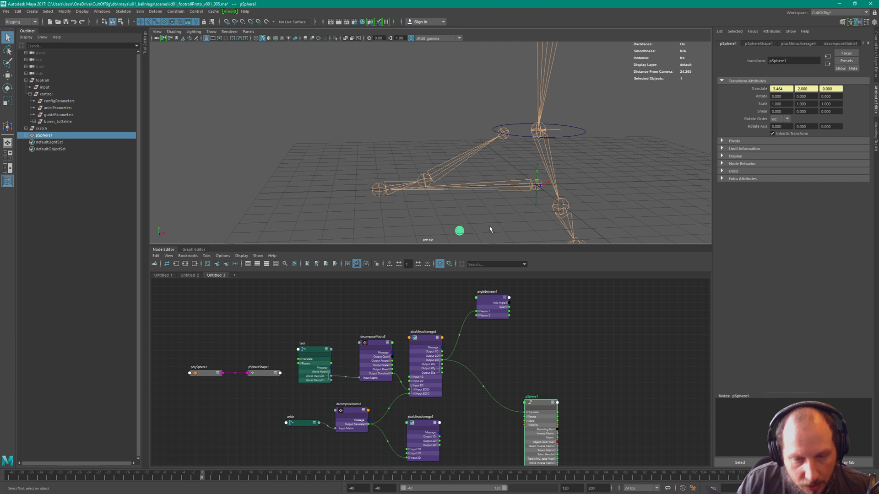
{"action": "middle_click_drag", "start_coordinate": [490, 230], "coordinate": [479, 197], "text": "alt"}
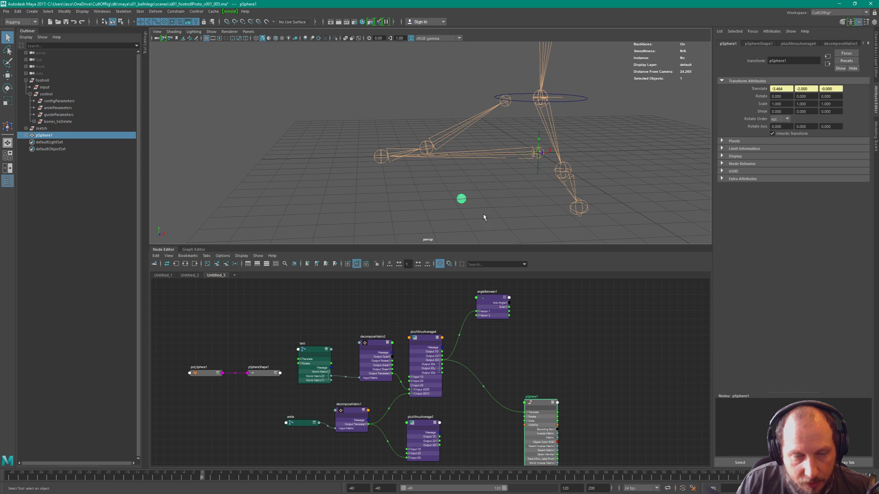
{"action": "key", "text": "F8"}
{"action": "left_click_drag", "start_coordinate": [408, 183], "coordinate": [626, 196]}
{"action": "key", "text": "r"}
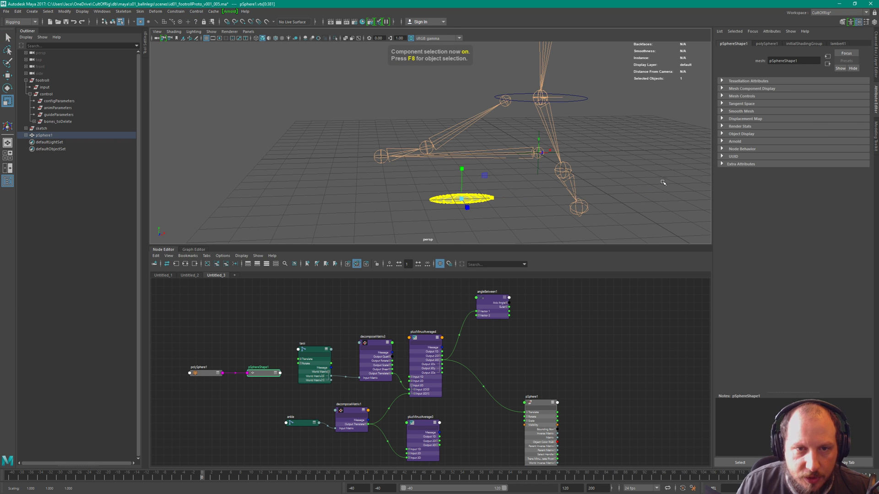
{"action": "left_click", "coordinate": [579, 286]}
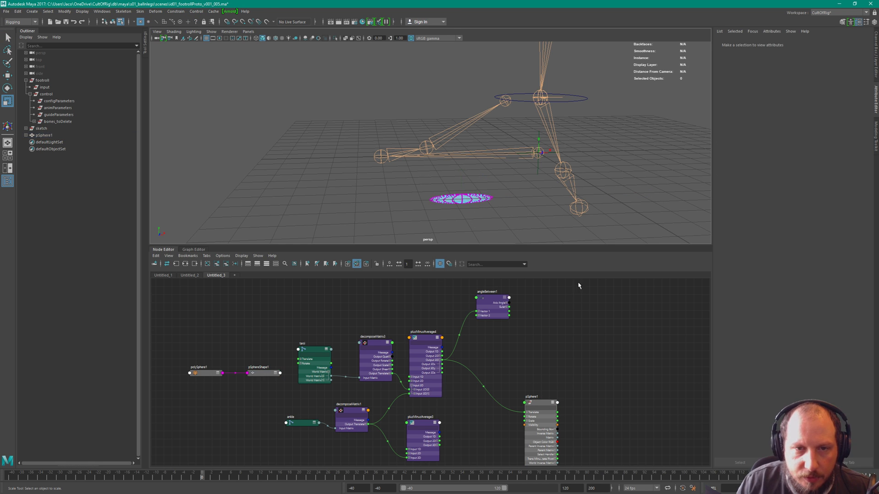
{"action": "key", "text": "q"}
{"action": "key", "text": "F8"}
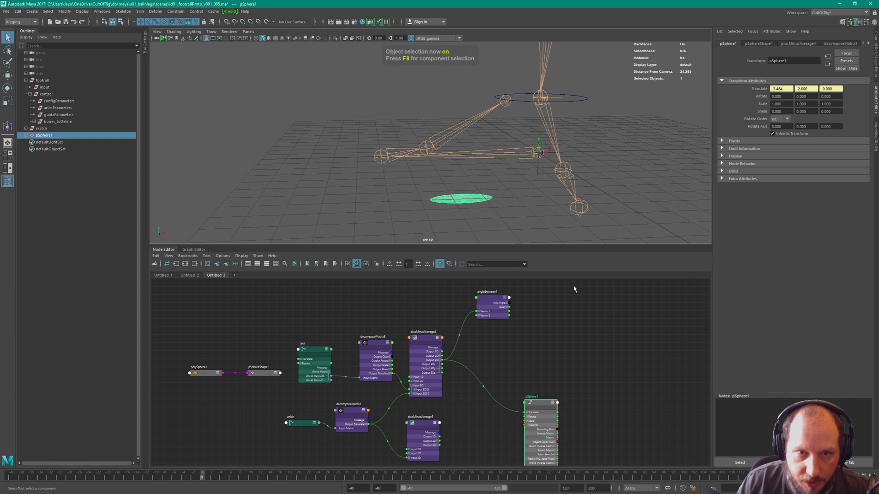
Move the pSphere1 node beside angleBetween1 and delete the connection from plusMinusAverage4 to its Translate.
{"action": "left_click", "coordinate": [572, 302]}
{"action": "left_click_drag", "start_coordinate": [545, 403], "coordinate": [564, 311]}
{"action": "middle_click_drag", "start_coordinate": [522, 343], "coordinate": [518, 370], "text": "alt"}
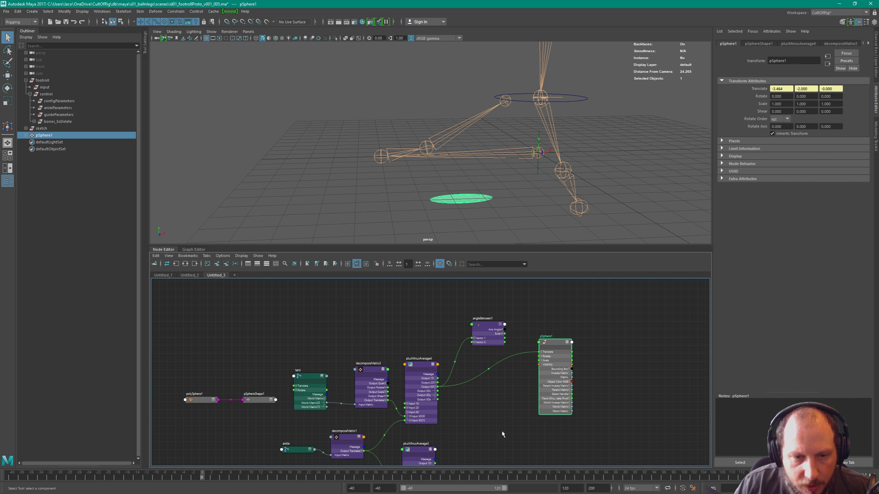
{"action": "key", "text": "Delete"}
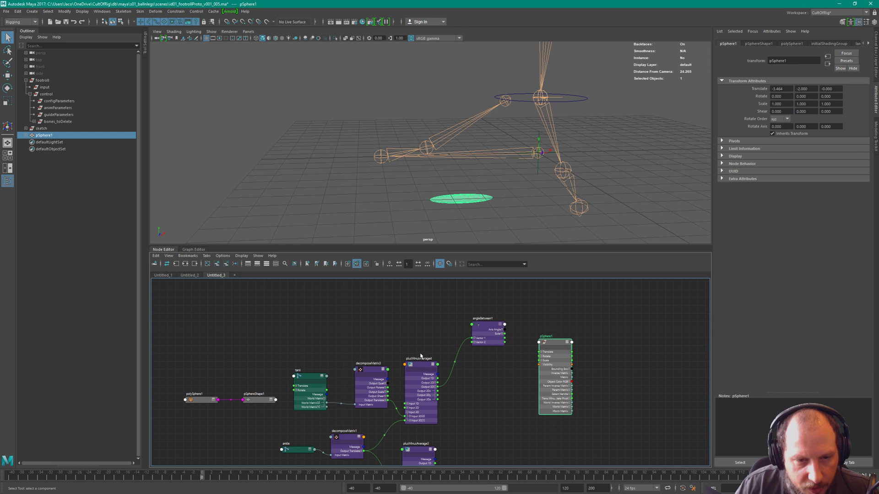
Reposition the ankle node and connect Output Translate of the decomposeMatrix it feeds to pSphere1's Translate.
{"action": "left_click", "coordinate": [512, 113]}
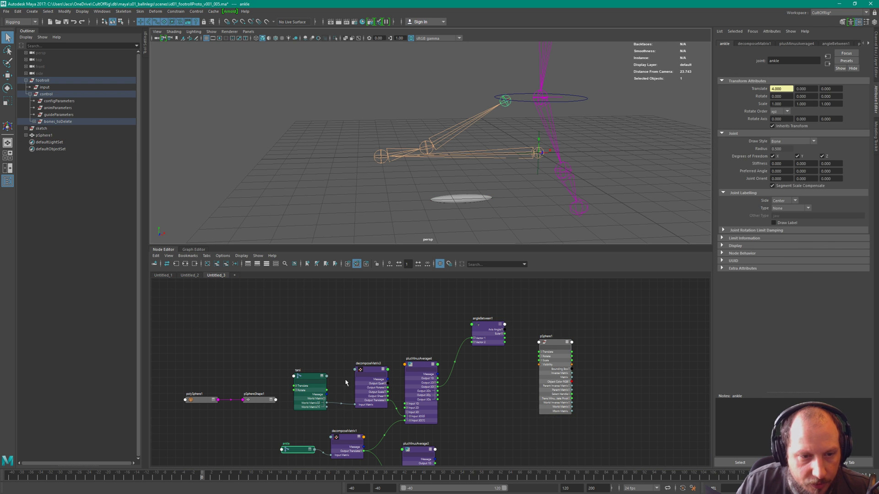
{"action": "left_click_drag", "start_coordinate": [302, 456], "coordinate": [286, 447]}
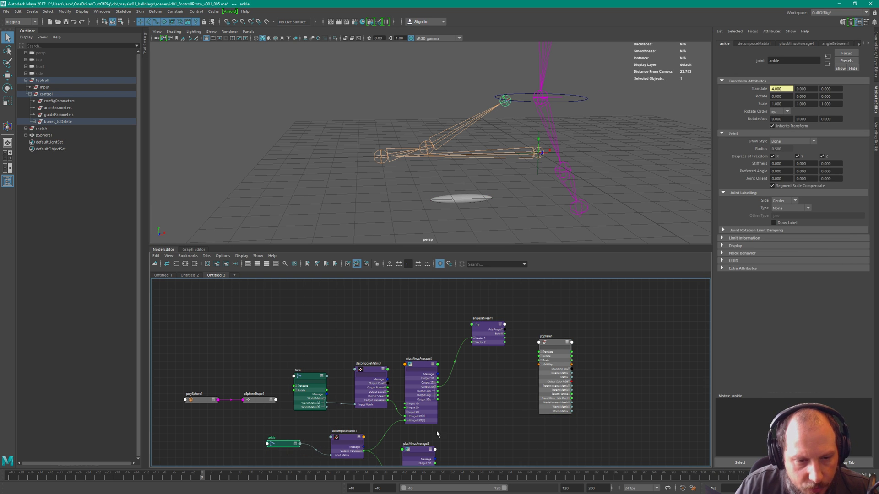
{"action": "middle_click_drag", "start_coordinate": [487, 448], "coordinate": [456, 394], "text": "alt"}
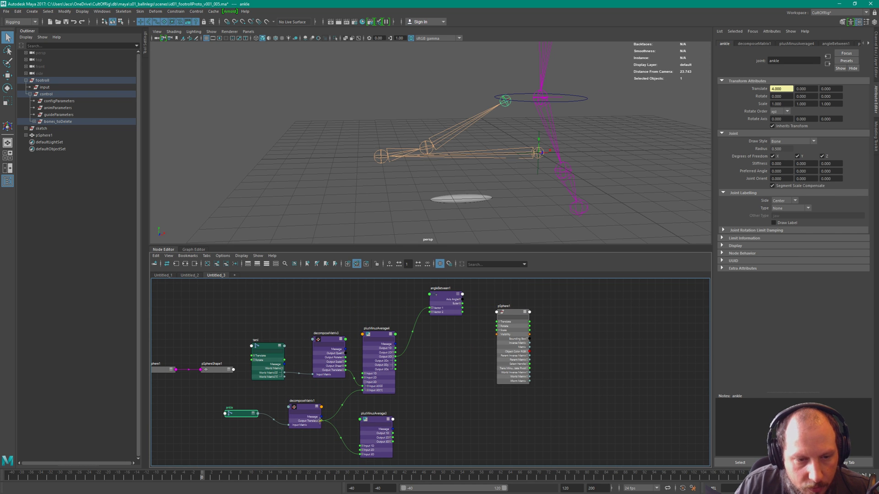
{"action": "left_click_drag", "start_coordinate": [321, 421], "coordinate": [497, 322]}
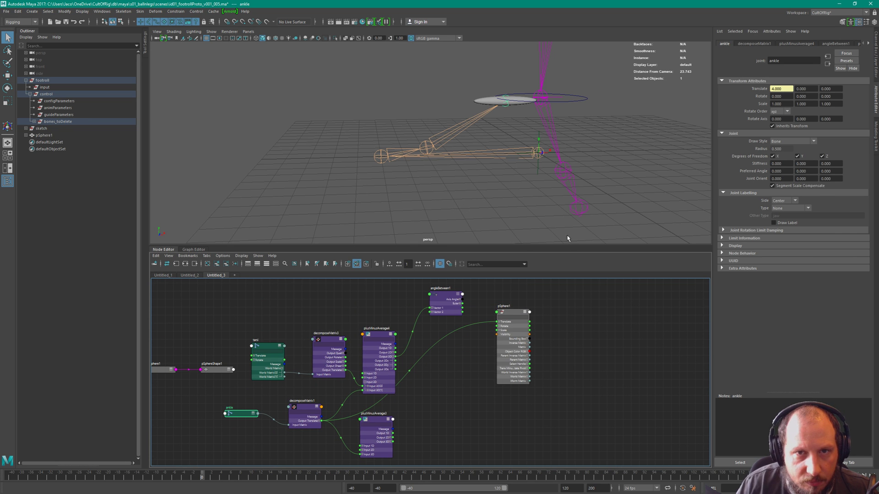
Arrange the angleBetween1 and pSphere1 nodes near each other and expand their Euler and Rotate components.
{"action": "scroll", "coordinate": [485, 343], "scroll_direction": "up", "scroll_amount": 4}
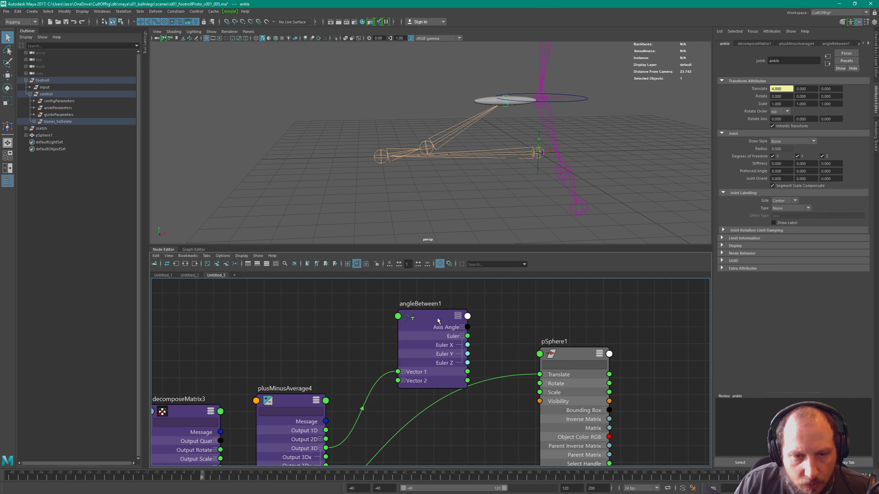
{"action": "left_click_drag", "start_coordinate": [438, 321], "coordinate": [418, 311]}
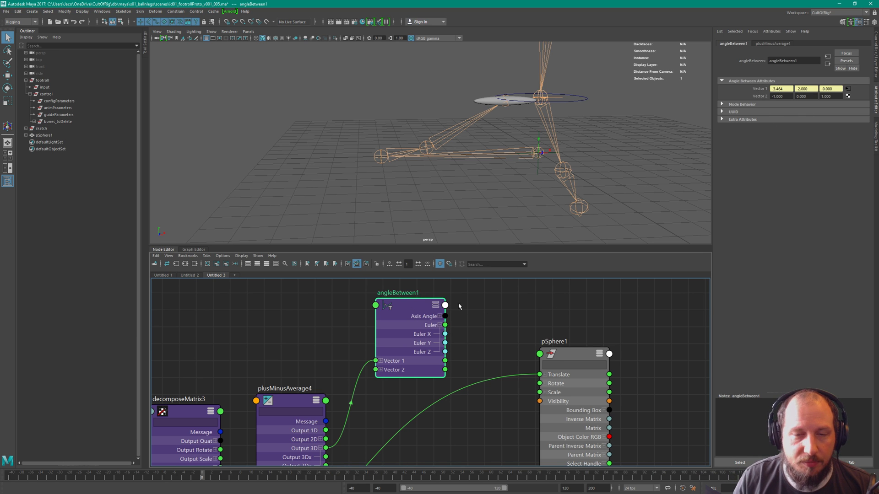
{"action": "scroll", "coordinate": [505, 337], "scroll_direction": "down", "scroll_amount": 3}
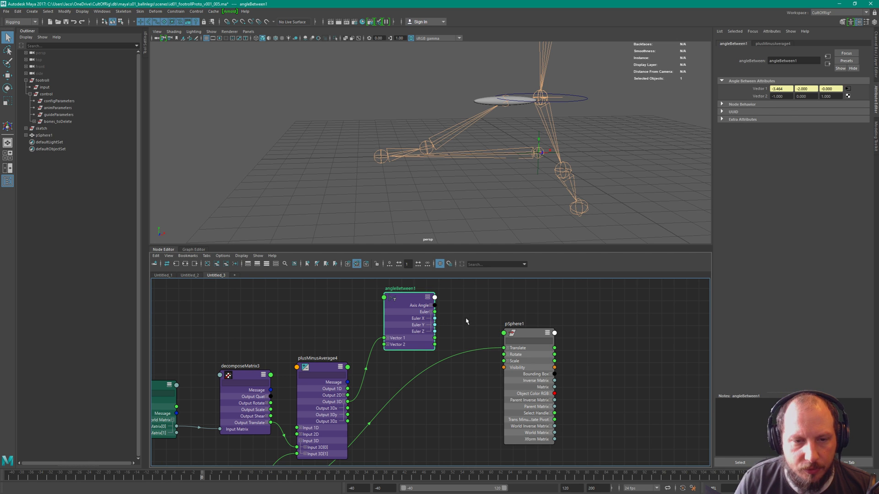
{"action": "left_click", "coordinate": [507, 355]}
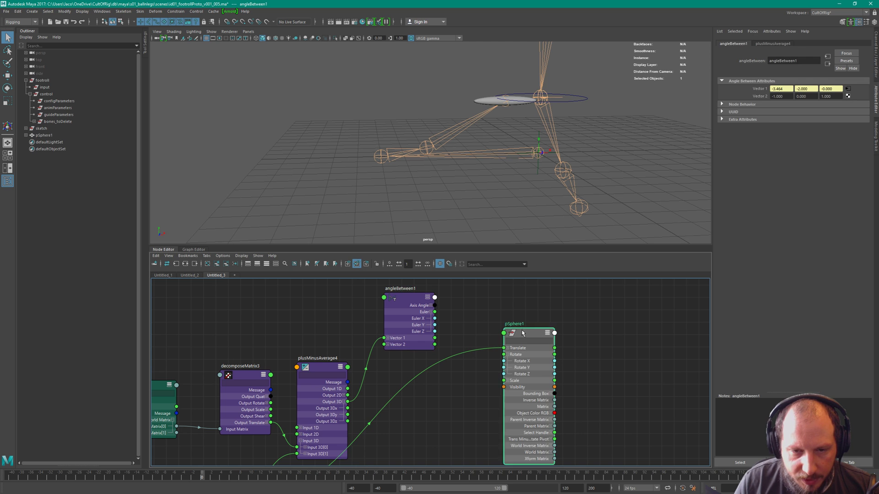
{"action": "left_click_drag", "start_coordinate": [541, 339], "coordinate": [520, 313]}
{"action": "left_click_drag", "start_coordinate": [412, 297], "coordinate": [409, 292]}
{"action": "middle_click_drag", "start_coordinate": [394, 283], "coordinate": [409, 322]}
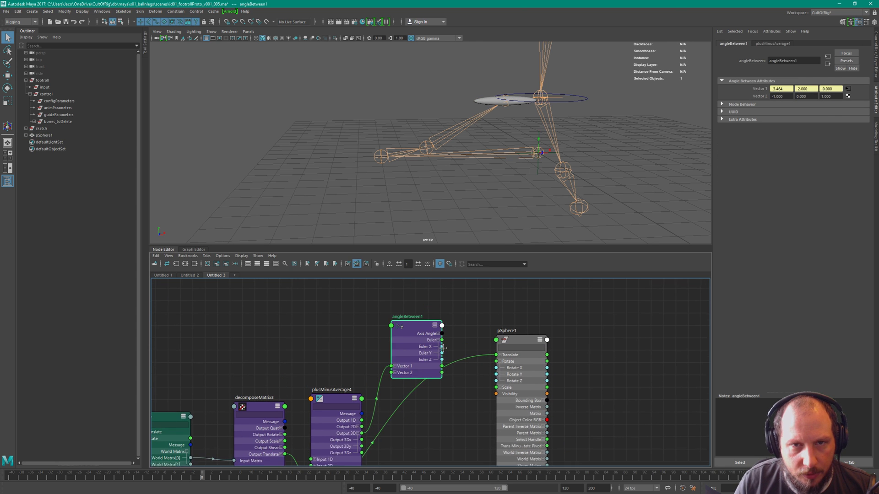
{"action": "left_click_drag", "start_coordinate": [409, 324], "coordinate": [405, 300]}
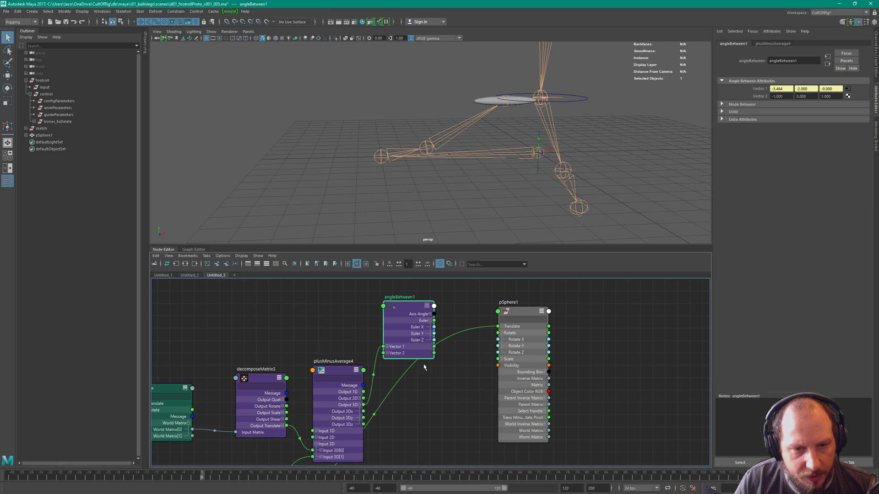
Connect the Euler output of angleBetween1 to pSphere1's Rotate.
{"action": "left_click_drag", "start_coordinate": [499, 136], "coordinate": [484, 94], "text": "alt"}
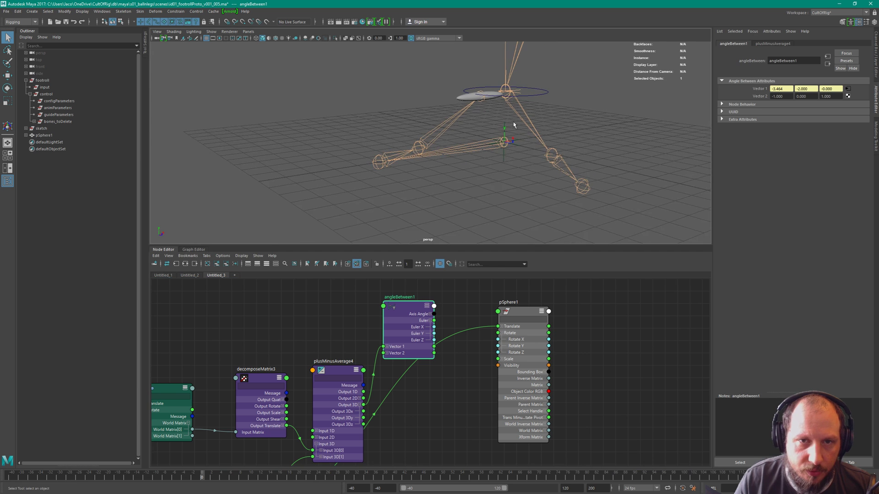
{"action": "left_click", "coordinate": [450, 334]}
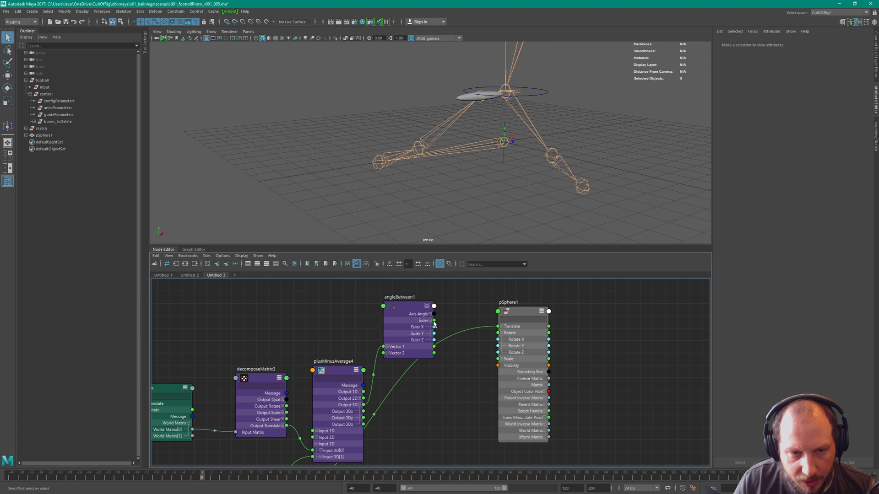
{"action": "left_click_drag", "start_coordinate": [434, 321], "coordinate": [498, 333]}
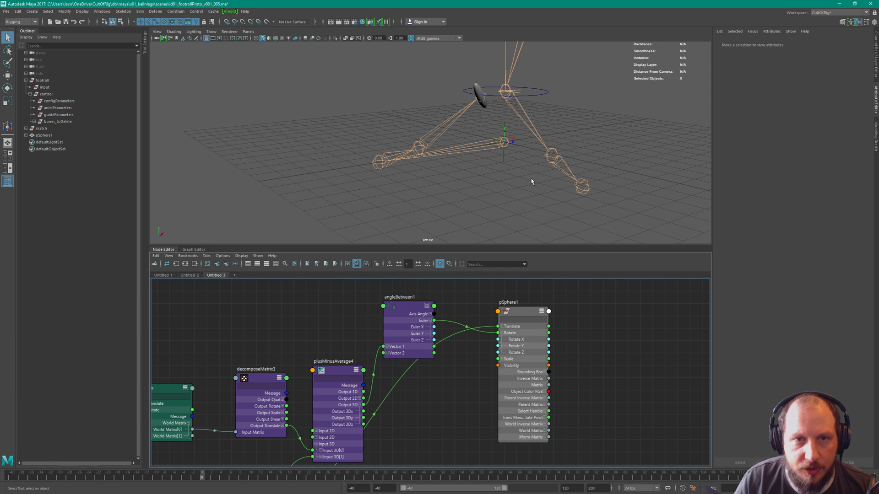
Scrub the animation to frames -35 and 29 to check the sphere's rotation, and inspect the angleBetween1 and pSphere1 attributes.
{"action": "left_click_drag", "start_coordinate": [540, 182], "coordinate": [501, 189], "text": "alt"}
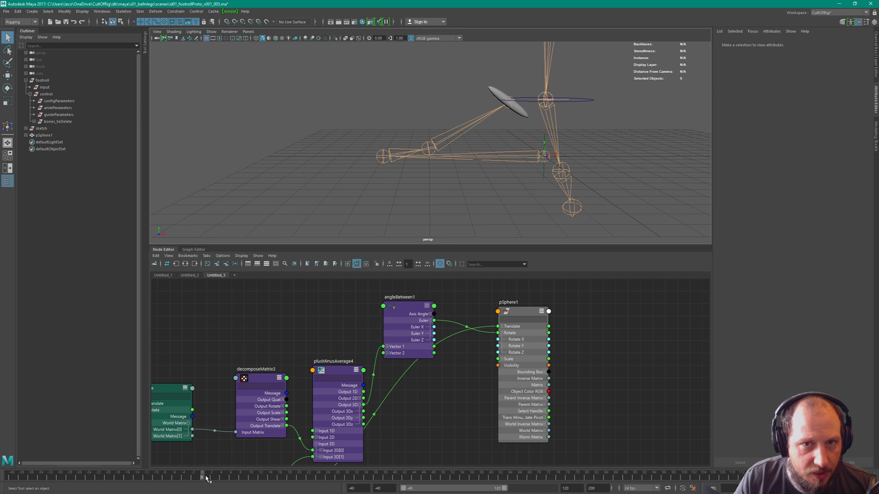
{"action": "left_click_drag", "start_coordinate": [202, 477], "coordinate": [35, 456]}
{"action": "left_click_drag", "start_coordinate": [634, 121], "coordinate": [595, 170], "text": "alt"}
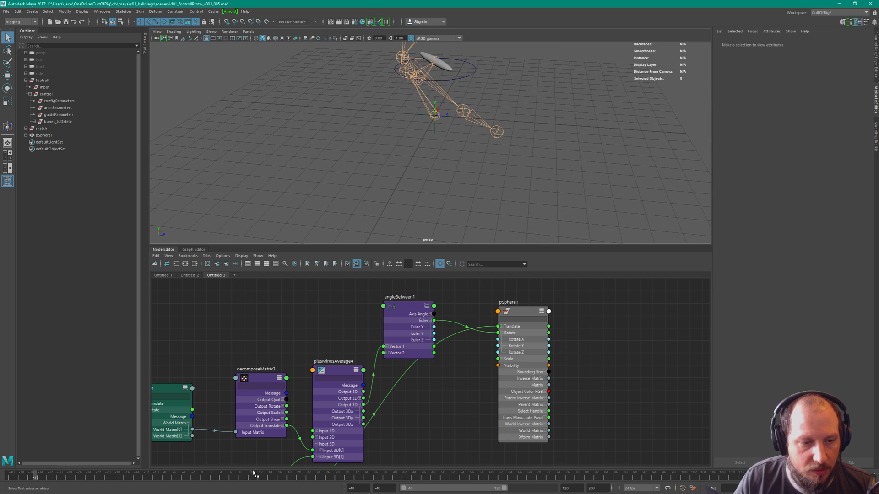
{"action": "left_click_drag", "start_coordinate": [38, 477], "coordinate": [349, 460]}
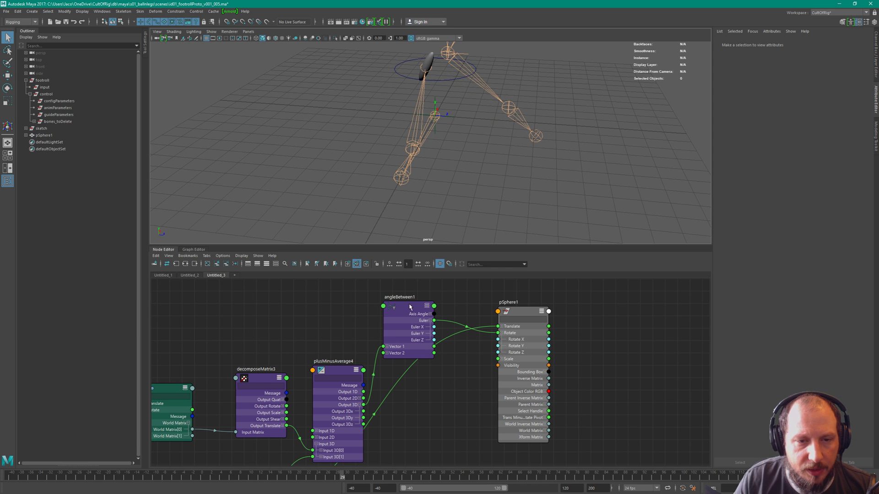
{"action": "left_click_drag", "start_coordinate": [411, 307], "coordinate": [394, 296]}
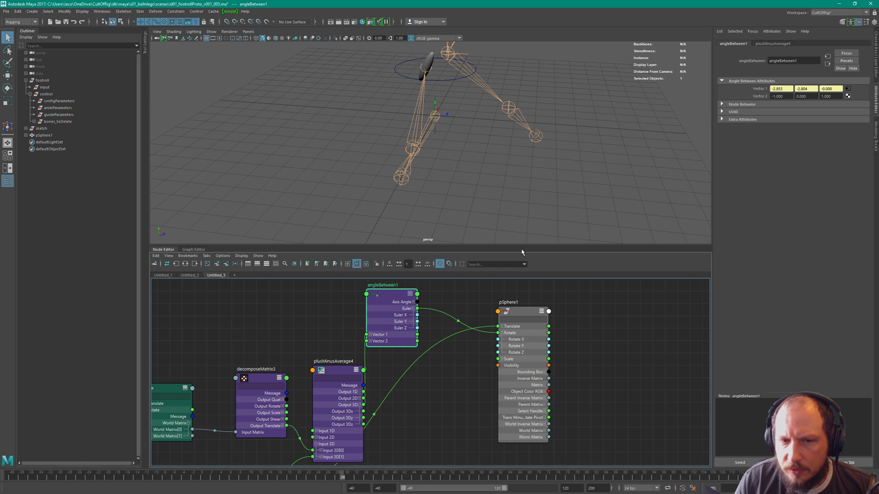
{"action": "left_click", "coordinate": [523, 318]}
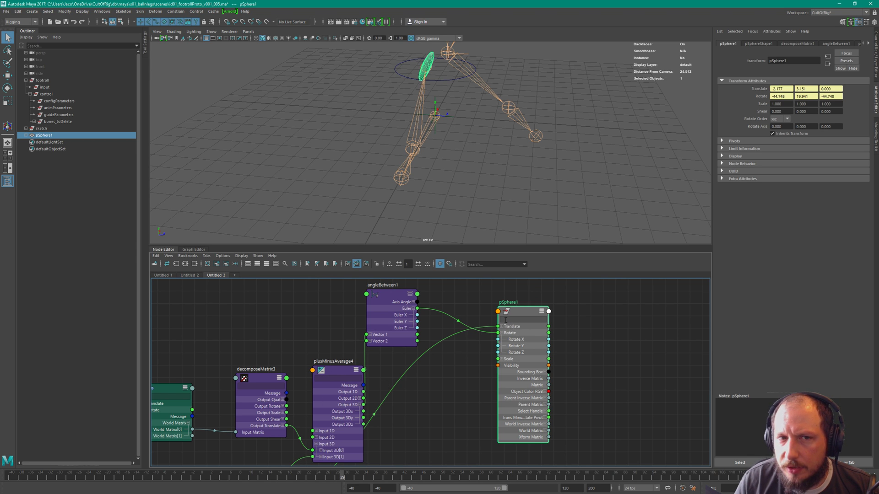
{"action": "left_click_drag", "start_coordinate": [383, 297], "coordinate": [394, 297]}
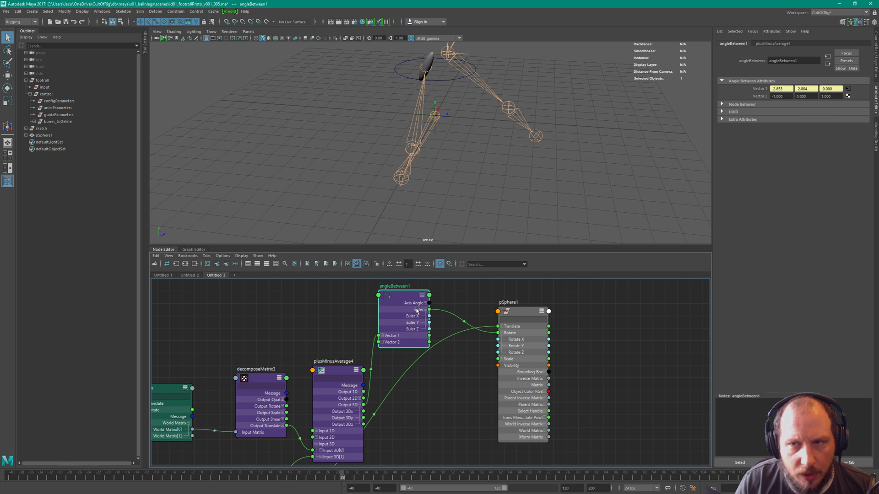
Replace the Euler-to-Rotate connection with one from angleBetween1's Euler Z to pSphere1's Rotate Z and view it from several angles.
{"action": "left_click_drag", "start_coordinate": [533, 197], "coordinate": [438, 168], "text": "alt"}
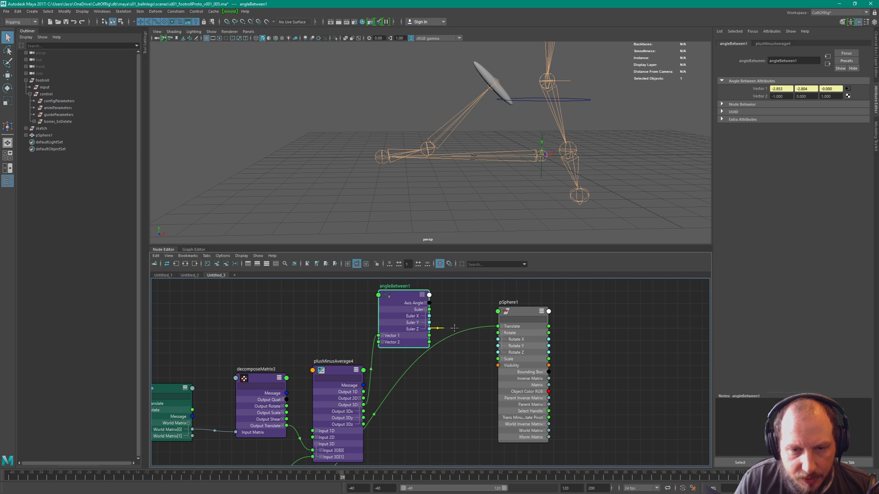
{"action": "left_click_drag", "start_coordinate": [429, 329], "coordinate": [506, 354]}
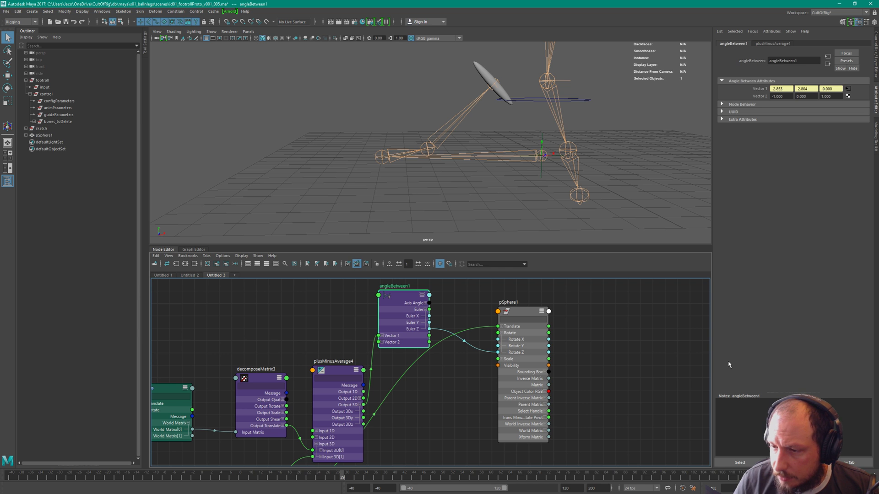
{"action": "left_click_drag", "start_coordinate": [487, 134], "coordinate": [275, 206], "text": "alt"}
{"action": "left_click_drag", "start_coordinate": [212, 219], "coordinate": [397, 165], "text": "alt"}
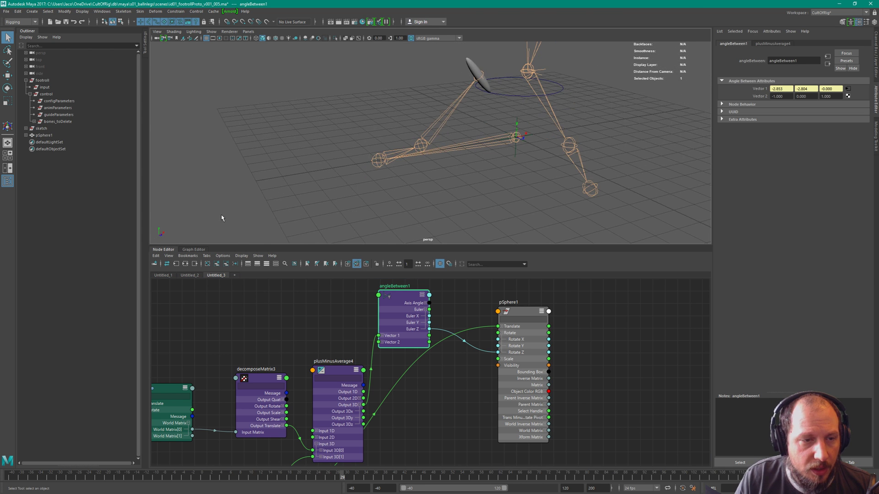
{"action": "left_click_drag", "start_coordinate": [221, 218], "coordinate": [162, 242], "text": "alt"}
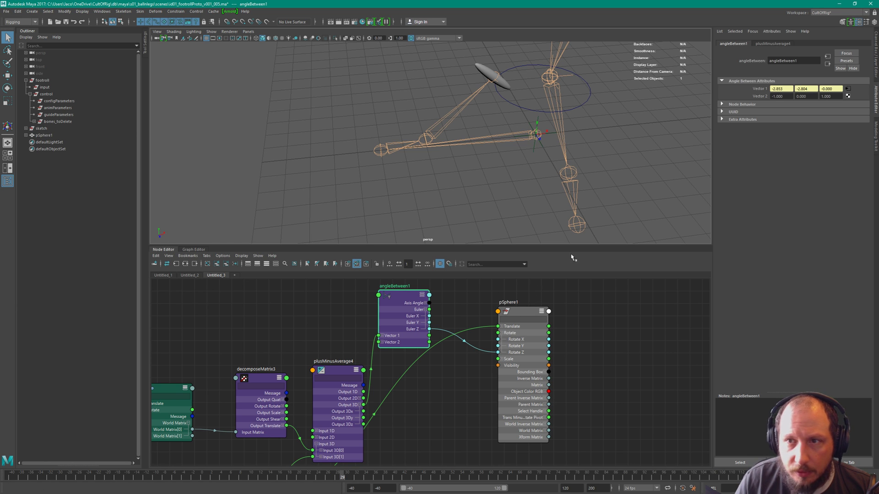
Set the Z component of Vector 2 on angleBetween1 to 0 and connect its full Euler output to pSphere1's Rotate.
{"action": "left_click", "coordinate": [830, 96]}
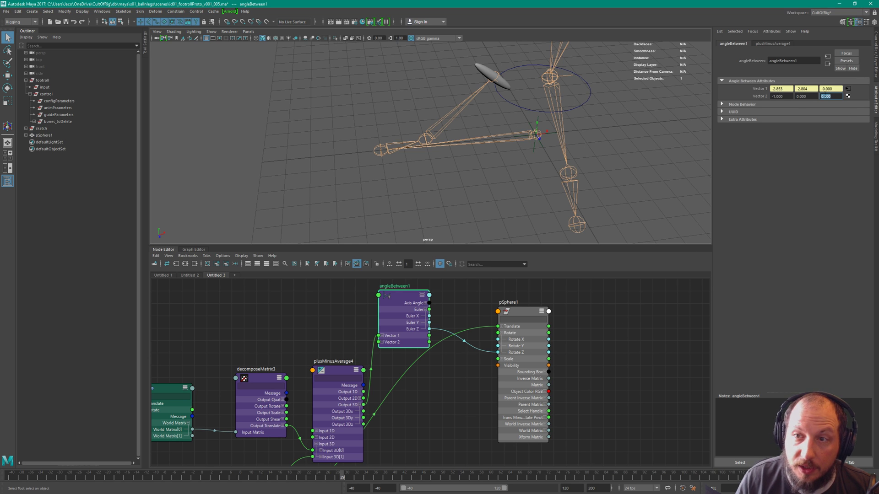
{"action": "left_click", "coordinate": [596, 338]}
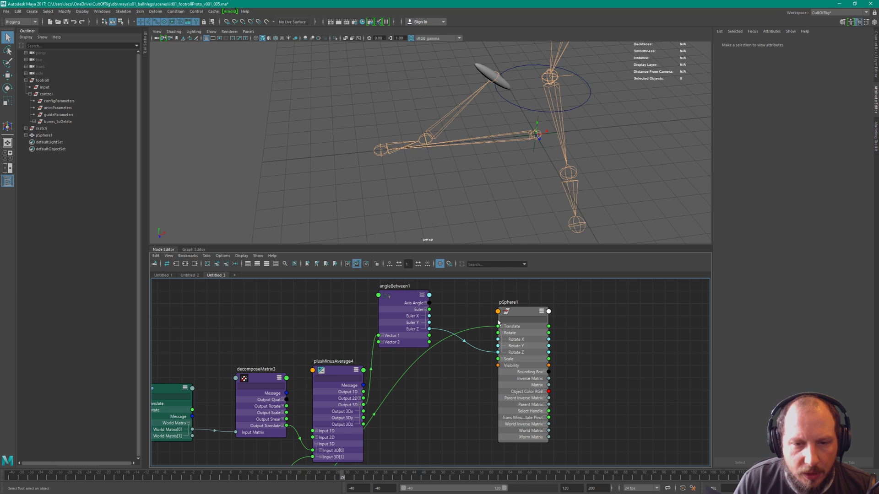
{"action": "left_click_drag", "start_coordinate": [429, 310], "coordinate": [508, 333]}
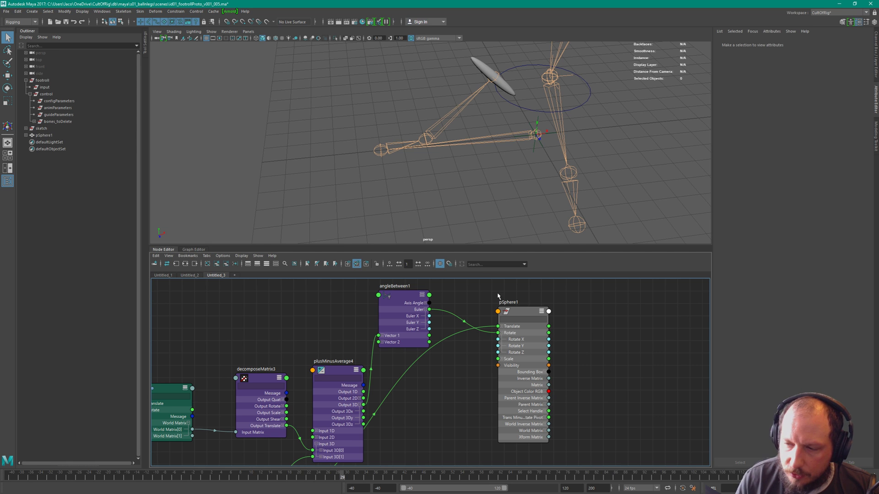
Switch to Mischief and hand-write the flow "FR → IK → FOOT" in green below the existing sketch.
{"action": "key", "text": "alt+Tab"}
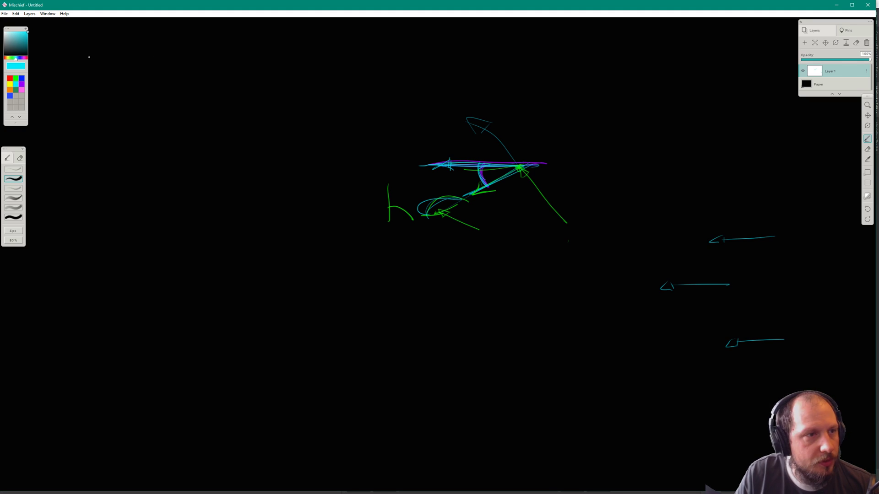
{"action": "left_click", "coordinate": [16, 78]}
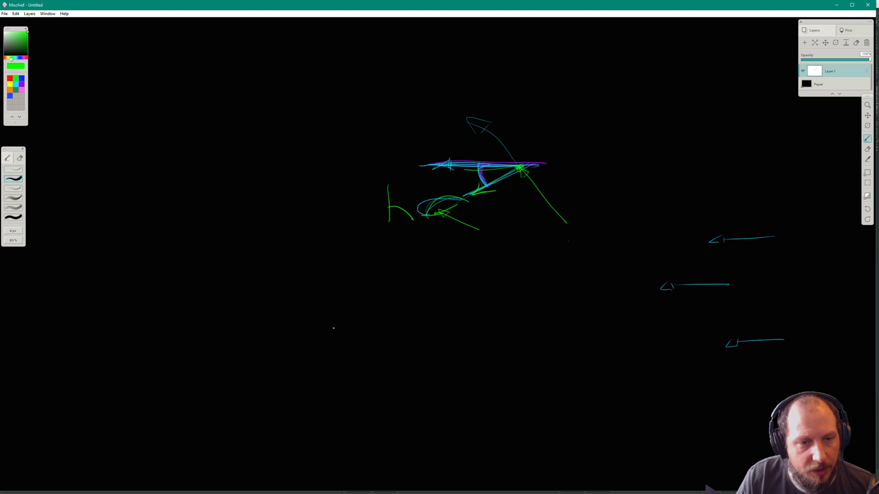
{"action": "left_click_drag", "start_coordinate": [244, 352], "coordinate": [243, 373]}
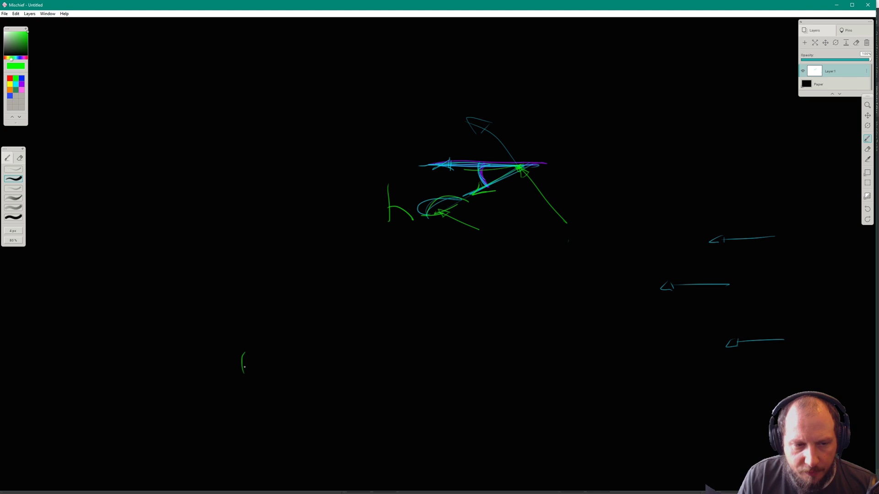
{"action": "mouse_move", "coordinate": [102, 360]}
{"action": "left_mouse_down"}
{"action": "mouse_move", "coordinate": [103, 376]}
{"action": "mouse_move", "coordinate": [109, 357]}
{"action": "left_mouse_up"}
{"action": "mouse_move", "coordinate": [114, 366]}
{"action": "left_mouse_down"}
{"action": "mouse_move", "coordinate": [110, 373]}
{"action": "mouse_move", "coordinate": [257, 373]}
{"action": "left_mouse_up"}
{"action": "key", "text": "ctrl+z"}
{"action": "left_click_drag", "start_coordinate": [268, 355], "coordinate": [271, 366]}
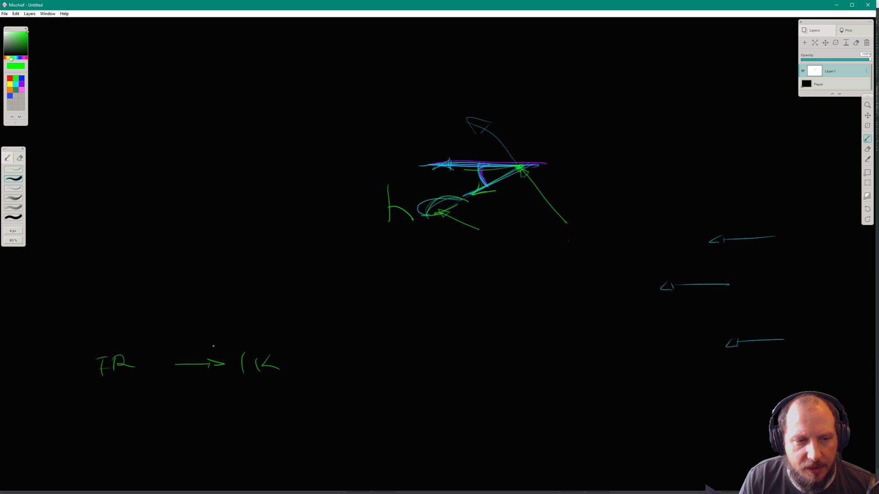
{"action": "mouse_move", "coordinate": [300, 363]}
{"action": "left_mouse_down"}
{"action": "mouse_move", "coordinate": [395, 353]}
{"action": "mouse_move", "coordinate": [421, 361]}
{"action": "left_mouse_up"}
{"action": "mouse_move", "coordinate": [446, 356]}
{"action": "left_mouse_down"}
{"action": "mouse_move", "coordinate": [448, 368]}
{"action": "mouse_move", "coordinate": [453, 357]}
{"action": "left_mouse_up"}
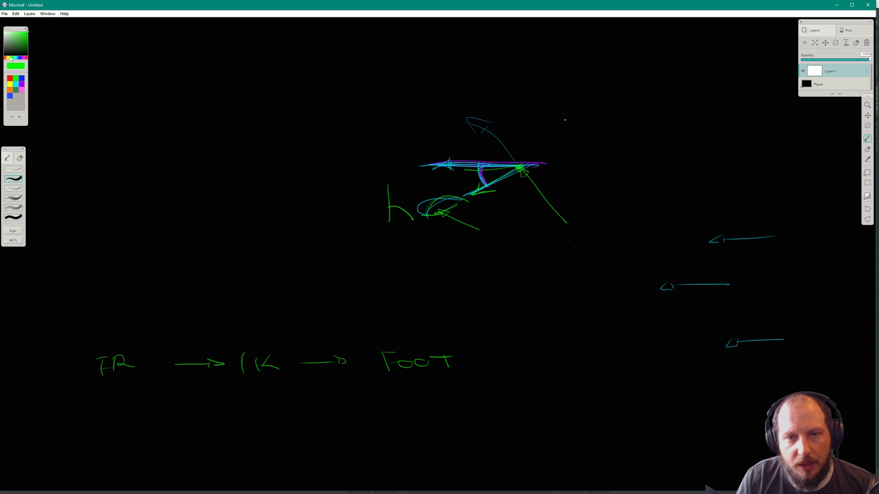
Sketch a green three-joint chain with near-horizontal lines through its two end joints, and circle IK in the flow diagram.
{"action": "left_click_drag", "start_coordinate": [652, 200], "coordinate": [713, 176]}
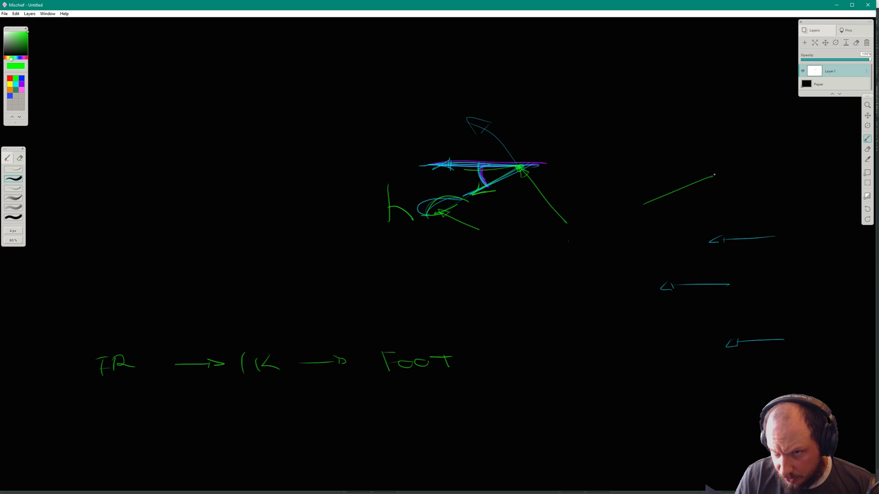
{"action": "left_click", "coordinate": [757, 138], "text": "shift"}
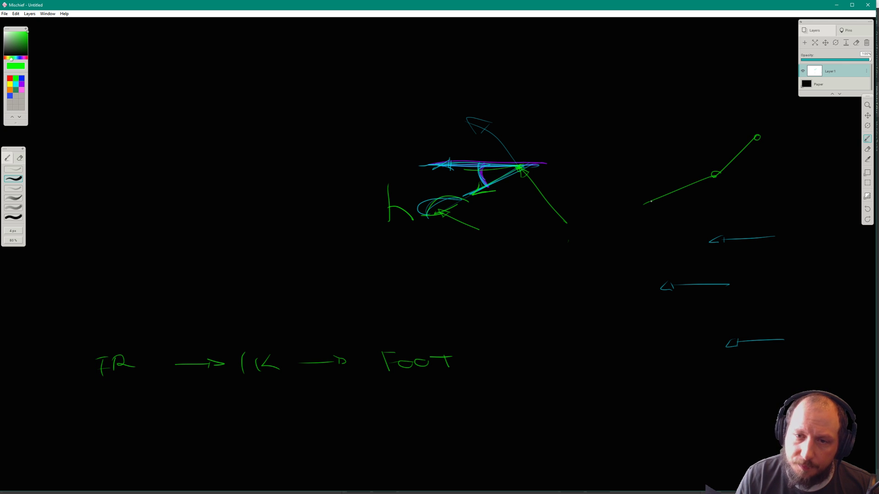
{"action": "left_click_drag", "start_coordinate": [651, 201], "coordinate": [788, 196]}
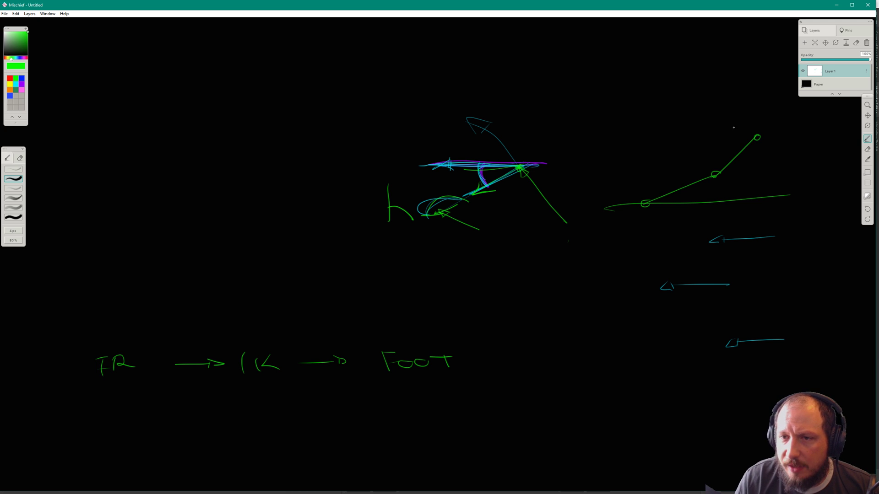
{"action": "left_click_drag", "start_coordinate": [714, 137], "coordinate": [789, 133]}
{"action": "left_click_drag", "start_coordinate": [283, 357], "coordinate": [228, 355]}
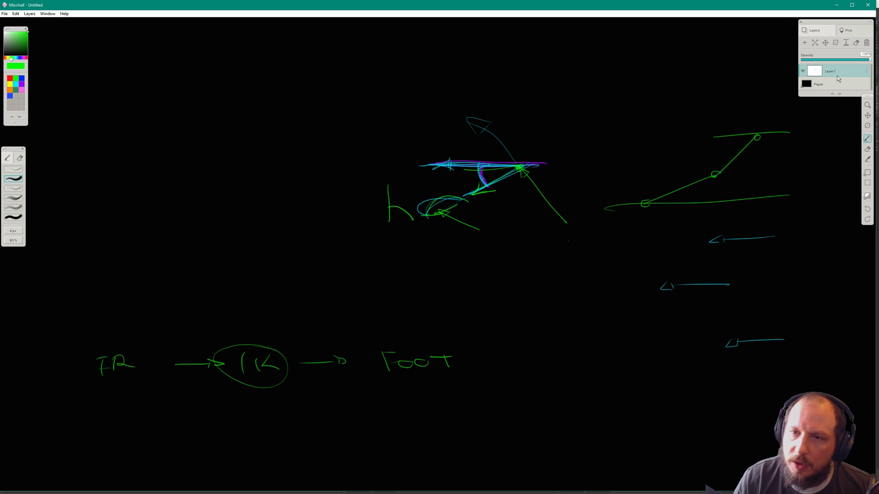
Mark the angles at the green chain's upper and middle joints with arcs, and draw a curved arrow away from the upper joint.
{"action": "mouse_move", "coordinate": [758, 137]}
{"action": "left_mouse_down"}
{"action": "mouse_move", "coordinate": [708, 107]}
{"action": "mouse_move", "coordinate": [723, 110]}
{"action": "mouse_move", "coordinate": [745, 148]}
{"action": "left_mouse_up"}
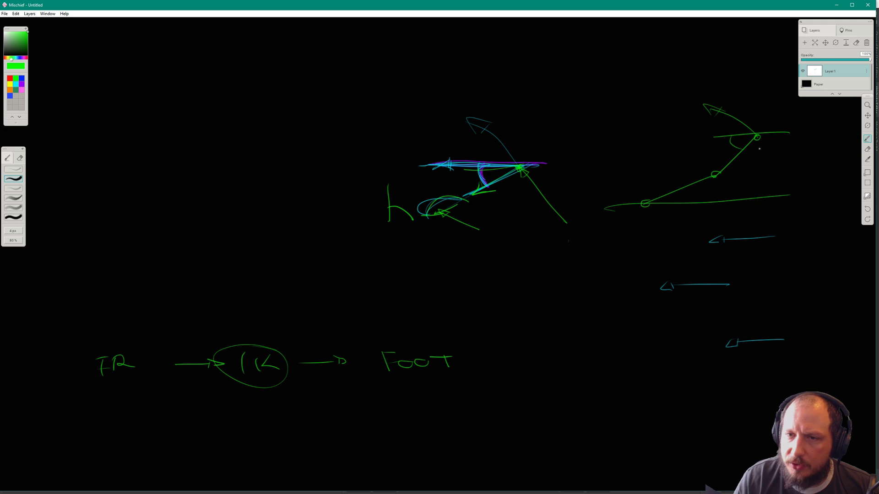
{"action": "mouse_move", "coordinate": [702, 177]}
{"action": "left_mouse_down"}
{"action": "mouse_move", "coordinate": [712, 166]}
{"action": "mouse_move", "coordinate": [726, 170]}
{"action": "left_mouse_up"}
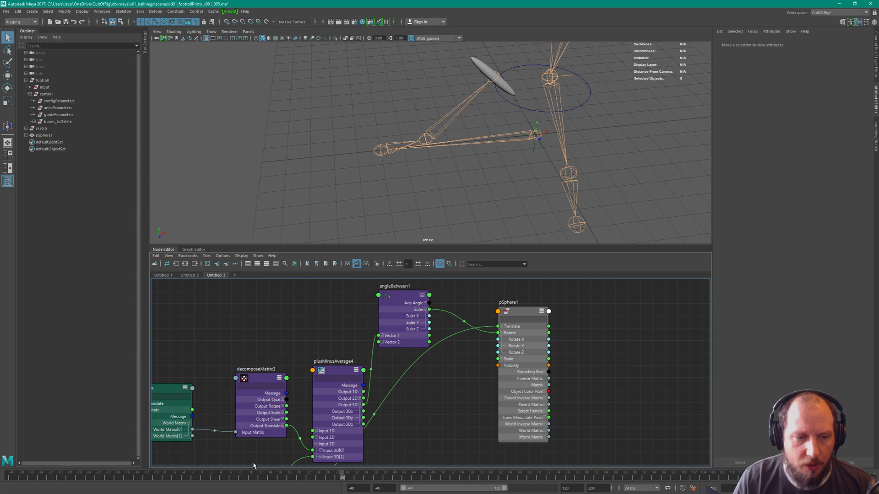
Scrub to an earlier frame, view the foot from the side, and check angleBetween1's vectors and pSphere1's rotation values.
{"action": "left_click_drag", "start_coordinate": [342, 477], "coordinate": [271, 471]}
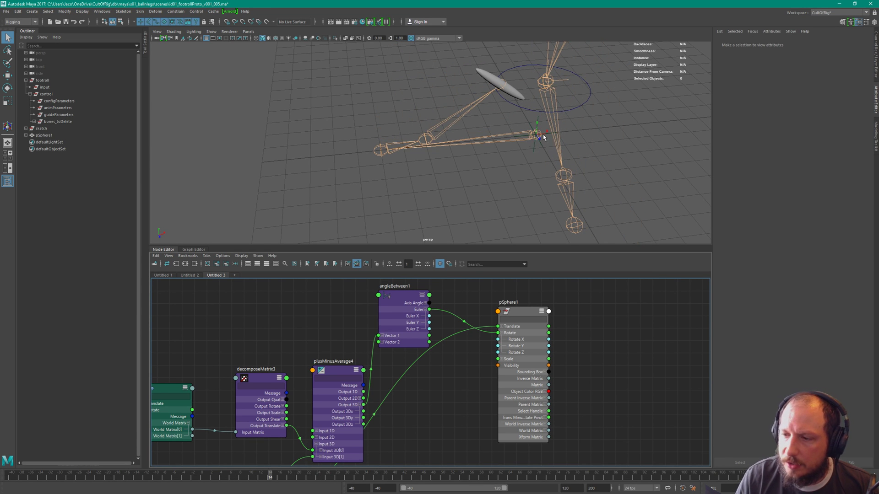
{"action": "left_click_drag", "start_coordinate": [545, 140], "coordinate": [488, 229], "text": "alt"}
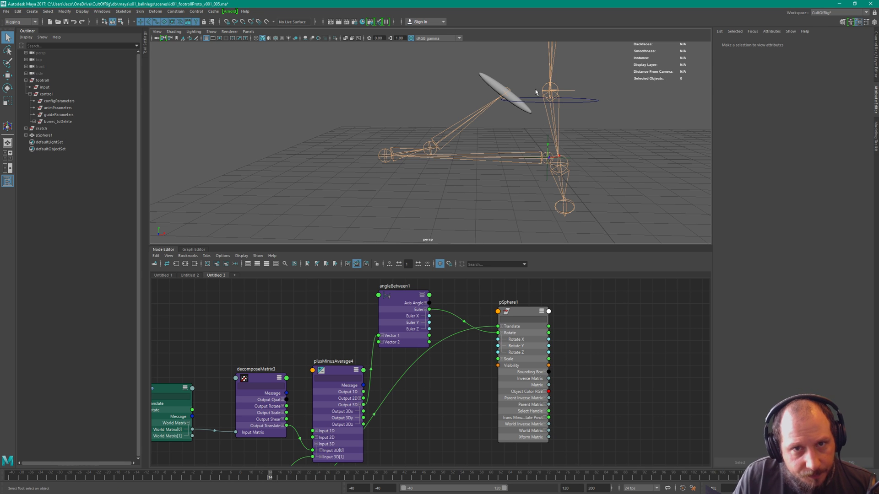
{"action": "left_click_drag", "start_coordinate": [401, 294], "coordinate": [402, 291]}
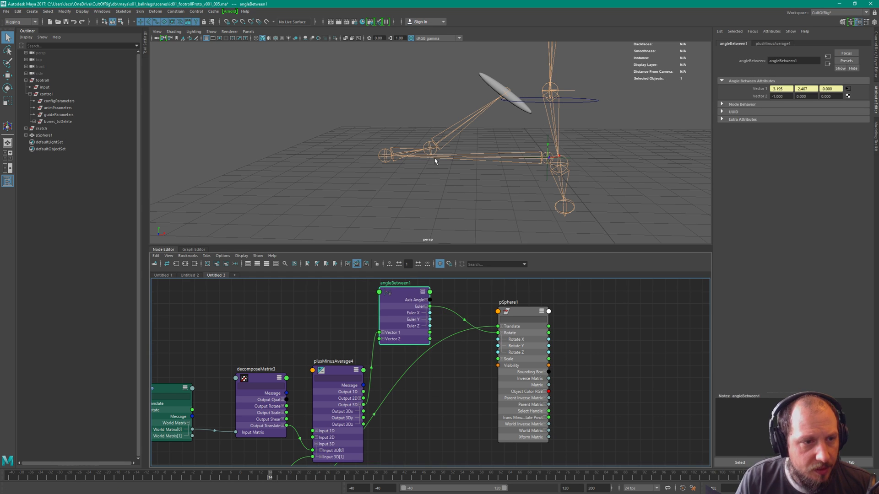
{"action": "left_click", "coordinate": [532, 304]}
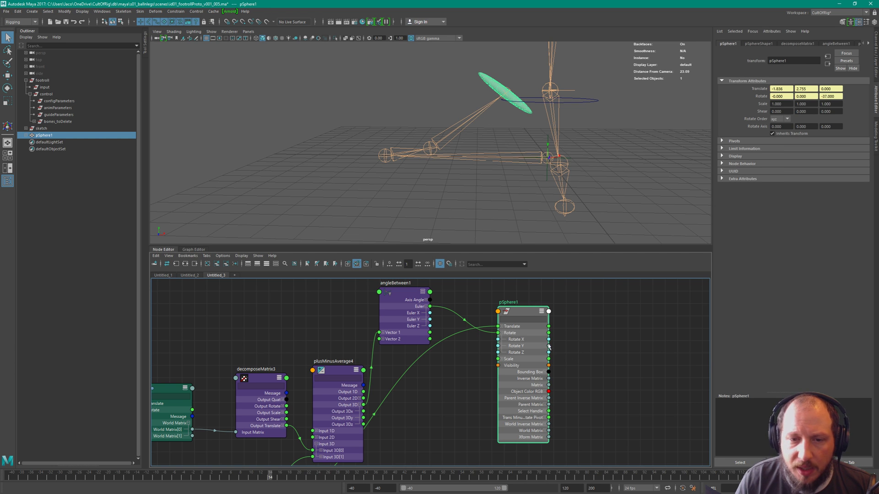
Try an X component of 1 for angleBetween1's Vector 2 during playback, and set it back to -1.
{"action": "left_click", "coordinate": [393, 315]}
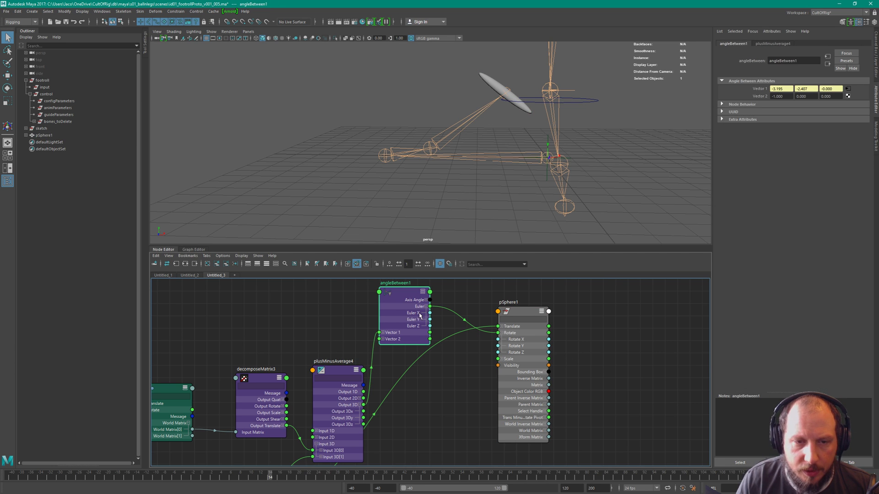
{"action": "double_click", "coordinate": [782, 96]}
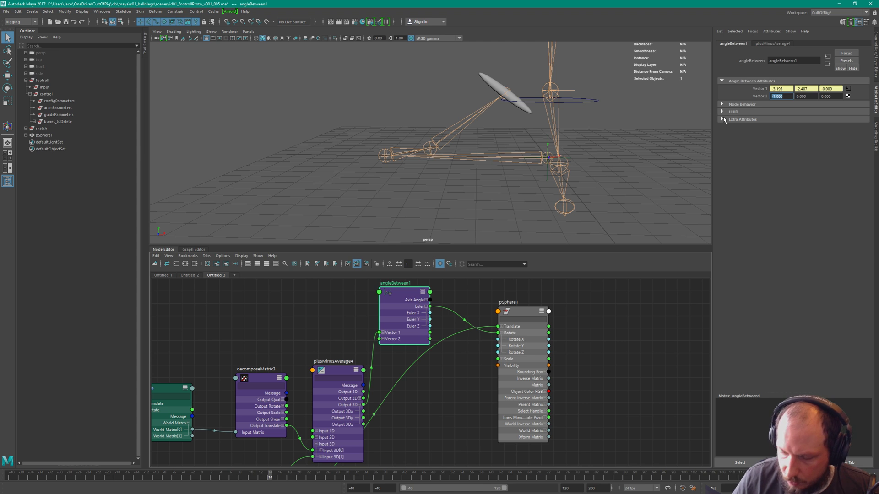
{"action": "type", "text": "1"}
{"action": "key", "text": "Return"}
{"action": "key", "text": "Return"}
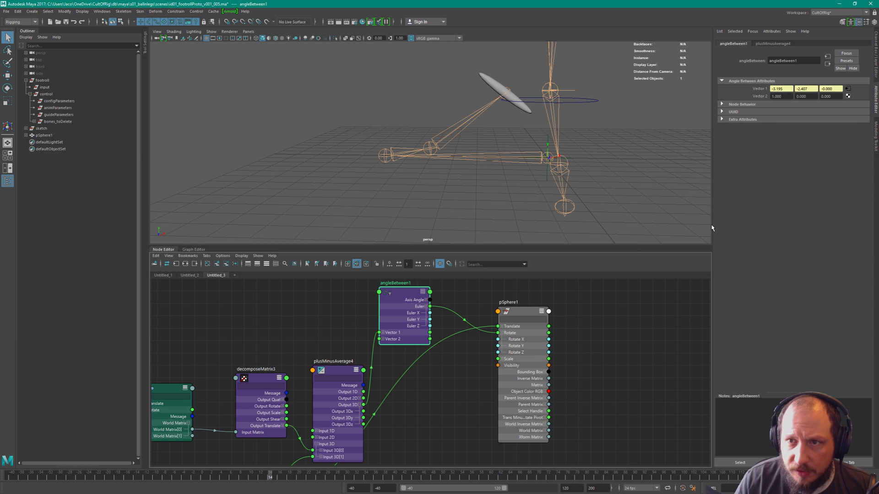
{"action": "key", "text": "alt+v"}
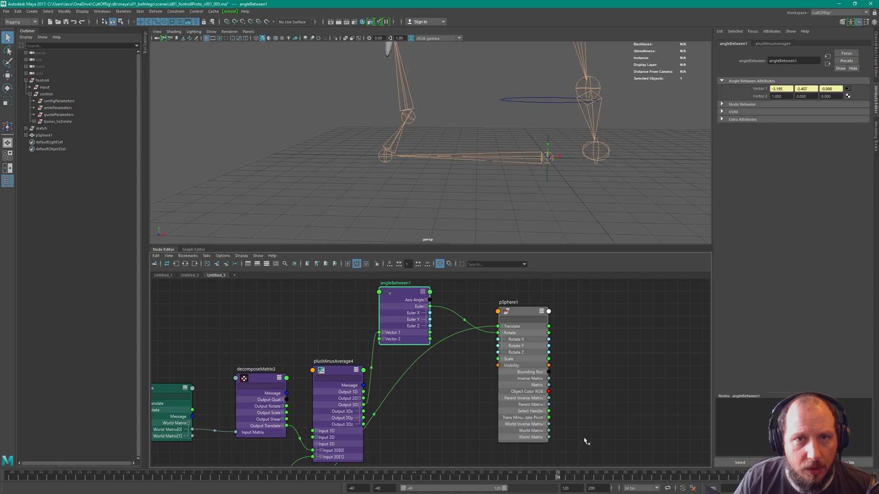
{"action": "left_click_drag", "start_coordinate": [782, 97], "coordinate": [682, 139]}
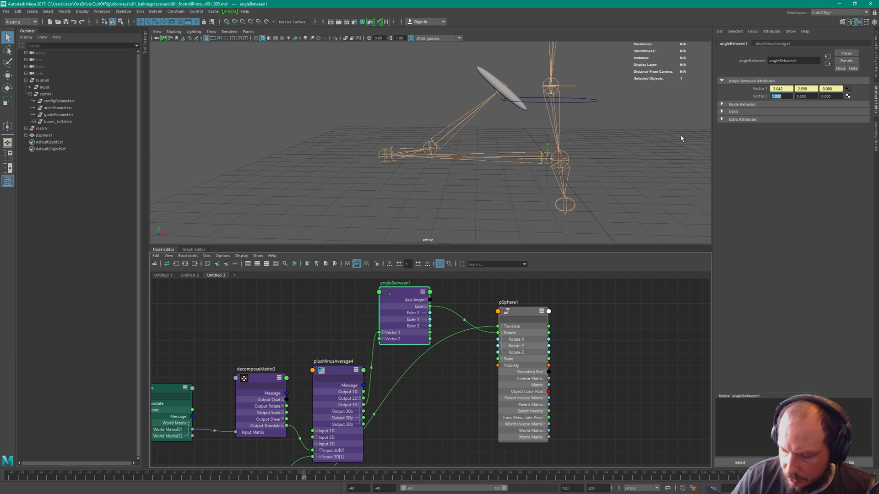
{"action": "type", "text": "-1"}
{"action": "key", "text": "Return"}
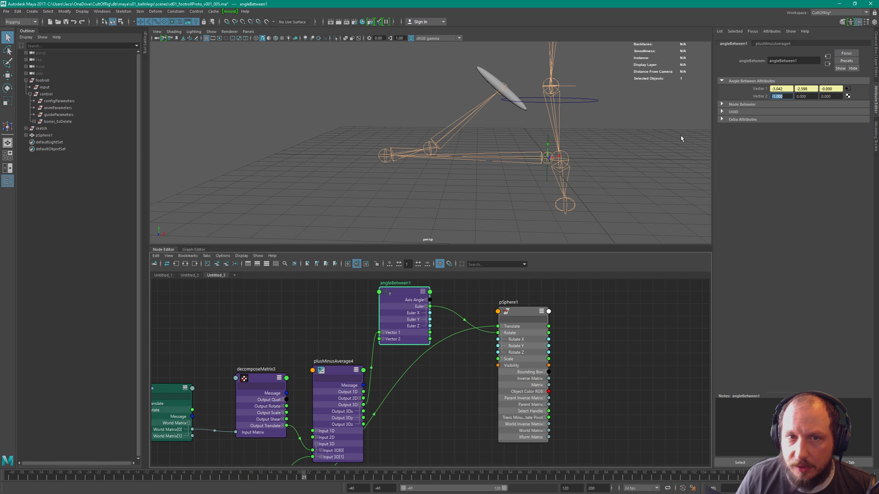
Select the stretched sphere and examine its rotation against the foot bones at different frames and from a lower angle.
{"action": "left_click", "coordinate": [603, 397]}
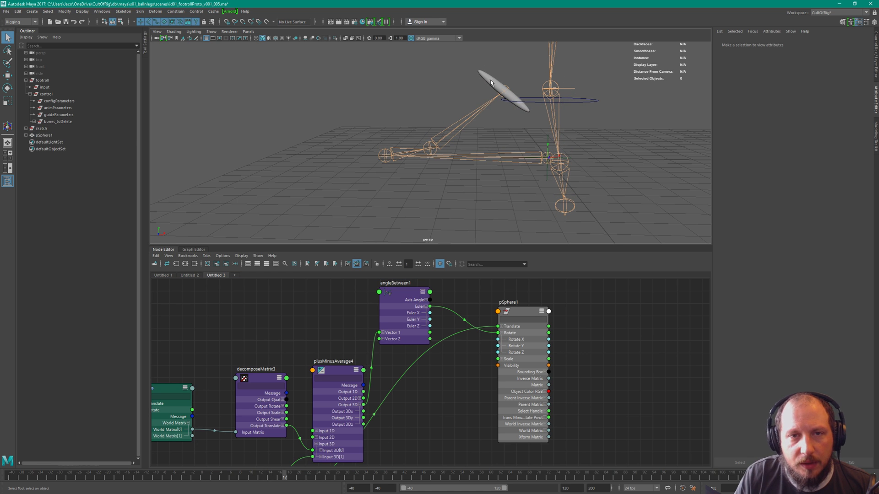
{"action": "left_click", "coordinate": [490, 82]}
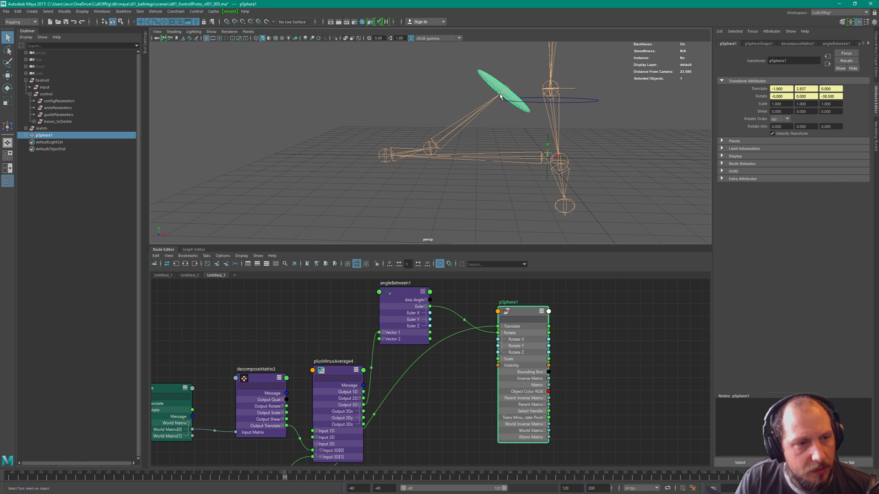
{"action": "left_click_drag", "start_coordinate": [447, 174], "coordinate": [501, 99], "text": "alt"}
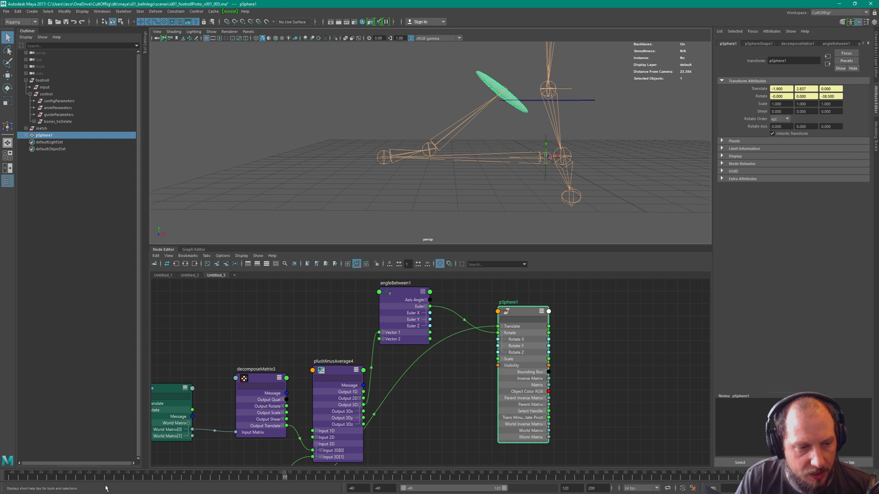
{"action": "left_click_drag", "start_coordinate": [286, 476], "coordinate": [295, 475]}
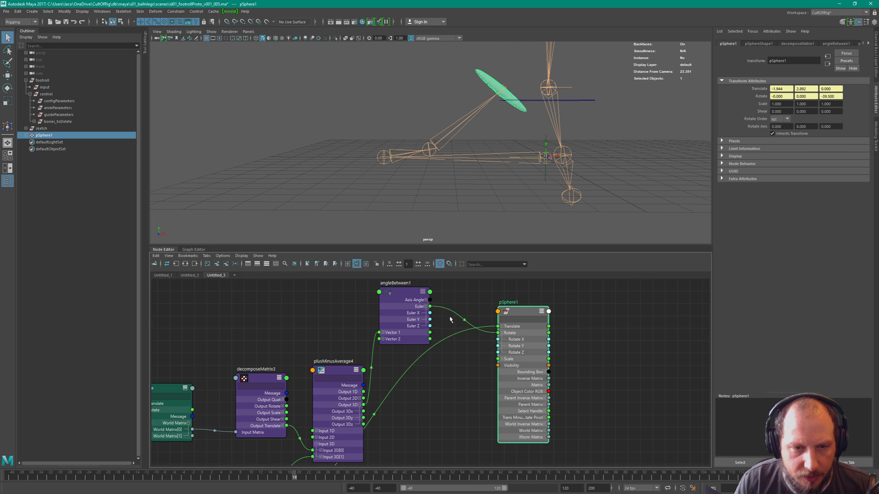
Replace the Euler-to-Rotate connection with Euler Z into pSphere1's Rotate Z, and set the sphere's Rotate Y to 180.
{"action": "left_click_drag", "start_coordinate": [450, 317], "coordinate": [506, 353], "text": "ctrl+alt+shift"}
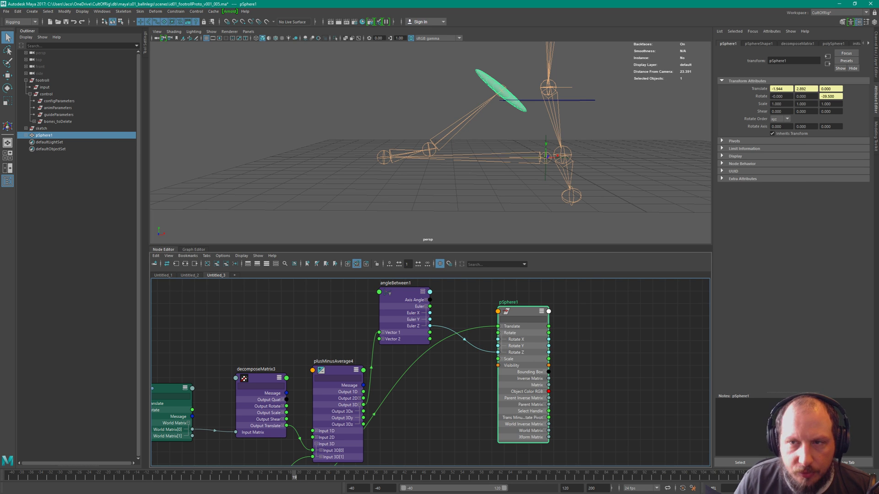
{"action": "left_click", "coordinate": [808, 97]}
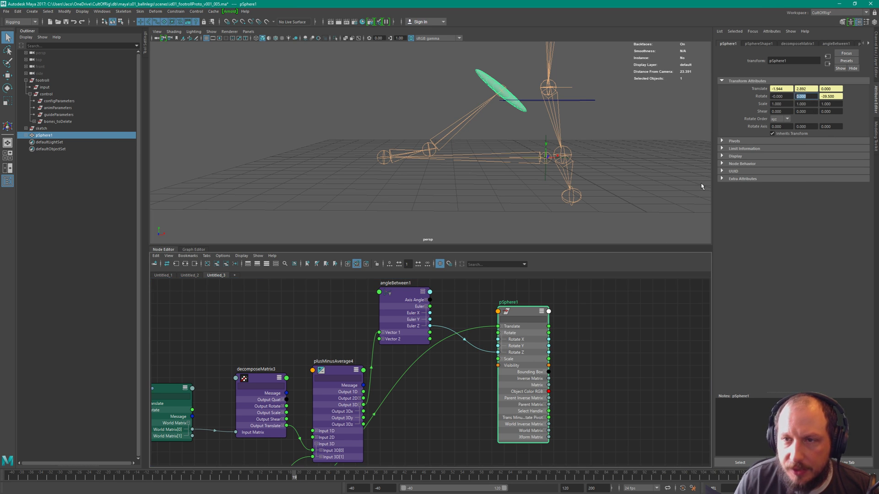
{"action": "type", "text": "180"}
{"action": "key", "text": "Return"}
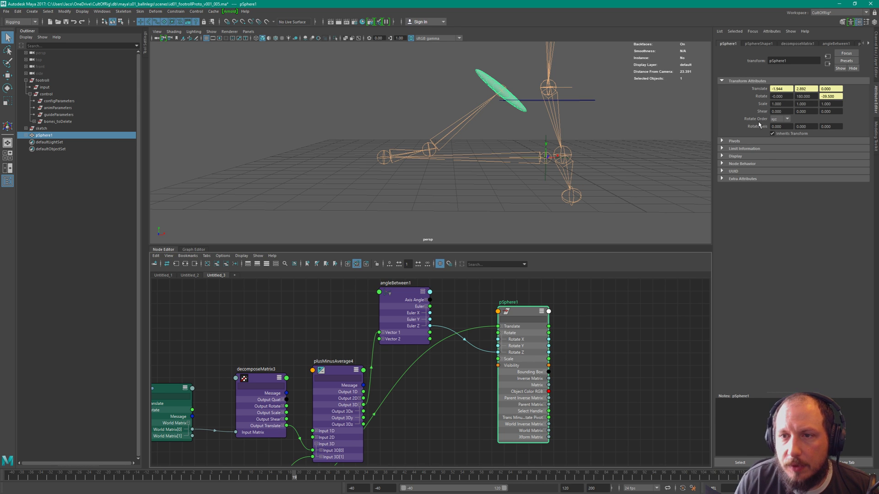
Change pSphere1's rotate order to zxy and check the sphere's orientation across the timeline from several angles.
{"action": "left_click", "coordinate": [786, 119]}
{"action": "left_click", "coordinate": [779, 140]}
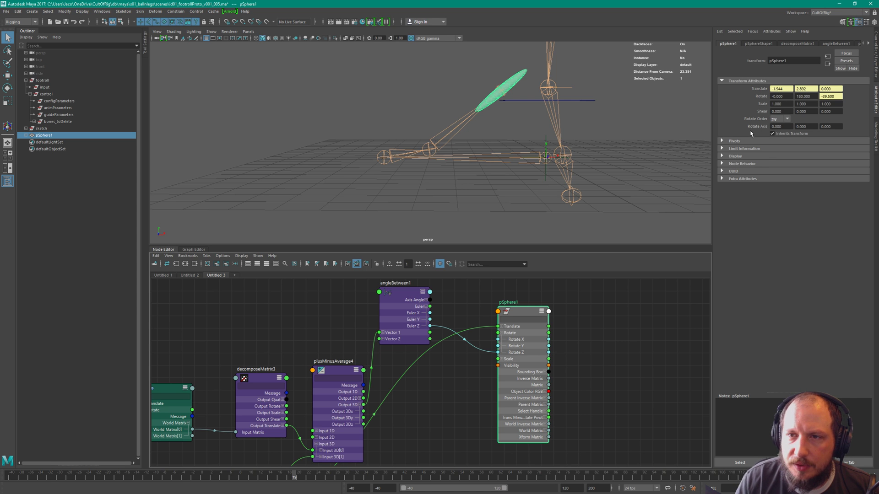
{"action": "left_click_drag", "start_coordinate": [199, 479], "coordinate": [506, 428]}
{"action": "middle_click_drag", "start_coordinate": [506, 128], "coordinate": [521, 176], "text": "alt"}
{"action": "right_click_drag", "start_coordinate": [521, 176], "coordinate": [489, 136], "text": "alt"}
{"action": "left_click_drag", "start_coordinate": [515, 147], "coordinate": [545, 149], "text": "alt"}
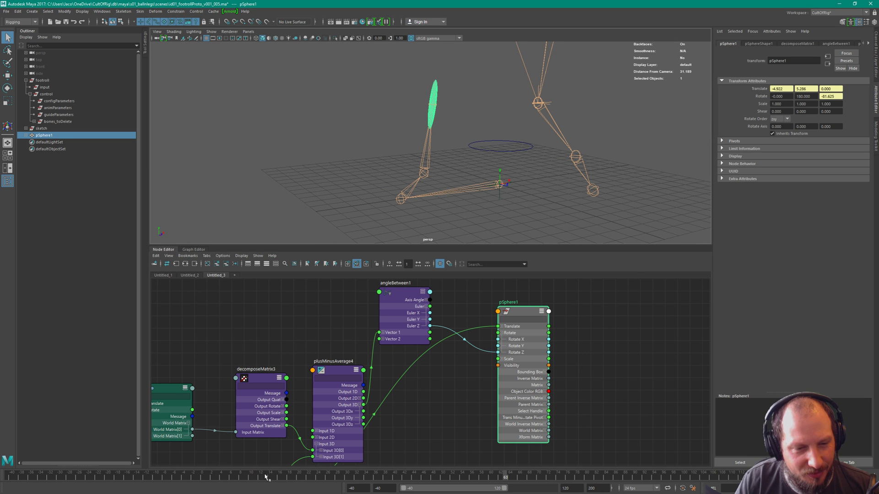
{"action": "left_click_drag", "start_coordinate": [333, 479], "coordinate": [4, 456]}
{"action": "left_click_drag", "start_coordinate": [533, 178], "coordinate": [520, 167], "text": "alt"}
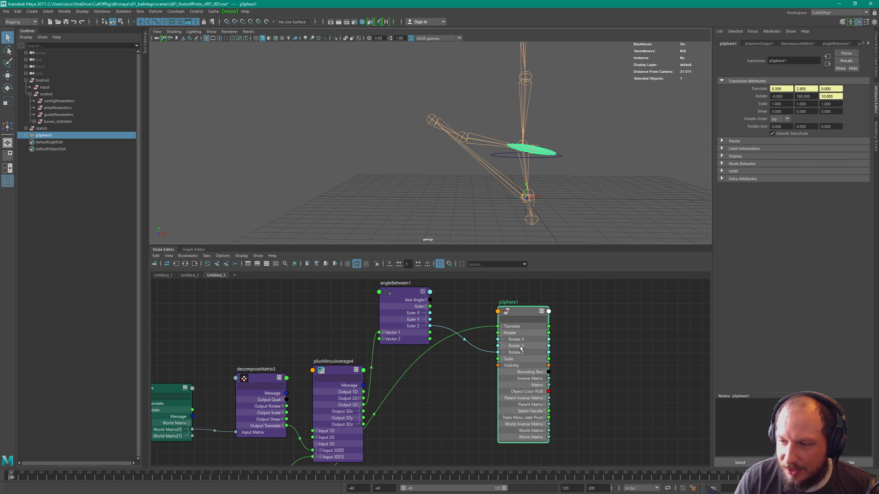
Expand angleBetween1's Axis Angle output, try driving pSphere1's Rotate Z with its Angle output, and undo that connection.
{"action": "left_click", "coordinate": [461, 337]}
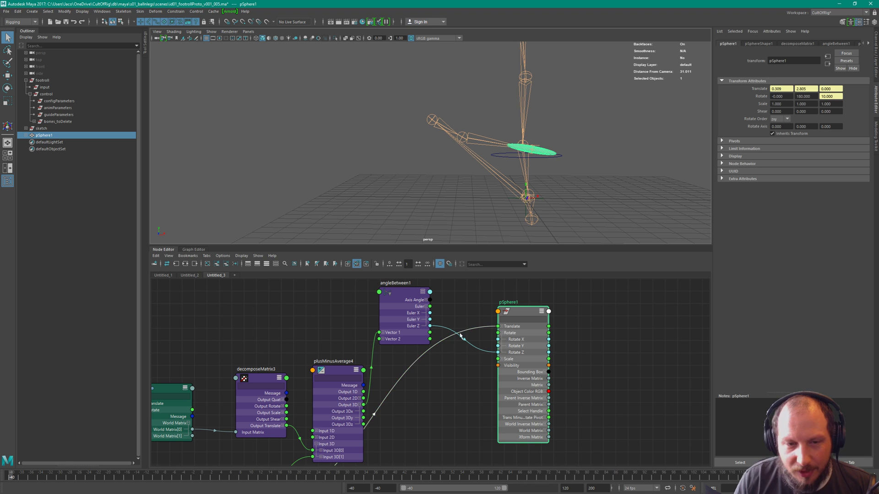
{"action": "left_click", "coordinate": [427, 300]}
{"action": "left_click", "coordinate": [426, 306]}
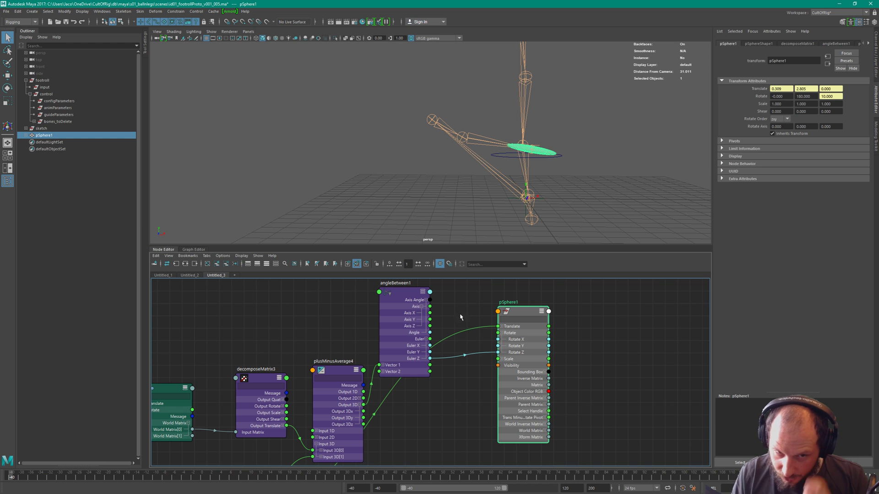
{"action": "left_click_drag", "start_coordinate": [430, 332], "coordinate": [499, 353]}
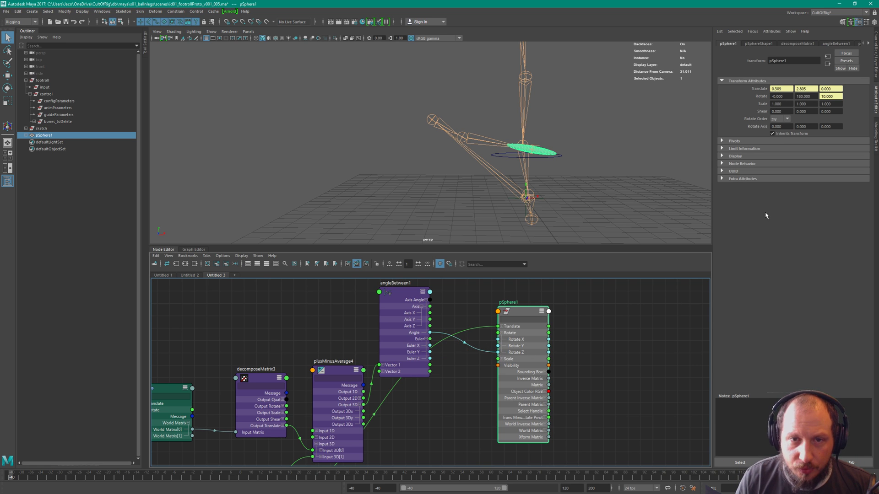
{"action": "scroll", "coordinate": [558, 153], "scroll_direction": "down", "scroll_amount": 2}
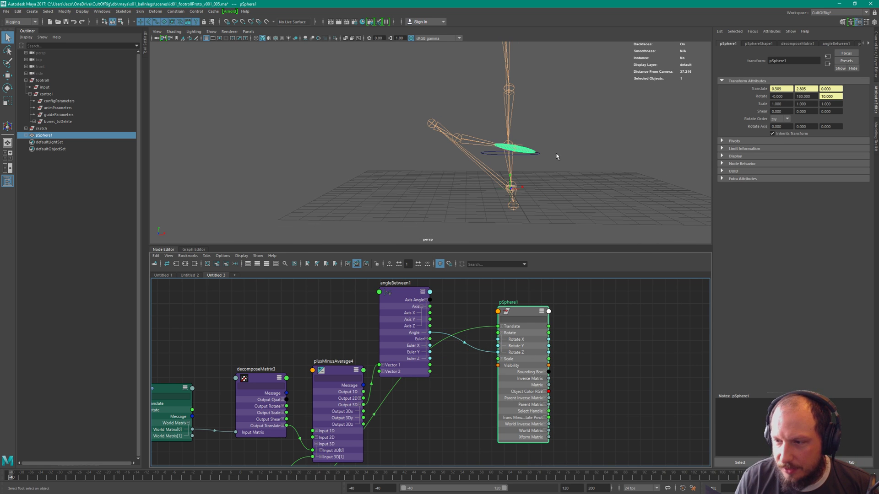
{"action": "key", "text": "ctrl+z"}
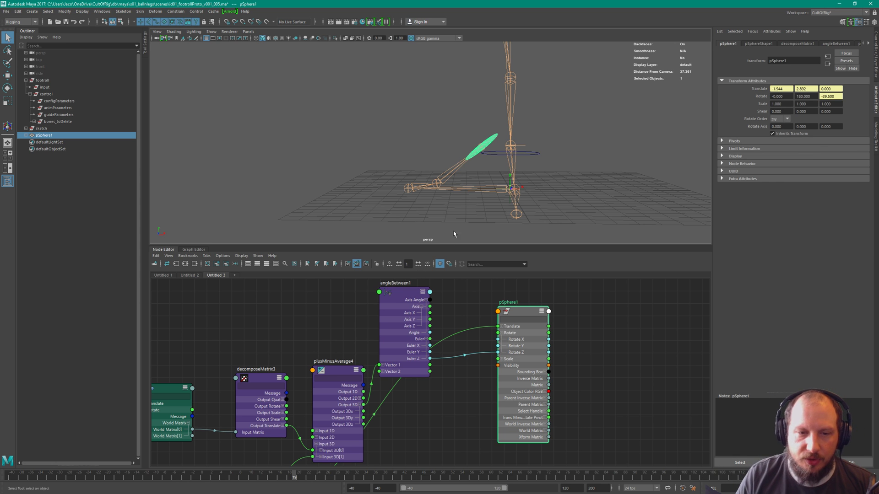
Switch to Mischief and sketch two green arrows from a shared origin, one horizontal and one diagonal downward, with an arc marking their angle.
{"action": "key", "text": "alt+Tab"}
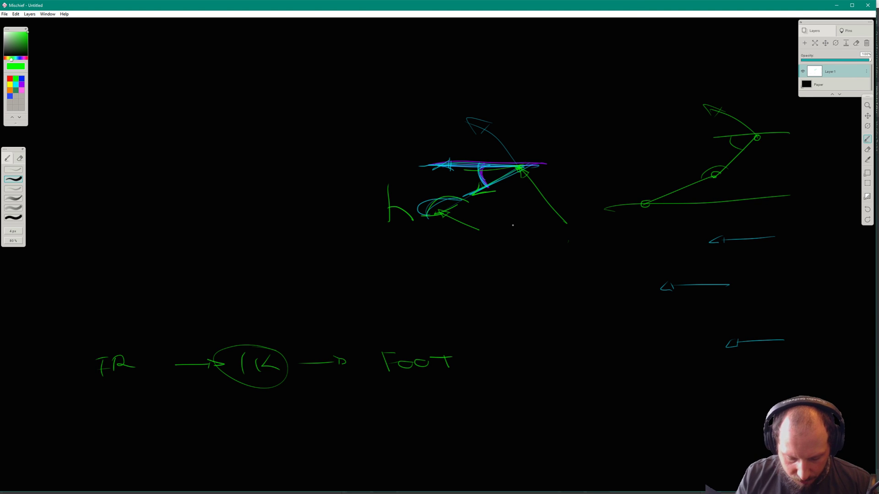
{"action": "key", "text": "space"}
{"action": "left_click_drag", "start_coordinate": [206, 163], "coordinate": [417, 253]}
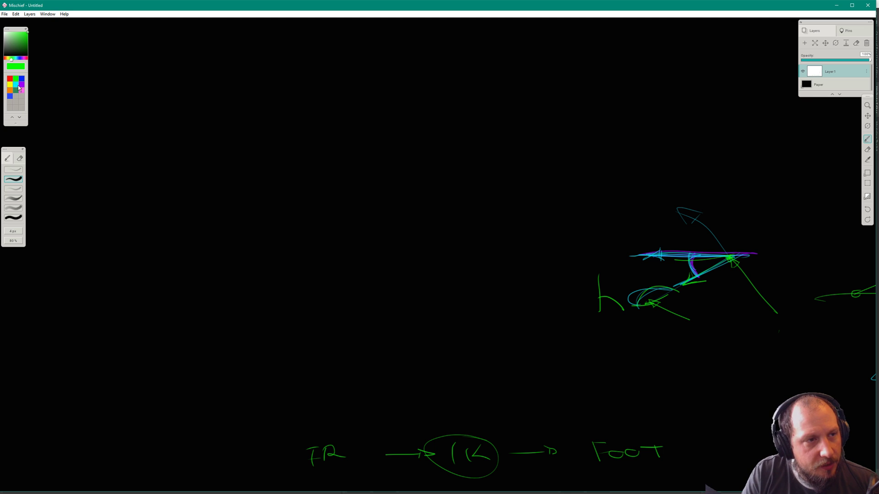
{"action": "left_click_drag", "start_coordinate": [316, 316], "coordinate": [404, 252]}
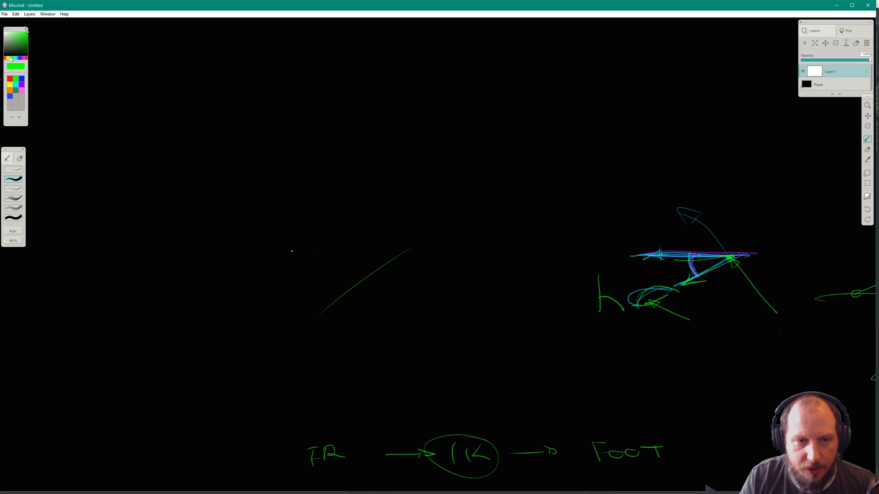
{"action": "left_click_drag", "start_coordinate": [297, 250], "coordinate": [421, 244]}
{"action": "left_click_drag", "start_coordinate": [364, 246], "coordinate": [371, 266]}
{"action": "left_click_drag", "start_coordinate": [316, 312], "coordinate": [331, 325]}
{"action": "mouse_move", "coordinate": [294, 244]}
{"action": "left_mouse_down"}
{"action": "mouse_move", "coordinate": [279, 253]}
{"action": "mouse_move", "coordinate": [298, 253]}
{"action": "left_mouse_up"}
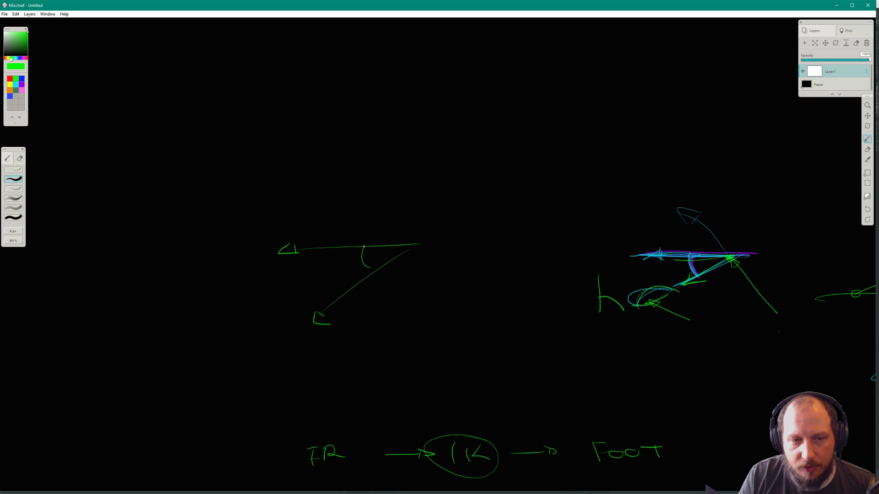
{"action": "left_click_drag", "start_coordinate": [364, 246], "coordinate": [378, 271]}
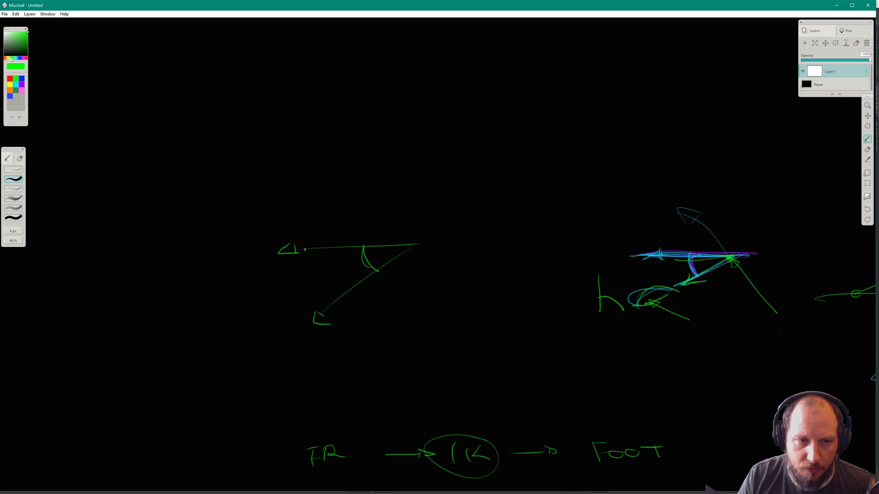
Try a curved arrow sweeping from the horizontal arrow to the diagonal one, and undo its strokes.
{"action": "left_click_drag", "start_coordinate": [305, 250], "coordinate": [341, 296]}
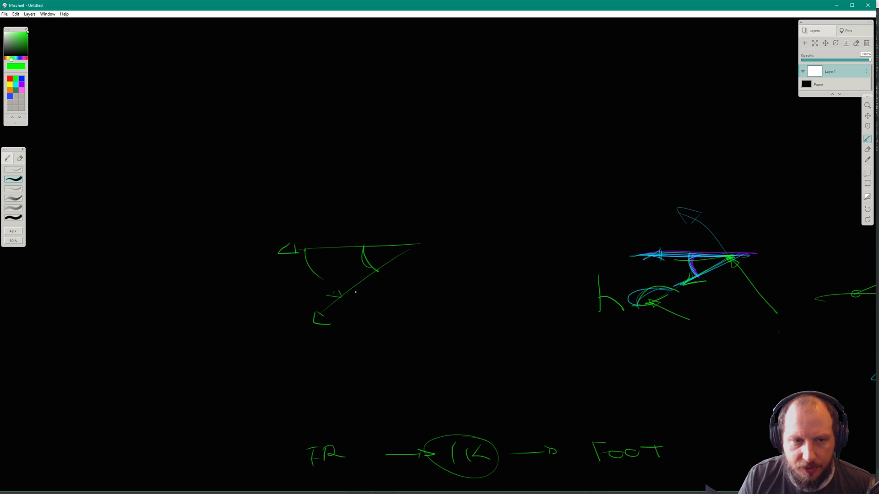
{"action": "key", "text": "ctrl+z"}
{"action": "key", "text": "ctrl+z"}
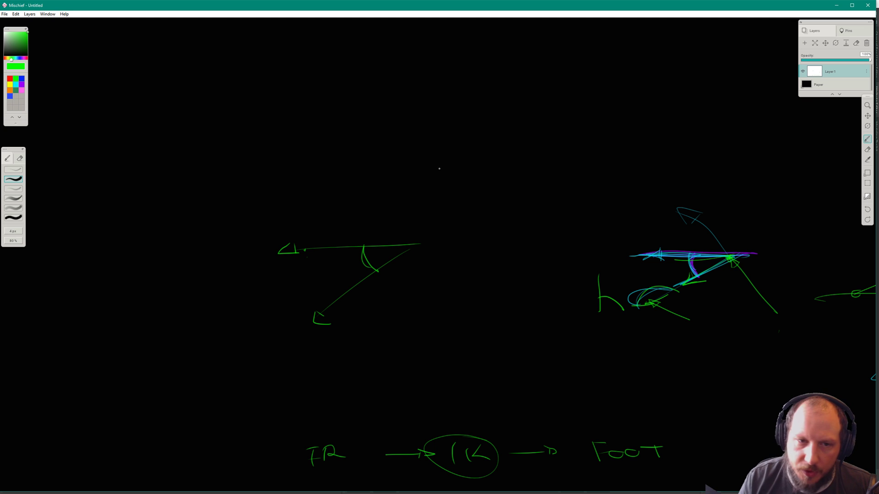
Try a third green arrow diagonally upward from the shared origin, and undo it together with the whole green two-arrow angle sketch.
{"action": "mouse_move", "coordinate": [417, 243]}
{"action": "left_mouse_down"}
{"action": "mouse_move", "coordinate": [305, 203]}
{"action": "mouse_move", "coordinate": [303, 211]}
{"action": "left_mouse_up"}
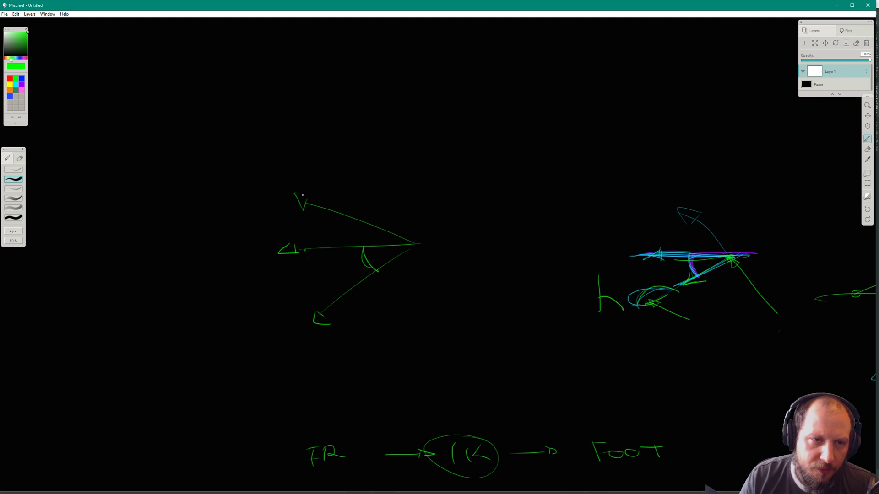
{"action": "key", "text": "ctrl+z"}
{"action": "key", "text": "ctrl+z"}
{"action": "key", "text": "ctrl+z"}
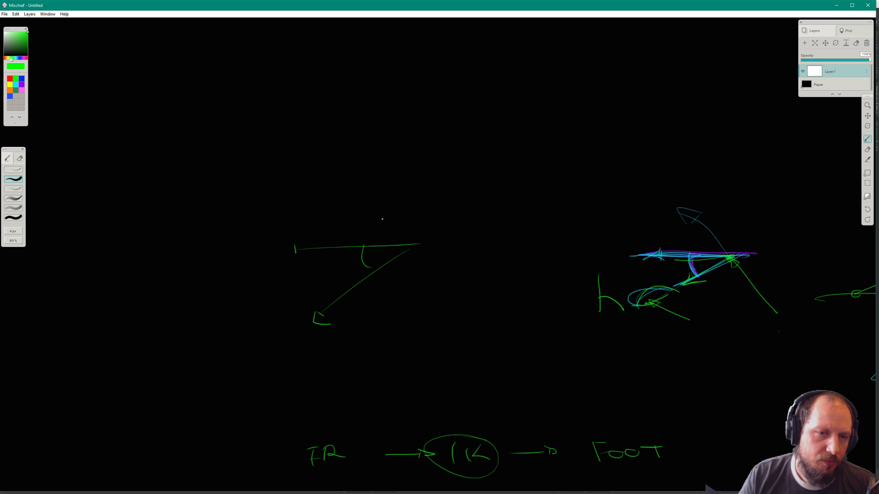
{"action": "key", "text": "ctrl+z"}
{"action": "key", "text": "ctrl+z"}
{"action": "key", "text": "ctrl+z"}
{"action": "key", "text": "ctrl+z"}
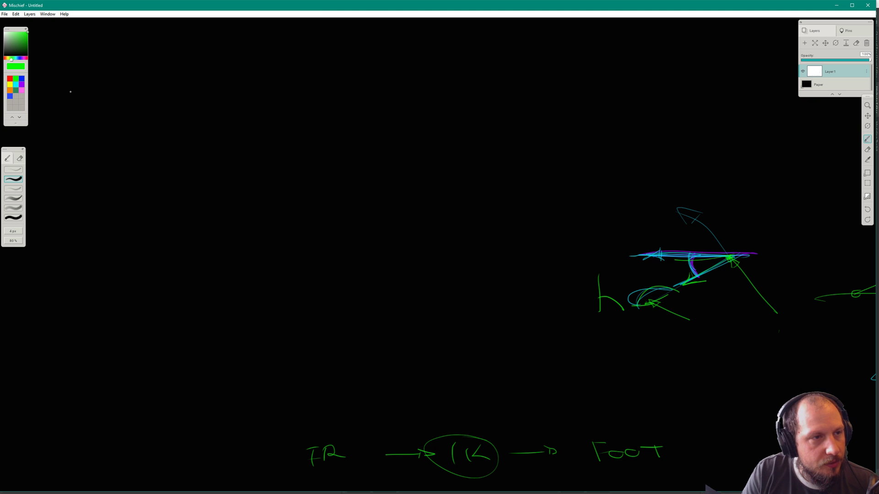
Draw a long horizontal red arrow pointing left in the empty area of the canvas.
{"action": "left_click", "coordinate": [10, 79]}
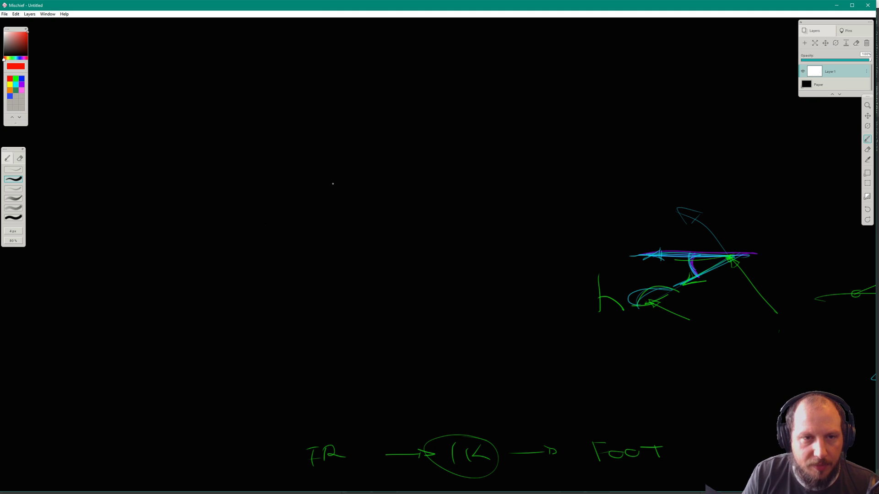
{"action": "left_click_drag", "start_coordinate": [315, 187], "coordinate": [498, 181]}
{"action": "left_click_drag", "start_coordinate": [321, 179], "coordinate": [305, 191]}
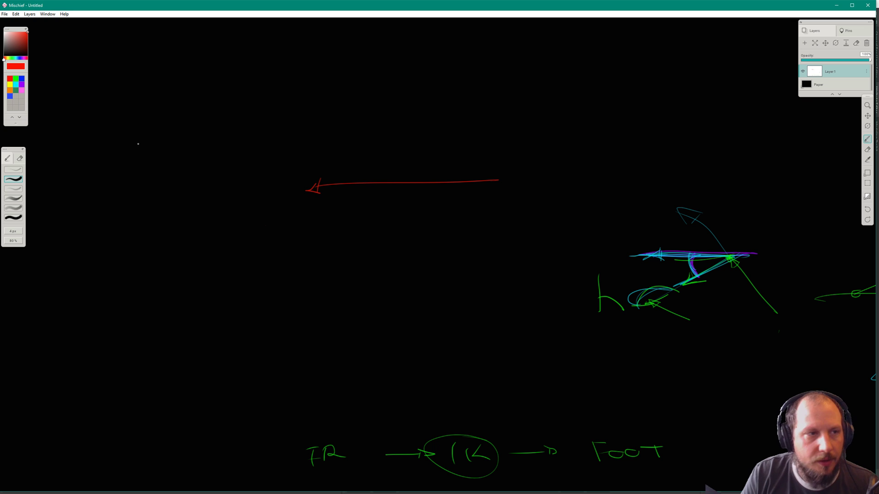
Draw a cyan arrow diagonally downward from the red arrow's origin, and mark the angle between them with an arc labelled α.
{"action": "left_click", "coordinate": [16, 79]}
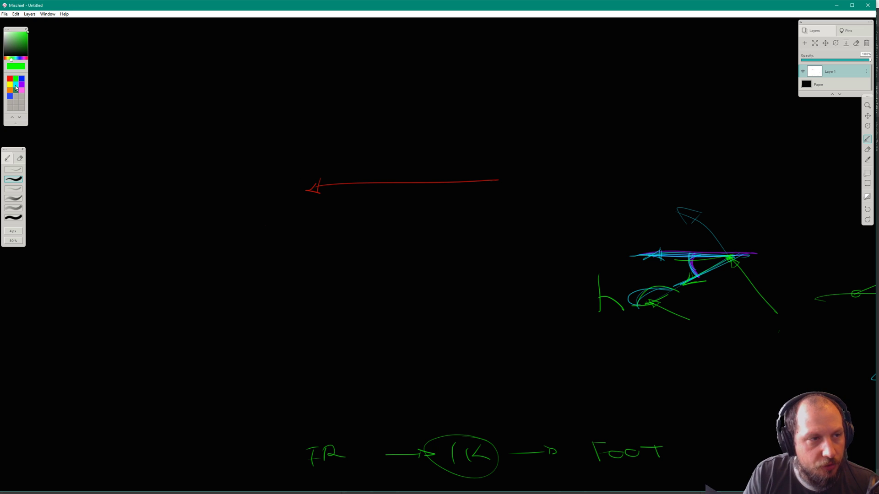
{"action": "left_click", "coordinate": [15, 84]}
{"action": "left_click_drag", "start_coordinate": [505, 178], "coordinate": [419, 247]}
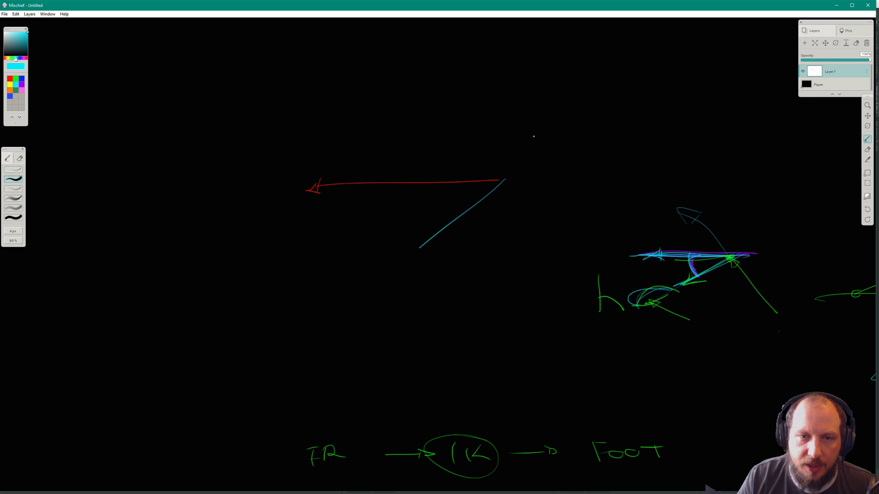
{"action": "left_click_drag", "start_coordinate": [439, 185], "coordinate": [451, 215]}
{"action": "left_click_drag", "start_coordinate": [413, 246], "coordinate": [420, 256]}
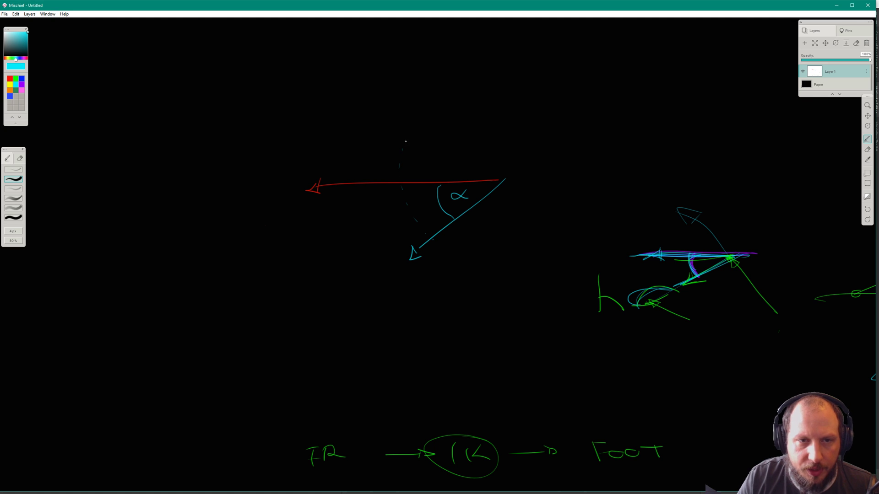
Draw a second cyan arrow diagonally upward from the shared origin, and mark its angle to the red arrow with an arc labelled β.
{"action": "mouse_move", "coordinate": [421, 133]}
{"action": "left_mouse_down"}
{"action": "mouse_move", "coordinate": [407, 129]}
{"action": "mouse_move", "coordinate": [415, 125]}
{"action": "left_mouse_up"}
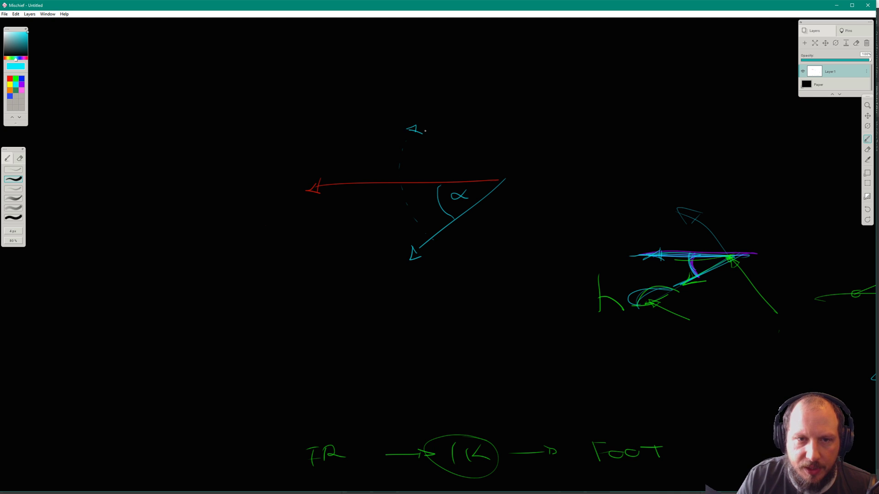
{"action": "left_click_drag", "start_coordinate": [405, 123], "coordinate": [508, 161]}
{"action": "key", "text": "ctrl+z"}
{"action": "left_click_drag", "start_coordinate": [400, 119], "coordinate": [504, 177]}
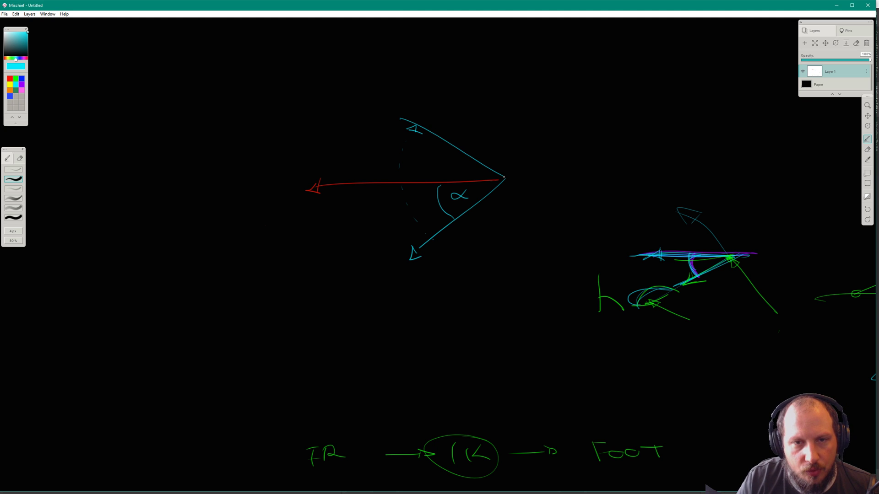
{"action": "mouse_move", "coordinate": [392, 120]}
{"action": "left_mouse_down"}
{"action": "mouse_move", "coordinate": [388, 112]}
{"action": "mouse_move", "coordinate": [402, 113]}
{"action": "left_mouse_up"}
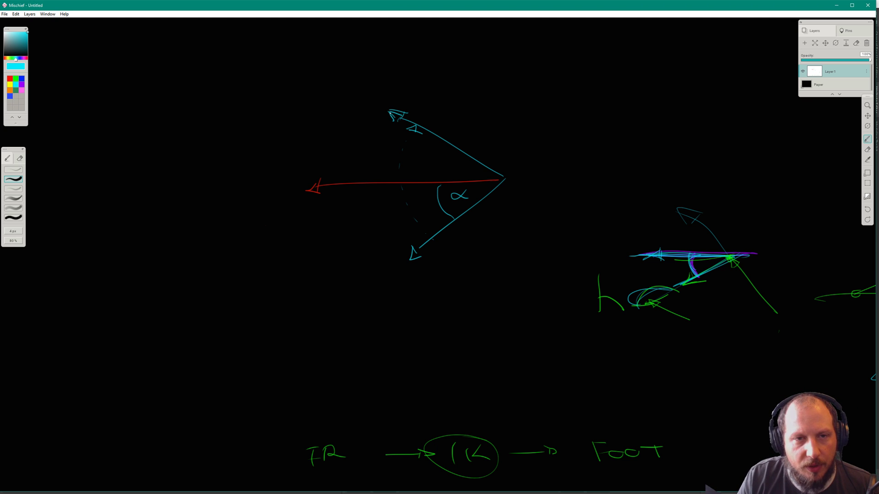
{"action": "left_click_drag", "start_coordinate": [389, 111], "coordinate": [399, 120]}
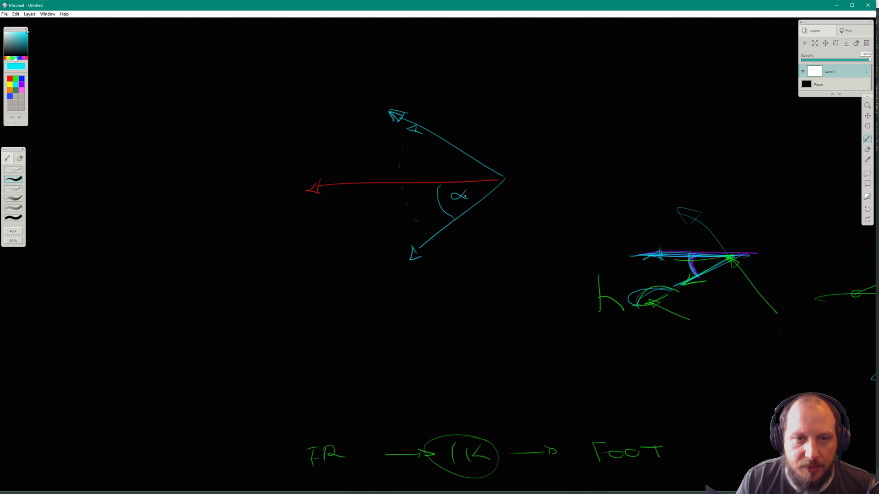
{"action": "left_click_drag", "start_coordinate": [462, 181], "coordinate": [468, 164]}
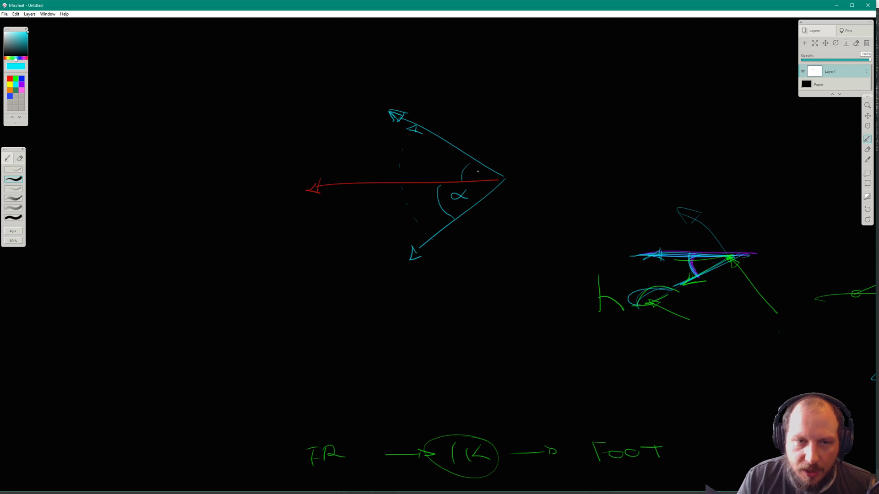
{"action": "left_click_drag", "start_coordinate": [474, 175], "coordinate": [460, 174]}
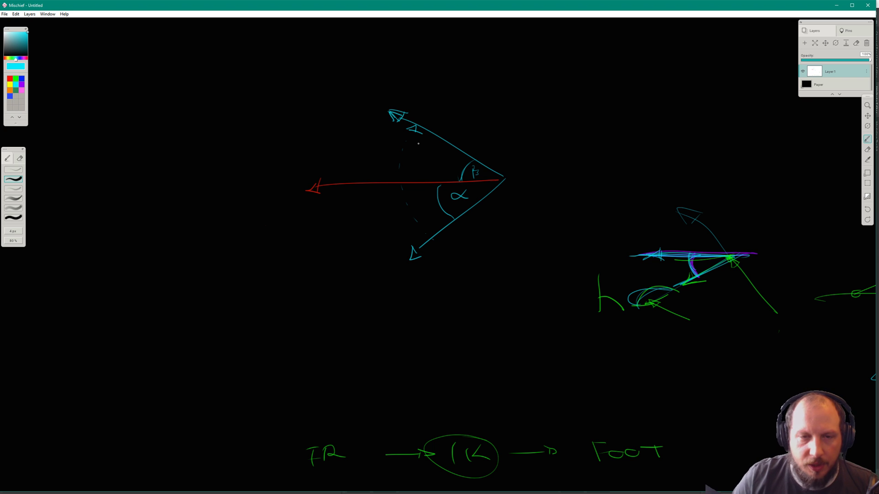
Glance at the Maya scene, return to Mischief, and add cyan dashes below the red arrow plus a green dashed arc sweeping beneath the origin.
{"action": "key", "text": "alt+Tab"}
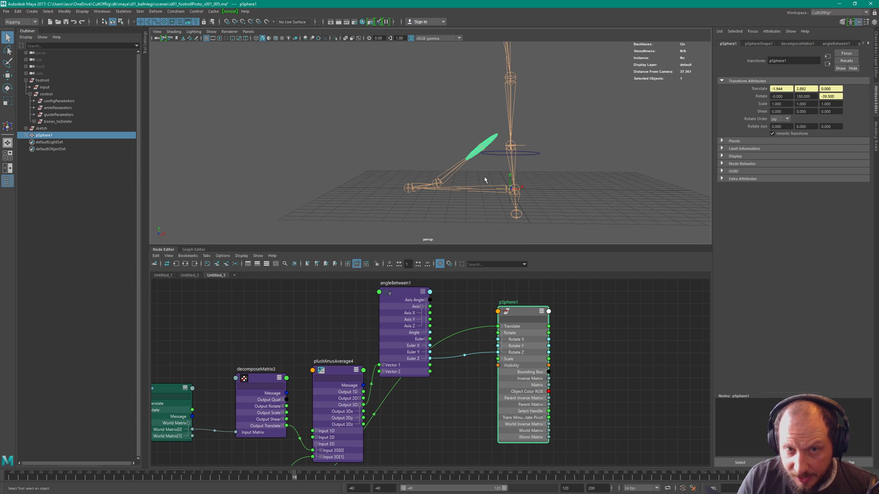
{"action": "key", "text": "alt+Tab"}
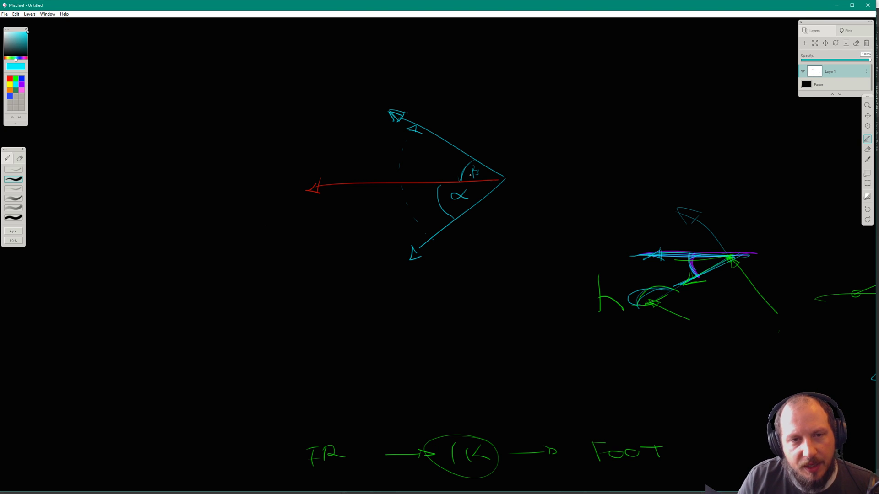
{"action": "left_click_drag", "start_coordinate": [390, 186], "coordinate": [419, 227]}
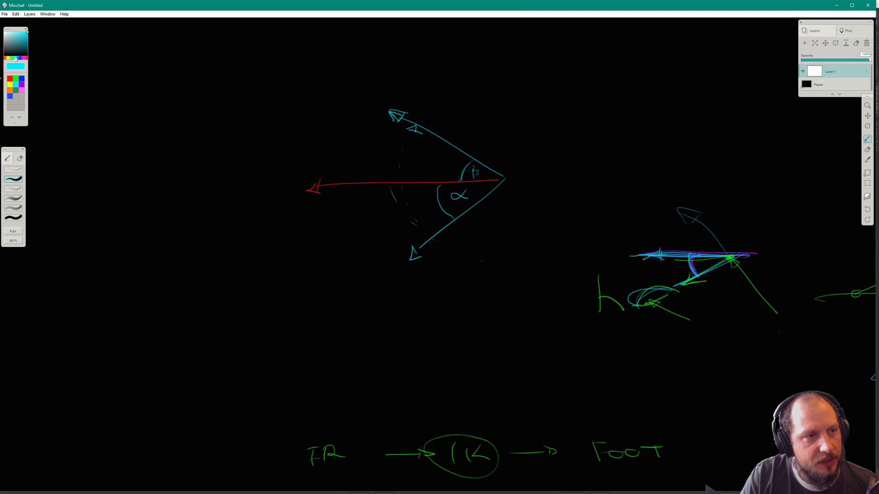
{"action": "left_click", "coordinate": [16, 79]}
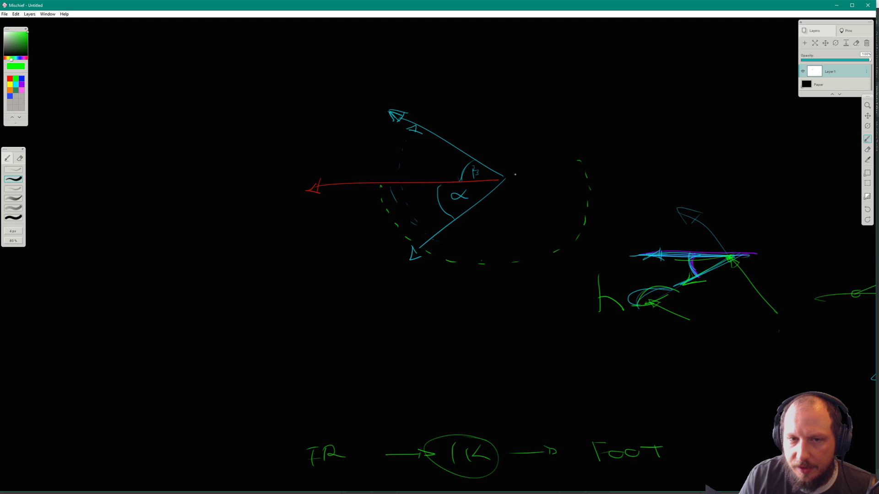
Draw a green arrow from the shared origin up and to the right, with a green arc joining it to the red arrow.
{"action": "left_click_drag", "start_coordinate": [515, 174], "coordinate": [627, 135]}
{"action": "key", "text": "ctrl+z"}
{"action": "left_click_drag", "start_coordinate": [505, 178], "coordinate": [626, 145]}
{"action": "mouse_move", "coordinate": [626, 136]}
{"action": "left_mouse_down"}
{"action": "mouse_move", "coordinate": [639, 136]}
{"action": "mouse_move", "coordinate": [626, 142]}
{"action": "left_mouse_up"}
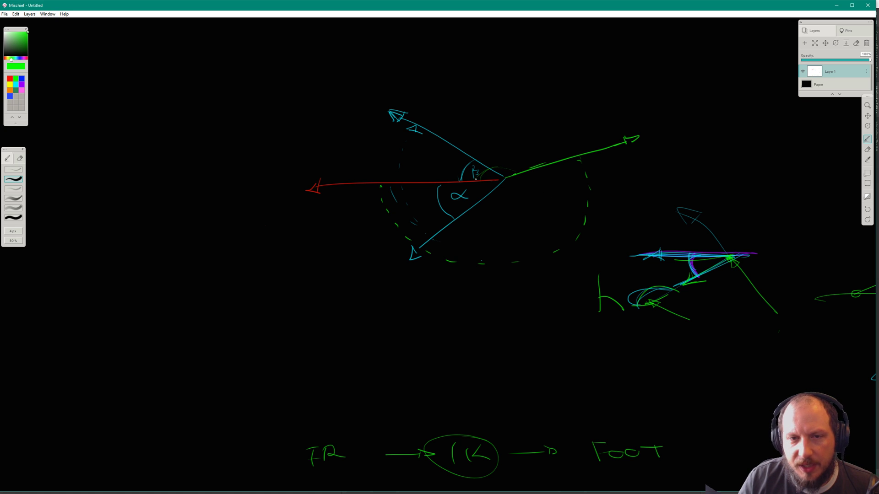
{"action": "left_click_drag", "start_coordinate": [476, 180], "coordinate": [519, 172]}
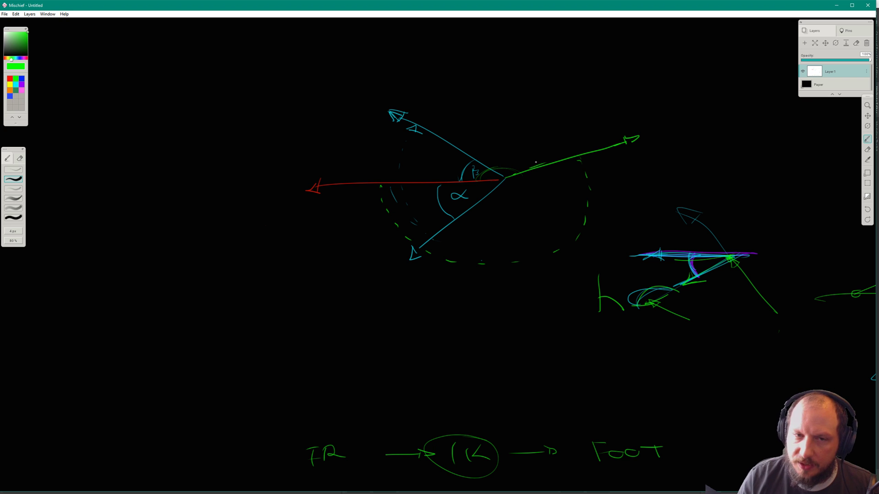
Switch to Maya and scrub back and forth through the timeline to examine how pSphere1's orientation responds to the foot's pose.
{"action": "key", "text": "alt+Tab"}
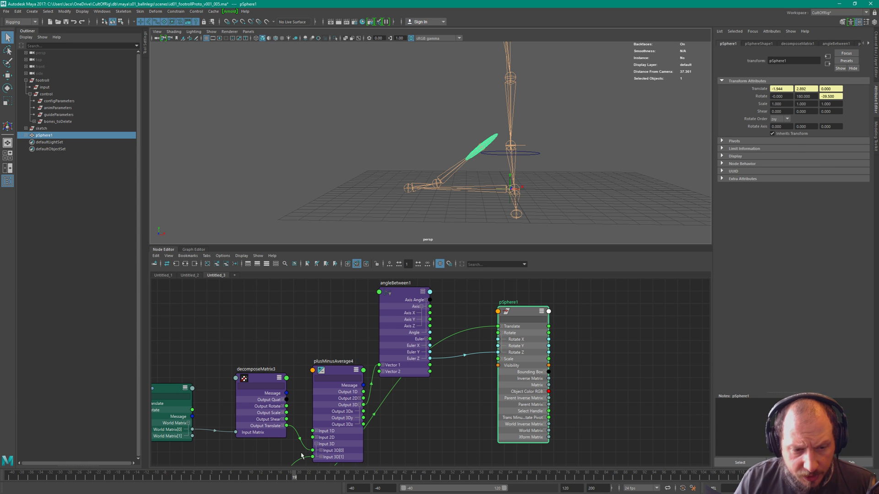
{"action": "mouse_move", "coordinate": [296, 475]}
{"action": "left_mouse_down"}
{"action": "mouse_move", "coordinate": [180, 473]}
{"action": "mouse_move", "coordinate": [741, 426]}
{"action": "left_mouse_up"}
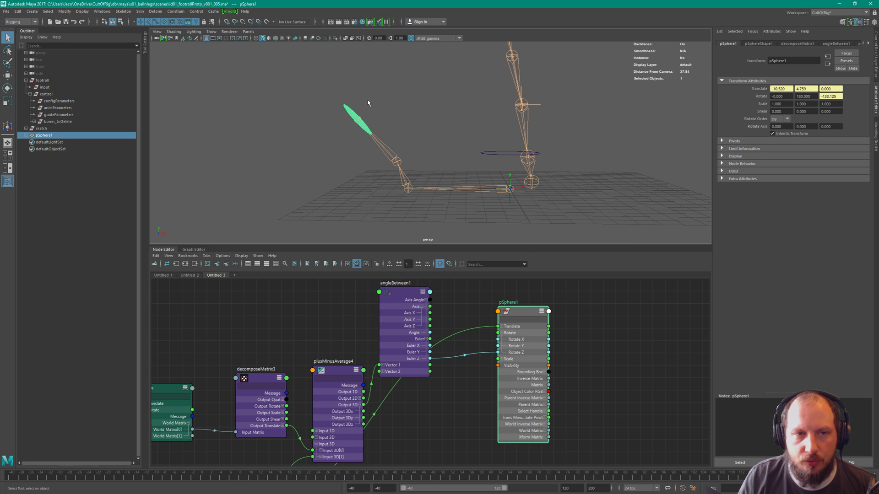
{"action": "left_click_drag", "start_coordinate": [773, 477], "coordinate": [755, 476]}
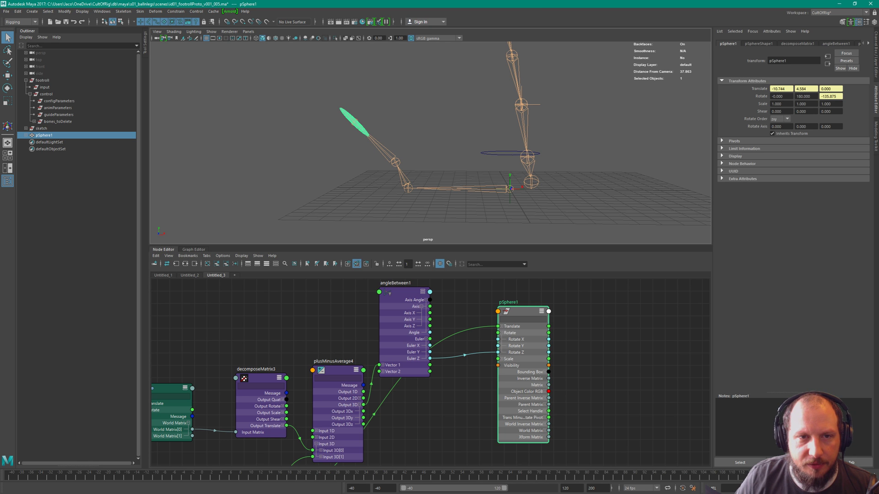
{"action": "left_click", "coordinate": [716, 477]}
{"action": "left_click_drag", "start_coordinate": [715, 479], "coordinate": [735, 478]}
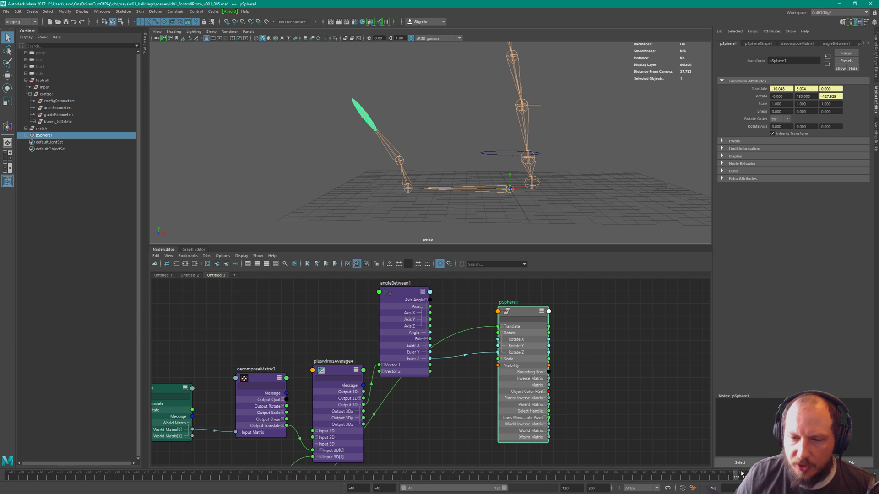
{"action": "left_click_drag", "start_coordinate": [730, 477], "coordinate": [0, 399]}
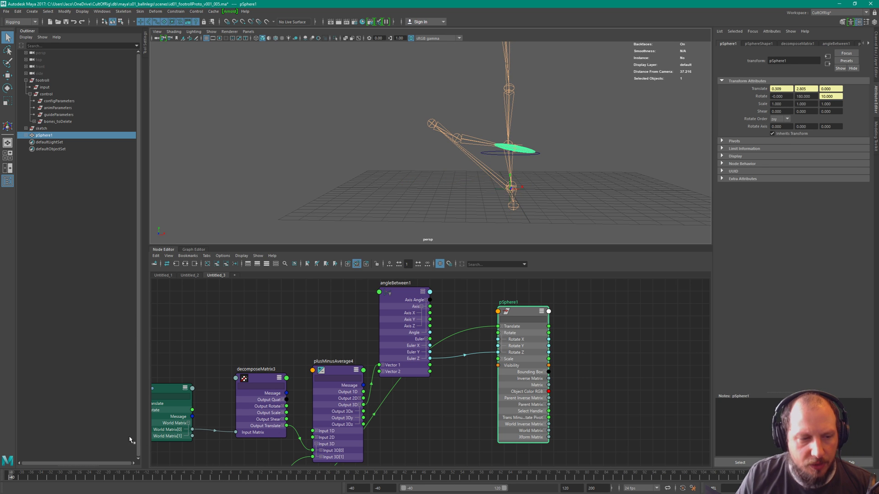
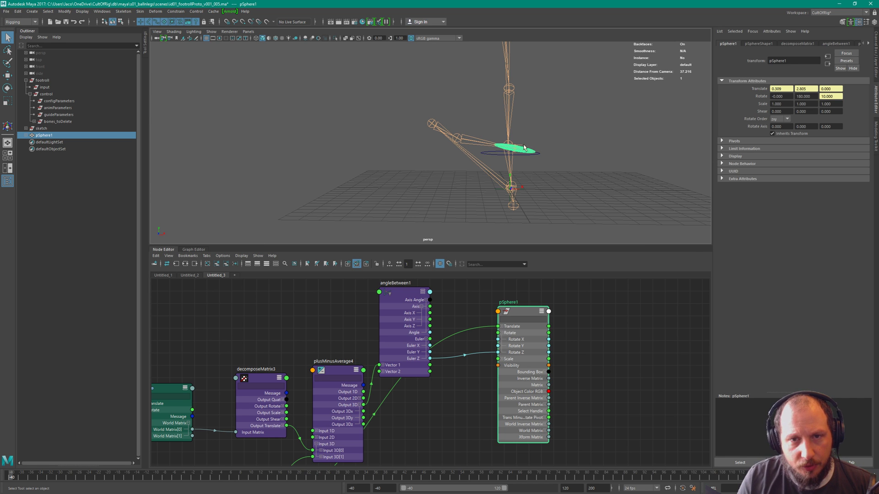
Switch to Mischief and overlay short cyan strokes near the origin on both the upper and lower cyan arrows, with an arrowhead on the lower one.
{"action": "key", "text": "alt+Tab"}
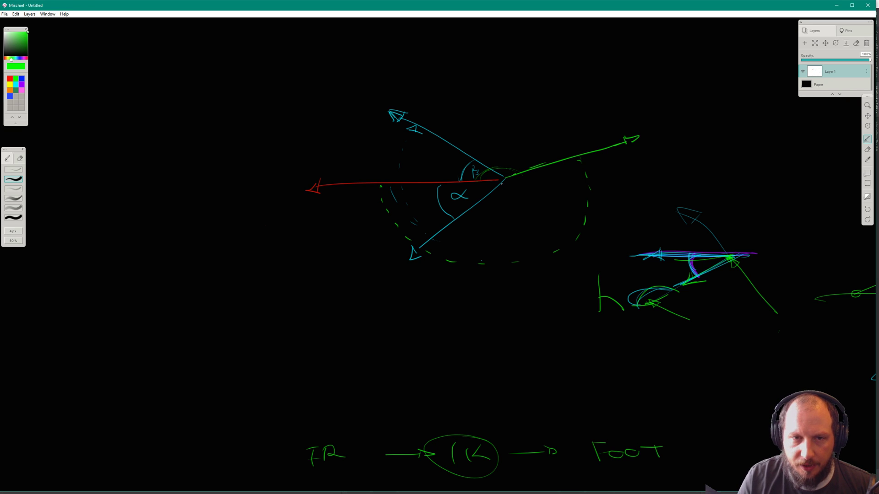
{"action": "left_click", "coordinate": [15, 84]}
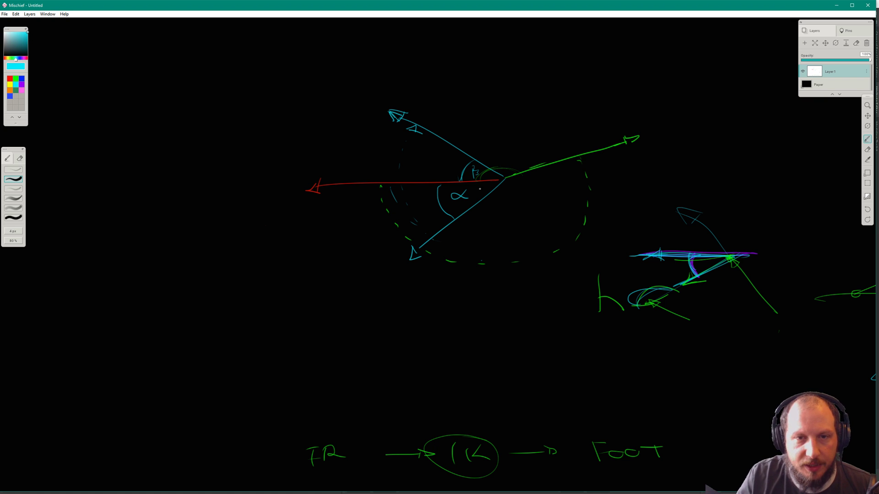
{"action": "left_click_drag", "start_coordinate": [509, 180], "coordinate": [470, 160]}
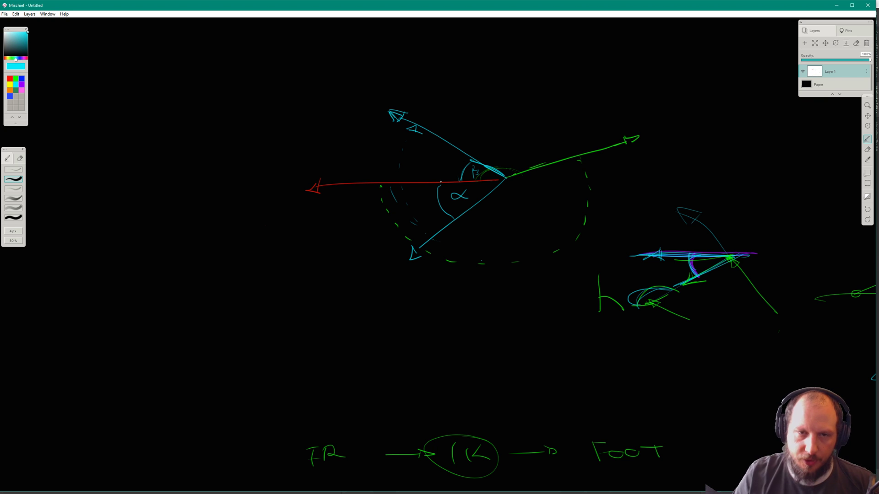
{"action": "mouse_move", "coordinate": [508, 179]}
{"action": "left_mouse_down"}
{"action": "mouse_move", "coordinate": [472, 208]}
{"action": "mouse_move", "coordinate": [488, 204]}
{"action": "left_mouse_up"}
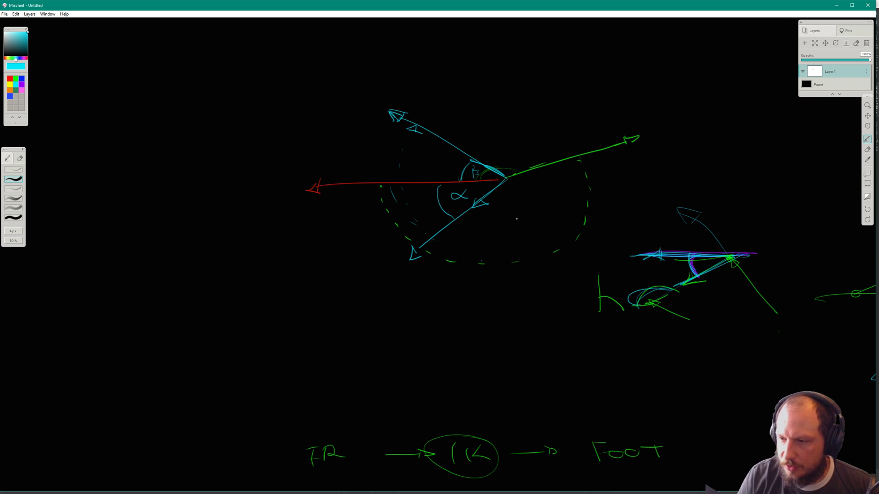
Switch to Maya, compare angleBetween1's input vectors with the sketch, and select pSphere1 to check its rotation values.
{"action": "key", "text": "alt+Tab"}
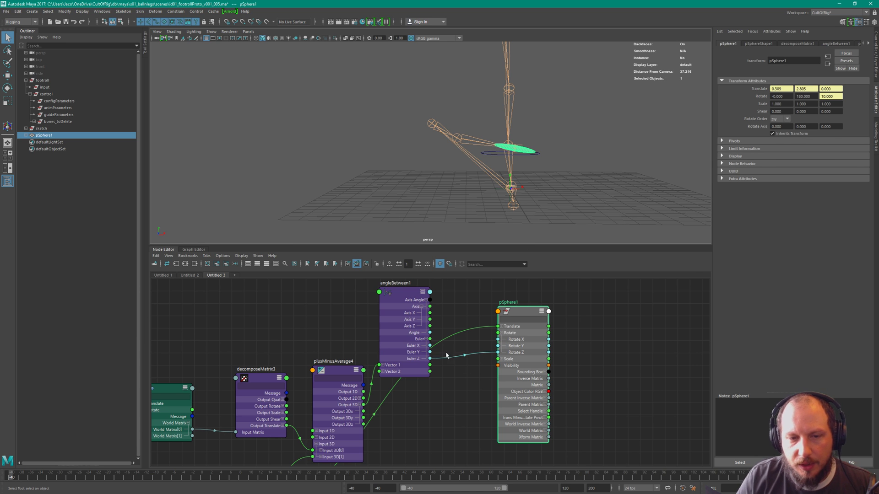
{"action": "left_click_drag", "start_coordinate": [396, 302], "coordinate": [396, 297]}
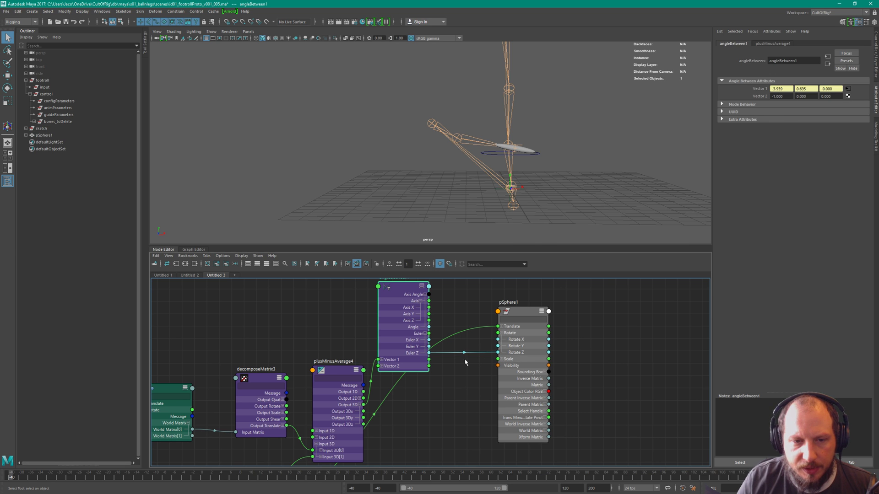
{"action": "key", "text": "alt+Tab"}
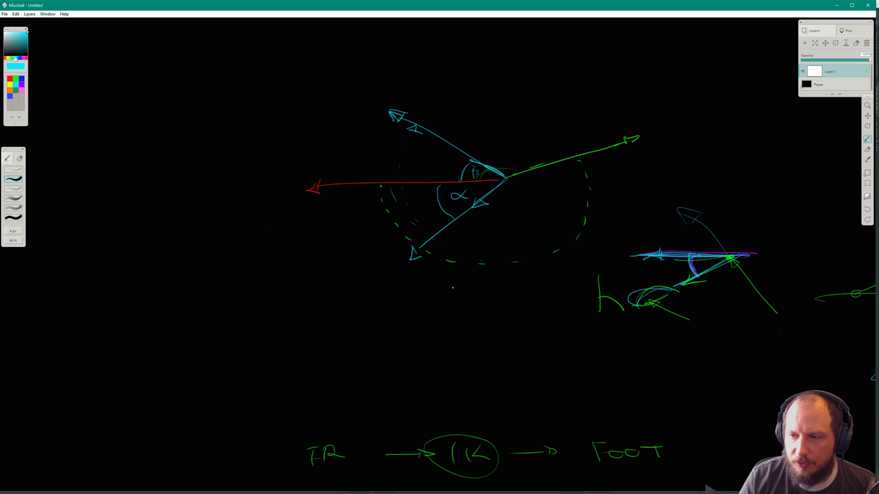
{"action": "key", "text": "alt+Tab"}
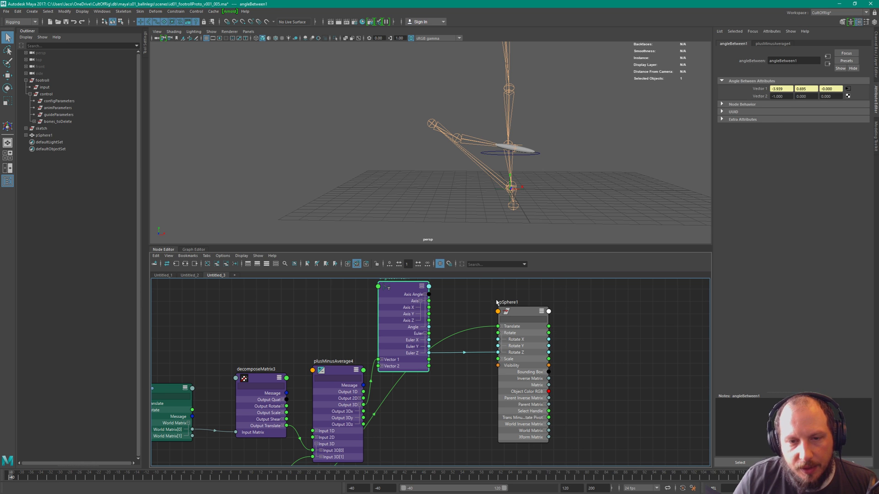
{"action": "left_click", "coordinate": [523, 311]}
{"action": "left_click", "coordinate": [107, 453]}
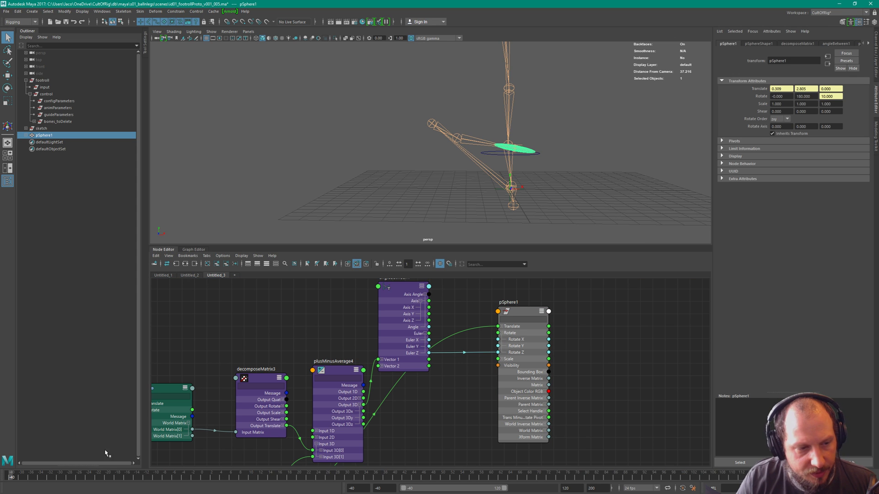
Select angleBetween1 and scrub the early part of the timeline to examine how its Vector 1 and the sphere respond to the foot's pose.
{"action": "mouse_move", "coordinate": [20, 476]}
{"action": "left_mouse_down"}
{"action": "mouse_move", "coordinate": [453, 477]}
{"action": "mouse_move", "coordinate": [11, 478]}
{"action": "left_mouse_up"}
{"action": "key", "text": "ctrl+z"}
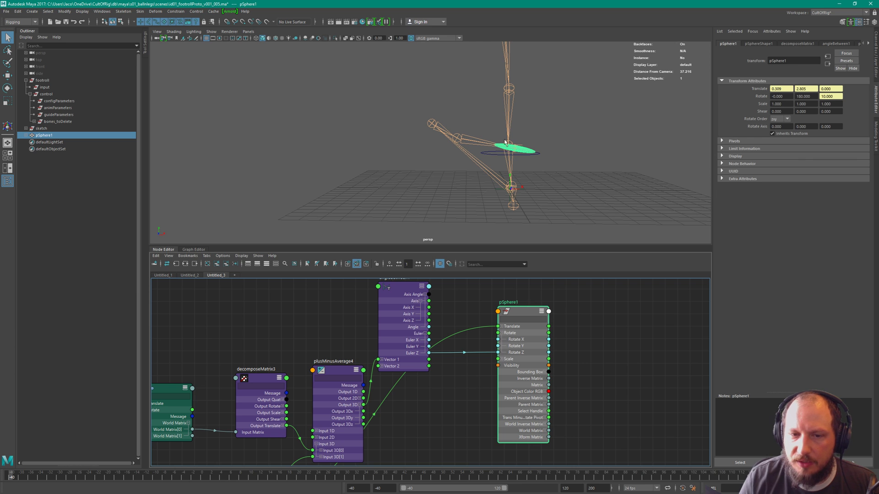
{"action": "left_click_drag", "start_coordinate": [391, 294], "coordinate": [393, 292]}
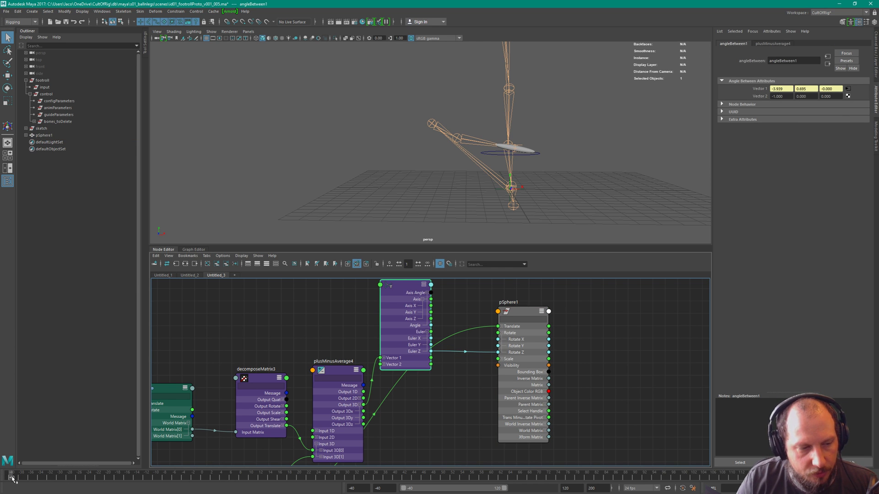
{"action": "left_click_drag", "start_coordinate": [13, 480], "coordinate": [18, 482]}
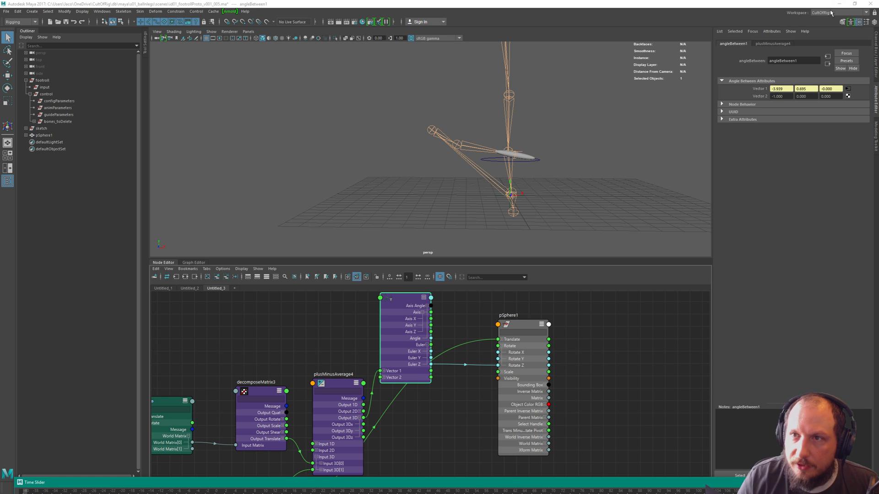
{"action": "left_click", "coordinate": [855, 4]}
{"action": "left_click", "coordinate": [854, 4]}
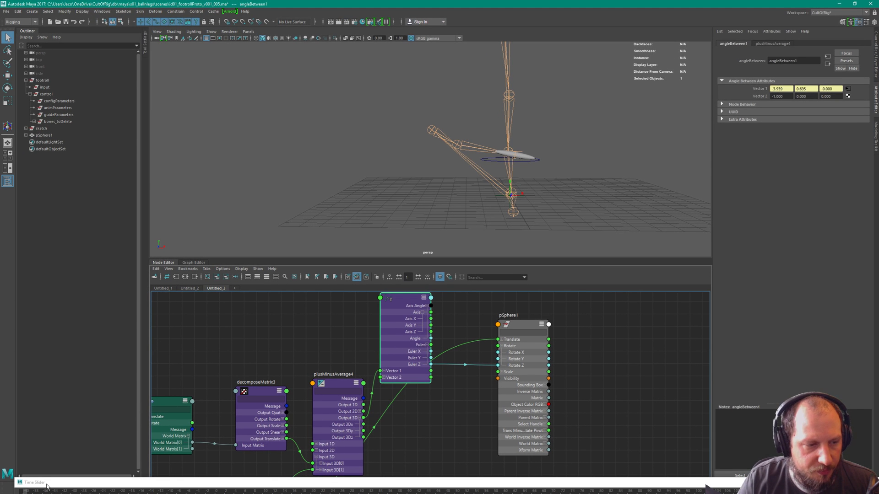
{"action": "mouse_move", "coordinate": [708, 487]}
{"action": "left_mouse_down"}
{"action": "mouse_move", "coordinate": [699, 425]}
{"action": "mouse_move", "coordinate": [693, 483]}
{"action": "mouse_move", "coordinate": [713, 483]}
{"action": "left_mouse_up"}
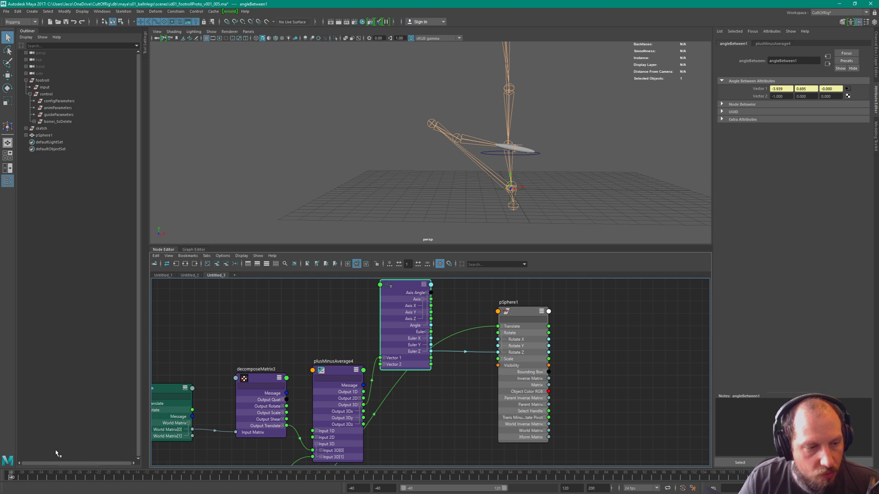
{"action": "mouse_move", "coordinate": [23, 477]}
{"action": "left_mouse_down"}
{"action": "mouse_move", "coordinate": [60, 476]}
{"action": "mouse_move", "coordinate": [77, 461]}
{"action": "mouse_move", "coordinate": [55, 476]}
{"action": "left_mouse_up"}
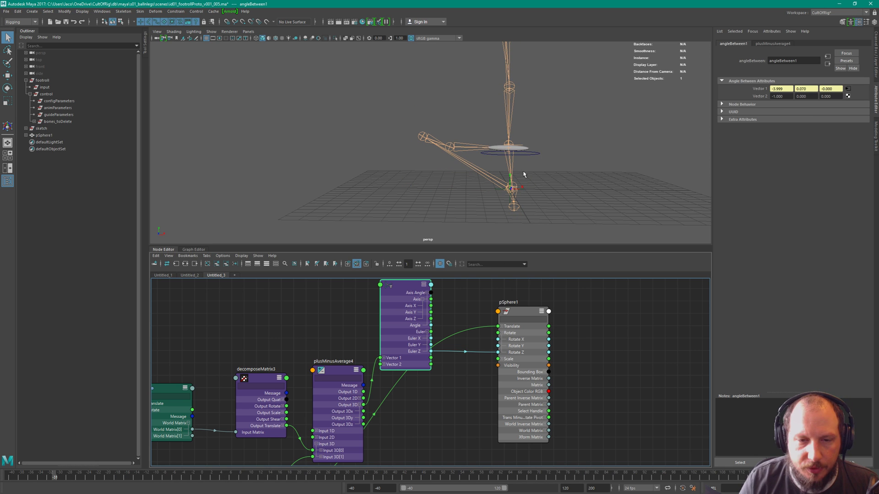
{"action": "left_click_drag", "start_coordinate": [400, 290], "coordinate": [410, 290]}
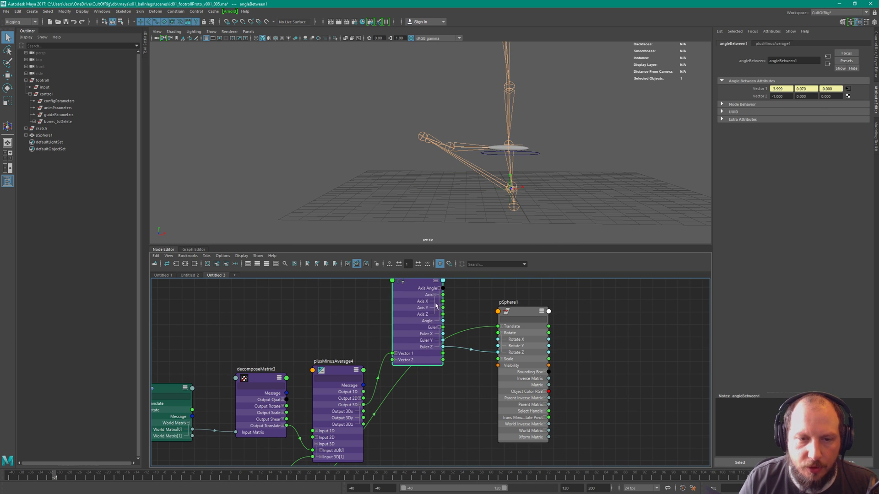
Check the vector sketch in Mischief, return to Maya, and orbit around the foot to compare the sphere with it.
{"action": "key", "text": "alt+Tab"}
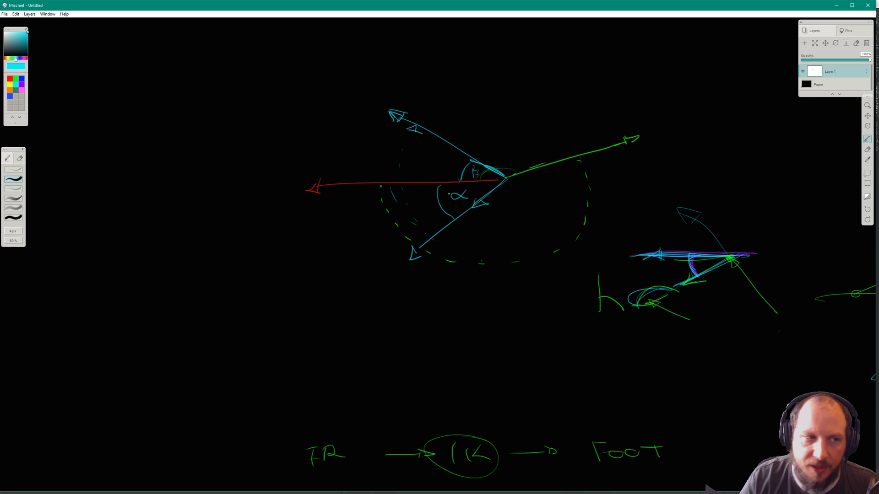
{"action": "key", "text": "alt+Tab"}
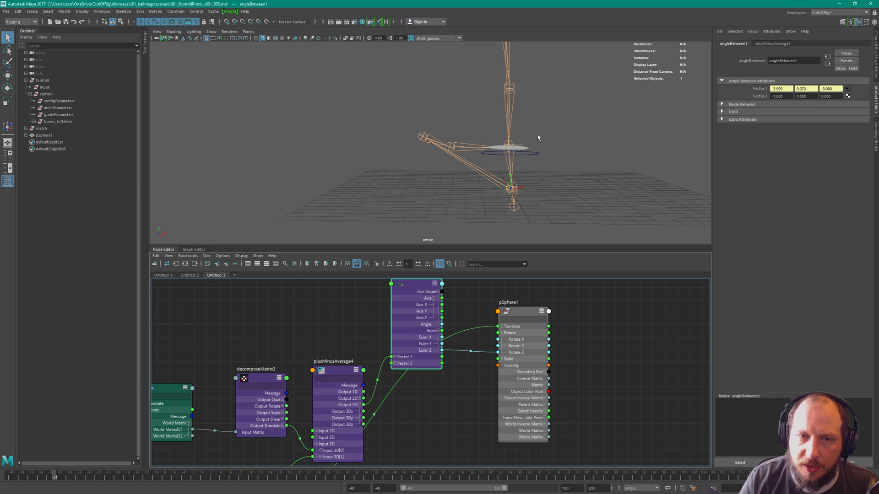
{"action": "left_click_drag", "start_coordinate": [550, 168], "coordinate": [456, 159], "text": "alt"}
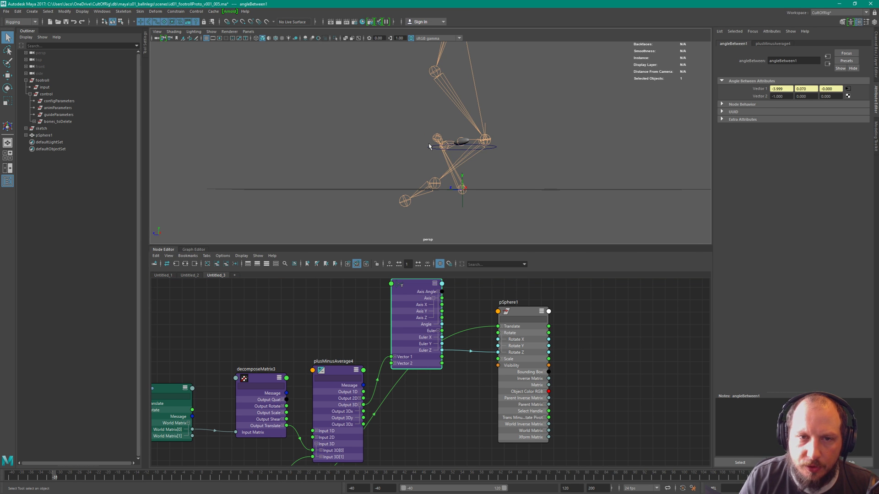
Switch to Mischief and draw a red arrow from the shared origin above the upper cyan arrow, with a red arc joining it to the horizontal red arrow.
{"action": "key", "text": "alt+Tab"}
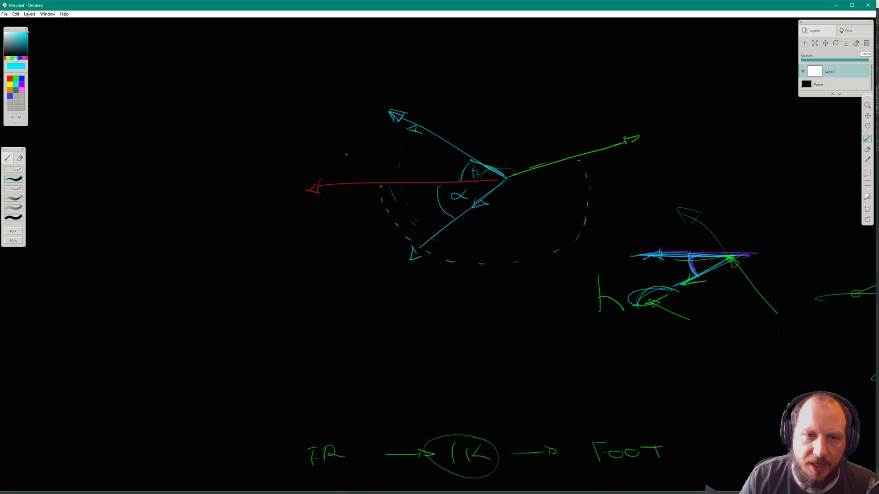
{"action": "left_click", "coordinate": [10, 79]}
{"action": "left_click_drag", "start_coordinate": [506, 178], "coordinate": [504, 124]}
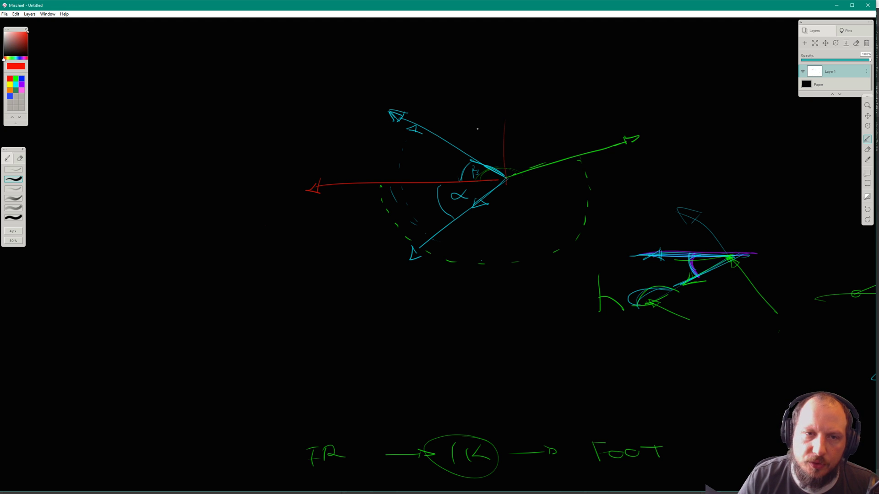
{"action": "key", "text": "ctrl+z"}
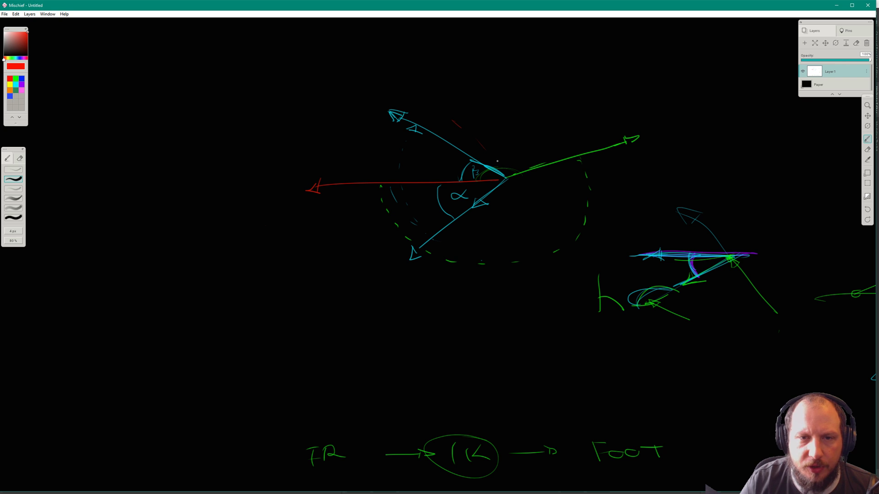
{"action": "left_click_drag", "start_coordinate": [503, 169], "coordinate": [423, 105]}
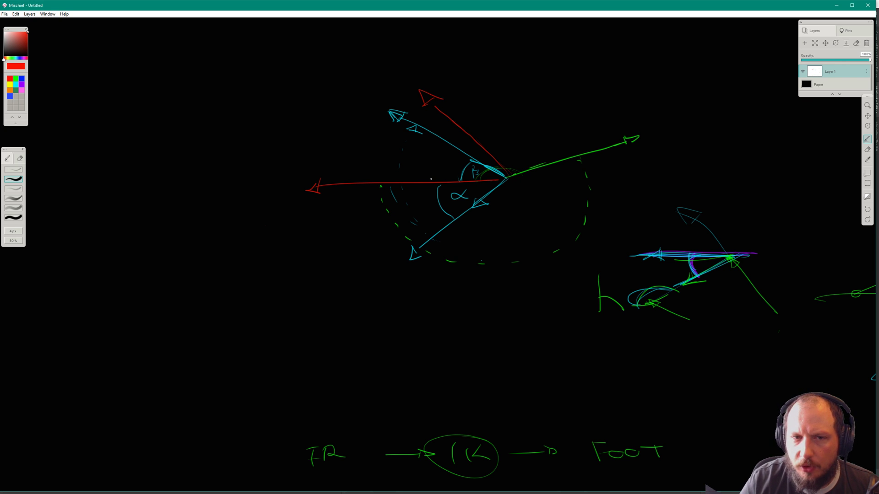
{"action": "mouse_move", "coordinate": [431, 179]}
{"action": "left_mouse_down"}
{"action": "mouse_move", "coordinate": [469, 138]}
{"action": "mouse_move", "coordinate": [431, 178]}
{"action": "left_mouse_up"}
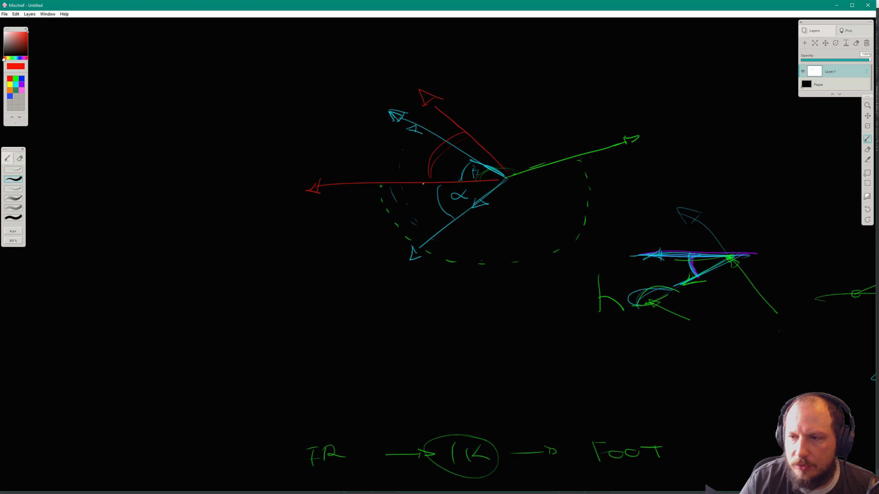
Switch to Maya, scrub forward until the foot lowers, and orbit around it to inspect the sphere's alignment.
{"action": "key", "text": "alt+Tab"}
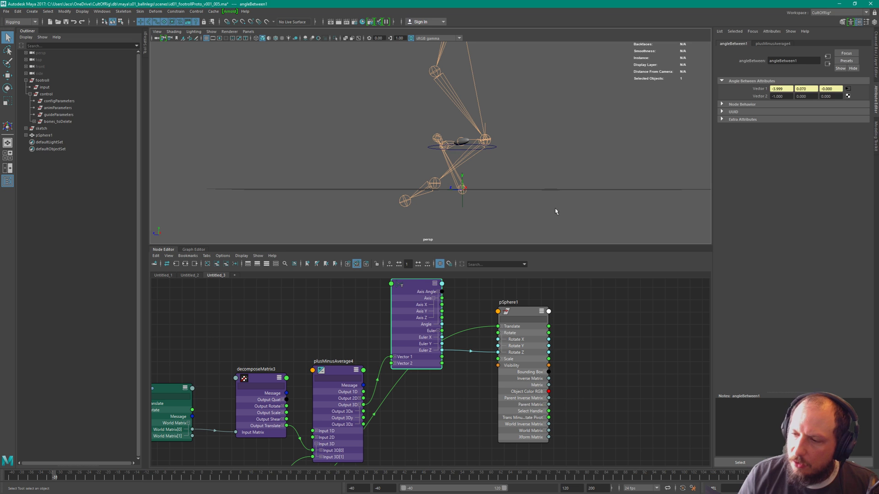
{"action": "left_click_drag", "start_coordinate": [474, 165], "coordinate": [504, 163], "text": "alt"}
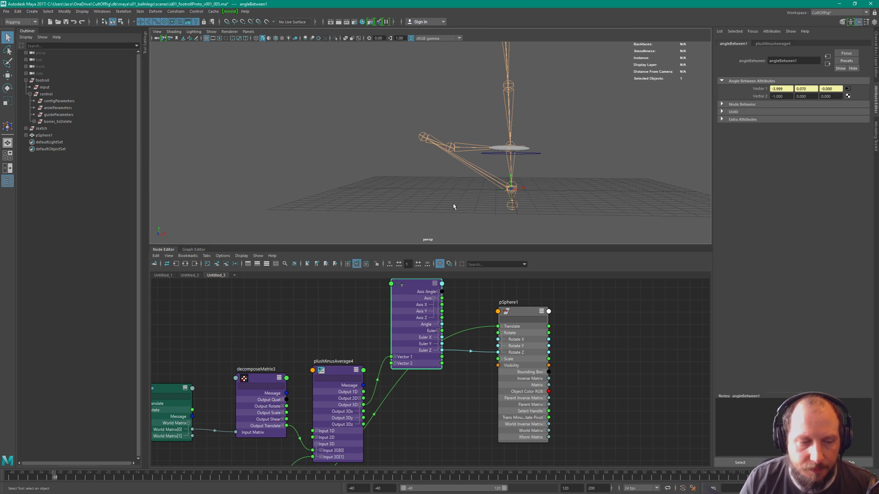
{"action": "mouse_move", "coordinate": [57, 478]}
{"action": "left_mouse_down"}
{"action": "mouse_move", "coordinate": [174, 488]}
{"action": "mouse_move", "coordinate": [127, 479]}
{"action": "mouse_move", "coordinate": [192, 478]}
{"action": "left_mouse_up"}
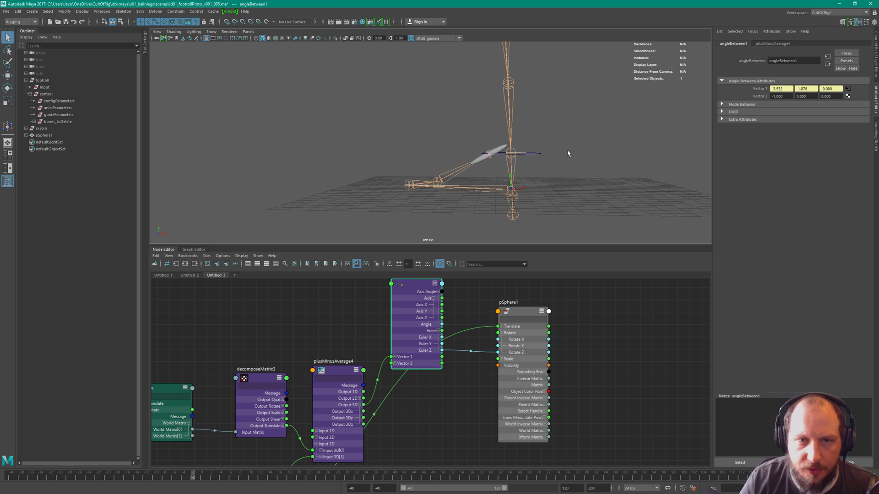
{"action": "left_click_drag", "start_coordinate": [568, 153], "coordinate": [507, 158], "text": "alt"}
{"action": "middle_click_drag", "start_coordinate": [485, 238], "coordinate": [510, 195], "text": "alt"}
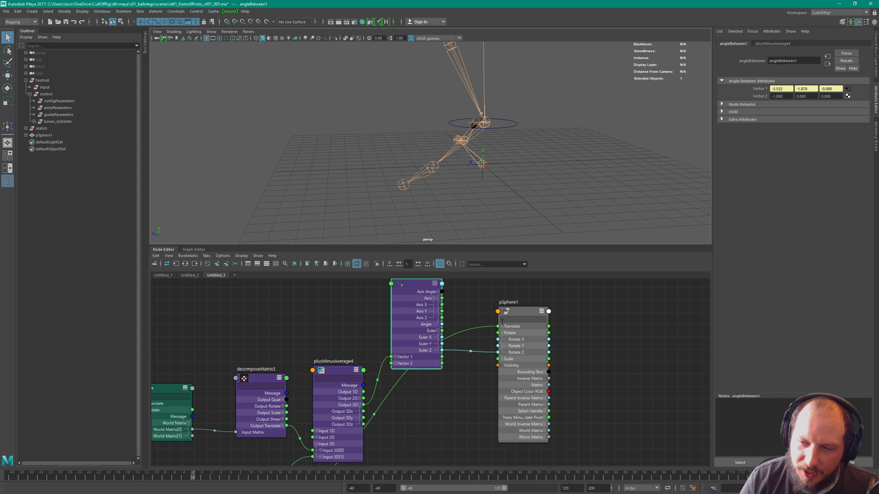
Collapse angleBetween1 to hide its attributes and place it above the connections between plusMinusAverage4 and pSphere1.
{"action": "scroll", "coordinate": [473, 328], "scroll_direction": "down", "scroll_amount": 5}
{"action": "key", "text": "1"}
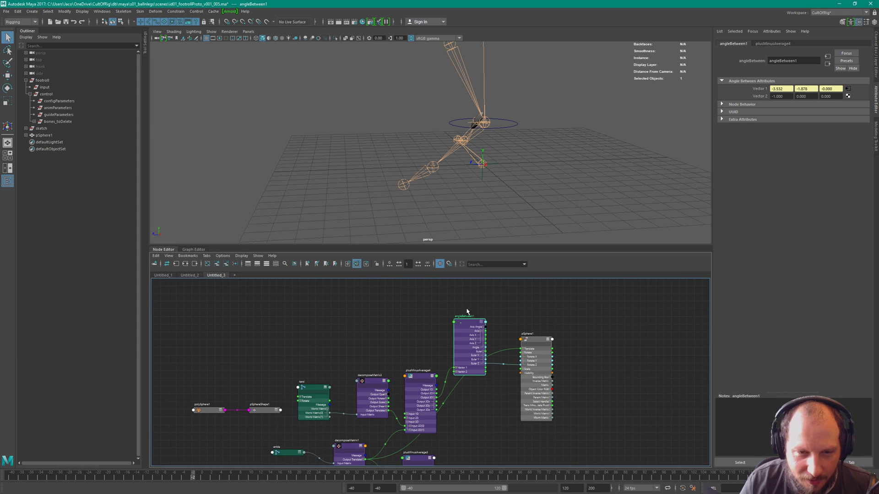
{"action": "left_click_drag", "start_coordinate": [467, 321], "coordinate": [463, 343]}
{"action": "right_click_drag", "start_coordinate": [477, 310], "coordinate": [571, 311], "text": "alt"}
{"action": "middle_click_drag", "start_coordinate": [503, 351], "coordinate": [468, 301], "text": "alt"}
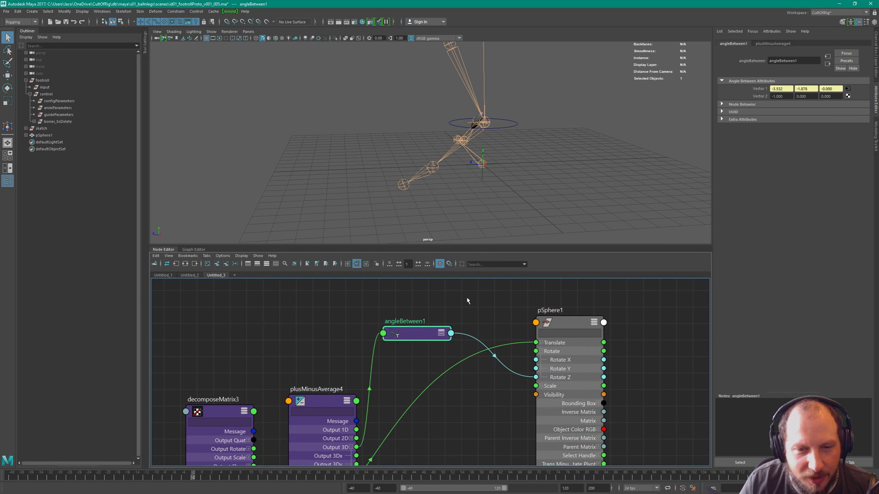
{"action": "scroll", "coordinate": [392, 377], "scroll_direction": "down", "scroll_amount": 2}
{"action": "left_click_drag", "start_coordinate": [402, 289], "coordinate": [432, 414]}
{"action": "scroll", "coordinate": [434, 359], "scroll_direction": "down", "scroll_amount": 4}
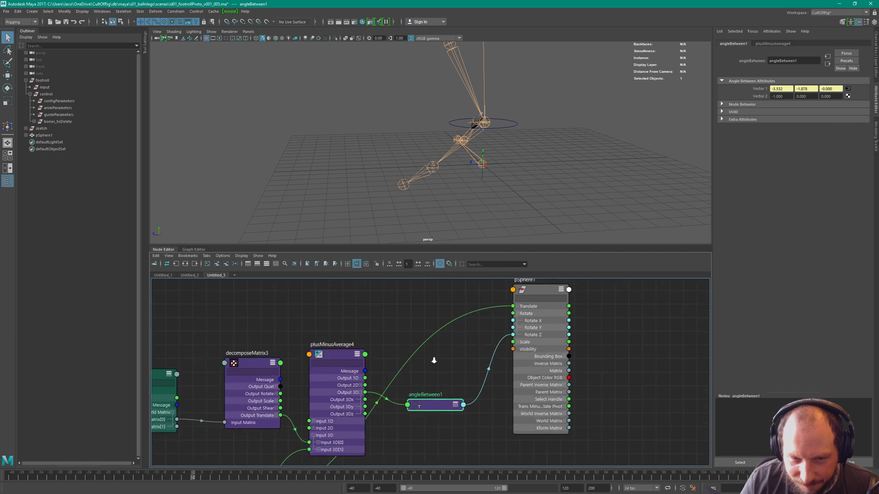
{"action": "left_click", "coordinate": [529, 329]}
{"action": "left_click_drag", "start_coordinate": [507, 324], "coordinate": [499, 354]}
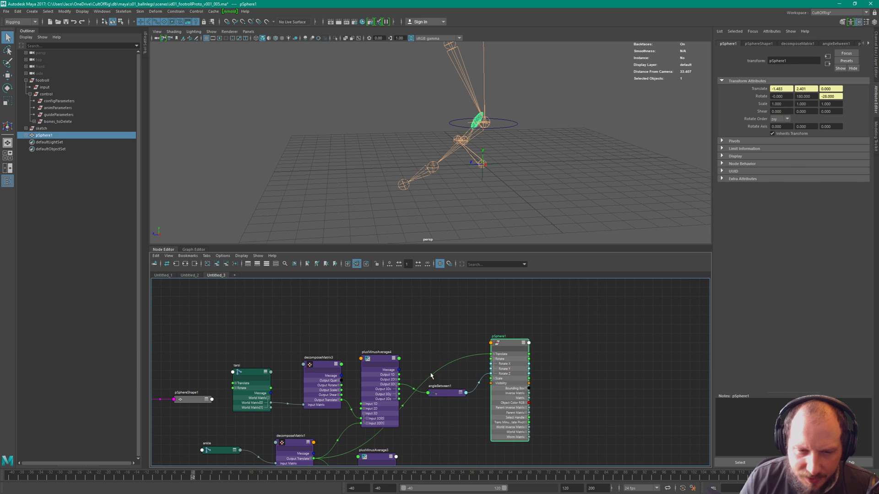
{"action": "left_click_drag", "start_coordinate": [448, 395], "coordinate": [436, 338]}
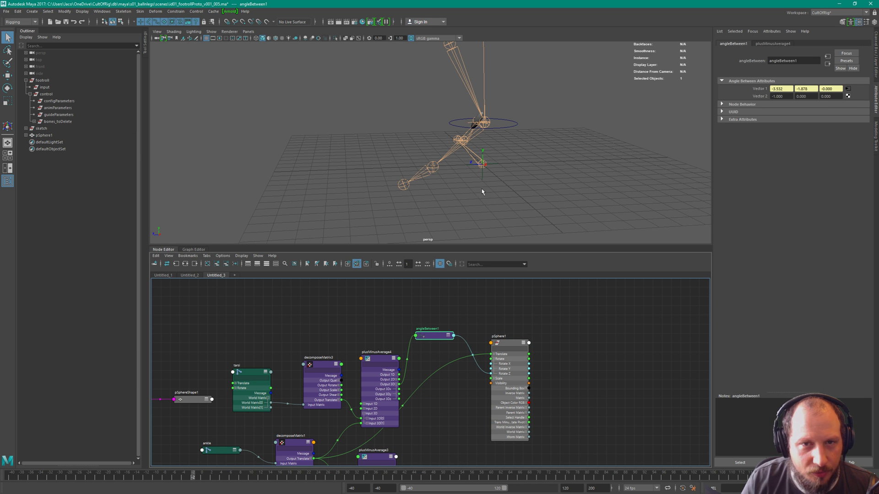
Select the foot_ankle joint in the viewport, frame the whole node network, and inspect angleBetween1 with its upstream connections.
{"action": "left_click", "coordinate": [468, 145]}
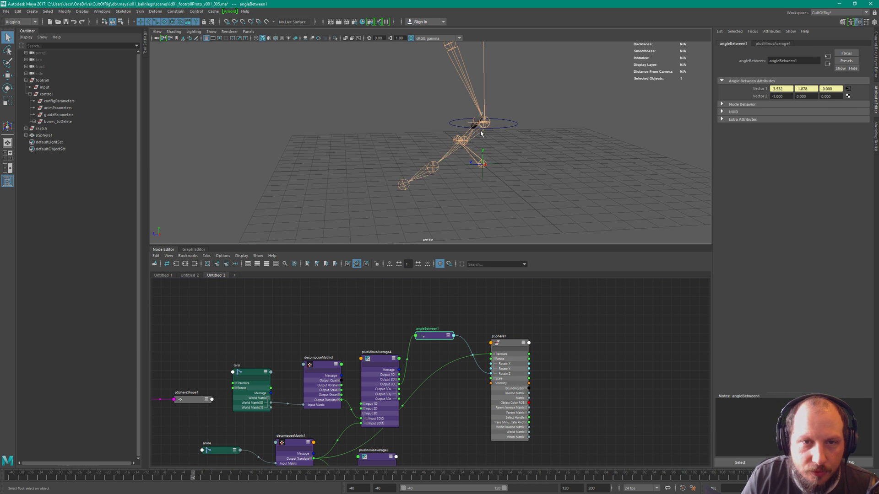
{"action": "key", "text": "a"}
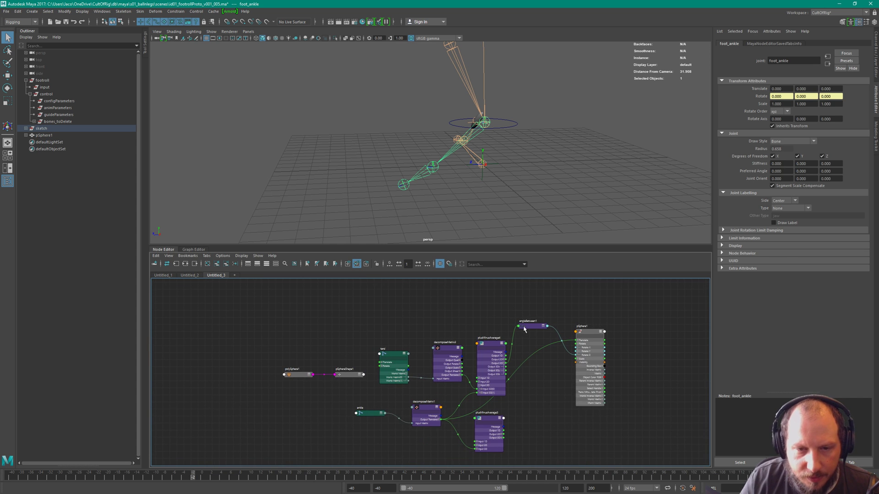
{"action": "scroll", "coordinate": [525, 332], "scroll_direction": "up", "scroll_amount": 4}
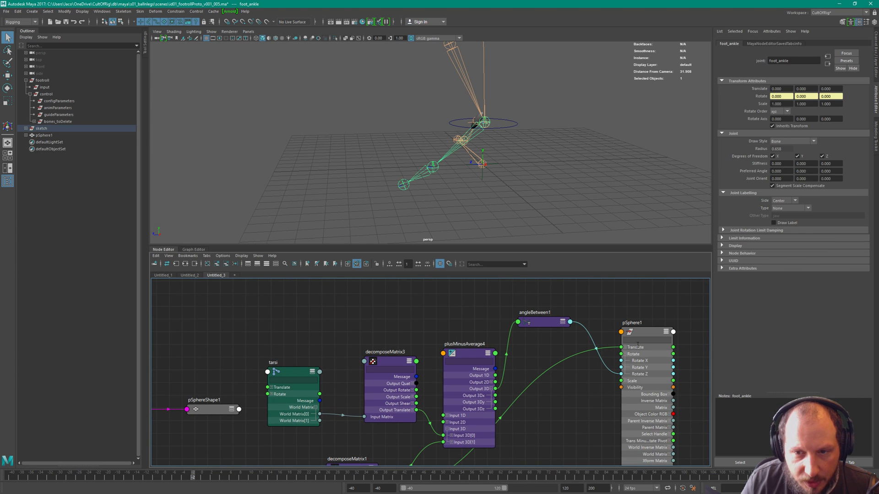
{"action": "left_click", "coordinate": [545, 326]}
{"action": "middle_click_drag", "start_coordinate": [525, 368], "coordinate": [505, 296], "text": "alt"}
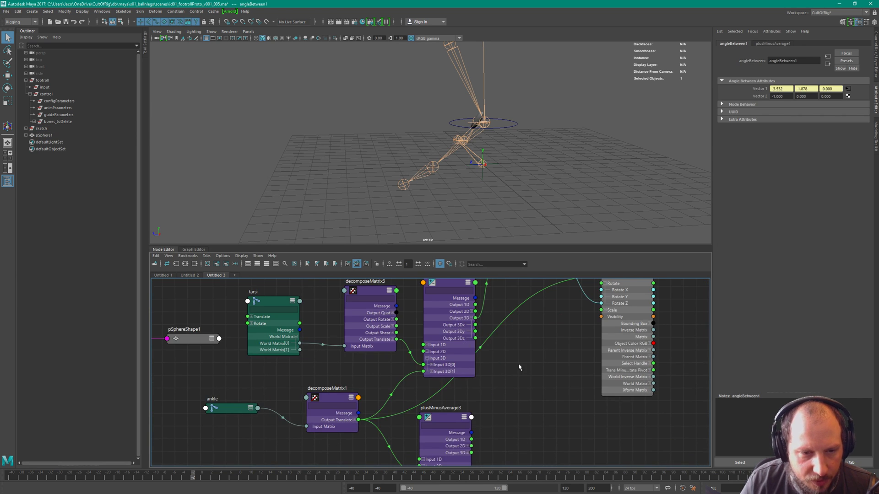
{"action": "scroll", "coordinate": [520, 337], "scroll_direction": "down", "scroll_amount": 3}
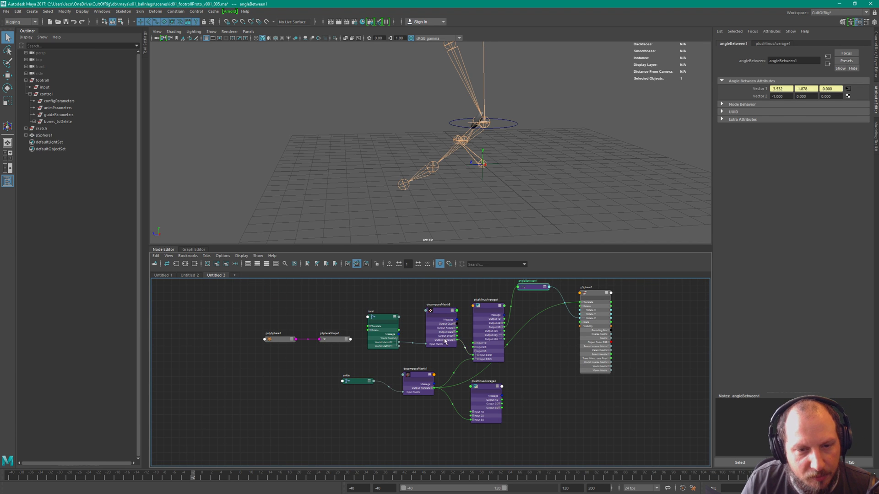
Tidy the network by shifting decomposeMatrix3 slightly towards the tarsi node and moving the ankle node closer to decomposeMatrix1.
{"action": "left_click_drag", "start_coordinate": [438, 312], "coordinate": [432, 311]}
{"action": "middle_click_drag", "start_coordinate": [477, 348], "coordinate": [443, 376], "text": "alt"}
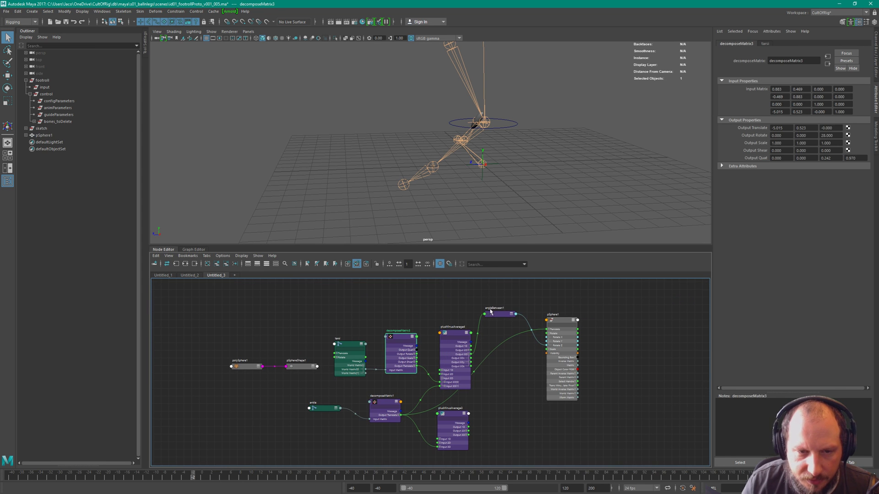
{"action": "left_click", "coordinate": [492, 313]}
{"action": "left_click_drag", "start_coordinate": [321, 409], "coordinate": [330, 419]}
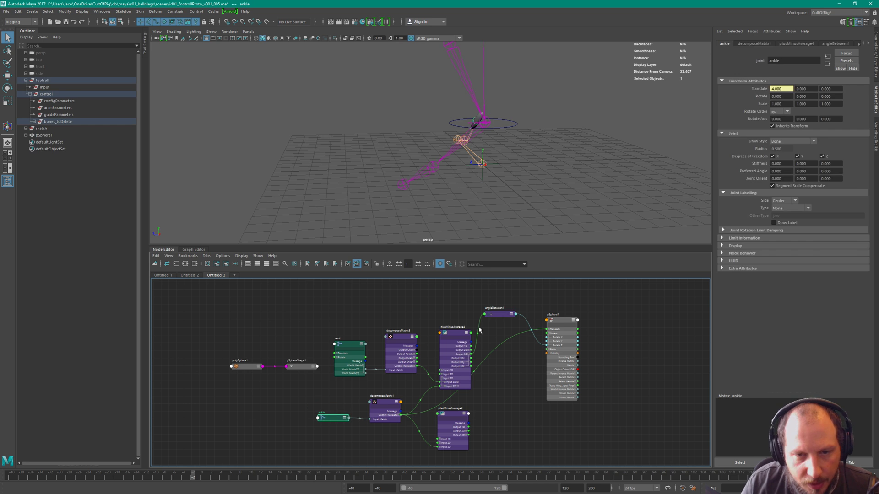
Select angleBetween1, orbit the view to review the foot and sphere, and open the Untitled_1 node graph.
{"action": "left_click", "coordinate": [492, 314]}
{"action": "left_click_drag", "start_coordinate": [458, 192], "coordinate": [484, 144], "text": "alt"}
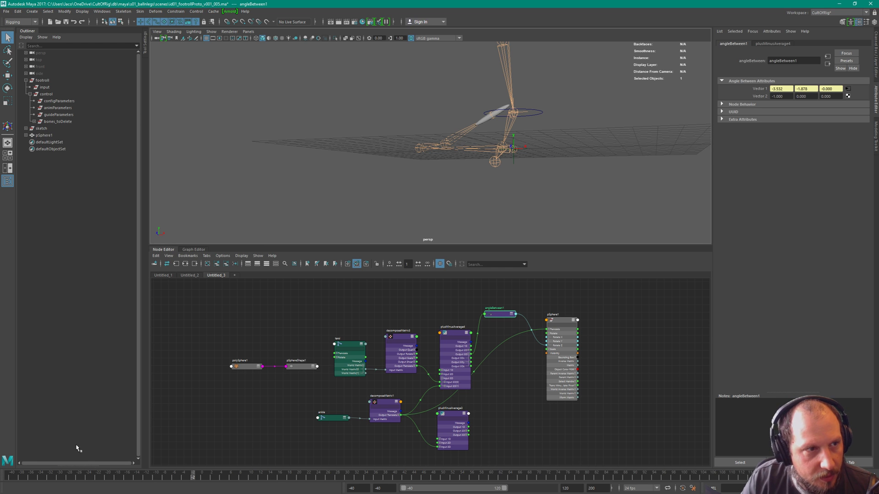
{"action": "left_click", "coordinate": [521, 120]}
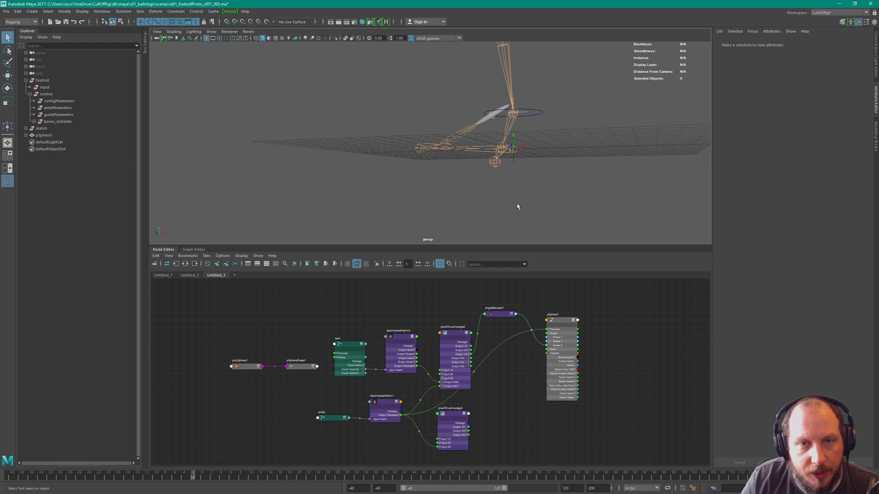
{"action": "left_click", "coordinate": [497, 314]}
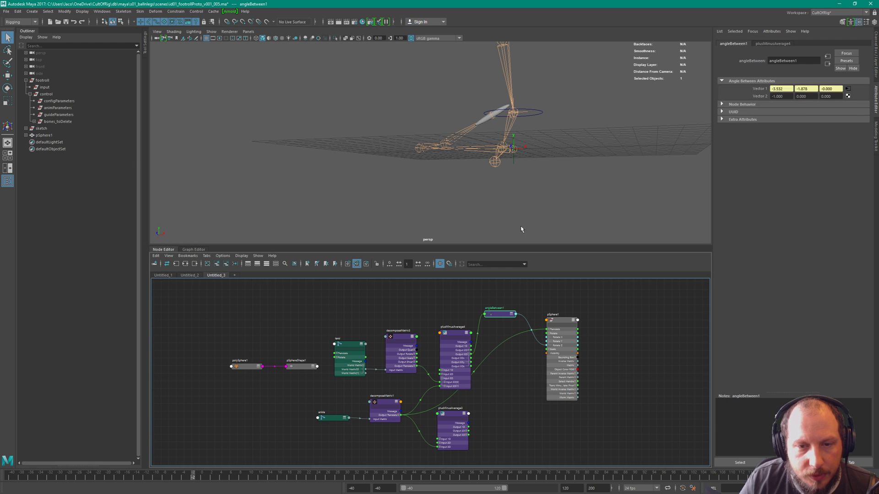
{"action": "left_click", "coordinate": [164, 276]}
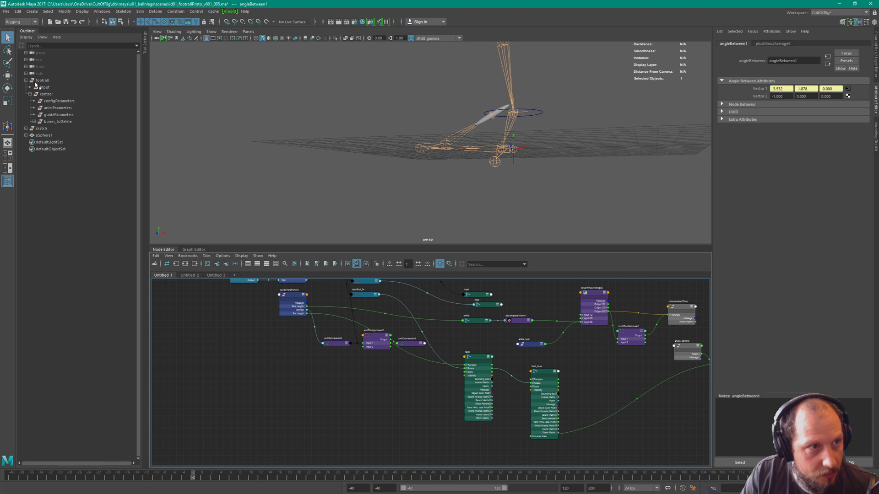
Show non-DAG nodes in the Outliner, add angleBetween1 to the Untitled_1 graph and place it below foot_ankle.
{"action": "left_click", "coordinate": [26, 37]}
{"action": "left_click", "coordinate": [32, 51]}
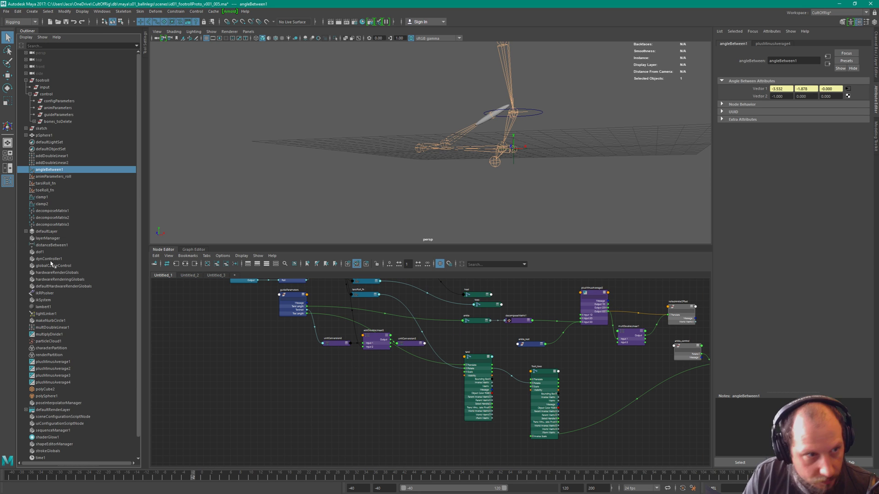
{"action": "middle_click_drag", "start_coordinate": [50, 171], "coordinate": [418, 370]}
{"action": "scroll", "coordinate": [478, 394], "scroll_direction": "down", "scroll_amount": 4}
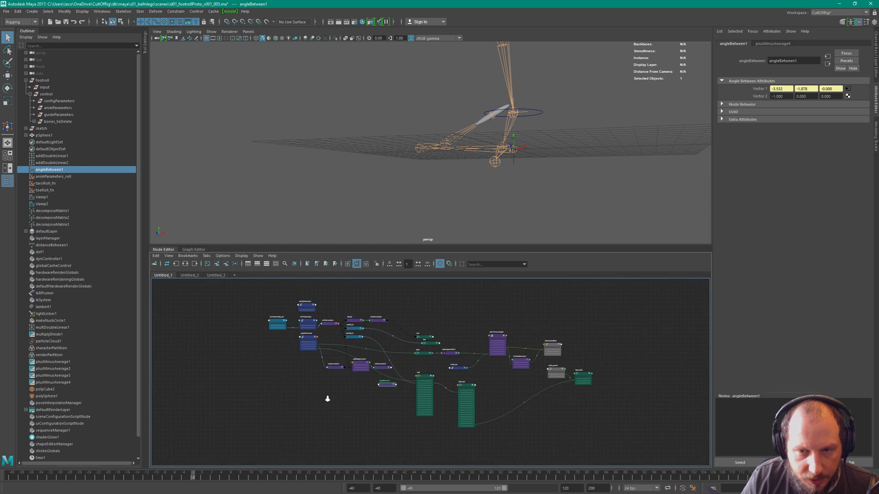
{"action": "left_click_drag", "start_coordinate": [394, 394], "coordinate": [570, 415]}
{"action": "right_click_drag", "start_coordinate": [588, 396], "coordinate": [608, 379], "text": "alt"}
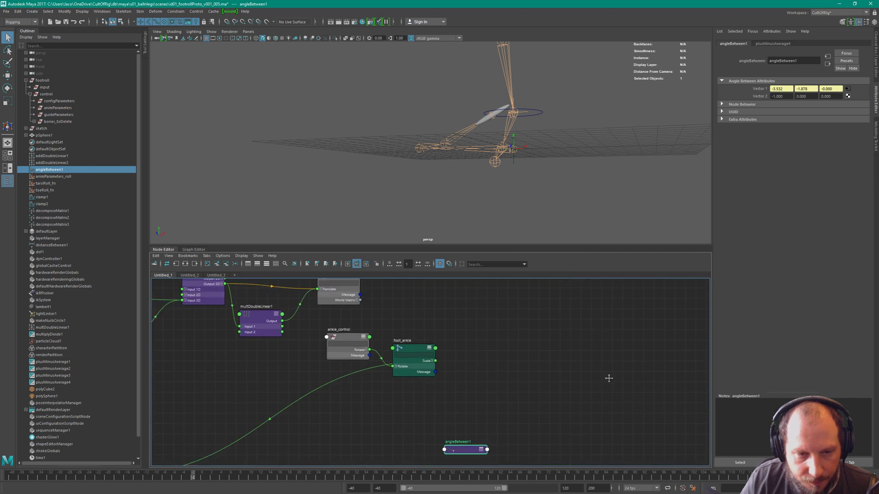
{"action": "middle_click_drag", "start_coordinate": [479, 377], "coordinate": [595, 324], "text": "alt"}
{"action": "right_click_drag", "start_coordinate": [595, 324], "coordinate": [570, 326], "text": "alt"}
Select the ankle, tarsi and foot nodes in the graph and reduce them to showing only their connected attributes.
{"action": "left_click_drag", "start_coordinate": [293, 339], "coordinate": [610, 341]}
{"action": "left_click_drag", "start_coordinate": [308, 298], "coordinate": [587, 349]}
{"action": "key", "text": "1"}
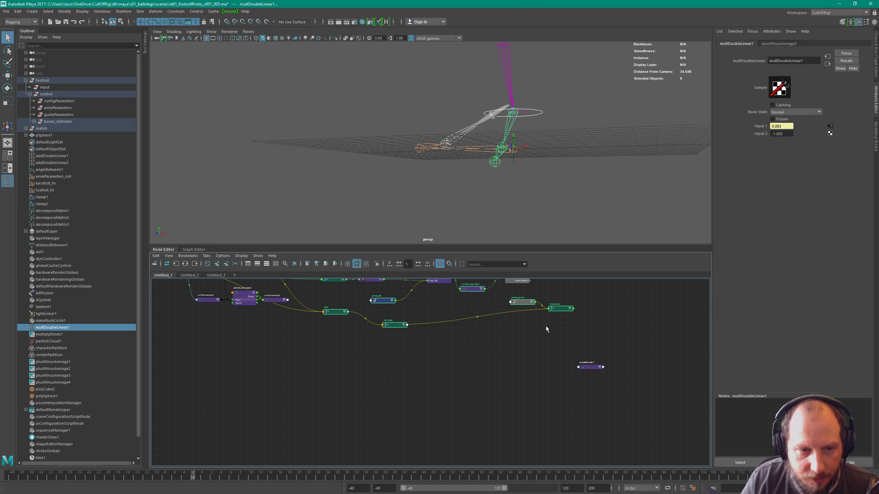
{"action": "key", "text": "2"}
{"action": "right_click_drag", "start_coordinate": [451, 339], "coordinate": [566, 369], "text": "alt"}
{"action": "middle_click_drag", "start_coordinate": [566, 368], "coordinate": [616, 429], "text": "alt"}
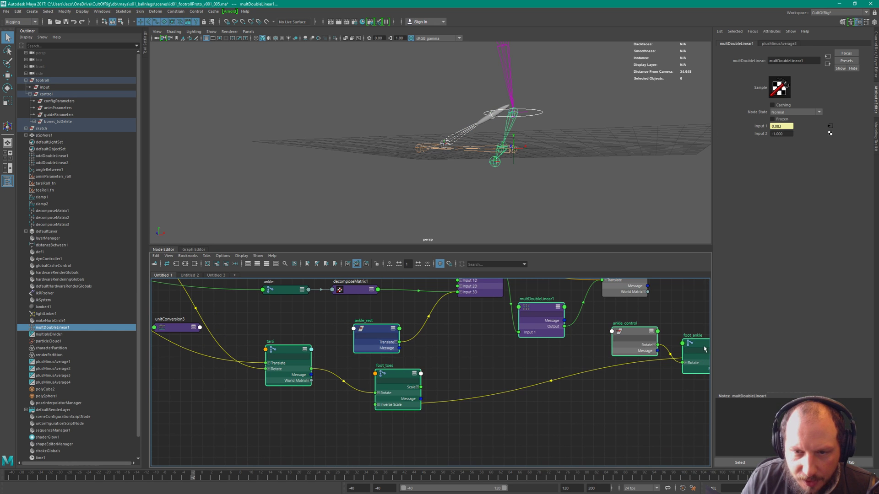
Select ankle_control and foot_ankle together and move them below tarsi, upstream of foot_toes.
{"action": "left_click", "coordinate": [693, 348]}
{"action": "right_click_drag", "start_coordinate": [694, 348], "coordinate": [593, 336], "text": "alt"}
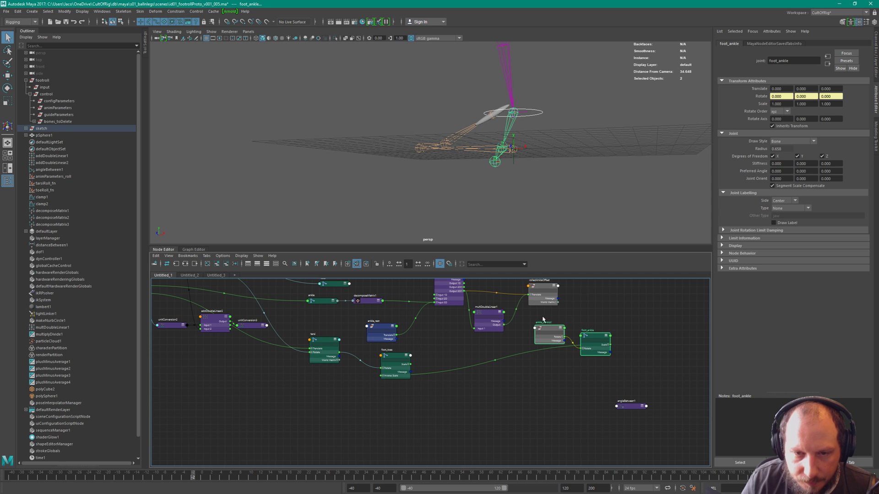
{"action": "left_click_drag", "start_coordinate": [593, 336], "coordinate": [326, 392]}
{"action": "right_click_drag", "start_coordinate": [397, 393], "coordinate": [461, 408], "text": "alt"}
{"action": "middle_click_drag", "start_coordinate": [511, 371], "coordinate": [554, 387], "text": "alt"}
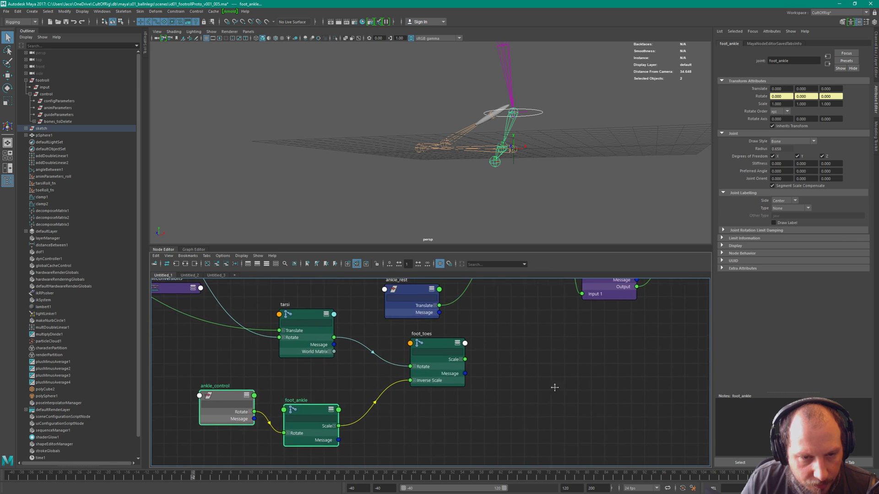
Move angleBetween1 closer to the network, beside foot_toes and below multDoubleLinear1.
{"action": "right_click_drag", "start_coordinate": [569, 390], "coordinate": [504, 388], "text": "alt"}
{"action": "middle_click_drag", "start_coordinate": [631, 378], "coordinate": [484, 372], "text": "alt"}
{"action": "left_click_drag", "start_coordinate": [586, 404], "coordinate": [461, 380]}
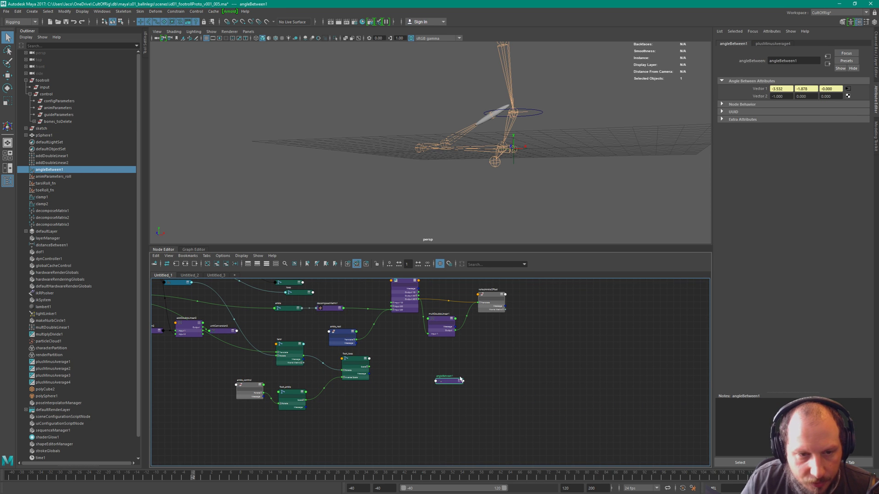
Select the foot_ankle joint in the viewport, inspect its node connections, and select foot_toes for comparison.
{"action": "left_click", "coordinate": [517, 113]}
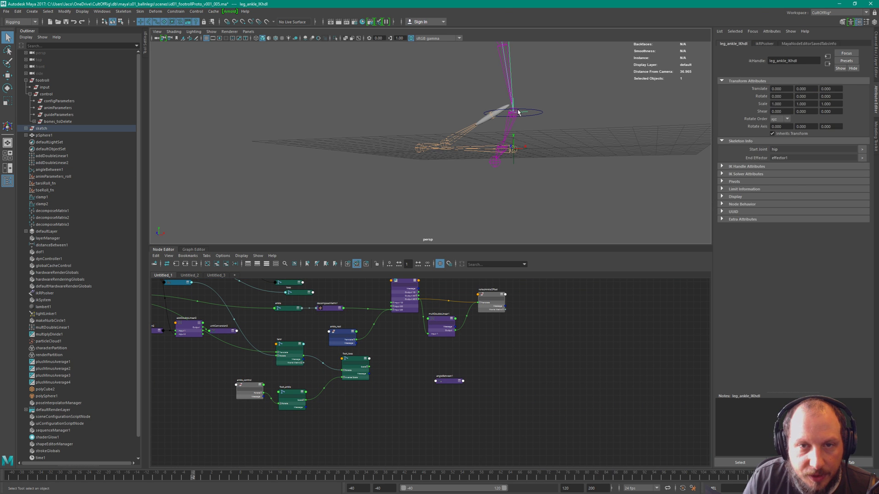
{"action": "left_click", "coordinate": [515, 118]}
{"action": "right_click_drag", "start_coordinate": [282, 416], "coordinate": [429, 420], "text": "alt"}
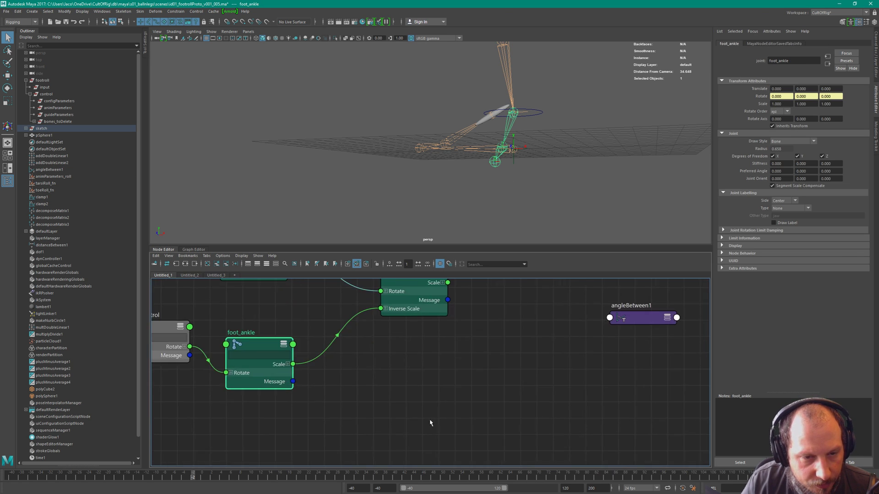
{"action": "middle_click_drag", "start_coordinate": [430, 420], "coordinate": [449, 412], "text": "alt"}
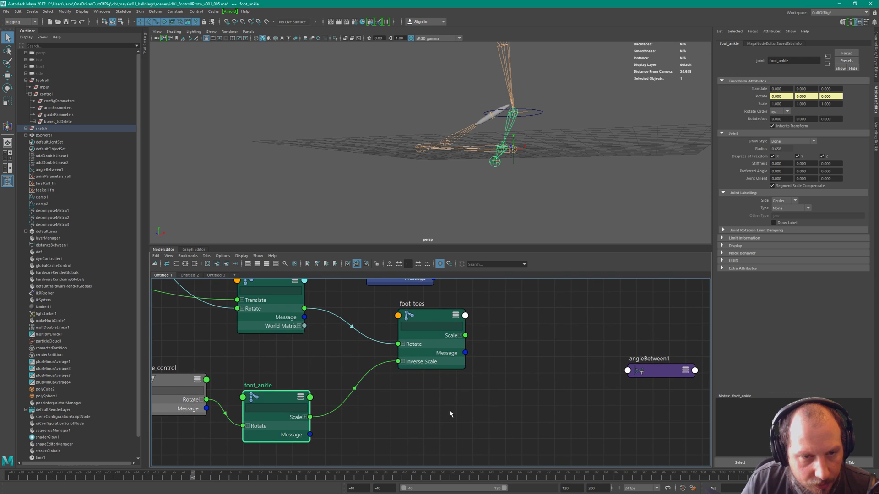
{"action": "left_click", "coordinate": [424, 316]}
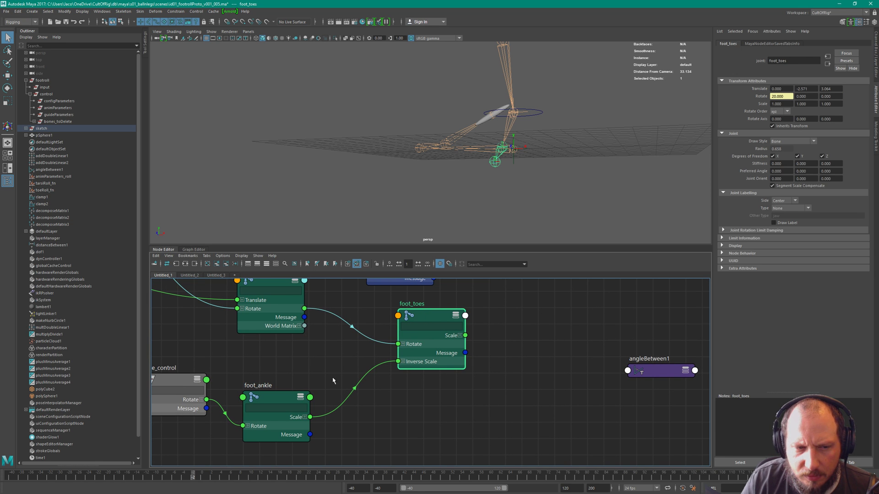
Shift ankle_control slightly away from foot_ankle and place angleBetween1 directly above it.
{"action": "middle_click_drag", "start_coordinate": [381, 343], "coordinate": [444, 388], "text": "alt"}
{"action": "right_click_drag", "start_coordinate": [444, 389], "coordinate": [343, 397], "text": "alt"}
{"action": "left_click_drag", "start_coordinate": [316, 411], "coordinate": [307, 436]}
{"action": "left_click", "coordinate": [609, 404]}
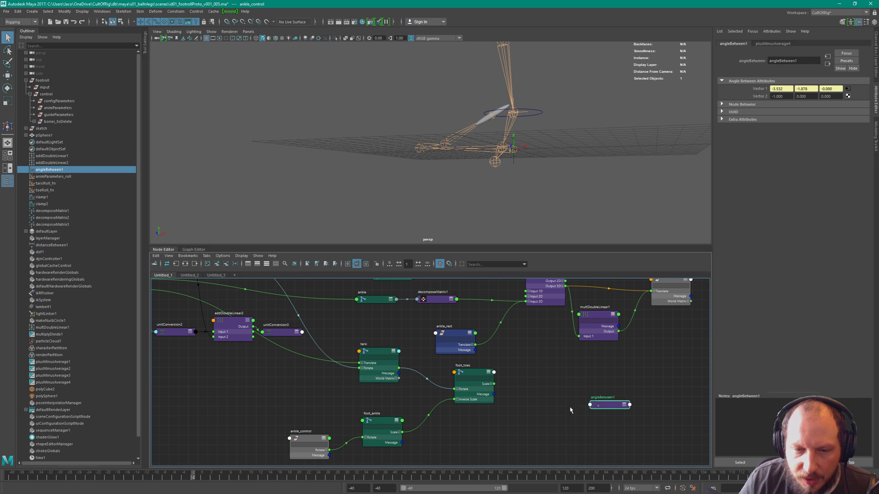
{"action": "left_click_drag", "start_coordinate": [609, 405], "coordinate": [302, 414]}
{"action": "middle_click_drag", "start_coordinate": [375, 382], "coordinate": [443, 287], "text": "alt"}
{"action": "right_click_drag", "start_coordinate": [443, 287], "coordinate": [500, 404], "text": "alt"}
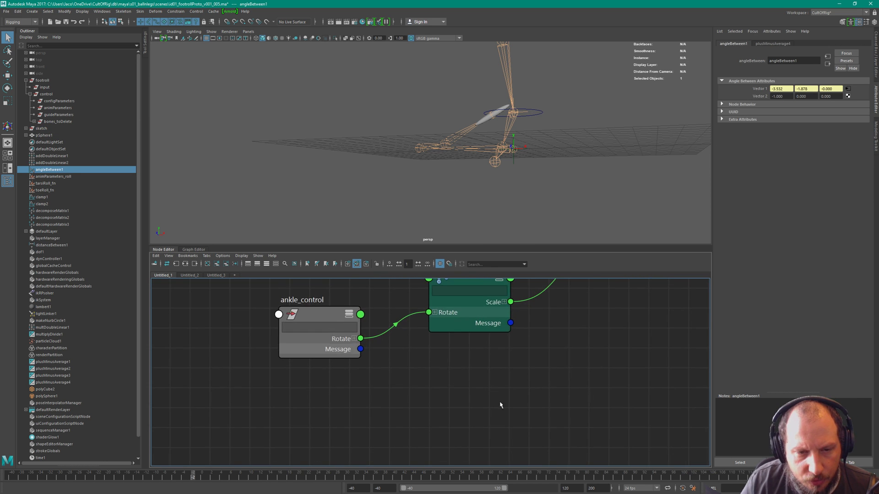
{"action": "middle_click_drag", "start_coordinate": [340, 288], "coordinate": [373, 357], "text": "alt"}
{"action": "left_click_drag", "start_coordinate": [352, 341], "coordinate": [356, 342]}
Expand the Rotate attributes of foot_ankle and ankle_control into X, Y and Z, and align angleBetween1 with ankle_control.
{"action": "left_click", "coordinate": [469, 381]}
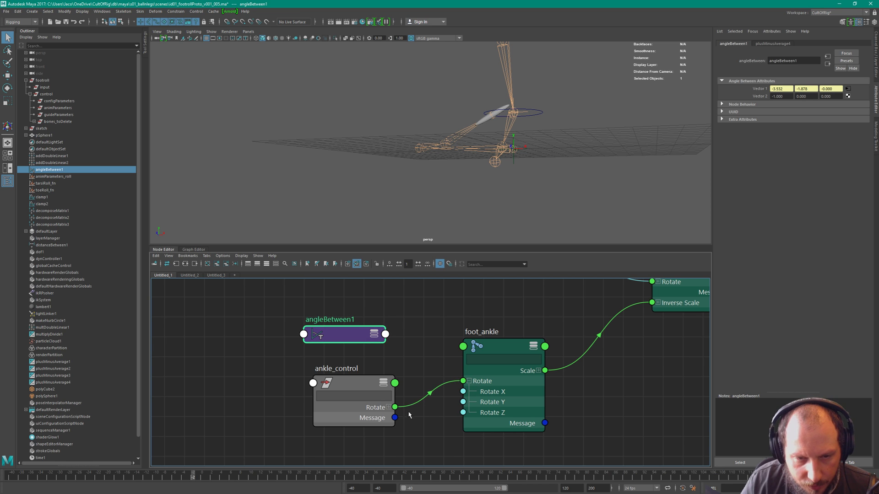
{"action": "left_click", "coordinate": [389, 407]}
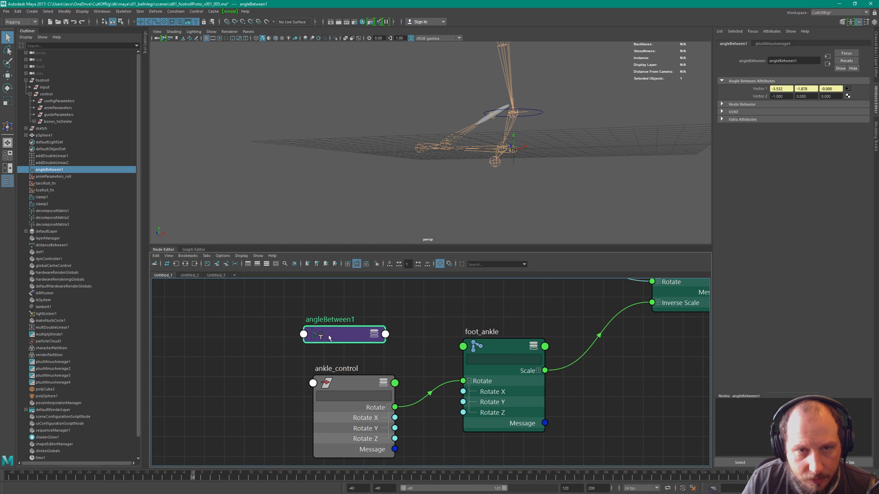
{"action": "left_click_drag", "start_coordinate": [329, 337], "coordinate": [337, 339]}
Orbit around the leg and scrub the timeline forward to review the foot roll pose from an angle.
{"action": "scroll", "coordinate": [484, 164], "scroll_direction": "down", "scroll_amount": 2}
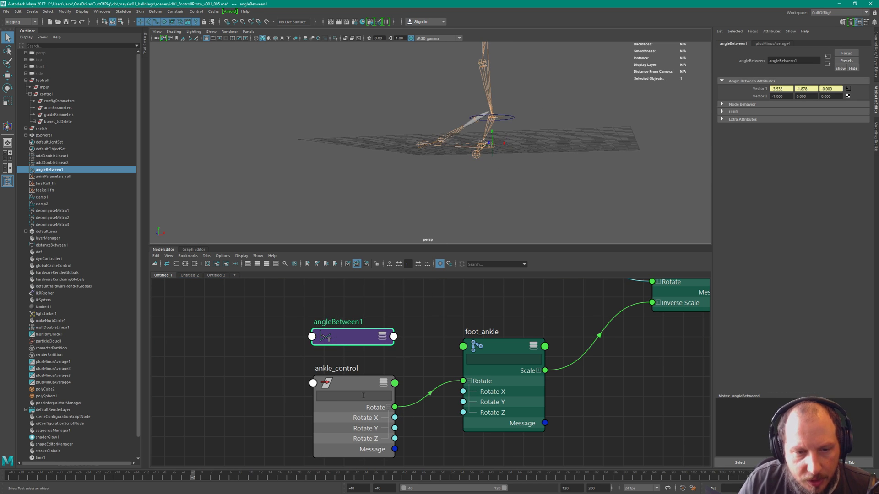
{"action": "left_click_drag", "start_coordinate": [511, 168], "coordinate": [454, 156], "text": "alt"}
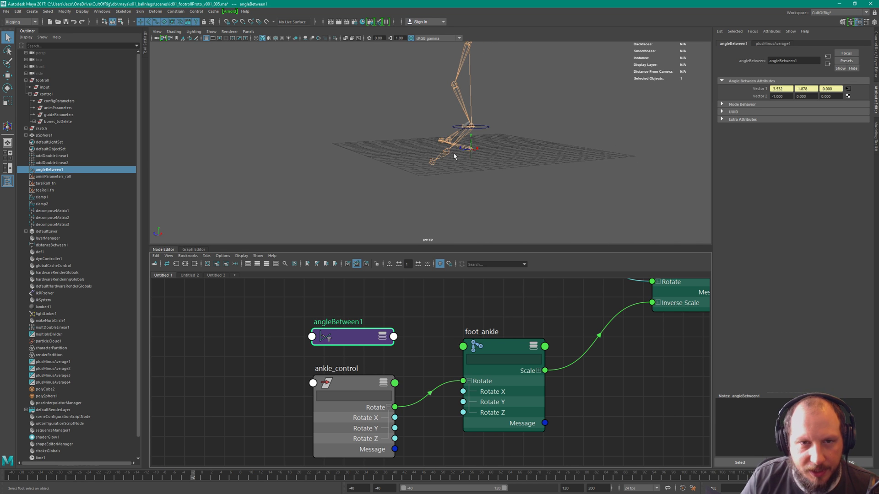
{"action": "left_click_drag", "start_coordinate": [509, 151], "coordinate": [496, 187], "text": "alt"}
{"action": "left_click_drag", "start_coordinate": [194, 478], "coordinate": [237, 476]}
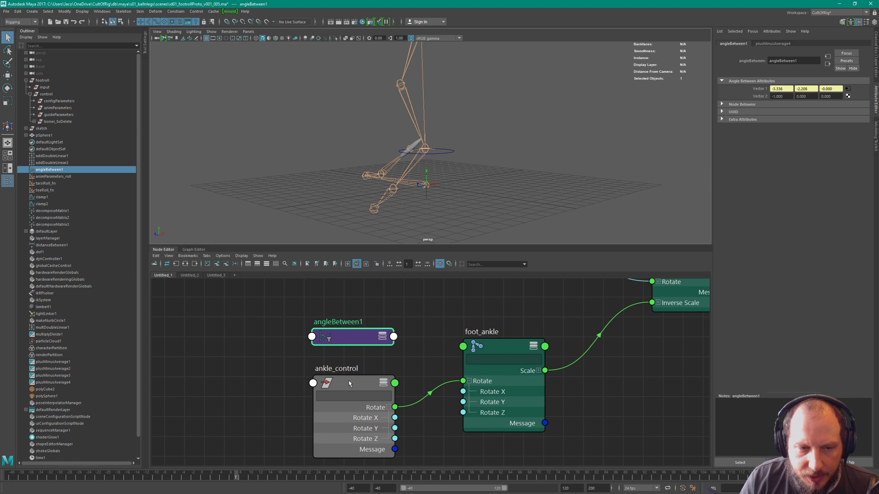
Select ankle_control, test-rotate it on separate axes with the Rotate tool and undo each rotation.
{"action": "left_click_drag", "start_coordinate": [349, 384], "coordinate": [342, 376]}
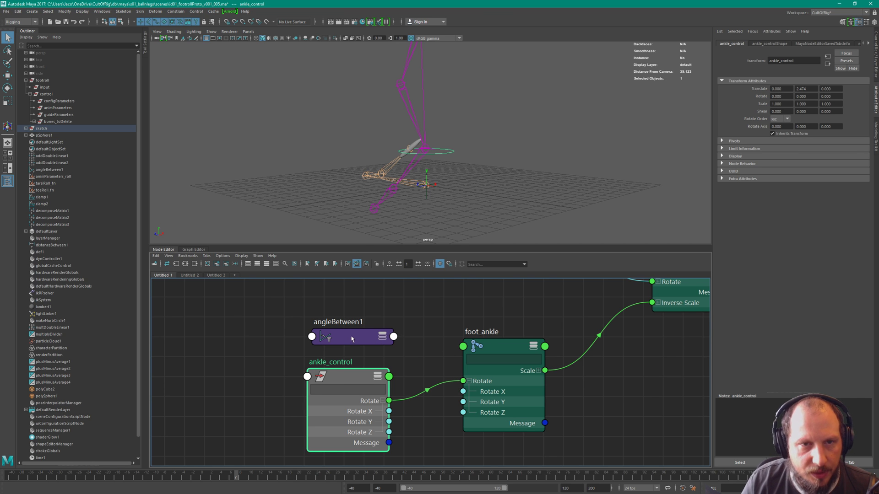
{"action": "key", "text": "e"}
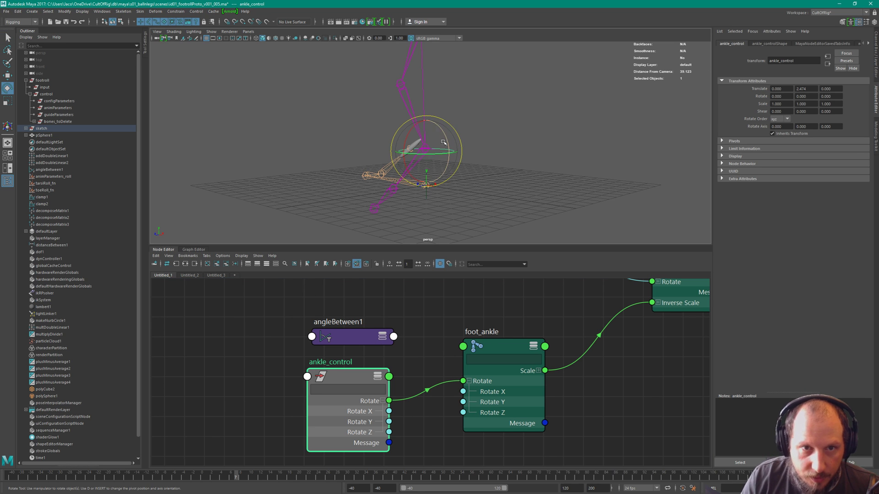
{"action": "left_click_drag", "start_coordinate": [444, 136], "coordinate": [495, 147]}
{"action": "key", "text": "ctrl+z"}
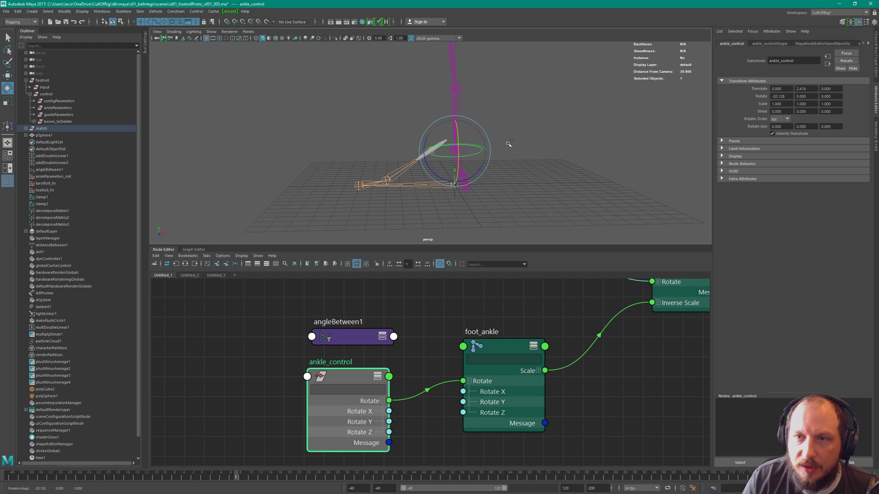
{"action": "key", "text": "ctrl+z"}
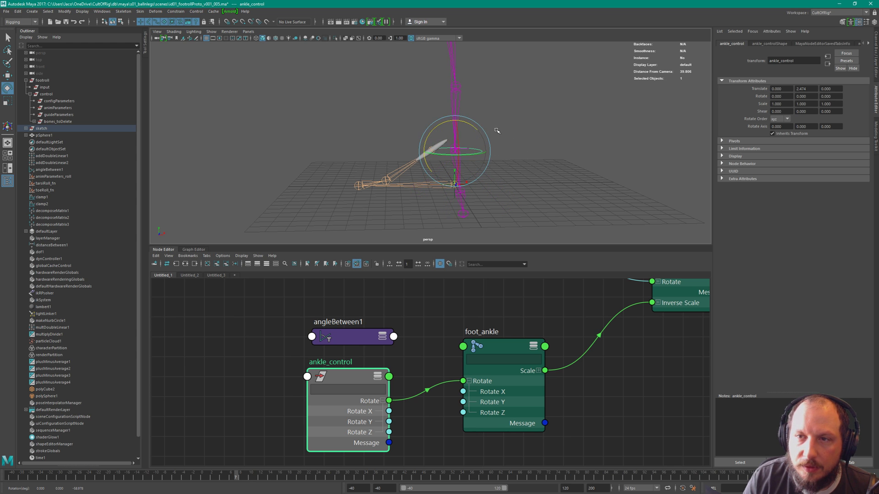
{"action": "left_click_drag", "start_coordinate": [497, 133], "coordinate": [467, 149], "text": "alt"}
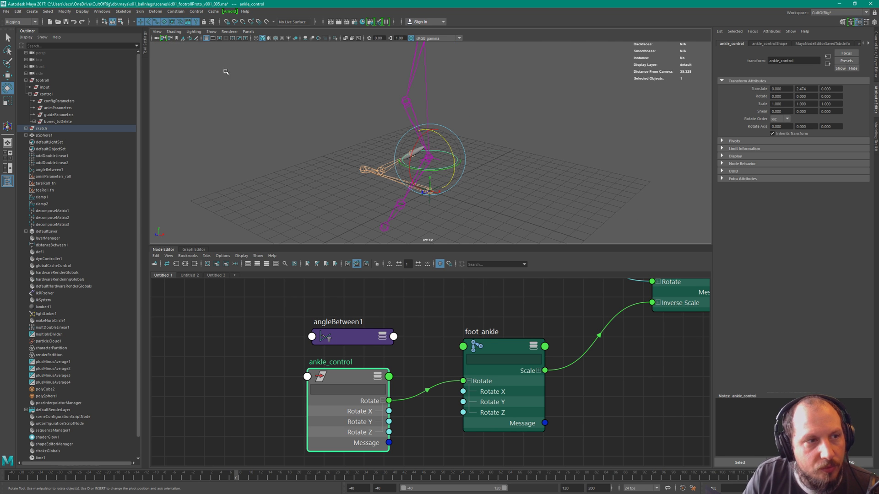
Open the Rotate tool's settings, undo a test rotation in Object mode, and set the axis orientation to Gimbal.
{"action": "left_click", "coordinate": [145, 47]}
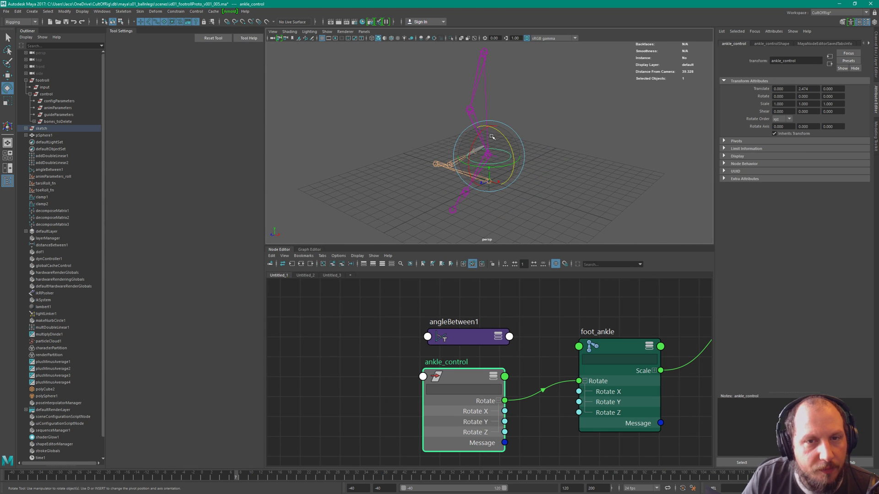
{"action": "left_click", "coordinate": [556, 170]}
{"action": "left_click", "coordinate": [506, 160]}
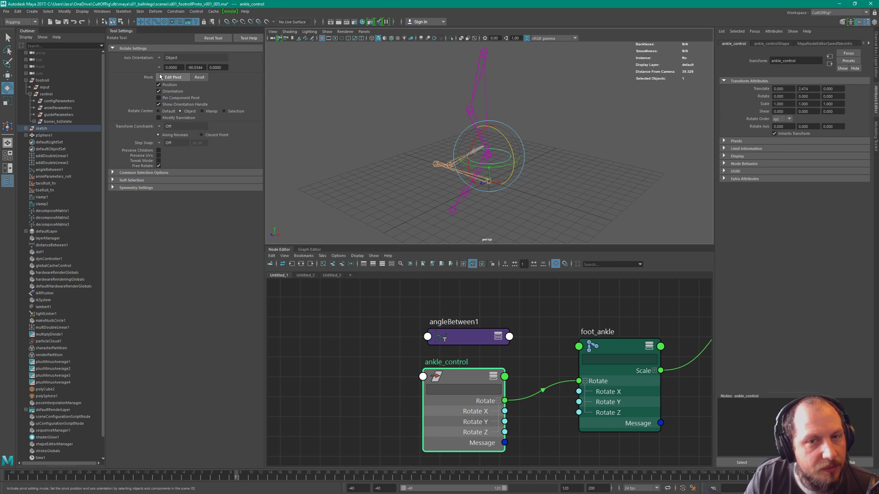
{"action": "left_click_drag", "start_coordinate": [488, 152], "coordinate": [495, 138]}
{"action": "key", "text": "ctrl+z"}
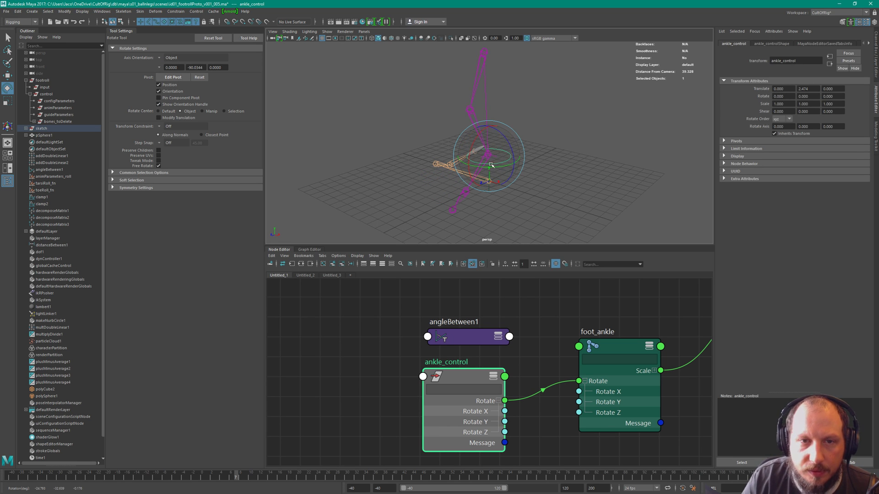
{"action": "left_click", "coordinate": [161, 59]}
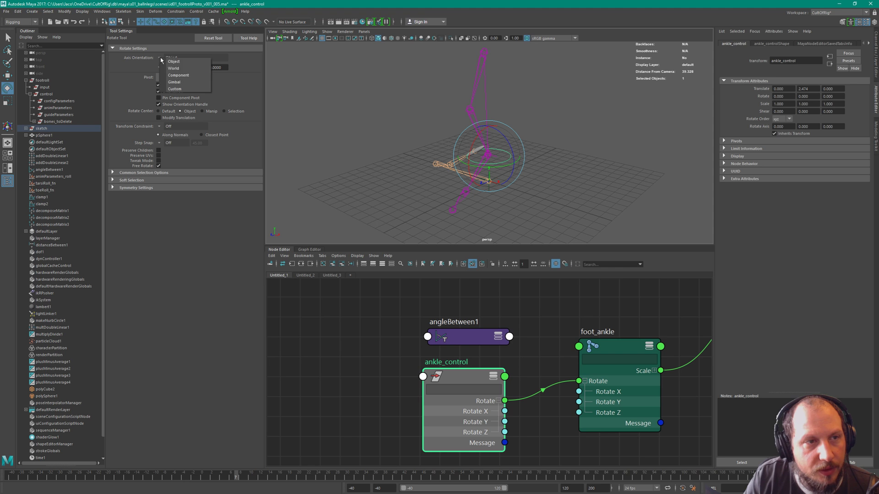
{"action": "left_click", "coordinate": [174, 82]}
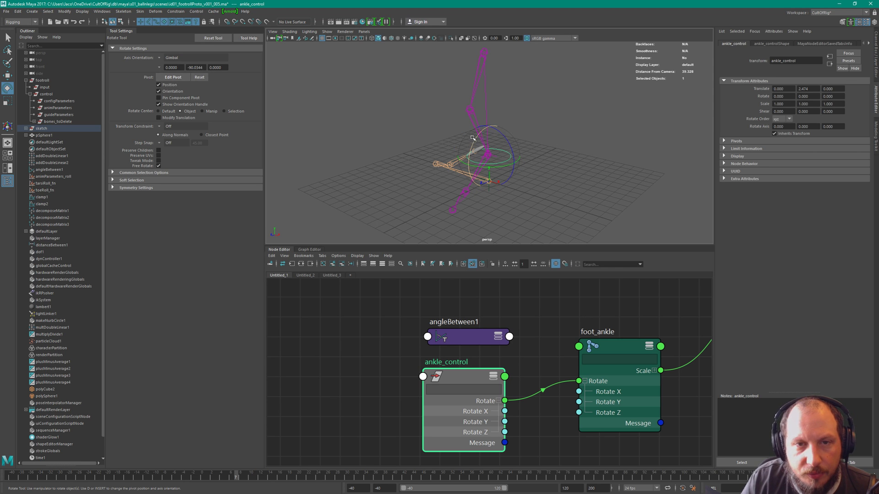
Test-rotate ankle_control about X in Gimbal mode, undoing each attempt, and rotate it about Z to about -44 degrees.
{"action": "left_click_drag", "start_coordinate": [483, 132], "coordinate": [483, 145]}
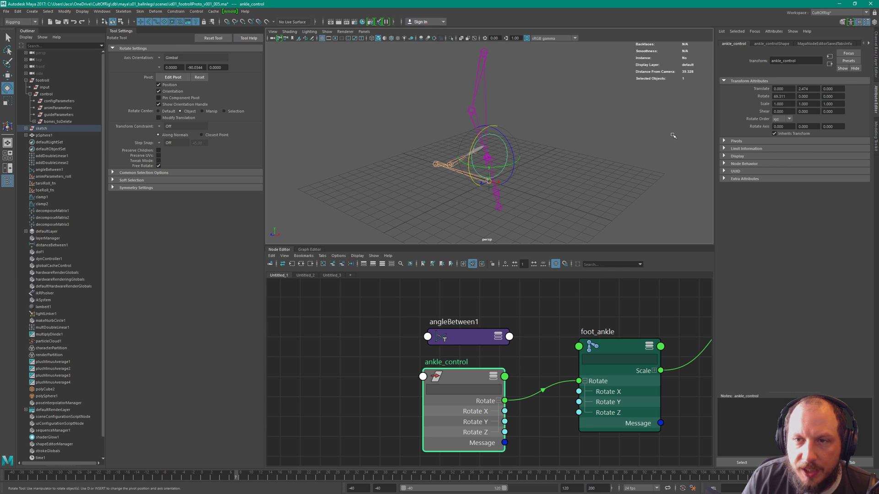
{"action": "key", "text": "ctrl+z"}
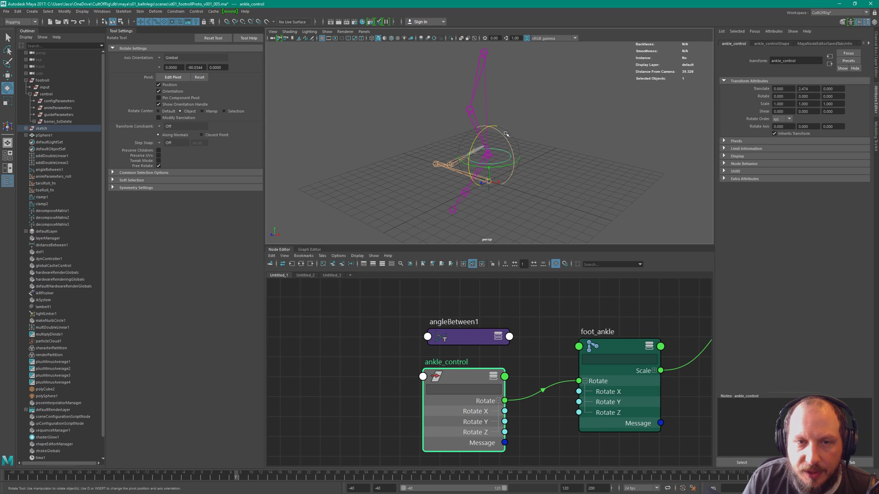
{"action": "left_click_drag", "start_coordinate": [471, 148], "coordinate": [474, 174]}
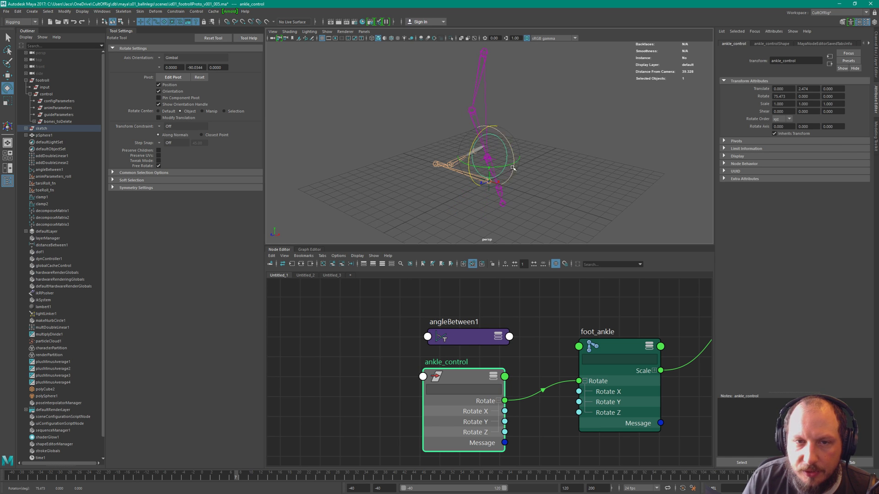
{"action": "left_click_drag", "start_coordinate": [524, 155], "coordinate": [493, 140], "text": "alt"}
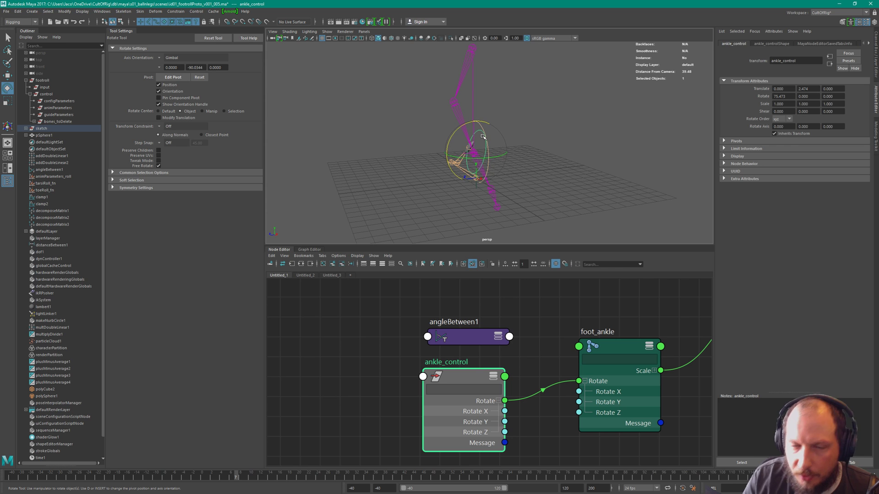
{"action": "key", "text": "ctrl+z"}
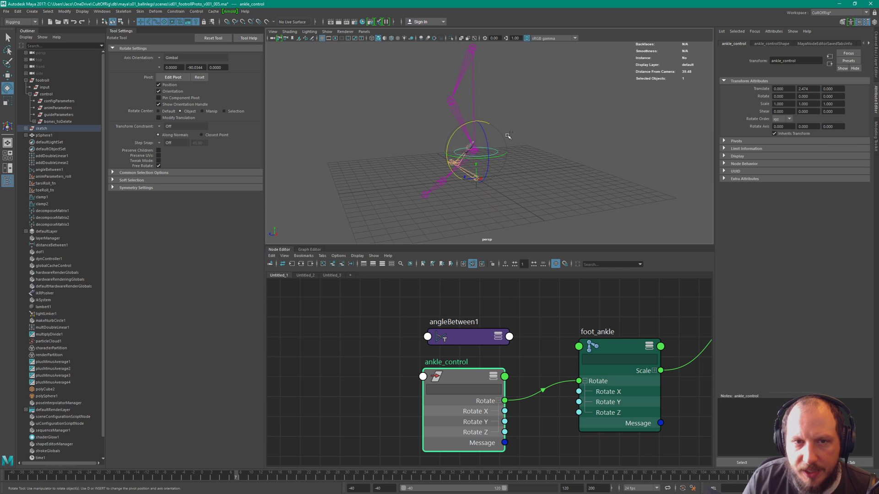
{"action": "left_click_drag", "start_coordinate": [484, 132], "coordinate": [487, 152]}
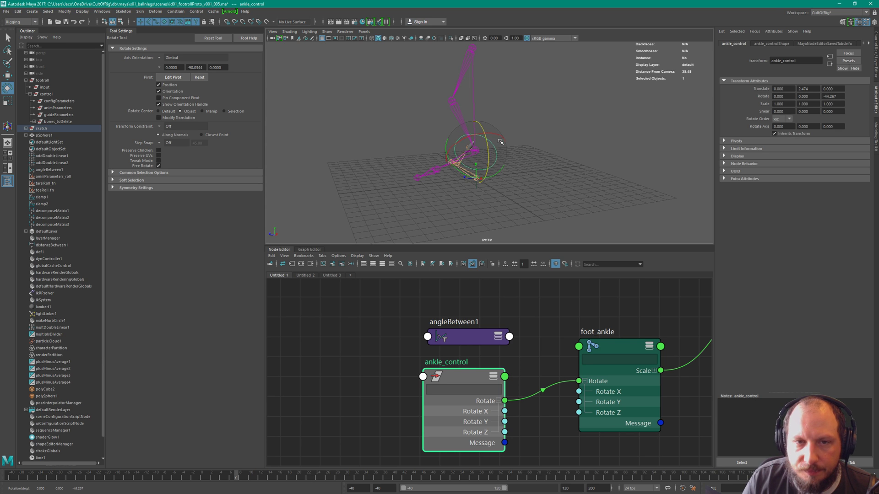
Undo the last rotation of ankle_control, and compare its attributes with those of angleBetween1.
{"action": "key", "text": "ctrl+z"}
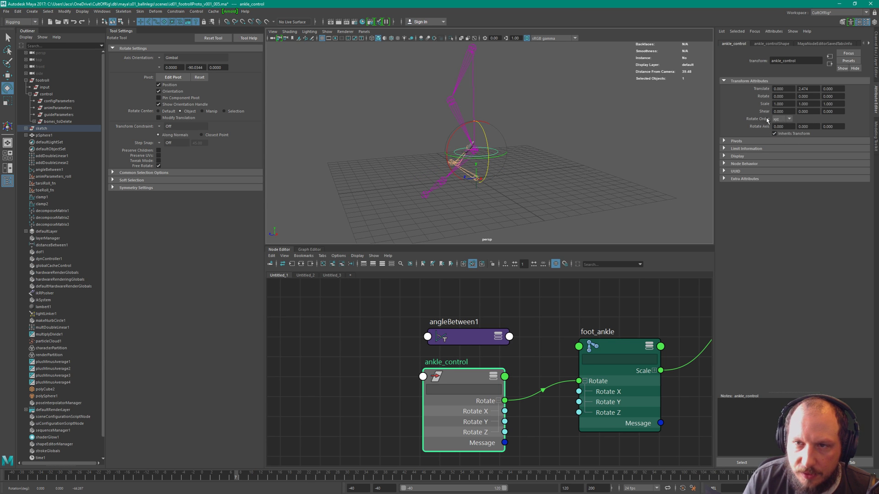
{"action": "left_click_drag", "start_coordinate": [501, 140], "coordinate": [468, 156], "text": "alt"}
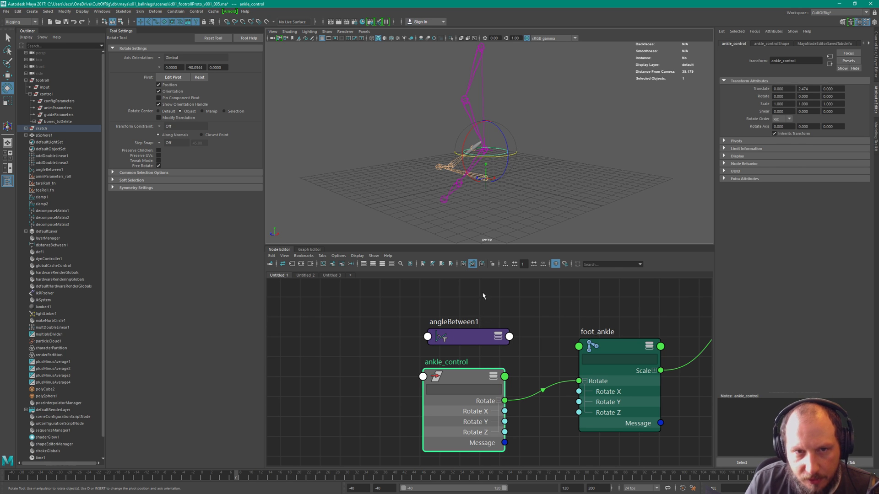
{"action": "left_click", "coordinate": [450, 330]}
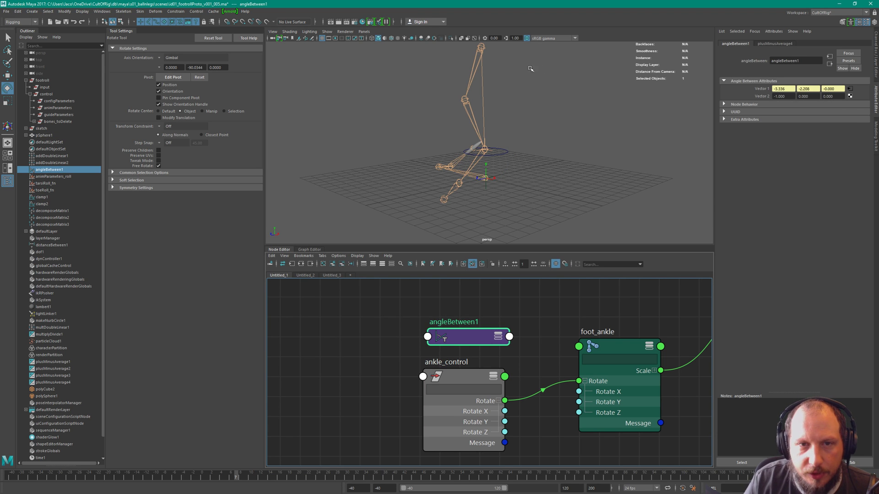
{"action": "left_click", "coordinate": [507, 154]}
{"action": "left_click", "coordinate": [516, 155]}
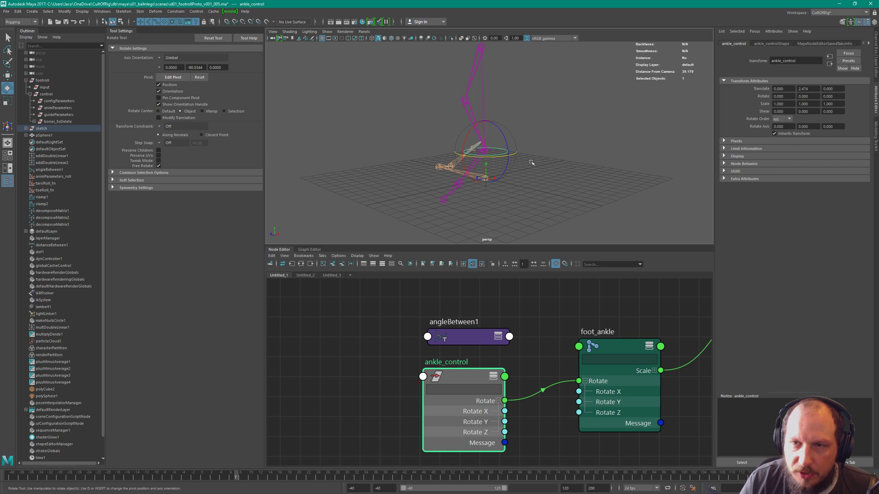
Orbit around the ankle to examine ankle_control's rotation axes from several angles, and select angleBetween1.
{"action": "left_click_drag", "start_coordinate": [505, 130], "coordinate": [531, 146], "text": "alt"}
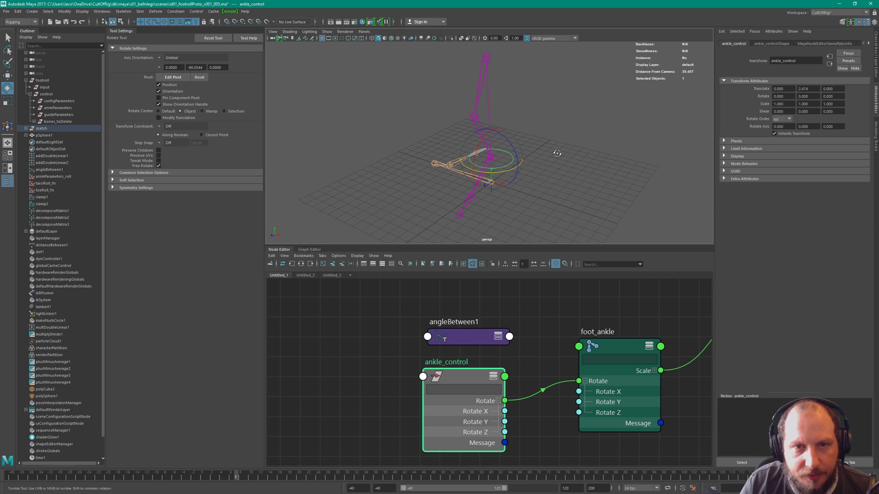
{"action": "right_click_drag", "start_coordinate": [557, 153], "coordinate": [550, 175], "text": "alt"}
{"action": "left_click_drag", "start_coordinate": [549, 174], "coordinate": [525, 139], "text": "alt"}
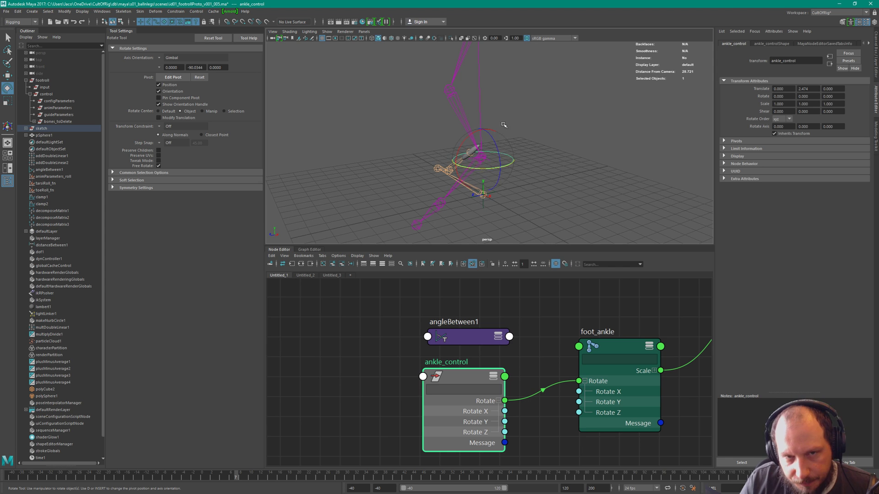
{"action": "left_click_drag", "start_coordinate": [504, 125], "coordinate": [534, 122], "text": "alt"}
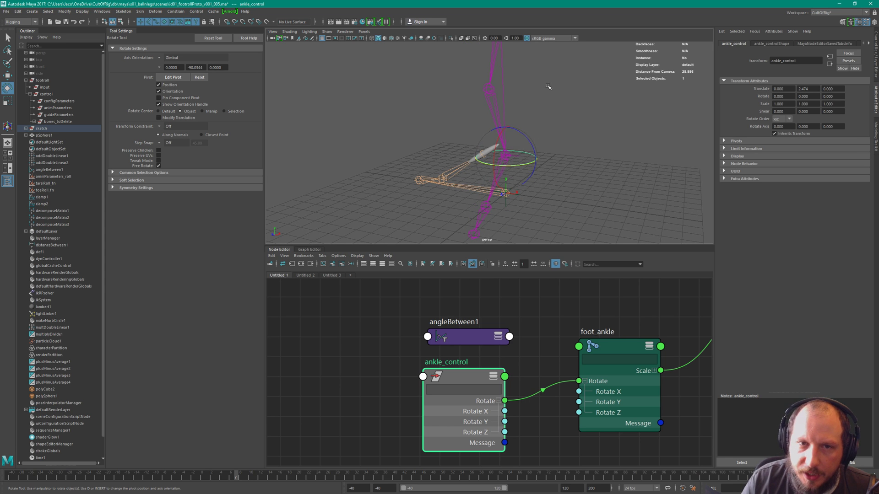
{"action": "left_click", "coordinate": [452, 338]}
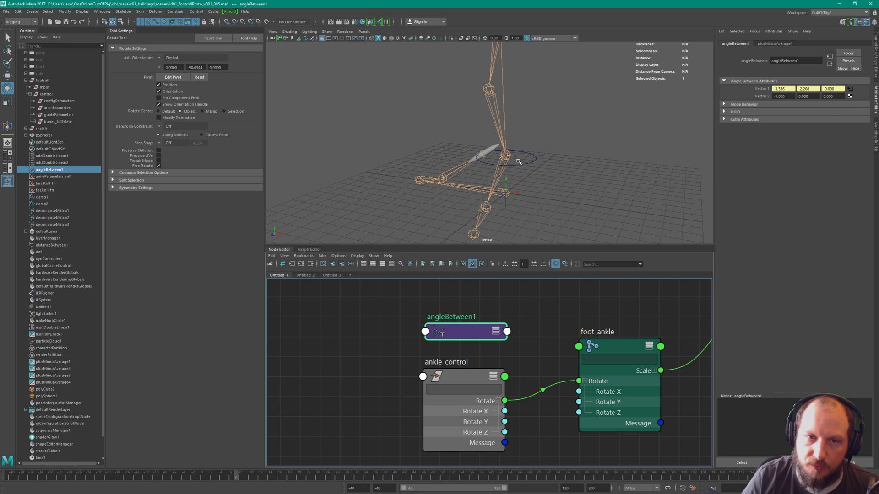
Examine the attributes of foot_ankle, angleBetween1 and ankle_control in the node network.
{"action": "left_click", "coordinate": [497, 175]}
{"action": "scroll", "coordinate": [628, 309], "scroll_direction": "down", "scroll_amount": 5}
{"action": "middle_click_drag", "start_coordinate": [634, 330], "coordinate": [542, 351], "text": "alt"}
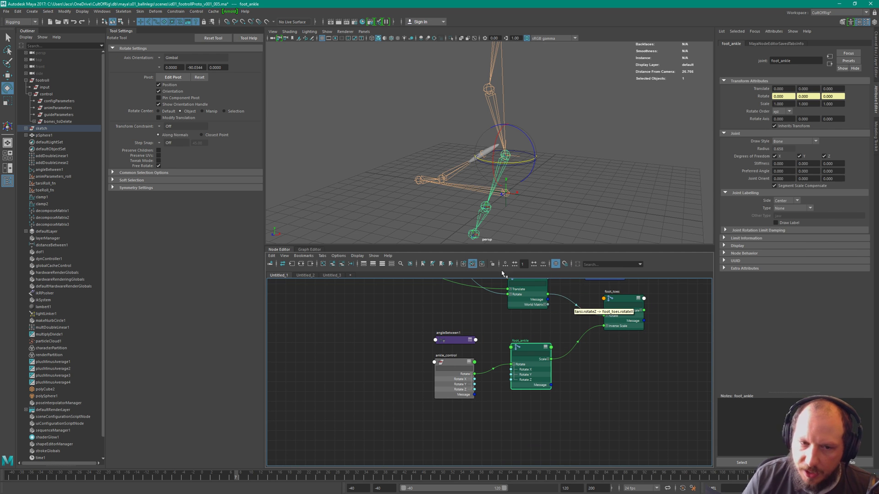
{"action": "left_click_drag", "start_coordinate": [433, 327], "coordinate": [490, 344]}
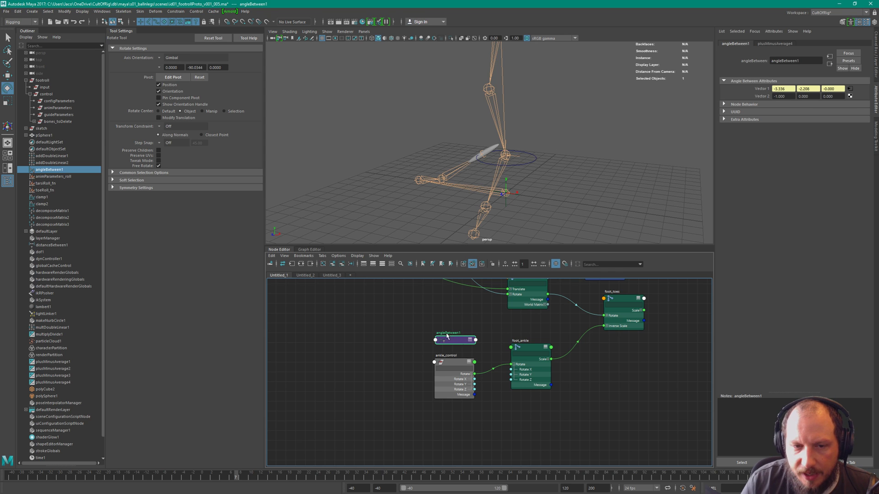
{"action": "left_click_drag", "start_coordinate": [447, 336], "coordinate": [450, 343]}
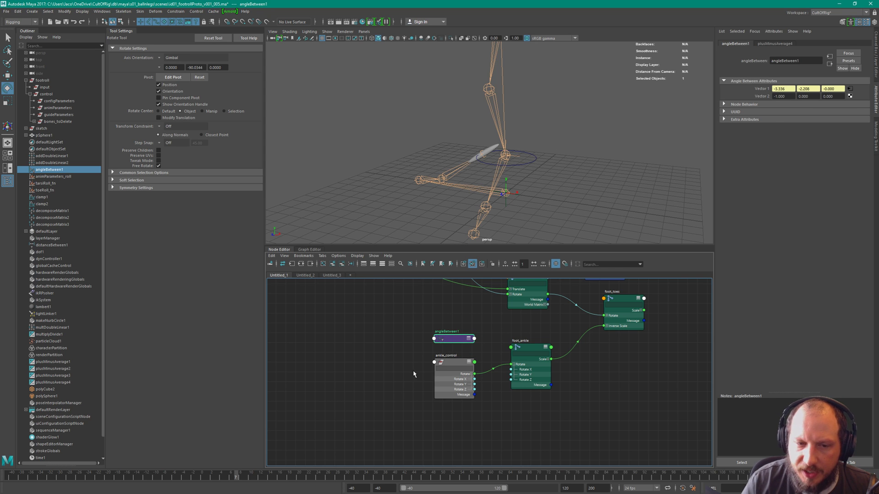
{"action": "left_click", "coordinate": [446, 364]}
{"action": "left_click", "coordinate": [514, 334]}
{"action": "left_click_drag", "start_coordinate": [533, 324], "coordinate": [532, 345]}
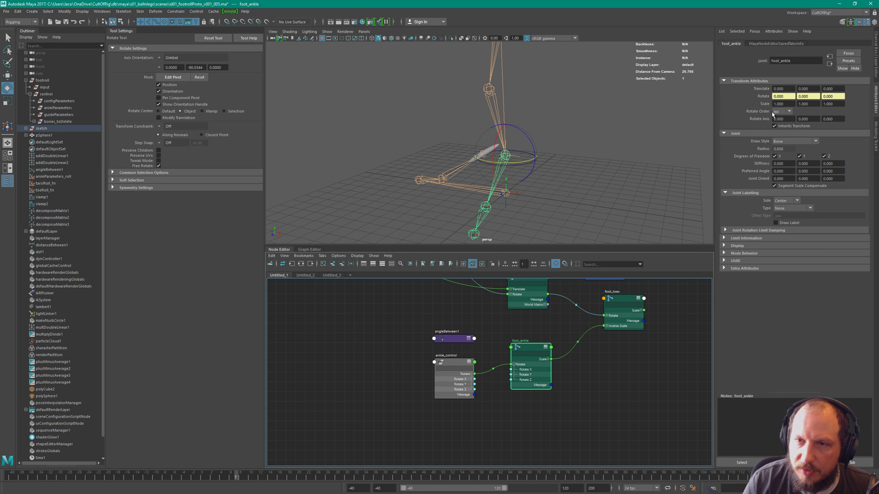
Move the ankle_control and angleBetween1 nodes away from foot_ankle to make room for a new node.
{"action": "scroll", "coordinate": [442, 312], "scroll_direction": "up", "scroll_amount": 2}
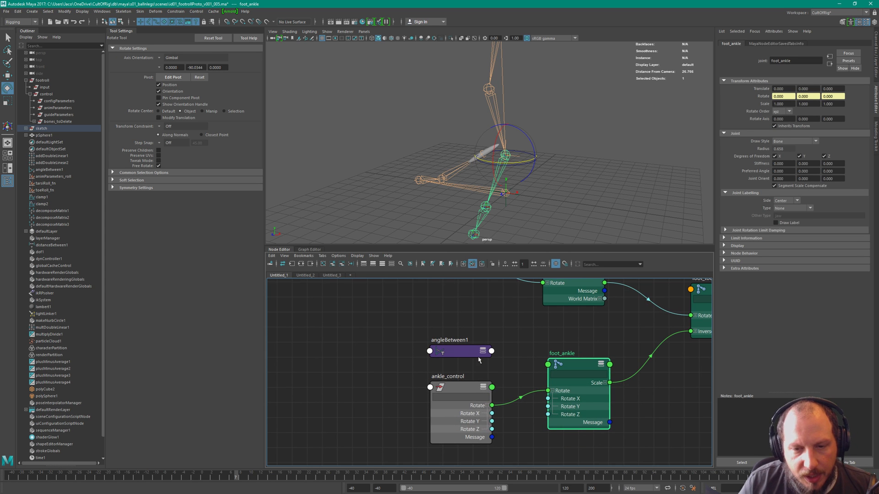
{"action": "left_click_drag", "start_coordinate": [459, 387], "coordinate": [407, 388]}
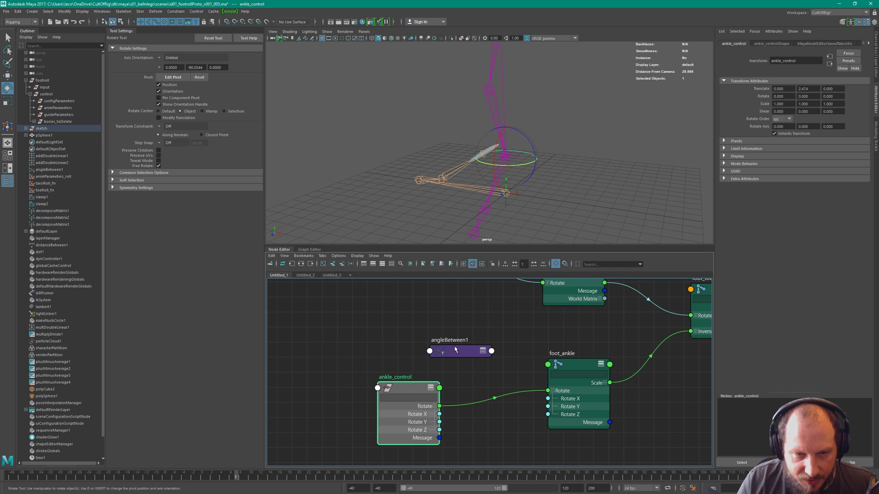
{"action": "left_click_drag", "start_coordinate": [455, 348], "coordinate": [405, 338]}
{"action": "left_click", "coordinate": [496, 322]}
{"action": "key", "text": "Tab"}
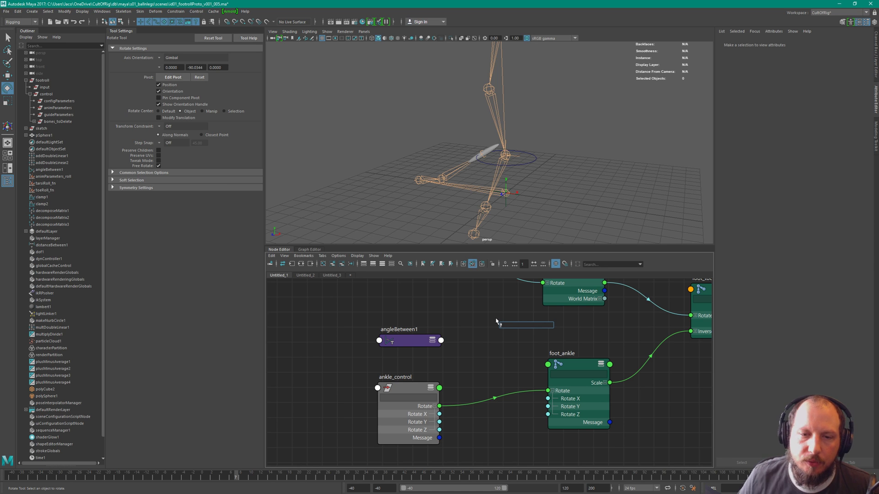
{"action": "left_click", "coordinate": [499, 345]}
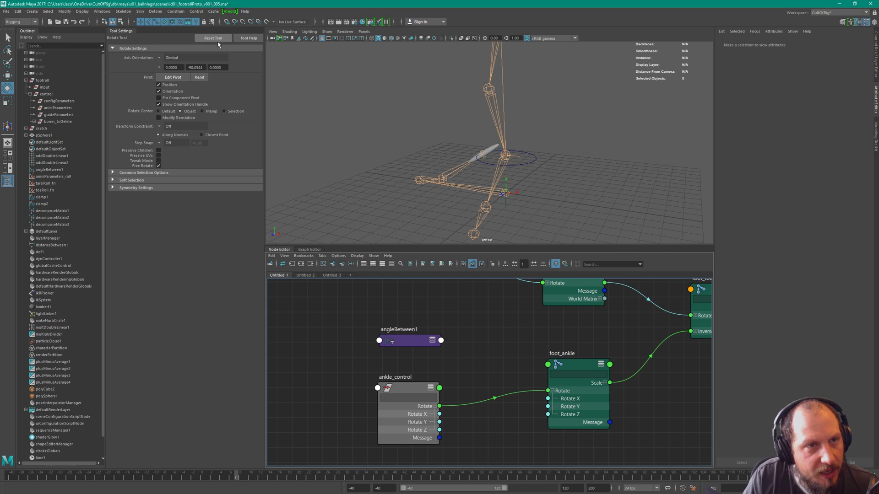
Close the tool settings and spread foot_ankle further apart from the angleBetween1 and ankle_control nodes.
{"action": "double_click", "coordinate": [123, 32]}
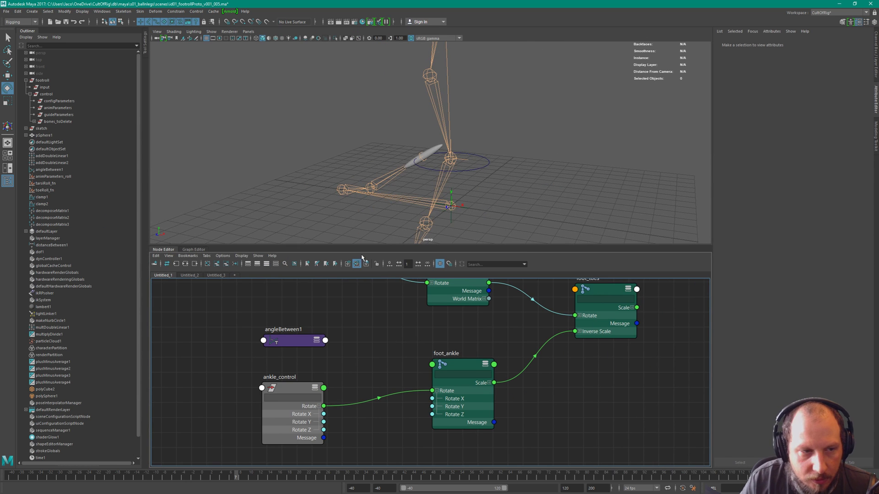
{"action": "scroll", "coordinate": [409, 346], "scroll_direction": "down", "scroll_amount": 3}
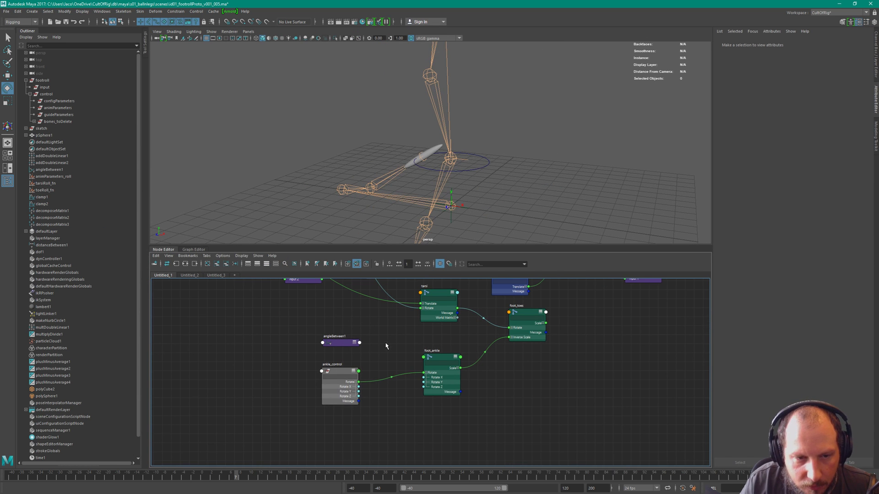
{"action": "left_click_drag", "start_coordinate": [455, 358], "coordinate": [462, 347]}
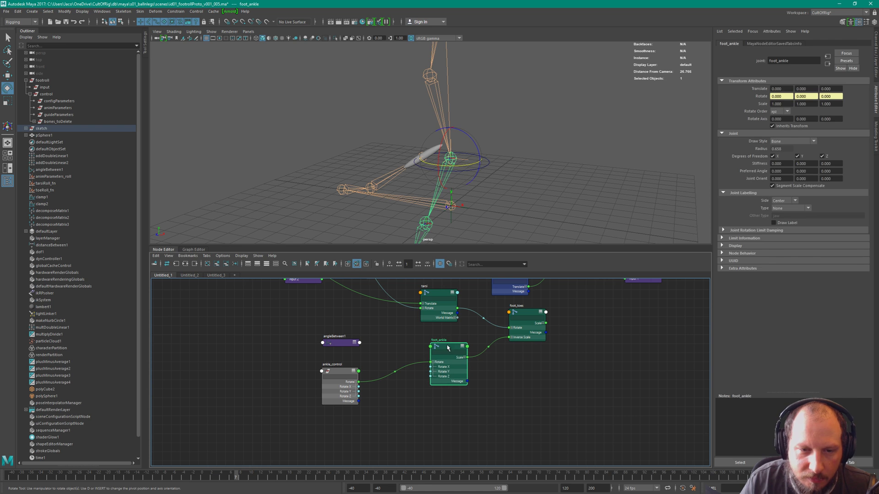
{"action": "left_click_drag", "start_coordinate": [319, 346], "coordinate": [250, 339]}
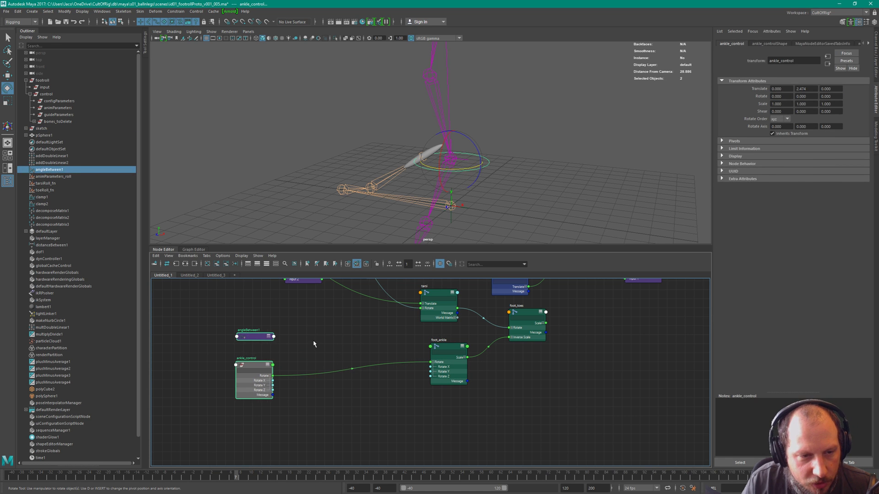
{"action": "left_click", "coordinate": [351, 416]}
{"action": "key", "text": "Tab"}
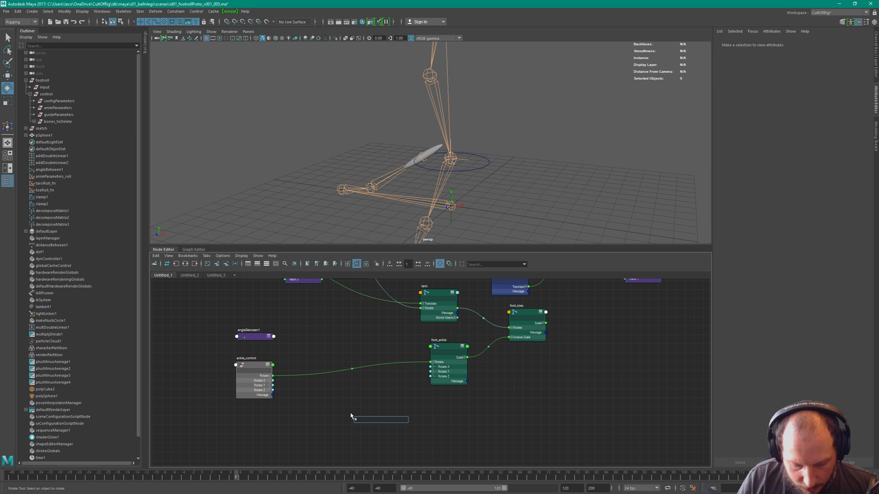
{"action": "type", "text": "plusMinusAverage"}
{"action": "key", "text": "Down"}
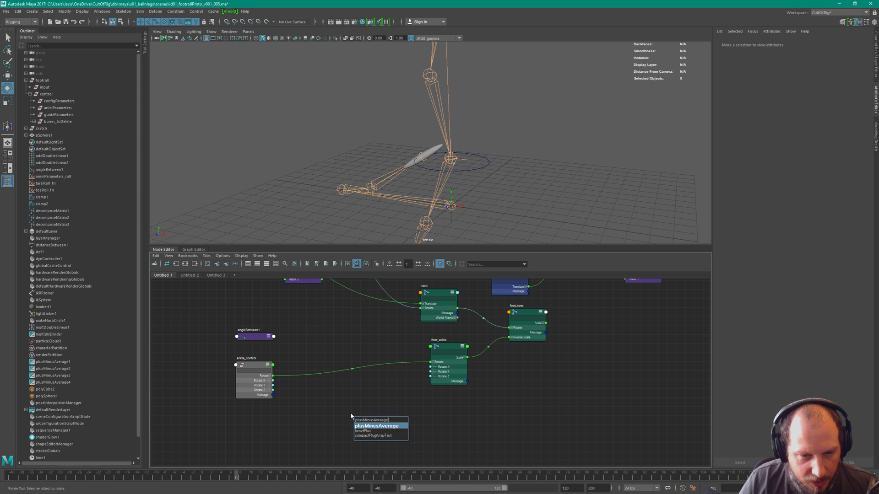
{"action": "key", "text": "Return"}
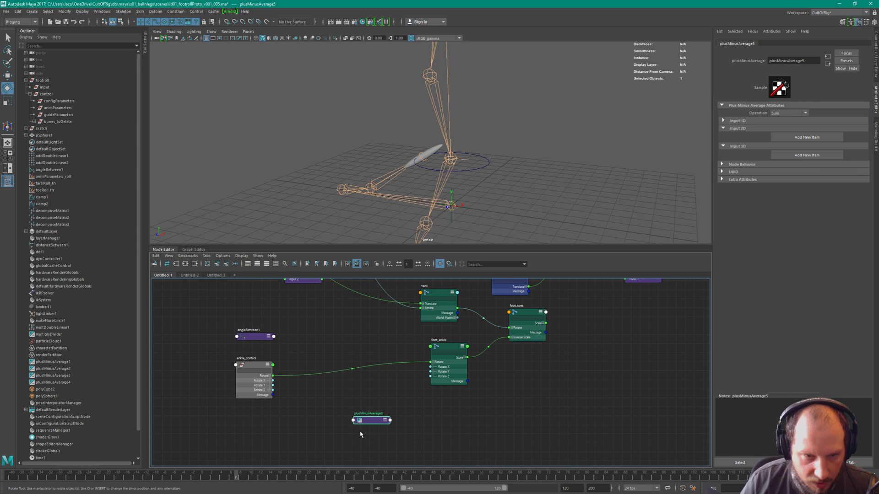
{"action": "key", "text": "Delete"}
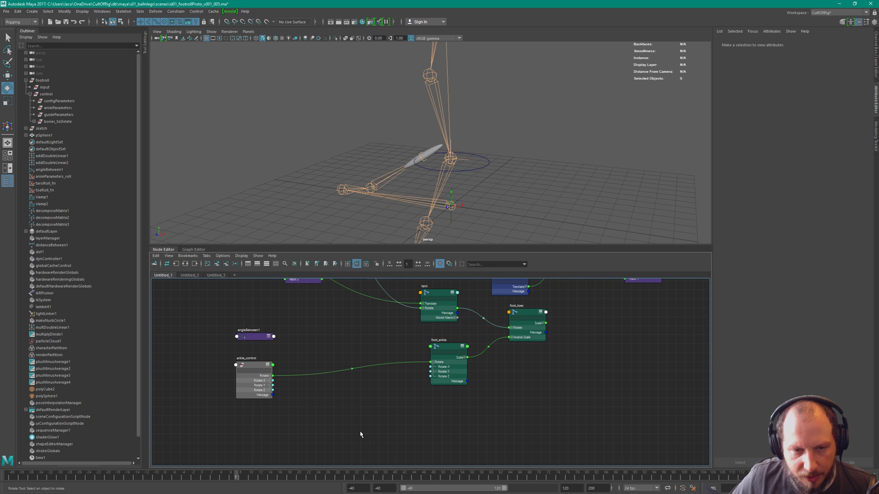
Create an animBlendNodeAdditiveDA node below the ankle nodes and check its Interpolate Mode options.
{"action": "key", "text": "Tab"}
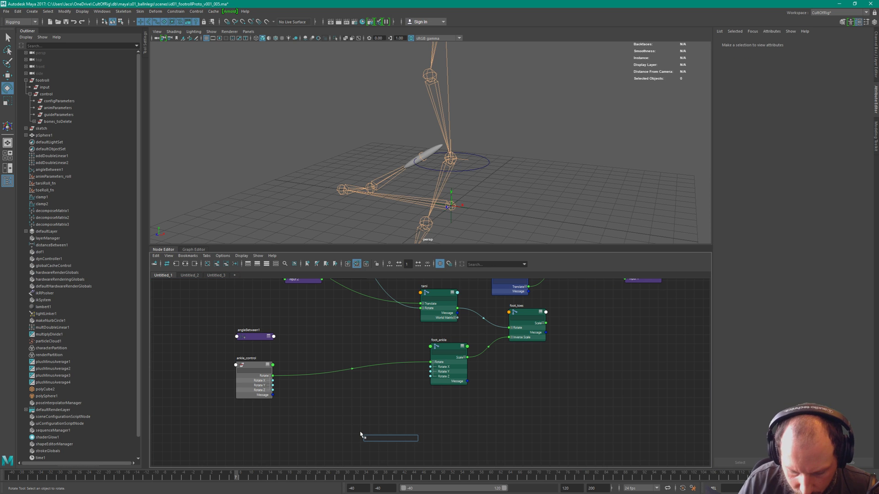
{"action": "type", "text": "blend"}
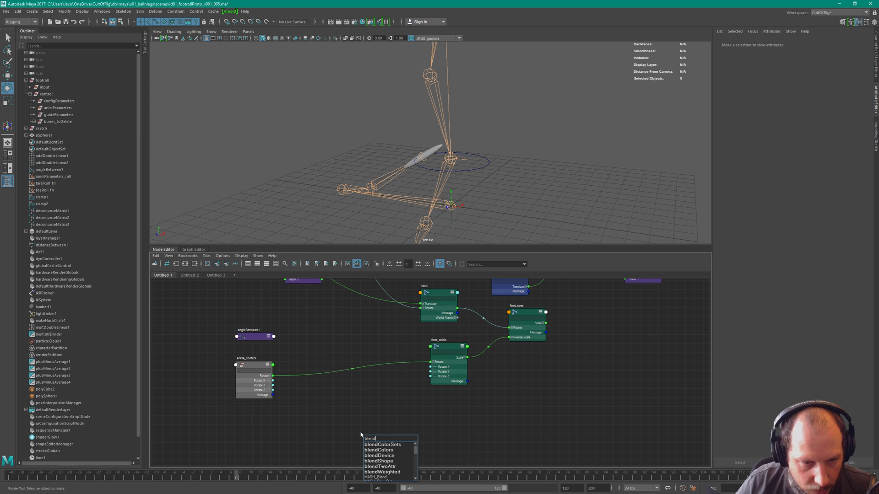
{"action": "scroll", "coordinate": [388, 463], "scroll_direction": "down", "scroll_amount": 2}
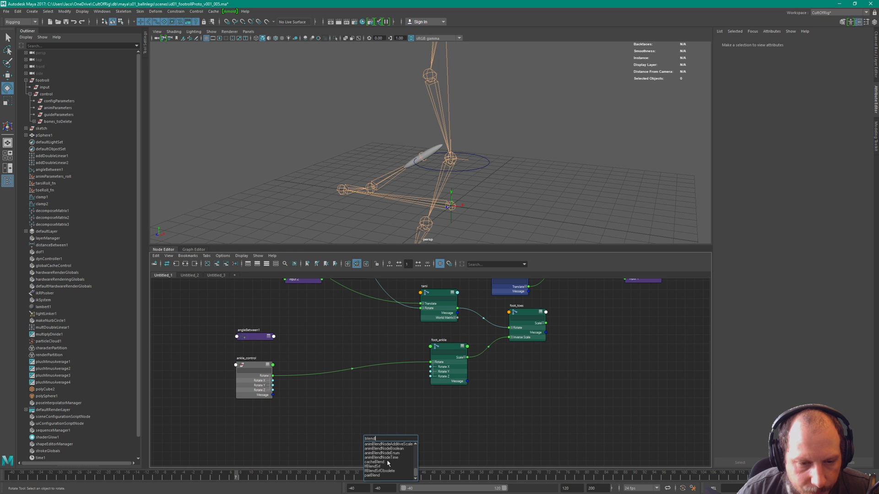
{"action": "scroll", "coordinate": [401, 467], "scroll_direction": "down", "scroll_amount": 1}
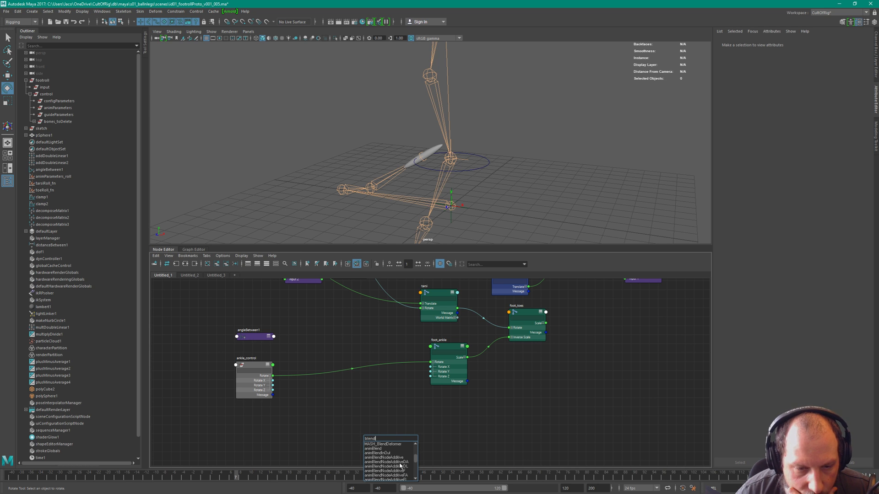
{"action": "left_click", "coordinate": [399, 462]}
{"action": "key", "text": "Return"}
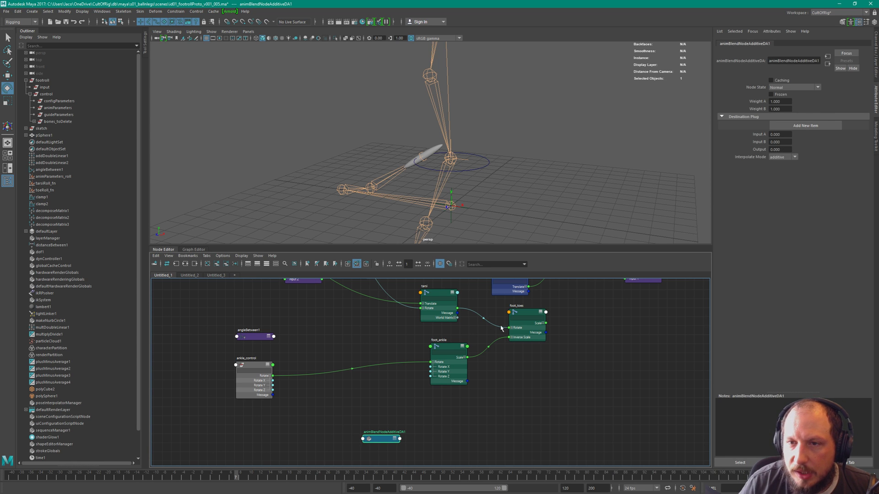
{"action": "left_click", "coordinate": [781, 158]}
{"action": "left_click", "coordinate": [804, 175]}
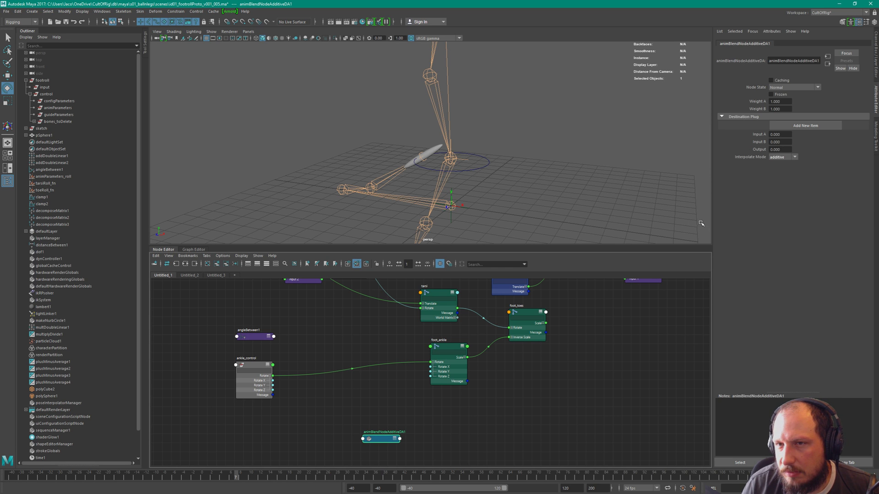
Expand the animBlendNodeAdditiveDA1 node to show its attributes, and place it between ankle_control and foot_ankle.
{"action": "key", "text": "2"}
{"action": "left_click_drag", "start_coordinate": [388, 440], "coordinate": [365, 398]}
{"action": "key", "text": "3"}
{"action": "right_click_drag", "start_coordinate": [366, 392], "coordinate": [412, 386], "text": "alt"}
{"action": "left_click_drag", "start_coordinate": [365, 393], "coordinate": [421, 387]}
{"action": "middle_click_drag", "start_coordinate": [422, 387], "coordinate": [482, 351], "text": "alt"}
{"action": "right_click_drag", "start_coordinate": [482, 351], "coordinate": [366, 348], "text": "alt"}
{"action": "left_click_drag", "start_coordinate": [492, 353], "coordinate": [433, 344]}
{"action": "right_click_drag", "start_coordinate": [429, 326], "coordinate": [462, 319], "text": "alt"}
{"action": "middle_click_drag", "start_coordinate": [462, 319], "coordinate": [490, 364], "text": "alt"}
Expand the angleBetween1 node to show its attributes, and place it directly below ankle_control.
{"action": "left_click", "coordinate": [333, 311]}
{"action": "key", "text": "2"}
{"action": "key", "text": "3"}
{"action": "left_click_drag", "start_coordinate": [333, 310], "coordinate": [335, 434]}
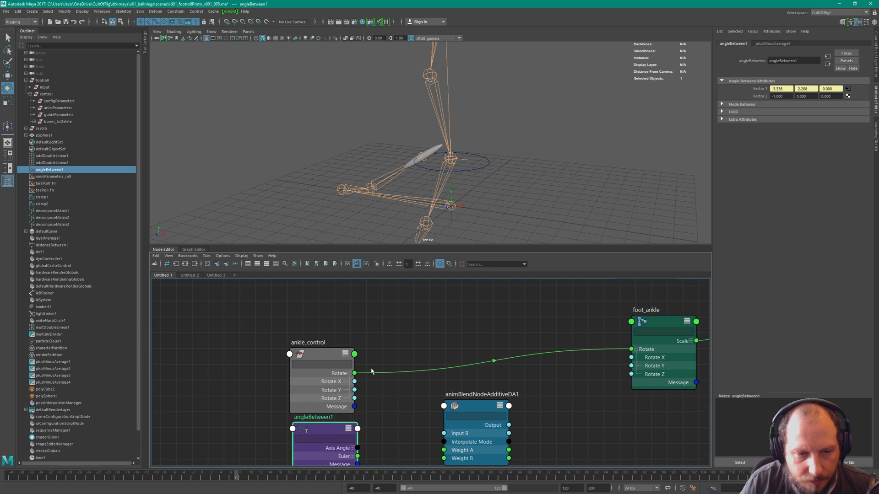
{"action": "middle_click_drag", "start_coordinate": [348, 399], "coordinate": [357, 334], "text": "alt"}
{"action": "mouse_move", "coordinate": [331, 361]}
{"action": "left_mouse_down"}
{"action": "mouse_move", "coordinate": [322, 367]}
{"action": "mouse_move", "coordinate": [351, 379]}
{"action": "mouse_move", "coordinate": [322, 375]}
{"action": "mouse_move", "coordinate": [327, 368]}
{"action": "left_mouse_up"}
Connect angleBetween1's Euler Z output to Input B of animBlendNodeAdditiveDA1, and select the blend node to check its values.
{"action": "left_click", "coordinate": [357, 391]}
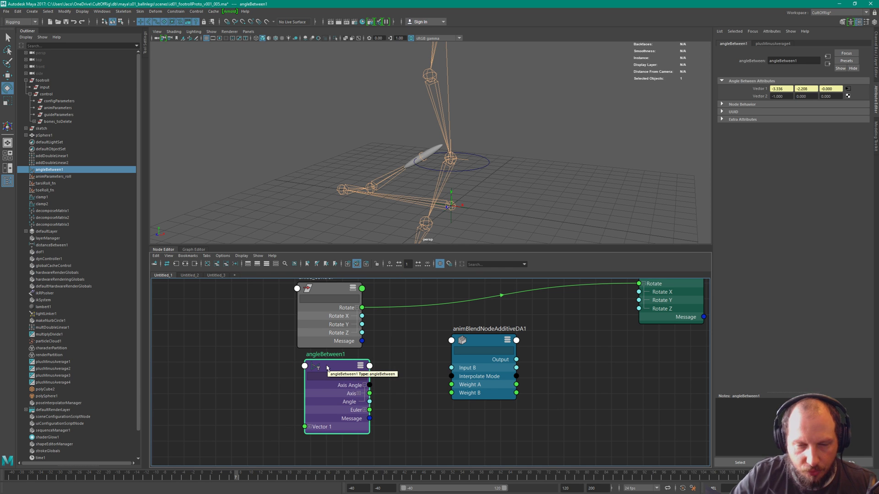
{"action": "left_click", "coordinate": [365, 409]}
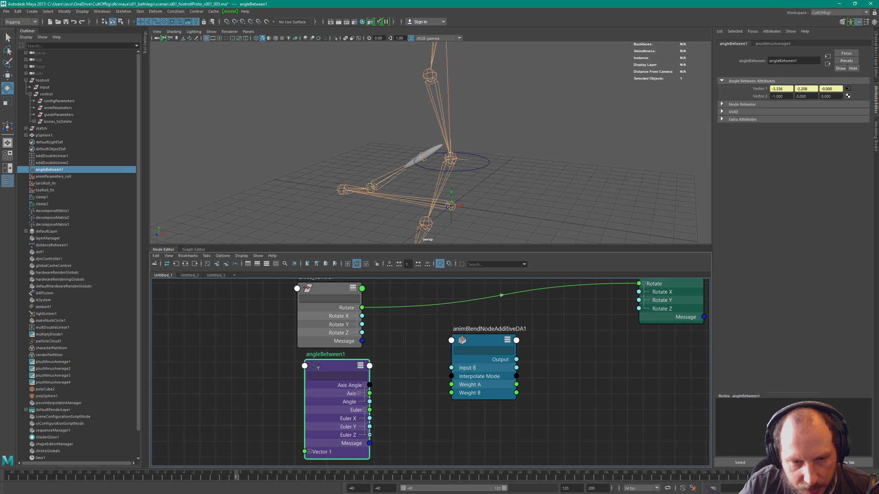
{"action": "left_click_drag", "start_coordinate": [370, 435], "coordinate": [451, 368]}
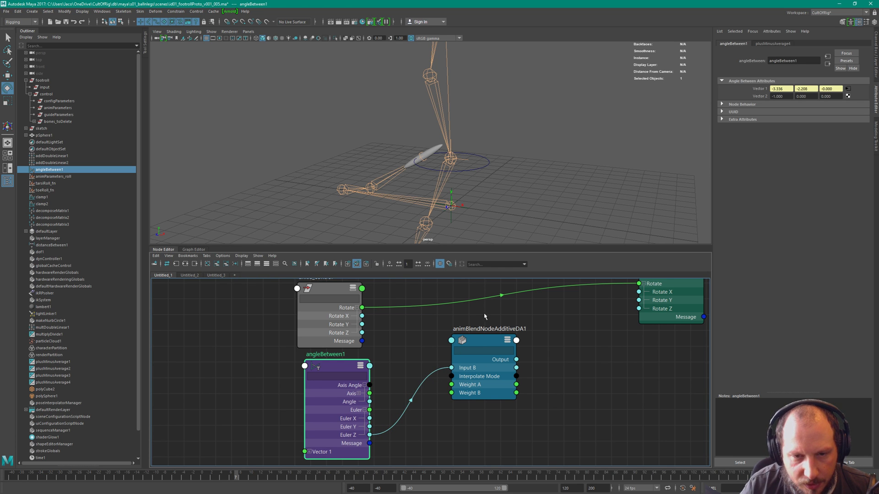
{"action": "left_click", "coordinate": [488, 333]}
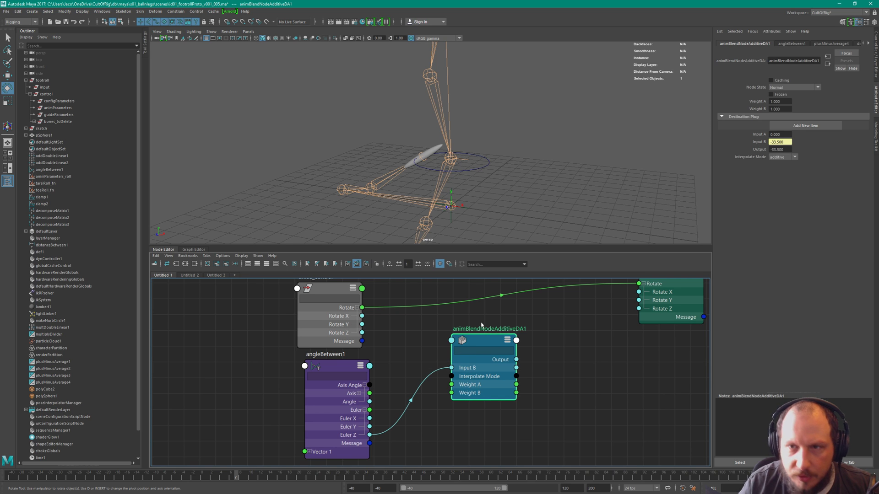
Show all attributes of animBlendNodeAdditiveDA1 and connect ankle_control's Rotate Z to its Input A.
{"action": "right_click", "coordinate": [477, 340]}
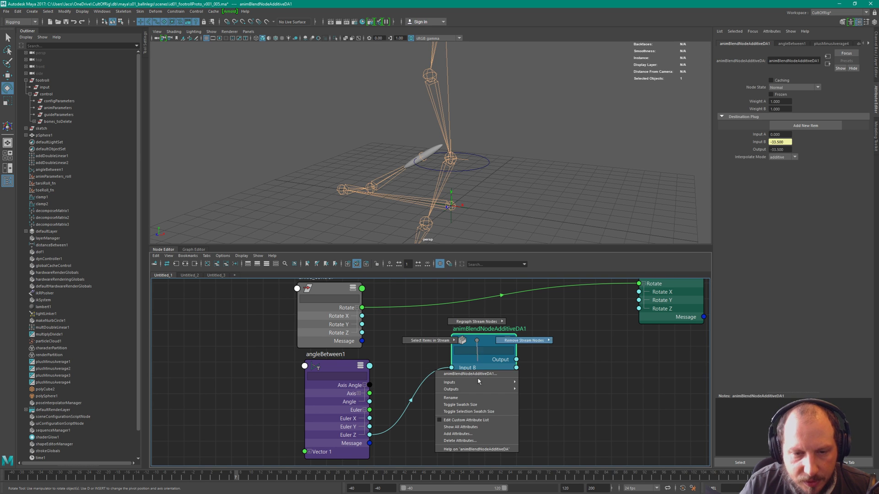
{"action": "left_click", "coordinate": [472, 424]}
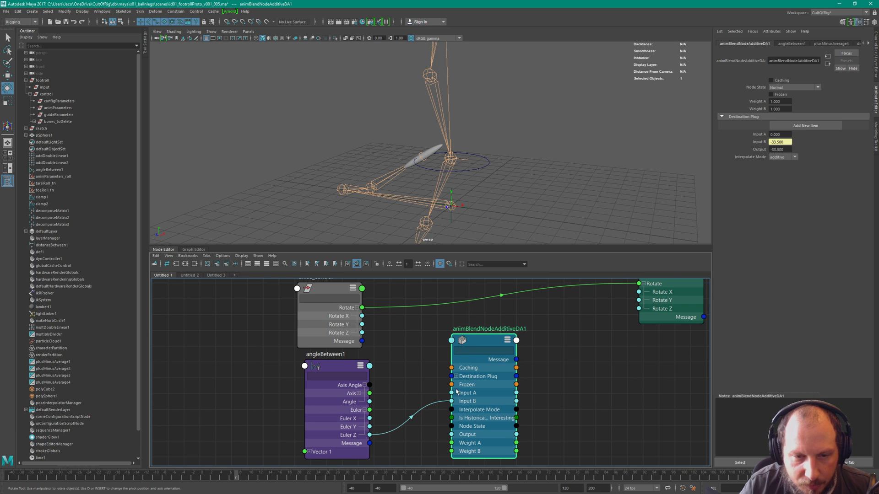
{"action": "left_click_drag", "start_coordinate": [362, 333], "coordinate": [452, 393]}
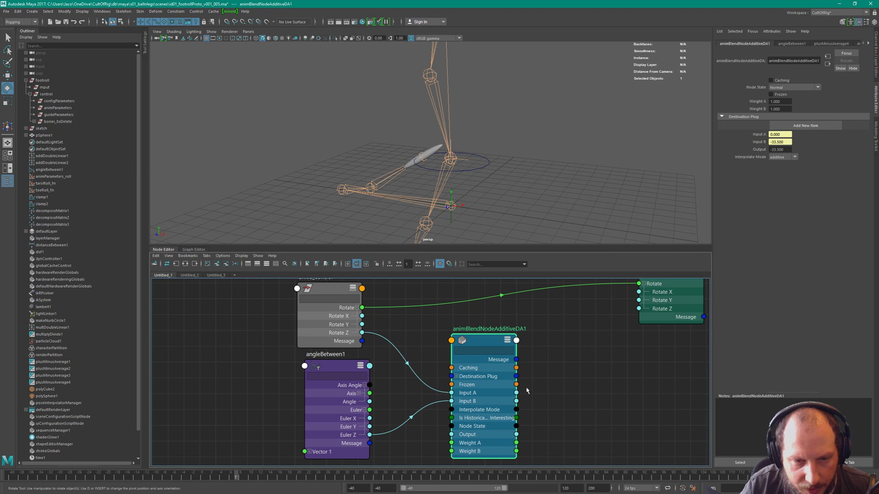
{"action": "left_click_drag", "start_coordinate": [327, 288], "coordinate": [333, 290]}
{"action": "left_click_drag", "start_coordinate": [533, 173], "coordinate": [509, 172], "text": "alt"}
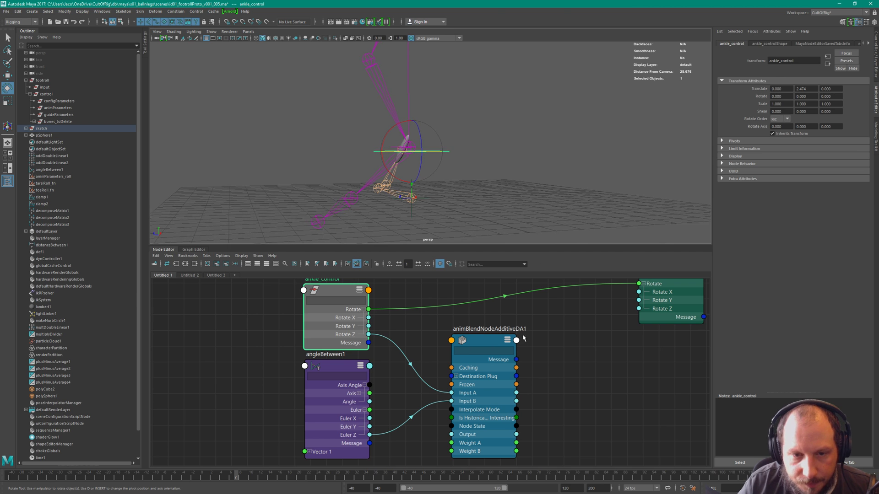
Connect ankle_control's Rotate X, Rotate Y and Rotate Z individually to the matching foot_ankle inputs in place of the combined Rotate connection.
{"action": "left_click", "coordinate": [485, 341]}
{"action": "scroll", "coordinate": [484, 341], "scroll_direction": "down", "scroll_amount": 3}
{"action": "middle_click_drag", "start_coordinate": [484, 341], "coordinate": [529, 349], "text": "alt"}
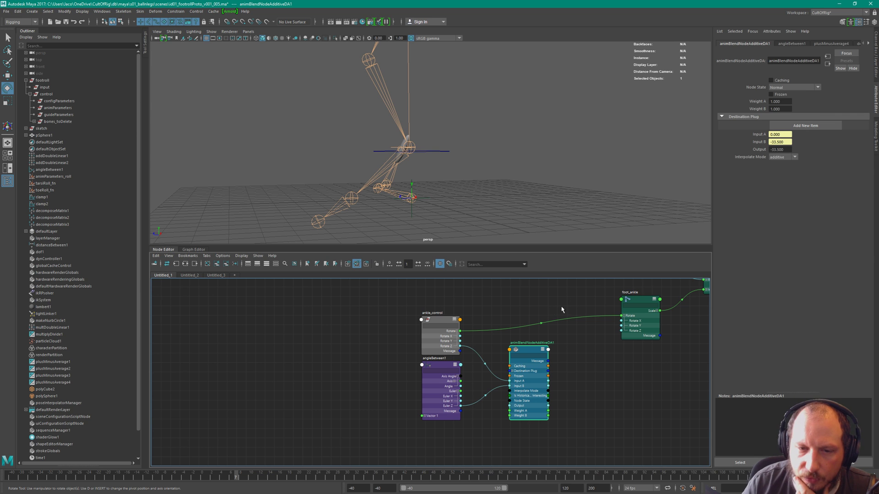
{"action": "left_click_drag", "start_coordinate": [536, 343], "coordinate": [535, 341]}
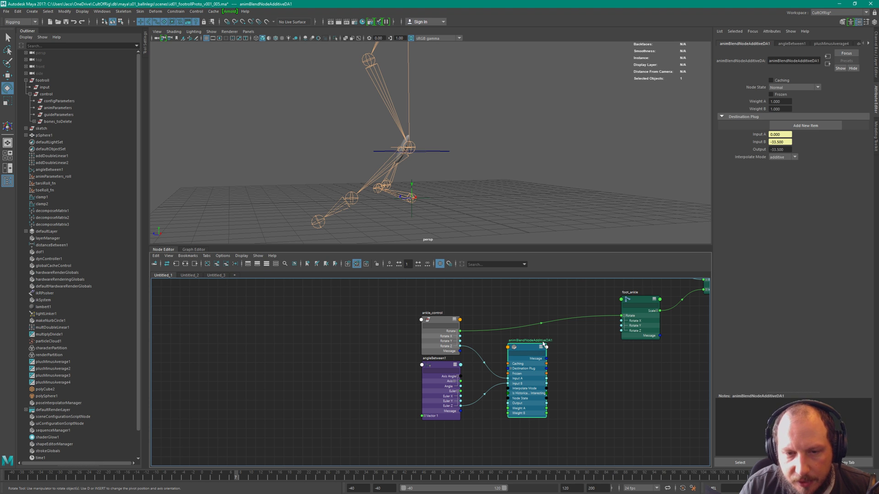
{"action": "right_click_drag", "start_coordinate": [564, 362], "coordinate": [605, 379], "text": "alt"}
{"action": "middle_click_drag", "start_coordinate": [549, 371], "coordinate": [535, 373], "text": "alt"}
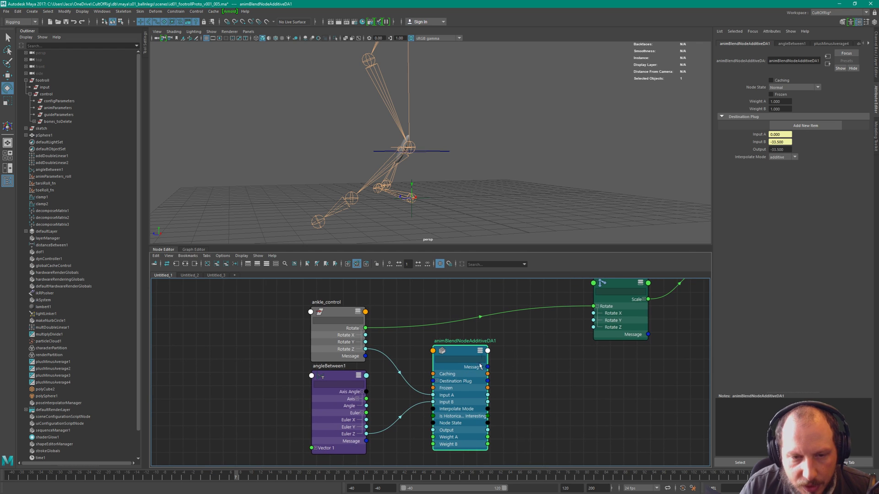
{"action": "left_click_drag", "start_coordinate": [498, 423], "coordinate": [591, 329]}
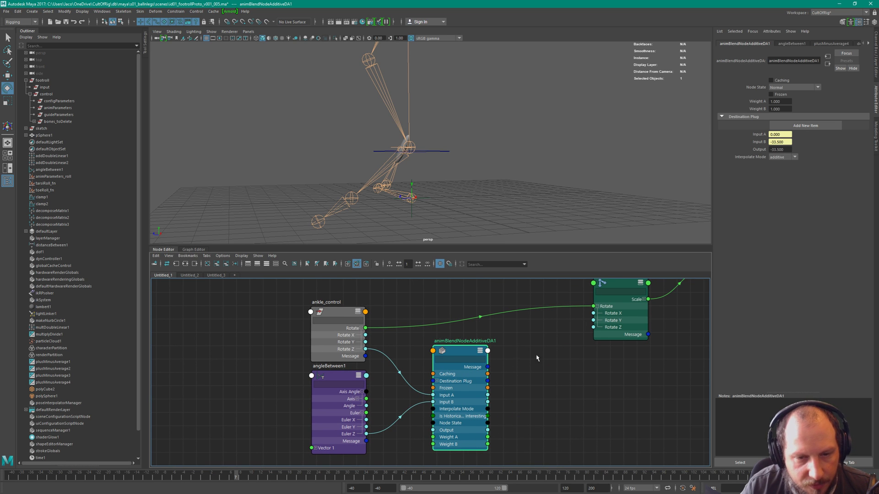
{"action": "left_click_drag", "start_coordinate": [366, 335], "coordinate": [593, 314]}
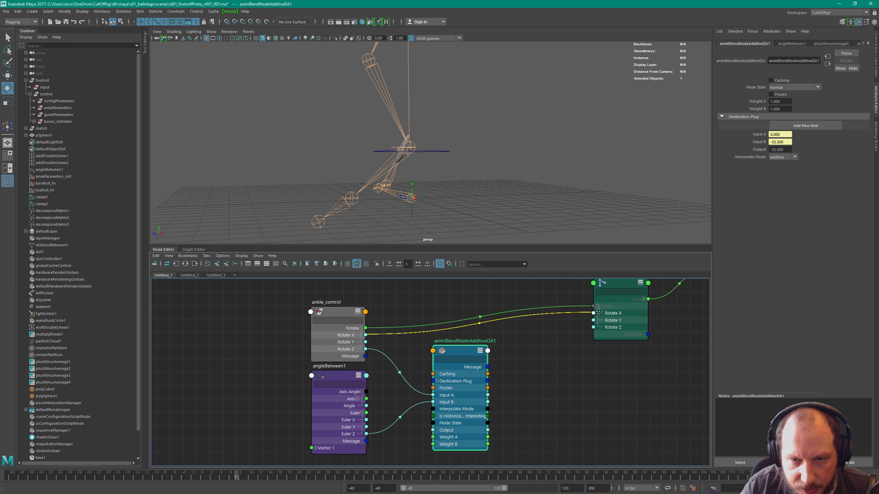
{"action": "left_click", "coordinate": [587, 325]}
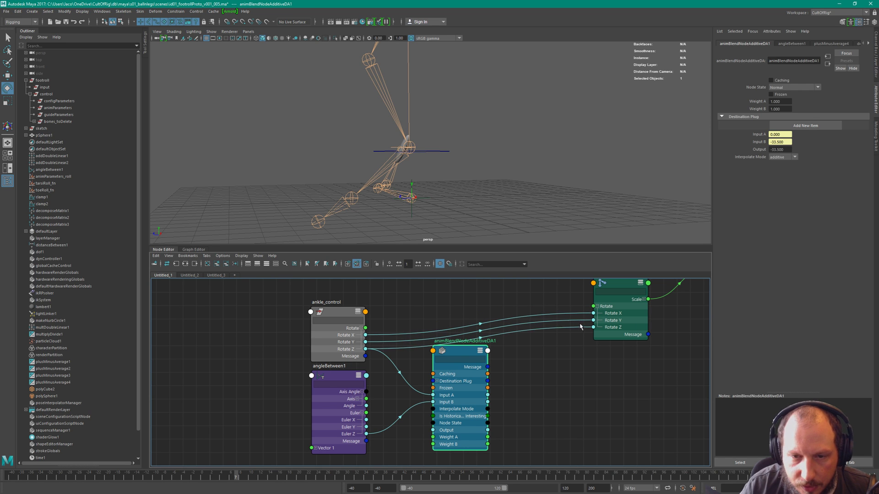
Replace the direct connection into foot_ankle's Rotate Z with the Output of animBlendNodeAdditiveDA1, and inspect the foot bones.
{"action": "key", "text": "Delete"}
{"action": "left_click_drag", "start_coordinate": [487, 430], "coordinate": [593, 327]}
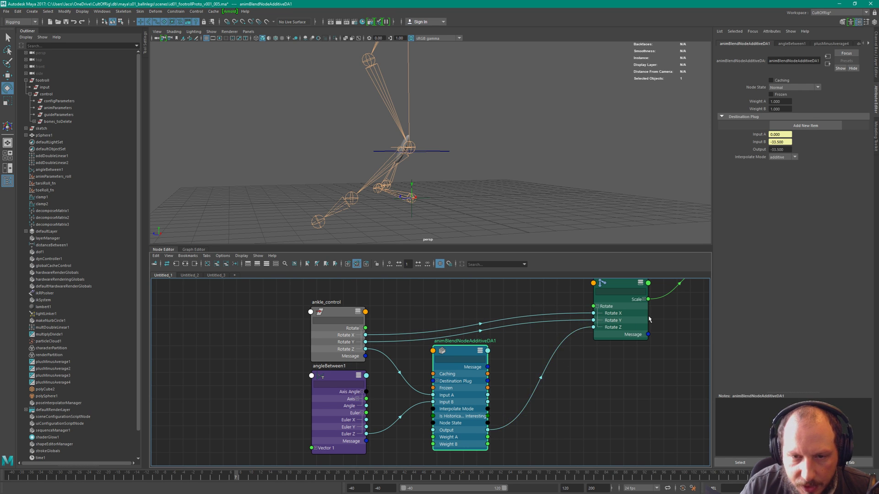
{"action": "left_click_drag", "start_coordinate": [544, 189], "coordinate": [516, 189], "text": "alt"}
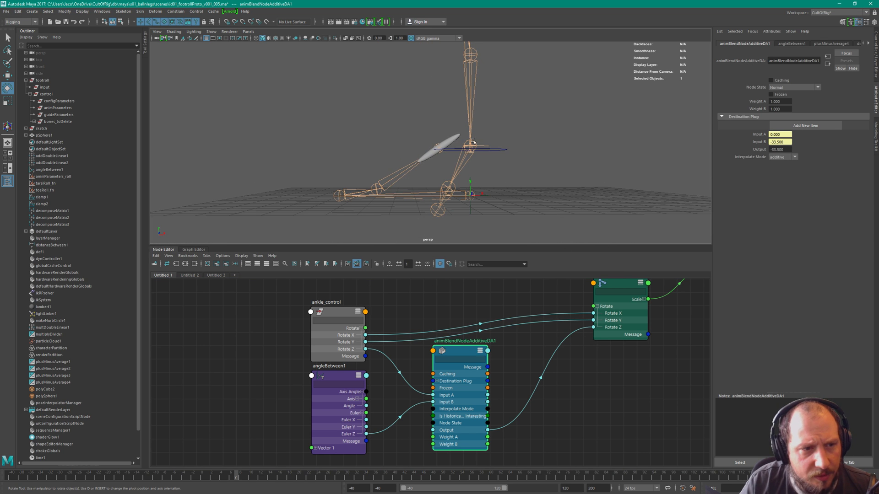
Rewire foot_ankle so the blend node's Output drives Rotate X and ankle_control's Rotate Z feeds Rotate Z directly.
{"action": "left_click", "coordinate": [571, 338]}
{"action": "key", "text": "Delete"}
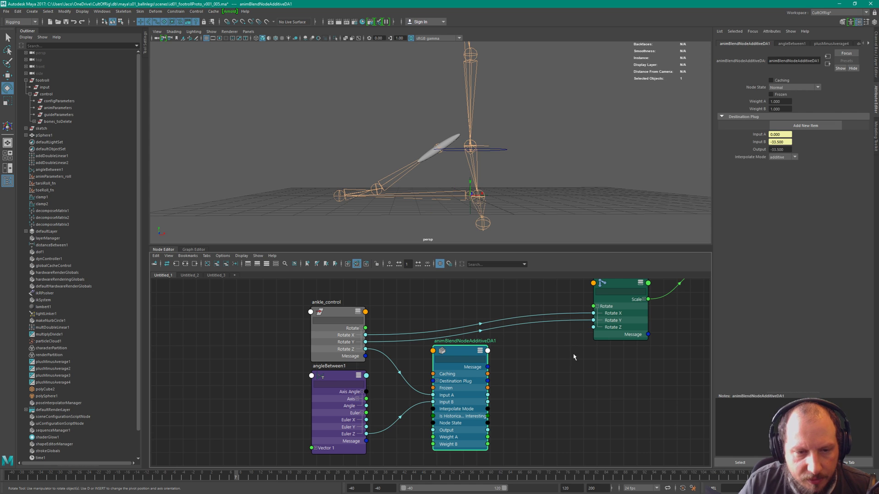
{"action": "left_click", "coordinate": [570, 312]}
{"action": "left_click_drag", "start_coordinate": [569, 313], "coordinate": [593, 328]}
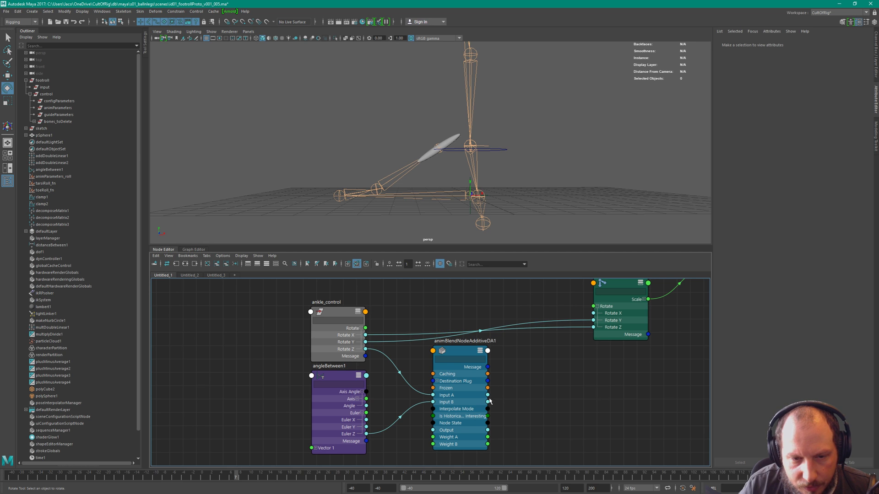
{"action": "left_click_drag", "start_coordinate": [489, 431], "coordinate": [595, 313]}
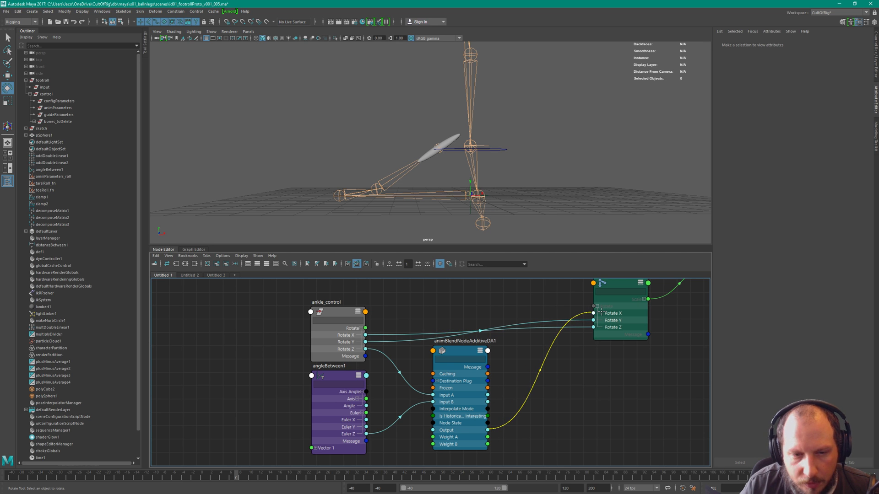
{"action": "left_click_drag", "start_coordinate": [601, 313], "coordinate": [568, 368]}
{"action": "left_click_drag", "start_coordinate": [592, 328], "coordinate": [462, 386]}
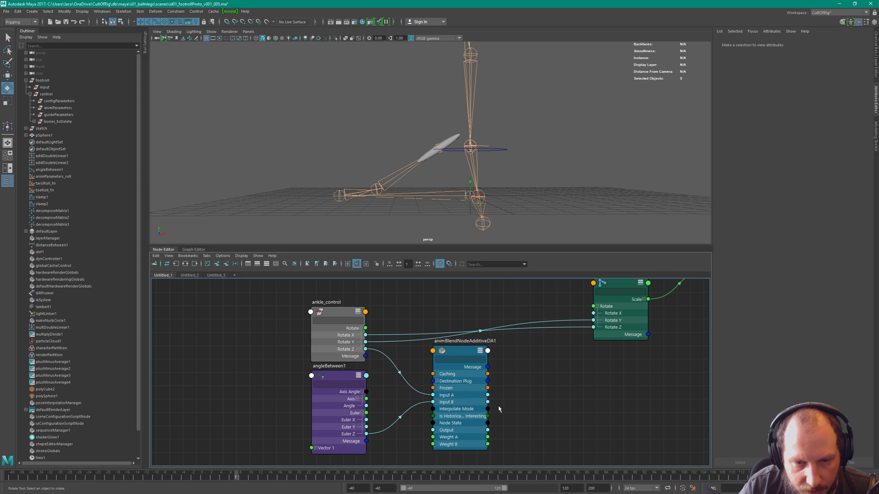
{"action": "left_click_drag", "start_coordinate": [488, 431], "coordinate": [593, 313]}
{"action": "left_click_drag", "start_coordinate": [365, 349], "coordinate": [594, 327]}
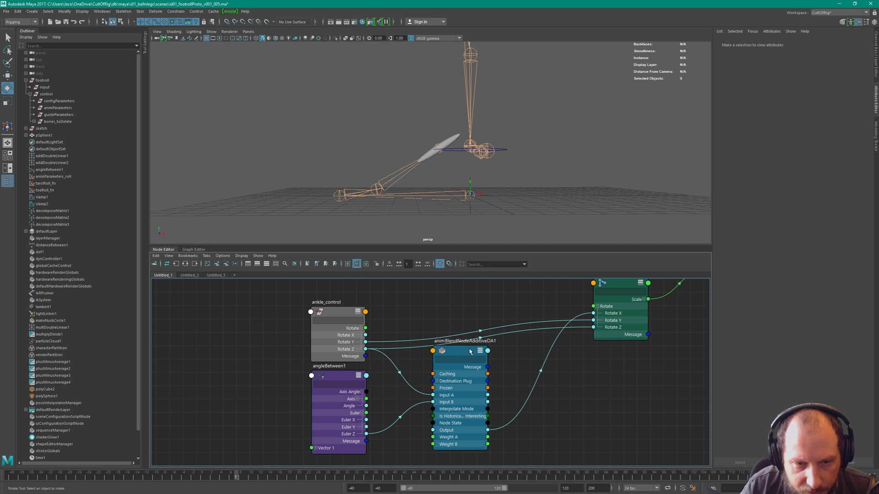
Connect ankle_control's Rotate X to Input A of animBlendNodeAdditiveDA1, and place the blend node just beside angleBetween1.
{"action": "left_click_drag", "start_coordinate": [470, 351], "coordinate": [472, 361]}
{"action": "left_click_drag", "start_coordinate": [365, 335], "coordinate": [445, 402]}
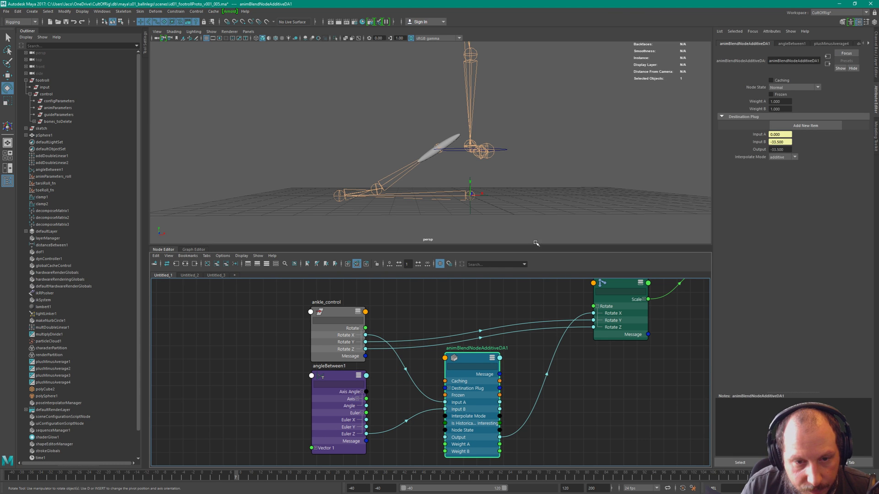
{"action": "left_click_drag", "start_coordinate": [487, 363], "coordinate": [461, 368]}
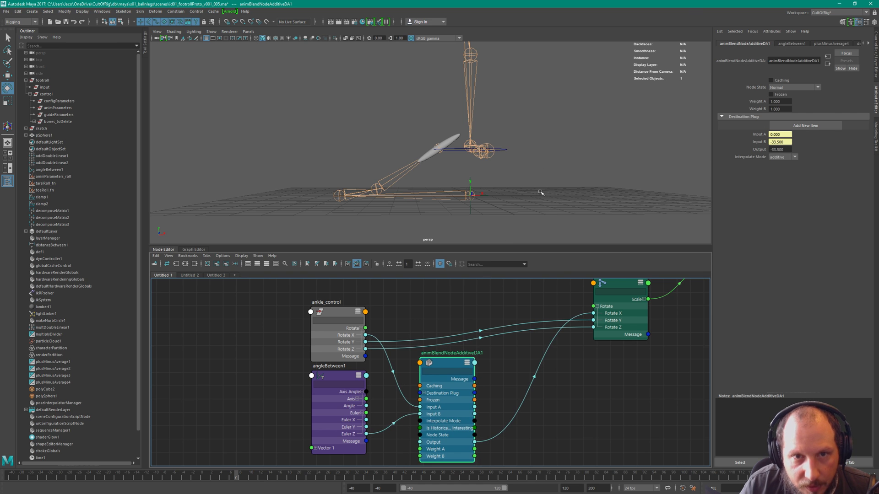
Scrub the animation forward and back to check how the blended rotation moves the ankle bones.
{"action": "left_click_drag", "start_coordinate": [540, 190], "coordinate": [448, 166], "text": "alt"}
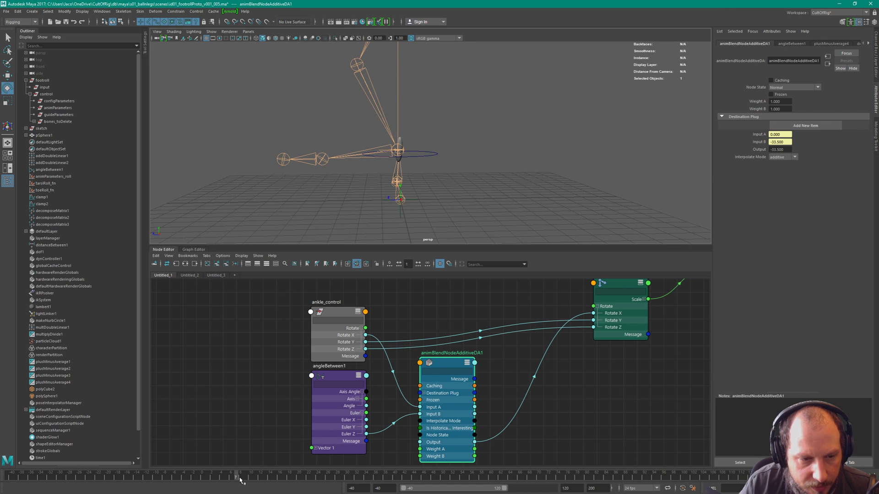
{"action": "left_click_drag", "start_coordinate": [242, 479], "coordinate": [497, 171]}
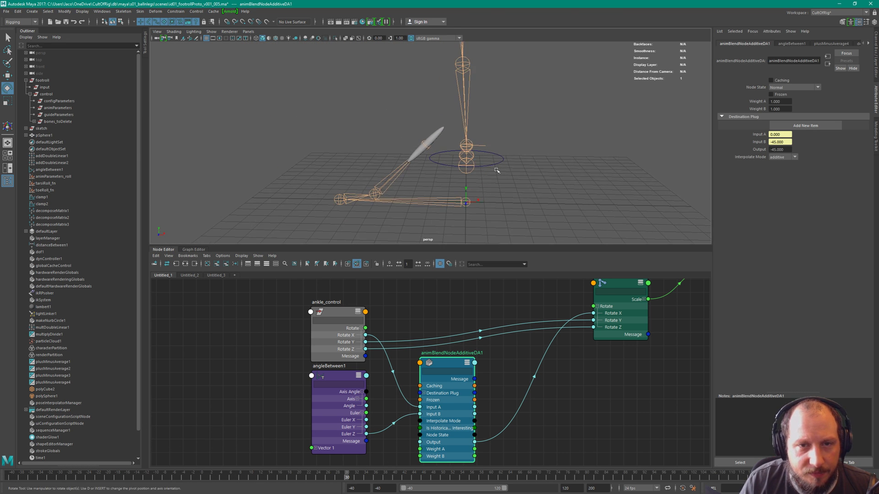
{"action": "mouse_move", "coordinate": [284, 480]}
{"action": "left_mouse_down"}
{"action": "mouse_move", "coordinate": [65, 453]}
{"action": "mouse_move", "coordinate": [211, 396]}
{"action": "left_mouse_up"}
Test the foot roll animation with ankle_control rotated to about -33 degrees in Z, and undo the rotation.
{"action": "left_click", "coordinate": [498, 163]}
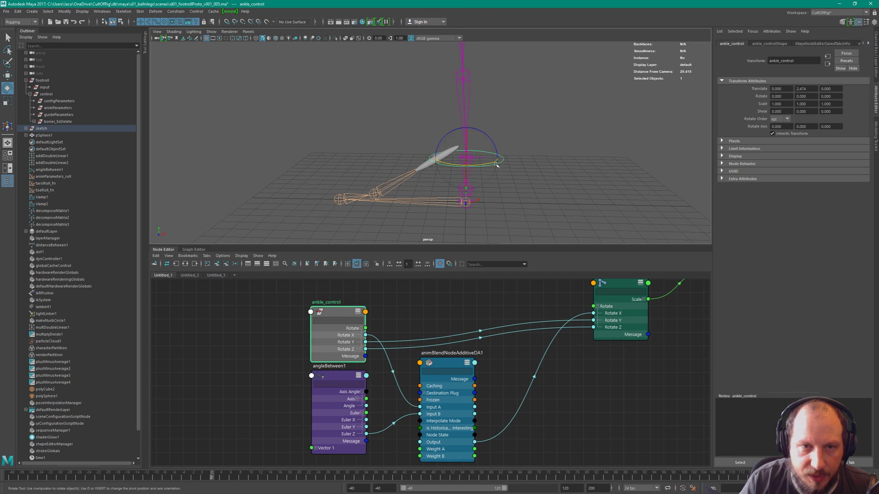
{"action": "left_click_drag", "start_coordinate": [483, 145], "coordinate": [448, 151]}
{"action": "key", "text": "alt+v"}
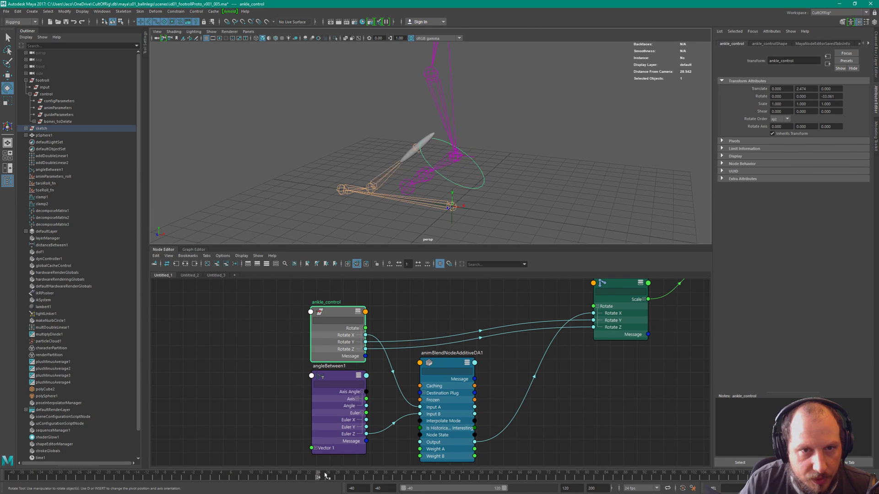
{"action": "key", "text": "alt+v"}
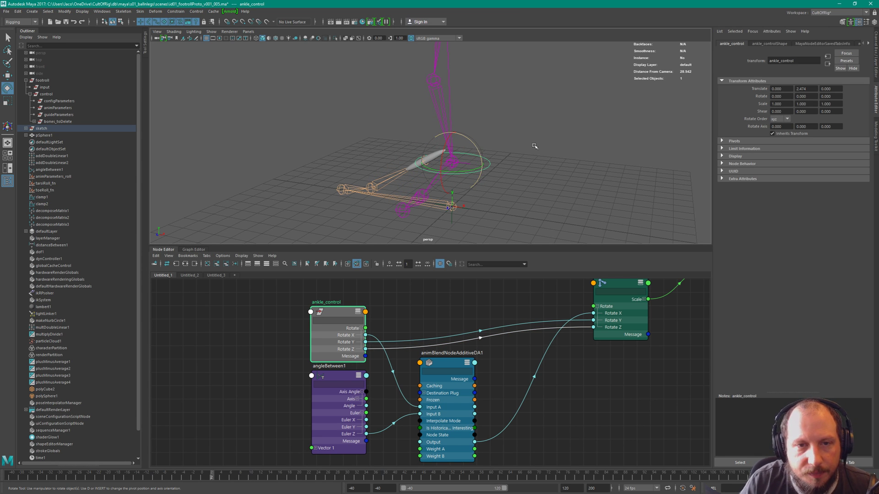
Scrub the foot roll from frame -40 to frame 77 to examine the direction in which the ankle rotates.
{"action": "left_click_drag", "start_coordinate": [535, 145], "coordinate": [485, 143], "text": "alt"}
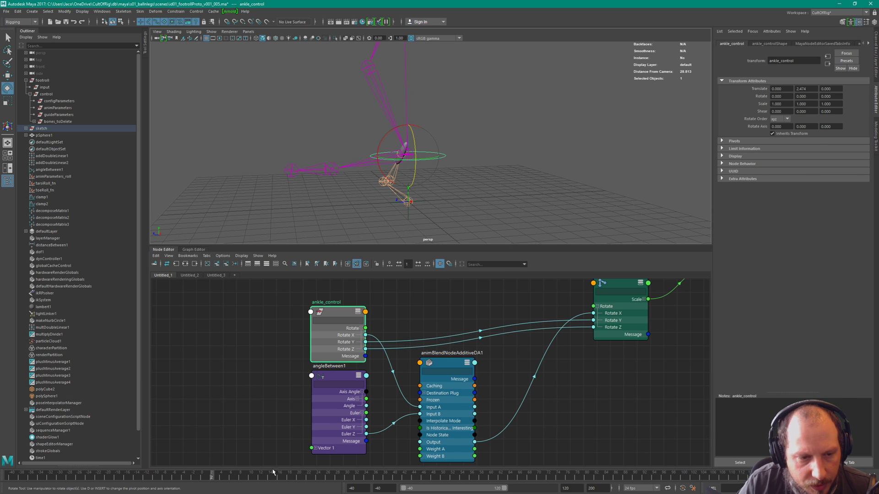
{"action": "left_click_drag", "start_coordinate": [211, 475], "coordinate": [1, 439]}
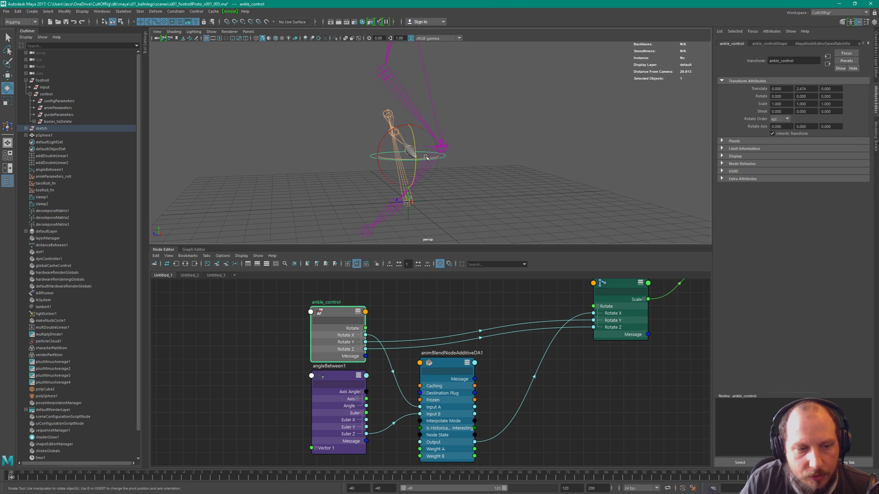
{"action": "left_click_drag", "start_coordinate": [35, 477], "coordinate": [576, 453]}
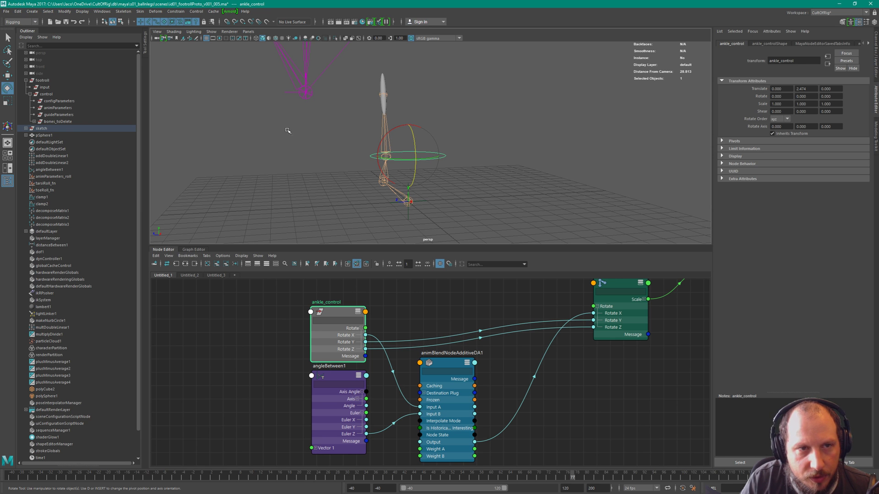
Set Weight B of animBlendNodeAdditiveDA1 to -1 to invert the angleBetween1 contribution.
{"action": "left_click", "coordinate": [476, 353]}
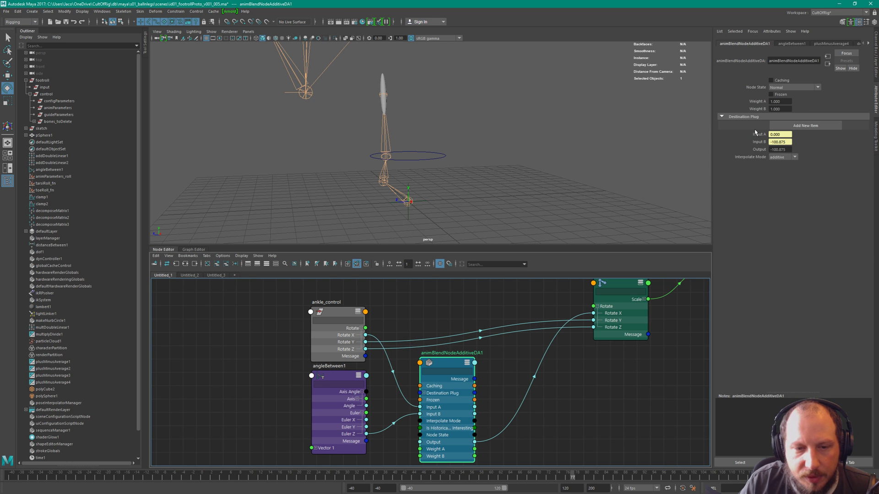
{"action": "left_click", "coordinate": [781, 109]}
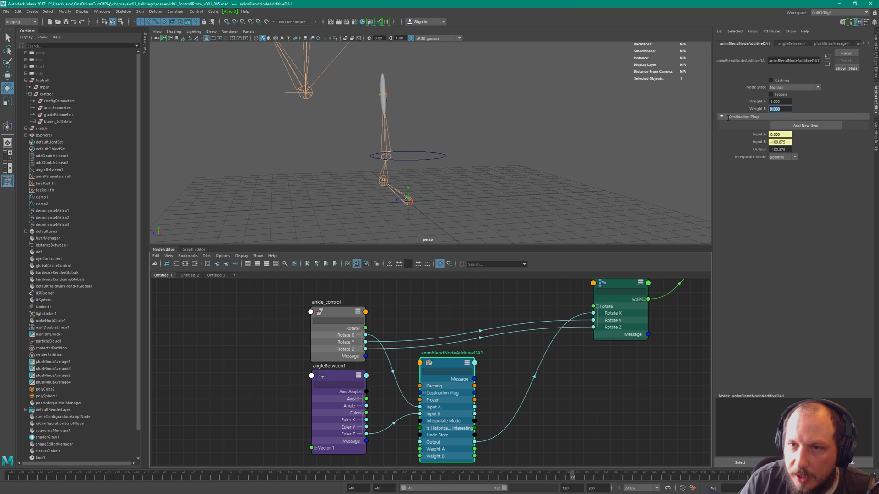
{"action": "type", "text": "-1"}
{"action": "key", "text": "Return"}
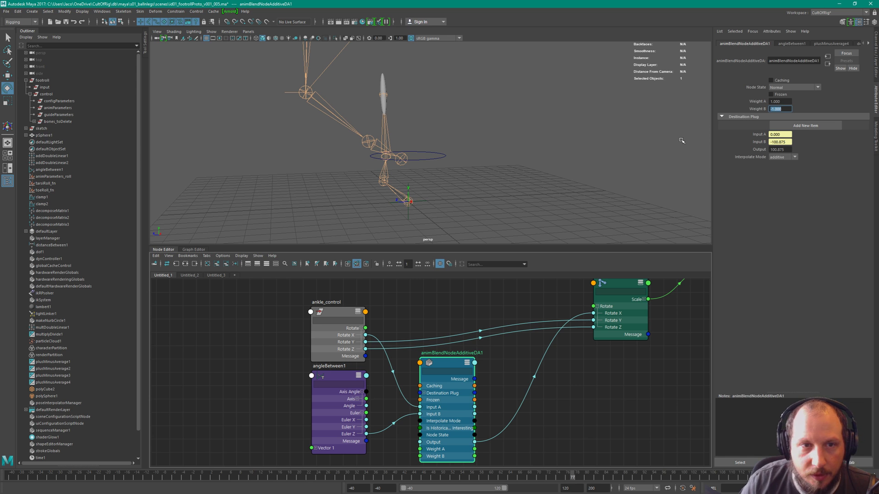
Scrub the animation back to frame -40 to check the ankle bones' motion with the inverted weight.
{"action": "left_click_drag", "start_coordinate": [400, 184], "coordinate": [508, 178], "text": "alt"}
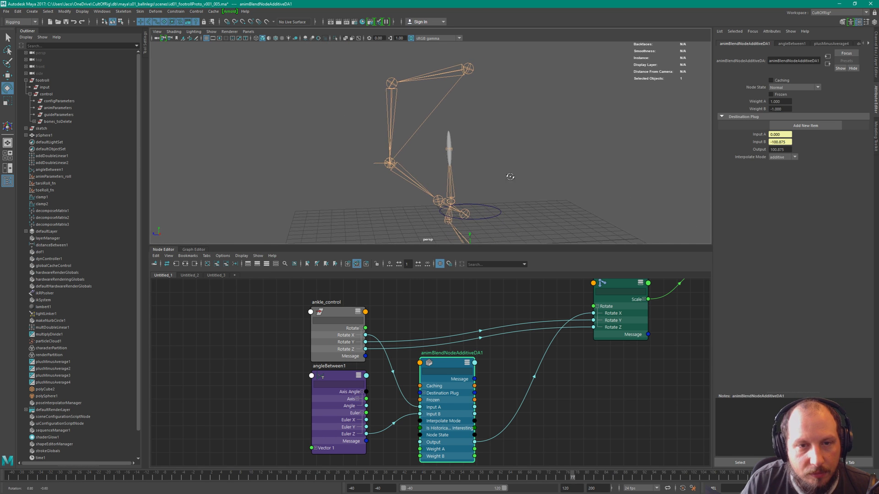
{"action": "left_click_drag", "start_coordinate": [453, 170], "coordinate": [477, 151]}
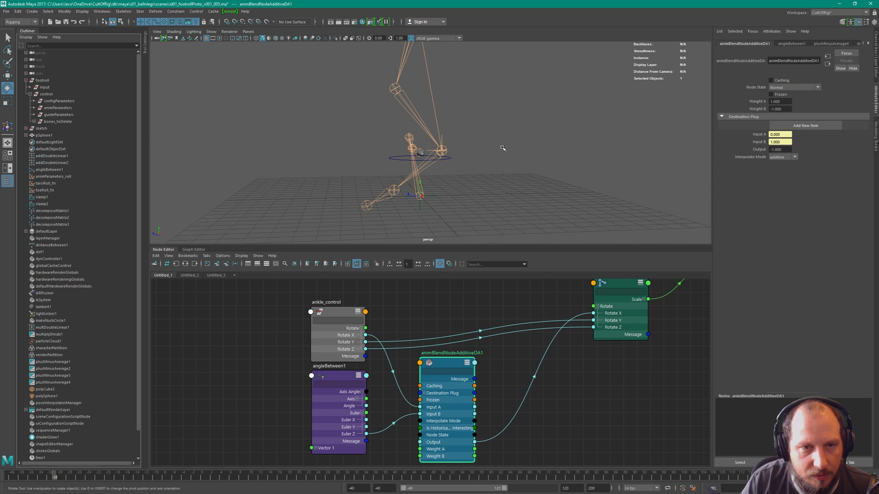
{"action": "mouse_move", "coordinate": [51, 477]}
{"action": "left_mouse_down"}
{"action": "mouse_move", "coordinate": [2, 478]}
{"action": "mouse_move", "coordinate": [387, 474]}
{"action": "mouse_move", "coordinate": [57, 474]}
{"action": "mouse_move", "coordinate": [1, 461]}
{"action": "left_mouse_up"}
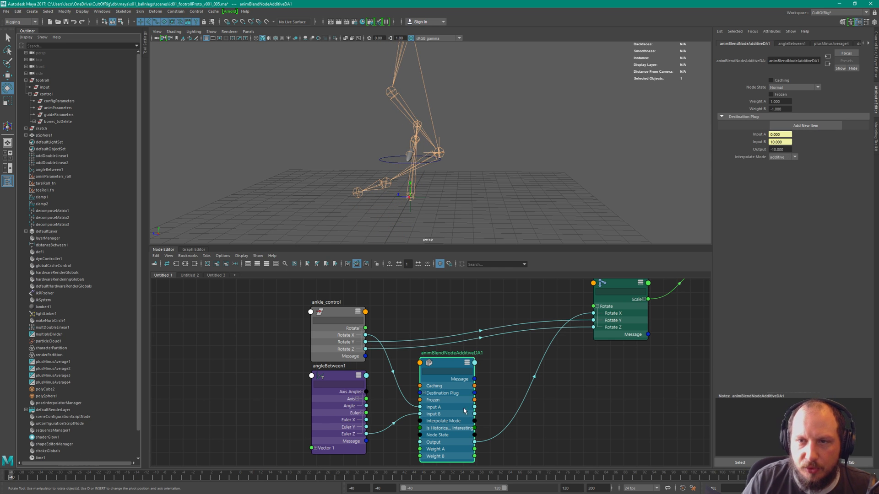
Scrub the animation to frame 30, select ankle_control, and scrub back to frame 0 to check the leg's motion.
{"action": "left_click_drag", "start_coordinate": [27, 473], "coordinate": [347, 472]}
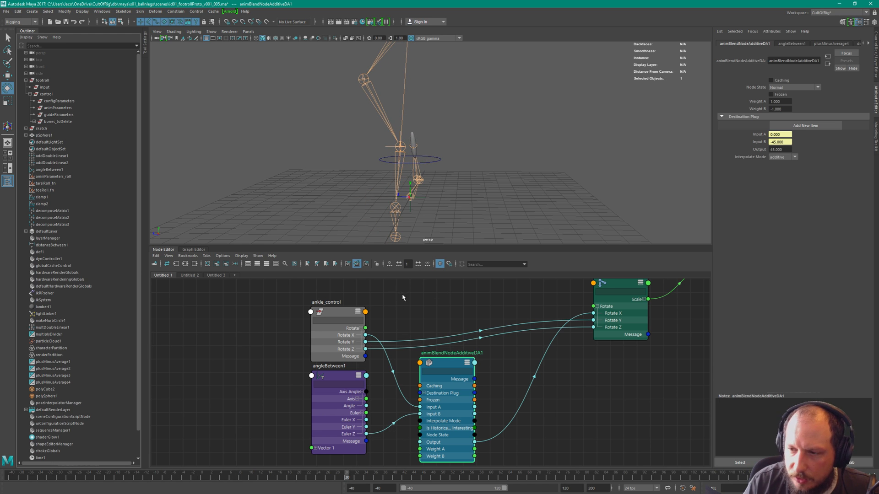
{"action": "left_click", "coordinate": [322, 360]}
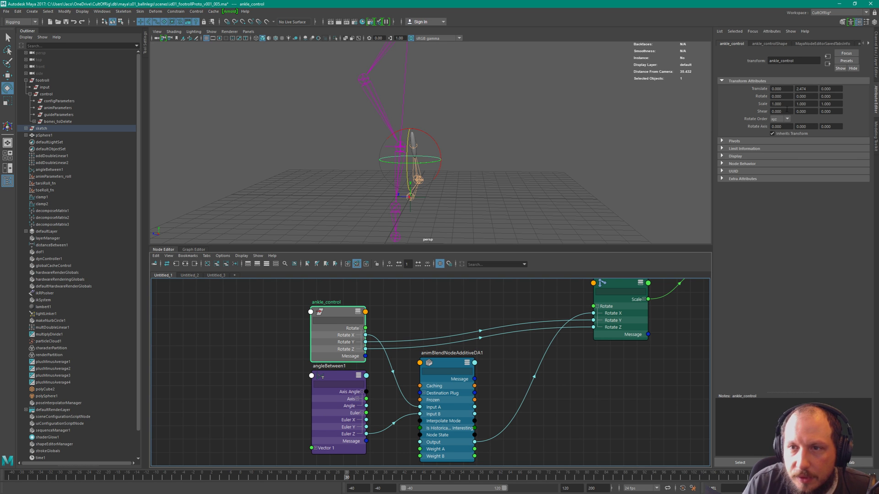
{"action": "mouse_move", "coordinate": [447, 124]}
{"action": "left_mouse_down", "text": "alt"}
{"action": "mouse_move", "coordinate": [518, 118]}
{"action": "mouse_move", "coordinate": [457, 120]}
{"action": "left_mouse_up", "text": "alt"}
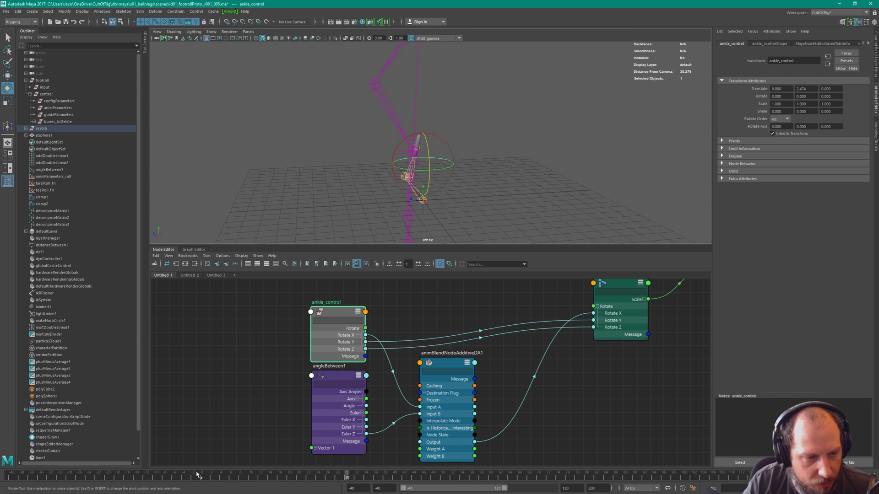
{"action": "mouse_move", "coordinate": [132, 479]}
{"action": "left_mouse_down"}
{"action": "mouse_move", "coordinate": [109, 478]}
{"action": "mouse_move", "coordinate": [204, 479]}
{"action": "left_mouse_up"}
Try a slight rotation of ankle_control in the viewport and undo it.
{"action": "left_click_drag", "start_coordinate": [458, 138], "coordinate": [526, 154], "text": "alt"}
{"action": "key", "text": "e"}
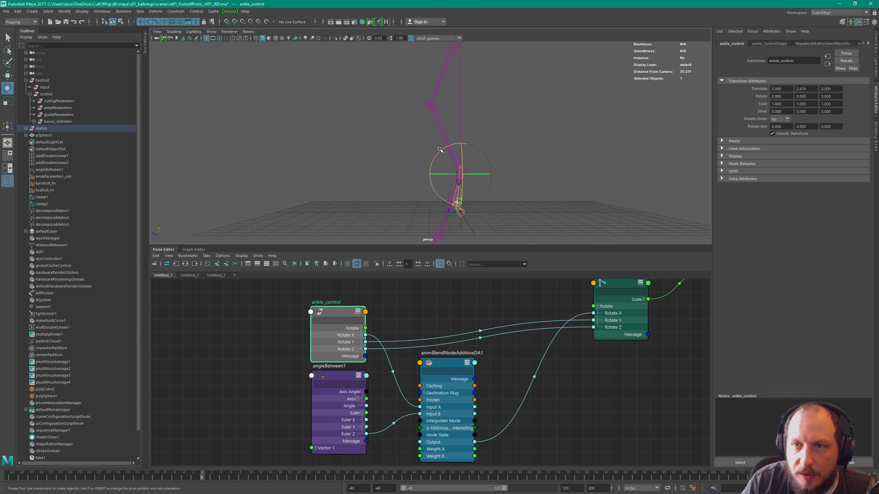
{"action": "mouse_move", "coordinate": [439, 150]}
{"action": "left_mouse_down"}
{"action": "mouse_move", "coordinate": [428, 165]}
{"action": "mouse_move", "coordinate": [440, 151]}
{"action": "mouse_move", "coordinate": [434, 156]}
{"action": "left_mouse_up"}
{"action": "key", "text": "ctrl+z"}
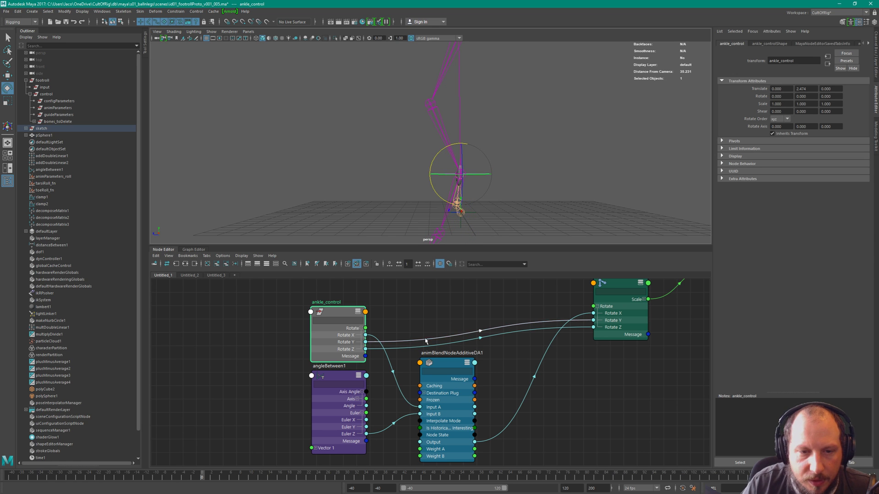
Inspect the animBlendNodeAdditiveDA1 node's weights and inputs against the leg's pose.
{"action": "left_click_drag", "start_coordinate": [522, 195], "coordinate": [616, 196], "text": "alt"}
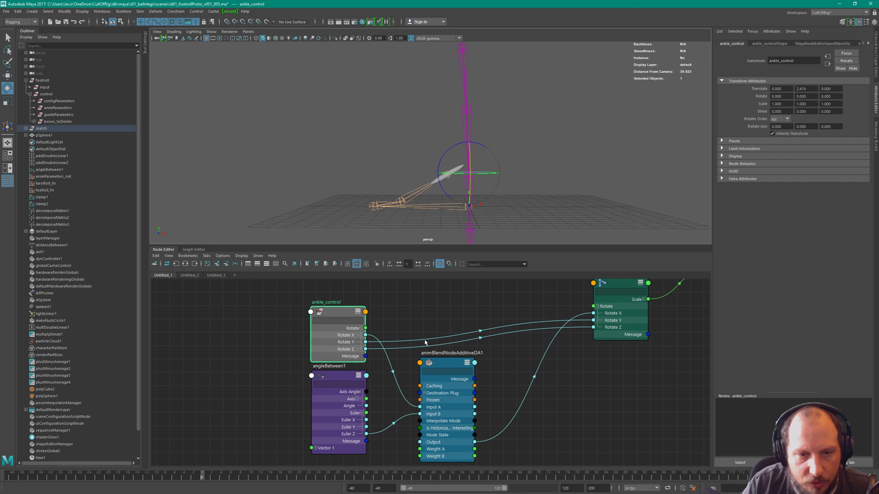
{"action": "left_click", "coordinate": [467, 384]}
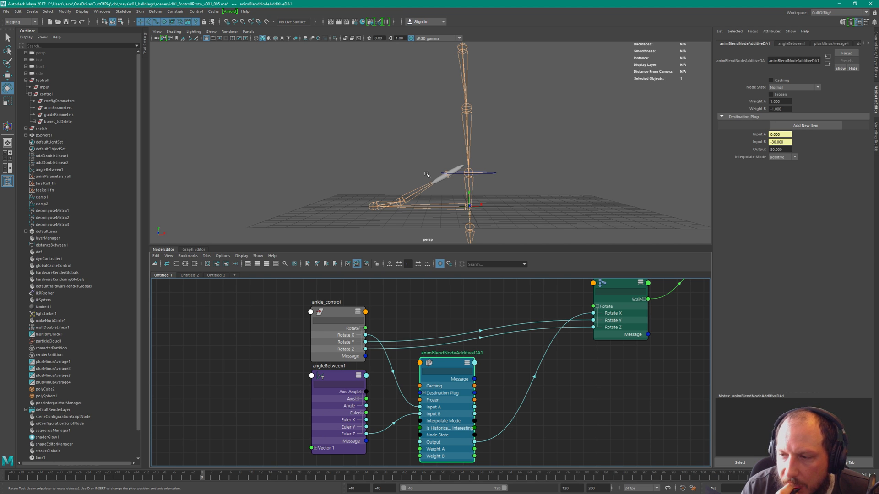
{"action": "left_click_drag", "start_coordinate": [542, 155], "coordinate": [489, 163], "text": "alt"}
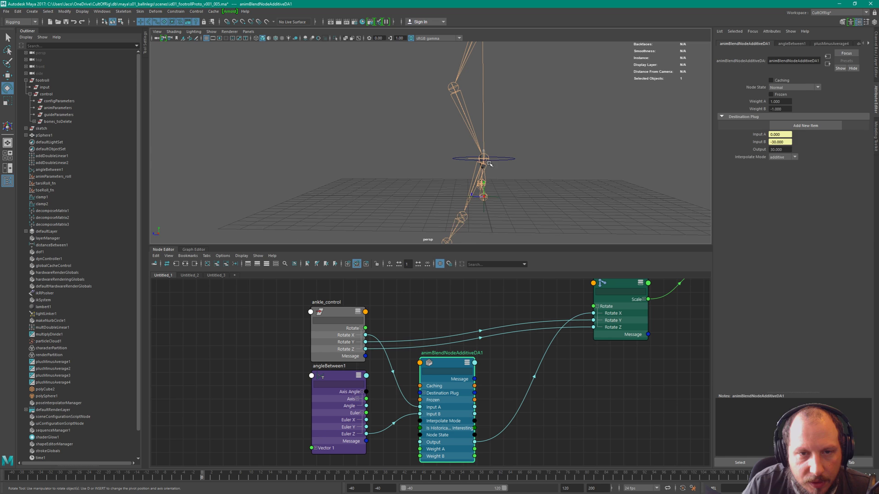
Set the foot_toes joint's Translate Y to 0.
{"action": "left_click", "coordinate": [463, 217]}
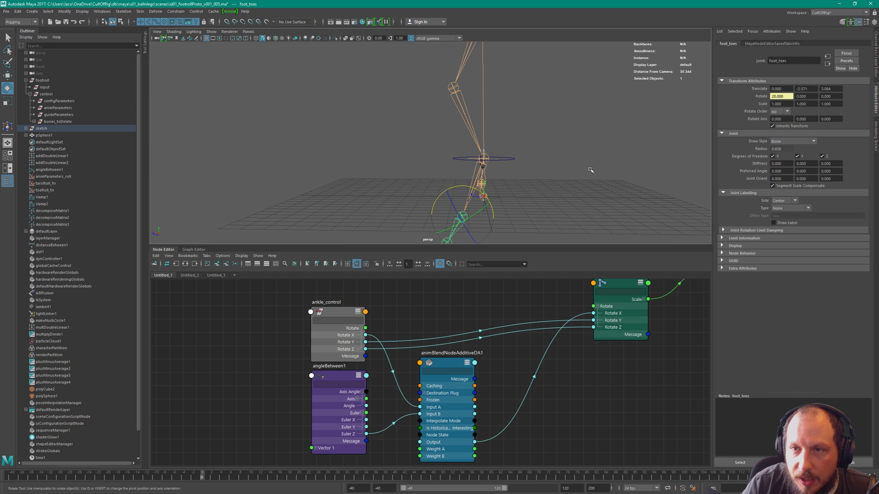
{"action": "left_click", "coordinate": [813, 88]}
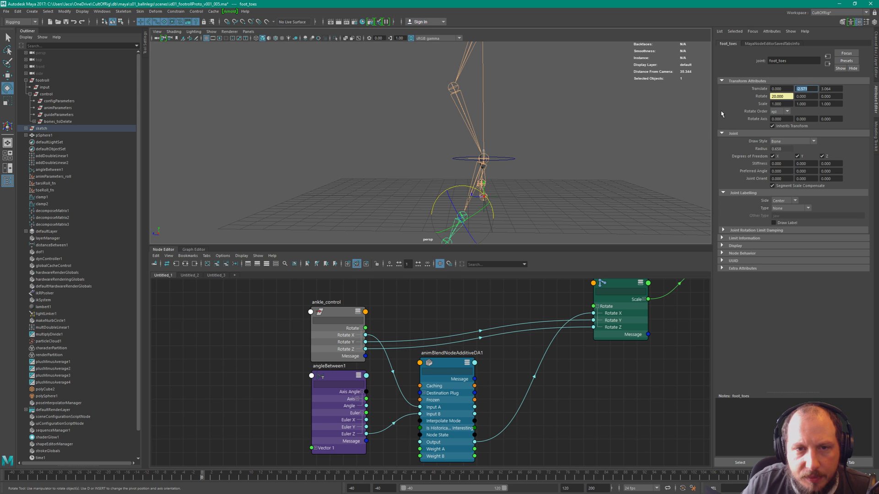
{"action": "type", "text": "0"}
{"action": "key", "text": "Return"}
Compare the foot_toes joint's placement with the tarsi and ankle joints and inspect those joints' transform values.
{"action": "left_click_drag", "start_coordinate": [485, 147], "coordinate": [536, 157], "text": "alt"}
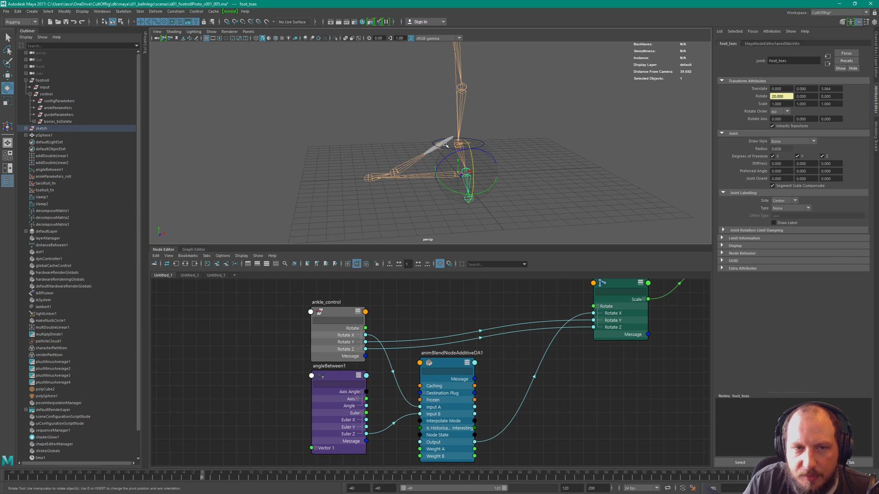
{"action": "left_click_drag", "start_coordinate": [514, 140], "coordinate": [459, 142], "text": "alt"}
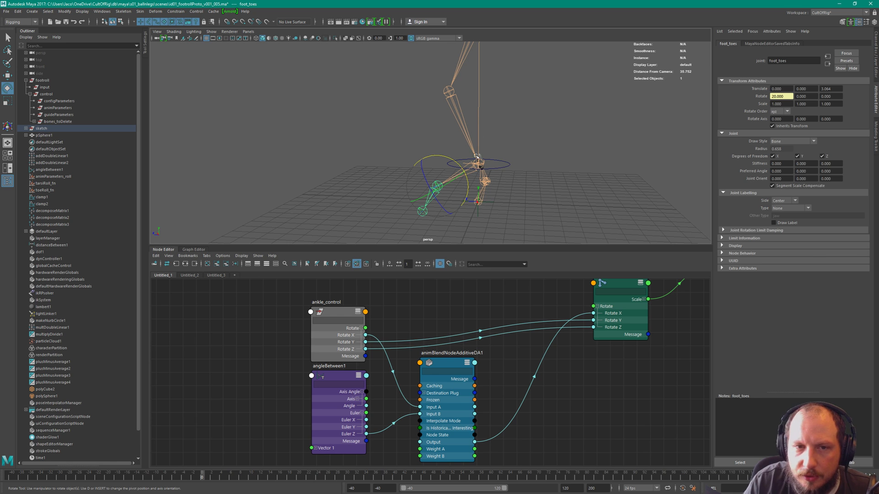
{"action": "left_click_drag", "start_coordinate": [357, 182], "coordinate": [455, 158], "text": "alt"}
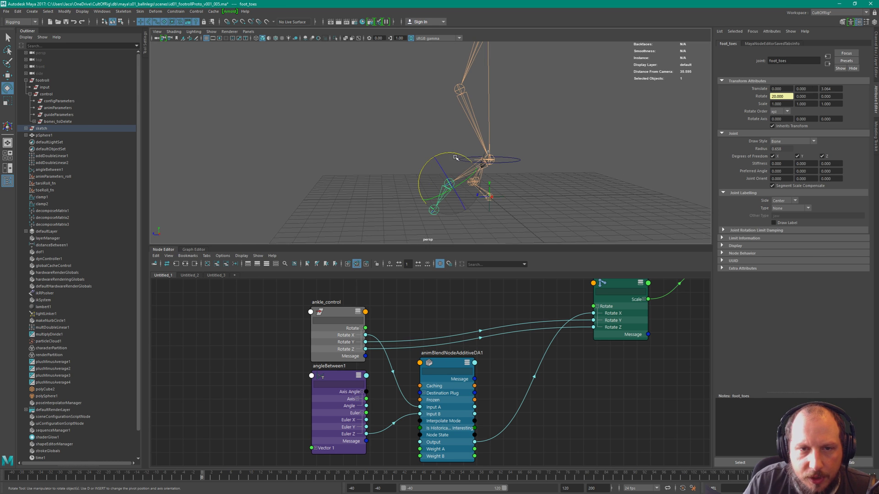
{"action": "left_click_drag", "start_coordinate": [516, 159], "coordinate": [420, 170], "text": "alt"}
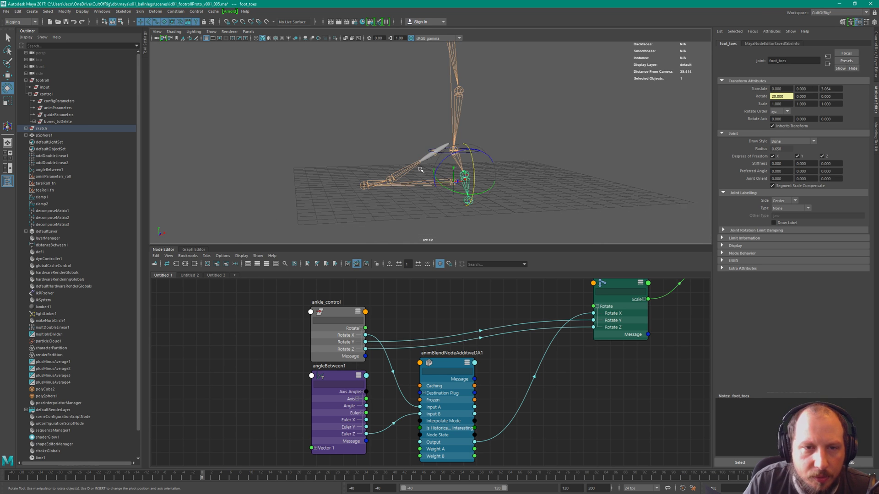
{"action": "left_click", "coordinate": [389, 183]}
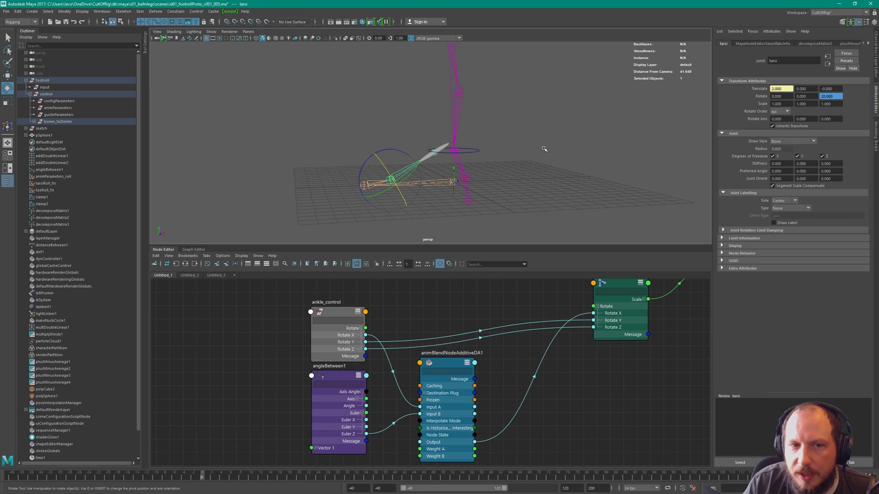
{"action": "left_click", "coordinate": [443, 149]}
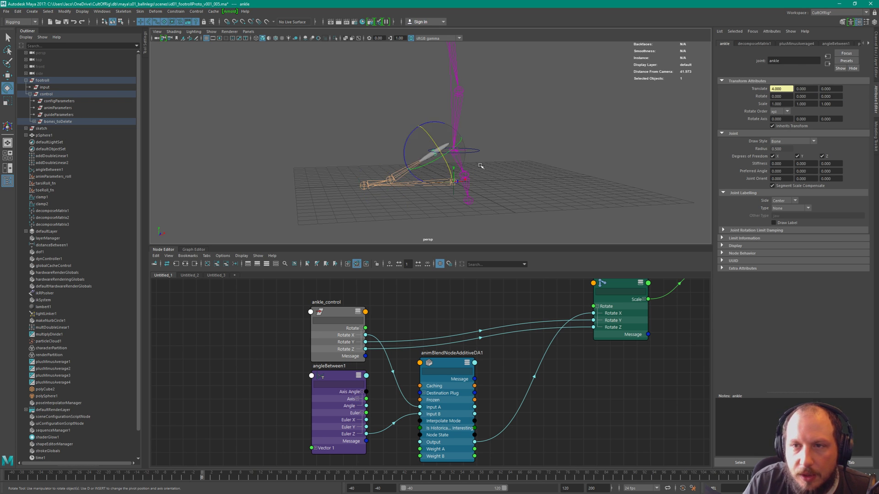
{"action": "left_click_drag", "start_coordinate": [516, 173], "coordinate": [421, 188], "text": "alt"}
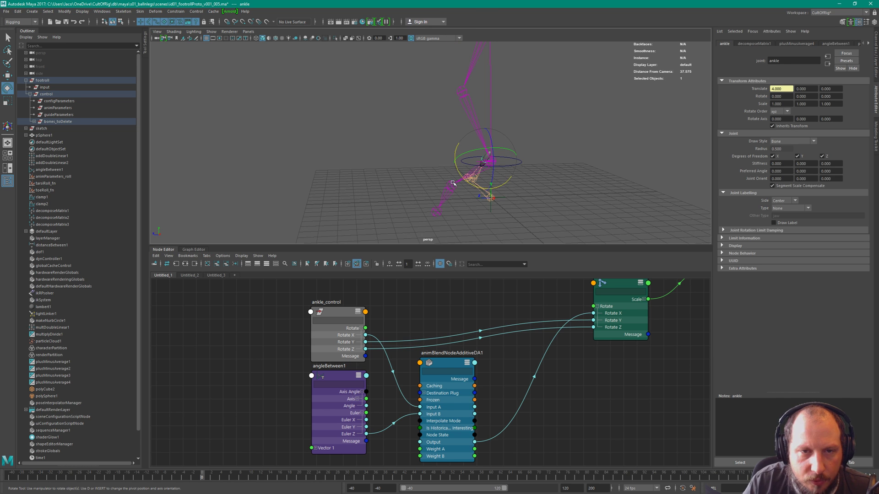
Set the foot_toes joint's Translate Z to 4.
{"action": "left_click", "coordinate": [452, 184]}
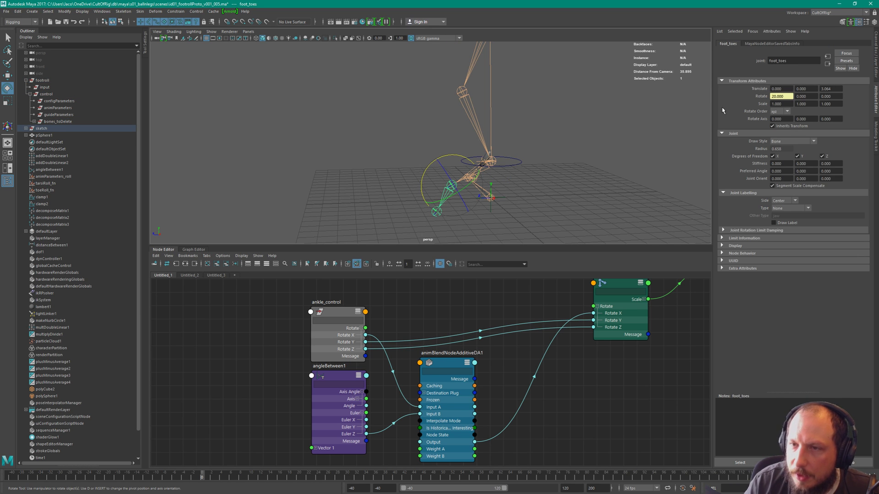
{"action": "left_click", "coordinate": [837, 89]}
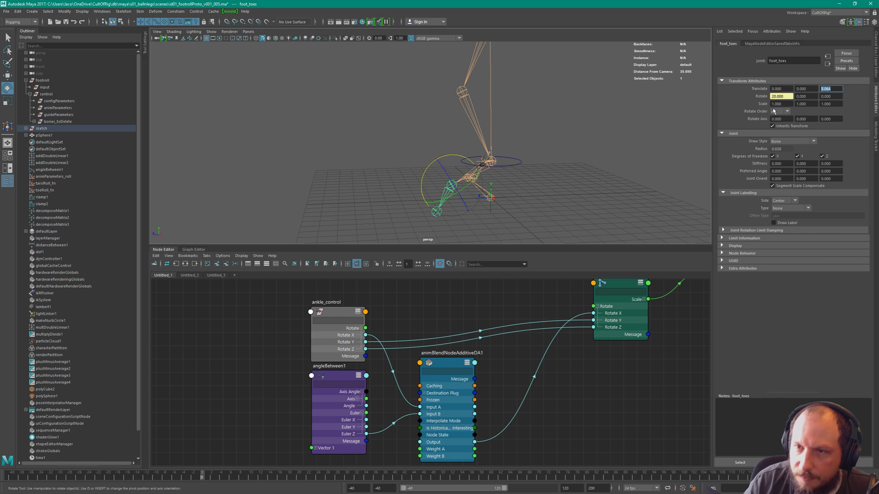
{"action": "type", "text": "4"}
{"action": "key", "text": "Return"}
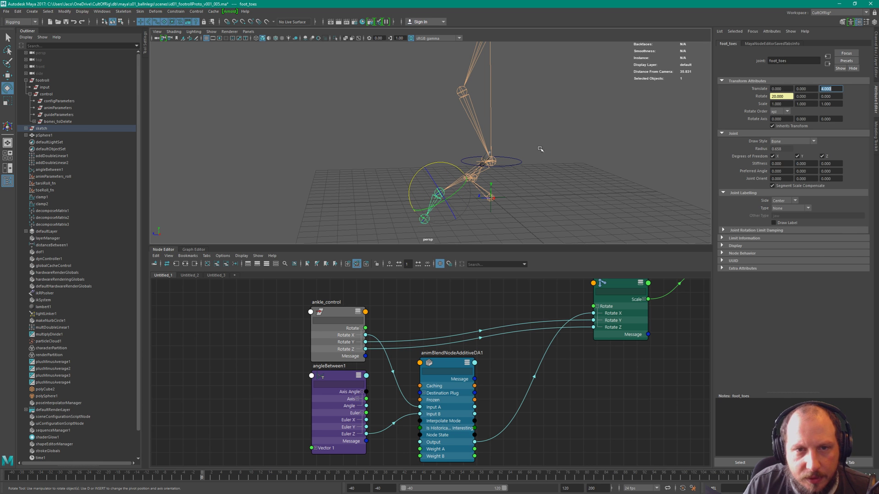
Scrub through the animation to check how the leg and toes follow the foot roll.
{"action": "mouse_move", "coordinate": [525, 186]}
{"action": "left_mouse_down", "text": "alt"}
{"action": "mouse_move", "coordinate": [523, 169]}
{"action": "mouse_move", "coordinate": [525, 180]}
{"action": "left_mouse_up", "text": "alt"}
{"action": "left_click_drag", "start_coordinate": [146, 476], "coordinate": [76, 473]}
{"action": "mouse_move", "coordinate": [458, 477]}
{"action": "left_mouse_down"}
{"action": "mouse_move", "coordinate": [275, 476]}
{"action": "mouse_move", "coordinate": [338, 465]}
{"action": "mouse_move", "coordinate": [712, 448]}
{"action": "mouse_move", "coordinate": [7, 480]}
{"action": "mouse_move", "coordinate": [218, 481]}
{"action": "left_mouse_up"}
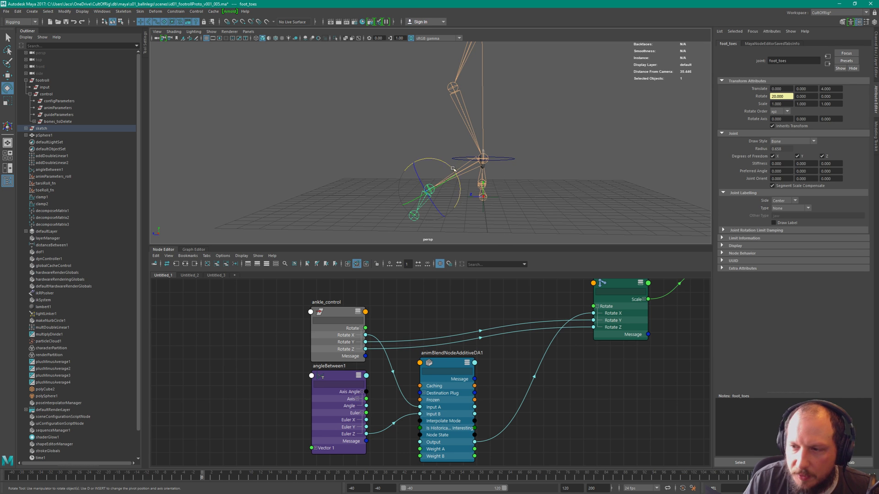
Move the ankle_control node higher in the node graph, farther above angleBetween1.
{"action": "left_click_drag", "start_coordinate": [336, 317], "coordinate": [335, 296]}
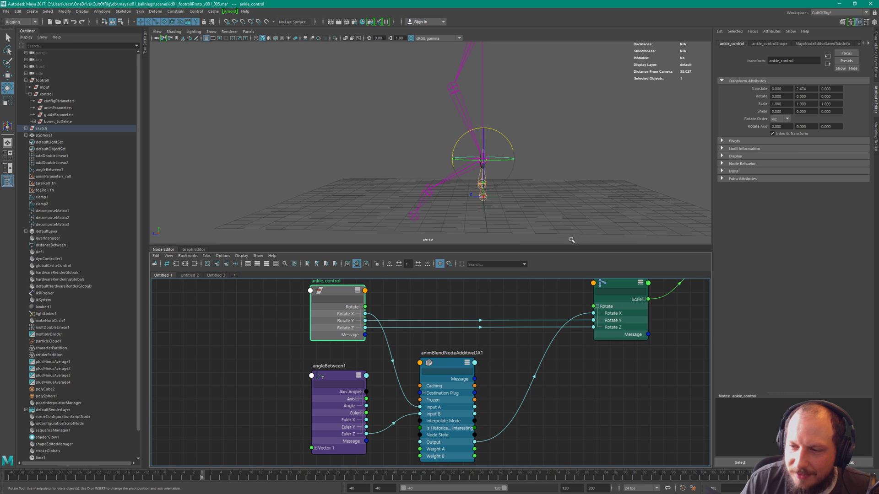
{"action": "left_click_drag", "start_coordinate": [506, 180], "coordinate": [549, 181], "text": "alt"}
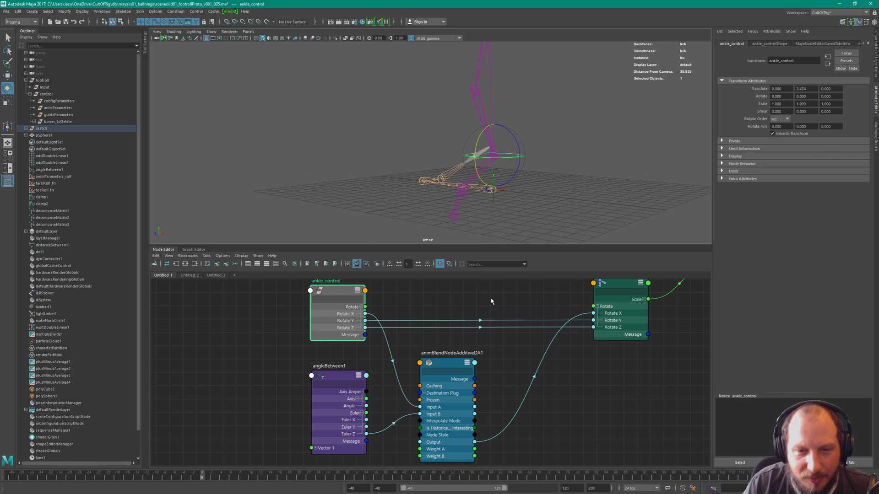
{"action": "right_click_drag", "start_coordinate": [577, 360], "coordinate": [487, 361], "text": "alt"}
{"action": "middle_click_drag", "start_coordinate": [656, 359], "coordinate": [541, 396], "text": "alt"}
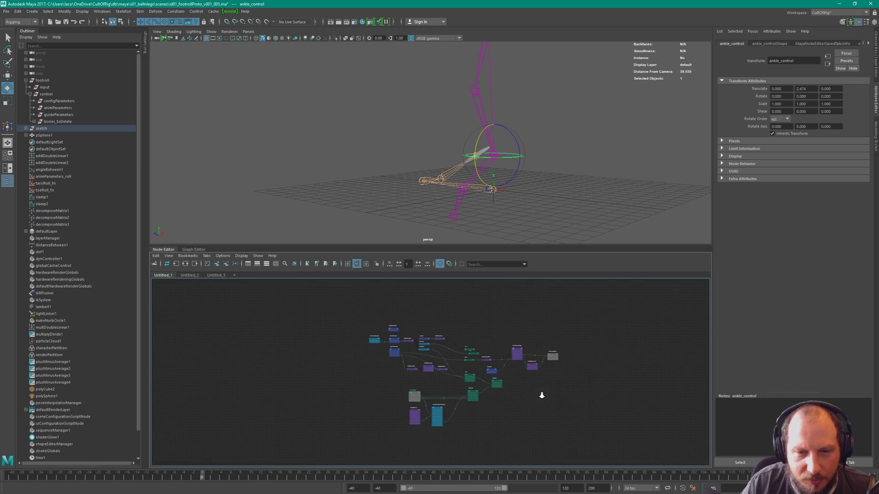
{"action": "right_click_drag", "start_coordinate": [542, 396], "coordinate": [574, 390], "text": "alt"}
Select the foot_toes joint, switch to the Select tool, and examine the leg against the foot-roll bones.
{"action": "left_click_drag", "start_coordinate": [463, 203], "coordinate": [529, 159], "text": "alt"}
{"action": "left_click", "coordinate": [442, 188]}
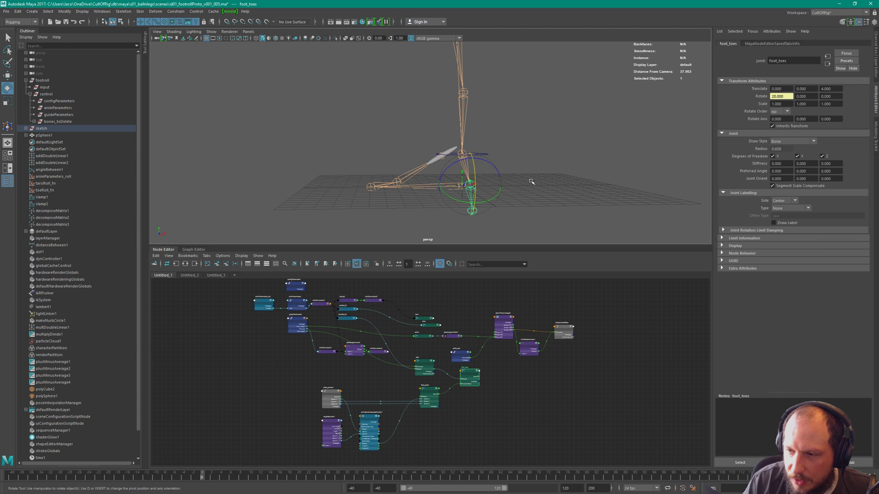
{"action": "key", "text": "q"}
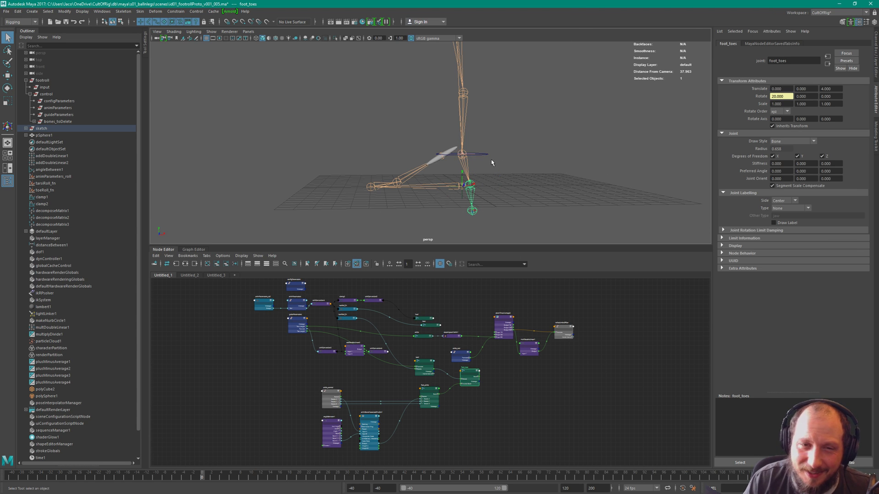
{"action": "left_click_drag", "start_coordinate": [491, 163], "coordinate": [513, 149], "text": "alt"}
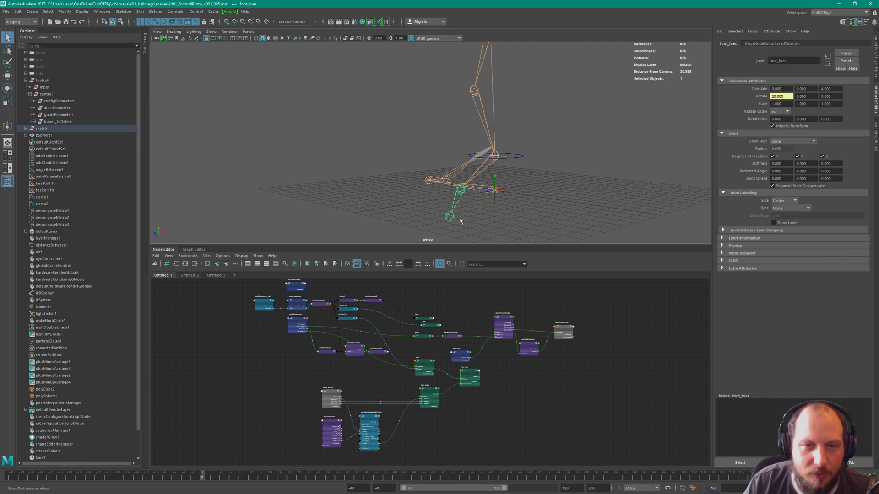
{"action": "left_click_drag", "start_coordinate": [458, 219], "coordinate": [534, 197], "text": "alt"}
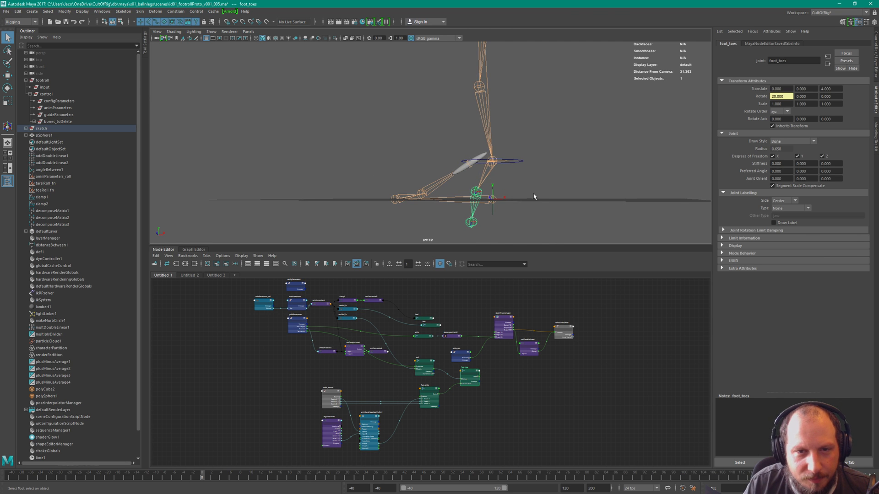
Rearrange the ankle_rest, plusMinusAverage3 and rolledAnkleOffset nodes into a tidier layout in the node graph.
{"action": "scroll", "coordinate": [496, 349], "scroll_direction": "up", "scroll_amount": 5}
{"action": "left_click", "coordinate": [403, 341]}
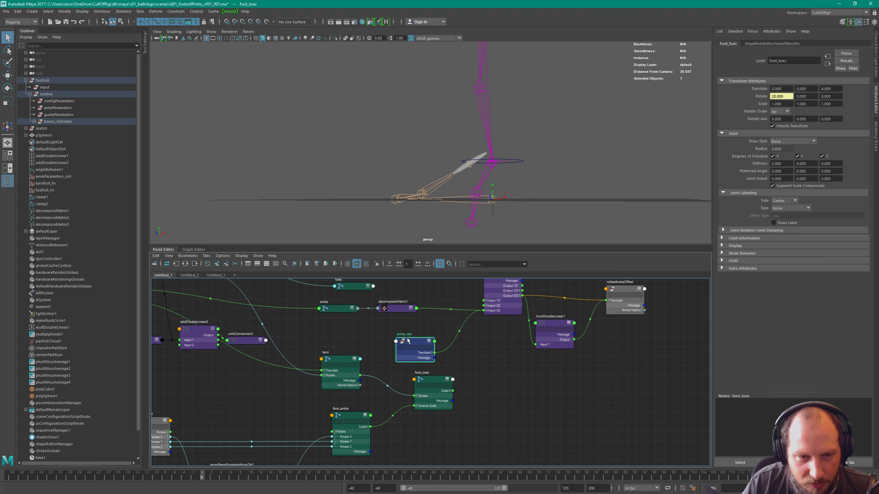
{"action": "left_click_drag", "start_coordinate": [403, 341], "coordinate": [394, 327]}
{"action": "left_click_drag", "start_coordinate": [506, 313], "coordinate": [488, 327]}
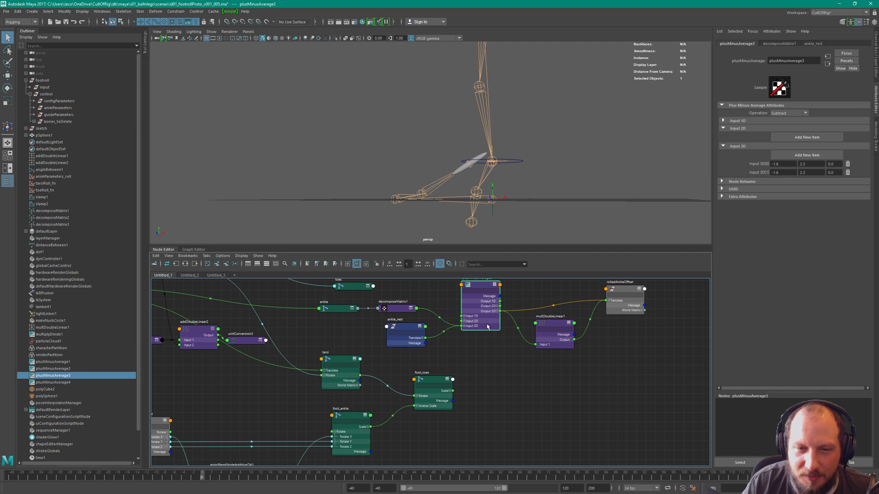
{"action": "left_click", "coordinate": [640, 302]}
{"action": "left_click_drag", "start_coordinate": [640, 302], "coordinate": [634, 313]}
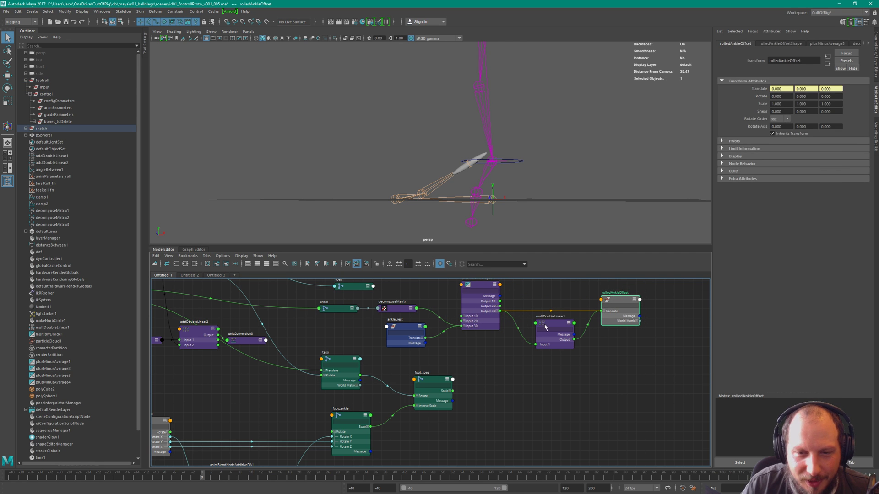
Move the foot_toes node closer to the tarsi and foot_ankle nodes in the node graph.
{"action": "left_click_drag", "start_coordinate": [495, 208], "coordinate": [464, 240], "text": "alt"}
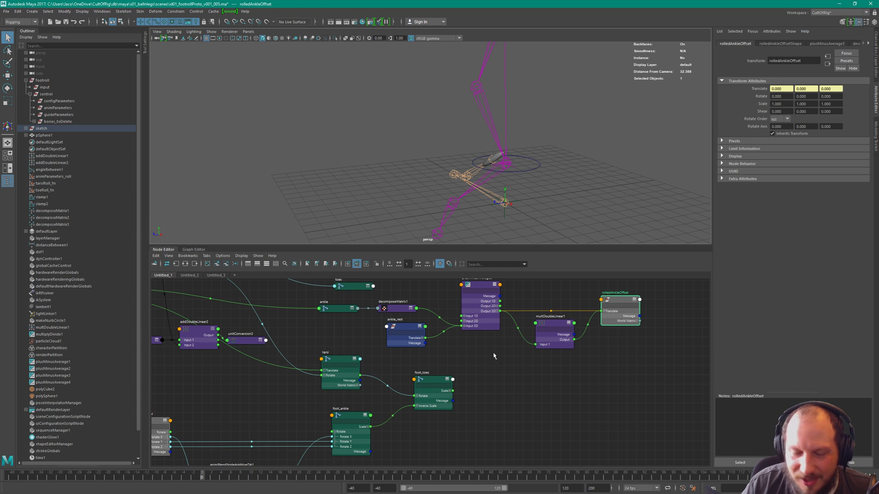
{"action": "left_click_drag", "start_coordinate": [432, 385], "coordinate": [418, 386]}
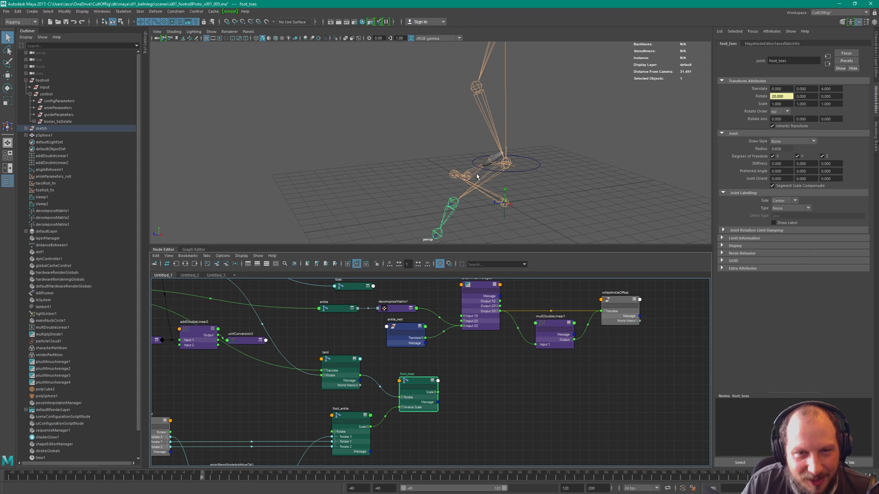
{"action": "left_click_drag", "start_coordinate": [488, 188], "coordinate": [492, 162], "text": "alt"}
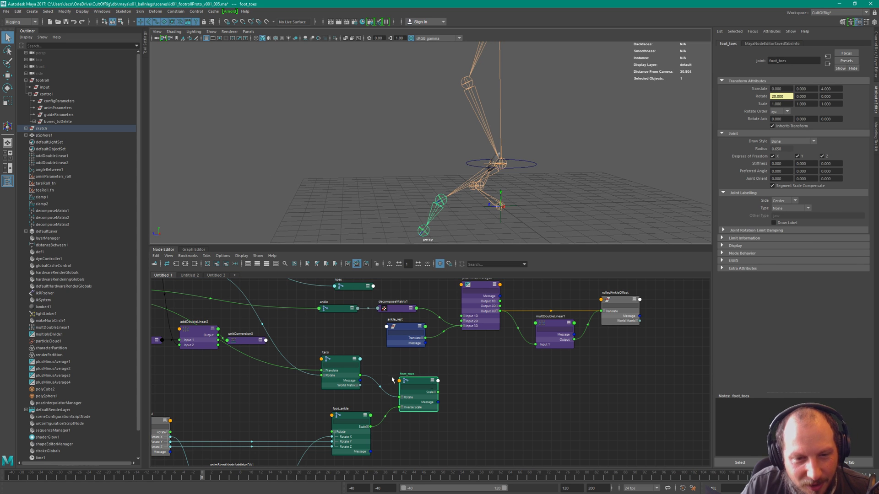
{"action": "left_click", "coordinate": [418, 386]}
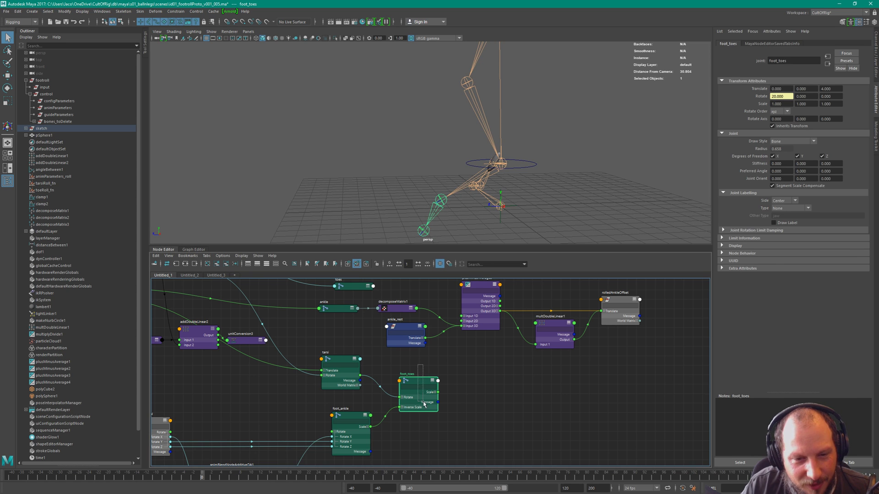
Expand the Rotate channels on the foot_toes and tarsi nodes and shift foot_toes slightly higher in the node graph.
{"action": "middle_click_drag", "start_coordinate": [402, 352], "coordinate": [521, 359], "text": "alt"}
{"action": "left_click_drag", "start_coordinate": [459, 371], "coordinate": [467, 367]}
{"action": "middle_click_drag", "start_coordinate": [429, 321], "coordinate": [436, 355], "text": "alt"}
{"action": "left_click", "coordinate": [442, 202]}
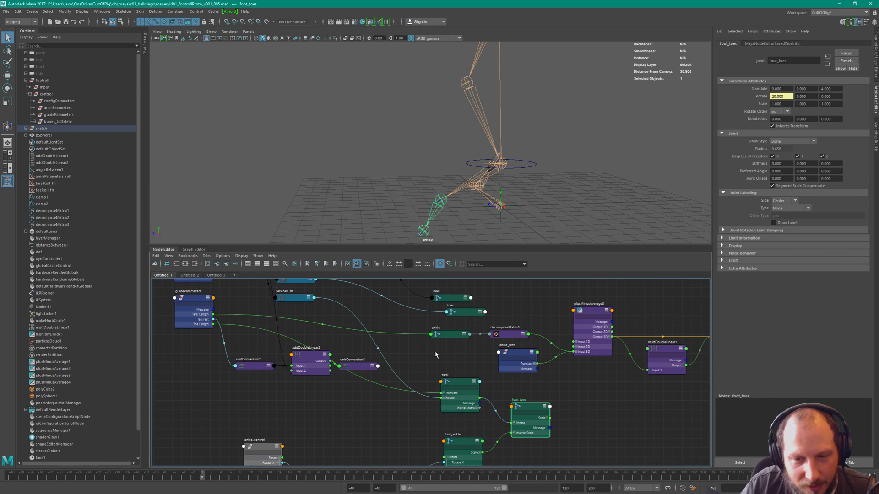
{"action": "left_click", "coordinate": [515, 423]}
{"action": "left_click_drag", "start_coordinate": [524, 409], "coordinate": [528, 403]}
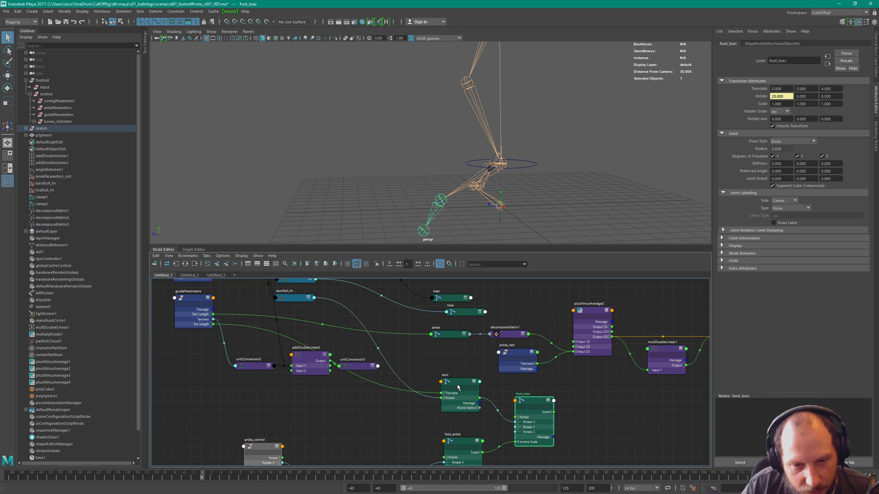
{"action": "left_click", "coordinate": [444, 398]}
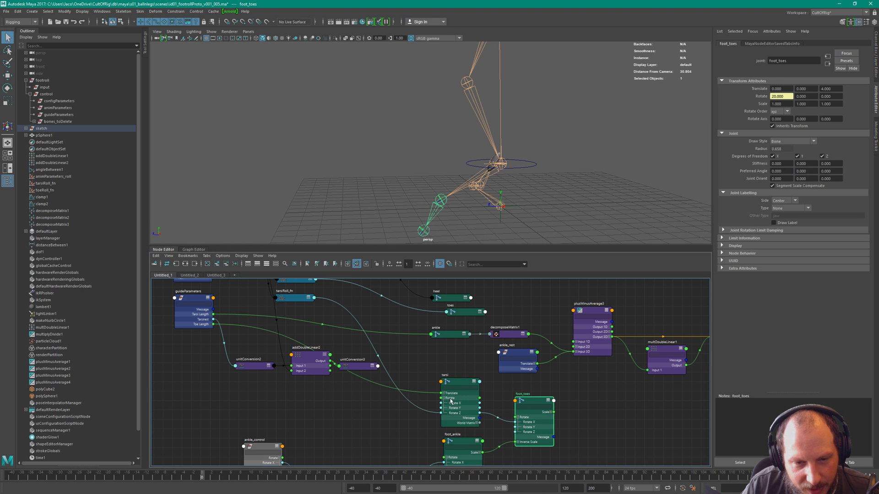
Nudge animBlendNodeAdditiveDA1 slightly upward and move foot_ankle slightly away from tarsi in the node graph.
{"action": "middle_click_drag", "start_coordinate": [403, 395], "coordinate": [466, 286], "text": "alt"}
{"action": "left_click", "coordinate": [418, 380]}
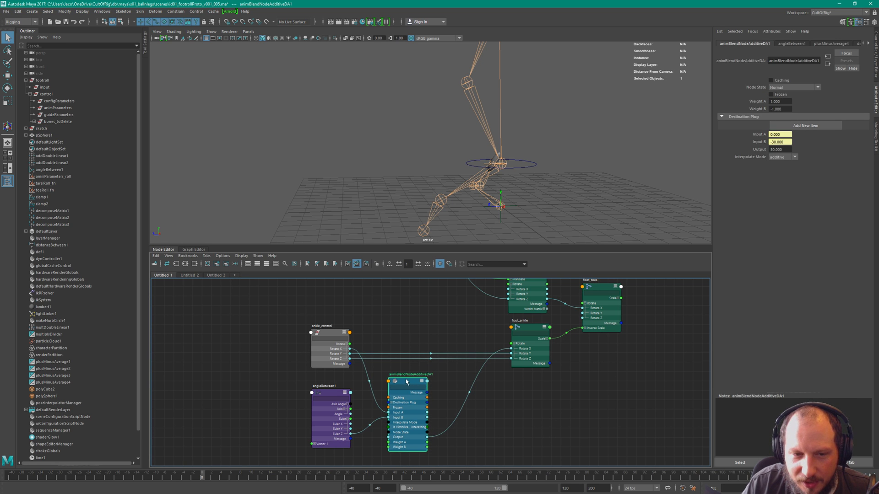
{"action": "left_click_drag", "start_coordinate": [406, 382], "coordinate": [407, 374]}
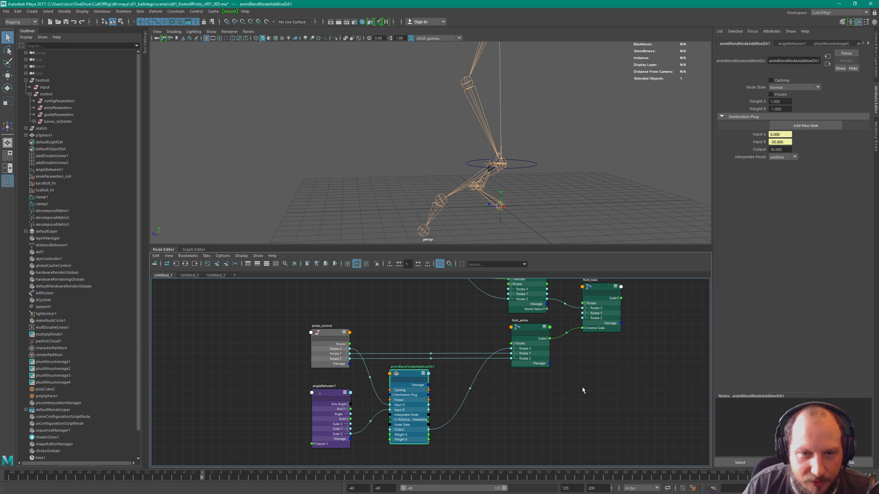
{"action": "middle_click_drag", "start_coordinate": [552, 340], "coordinate": [486, 372], "text": "alt"}
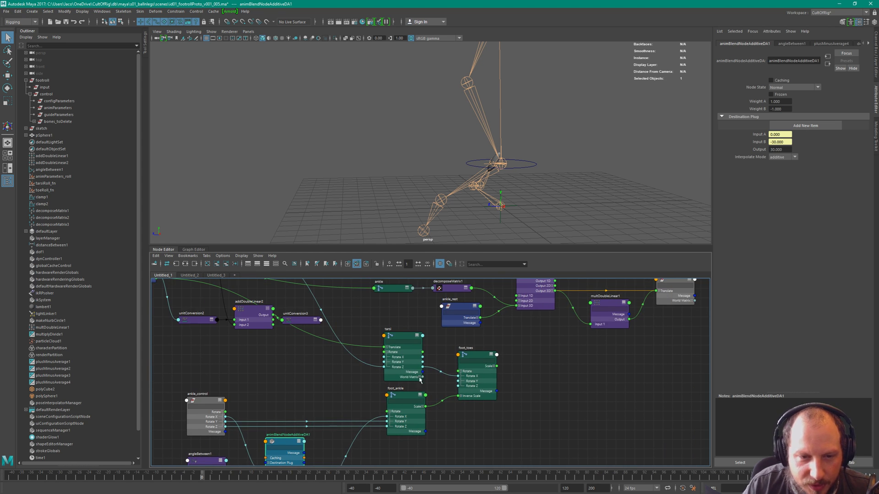
{"action": "left_click_drag", "start_coordinate": [409, 396], "coordinate": [405, 400]}
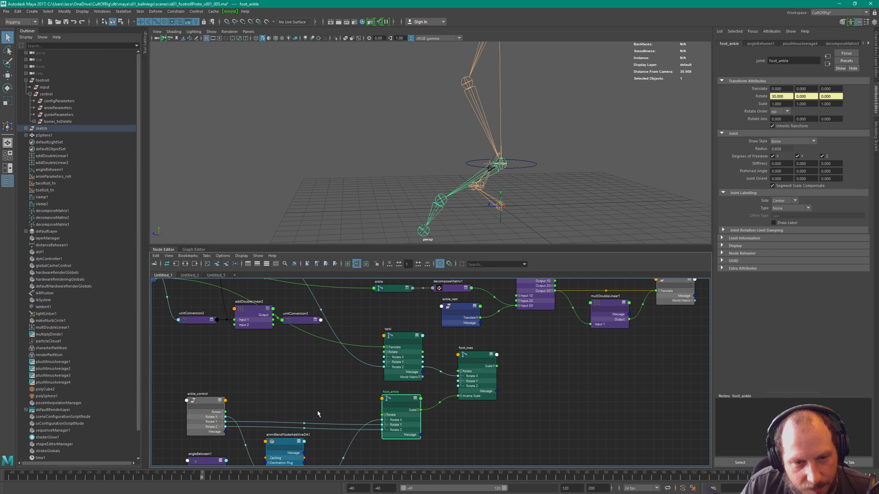
Move unitConversion2, addDoubleLinear2 and unitConversion3 together up the node graph, clear of the wires leading to tarsi.
{"action": "middle_click_drag", "start_coordinate": [304, 393], "coordinate": [346, 462], "text": "alt"}
{"action": "middle_click_drag", "start_coordinate": [345, 303], "coordinate": [459, 325], "text": "alt"}
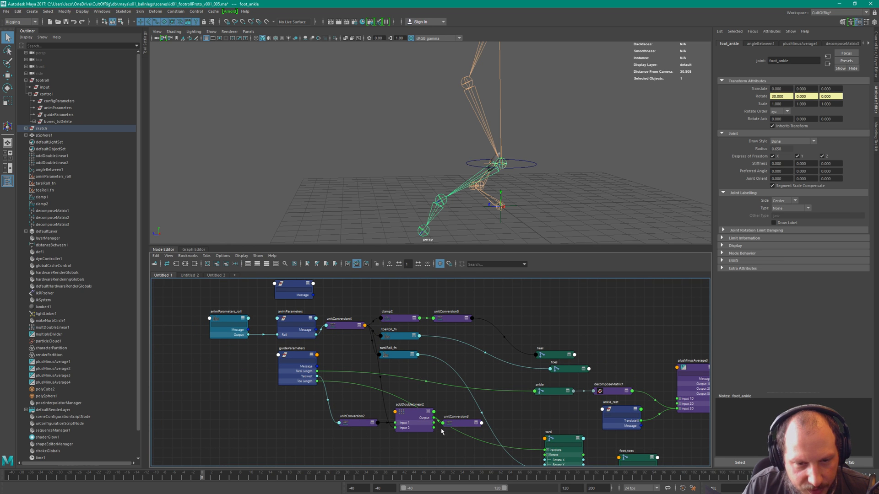
{"action": "left_click_drag", "start_coordinate": [410, 410], "coordinate": [407, 422]}
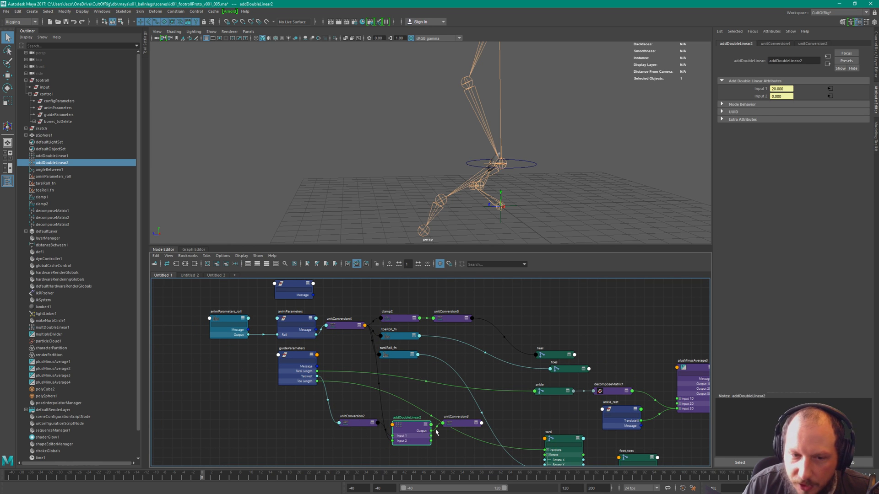
{"action": "left_click_drag", "start_coordinate": [350, 407], "coordinate": [453, 450]}
{"action": "left_click_drag", "start_coordinate": [454, 417], "coordinate": [443, 279]}
{"action": "middle_click_drag", "start_coordinate": [430, 353], "coordinate": [440, 353], "text": "alt"}
{"action": "scroll", "coordinate": [441, 352], "scroll_direction": "down", "scroll_amount": 2}
{"action": "middle_click_drag", "start_coordinate": [528, 442], "coordinate": [401, 307], "text": "alt"}
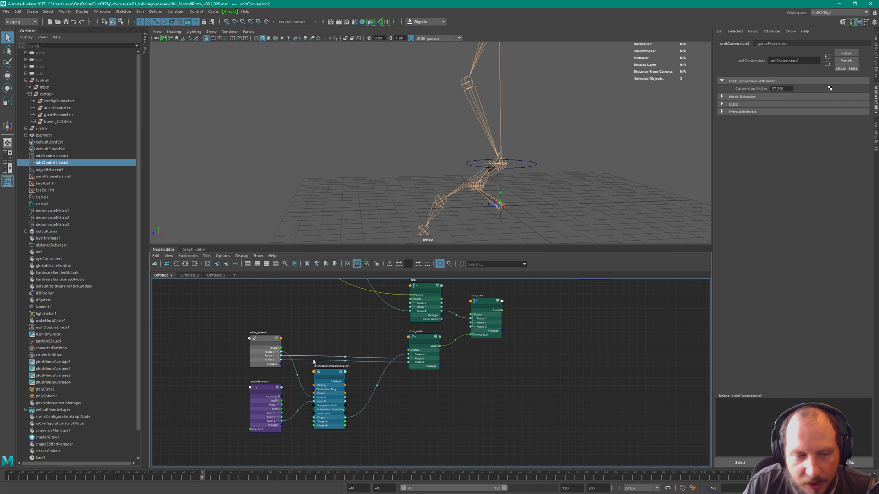
Spread the foot_toes and tarsi nodes apart to leave room for another node between them.
{"action": "middle_click_drag", "start_coordinate": [479, 343], "coordinate": [521, 386], "text": "alt"}
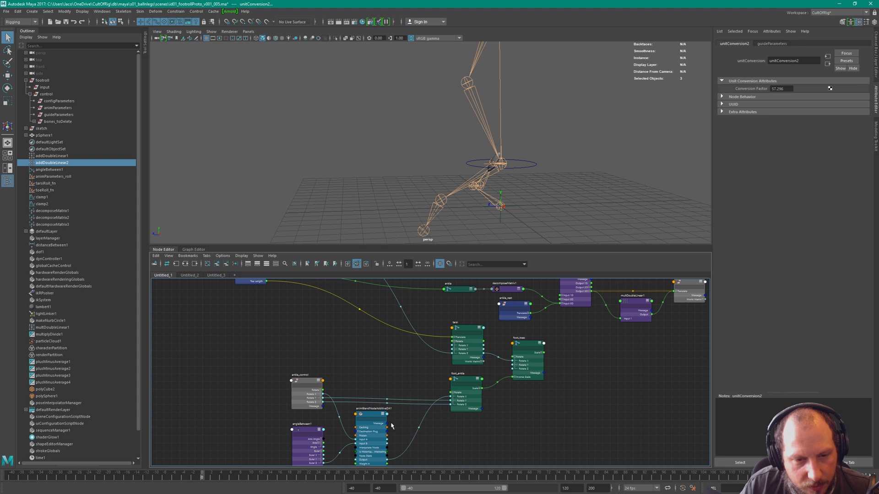
{"action": "left_click_drag", "start_coordinate": [529, 362], "coordinate": [558, 363]}
{"action": "middle_click_drag", "start_coordinate": [410, 282], "coordinate": [402, 338], "text": "alt"}
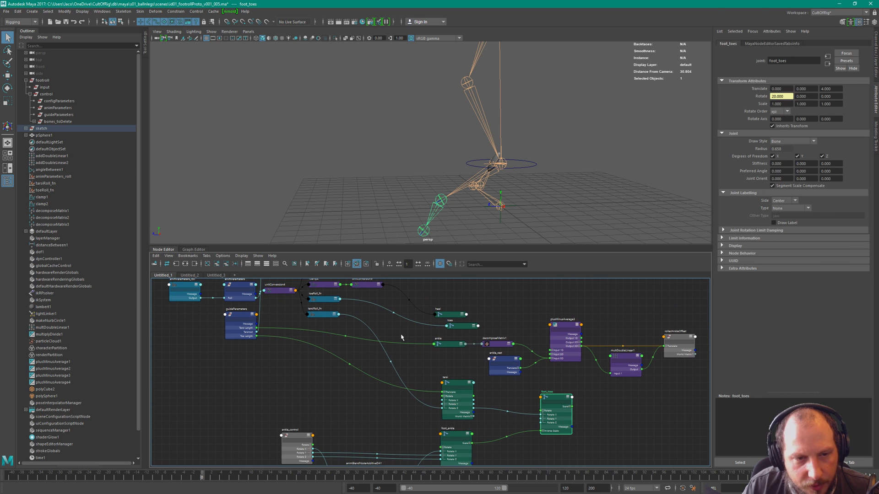
{"action": "left_click", "coordinate": [458, 387]}
{"action": "left_click_drag", "start_coordinate": [458, 387], "coordinate": [451, 386]}
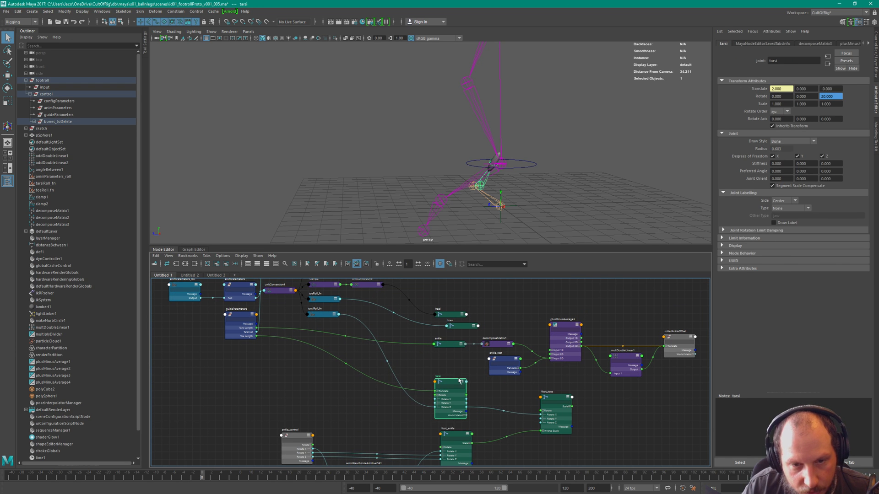
Create an animBlendNodeAdditiveDA node in the node graph.
{"action": "left_click", "coordinate": [506, 396]}
{"action": "key", "text": "Tab"}
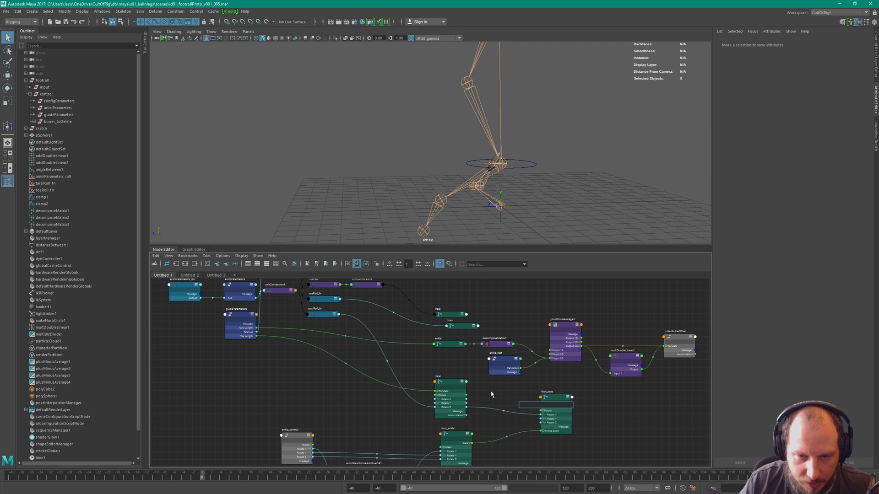
{"action": "type", "text": "da"}
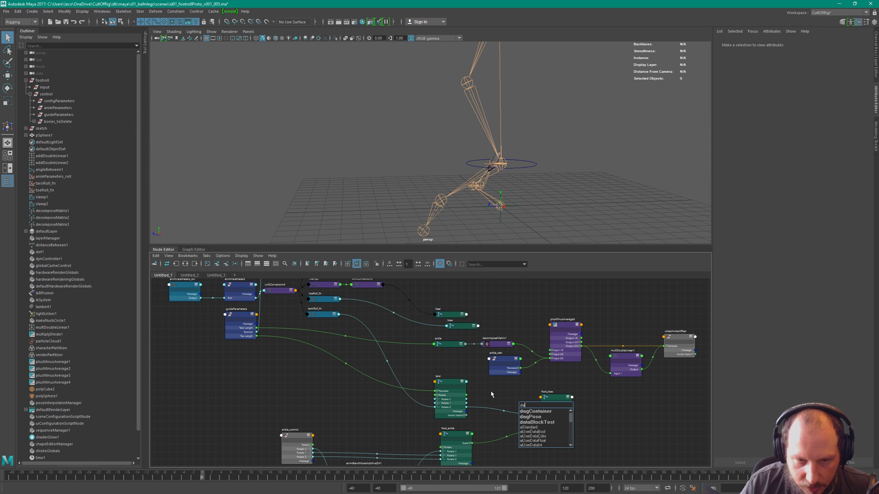
{"action": "key", "text": "ctrl+a"}
{"action": "type", "text": "blend"}
{"action": "key", "text": "Down"}
{"action": "key", "text": "Down"}
{"action": "key", "text": "Down"}
{"action": "key", "text": "Down"}
{"action": "key", "text": "Down"}
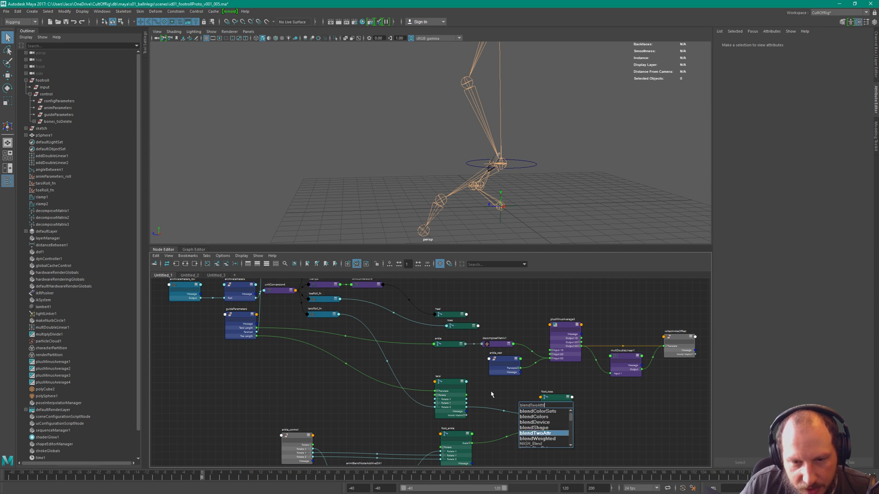
{"action": "key", "text": "Down"}
{"action": "key", "text": "Down"}
{"action": "key", "text": "Down"}
{"action": "key", "text": "Down"}
{"action": "key", "text": "Down"}
{"action": "key", "text": "Down"}
{"action": "key", "text": "Down"}
{"action": "key", "text": "Down"}
{"action": "key", "text": "Down"}
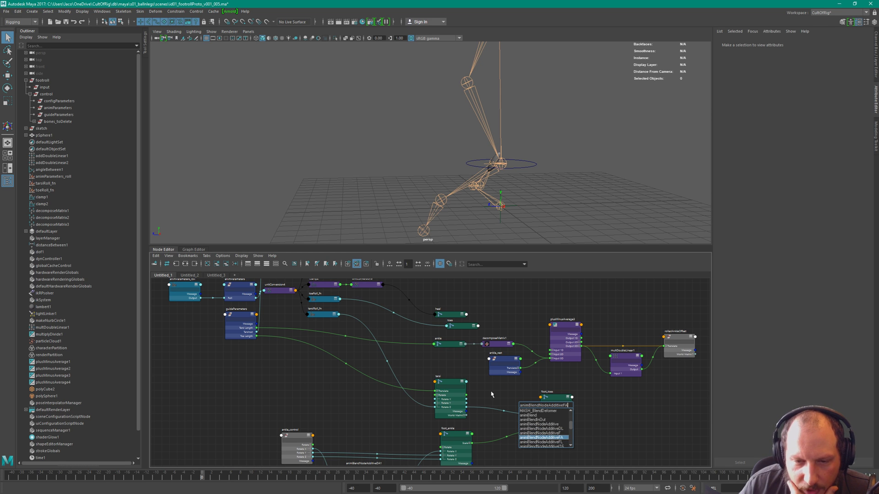
{"action": "key", "text": "Down"}
{"action": "key", "text": "Down"}
{"action": "key", "text": "Down"}
{"action": "key", "text": "Down"}
{"action": "key", "text": "Down"}
{"action": "key", "text": "Down"}
{"action": "key", "text": "Down"}
{"action": "key", "text": "Down"}
{"action": "key", "text": "Down"}
{"action": "key", "text": "Down"}
{"action": "key", "text": "Down"}
{"action": "key", "text": "Down"}
{"action": "key", "text": "Down"}
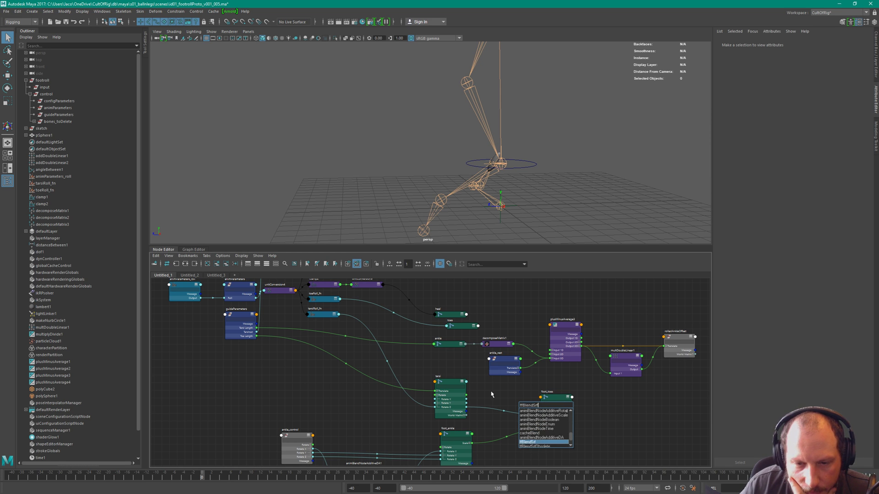
{"action": "key", "text": "Up"}
{"action": "key", "text": "Return"}
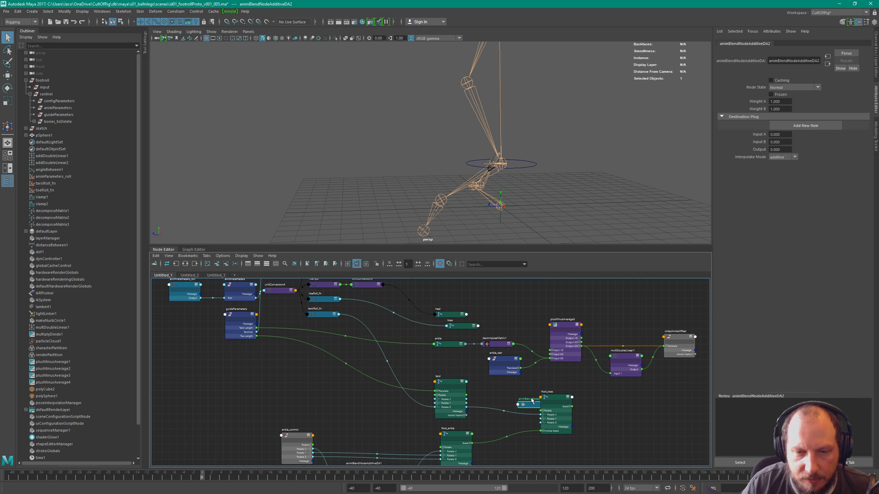
Place the new animBlendNodeAdditiveDA2 node between tarsi and foot_toes and expand it to list its attributes.
{"action": "left_click_drag", "start_coordinate": [532, 401], "coordinate": [497, 366]}
{"action": "scroll", "coordinate": [485, 394], "scroll_direction": "up", "scroll_amount": 5}
{"action": "key", "text": "3"}
{"action": "left_click_drag", "start_coordinate": [433, 403], "coordinate": [455, 389]}
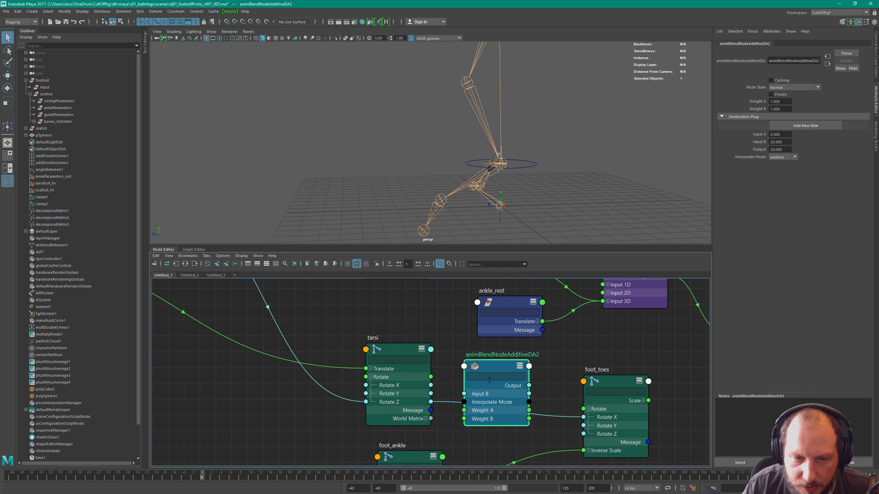
Show all attributes of animBlendNodeAdditiveDA2 and connect tarsi's Rotate Z to its Input A, with Input A feeding foot_toes' Rotate X.
{"action": "left_click", "coordinate": [496, 367]}
{"action": "right_click", "coordinate": [496, 366]}
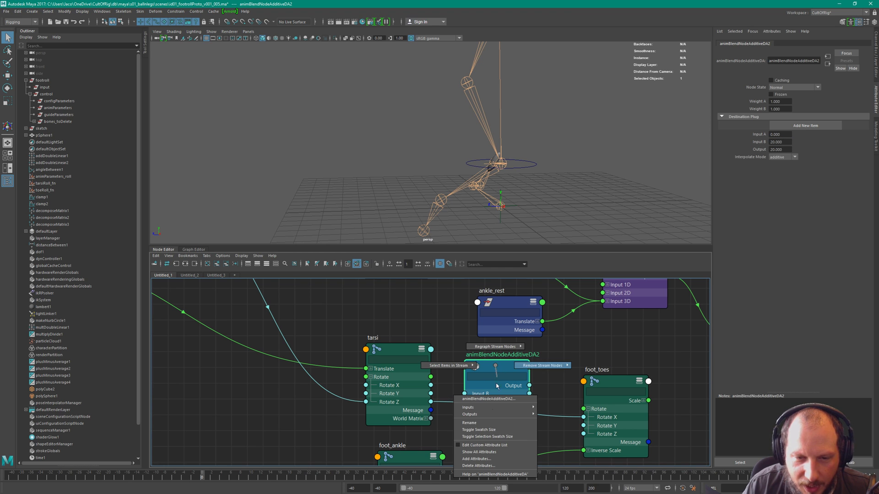
{"action": "left_click", "coordinate": [479, 451]}
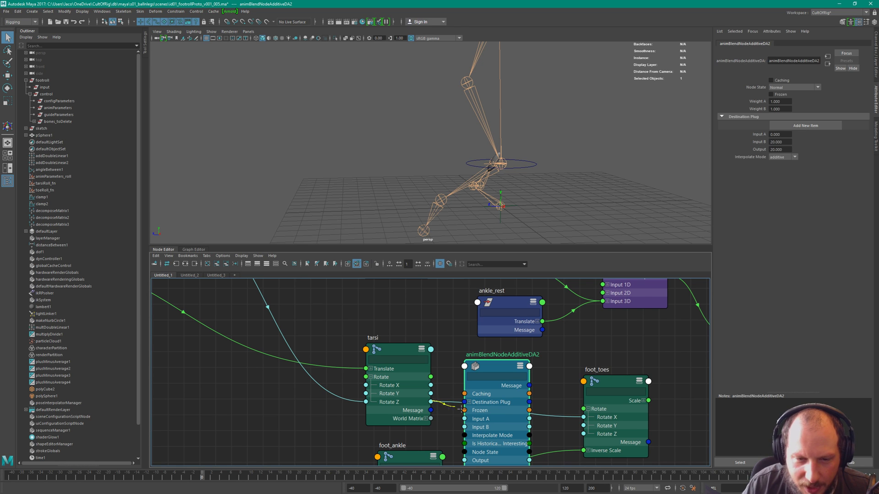
{"action": "left_click_drag", "start_coordinate": [431, 402], "coordinate": [464, 419]}
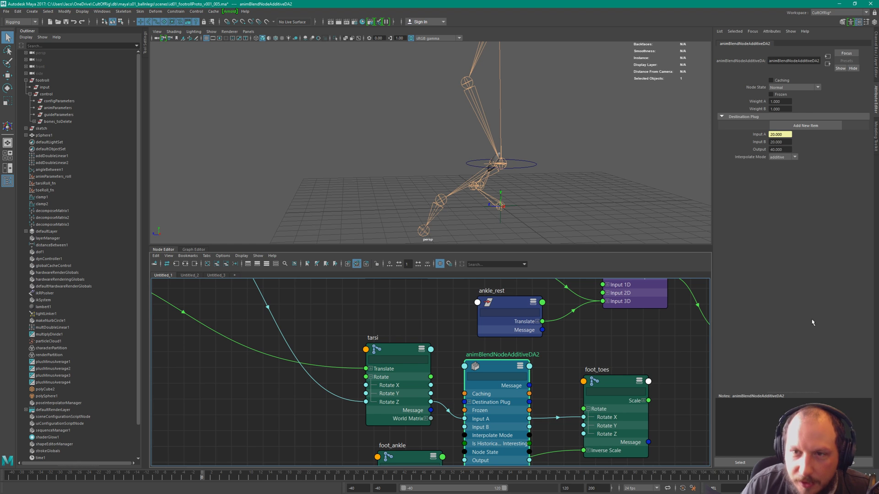
Set Input B to 0 and Weight A to -1 on animBlendNodeAdditiveDA2.
{"action": "left_click", "coordinate": [784, 143]}
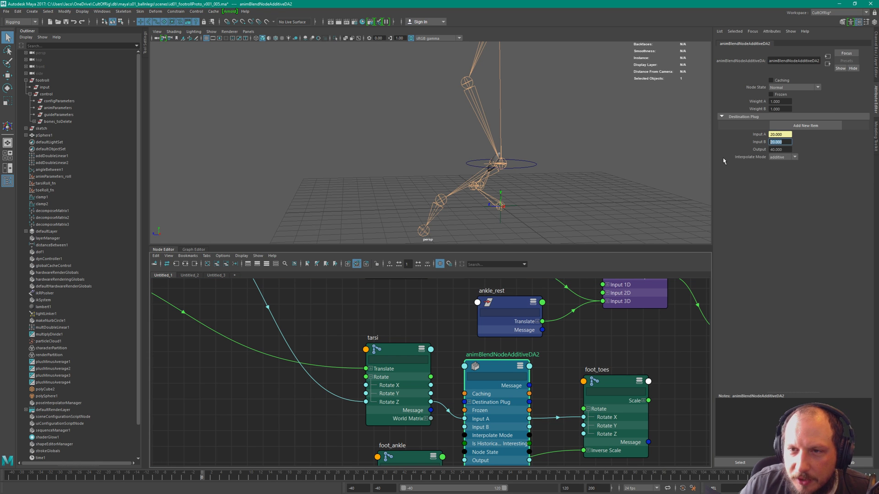
{"action": "type", "text": "0"}
{"action": "key", "text": "Tab"}
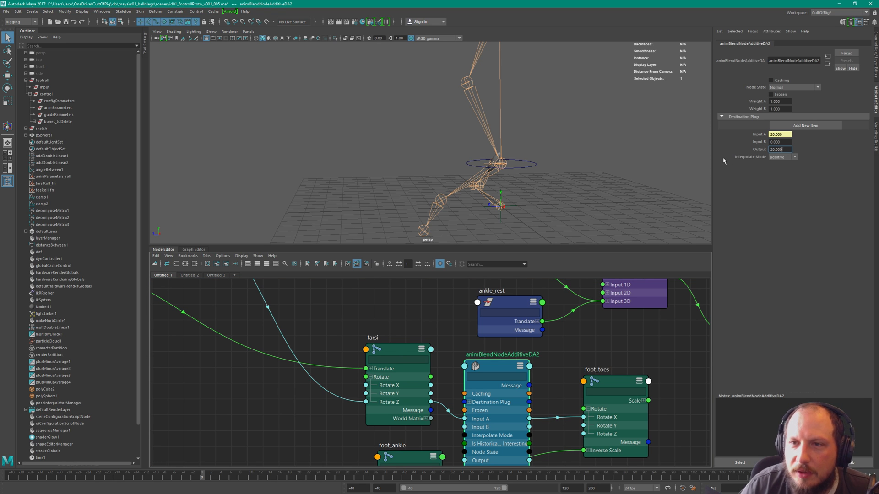
{"action": "left_click", "coordinate": [780, 101]}
{"action": "type", "text": "-1"}
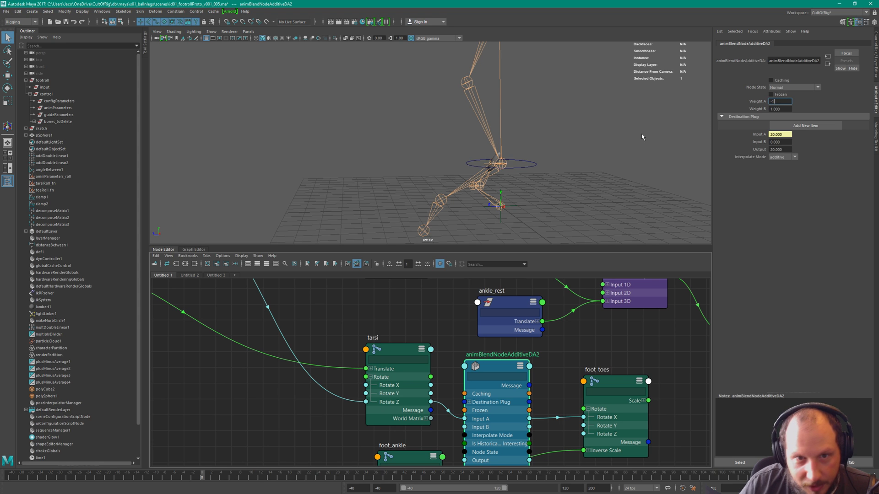
{"action": "key", "text": "Return"}
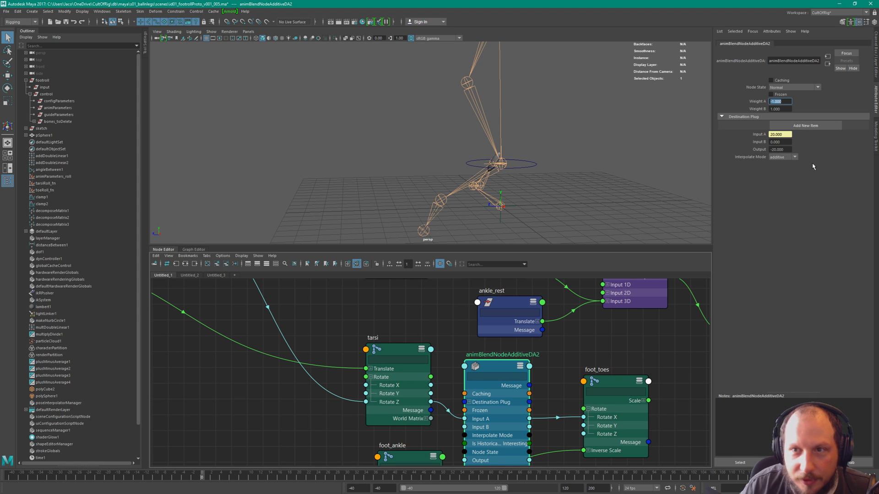
Scrub the timeline forward and compare foot_toes' X rotation with animBlendNodeAdditiveDA2's output, shifting both nodes slightly.
{"action": "middle_click_drag", "start_coordinate": [484, 388], "coordinate": [445, 362], "text": "alt"}
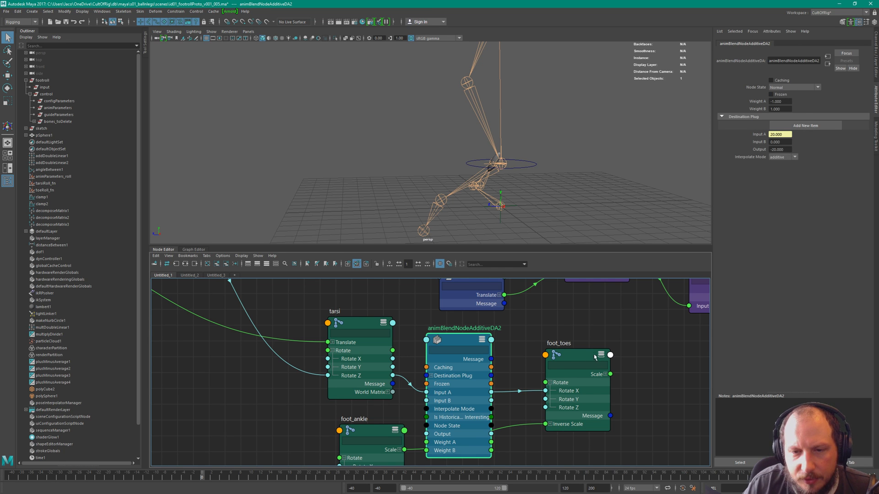
{"action": "left_click_drag", "start_coordinate": [594, 357], "coordinate": [587, 359]}
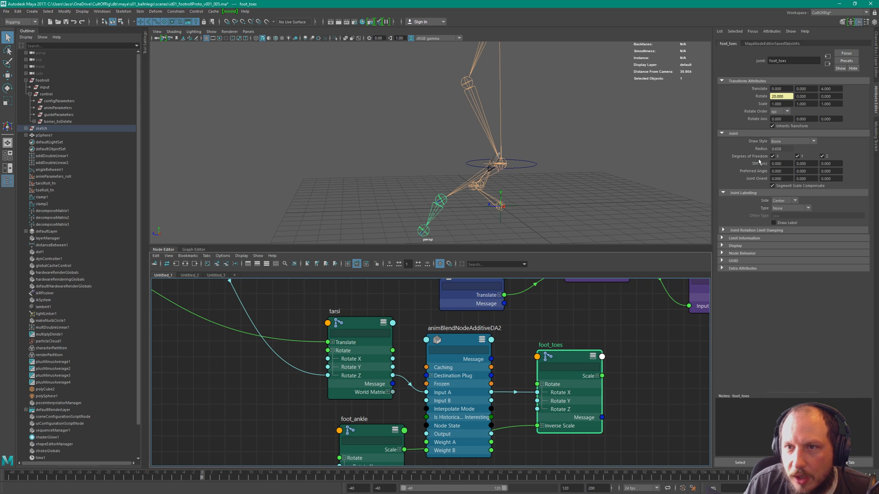
{"action": "left_click_drag", "start_coordinate": [207, 477], "coordinate": [231, 477]}
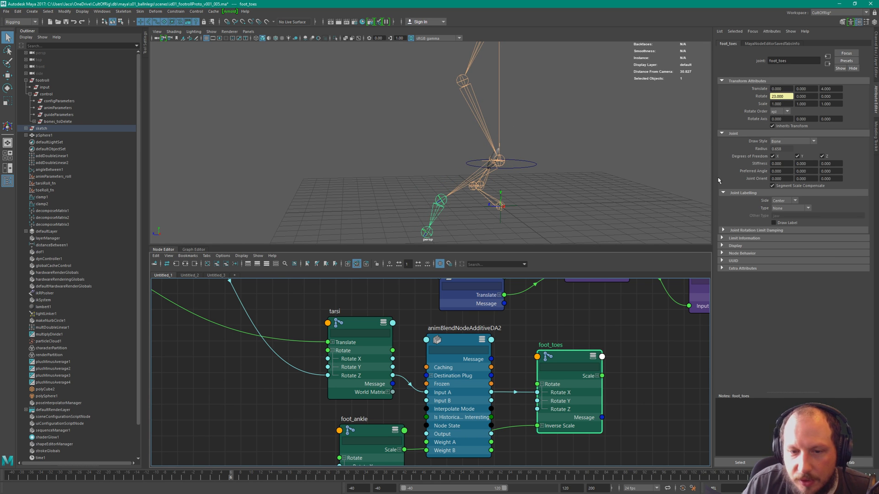
{"action": "left_click", "coordinate": [491, 399]}
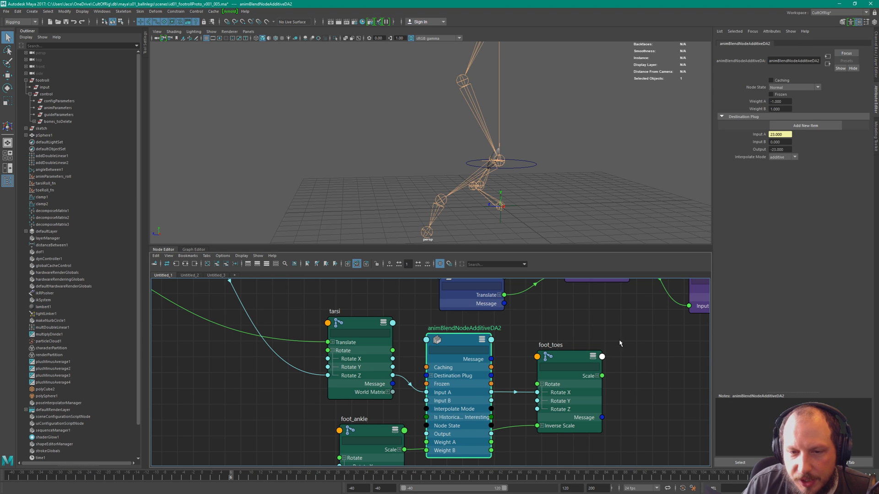
{"action": "left_click", "coordinate": [559, 396]}
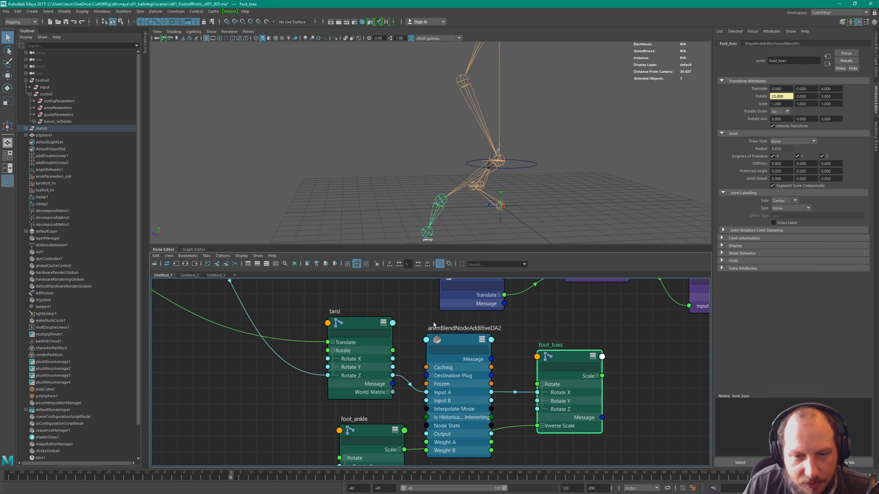
{"action": "left_click_drag", "start_coordinate": [434, 325], "coordinate": [463, 339]}
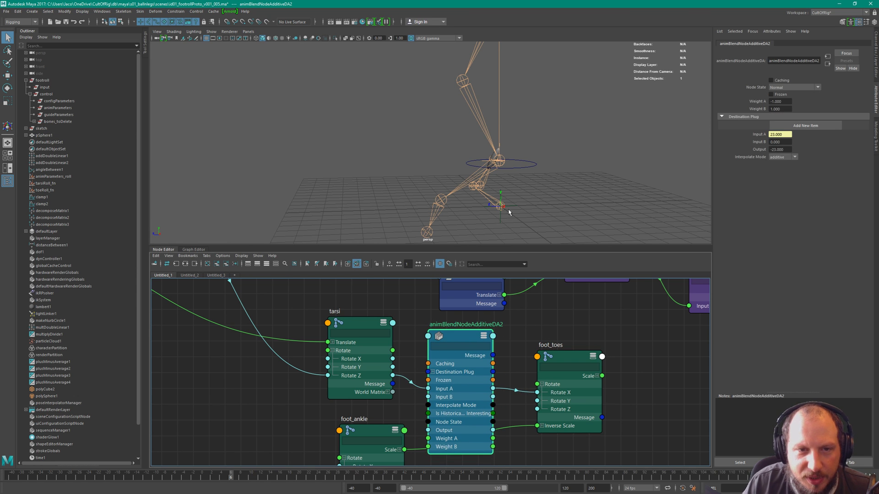
Delete the connection from animBlendNodeAdditiveDA2 to foot_toes' Rotate X and rotate the foot_toes joint to about -28 degrees in X.
{"action": "middle_click_drag", "start_coordinate": [509, 210], "coordinate": [504, 202], "text": "alt"}
{"action": "right_click_drag", "start_coordinate": [504, 203], "coordinate": [467, 178], "text": "alt"}
{"action": "left_click", "coordinate": [434, 185]}
{"action": "key", "text": "e"}
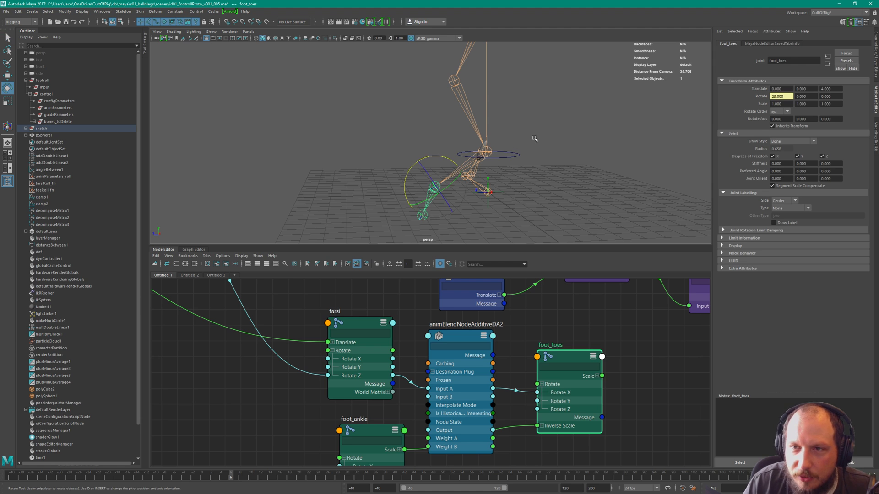
{"action": "left_click_drag", "start_coordinate": [483, 165], "coordinate": [450, 175]}
{"action": "left_click", "coordinate": [518, 391]}
{"action": "key", "text": "Delete"}
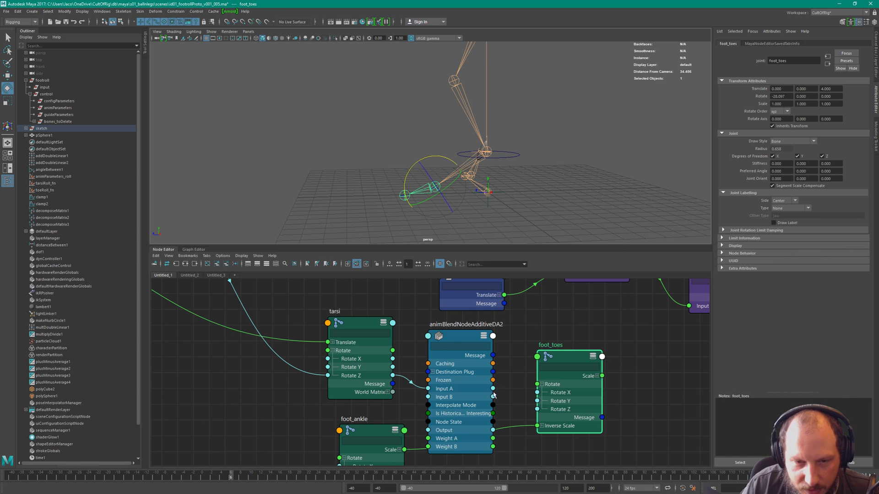
Set the foot_toes joint's Rotate X to -23.
{"action": "double_click", "coordinate": [777, 96]}
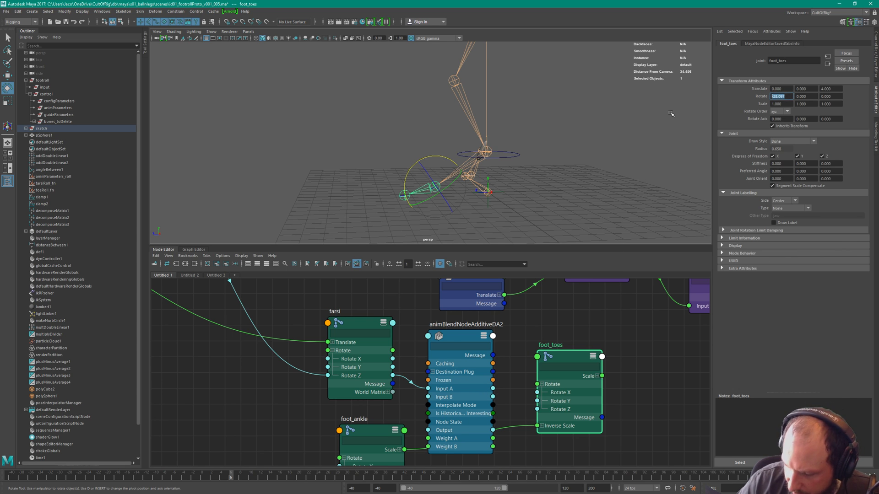
{"action": "type", "text": "-"}
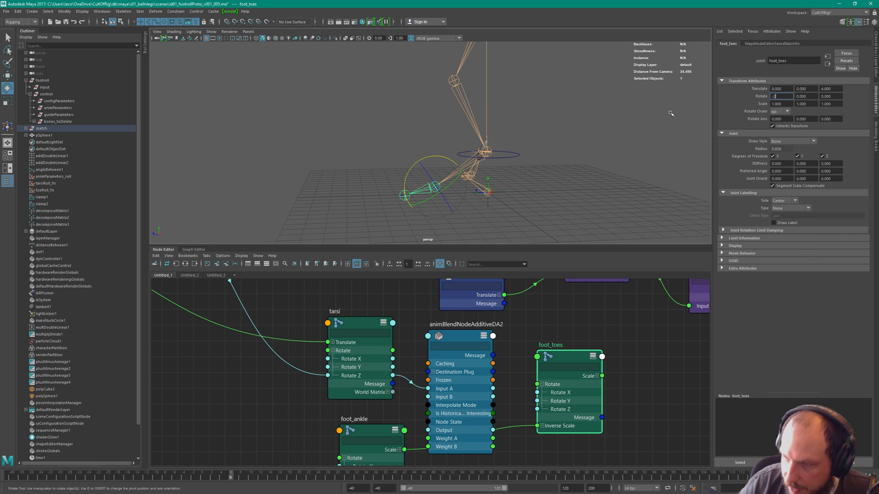
{"action": "type", "text": "23"}
{"action": "key", "text": "Return"}
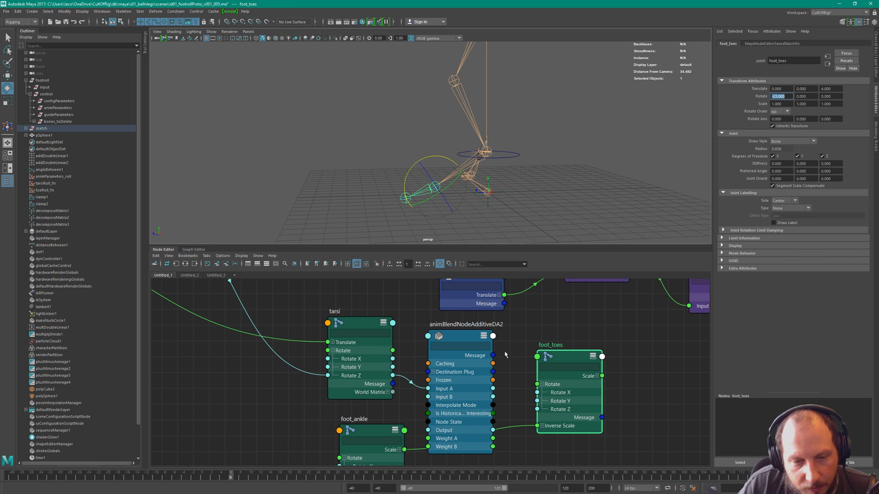
Connect animBlendNodeAdditiveDA2's Output to foot_toes' Rotate X, and collapse the blend node between tarsi and foot_toes.
{"action": "left_click", "coordinate": [484, 360]}
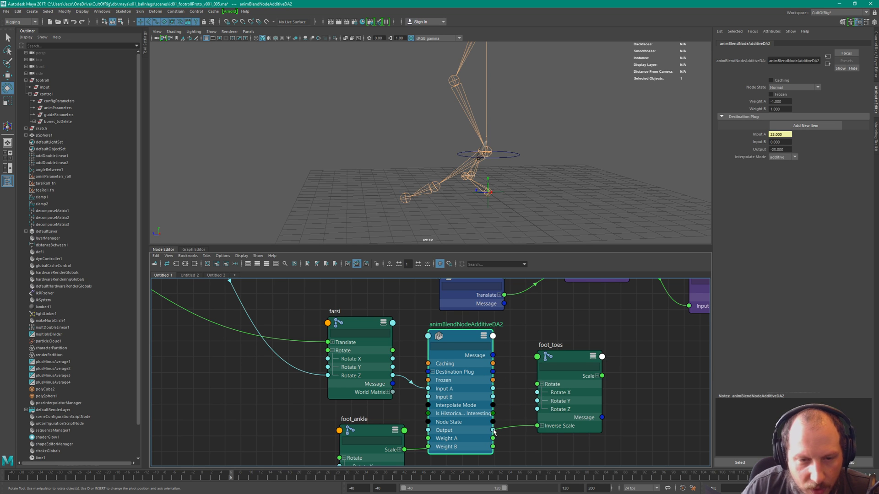
{"action": "left_click_drag", "start_coordinate": [493, 430], "coordinate": [537, 393]}
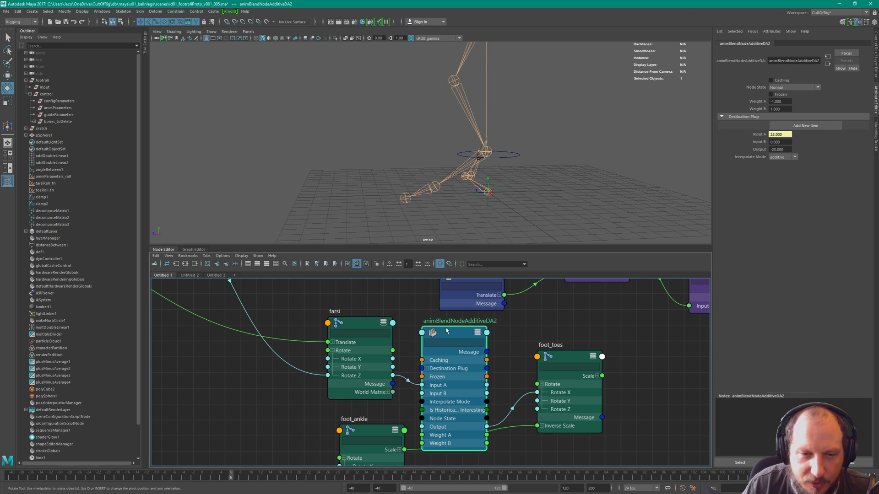
{"action": "key", "text": "1"}
{"action": "left_click_drag", "start_coordinate": [445, 327], "coordinate": [451, 362]}
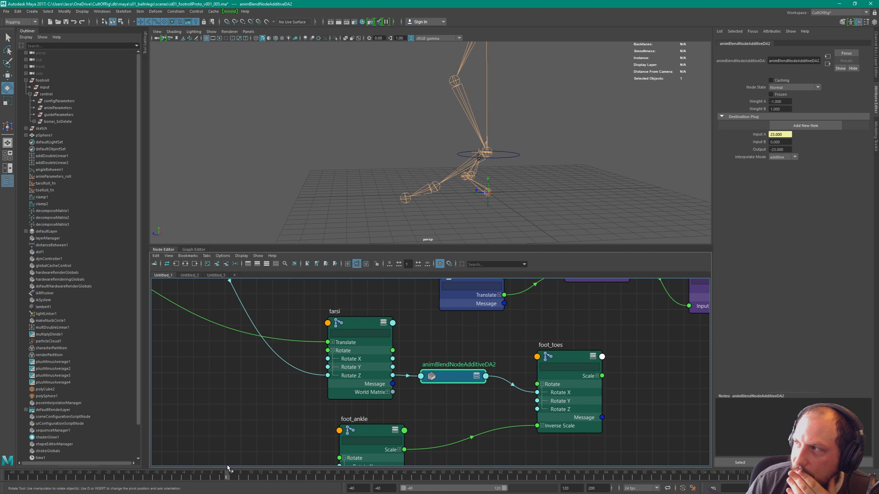
Scrub the timeline forward, select ankle_control and set the Rotate tool's axis orientation to Object.
{"action": "mouse_move", "coordinate": [228, 467]}
{"action": "left_mouse_down"}
{"action": "mouse_move", "coordinate": [186, 474]}
{"action": "mouse_move", "coordinate": [431, 465]}
{"action": "mouse_move", "coordinate": [551, 440]}
{"action": "left_mouse_up"}
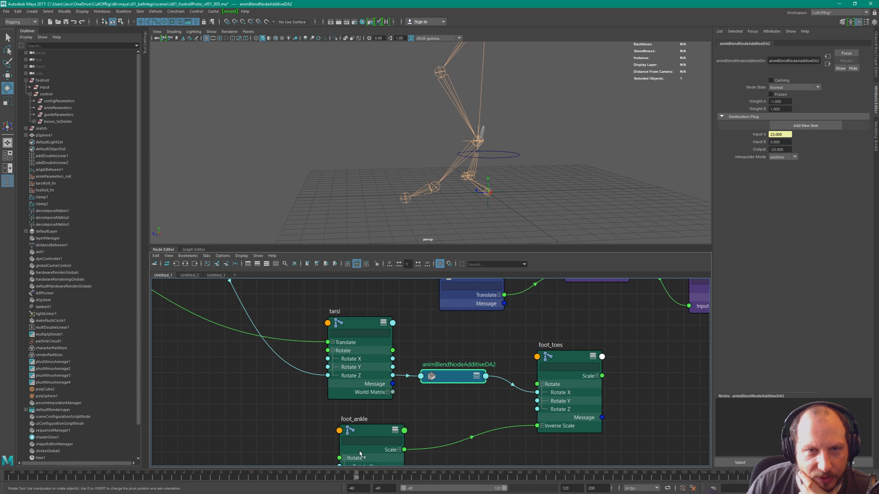
{"action": "left_click", "coordinate": [512, 158]}
{"action": "left_click_drag", "start_coordinate": [547, 151], "coordinate": [574, 149], "text": "alt"}
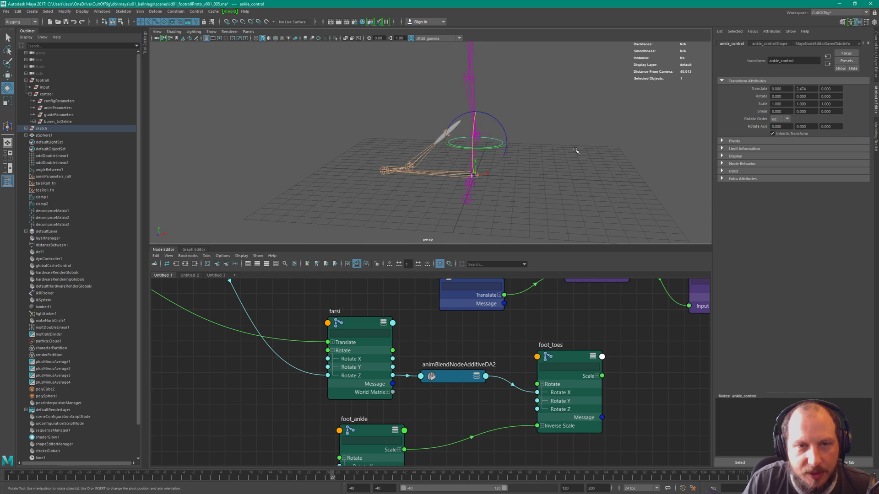
{"action": "left_click_drag", "start_coordinate": [480, 165], "coordinate": [481, 166]}
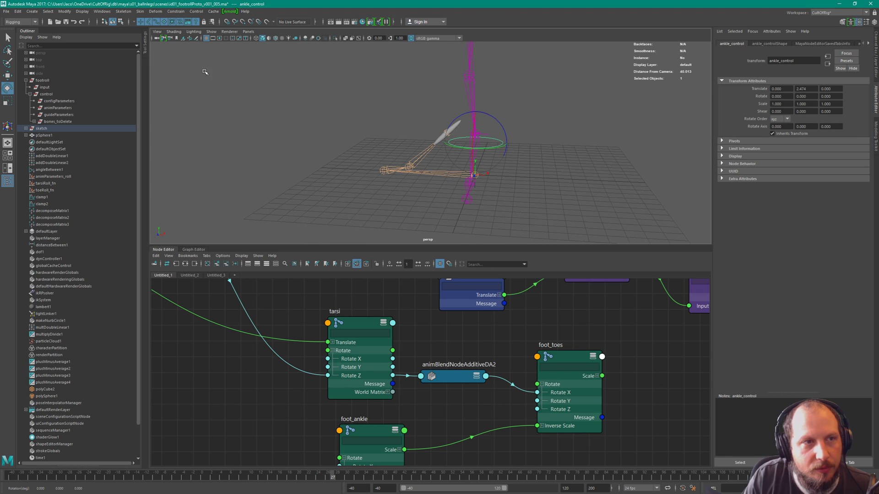
{"action": "left_click", "coordinate": [146, 46]}
{"action": "left_click", "coordinate": [173, 58]}
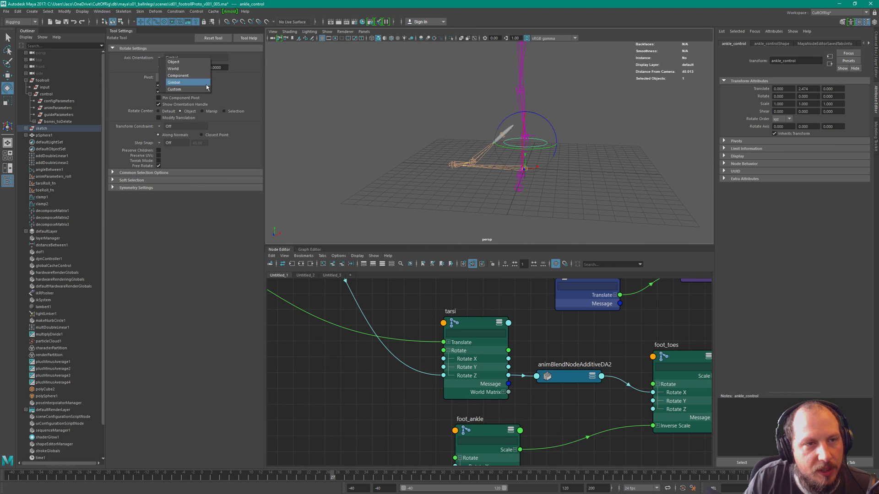
{"action": "left_click", "coordinate": [173, 62]}
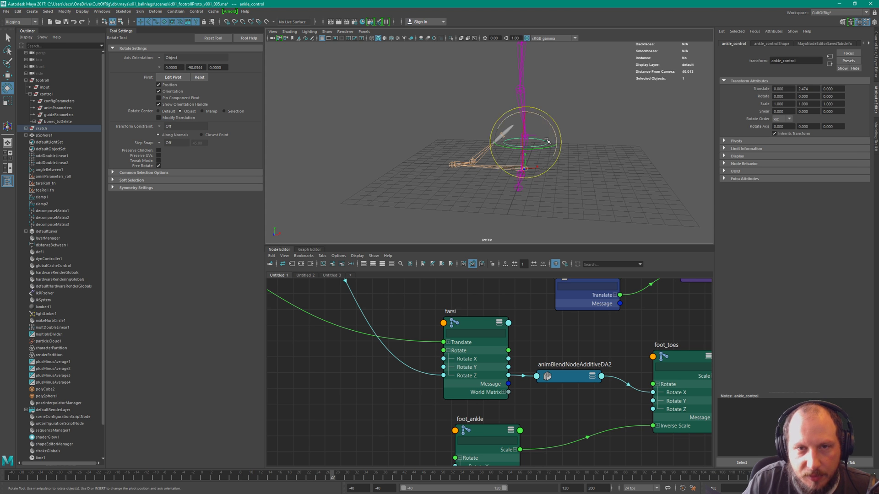
Rotate ankle_control freely and move it off the rolled foot to about -0.76, -1.39, 8.69 to test the rig.
{"action": "mouse_move", "coordinate": [541, 138]}
{"action": "left_mouse_down", "text": "alt"}
{"action": "mouse_move", "coordinate": [587, 135]}
{"action": "mouse_move", "coordinate": [556, 132]}
{"action": "mouse_move", "coordinate": [581, 121]}
{"action": "mouse_move", "coordinate": [572, 154]}
{"action": "mouse_move", "coordinate": [527, 141]}
{"action": "mouse_move", "coordinate": [575, 132]}
{"action": "mouse_move", "coordinate": [549, 130]}
{"action": "left_mouse_up", "text": "alt"}
{"action": "left_click_drag", "start_coordinate": [482, 121], "coordinate": [535, 126]}
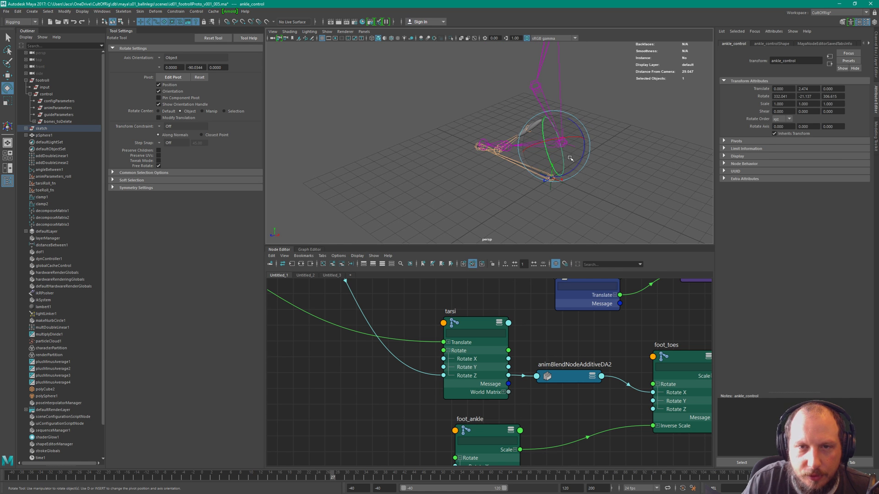
{"action": "left_click_drag", "start_coordinate": [570, 158], "coordinate": [587, 138]}
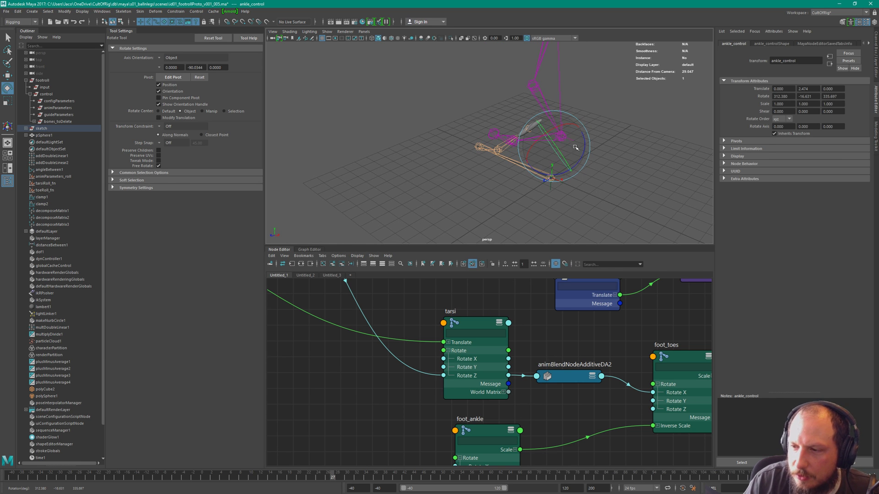
{"action": "left_click_drag", "start_coordinate": [602, 151], "coordinate": [544, 137], "text": "alt"}
{"action": "key", "text": "w"}
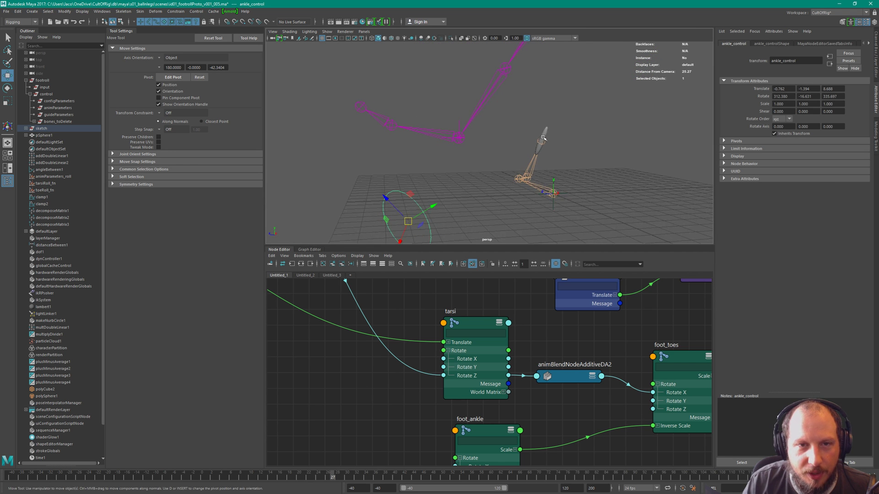
{"action": "right_click_drag", "start_coordinate": [565, 146], "coordinate": [490, 114], "text": "alt"}
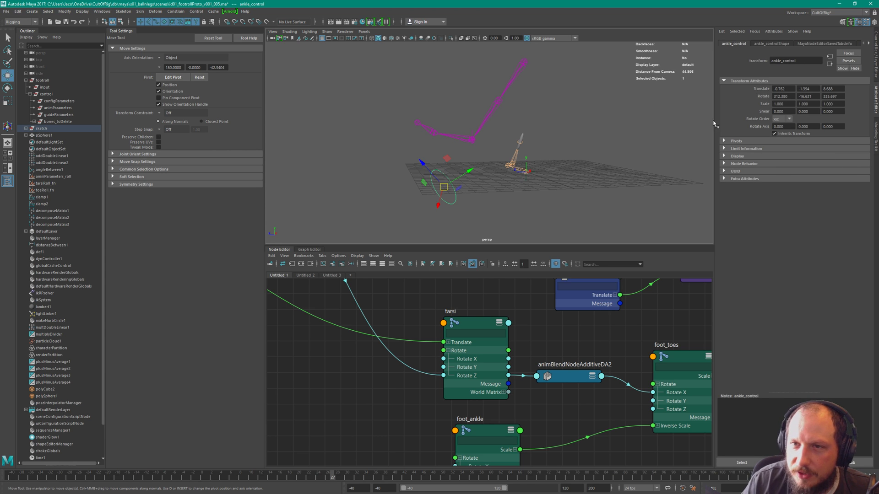
Set ankle_control's Rotate X, Y and Z to 0.
{"action": "left_click_drag", "start_coordinate": [794, 96], "coordinate": [691, 120]}
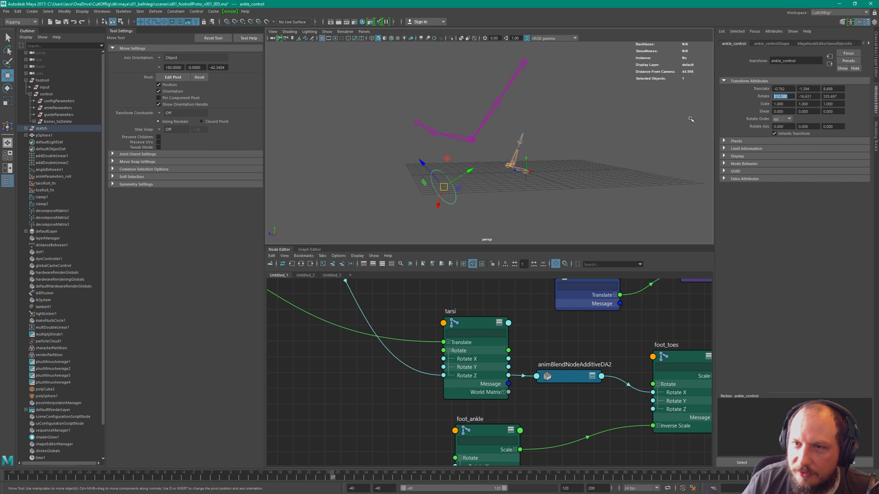
{"action": "type", "text": "0"}
{"action": "key", "text": "Tab"}
{"action": "type", "text": "0"}
{"action": "key", "text": "Tab"}
{"action": "type", "text": "0"}
{"action": "key", "text": "Return"}
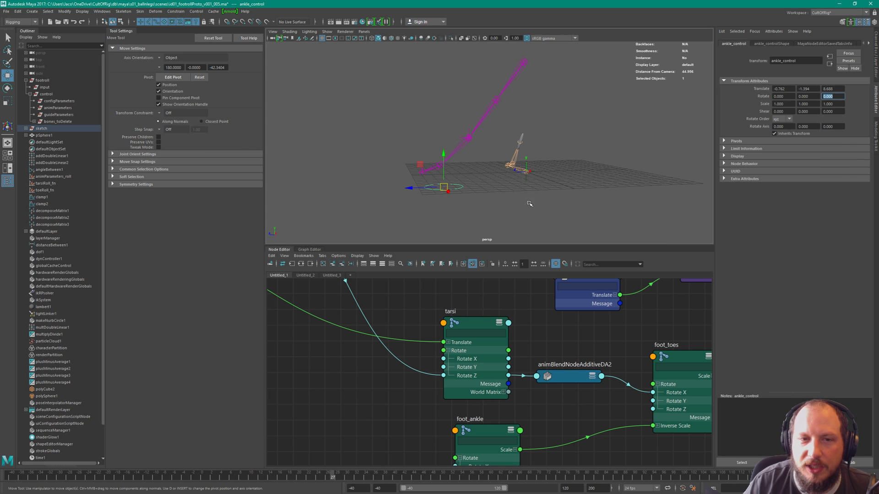
Move ankle_control back near the foot, to about 2.42 in Y and 0.56 in Z.
{"action": "left_click_drag", "start_coordinate": [420, 165], "coordinate": [505, 149]}
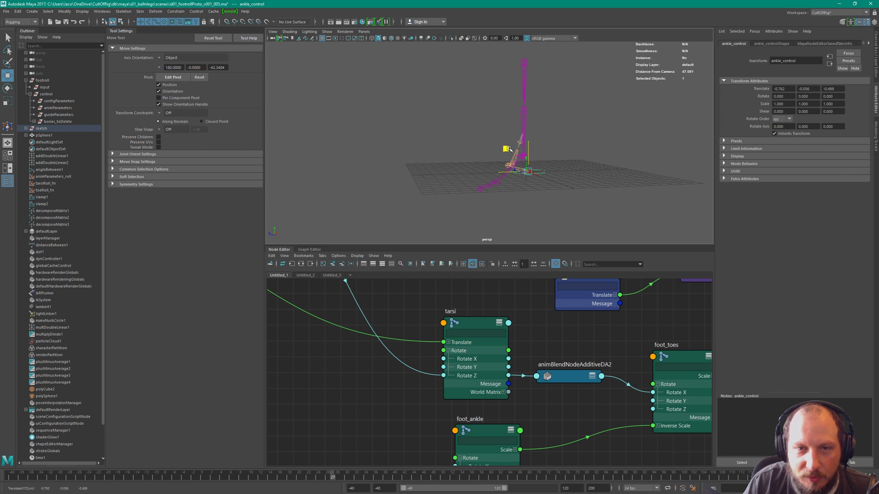
{"action": "mouse_move", "coordinate": [587, 123]}
{"action": "left_mouse_down", "text": "alt"}
{"action": "mouse_move", "coordinate": [542, 123]}
{"action": "mouse_move", "coordinate": [575, 123]}
{"action": "left_mouse_up", "text": "alt"}
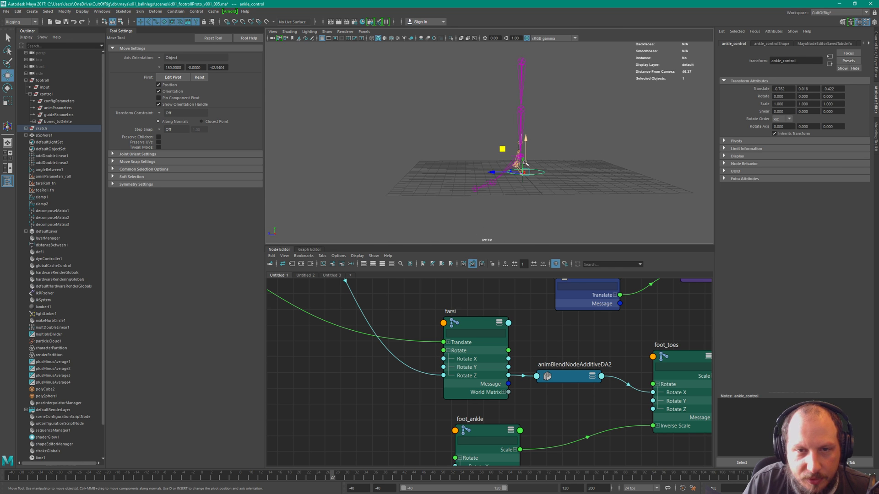
{"action": "left_click_drag", "start_coordinate": [508, 157], "coordinate": [503, 136]}
Scrub the timeline forward and examine the rolled foot and leg joints from several angles.
{"action": "left_click_drag", "start_coordinate": [333, 475], "coordinate": [504, 450]}
{"action": "left_click_drag", "start_coordinate": [467, 130], "coordinate": [522, 132], "text": "alt"}
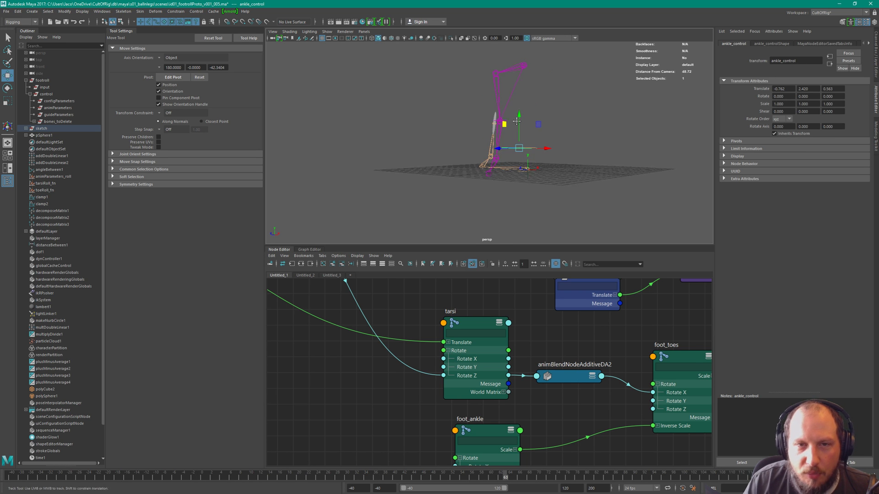
{"action": "right_click_drag", "start_coordinate": [485, 136], "coordinate": [515, 137], "text": "alt"}
{"action": "middle_click_drag", "start_coordinate": [514, 137], "coordinate": [549, 151], "text": "alt"}
{"action": "left_click_drag", "start_coordinate": [548, 151], "coordinate": [509, 144], "text": "alt"}
{"action": "left_click_drag", "start_coordinate": [448, 143], "coordinate": [552, 115], "text": "alt"}
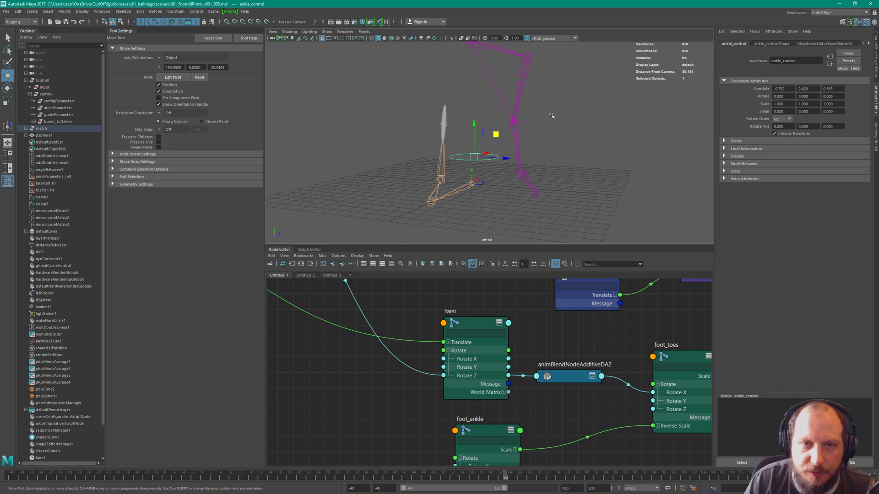
Select the foot_toes joint and examine its driven X rotation and its pose against the other foot chain.
{"action": "left_click", "coordinate": [476, 132]}
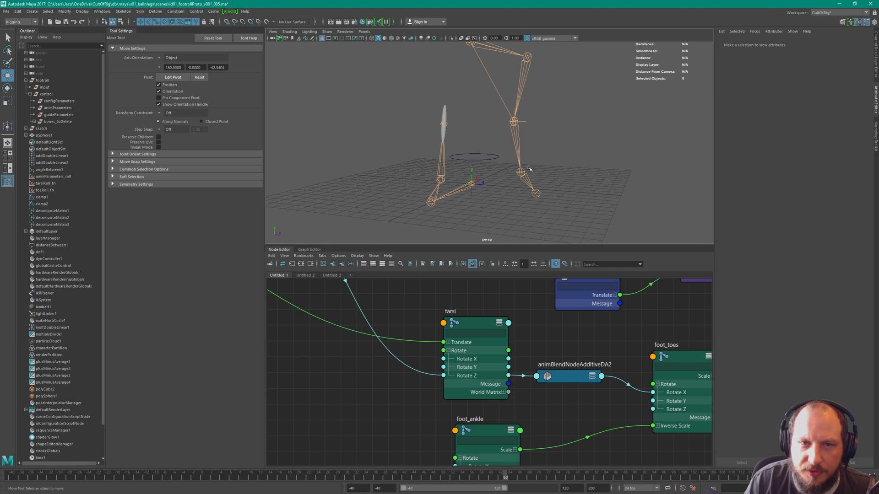
{"action": "left_click", "coordinate": [509, 142]}
{"action": "left_click", "coordinate": [565, 173]}
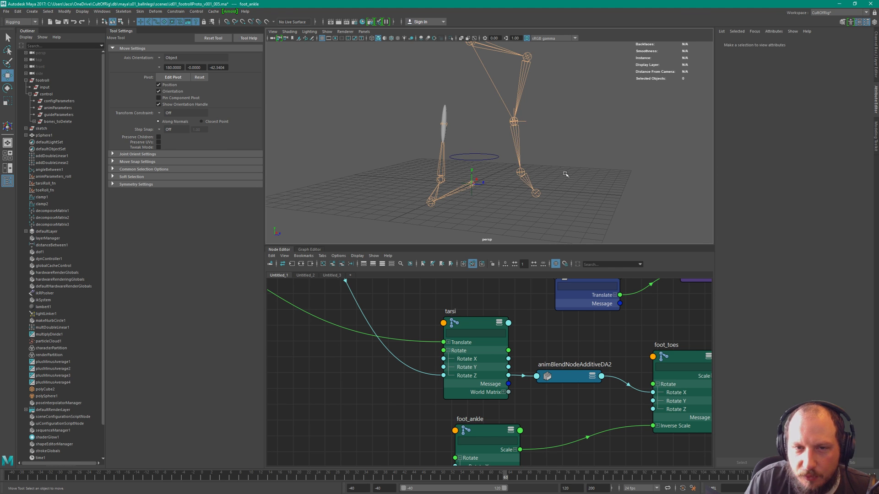
{"action": "left_click", "coordinate": [516, 142]}
{"action": "left_click", "coordinate": [522, 187]}
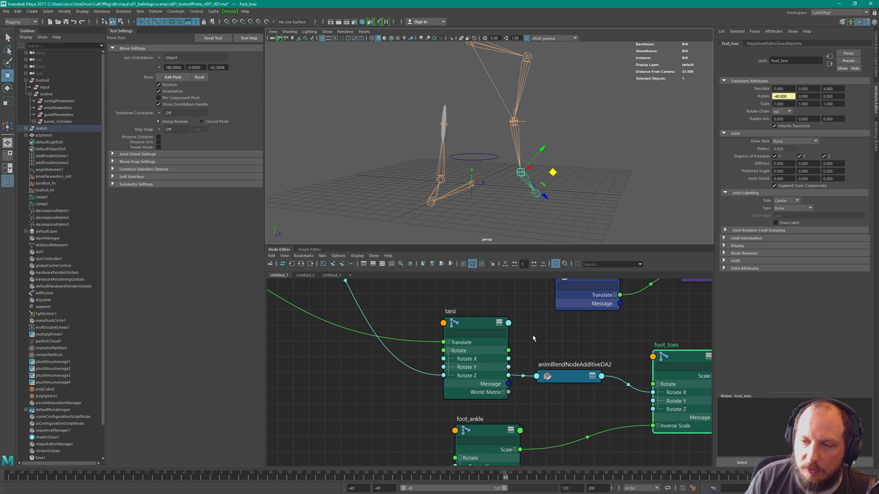
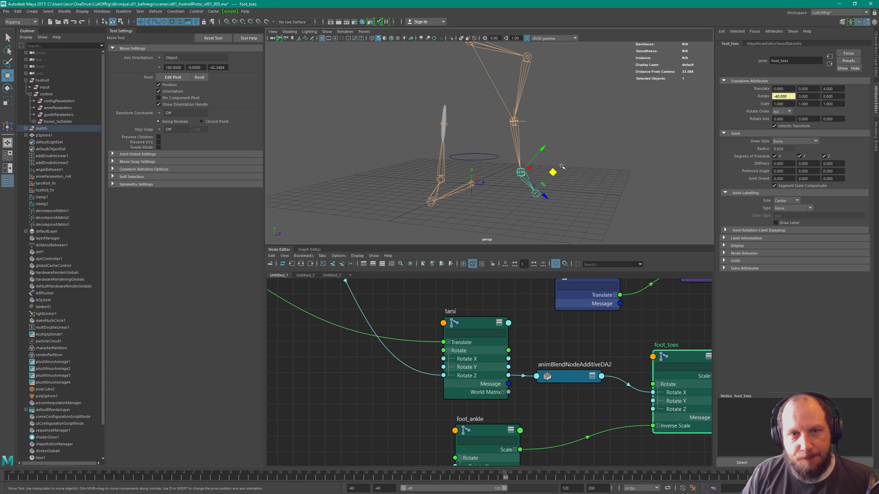
{"action": "left_click_drag", "start_coordinate": [583, 161], "coordinate": [516, 157], "text": "alt"}
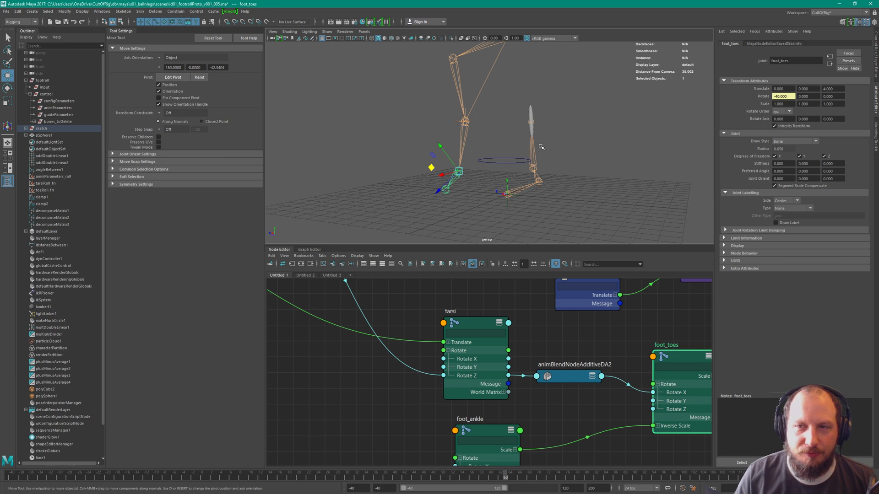
{"action": "left_click_drag", "start_coordinate": [494, 150], "coordinate": [520, 148], "text": "alt"}
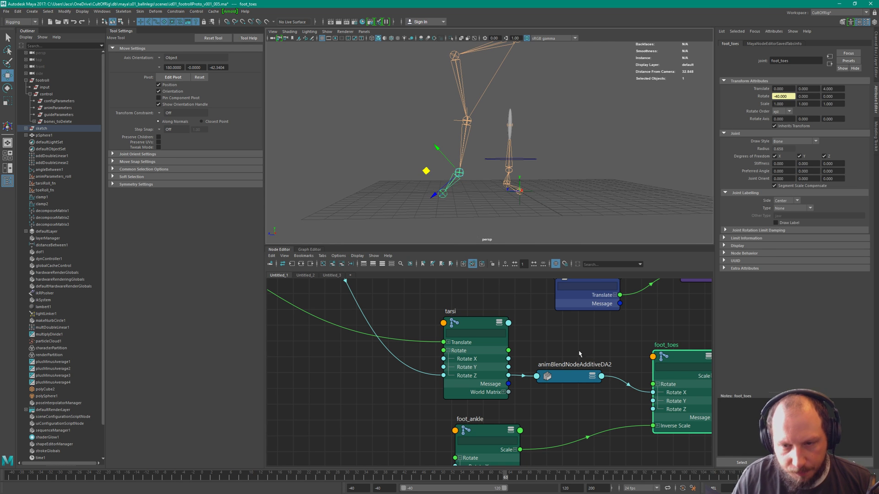
Scrub the timeline back to an earlier frame and shift the foot_ankle node left beneath tarsi.
{"action": "scroll", "coordinate": [590, 345], "scroll_direction": "down", "scroll_amount": 5}
{"action": "middle_click_drag", "start_coordinate": [613, 340], "coordinate": [541, 349], "text": "alt"}
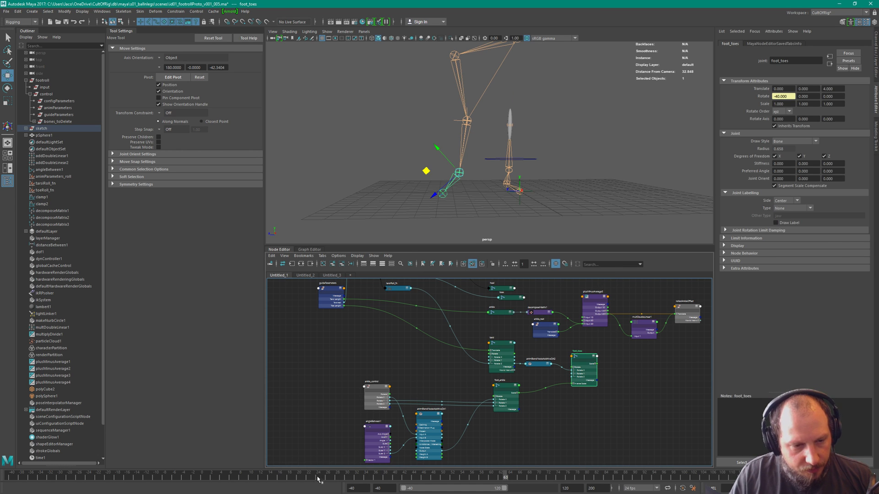
{"action": "mouse_move", "coordinate": [319, 479]}
{"action": "left_mouse_down"}
{"action": "mouse_move", "coordinate": [180, 479]}
{"action": "mouse_move", "coordinate": [205, 479]}
{"action": "left_mouse_up"}
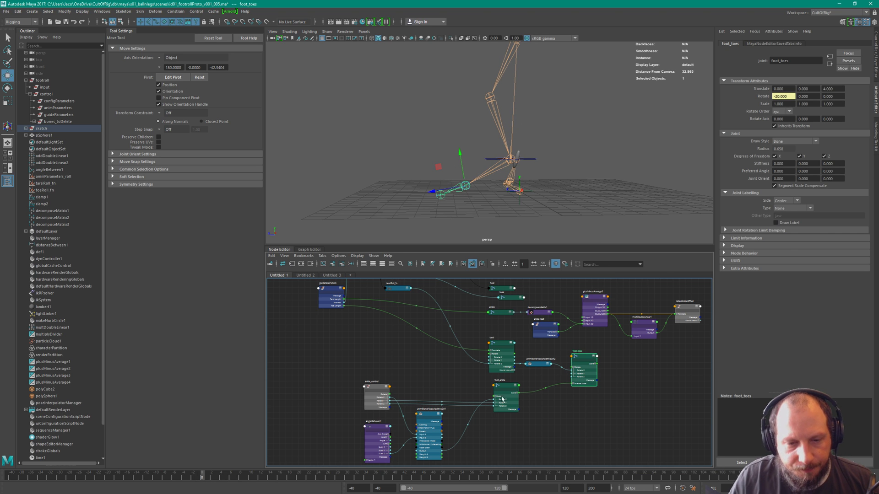
{"action": "left_click_drag", "start_coordinate": [503, 388], "coordinate": [494, 386]}
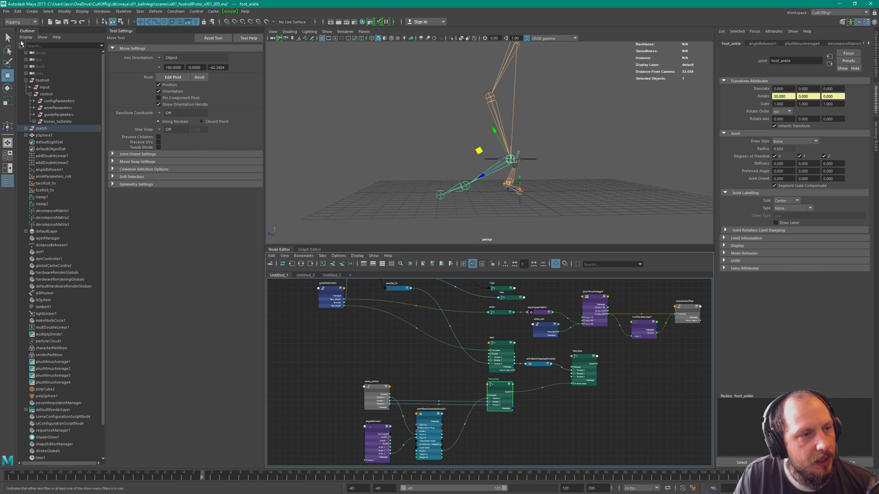
Expand the sketch group in the Outliner and select the tarsi node in the network.
{"action": "left_click", "coordinate": [26, 128]}
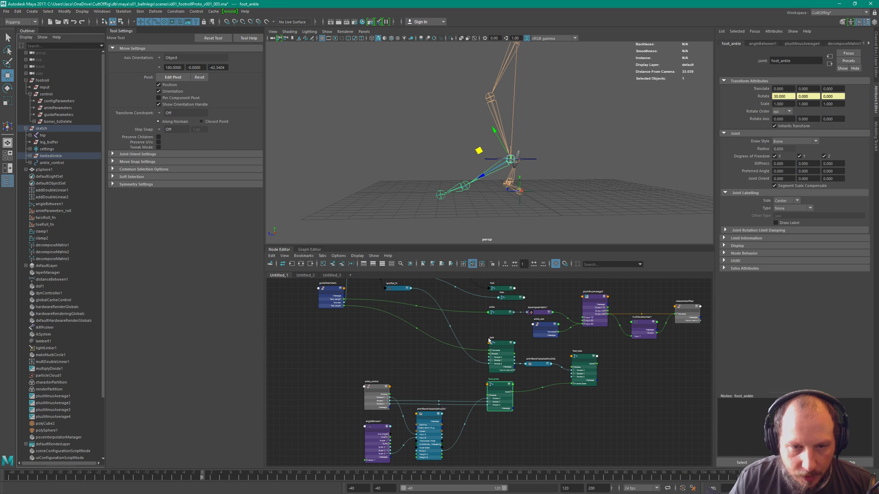
{"action": "left_click", "coordinate": [502, 346]}
{"action": "mouse_move", "coordinate": [495, 388]}
{"action": "middle_mouse_down", "text": "alt"}
{"action": "mouse_move", "coordinate": [563, 440]}
{"action": "mouse_move", "coordinate": [505, 395]}
{"action": "middle_mouse_up", "text": "alt"}
{"action": "scroll", "coordinate": [505, 395], "scroll_direction": "up", "scroll_amount": 3}
{"action": "middle_click_drag", "start_coordinate": [415, 371], "coordinate": [423, 309], "text": "alt"}
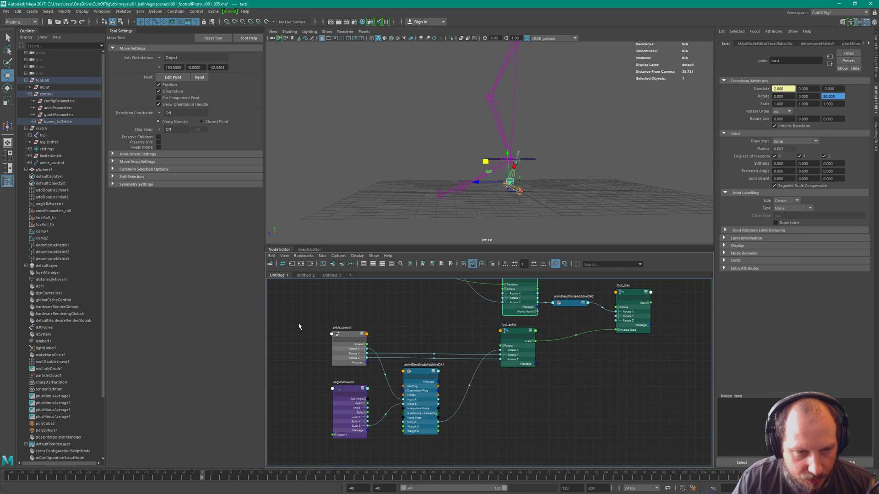
Move the ankle_control, angleBetween1 and animBlendNodeAdditiveDA1 nodes upward together, closer in line with foot_ankle.
{"action": "left_click_drag", "start_coordinate": [298, 324], "coordinate": [438, 412]}
{"action": "left_click_drag", "start_coordinate": [423, 375], "coordinate": [428, 324]}
{"action": "scroll", "coordinate": [428, 324], "scroll_direction": "up", "scroll_amount": 3}
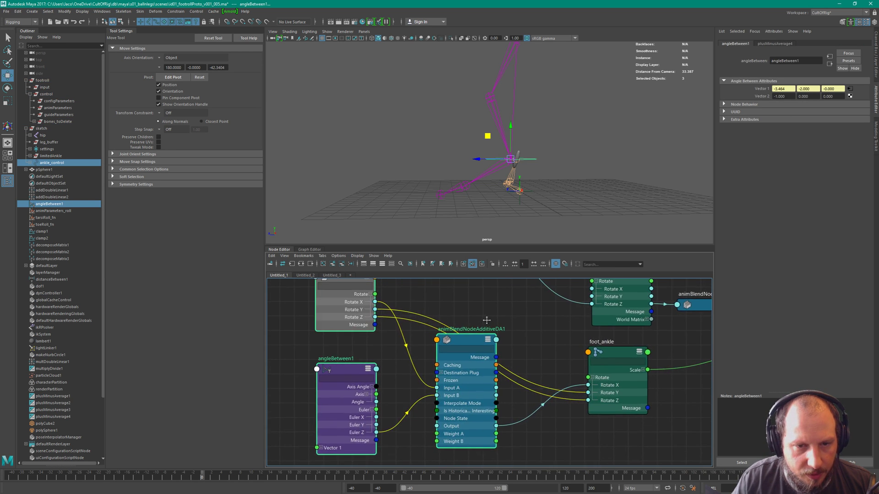
{"action": "middle_click_drag", "start_coordinate": [403, 304], "coordinate": [395, 370], "text": "alt"}
Select ankle_control alone and expand its hierarchy in the Outliner down to rolledAnkleOffsetShape.
{"action": "left_click", "coordinate": [48, 163]}
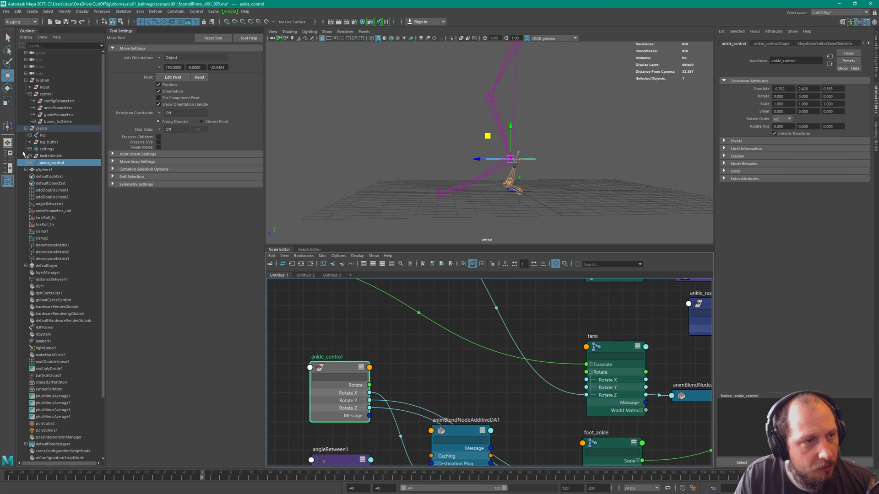
{"action": "left_click", "coordinate": [30, 163]}
{"action": "left_click", "coordinate": [34, 176]}
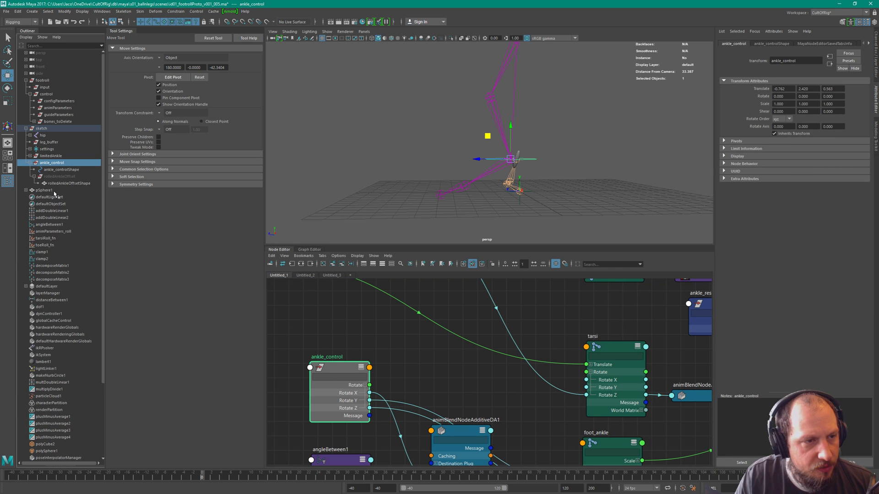
Inspect rolledAnkleOffset beneath ankle_control and restrict the Outliner to DAG objects only.
{"action": "left_click", "coordinate": [73, 177]}
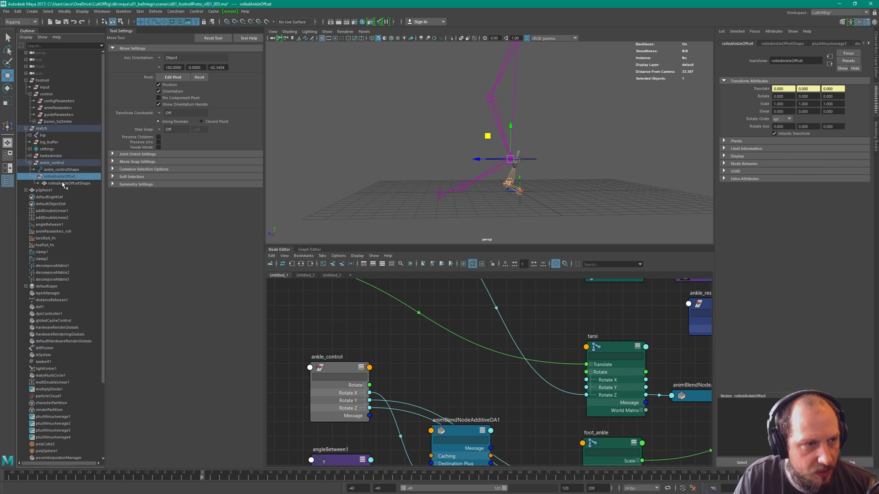
{"action": "left_click", "coordinate": [68, 170]}
{"action": "left_click", "coordinate": [73, 178]}
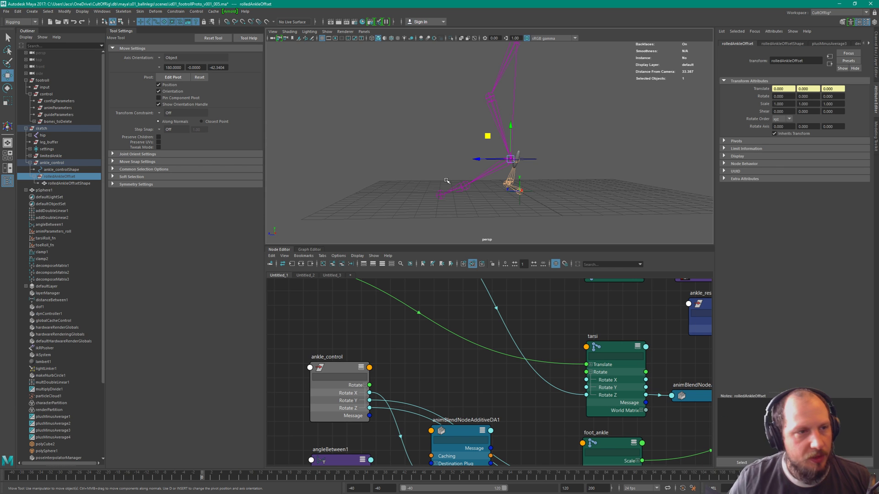
{"action": "left_click", "coordinate": [135, 185]}
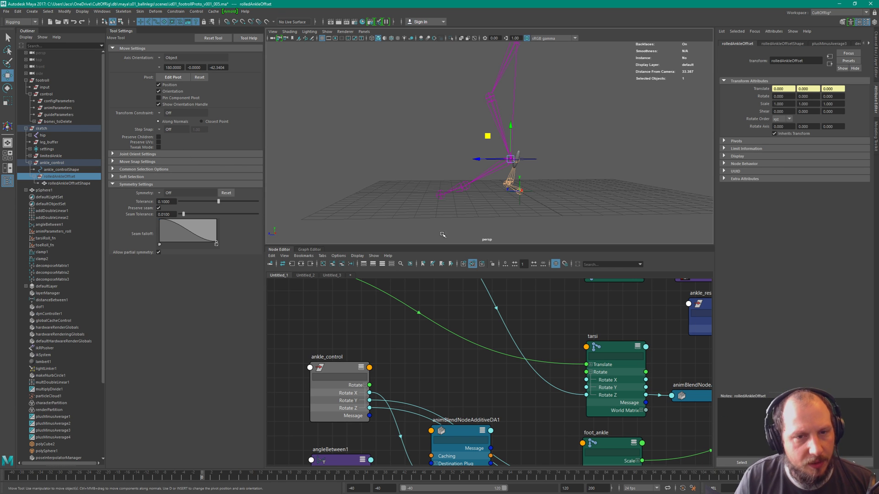
{"action": "left_click", "coordinate": [26, 37]}
{"action": "left_click", "coordinate": [33, 45]}
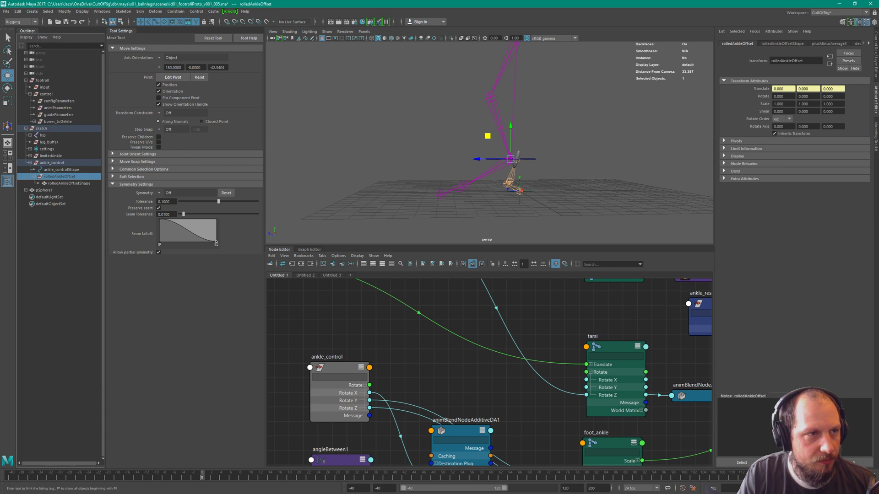
{"action": "left_click", "coordinate": [373, 200]}
{"action": "key", "text": "ctrl+g"}
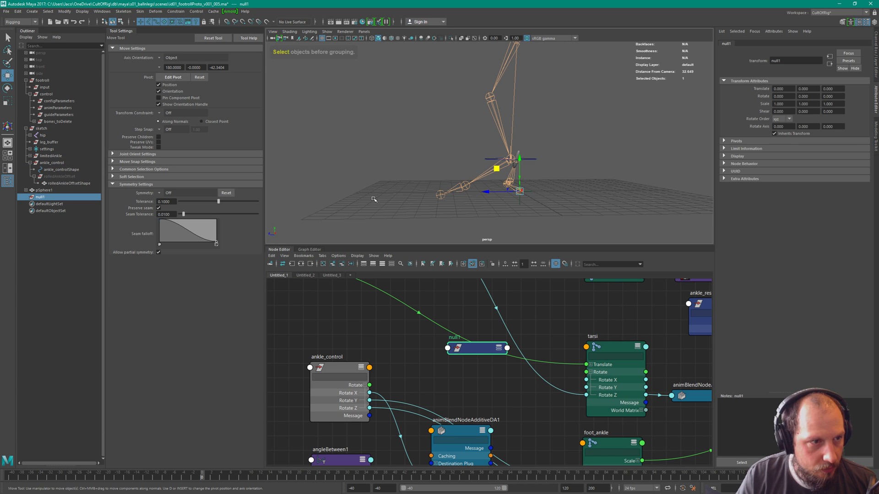
{"action": "key", "text": "ctrl+h"}
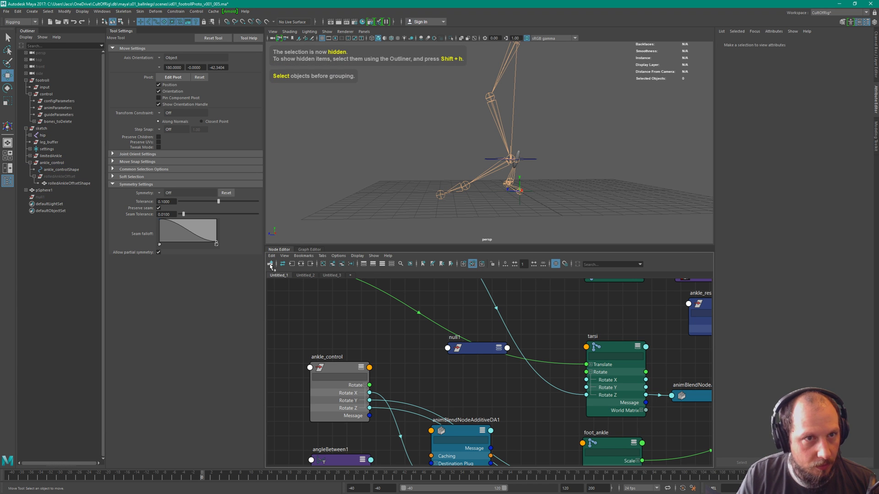
{"action": "key", "text": "ctrl+h"}
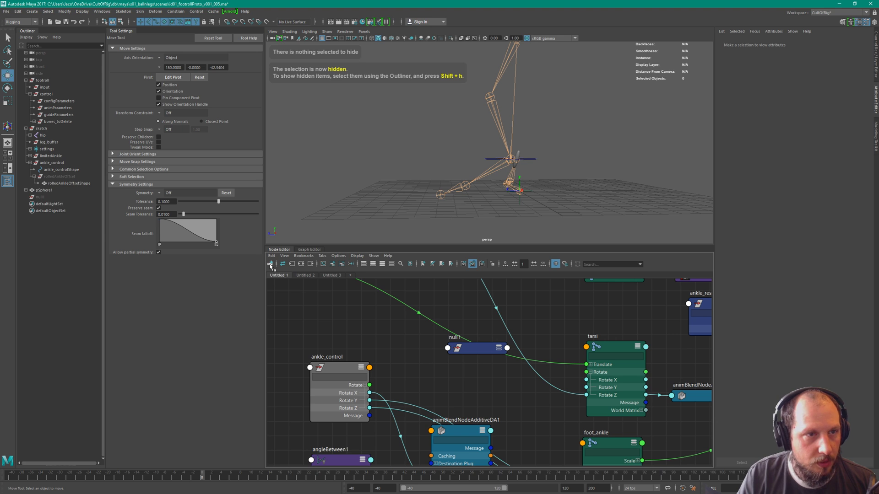
{"action": "key", "text": "ctrl+z"}
{"action": "key", "text": "ctrl+z"}
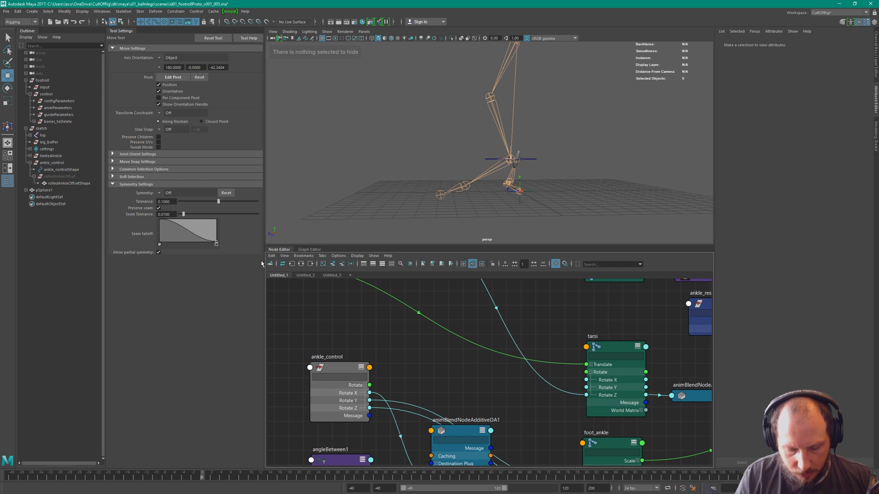
Delete the pSphere1 object and create an empty null nested inside a new top-level group.
{"action": "left_click", "coordinate": [45, 191]}
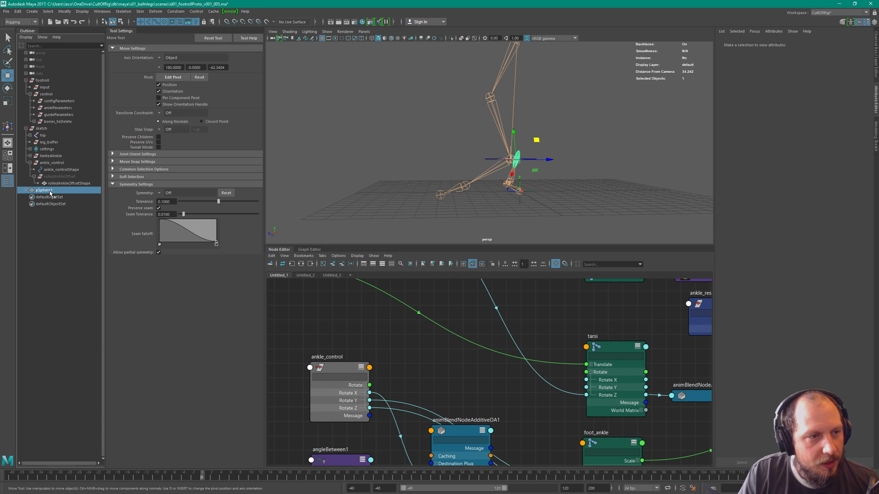
{"action": "key", "text": "Delete"}
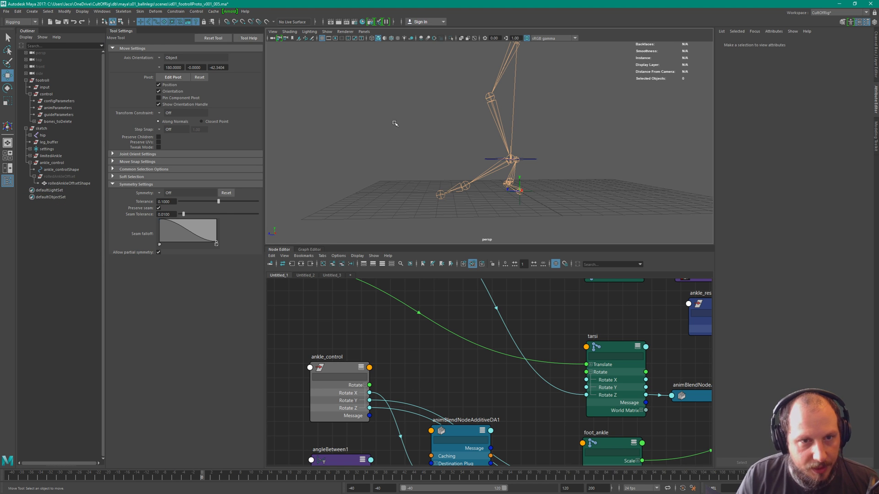
{"action": "key", "text": "ctrl+g"}
{"action": "key", "text": "ctrl+g"}
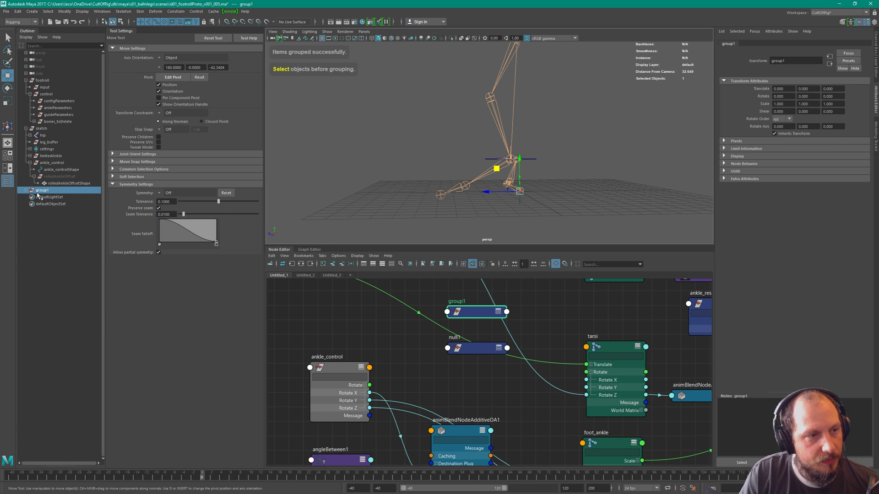
Expand group1 in the Outliner and duplicate its null1 child four times.
{"action": "left_click", "coordinate": [64, 183]}
{"action": "left_click", "coordinate": [26, 190]}
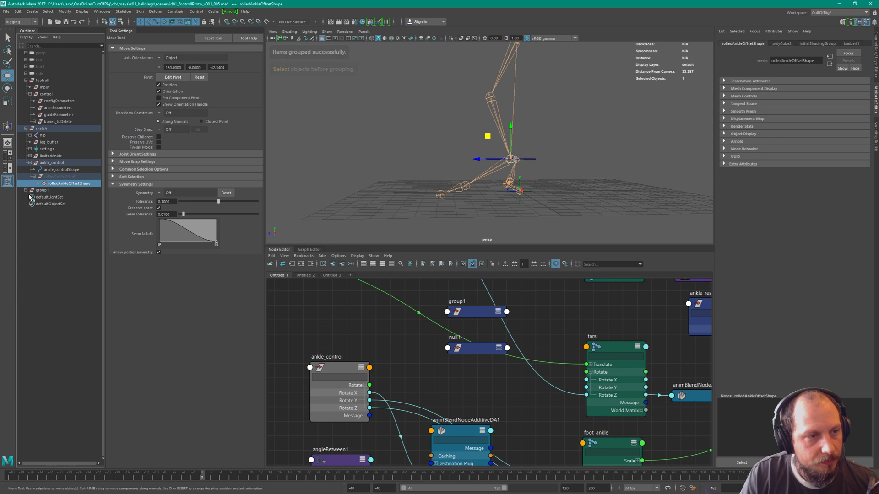
{"action": "left_click_drag", "start_coordinate": [37, 193], "coordinate": [46, 197]}
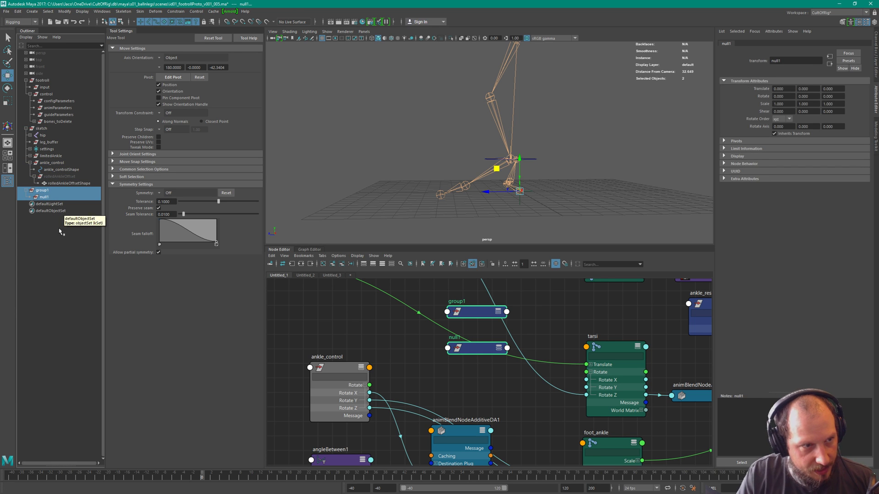
{"action": "left_click", "coordinate": [46, 197]}
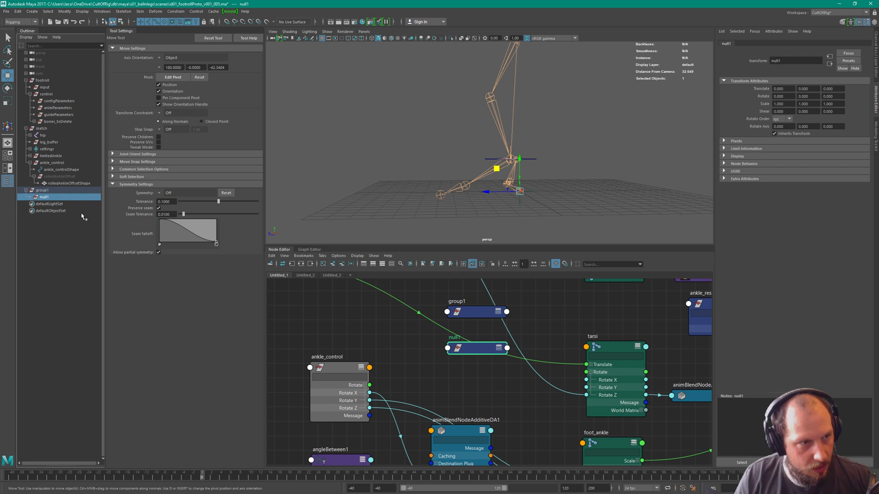
{"action": "key", "text": "ctrl+d"}
{"action": "key", "text": "ctrl+d"}
{"action": "key", "text": "ctrl+d"}
{"action": "key", "text": "ctrl+d"}
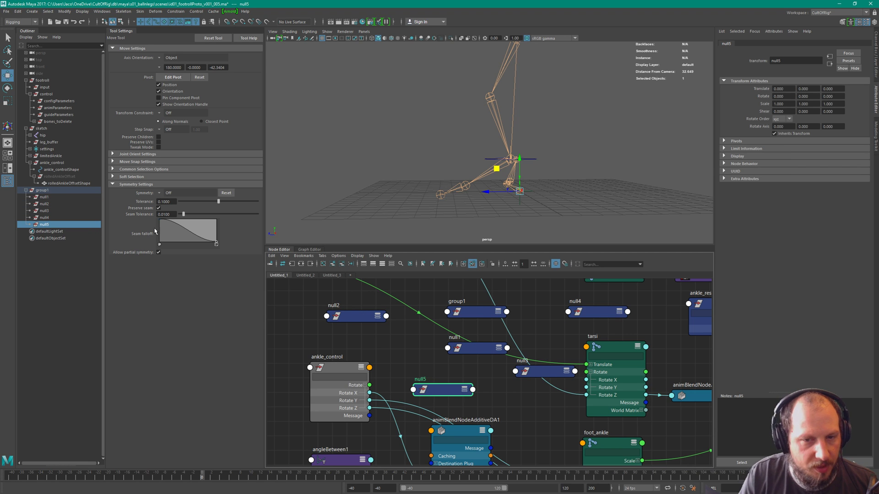
Rename the parent group1 as foot_M_cpmnt.
{"action": "left_click", "coordinate": [45, 197]}
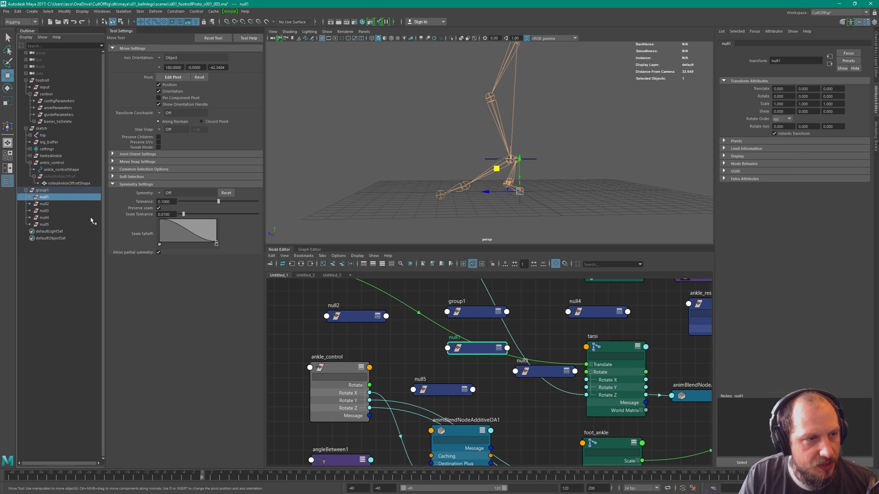
{"action": "left_click", "coordinate": [45, 191]}
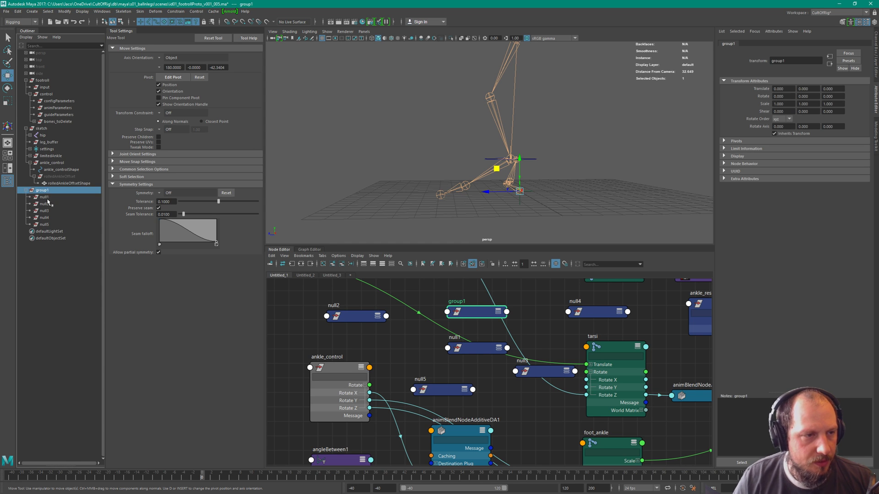
{"action": "key", "text": "Return"}
{"action": "type", "text": "foot_M_cp"}
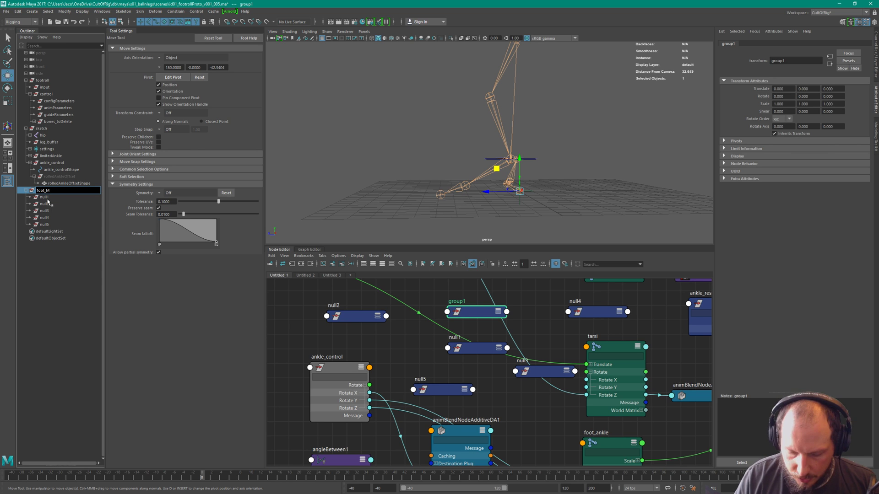
{"action": "type", "text": "nt"}
{"action": "key", "text": "Return"}
Rename null1 as input and null2 as control inside foot_M_cpmnt.
{"action": "double_click", "coordinate": [45, 197]}
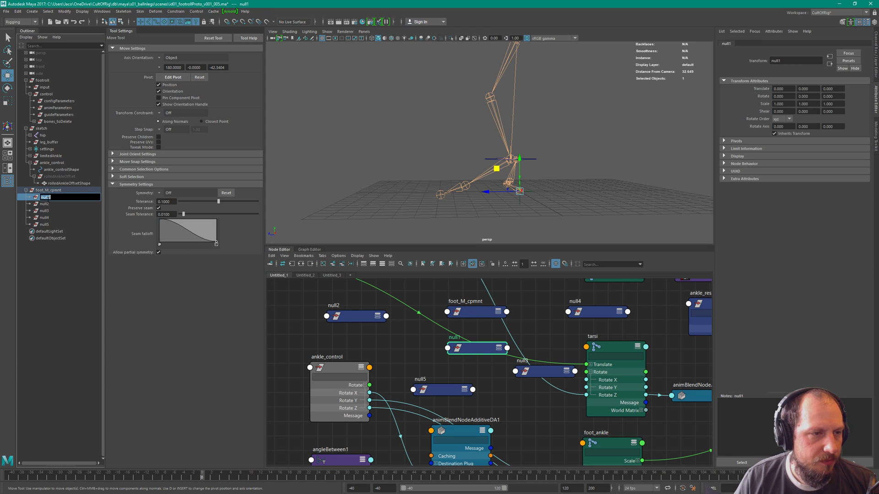
{"action": "type", "text": "input"}
{"action": "key", "text": "Return"}
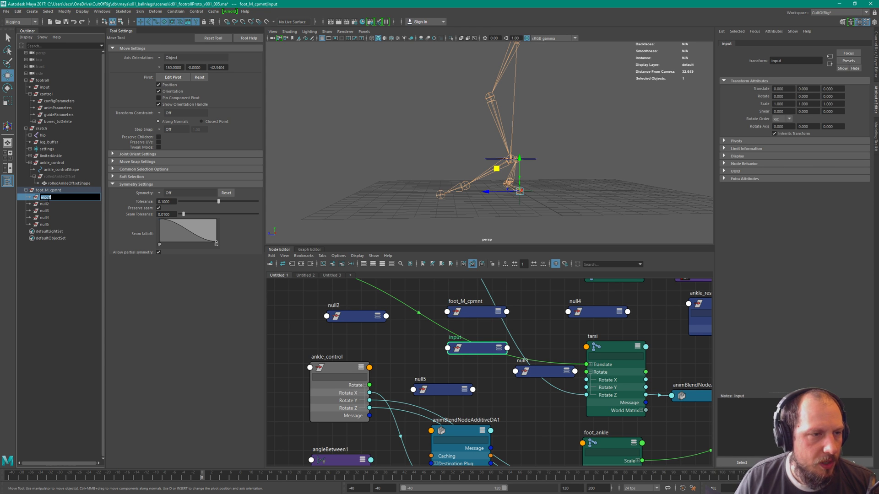
{"action": "double_click", "coordinate": [47, 203]}
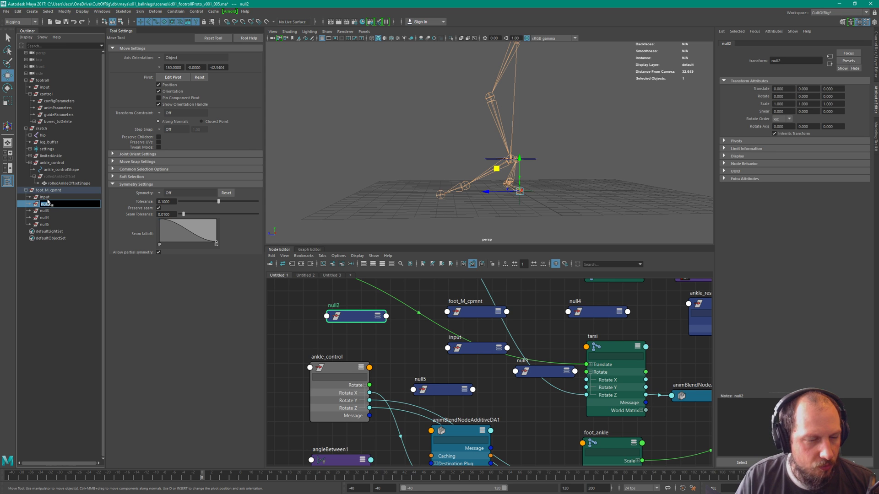
{"action": "type", "text": "d"}
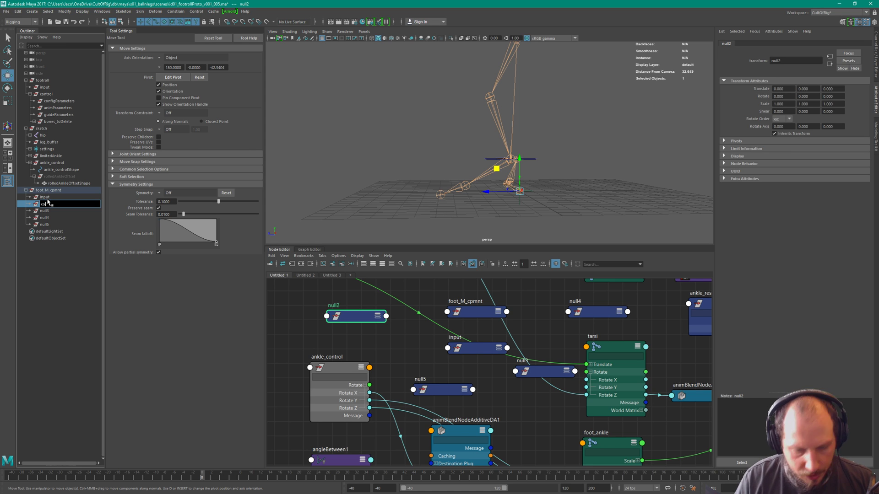
{"action": "key", "text": "Return"}
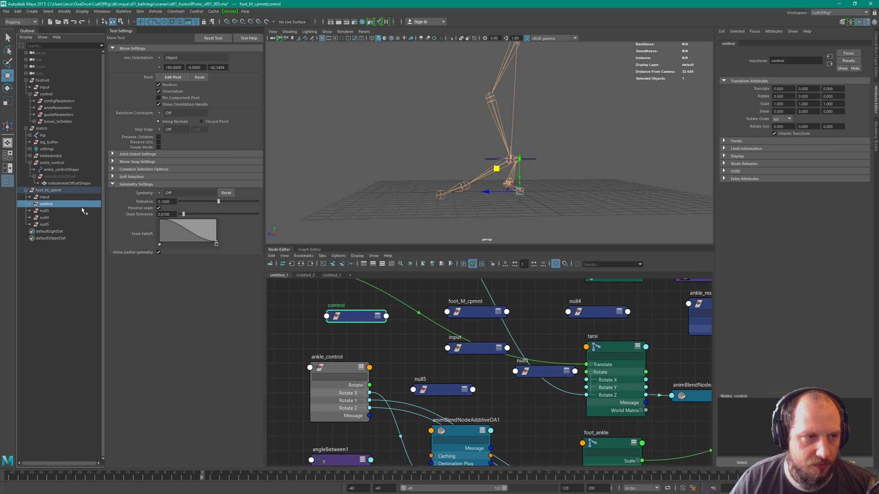
Rename null3 inside foot_M_cpmnt as output.
{"action": "left_click", "coordinate": [44, 211]}
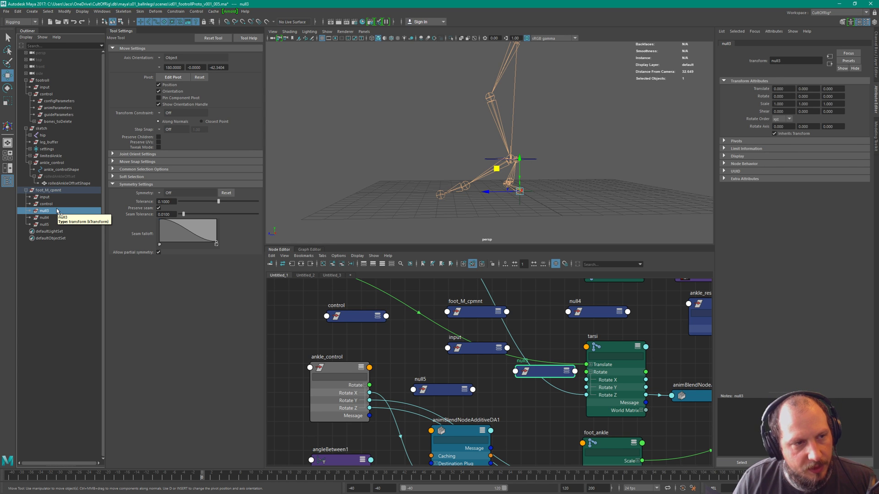
{"action": "double_click", "coordinate": [45, 211]}
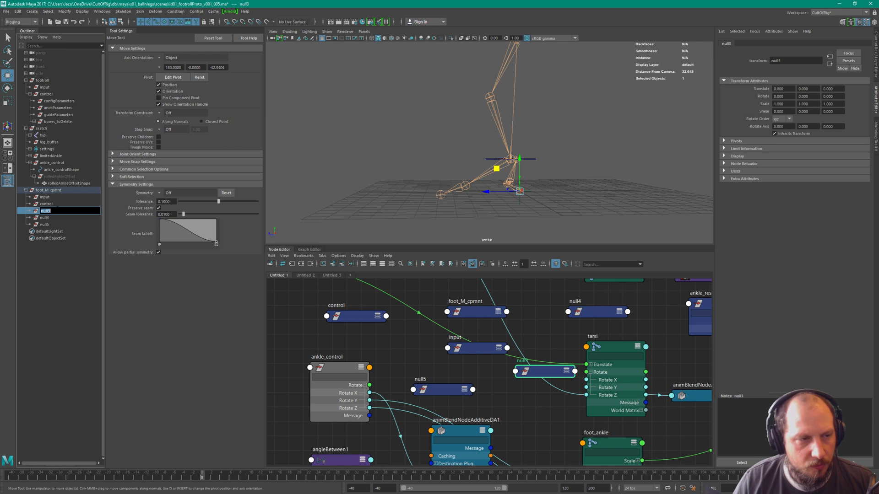
{"action": "type", "text": "output"}
{"action": "key", "text": "Return"}
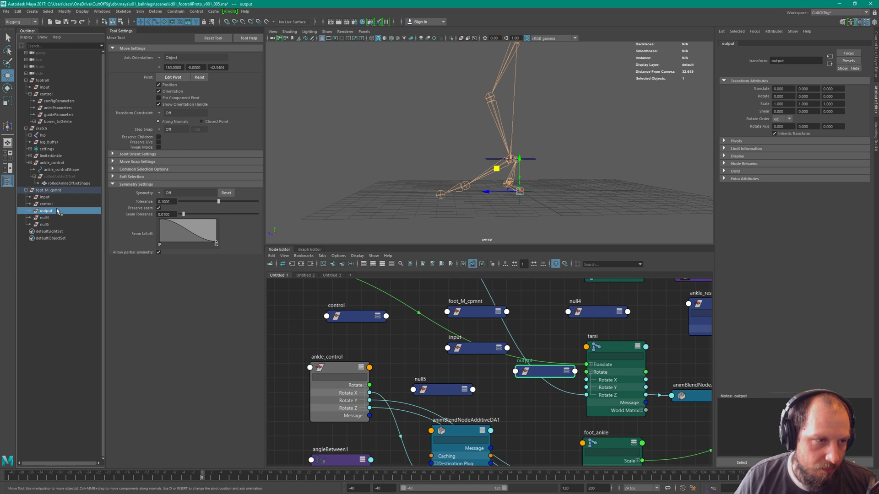
Rename null4 as guide and delete the leftover null5 from foot_M_cpmnt.
{"action": "key", "text": "Down"}
{"action": "key", "text": "Return"}
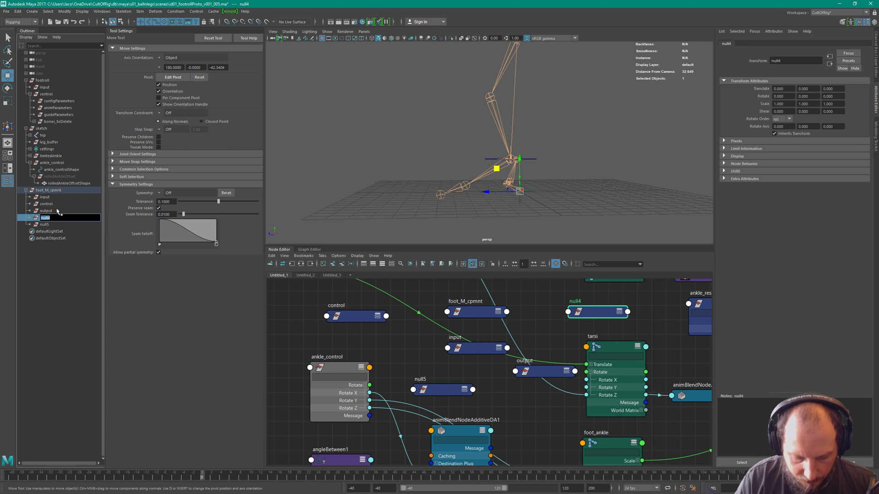
{"action": "type", "text": "guide"}
{"action": "key", "text": "Return"}
{"action": "key", "text": "Down"}
{"action": "key", "text": "Delete"}
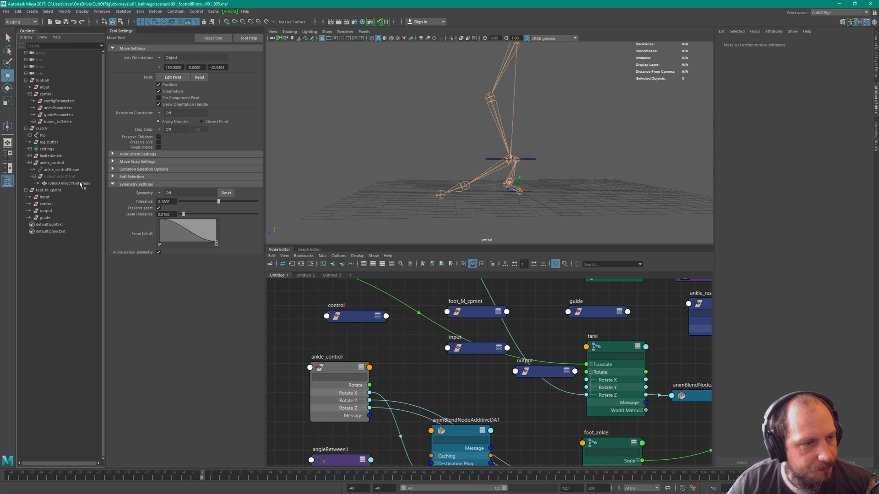
Reorder the foot_M_cpmnt children so control sits between output and guide, and keep control selected.
{"action": "left_click", "coordinate": [47, 212]}
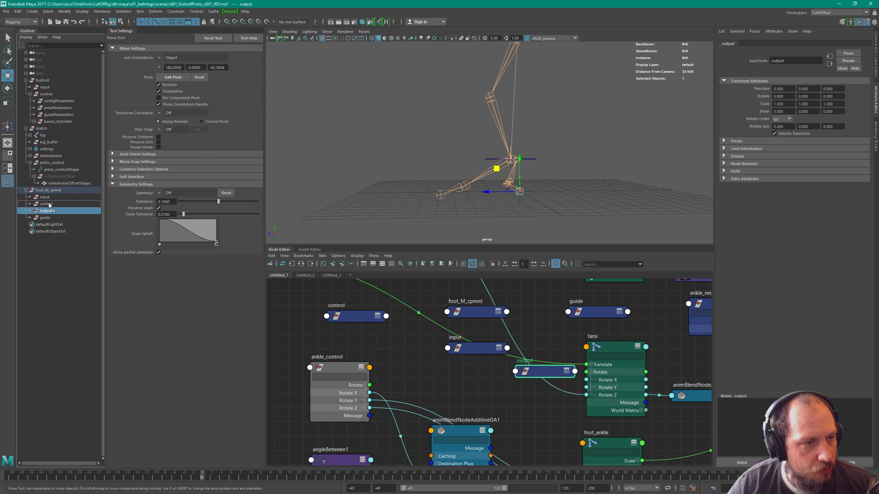
{"action": "left_click_drag", "start_coordinate": [50, 204], "coordinate": [52, 215]}
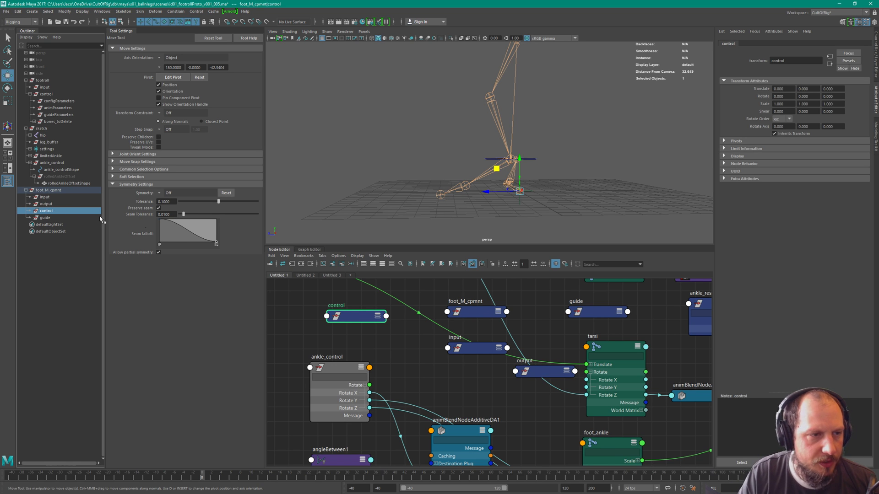
{"action": "left_click", "coordinate": [412, 189]}
{"action": "left_click", "coordinate": [51, 210]}
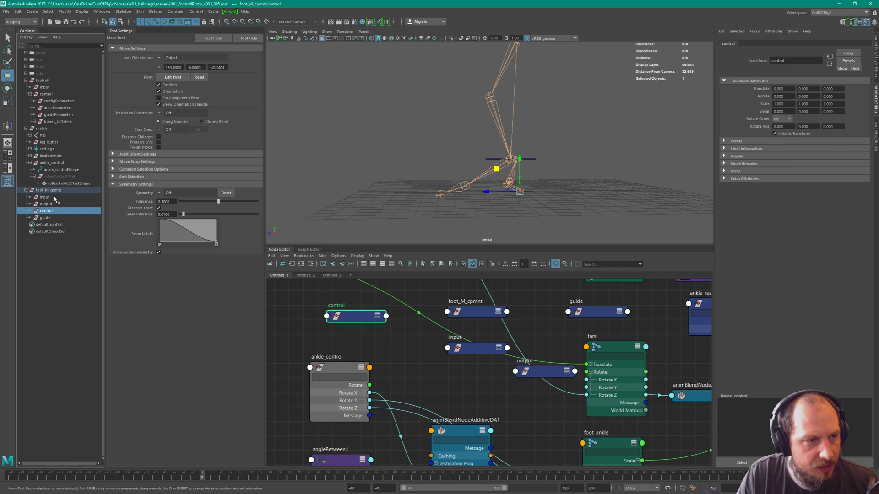
Review the foot_M_cpmnt hierarchy with its output and control nodes, leaving only the top group selected.
{"action": "left_click", "coordinate": [49, 190]}
{"action": "left_click", "coordinate": [49, 218], "text": "shift"}
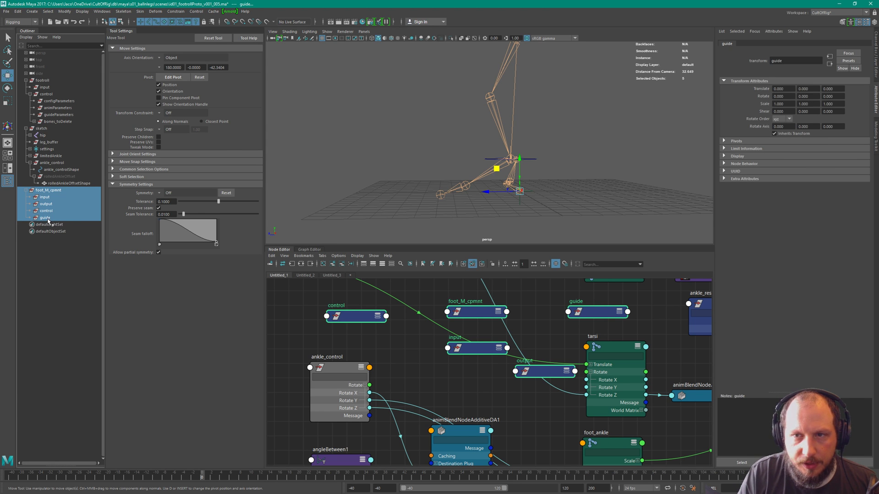
{"action": "left_click", "coordinate": [45, 204]}
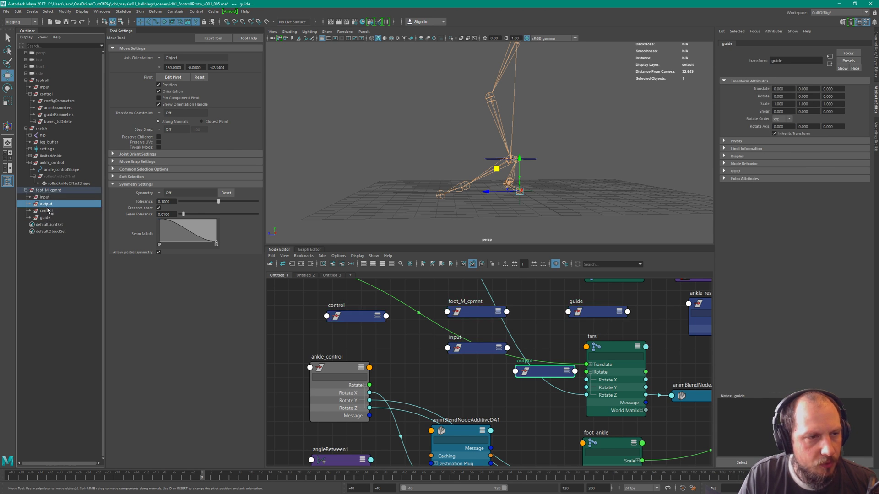
{"action": "left_click", "coordinate": [50, 211]}
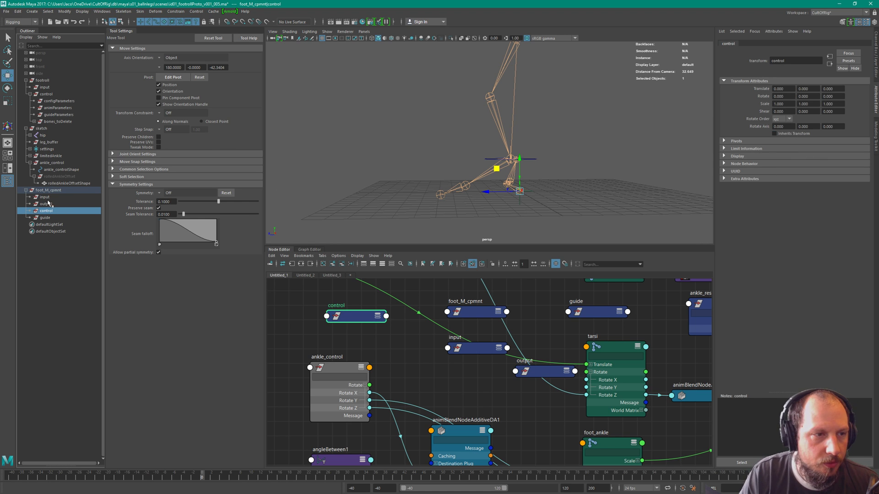
{"action": "left_click", "coordinate": [49, 190]}
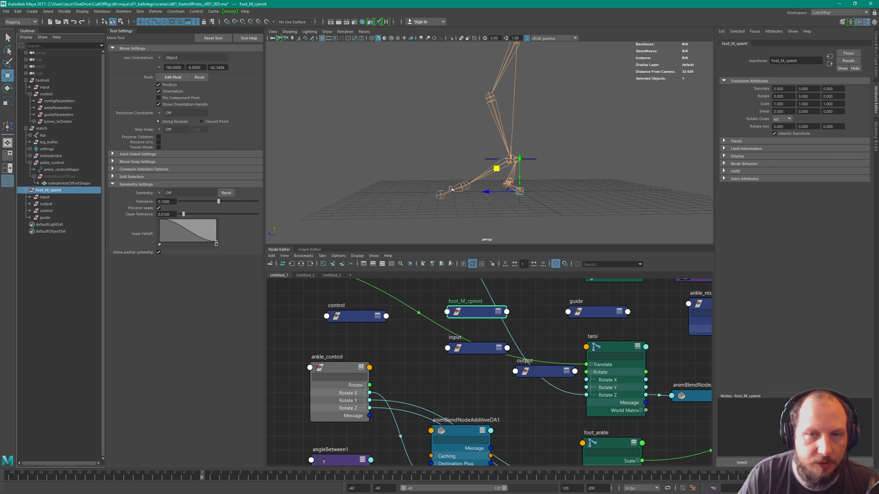
{"action": "left_click", "coordinate": [45, 211]}
{"action": "left_click", "coordinate": [42, 190]}
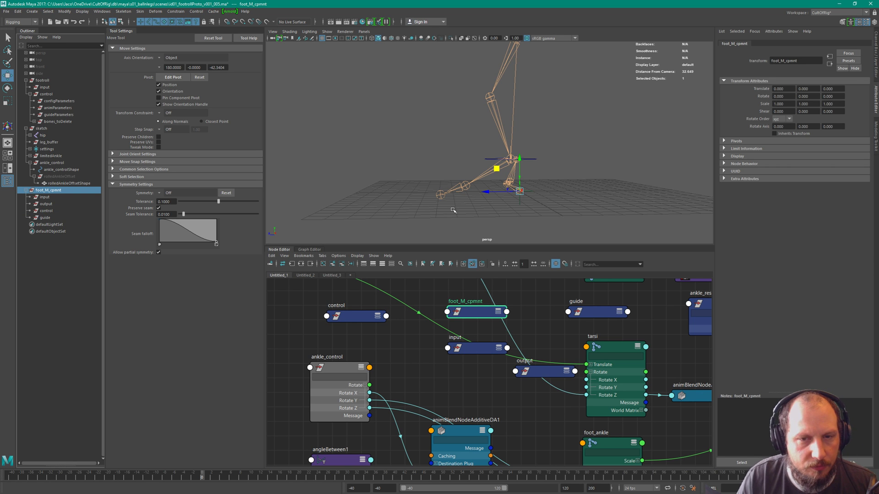
{"action": "left_click_drag", "start_coordinate": [473, 156], "coordinate": [505, 150], "text": "alt"}
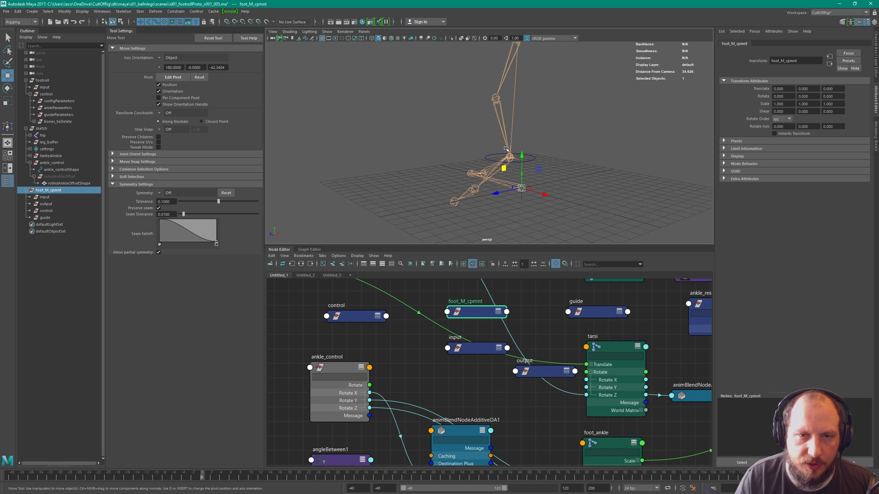
{"action": "left_click", "coordinate": [46, 211]}
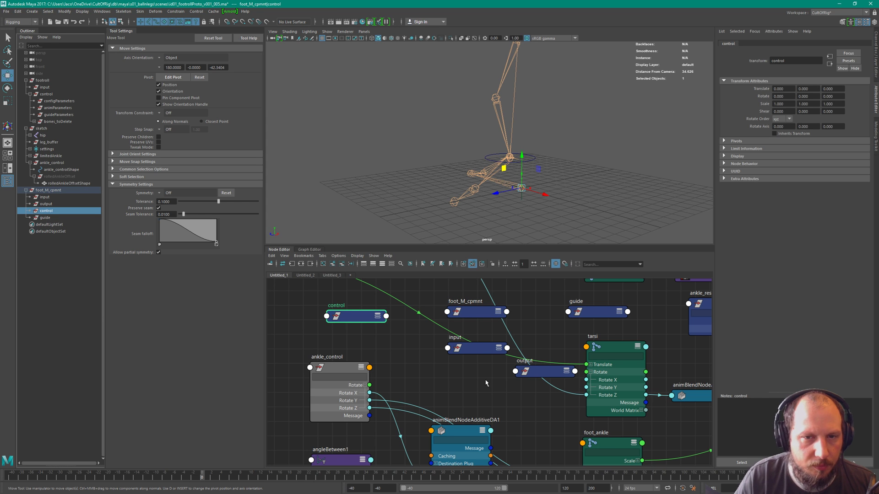
{"action": "right_click_drag", "start_coordinate": [562, 173], "coordinate": [541, 170], "text": "alt"}
{"action": "left_click_drag", "start_coordinate": [565, 188], "coordinate": [538, 176], "text": "alt"}
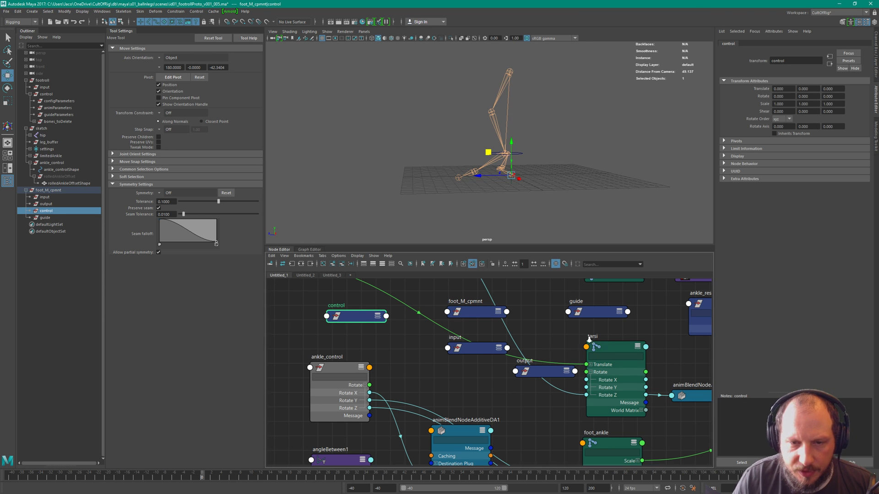
Select foot_M_cpmnt with its four child groups and move their nodes well clear of the foot-roll network in the graph.
{"action": "scroll", "coordinate": [589, 339], "scroll_direction": "down", "scroll_amount": 8}
{"action": "left_click", "coordinate": [48, 190]}
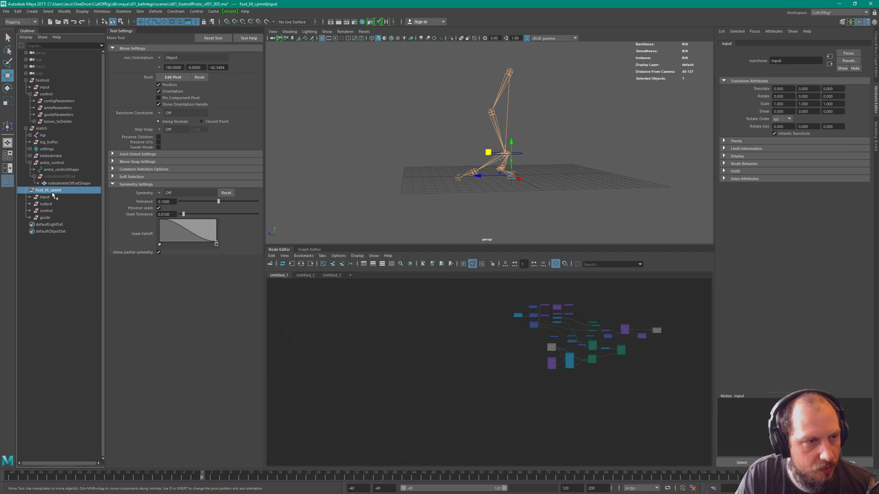
{"action": "left_click", "coordinate": [45, 217], "text": "shift"}
{"action": "left_click_drag", "start_coordinate": [554, 341], "coordinate": [458, 382]}
{"action": "key", "text": "ctrl+z"}
{"action": "right_click_drag", "start_coordinate": [537, 313], "coordinate": [674, 366], "text": "alt"}
{"action": "left_click_drag", "start_coordinate": [596, 389], "coordinate": [211, 381]}
{"action": "right_click_drag", "start_coordinate": [481, 372], "coordinate": [385, 324], "text": "alt"}
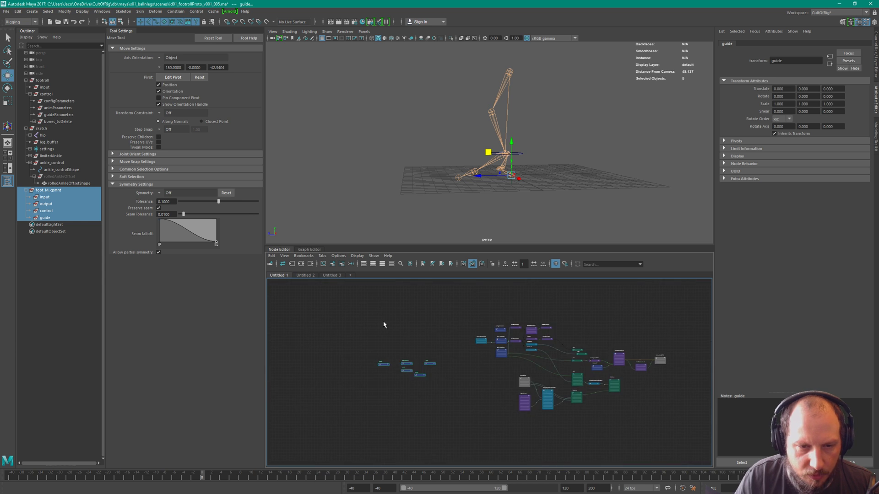
Create a fresh Node Editor graph and add foot_M_cpmnt, input, output, control and guide to it.
{"action": "middle_click_drag", "start_coordinate": [371, 290], "coordinate": [416, 294], "text": "alt"}
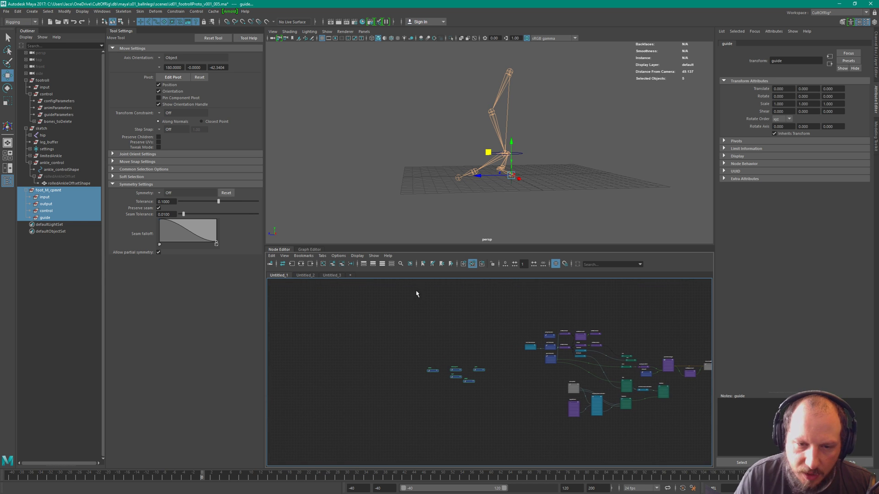
{"action": "left_click", "coordinate": [342, 264]}
{"action": "left_click", "coordinate": [337, 275]}
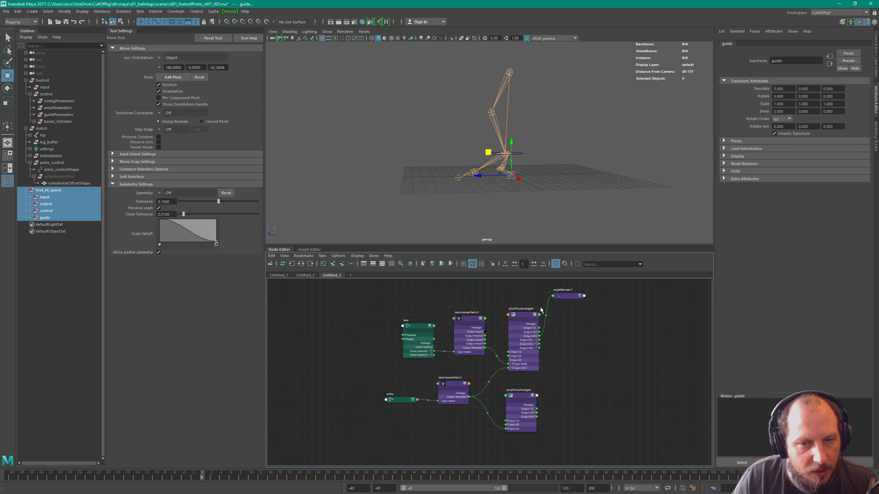
{"action": "left_click", "coordinate": [350, 275]}
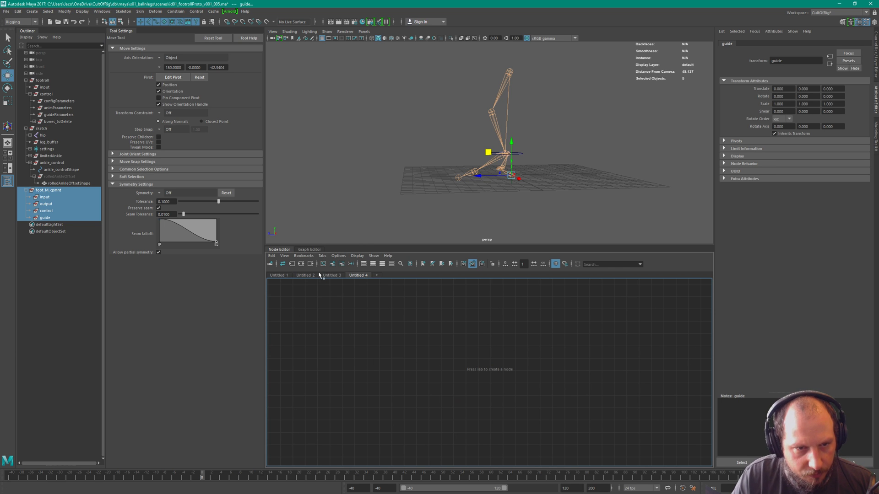
{"action": "left_click", "coordinate": [292, 265]}
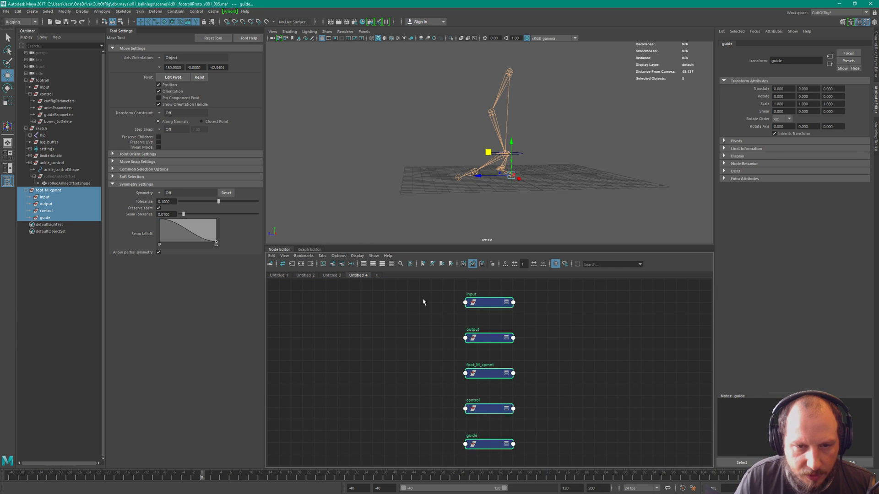
Remove the output node from the graph display and arrange input just beneath foot_M_cpmnt, indented to one side.
{"action": "left_click", "coordinate": [484, 303]}
{"action": "left_click", "coordinate": [479, 339]}
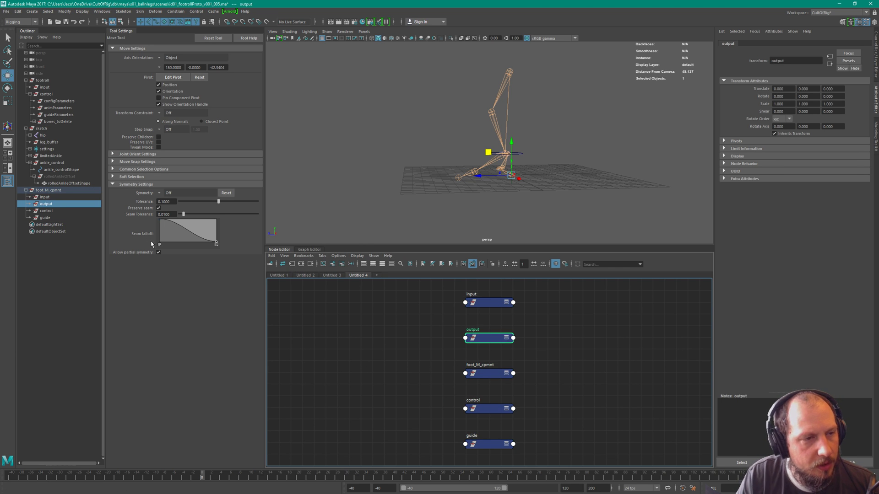
{"action": "left_click", "coordinate": [490, 371]}
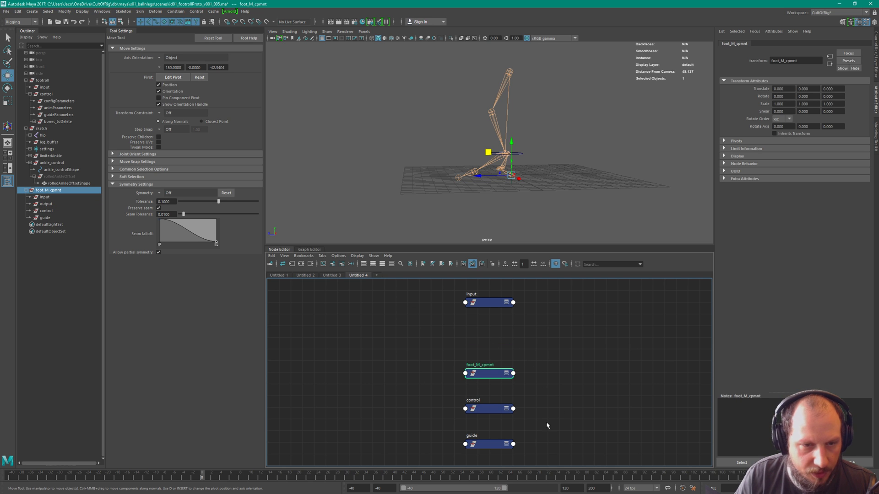
{"action": "left_click_drag", "start_coordinate": [489, 374], "coordinate": [379, 316]}
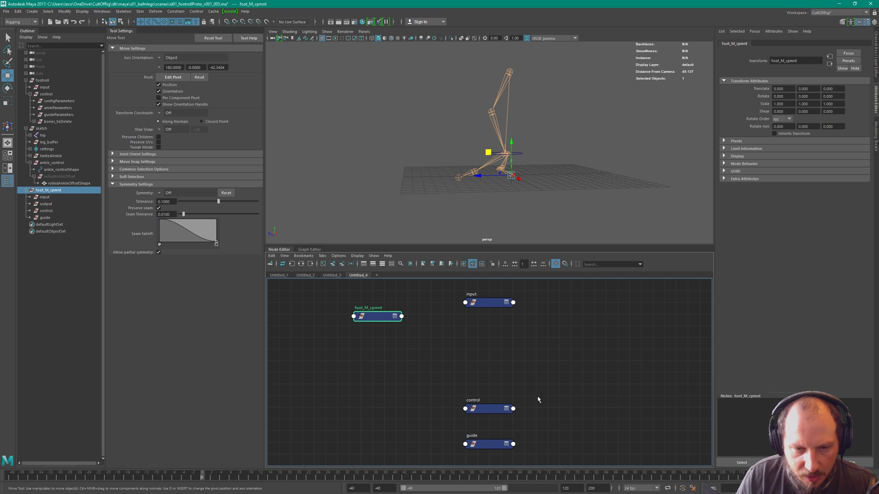
{"action": "left_click_drag", "start_coordinate": [476, 303], "coordinate": [390, 340]}
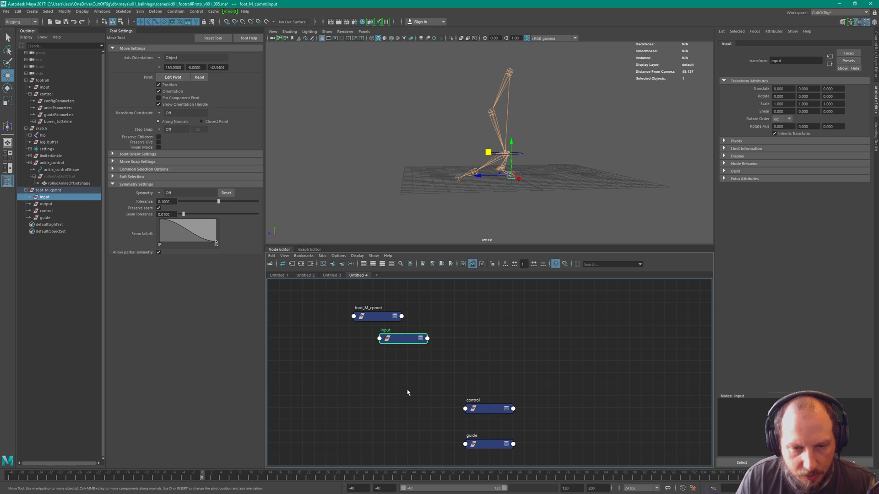
Remove the guide node from the graph display, place control indented beneath input, and clear the selection.
{"action": "left_click_drag", "start_coordinate": [408, 393], "coordinate": [480, 415]}
{"action": "left_click_drag", "start_coordinate": [413, 441], "coordinate": [489, 447]}
{"action": "key", "text": "Delete"}
{"action": "left_click_drag", "start_coordinate": [490, 409], "coordinate": [427, 367]}
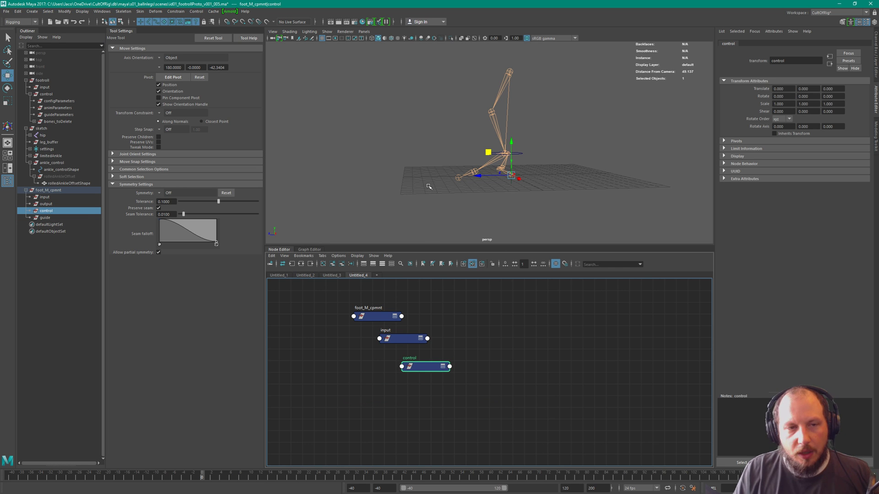
{"action": "left_click", "coordinate": [404, 377]}
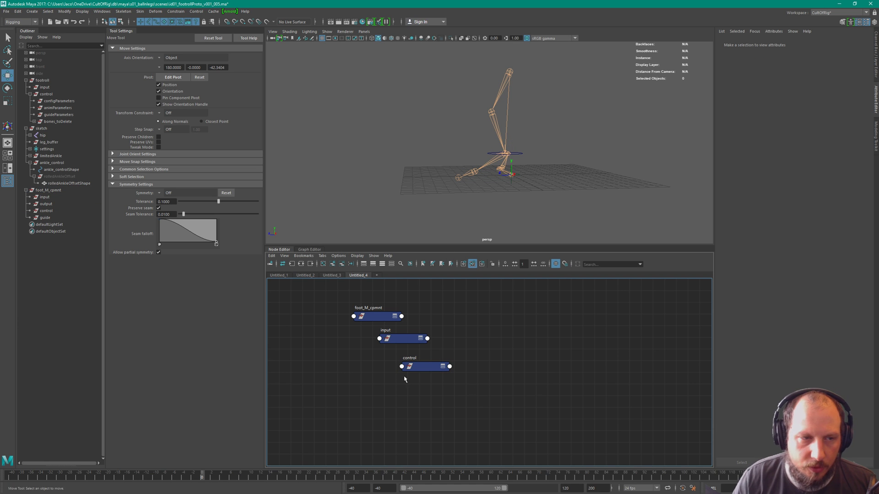
Create an empty group at the scene root, group it under a new parent, and expand that parent in the hierarchy.
{"action": "left_click", "coordinate": [561, 187]}
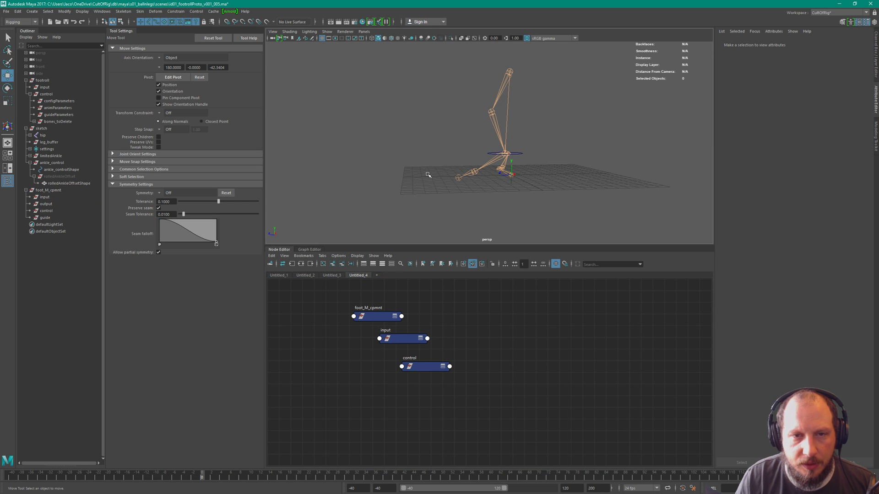
{"action": "key", "text": "ctrl+g"}
{"action": "key", "text": "ctrl+g"}
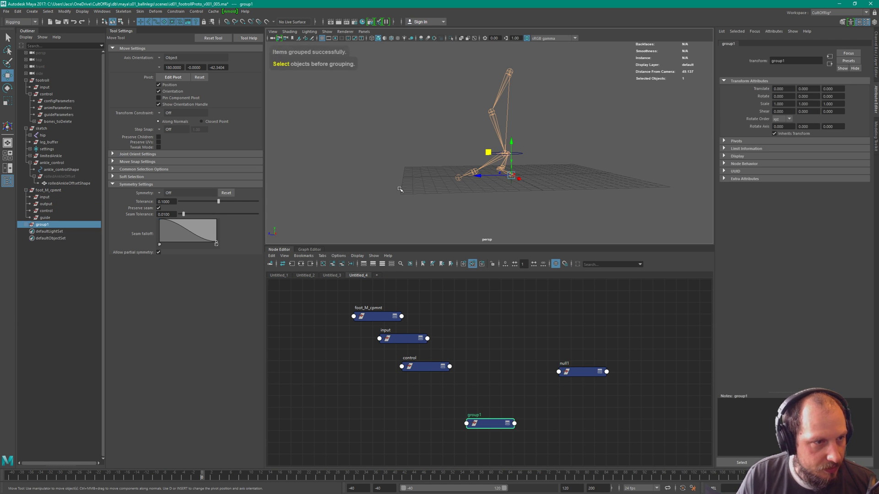
{"action": "left_click", "coordinate": [28, 227]}
{"action": "left_click", "coordinate": [29, 226]}
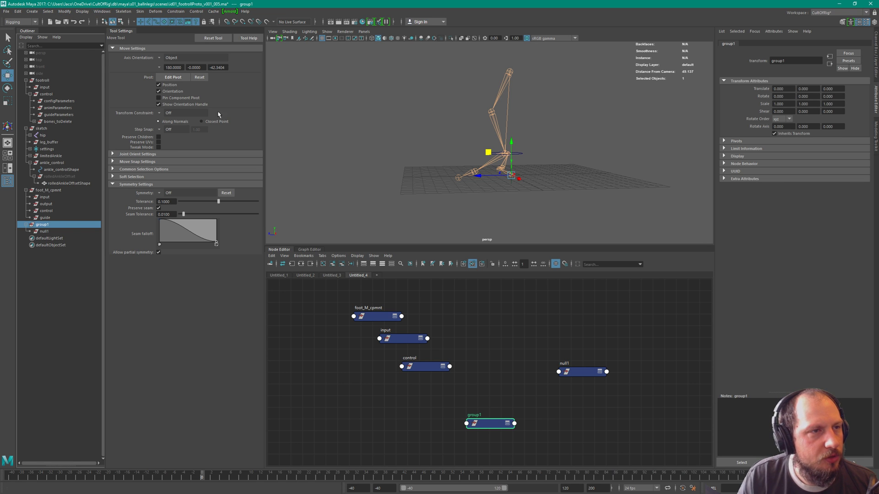
{"action": "left_click", "coordinate": [310, 175]}
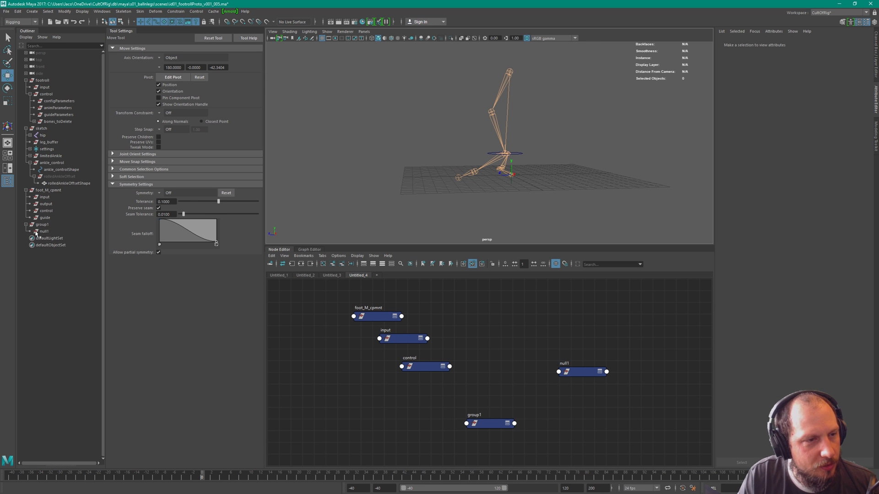
Inspect the leg and foot joint chains from several angles, including the foot_ankle joint, leaving nothing selected.
{"action": "right_click_drag", "start_coordinate": [519, 137], "coordinate": [580, 165], "text": "alt"}
{"action": "left_click_drag", "start_coordinate": [537, 138], "coordinate": [583, 162], "text": "alt"}
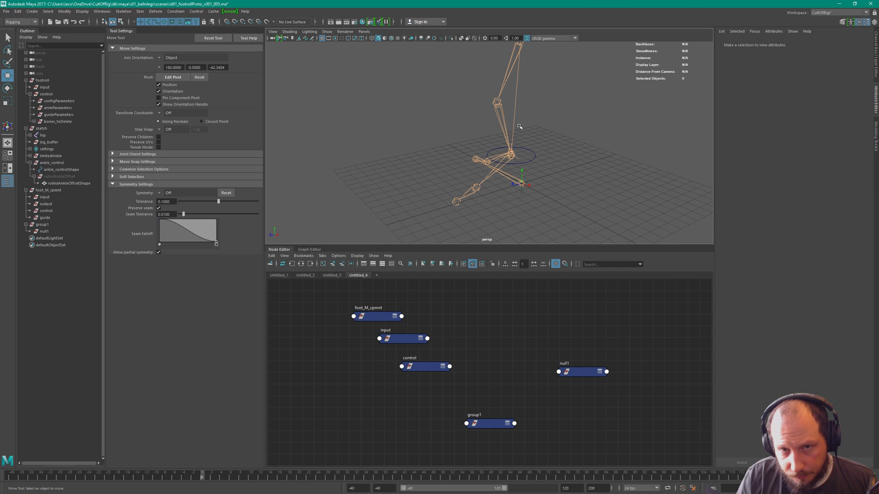
{"action": "left_click_drag", "start_coordinate": [520, 126], "coordinate": [513, 136], "text": "alt"}
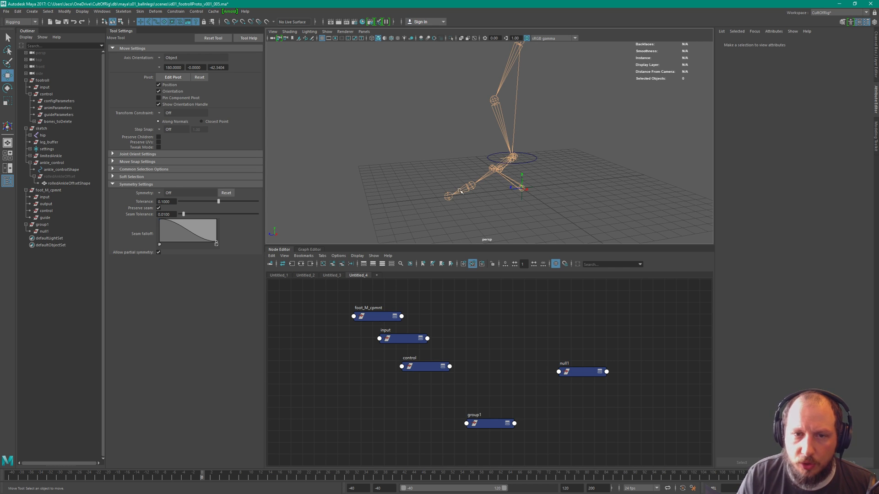
{"action": "left_click_drag", "start_coordinate": [511, 184], "coordinate": [607, 167], "text": "alt"}
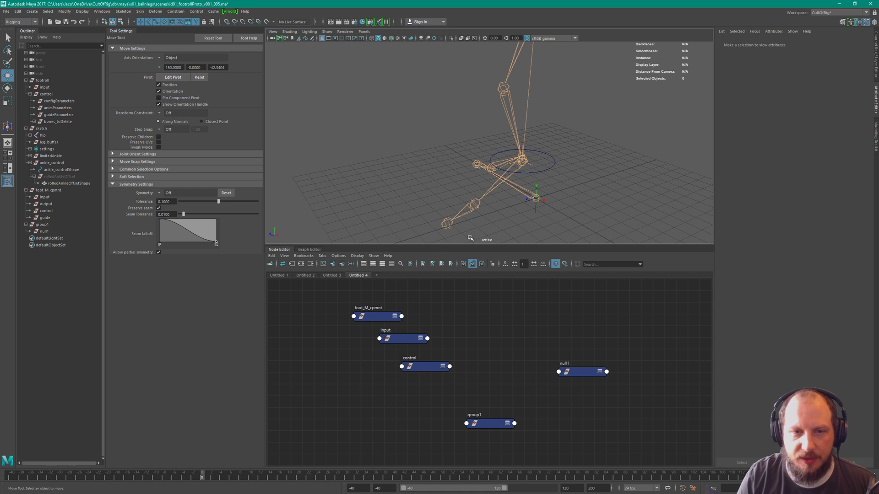
{"action": "left_click", "coordinate": [491, 189]}
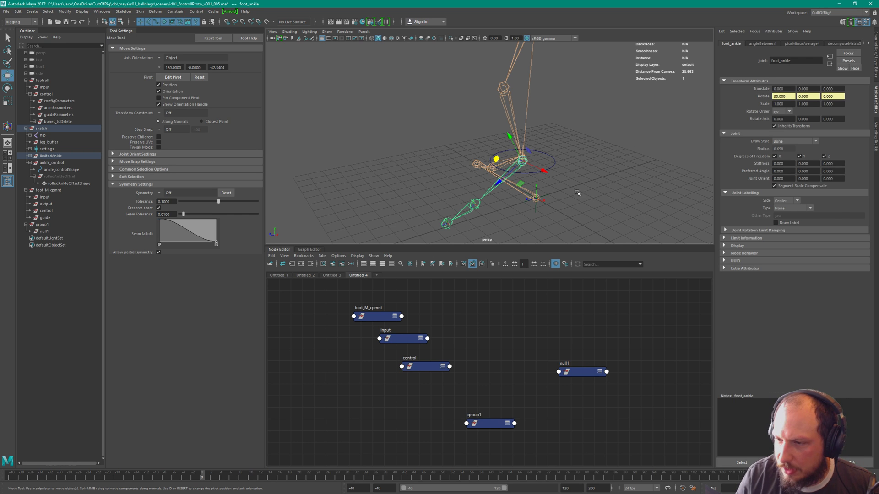
{"action": "left_click", "coordinate": [604, 173]}
{"action": "left_click_drag", "start_coordinate": [605, 173], "coordinate": [599, 168], "text": "alt"}
Collapse the Node Editor area and show the leg rig in an enlarged front view.
{"action": "key", "text": "space"}
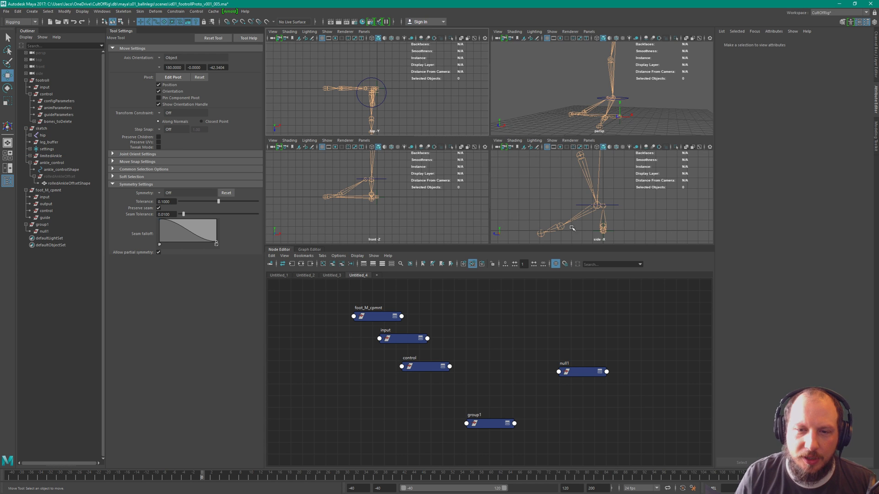
{"action": "left_click", "coordinate": [279, 249]}
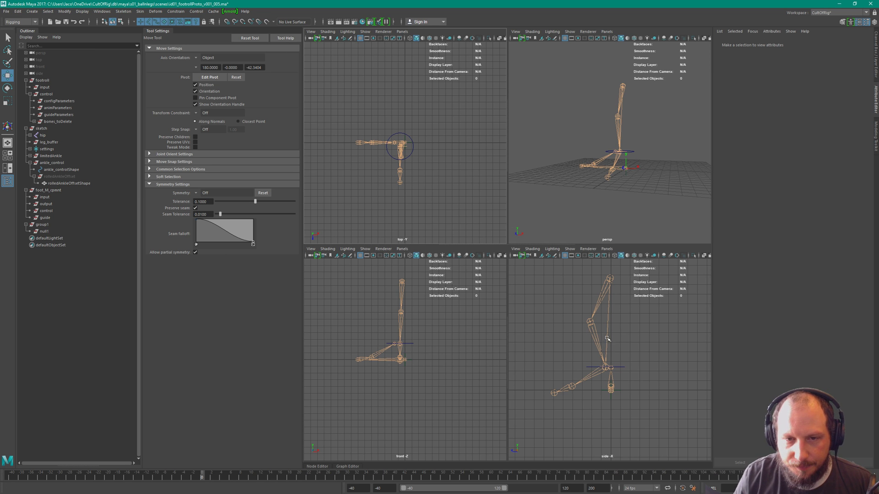
{"action": "key", "text": "space"}
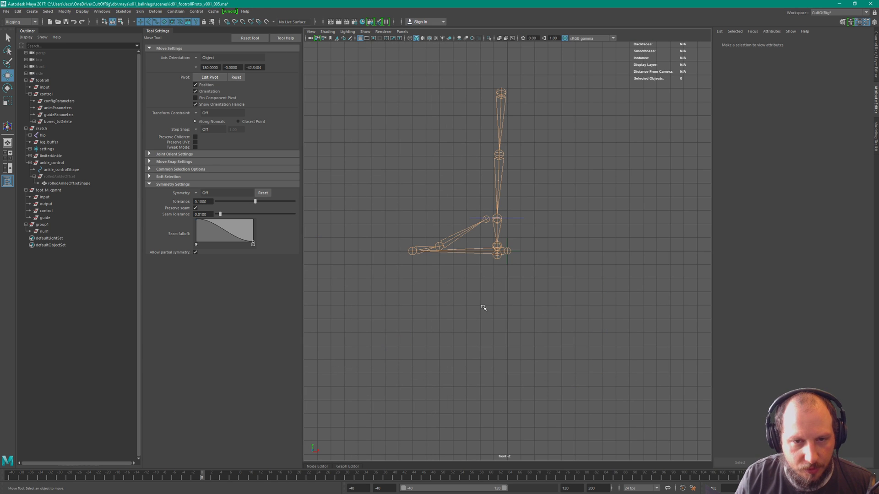
{"action": "scroll", "coordinate": [481, 307], "scroll_direction": "up", "scroll_amount": 3}
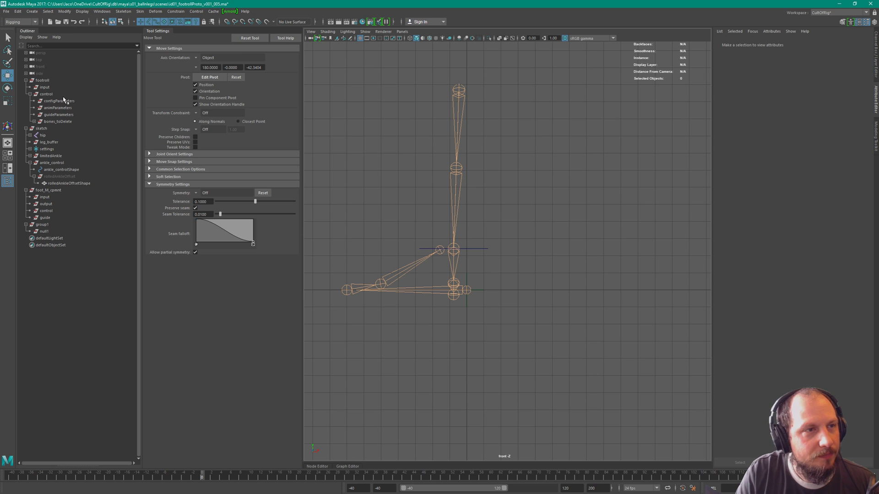
Switch from the Rigging menu set to Modeling.
{"action": "left_click", "coordinate": [21, 22]}
{"action": "left_click", "coordinate": [19, 29]}
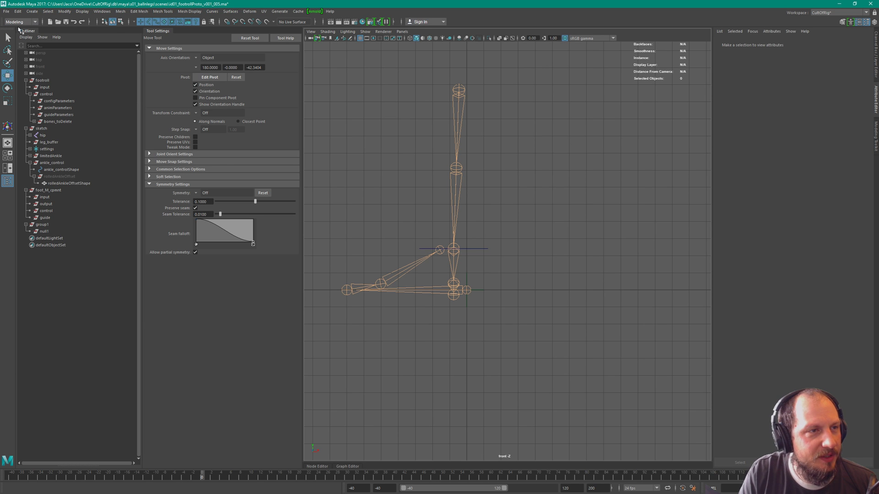
{"action": "left_click", "coordinate": [32, 11]}
{"action": "mouse_move", "coordinate": [76, 29]}
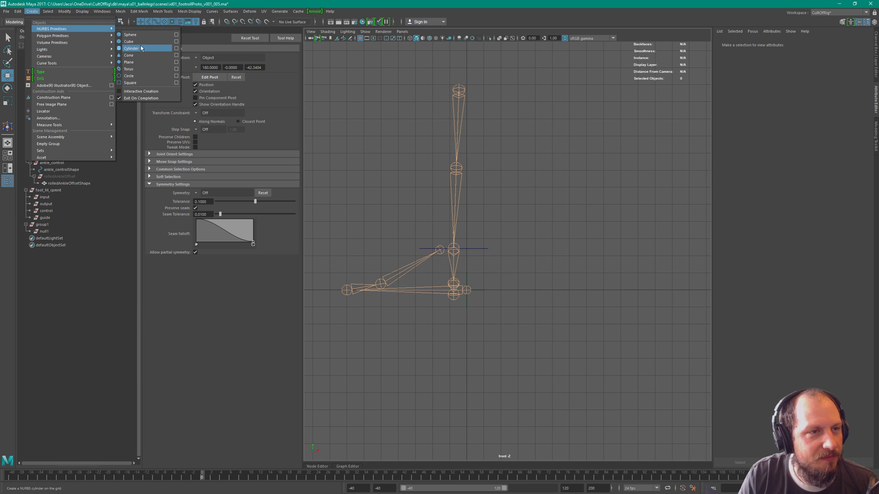
{"action": "left_click", "coordinate": [17, 11]}
{"action": "left_click", "coordinate": [17, 11]}
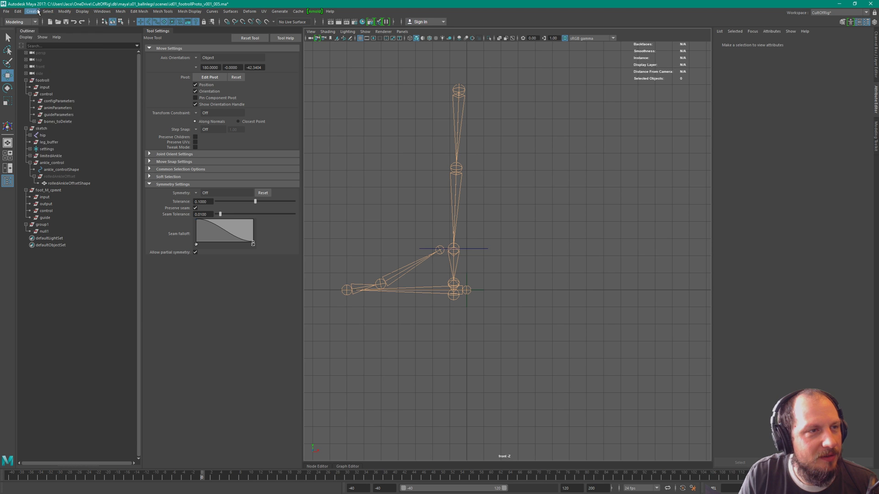
Draw an open four-point linear CV curve as a trapezoid around the ankle and foot joints, its two ends on the ground line.
{"action": "left_click", "coordinate": [32, 11]}
{"action": "mouse_move", "coordinate": [50, 30]}
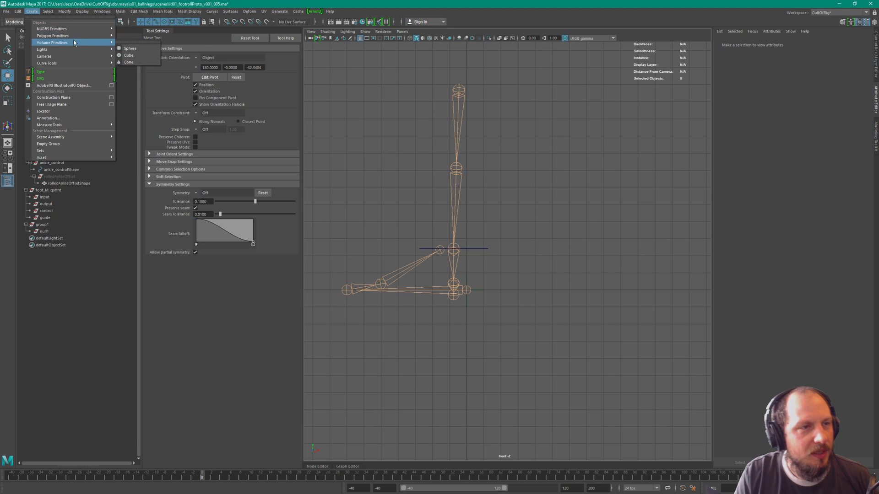
{"action": "left_click", "coordinate": [83, 11]}
{"action": "left_click", "coordinate": [33, 11]}
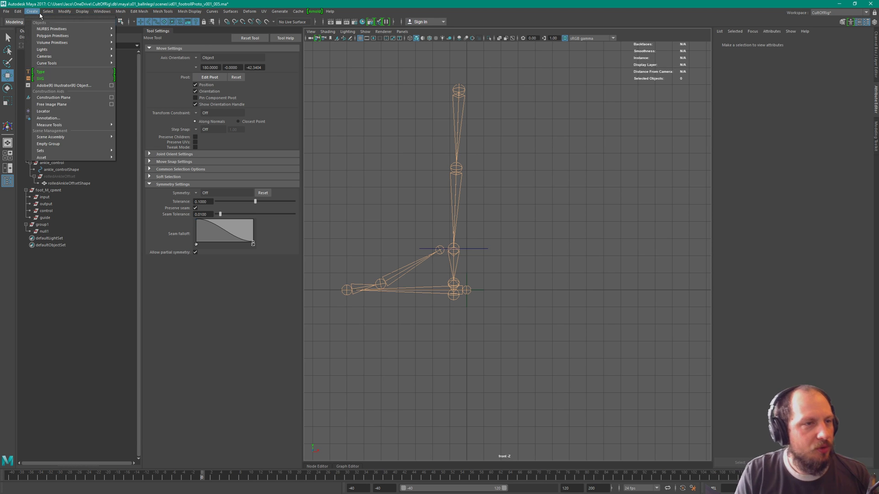
{"action": "left_click", "coordinate": [30, 12]}
{"action": "left_click", "coordinate": [32, 12]}
{"action": "mouse_move", "coordinate": [50, 30]}
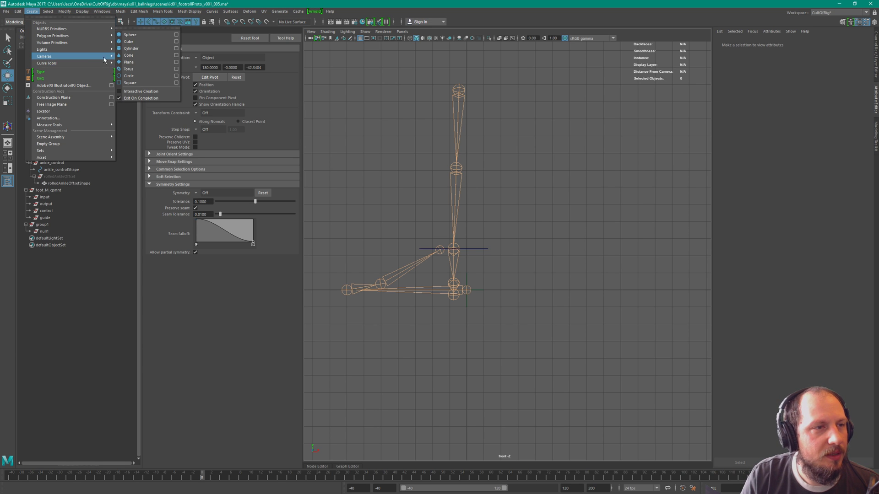
{"action": "mouse_move", "coordinate": [94, 62]}
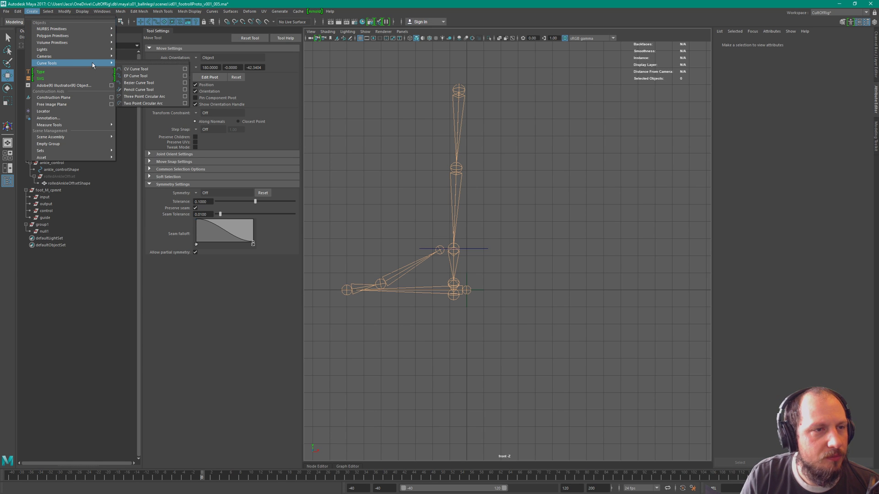
{"action": "left_click", "coordinate": [145, 69]}
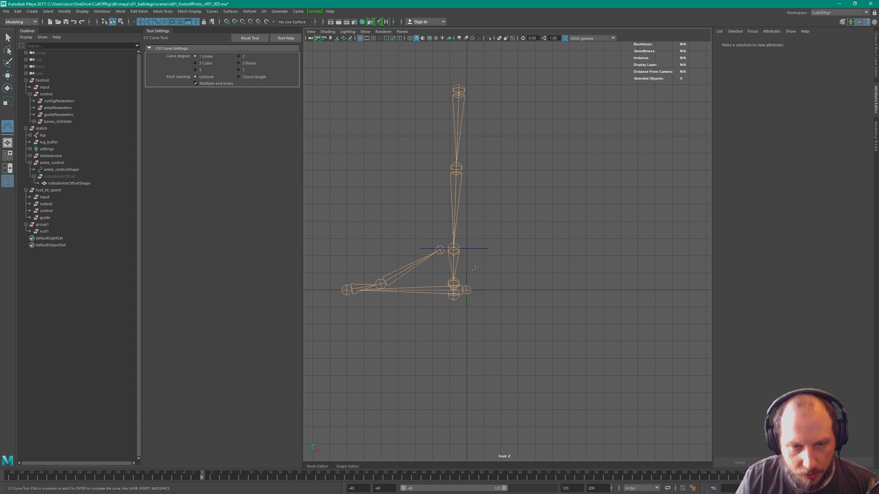
{"action": "left_click", "coordinate": [414, 291]}
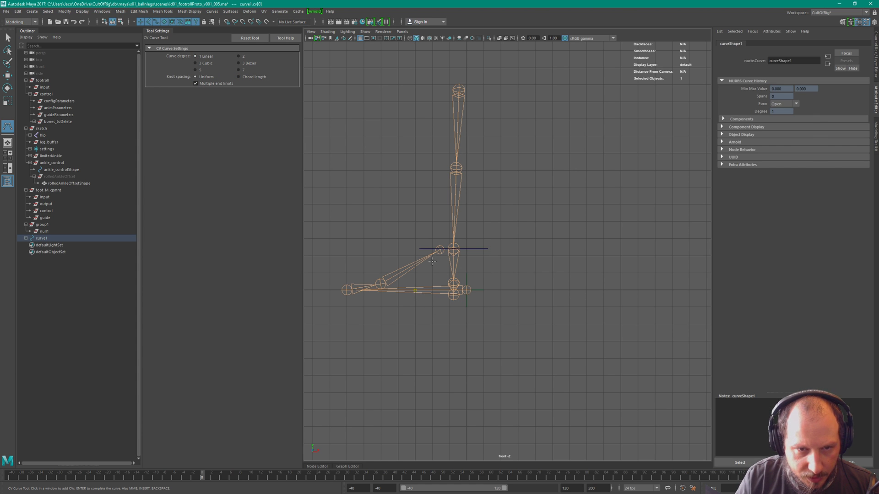
{"action": "left_click", "coordinate": [433, 241]}
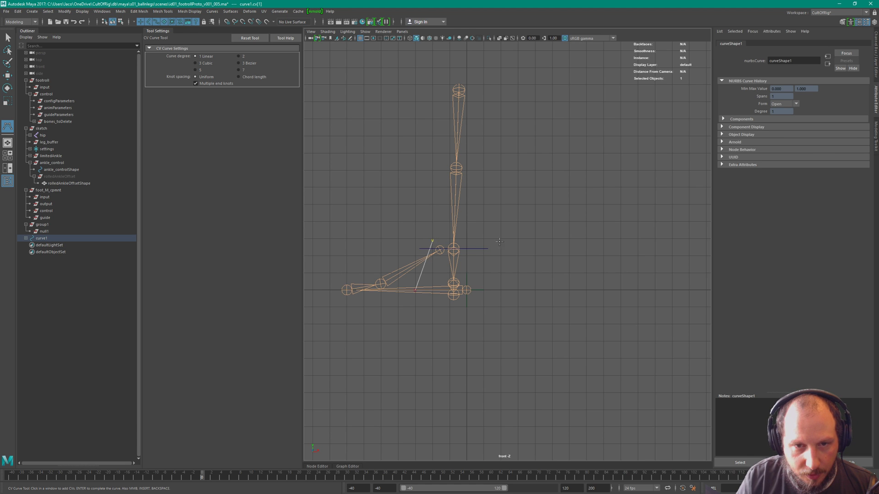
{"action": "left_click", "coordinate": [485, 240]}
{"action": "left_click", "coordinate": [501, 290]}
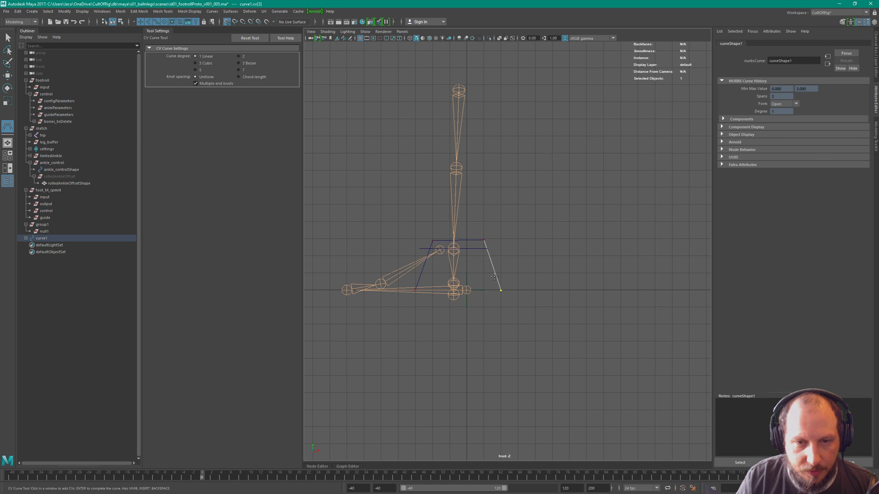
{"action": "right_click", "coordinate": [495, 275]}
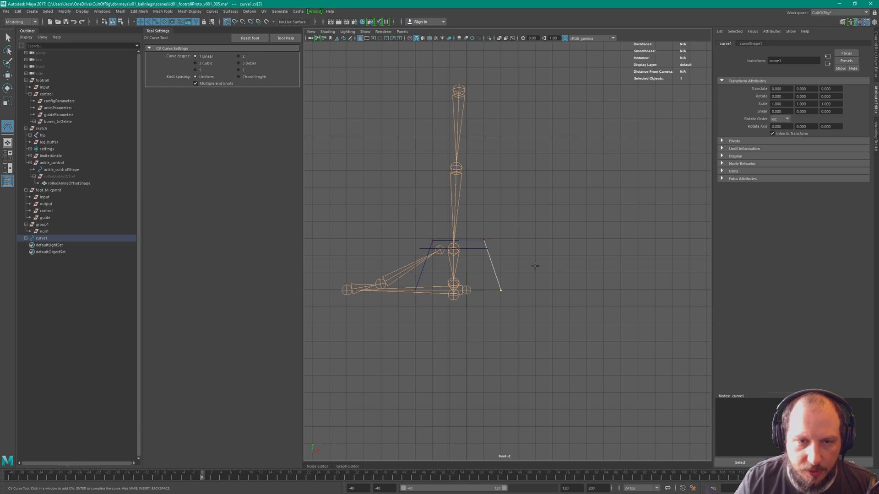
{"action": "key", "text": "w"}
{"action": "key", "text": "F8"}
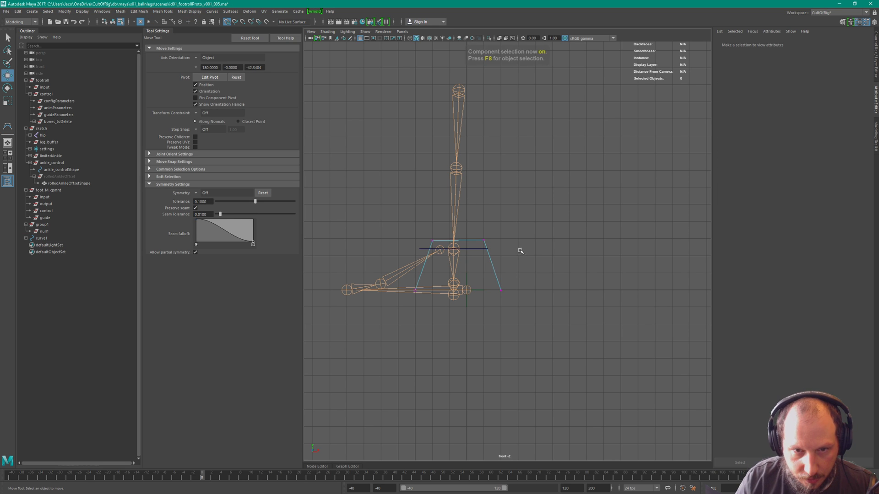
{"action": "right_click", "coordinate": [491, 261]}
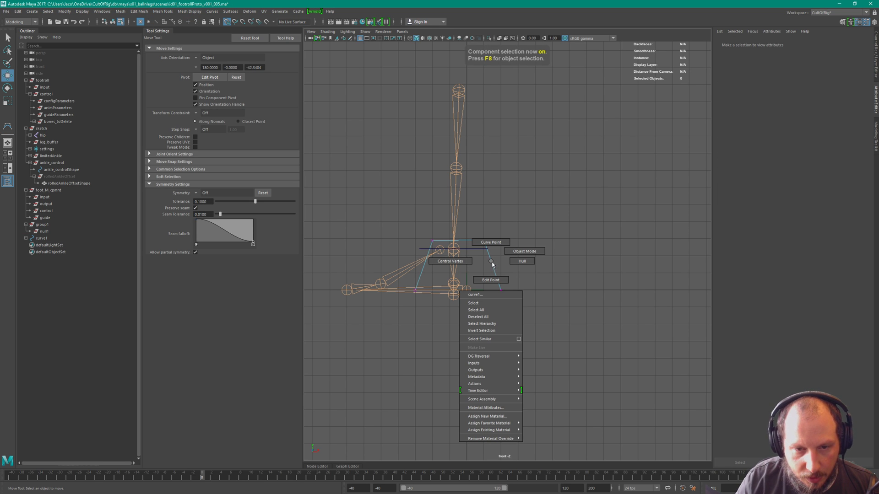
{"action": "right_click", "coordinate": [492, 264], "text": "shift"}
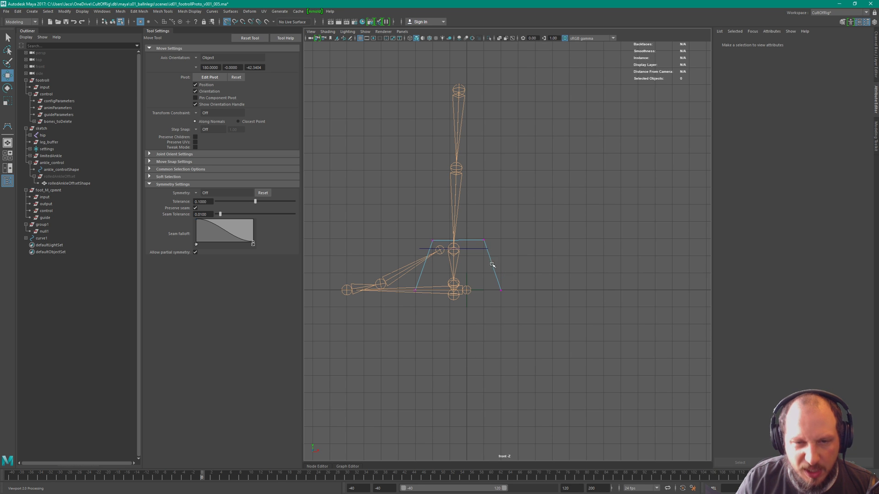
{"action": "key", "text": "F8"}
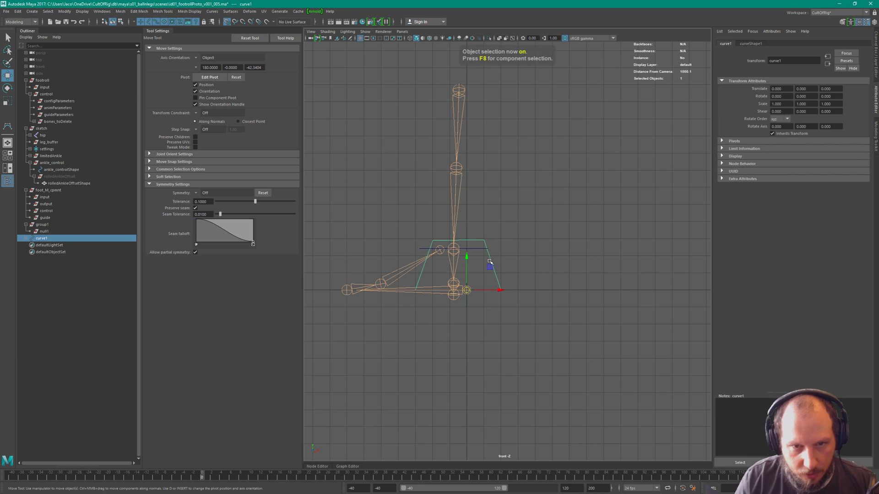
Close the trapezoid curve along the ground line with the Open/Close operation.
{"action": "left_click", "coordinate": [212, 11]}
{"action": "left_click", "coordinate": [212, 7]}
{"action": "left_click", "coordinate": [212, 11]}
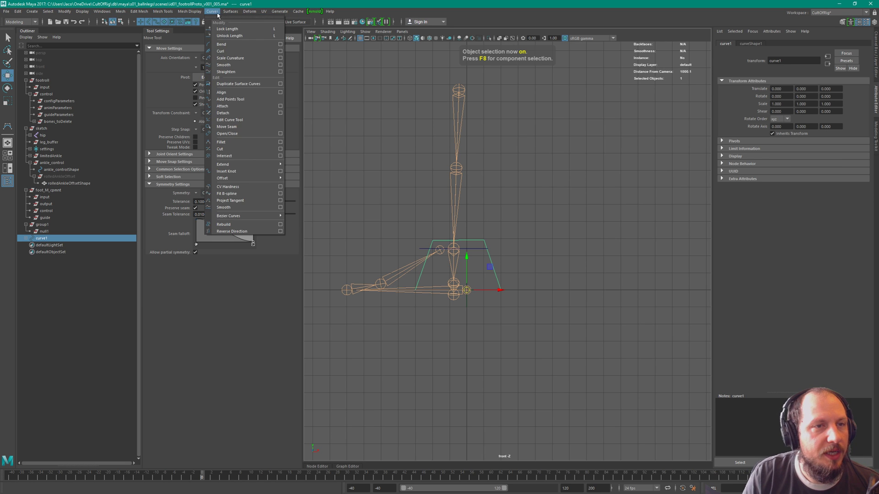
{"action": "left_click", "coordinate": [212, 11]}
{"action": "left_click", "coordinate": [212, 11]}
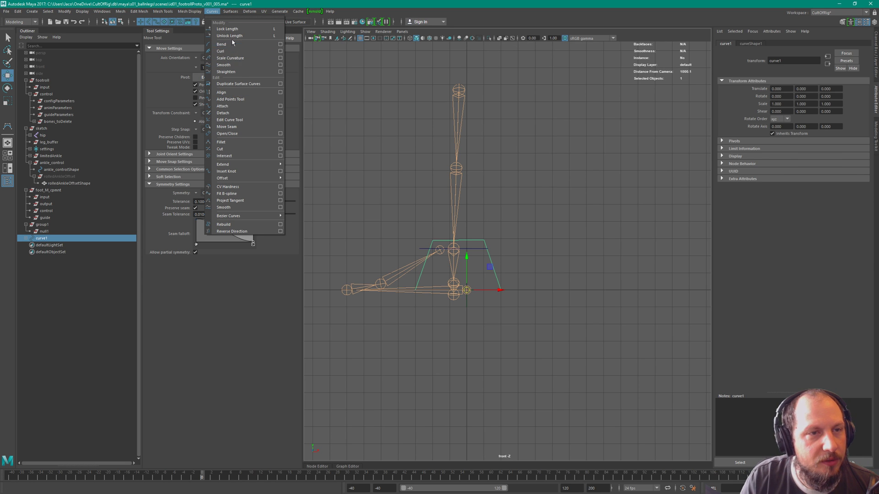
{"action": "left_click", "coordinate": [229, 134]}
{"action": "middle_click_drag", "start_coordinate": [510, 242], "coordinate": [520, 239], "text": "alt"}
{"action": "scroll", "coordinate": [520, 241], "scroll_direction": "up", "scroll_amount": 1}
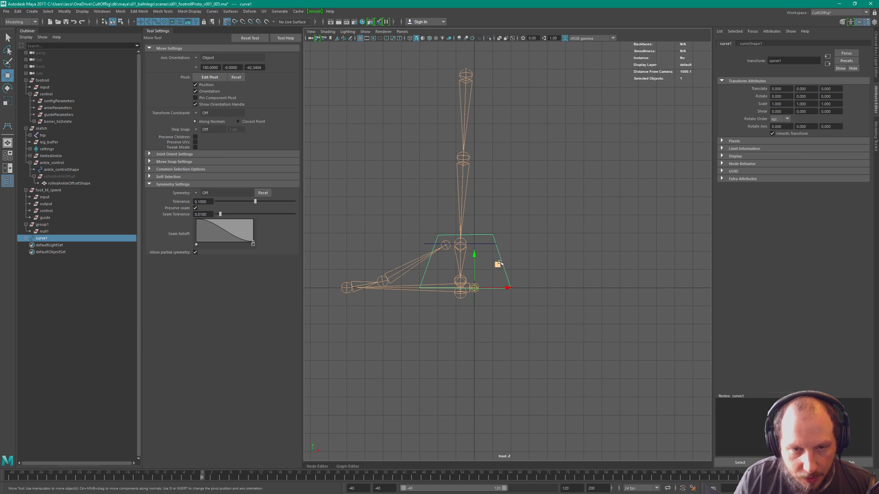
Snap the curve's control vertices to the grid, forming a trapezoid symmetric about the vertical axis with a level upper edge and base.
{"action": "key", "text": "F8"}
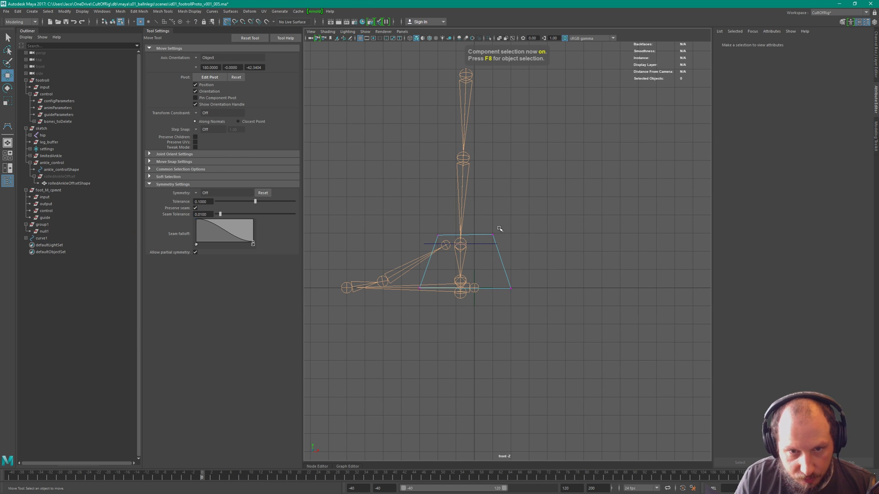
{"action": "left_click", "coordinate": [492, 235]}
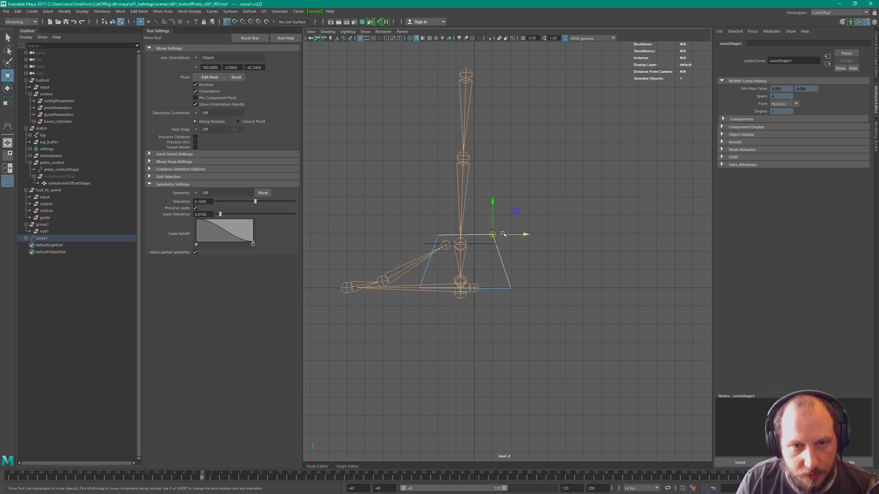
{"action": "left_click_drag", "start_coordinate": [495, 236], "coordinate": [511, 235]}
{"action": "key", "text": "x"}
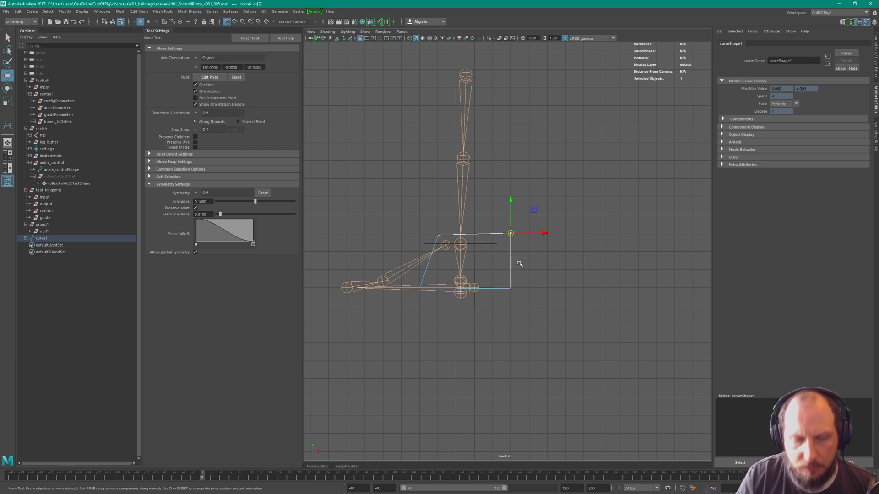
{"action": "key", "text": "x"}
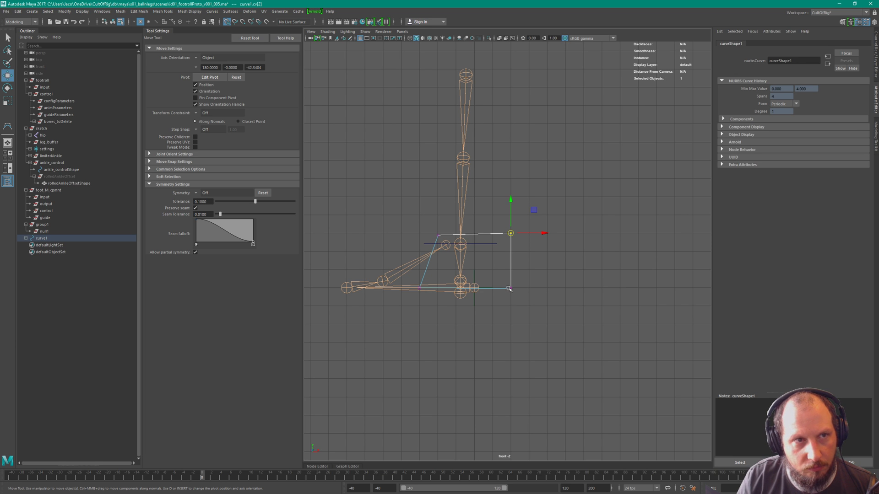
{"action": "left_click_drag", "start_coordinate": [503, 285], "coordinate": [529, 289]}
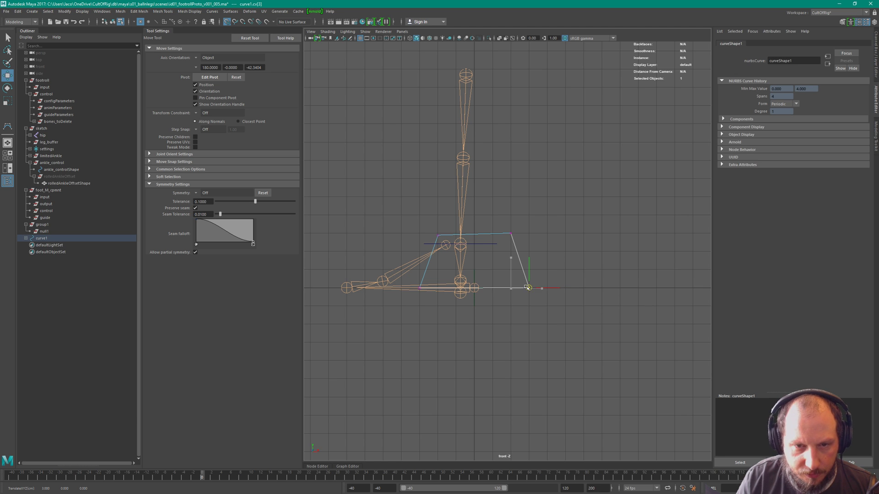
{"action": "left_click", "coordinate": [439, 236]}
{"action": "left_click_drag", "start_coordinate": [443, 237], "coordinate": [438, 233]}
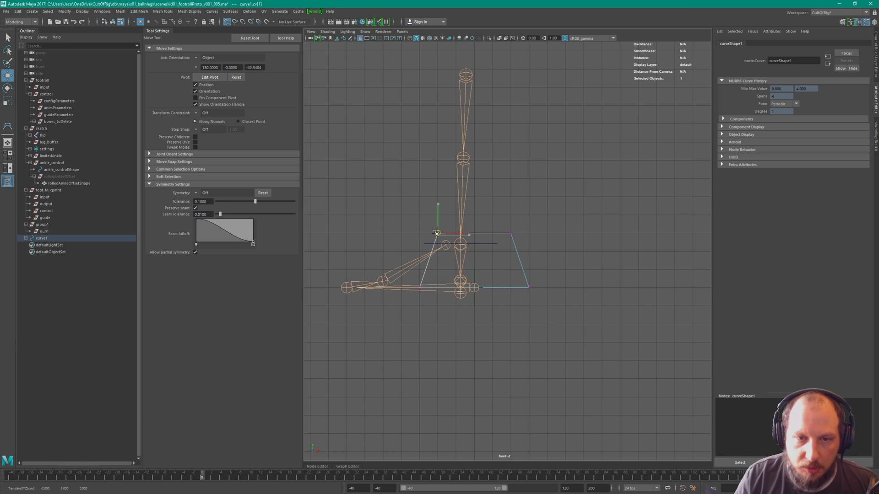
{"action": "left_click", "coordinate": [509, 234]}
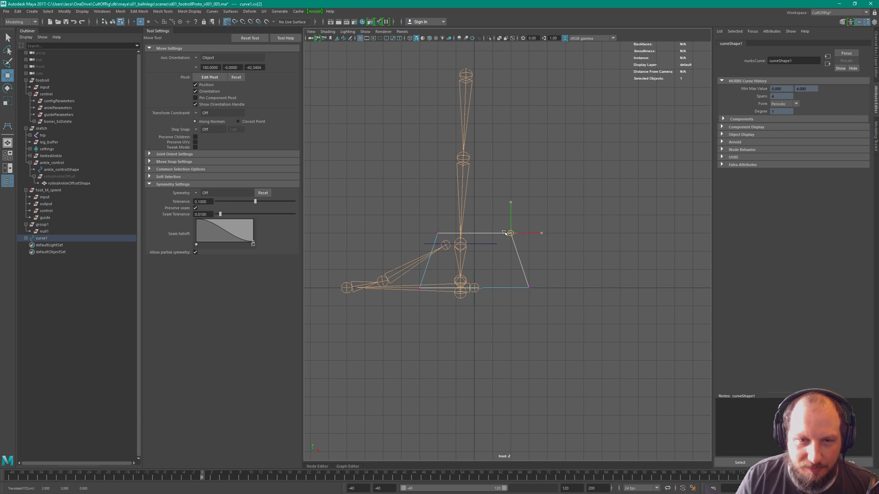
{"action": "left_click", "coordinate": [419, 287]}
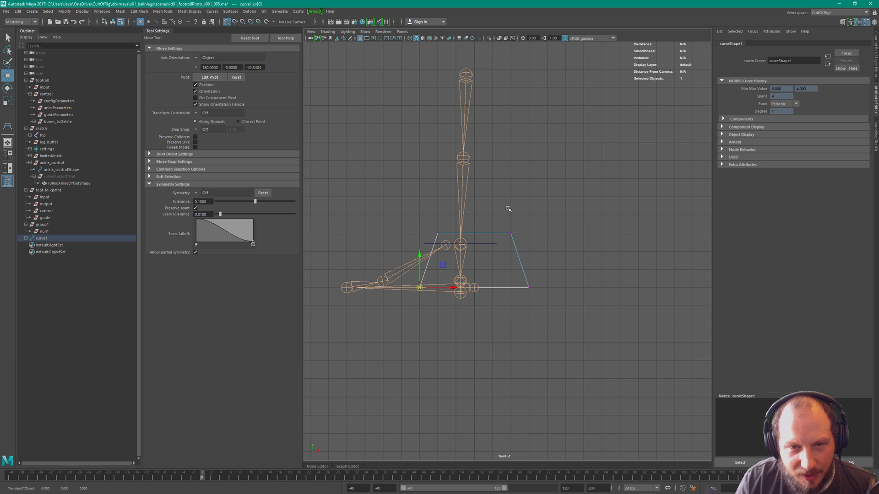
Select all four control vertices of the trapezoid curve and show them in an enlarged perspective view.
{"action": "left_click_drag", "start_coordinate": [339, 198], "coordinate": [536, 298]}
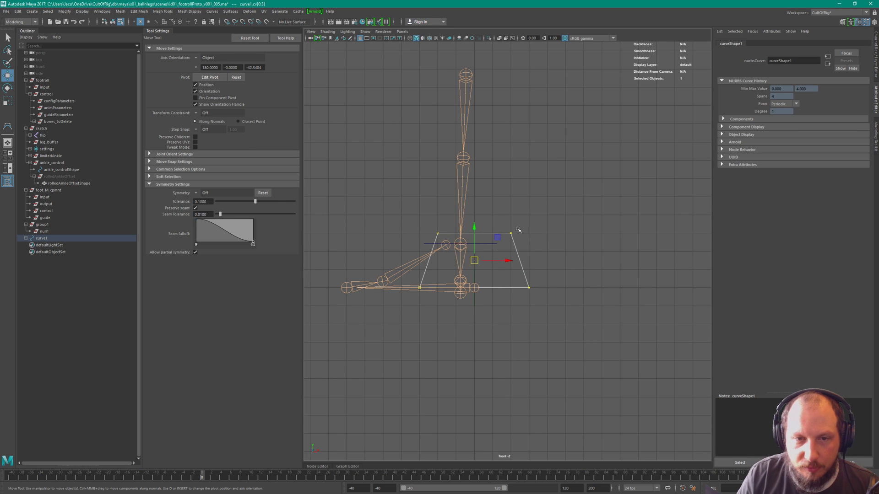
{"action": "left_click_drag", "start_coordinate": [528, 228], "coordinate": [514, 228], "text": "alt"}
{"action": "key", "text": "space"}
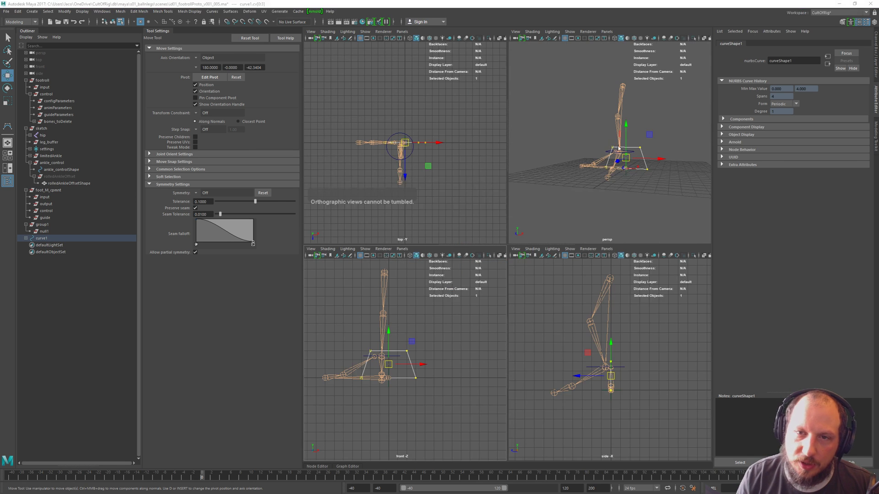
{"action": "key", "text": "space"}
{"action": "left_click_drag", "start_coordinate": [630, 218], "coordinate": [556, 206], "text": "alt"}
{"action": "right_click_drag", "start_coordinate": [557, 206], "coordinate": [587, 229], "text": "alt"}
{"action": "middle_click_drag", "start_coordinate": [588, 229], "coordinate": [542, 210], "text": "alt"}
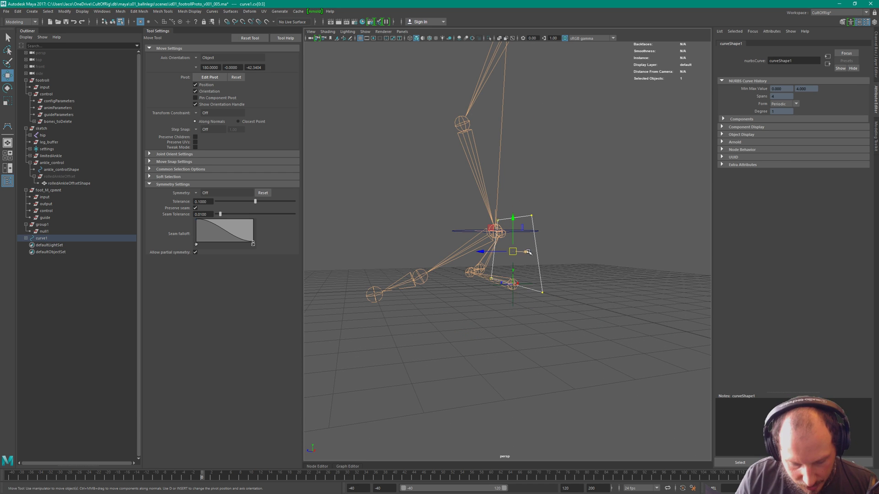
Activate the Scale Tool with all four control vertices of the trapezoid curve selected.
{"action": "key", "text": "r"}
{"action": "left_click", "coordinate": [423, 194]}
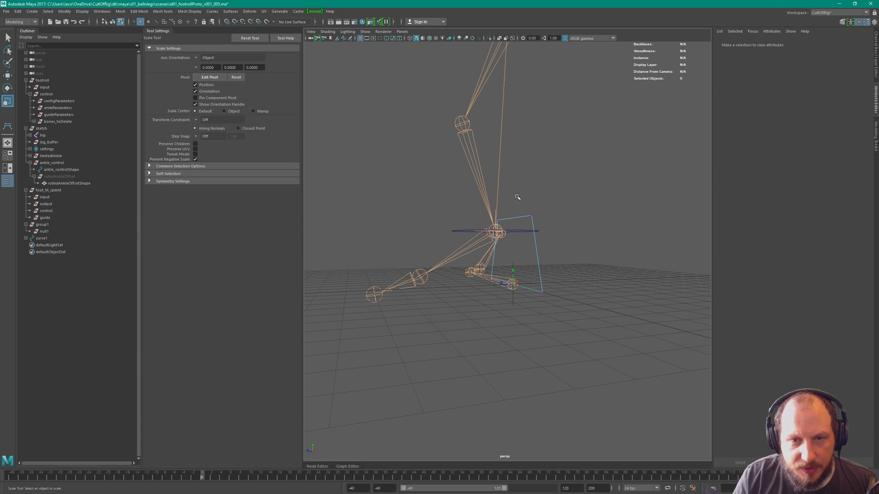
{"action": "left_click_drag", "start_coordinate": [518, 197], "coordinate": [572, 233]}
{"action": "left_click_drag", "start_coordinate": [446, 196], "coordinate": [599, 340]}
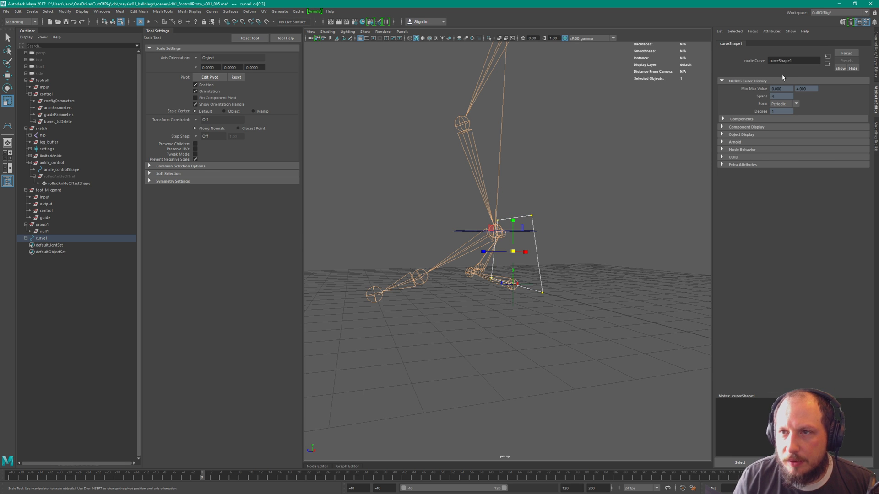
Show the Channel Box instead of the Attribute Editor and set the Scale Tool's axis orientation to World for the curve's vertices.
{"action": "key", "text": "ctrl+a"}
{"action": "key", "text": "F8"}
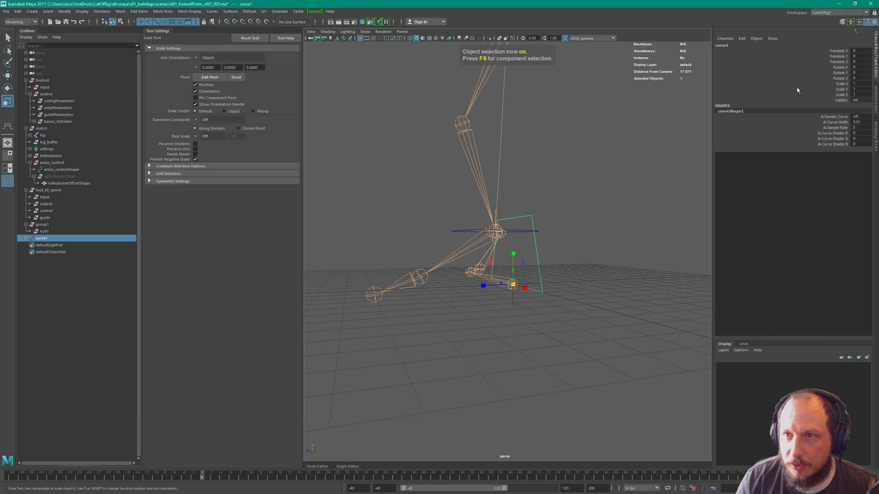
{"action": "key", "text": "F8"}
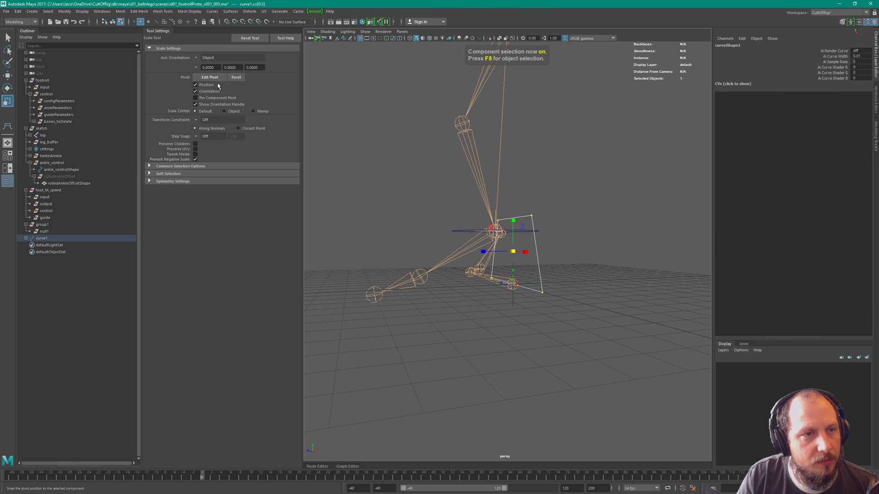
{"action": "left_click", "coordinate": [197, 58]}
{"action": "left_click", "coordinate": [216, 65]}
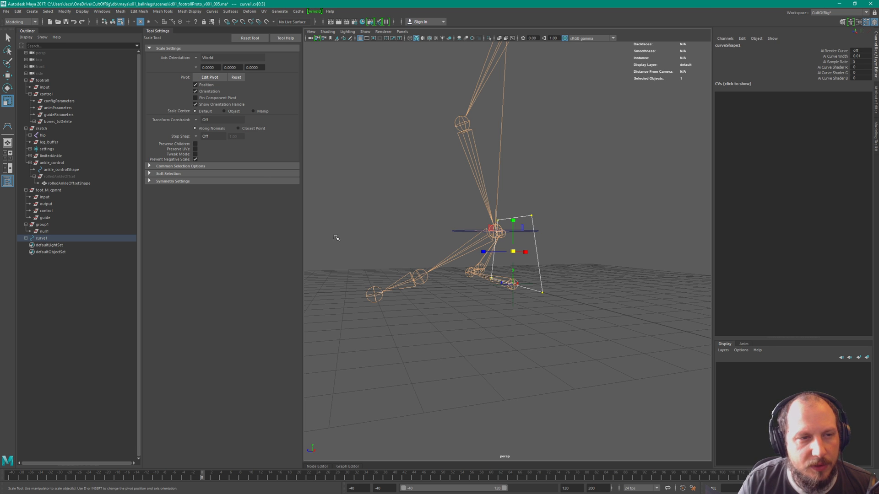
Move the scale pivot of the selected curve vertices down to the world origin, snapped to the grid.
{"action": "left_click_drag", "start_coordinate": [535, 223], "coordinate": [591, 273], "text": "alt"}
{"action": "key", "text": "d"}
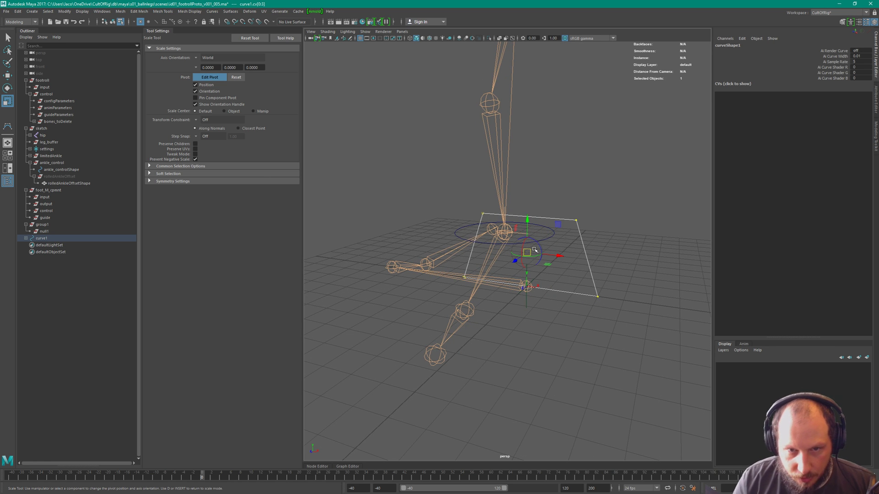
{"action": "key", "text": "x"}
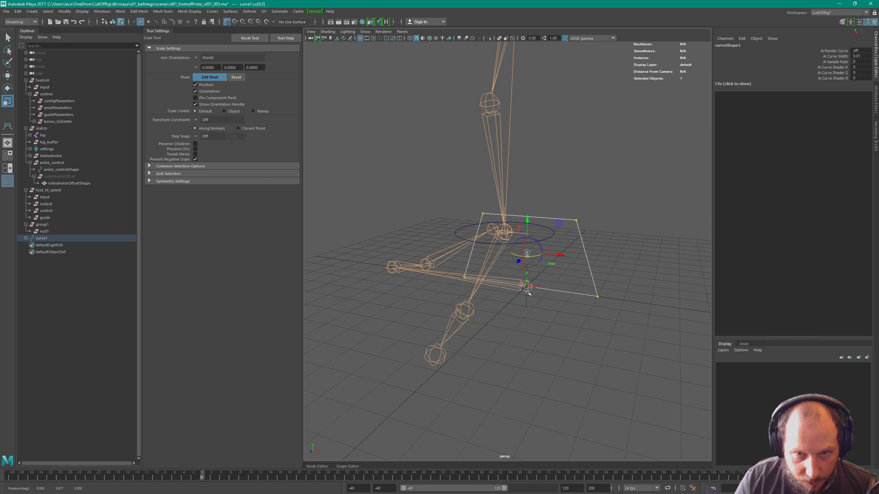
{"action": "left_click_drag", "start_coordinate": [526, 254], "coordinate": [527, 286]}
{"action": "key", "text": "x"}
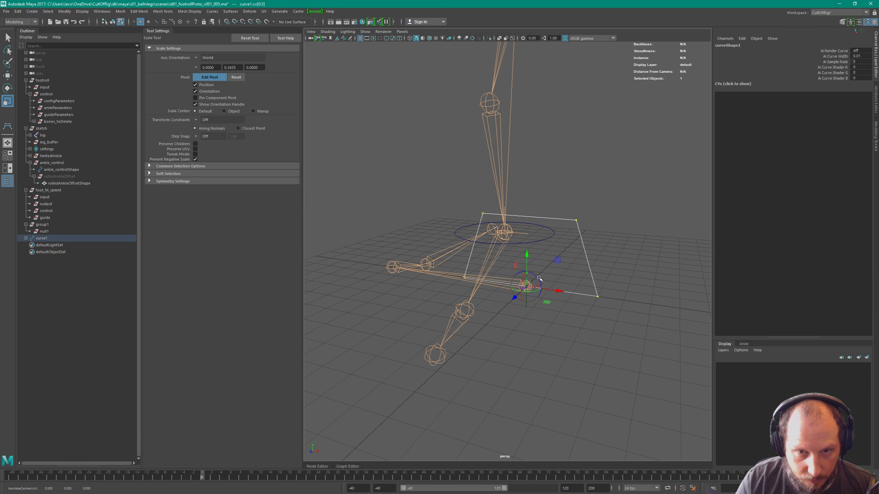
{"action": "key", "text": "d"}
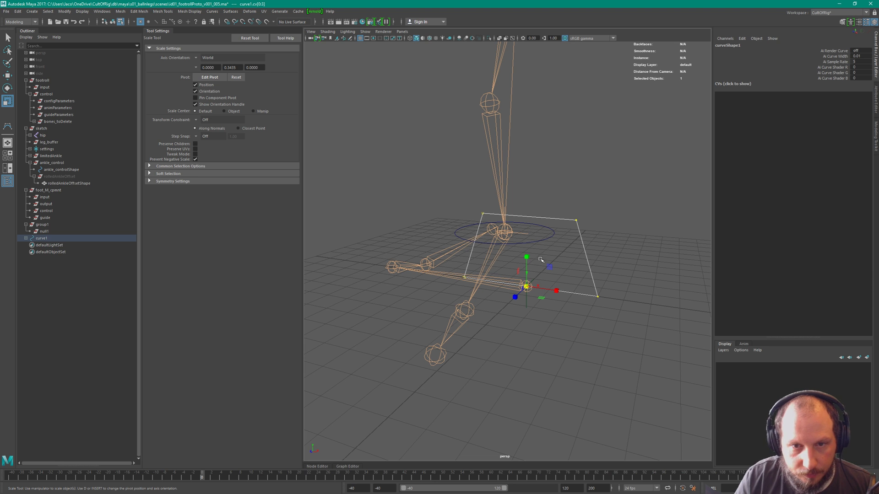
Scale the trapezoid's vertices down to about half size in the XY plane, and return to object selection with the Select Tool.
{"action": "mouse_move", "coordinate": [549, 270]}
{"action": "left_mouse_down"}
{"action": "mouse_move", "coordinate": [546, 275]}
{"action": "mouse_move", "coordinate": [546, 234]}
{"action": "mouse_move", "coordinate": [543, 274]}
{"action": "left_mouse_up"}
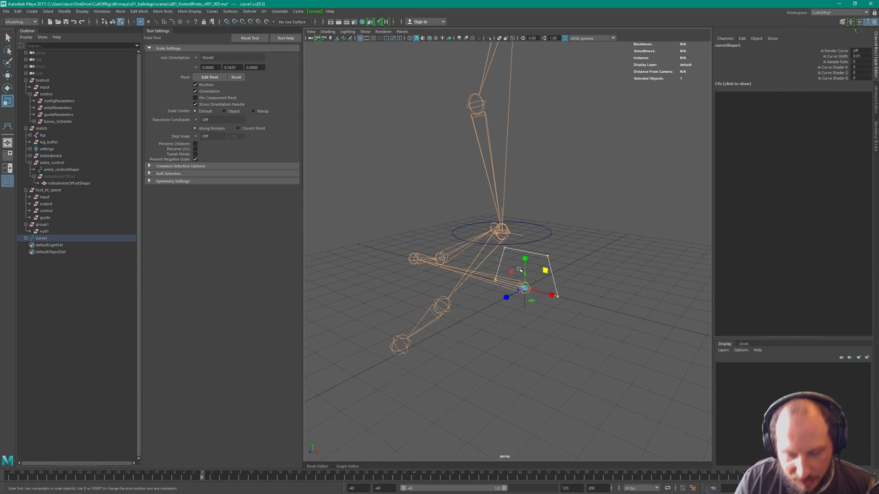
{"action": "key", "text": "F8"}
{"action": "key", "text": "F8"}
{"action": "key", "text": "F8"}
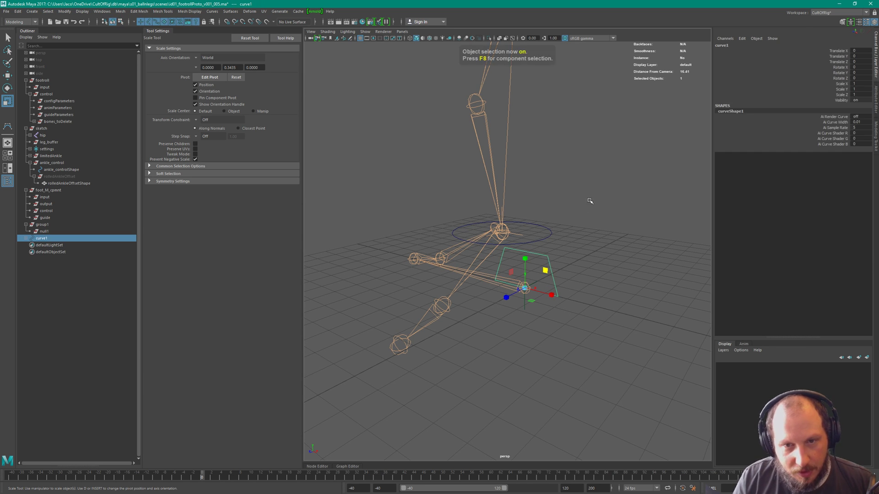
{"action": "left_click_drag", "start_coordinate": [529, 252], "coordinate": [534, 257], "text": "alt"}
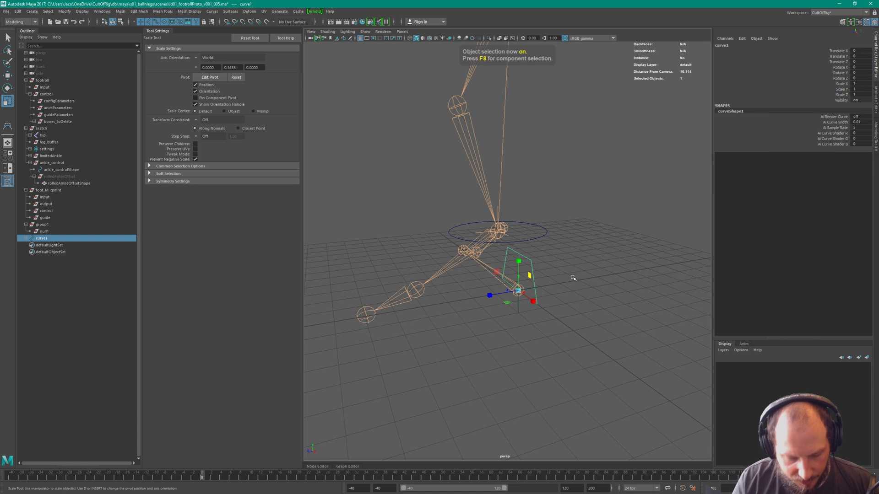
{"action": "key", "text": "q"}
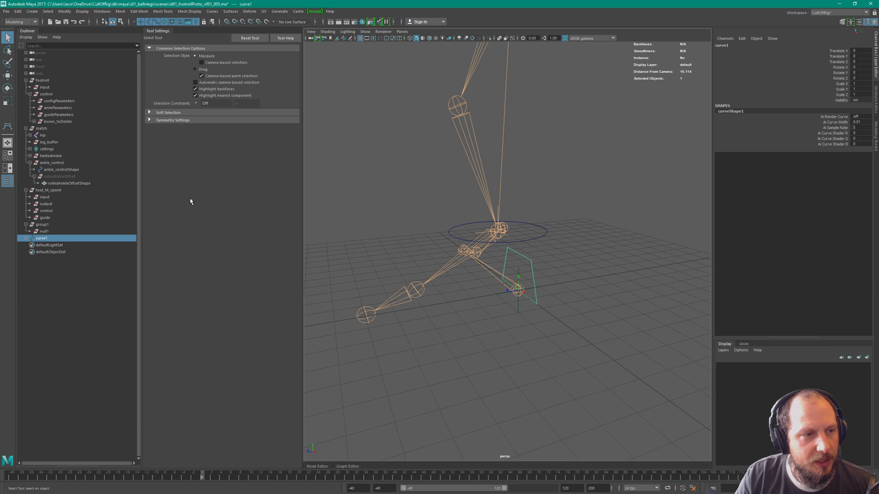
Save the scene and hide shape nodes in the Outliner.
{"action": "left_click", "coordinate": [26, 238]}
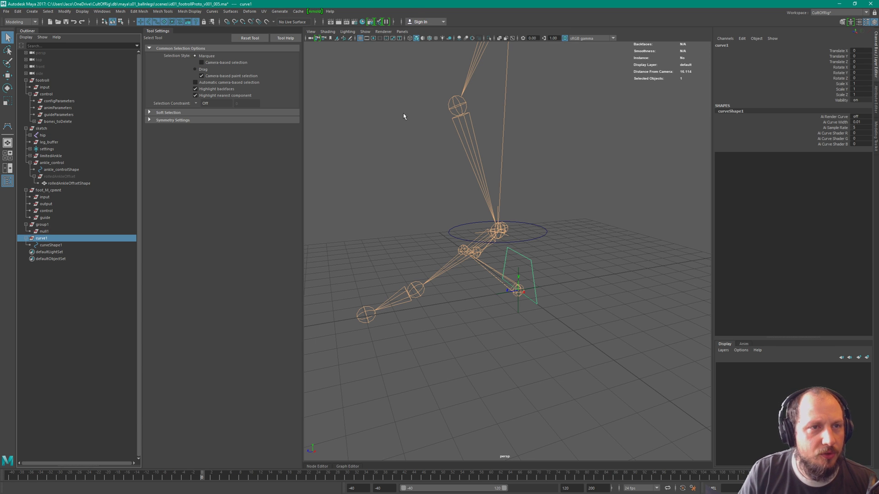
{"action": "key", "text": "ctrl+s"}
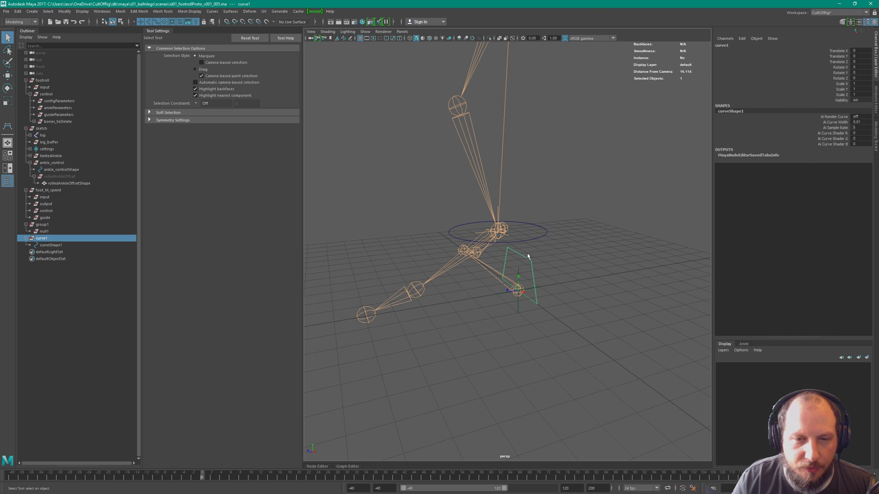
{"action": "left_click_drag", "start_coordinate": [528, 257], "coordinate": [573, 251], "text": "alt"}
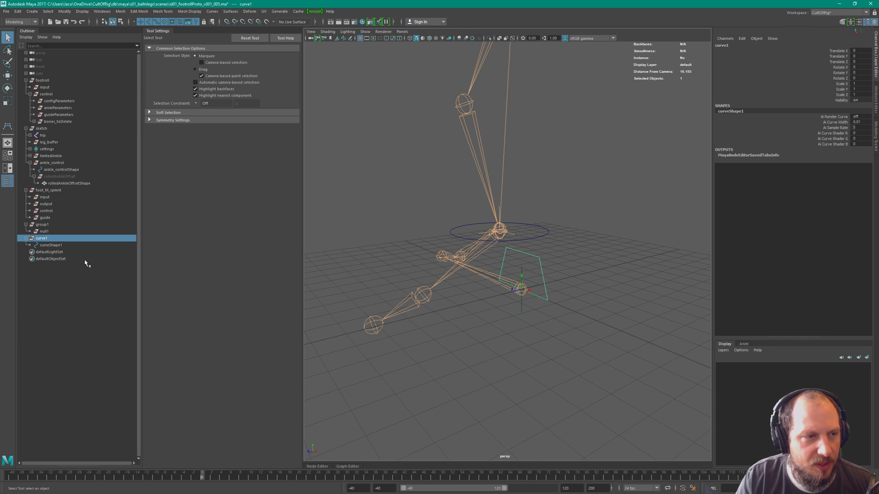
{"action": "left_click", "coordinate": [61, 246]}
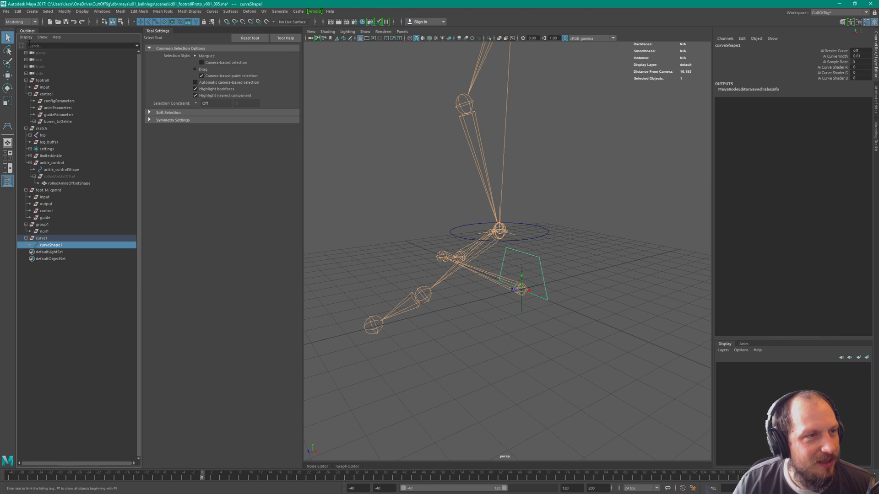
{"action": "left_click", "coordinate": [28, 41]}
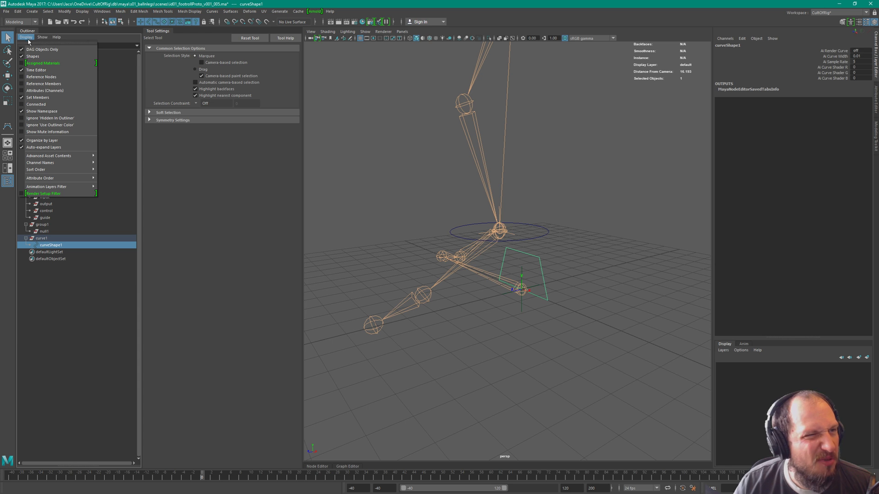
{"action": "left_click", "coordinate": [46, 54]}
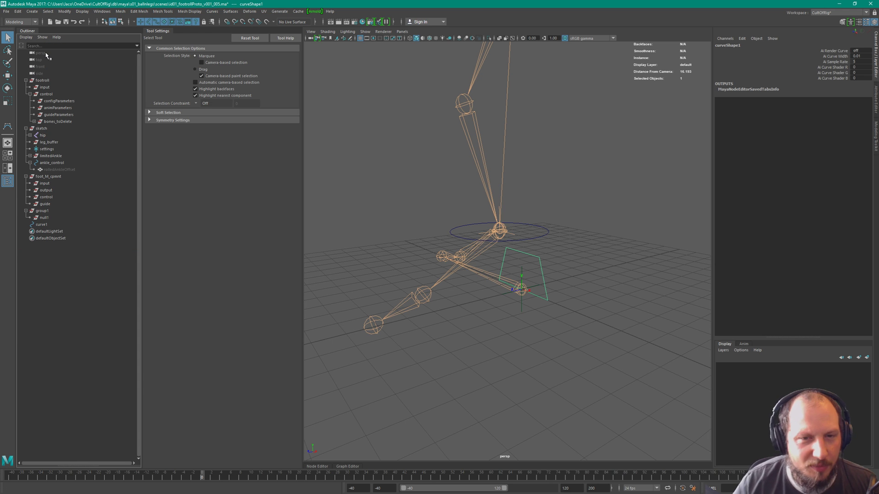
Rename curve1 as foot_M_tarsii_ctrl.
{"action": "left_click", "coordinate": [40, 225]}
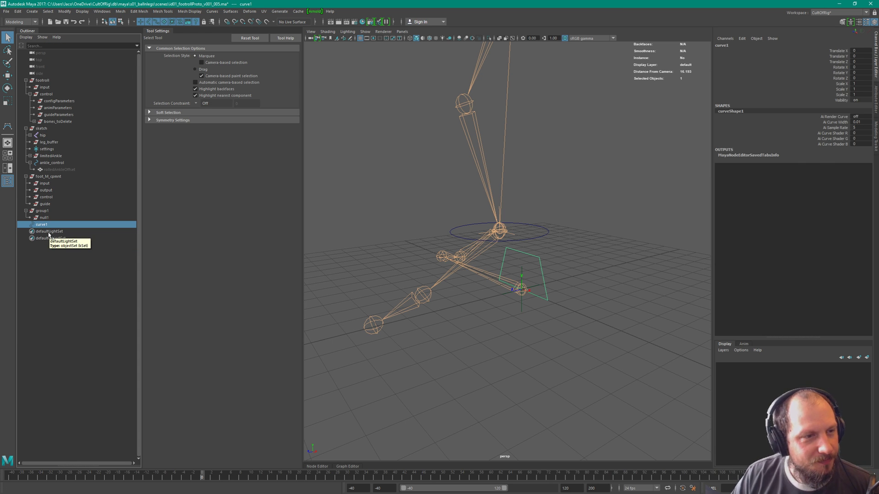
{"action": "key", "text": "F2"}
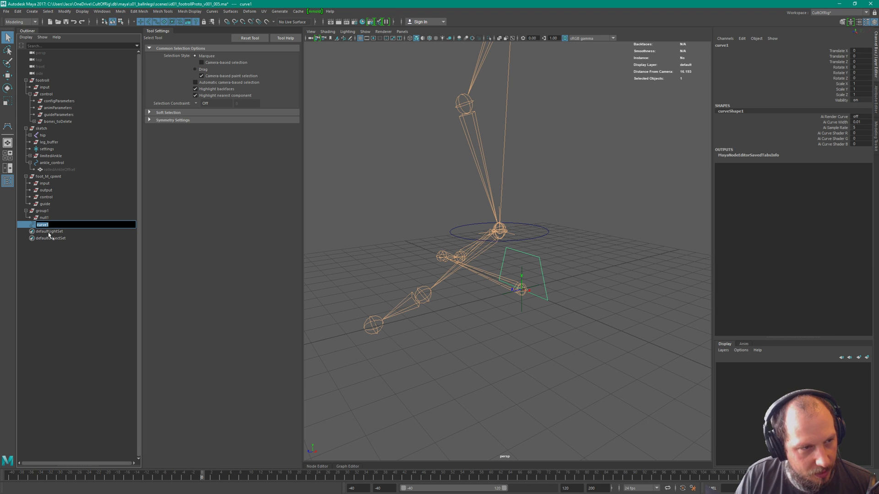
{"action": "type", "text": "f"}
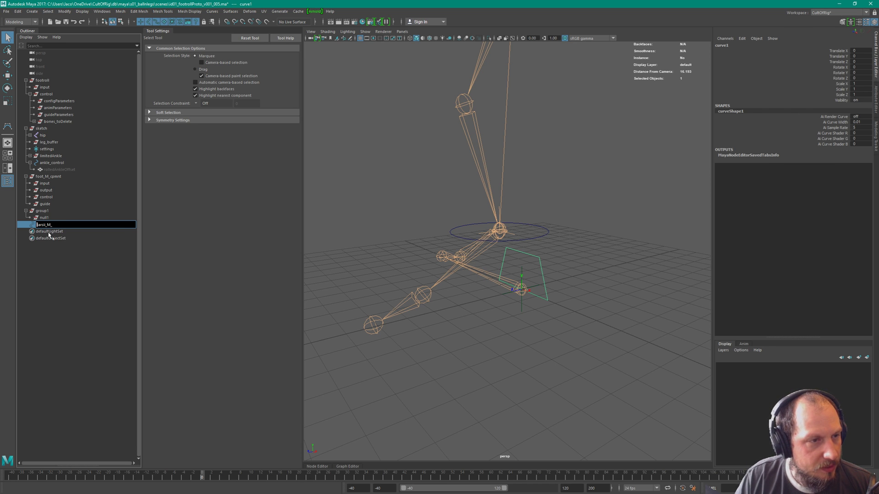
{"action": "type", "text": "foot_M_"}
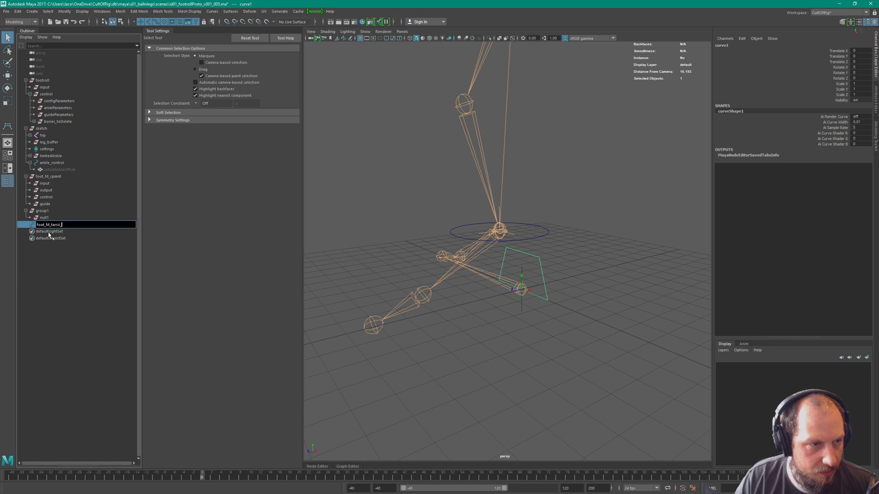
{"action": "key", "text": "Return"}
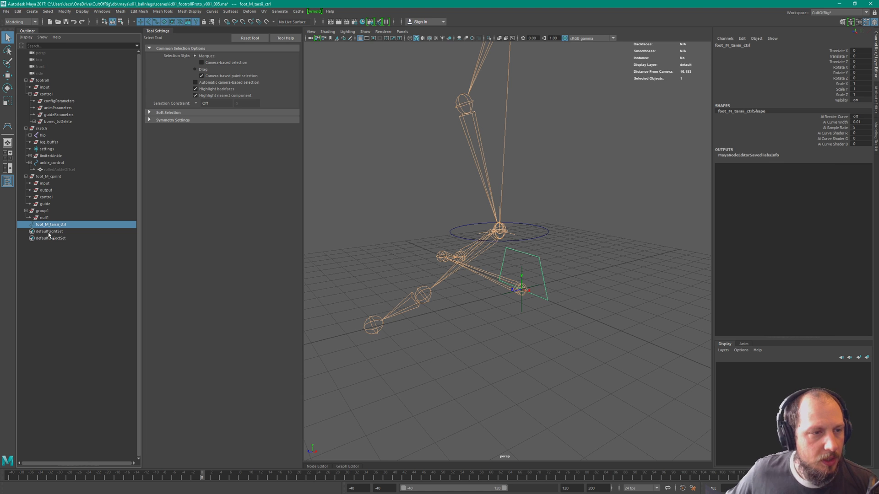
Parent foot_M_tarsii_ctrl under group1 and nest null1 beneath the control curve.
{"action": "left_click", "coordinate": [46, 212]}
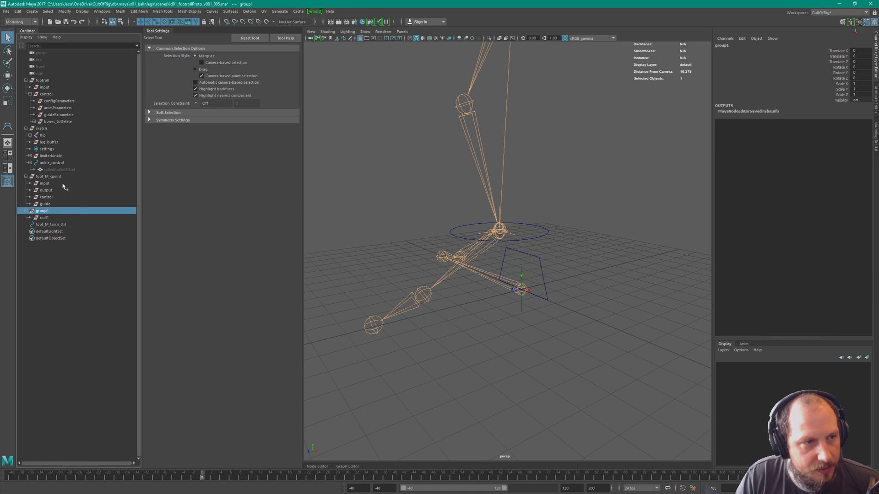
{"action": "left_click", "coordinate": [46, 191]}
{"action": "left_click", "coordinate": [44, 212]}
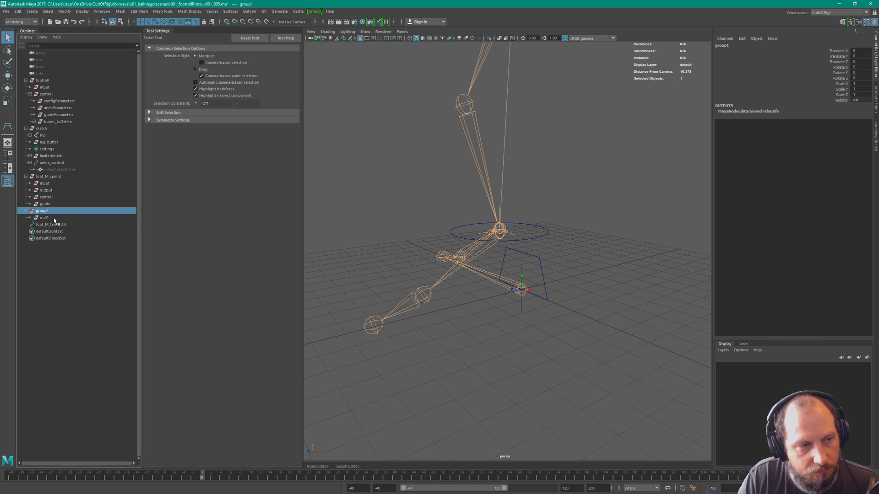
{"action": "left_click", "coordinate": [48, 218]}
{"action": "left_click", "coordinate": [51, 224]}
{"action": "left_click", "coordinate": [57, 212], "text": "ctrl"}
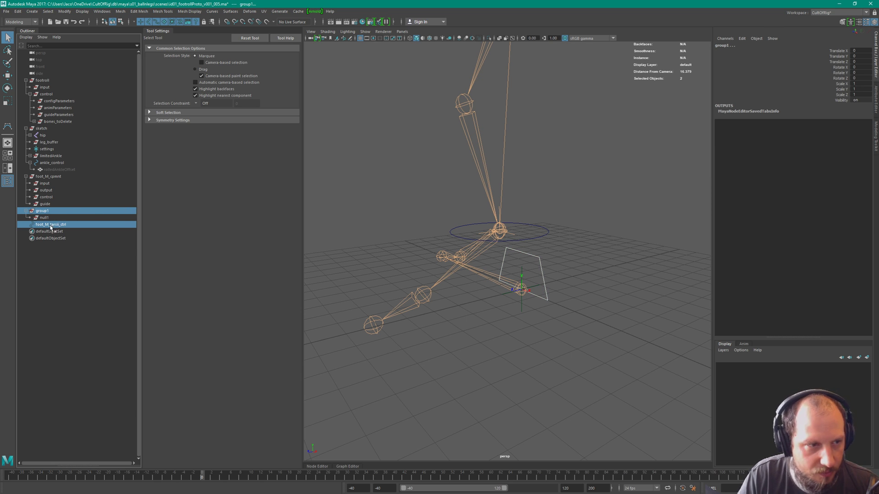
{"action": "left_click", "coordinate": [56, 212]}
{"action": "mouse_move", "coordinate": [54, 227]}
{"action": "middle_mouse_down"}
{"action": "mouse_move", "coordinate": [61, 218]}
{"action": "mouse_move", "coordinate": [49, 212]}
{"action": "mouse_move", "coordinate": [59, 229]}
{"action": "mouse_move", "coordinate": [53, 224]}
{"action": "middle_mouse_up"}
{"action": "left_click", "coordinate": [45, 217]}
{"action": "left_click", "coordinate": [59, 211]}
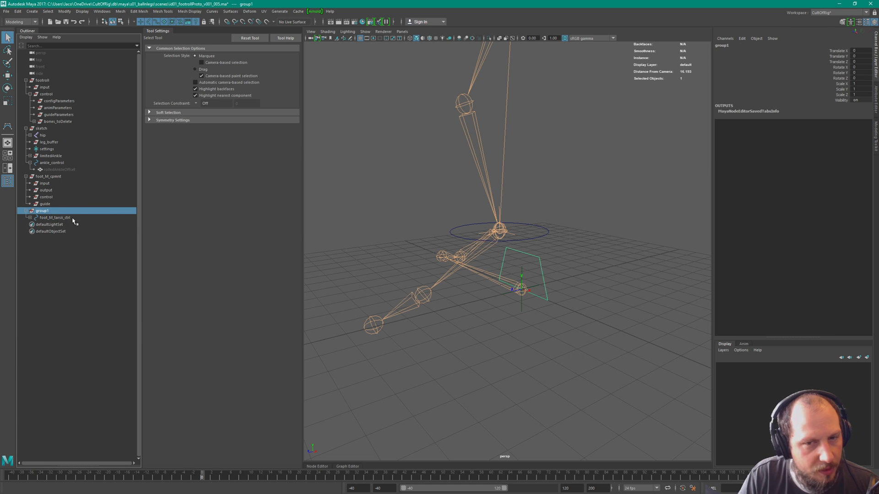
Rename group1 as foot_M_tarsii_ctrl_srtBuffer.
{"action": "double_click", "coordinate": [73, 209]}
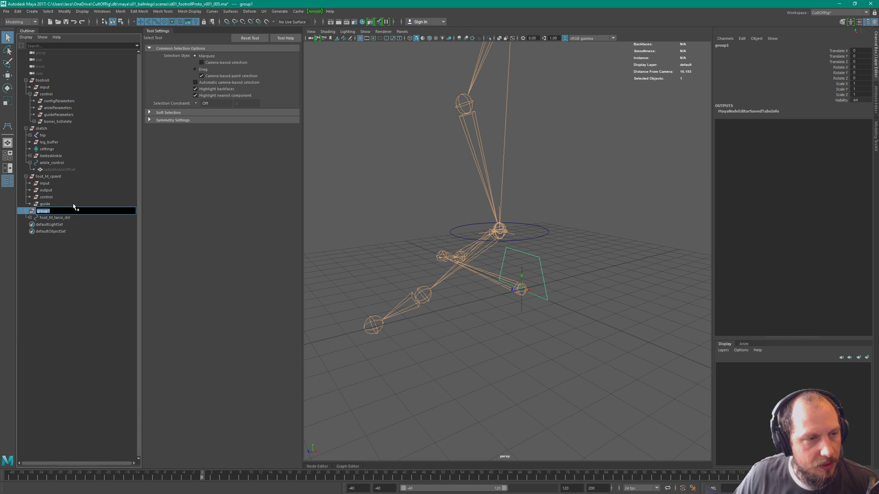
{"action": "type", "text": "foot_M_tarsii_ctrl_srtBuffer"}
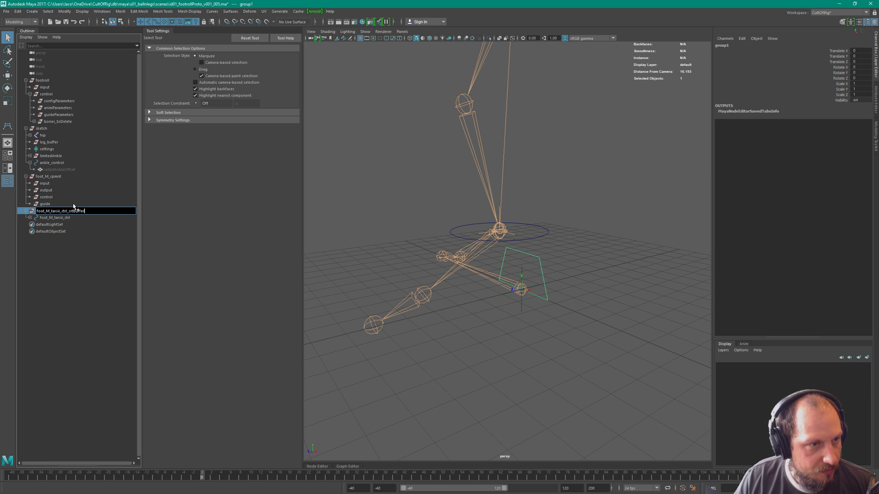
{"action": "key", "text": "Return"}
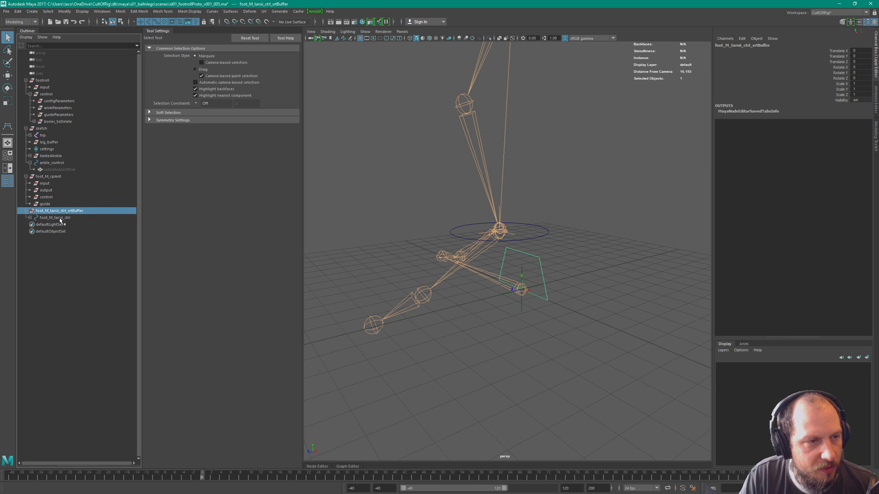
Delete the null1 node nested beneath foot_M_tarsii_ctrl.
{"action": "left_click", "coordinate": [29, 218]}
{"action": "left_click", "coordinate": [59, 218]}
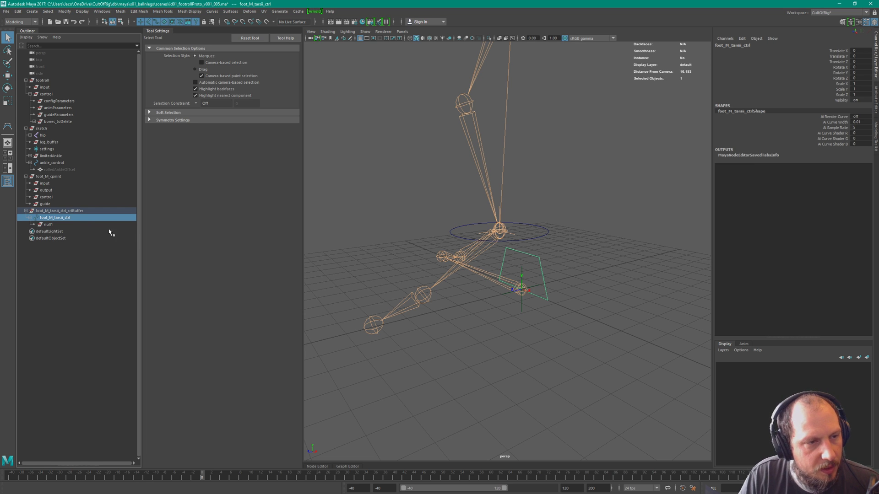
{"action": "left_click", "coordinate": [62, 226]}
{"action": "left_click", "coordinate": [57, 217]}
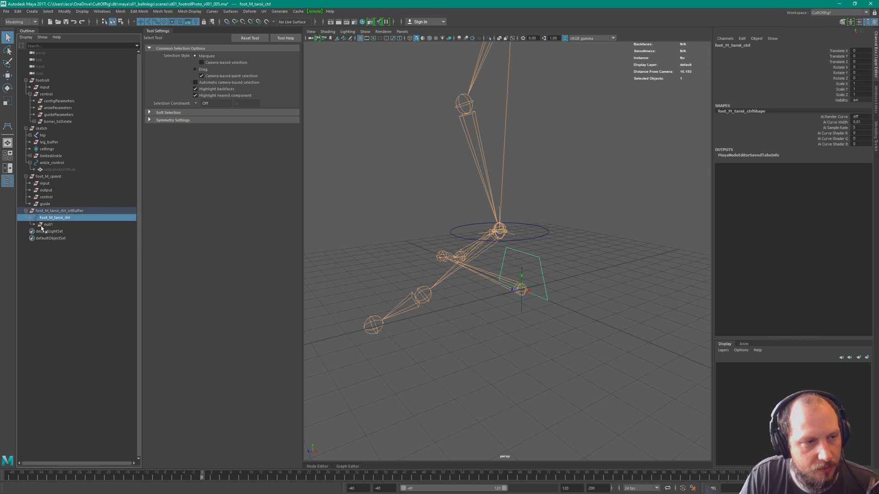
{"action": "left_click", "coordinate": [43, 225]}
{"action": "key", "text": "Delete"}
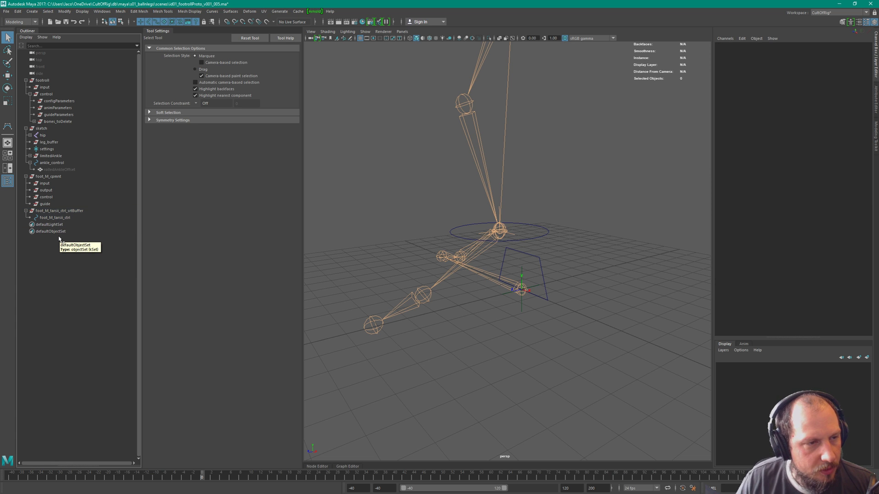
Duplicate foot_M_tarsii_ctrl_srtBuffer together with its control curve and expand the copy's hierarchy.
{"action": "left_click", "coordinate": [82, 211]}
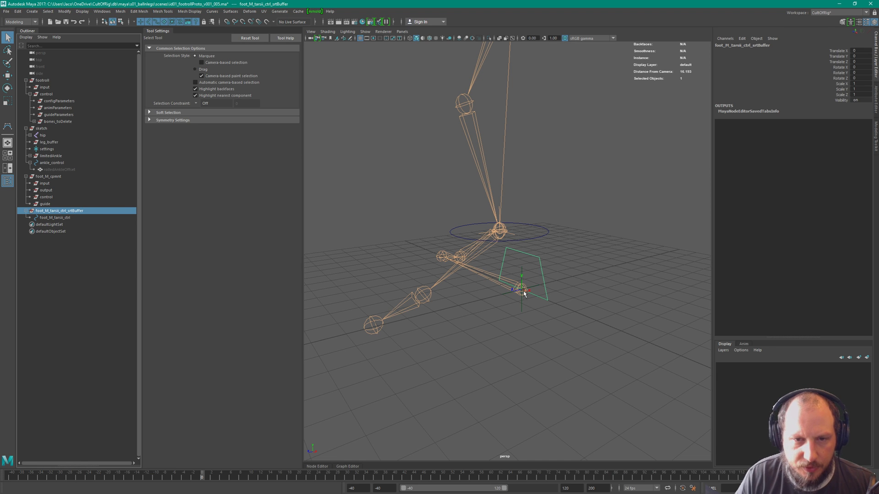
{"action": "key", "text": "ctrl+d"}
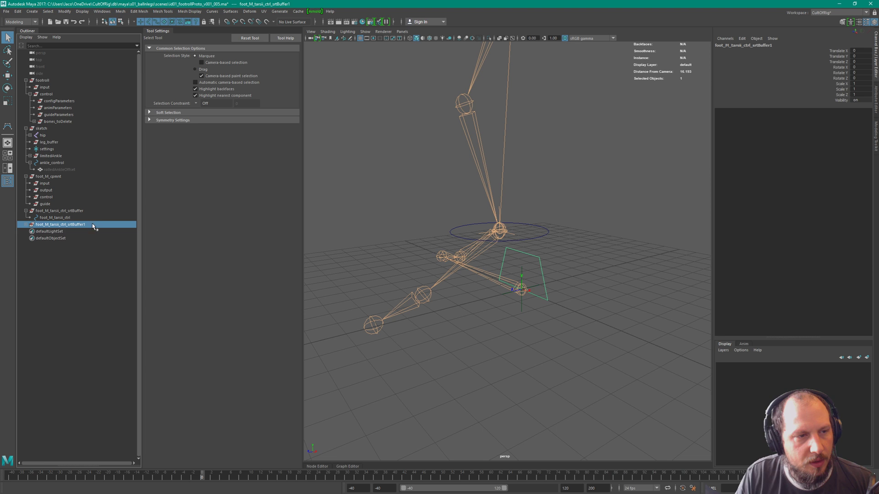
{"action": "left_click", "coordinate": [25, 225]}
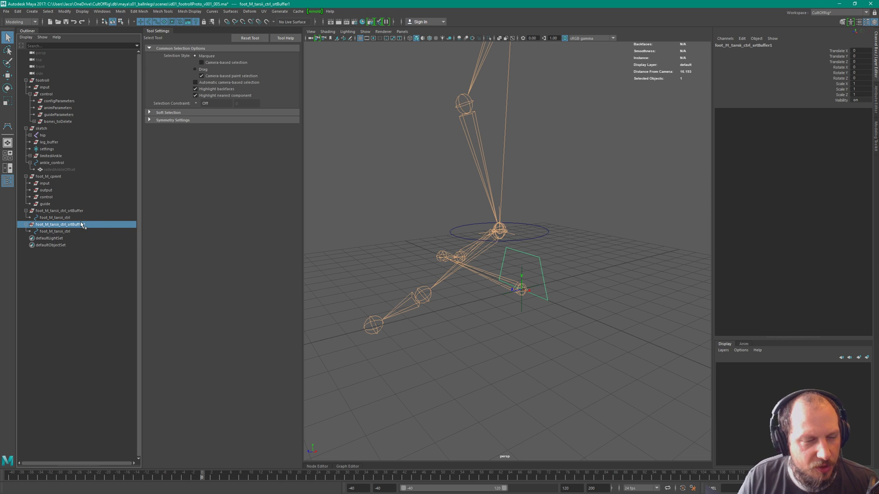
Rename the duplicated buffer group as foot_M_toes_ctrl_srtBuffer.
{"action": "double_click", "coordinate": [82, 225]}
{"action": "key", "text": "End"}
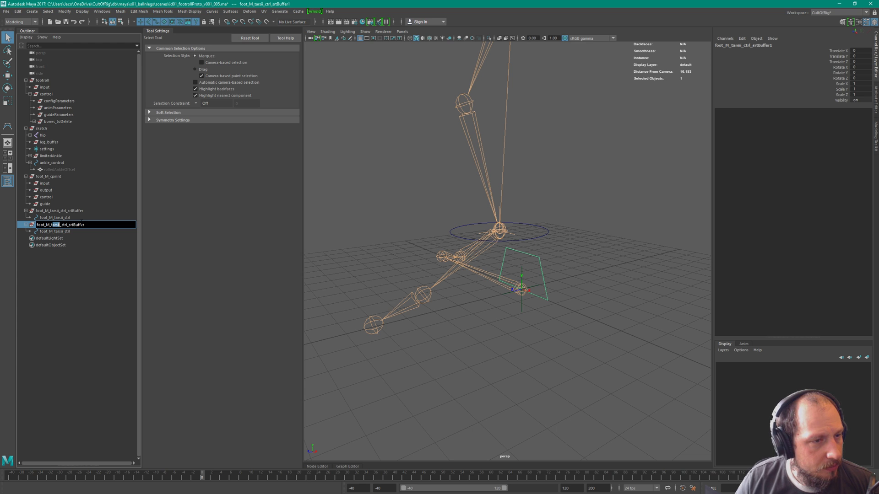
{"action": "type", "text": "toes"}
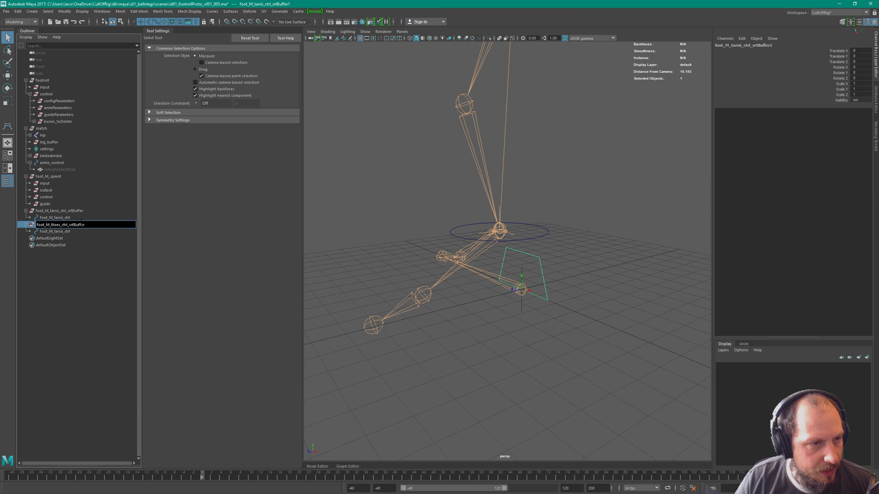
{"action": "key", "text": "BackSpace"}
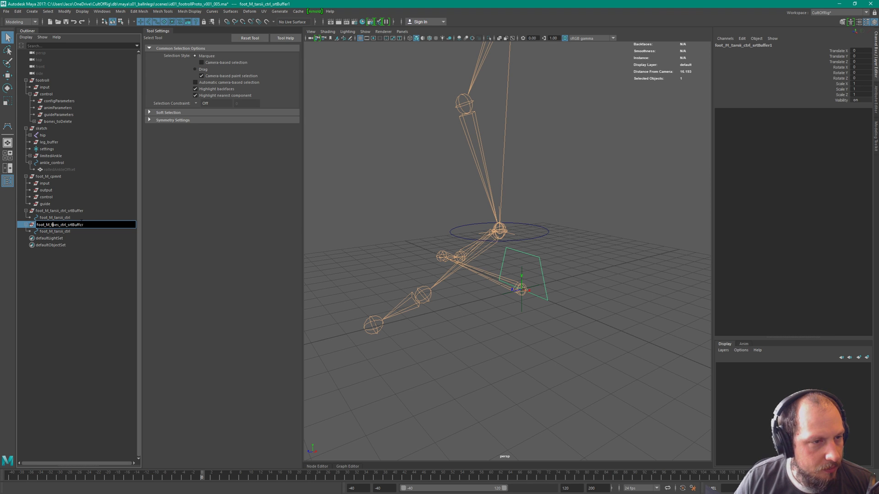
{"action": "key", "text": "Return"}
Rename the control curve inside the toes buffer group as foot_M_toes_ctrl.
{"action": "key", "text": "Tab"}
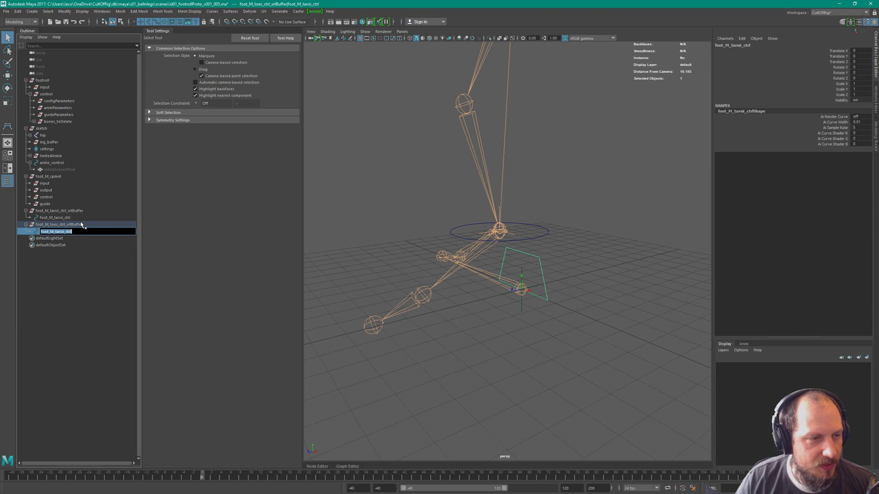
{"action": "key", "text": "End"}
{"action": "key", "text": "BackSpace"}
{"action": "key", "text": "BackSpace"}
{"action": "key", "text": "BackSpace"}
{"action": "key", "text": "BackSpace"}
{"action": "key", "text": "BackSpace"}
{"action": "key", "text": "BackSpace"}
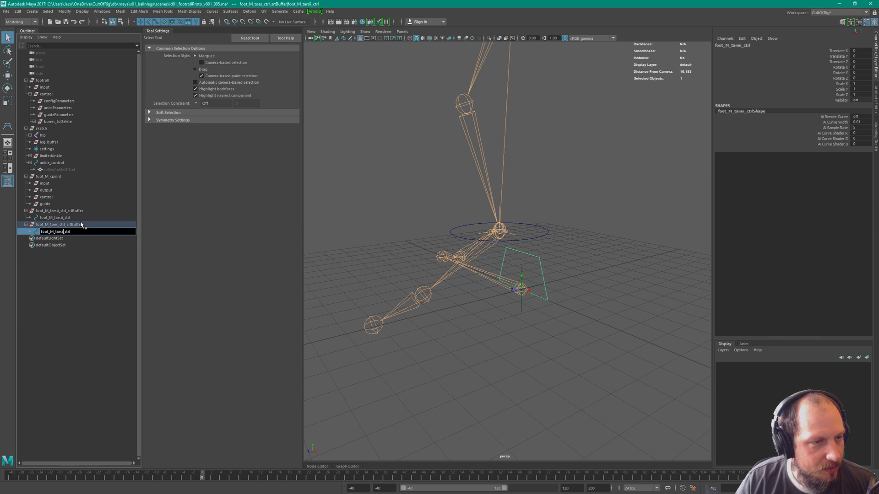
{"action": "type", "text": "toes"}
{"action": "key", "text": "Return"}
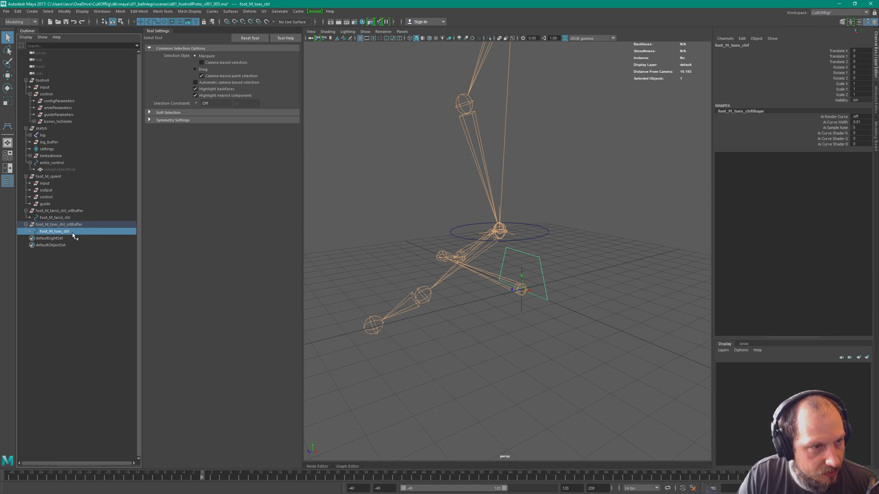
Parent foot_M_toes_ctrl_srtBuffer under the foot_M_tarsii_ctrl curve.
{"action": "left_click", "coordinate": [69, 224]}
{"action": "left_click", "coordinate": [64, 217], "text": "ctrl"}
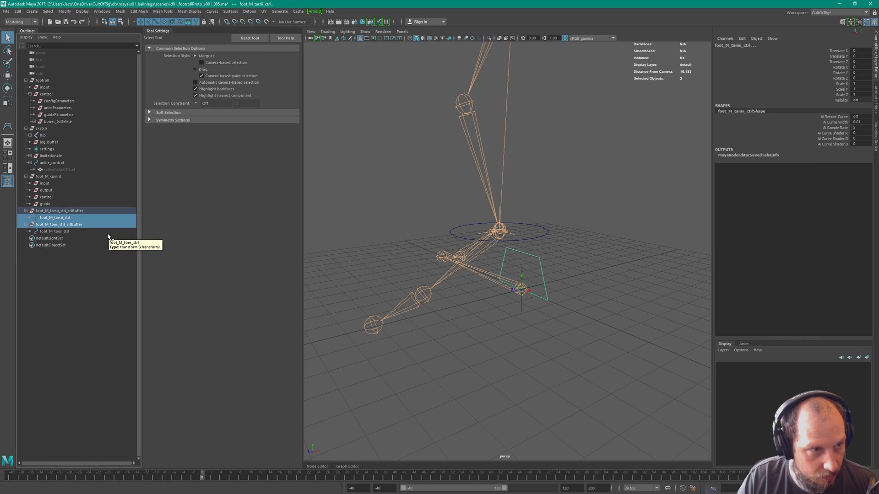
{"action": "left_click", "coordinate": [69, 225]}
{"action": "middle_click_drag", "start_coordinate": [68, 224], "coordinate": [62, 217]}
{"action": "left_click", "coordinate": [32, 225]}
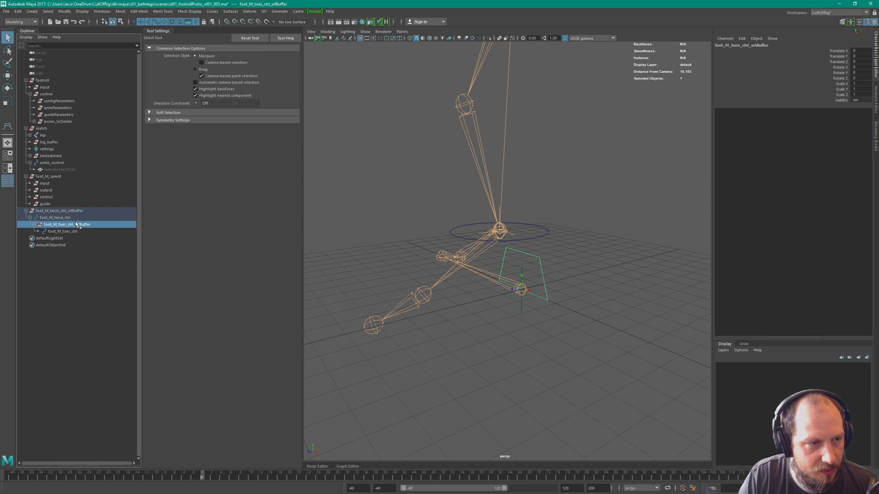
{"action": "left_click", "coordinate": [597, 227]}
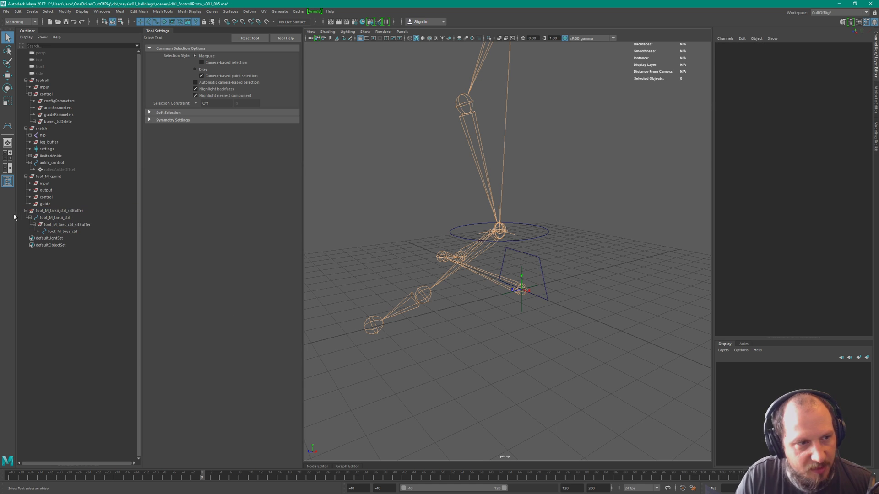
Parent foot_M_tarsii_ctrl_srtBuffer with its hierarchy under the control group of foot_M_cpmnt.
{"action": "left_click", "coordinate": [69, 211]}
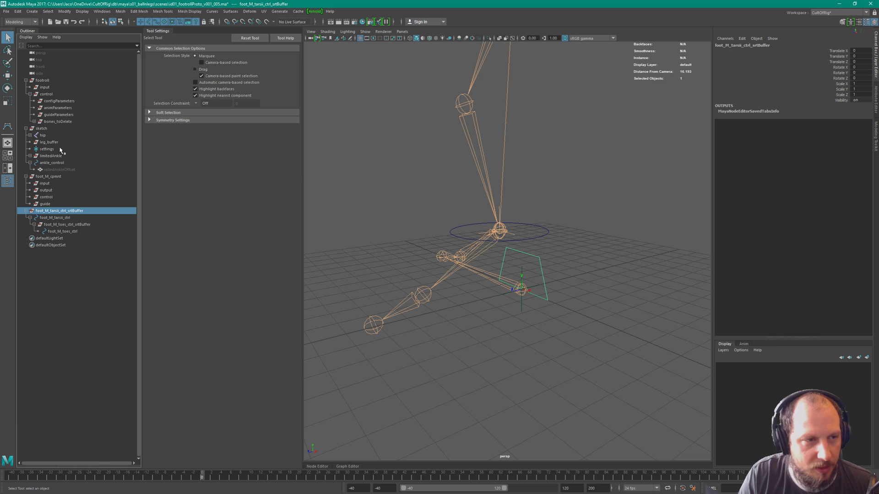
{"action": "left_click", "coordinate": [49, 198]}
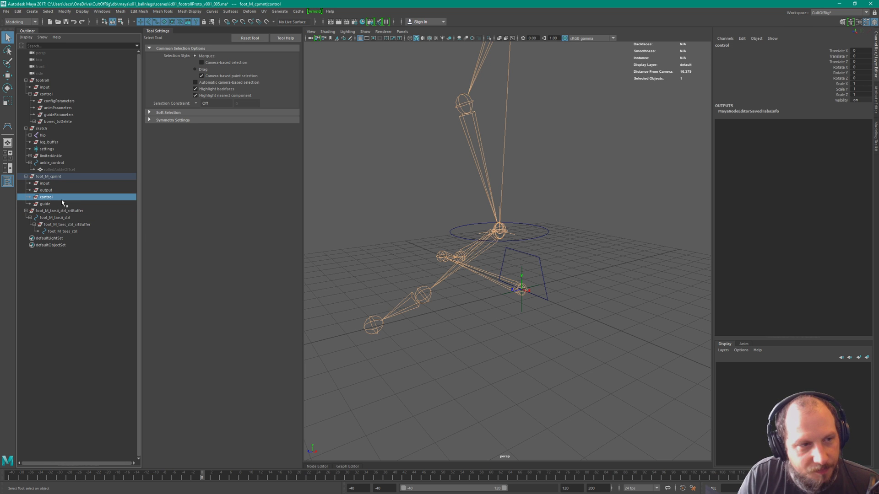
{"action": "left_click_drag", "start_coordinate": [64, 214], "coordinate": [56, 198]}
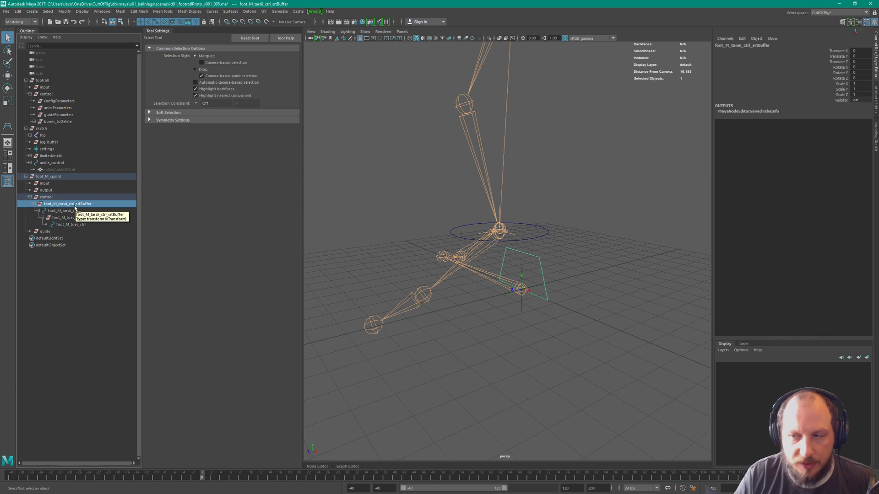
{"action": "left_click", "coordinate": [610, 233]}
Move foot_M_tarsii_ctrl_srtBuffer from the origin up to the ankle joint, snapping it onto the joint.
{"action": "left_click", "coordinate": [63, 204]}
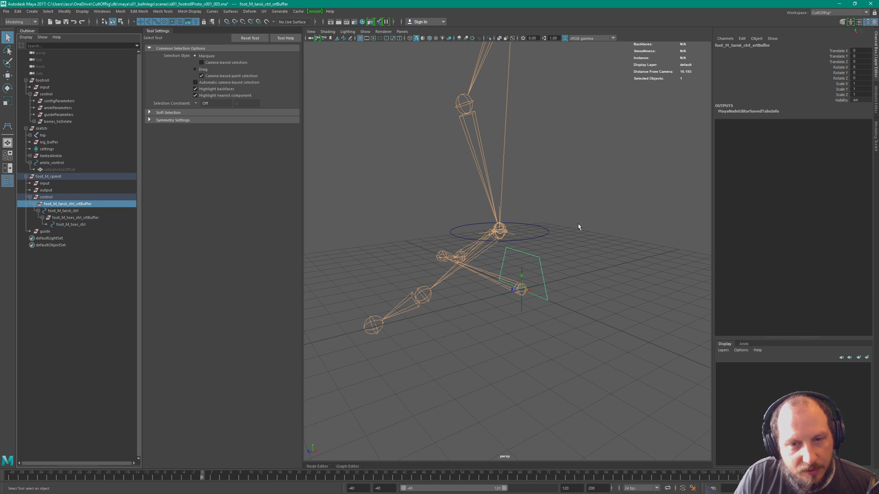
{"action": "left_click_drag", "start_coordinate": [569, 221], "coordinate": [556, 257], "text": "alt"}
{"action": "key", "text": "w"}
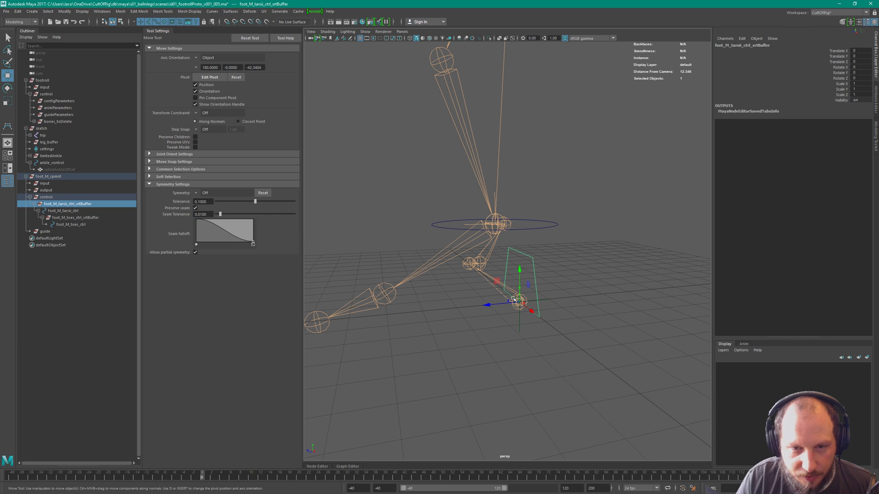
{"action": "left_click_drag", "start_coordinate": [517, 302], "coordinate": [487, 260]}
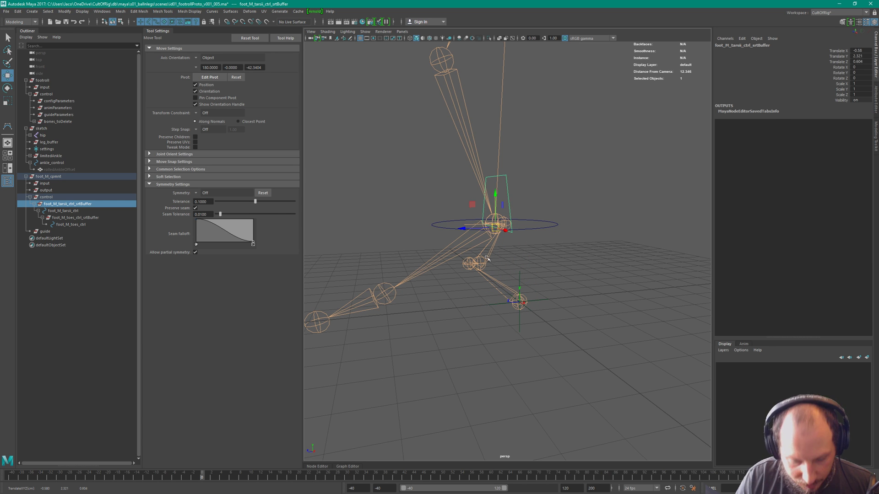
{"action": "key", "text": "v"}
{"action": "left_click_drag", "start_coordinate": [496, 228], "coordinate": [532, 202]}
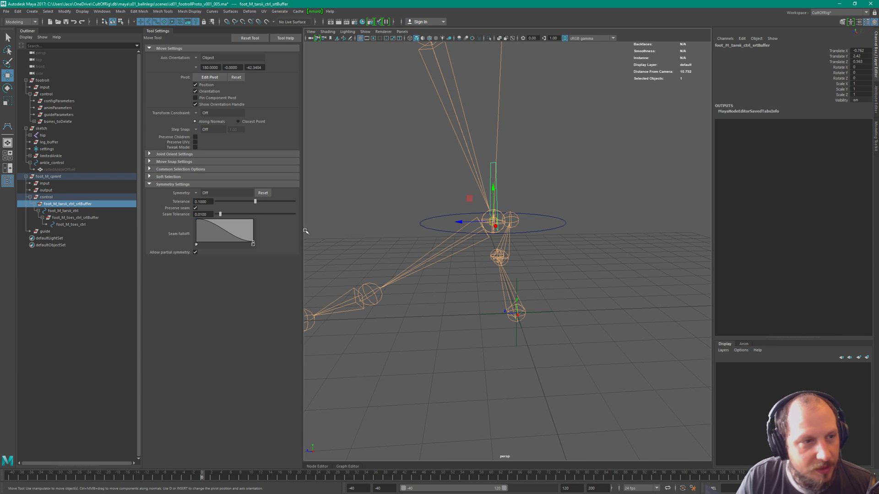
Move foot_M_toes_ctrl_srtBuffer in its YZ plane to just above the ball joint, about -1.138 in Y and 4.018 in Z.
{"action": "left_click", "coordinate": [64, 218]}
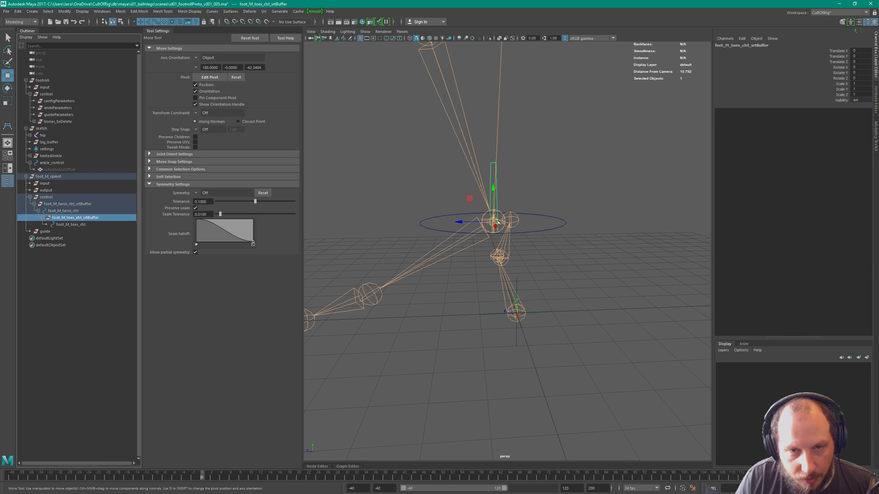
{"action": "left_click_drag", "start_coordinate": [472, 202], "coordinate": [321, 243]}
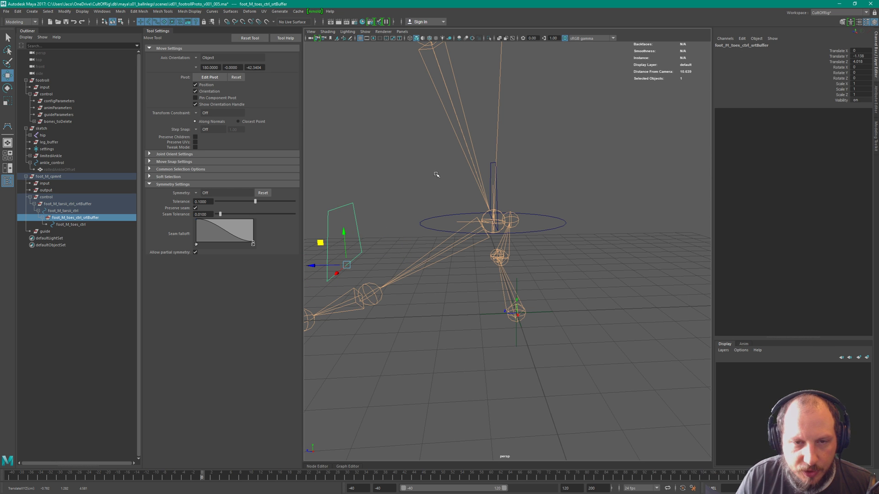
{"action": "left_click_drag", "start_coordinate": [436, 175], "coordinate": [372, 195], "text": "alt"}
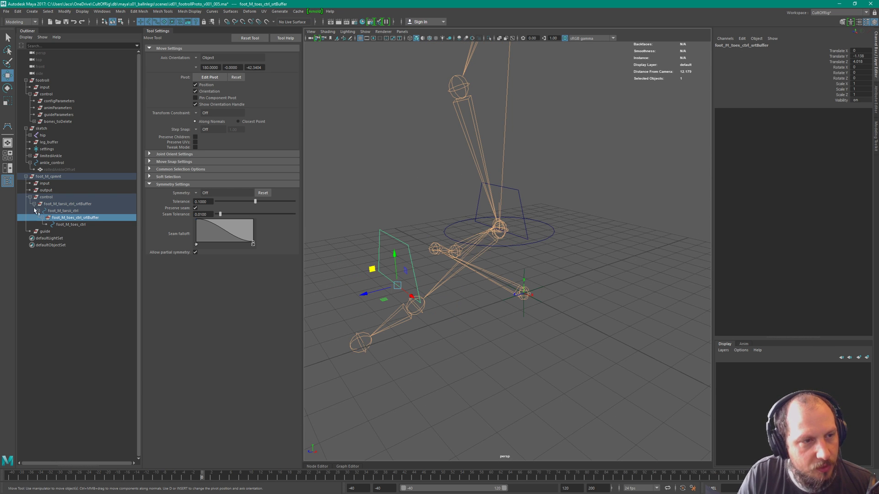
Collapse the Tool Settings and open the Node Editor below the viewport, with foot_M_tarsii_ctrl selected.
{"action": "left_click", "coordinate": [80, 224]}
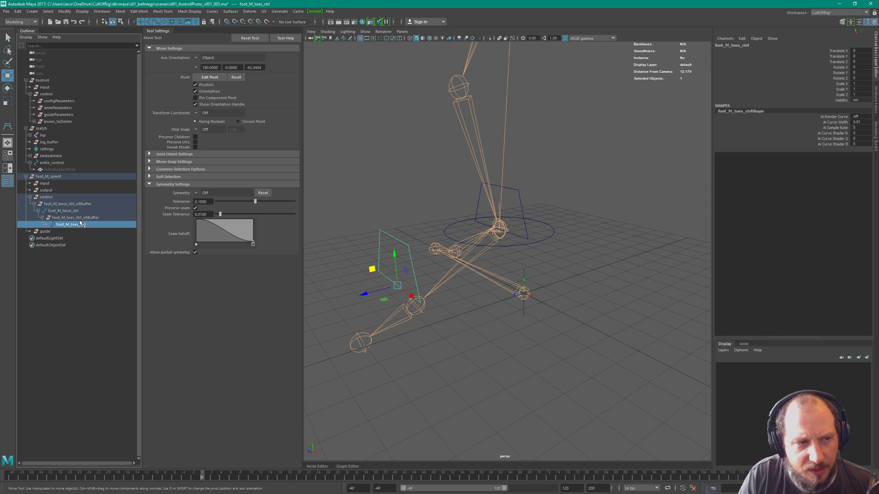
{"action": "left_click", "coordinate": [76, 211]}
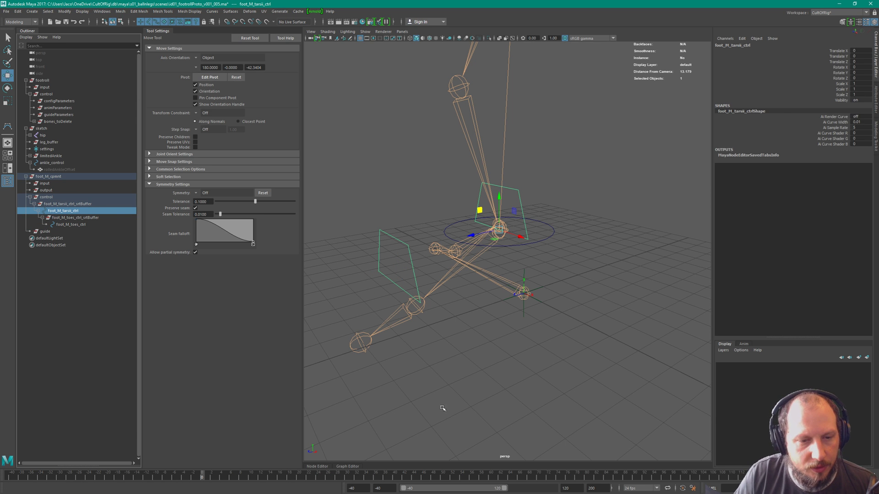
{"action": "left_click", "coordinate": [152, 31]}
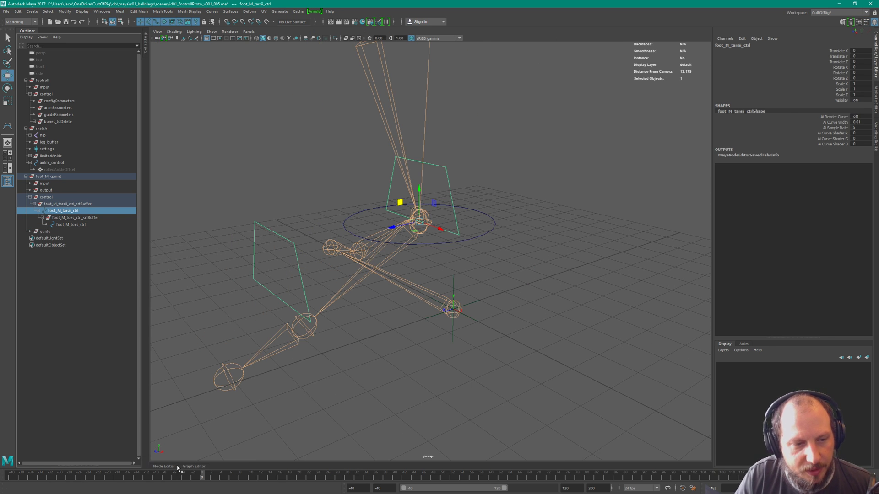
{"action": "left_click", "coordinate": [163, 466]}
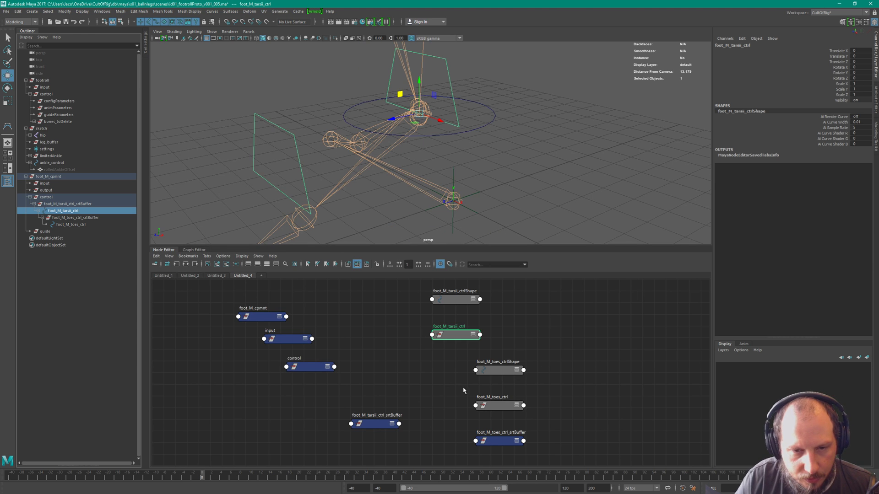
Set the Node Editor display to No Shapes and turn off Use Assets and Published Attributes.
{"action": "left_click", "coordinate": [246, 320]}
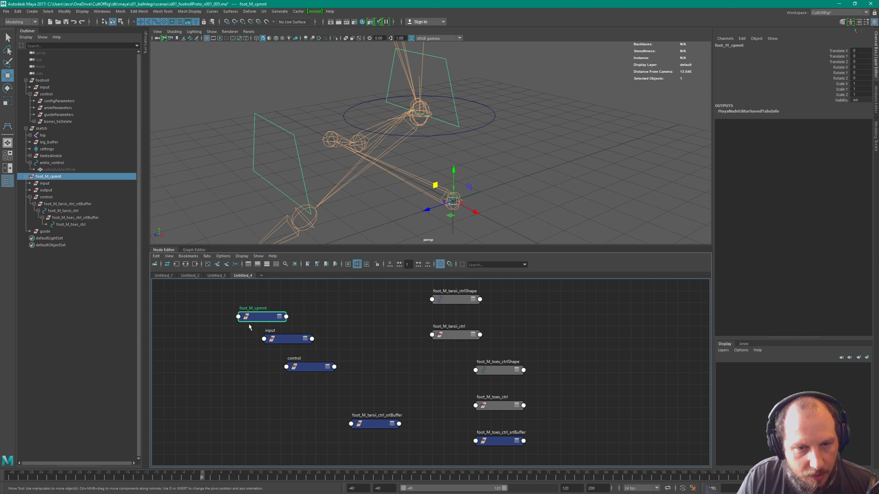
{"action": "scroll", "coordinate": [415, 296], "scroll_direction": "down", "scroll_amount": 4}
{"action": "left_click", "coordinate": [466, 315]}
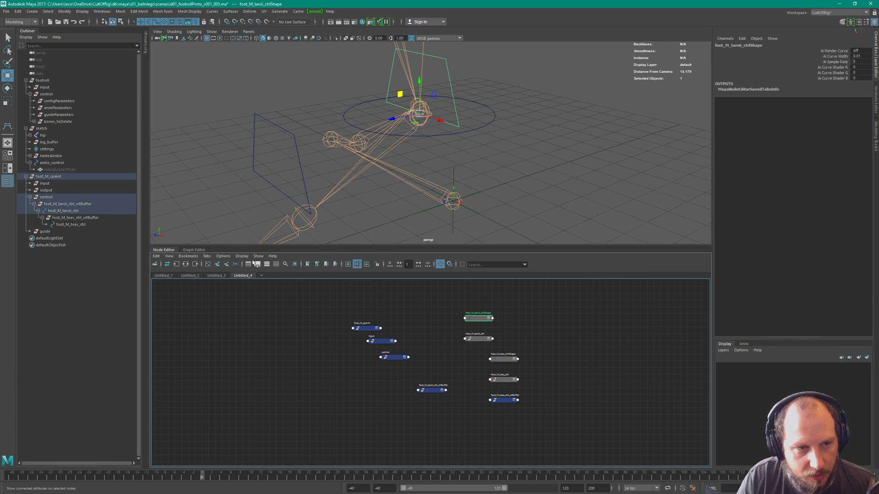
{"action": "left_click", "coordinate": [242, 256]}
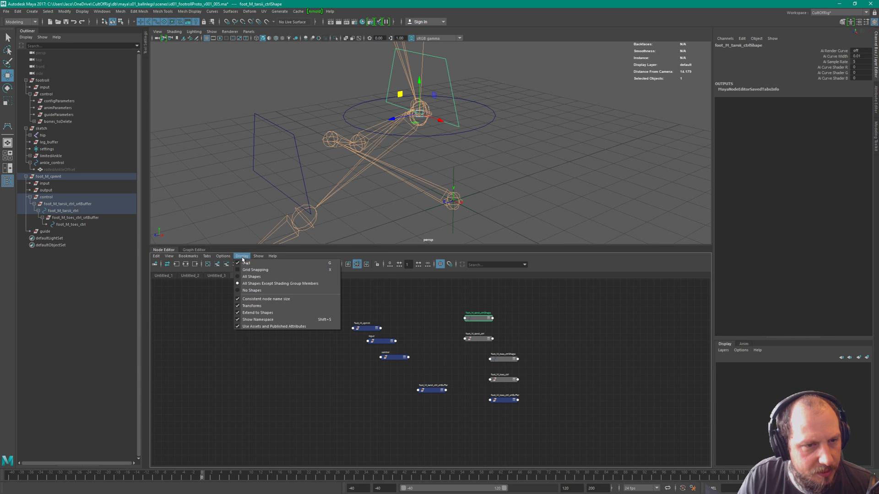
{"action": "left_click", "coordinate": [247, 290]}
{"action": "left_click", "coordinate": [242, 257]}
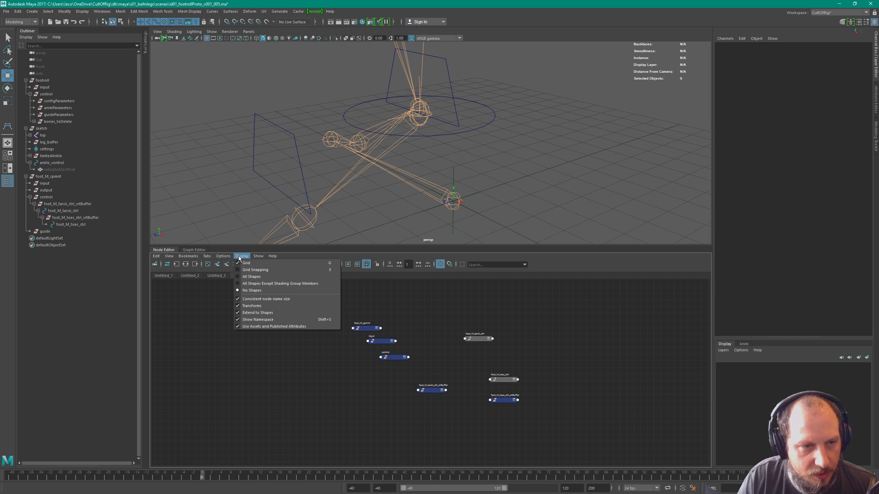
{"action": "left_click", "coordinate": [237, 327]}
{"action": "scroll", "coordinate": [447, 402], "scroll_direction": "up", "scroll_amount": 3}
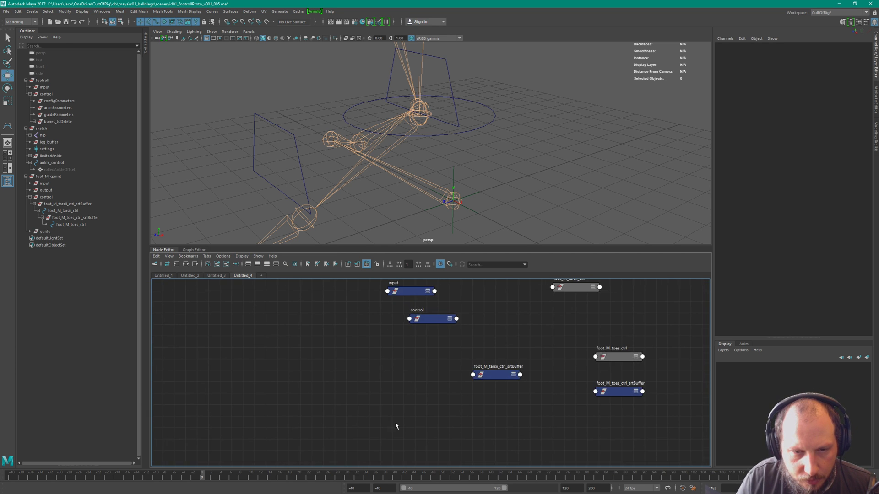
Arrange the foot_M_tarsii_ctrl_srtBuffer and foot_M_tarsii_ctrl nodes in a descending staircase below the control node.
{"action": "left_click", "coordinate": [64, 204]}
{"action": "left_click_drag", "start_coordinate": [420, 400], "coordinate": [392, 372]}
{"action": "left_click_drag", "start_coordinate": [504, 312], "coordinate": [419, 390]}
{"action": "middle_click_drag", "start_coordinate": [459, 372], "coordinate": [492, 318], "text": "alt"}
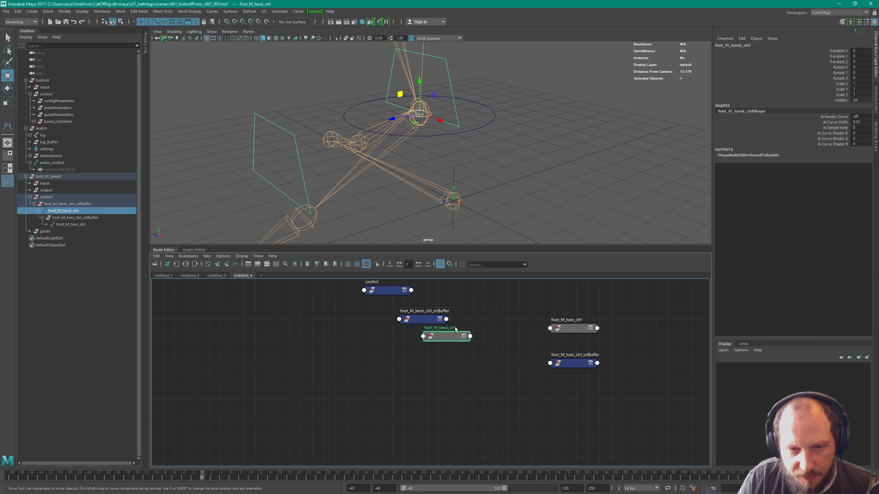
{"action": "left_click_drag", "start_coordinate": [453, 337], "coordinate": [451, 343]}
Continue the node staircase with foot_M_toes_ctrl_srtBuffer and foot_M_toes_ctrl below the tarsii nodes.
{"action": "left_click", "coordinate": [568, 323]}
{"action": "left_click_drag", "start_coordinate": [585, 363], "coordinate": [475, 366]}
{"action": "left_click_drag", "start_coordinate": [570, 329], "coordinate": [488, 390]}
{"action": "scroll", "coordinate": [535, 352], "scroll_direction": "down", "scroll_amount": 2}
{"action": "middle_click_drag", "start_coordinate": [505, 346], "coordinate": [470, 402], "text": "alt"}
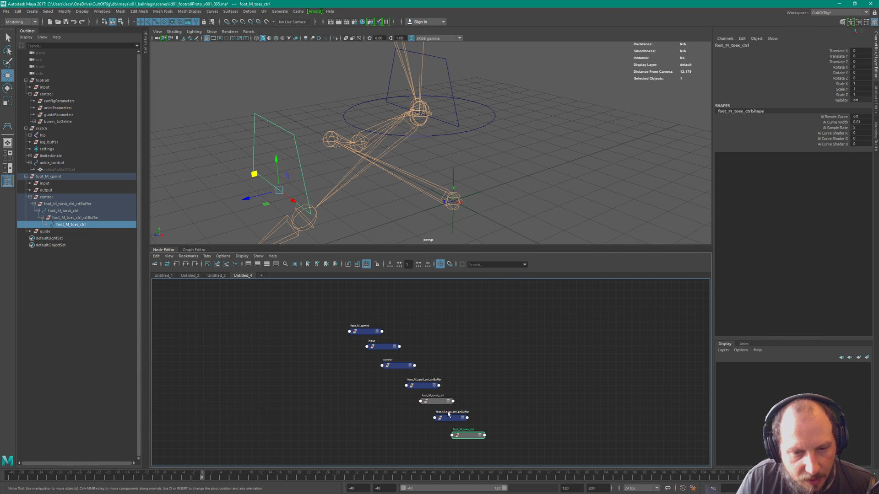
{"action": "left_click_drag", "start_coordinate": [451, 434], "coordinate": [449, 433]}
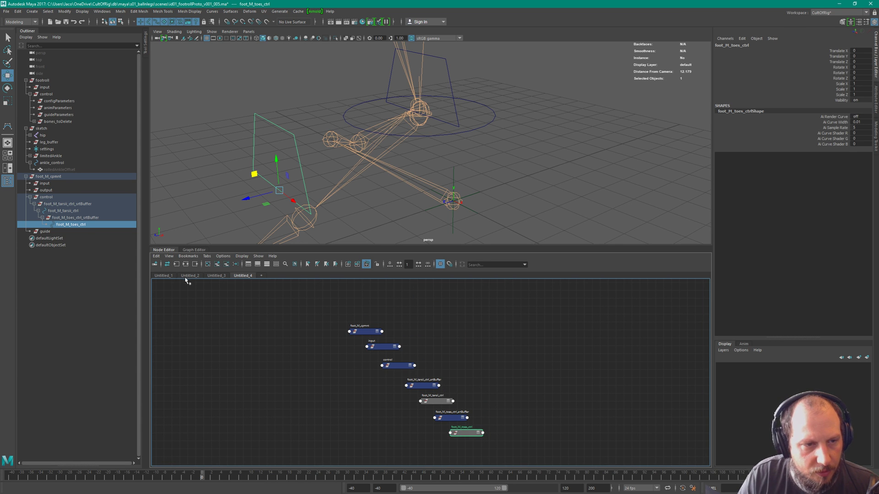
Examine the Untitled_1 node graph framed in full, and view the ankle joint and control curves from the opposite side.
{"action": "left_click", "coordinate": [164, 277]}
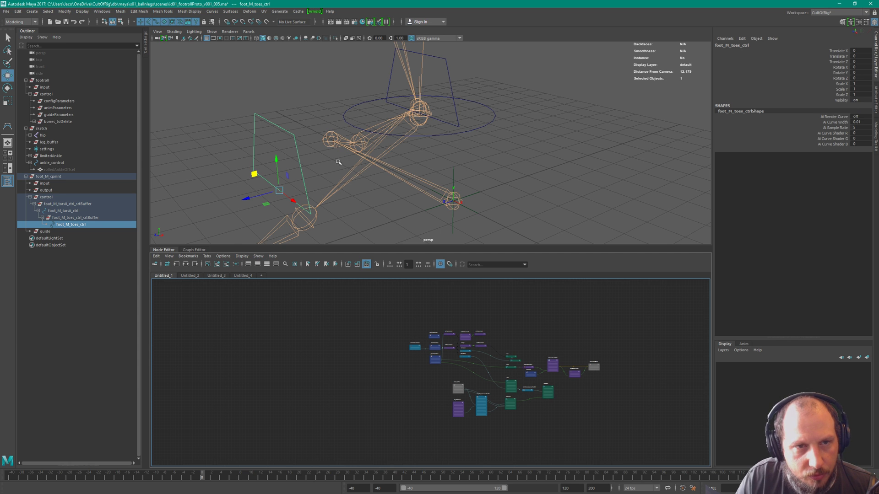
{"action": "left_click", "coordinate": [423, 123]}
{"action": "key", "text": "a"}
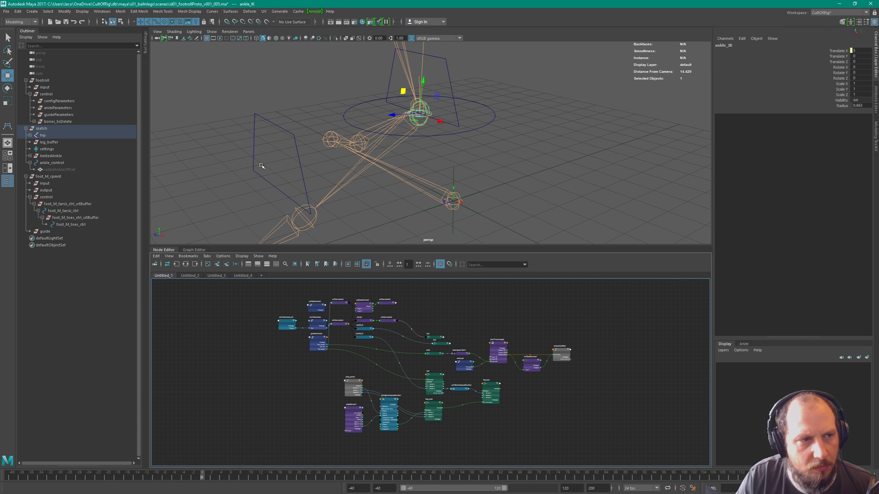
{"action": "left_click", "coordinate": [489, 164]}
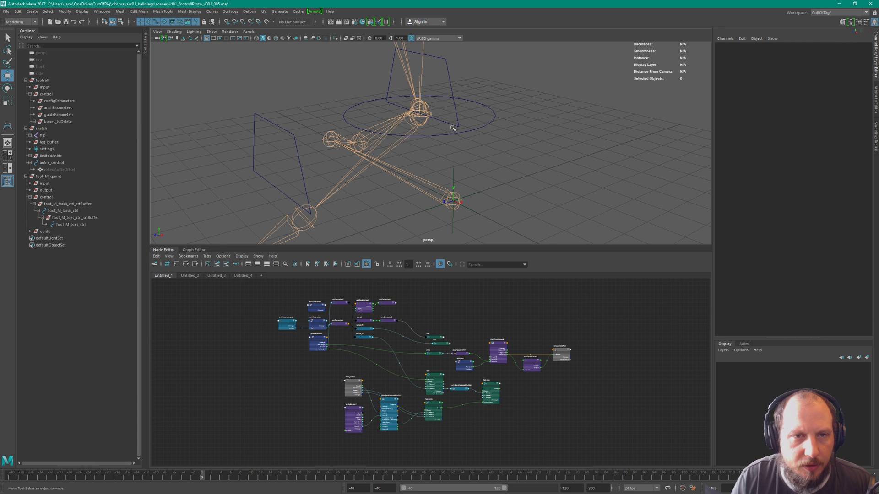
{"action": "left_click_drag", "start_coordinate": [490, 133], "coordinate": [433, 112], "text": "alt"}
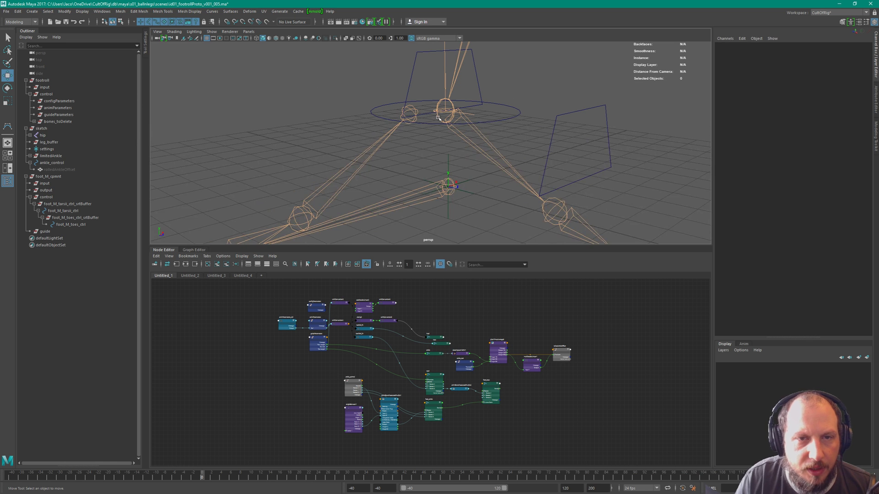
Select ankle_control, angleBetween1, tarsi, foot_ankle, foot_toes and the two animBlendNodeAdditiveDA nodes in the Untitled_1 graph.
{"action": "left_click", "coordinate": [435, 112]}
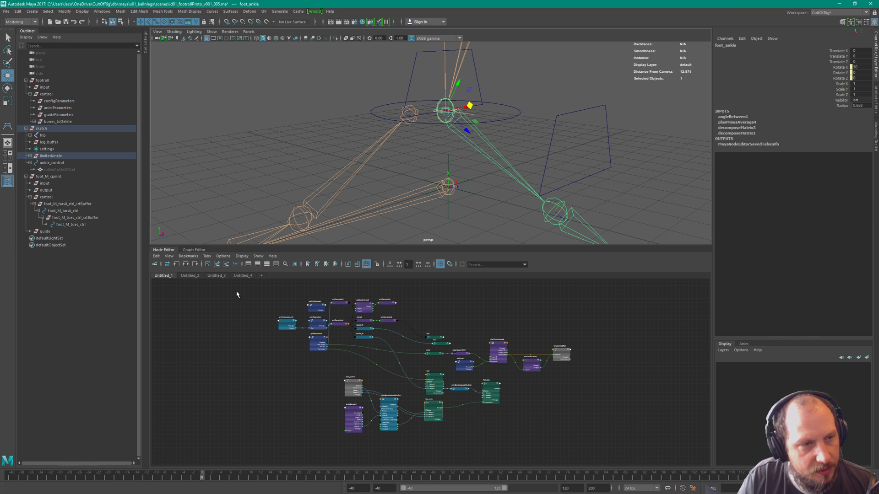
{"action": "right_click_drag", "start_coordinate": [459, 404], "coordinate": [500, 404], "text": "alt"}
{"action": "key", "text": "f"}
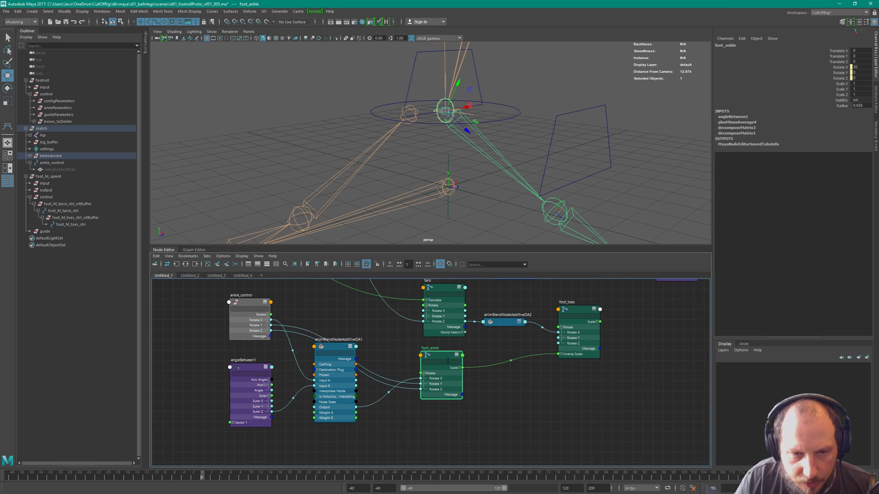
{"action": "scroll", "coordinate": [504, 169], "scroll_direction": "down", "scroll_amount": 3}
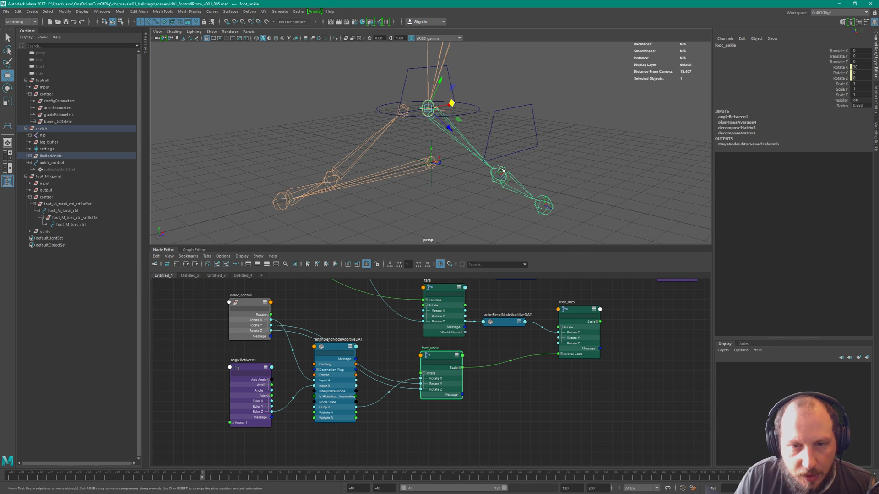
{"action": "left_click", "coordinate": [499, 168], "text": "shift"}
{"action": "right_click_drag", "start_coordinate": [503, 400], "coordinate": [497, 382], "text": "alt"}
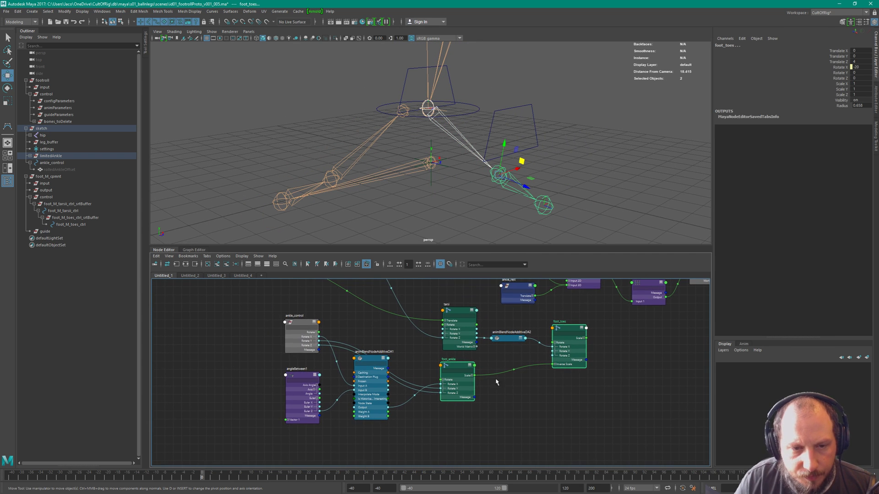
{"action": "left_click_drag", "start_coordinate": [214, 331], "coordinate": [690, 424]}
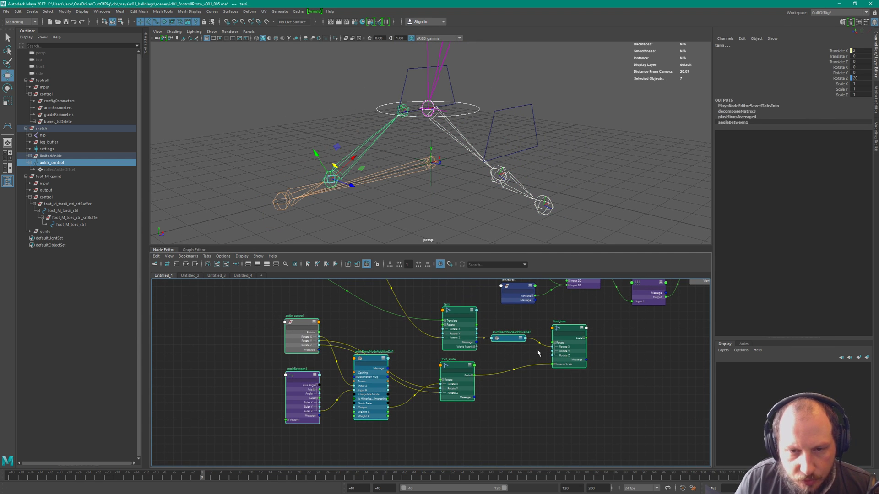
Add the selected nodes to the Untitled_4 graph and place them as a group to the left of the control node staircase.
{"action": "left_click", "coordinate": [242, 276]}
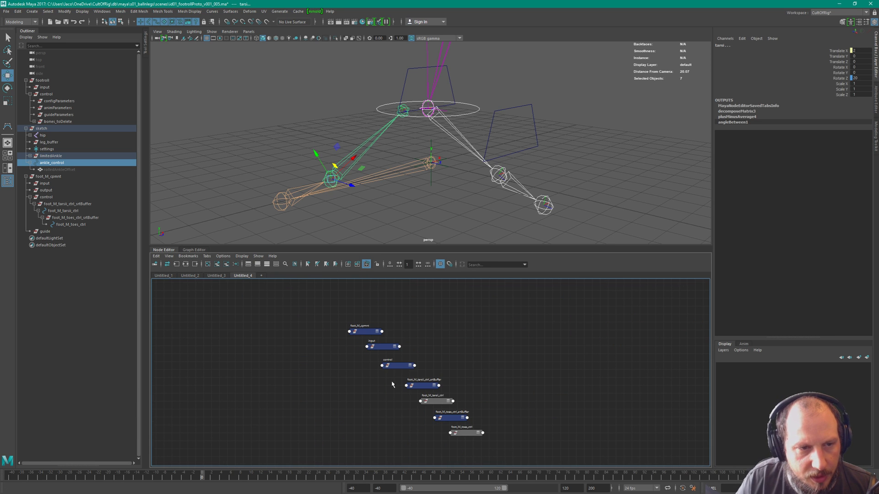
{"action": "middle_click_drag", "start_coordinate": [444, 356], "coordinate": [442, 317], "text": "alt"}
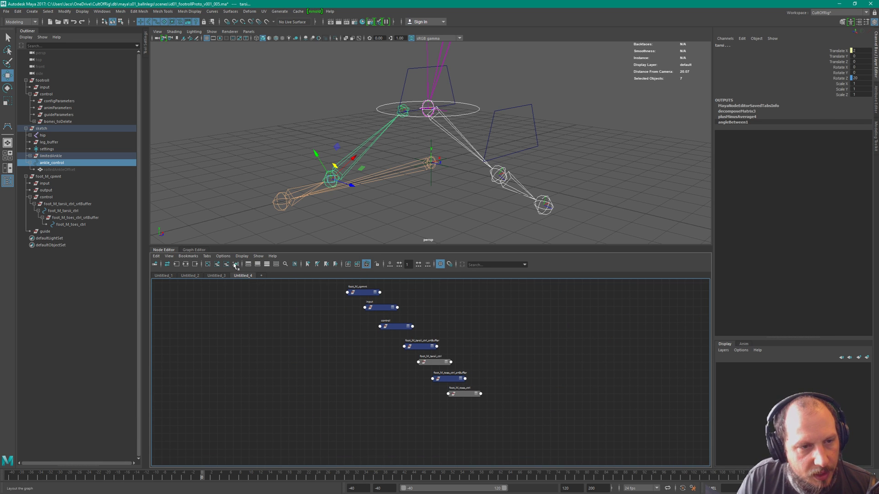
{"action": "left_click", "coordinate": [217, 264]}
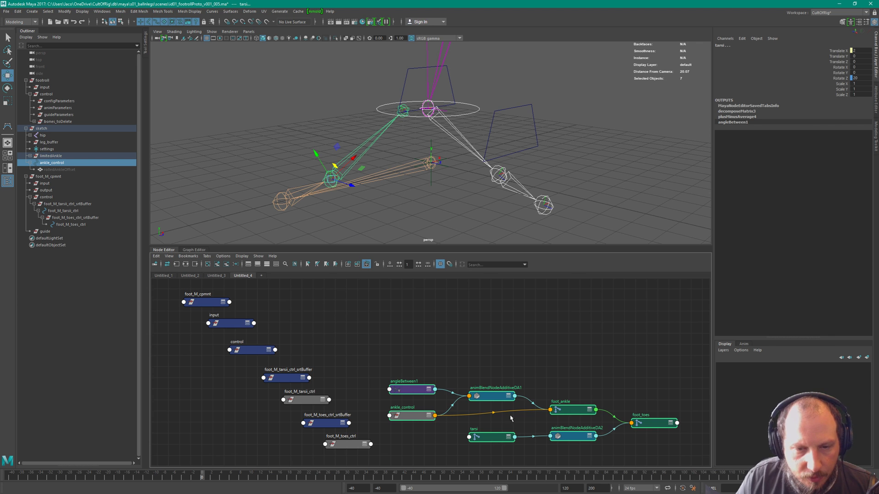
{"action": "middle_click_drag", "start_coordinate": [428, 367], "coordinate": [426, 315], "text": "alt"}
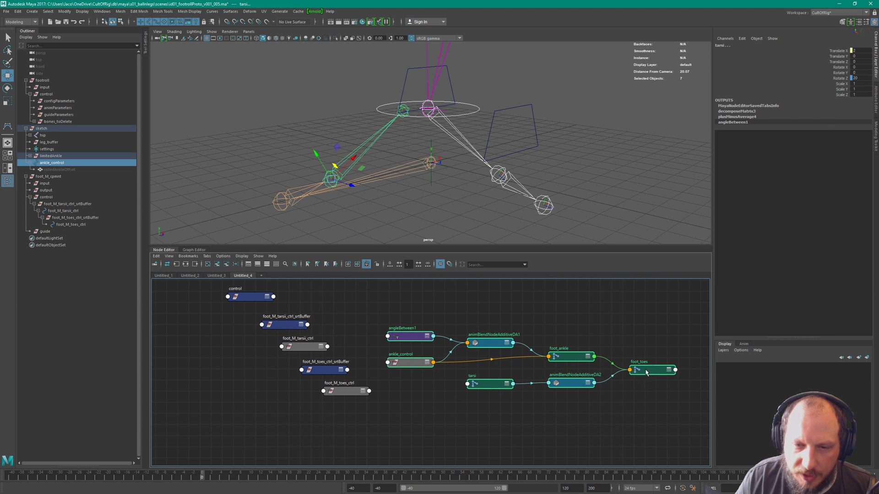
{"action": "left_click_drag", "start_coordinate": [647, 373], "coordinate": [247, 385]}
{"action": "middle_click_drag", "start_coordinate": [395, 352], "coordinate": [709, 347], "text": "alt"}
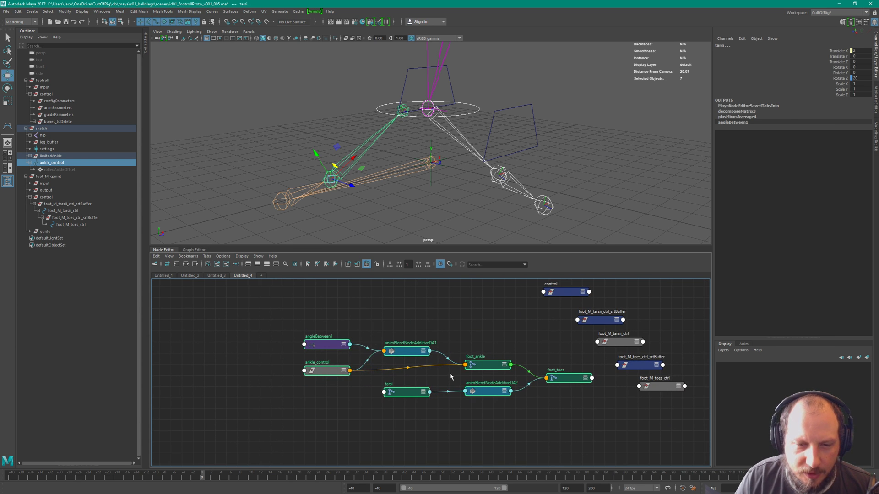
Spread out the ankle nodes by raising angleBetween1 and animBlendNodeAdditiveDA1 above ankle_control.
{"action": "left_click_drag", "start_coordinate": [294, 322], "coordinate": [404, 345]}
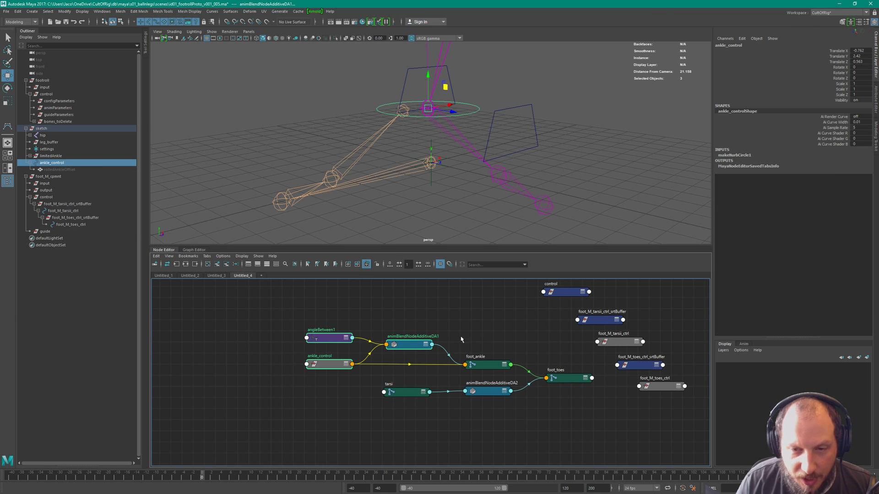
{"action": "middle_click_drag", "start_coordinate": [488, 344], "coordinate": [441, 365], "text": "alt"}
{"action": "left_click", "coordinate": [282, 360]}
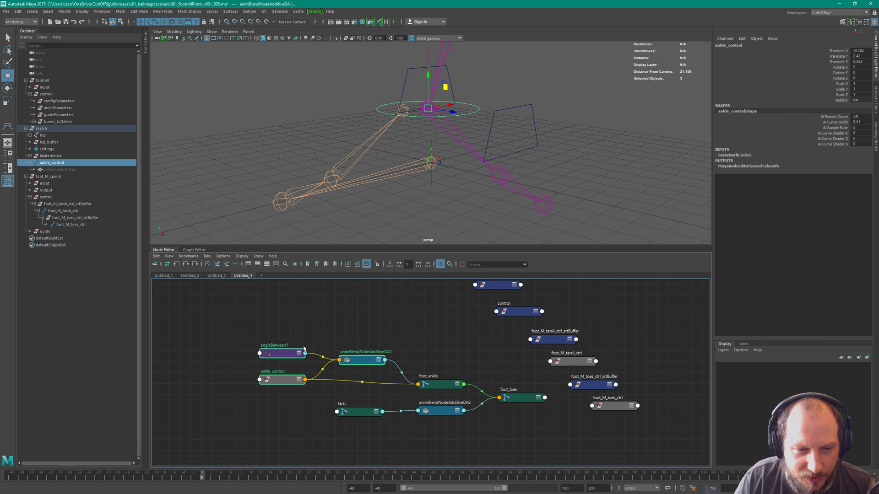
{"action": "left_click_drag", "start_coordinate": [282, 360], "coordinate": [283, 326]}
{"action": "left_click_drag", "start_coordinate": [373, 361], "coordinate": [373, 347]}
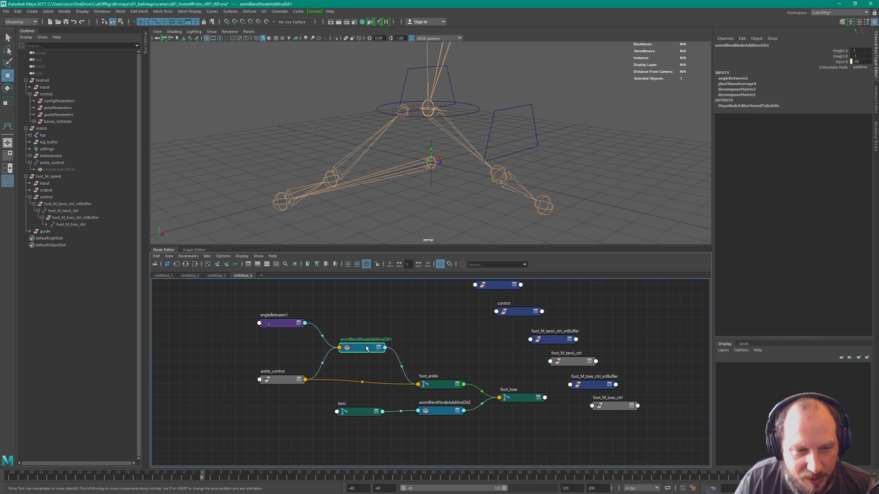
Inspect the foot_M_tarsii_ctrl_srtBuffer and ankle_control nodes, viewing ankle_control's rotation axes from the opposite side of the foot.
{"action": "left_click", "coordinate": [554, 339]}
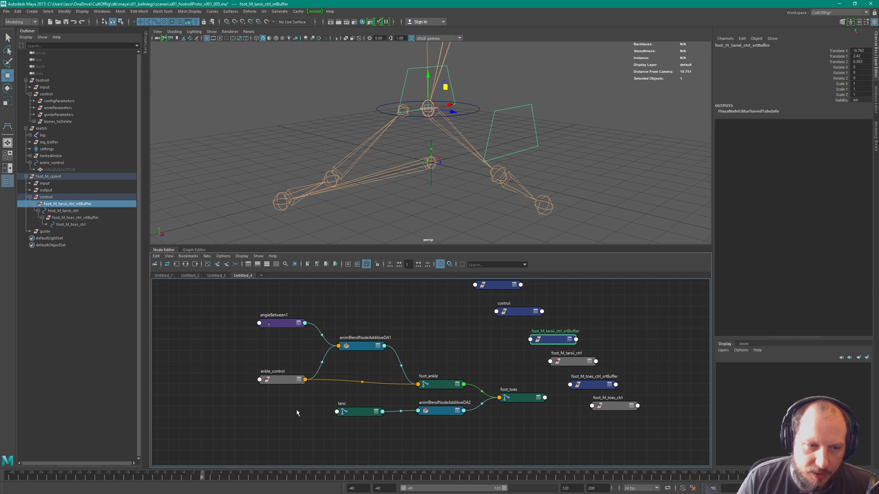
{"action": "left_click_drag", "start_coordinate": [281, 385], "coordinate": [273, 388]}
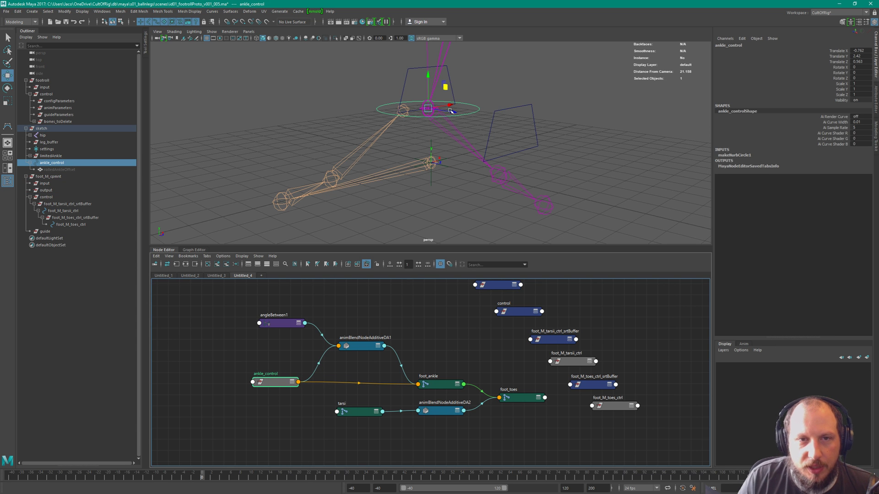
{"action": "left_click_drag", "start_coordinate": [543, 140], "coordinate": [411, 121], "text": "alt"}
{"action": "key", "text": "e"}
{"action": "left_click_drag", "start_coordinate": [428, 87], "coordinate": [431, 99]}
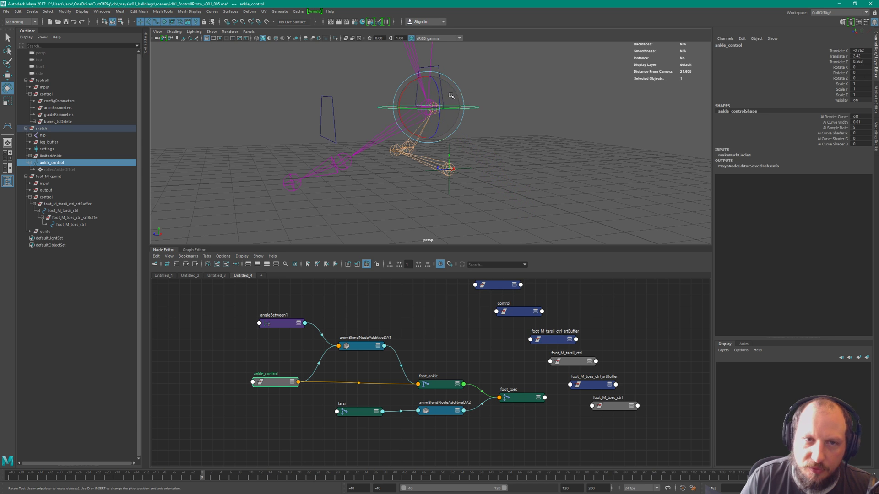
Show all attributes of foot_M_tarsii_ctrl_srtBuffer and shift the node slightly left.
{"action": "left_click", "coordinate": [527, 331]}
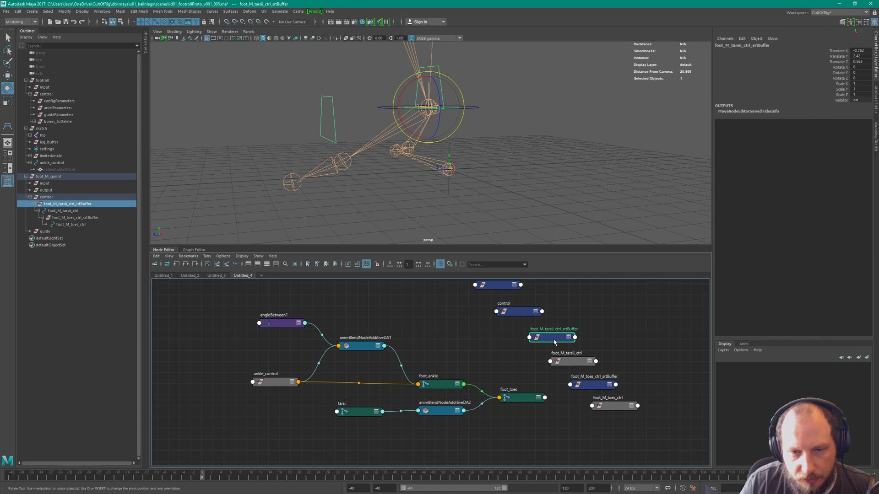
{"action": "left_click_drag", "start_coordinate": [559, 342], "coordinate": [557, 340]}
{"action": "scroll", "coordinate": [384, 321], "scroll_direction": "up", "scroll_amount": 2}
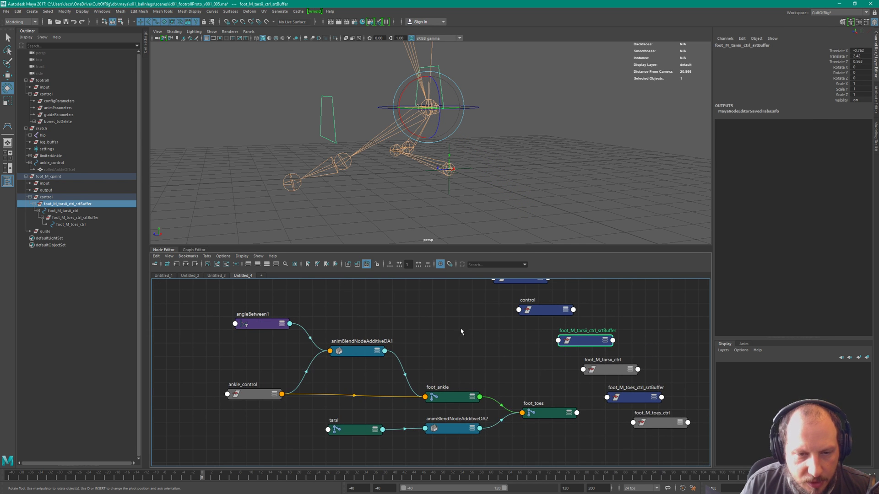
{"action": "left_click", "coordinate": [443, 392]}
{"action": "left_click", "coordinate": [589, 341]}
{"action": "key", "text": "3"}
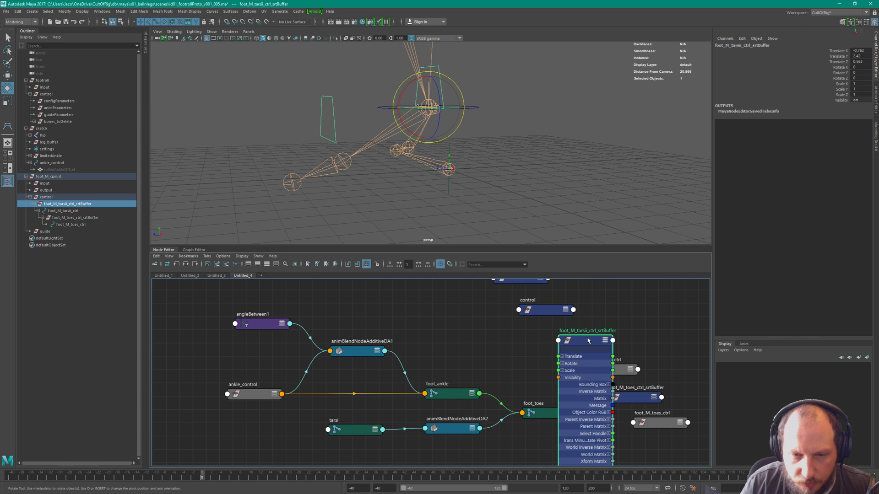
{"action": "left_click_drag", "start_coordinate": [589, 341], "coordinate": [551, 337]}
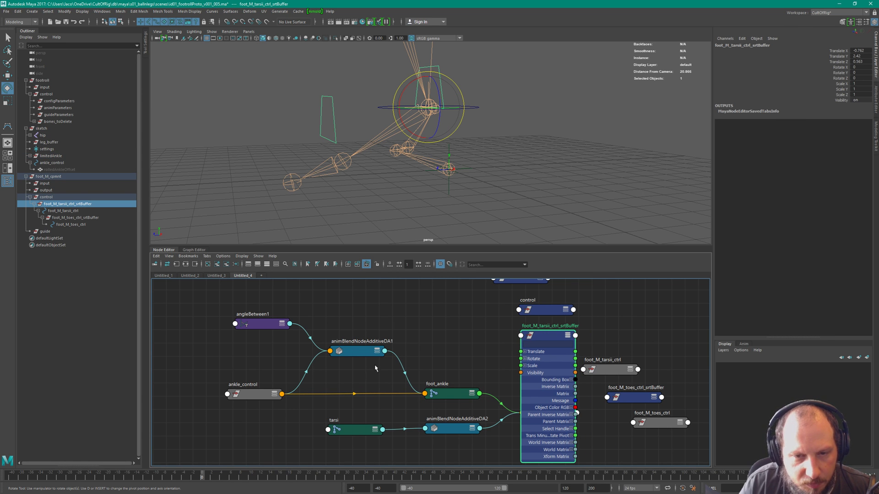
Show only connected attributes on foot_ankle and foot_M_tarsii_ctrl_srtBuffer, and place the buffer just above and to the right of foot_ankle.
{"action": "middle_click_drag", "start_coordinate": [471, 314], "coordinate": [403, 294]}
{"action": "left_click", "coordinate": [400, 353], "text": "shift"}
{"action": "key", "text": "2"}
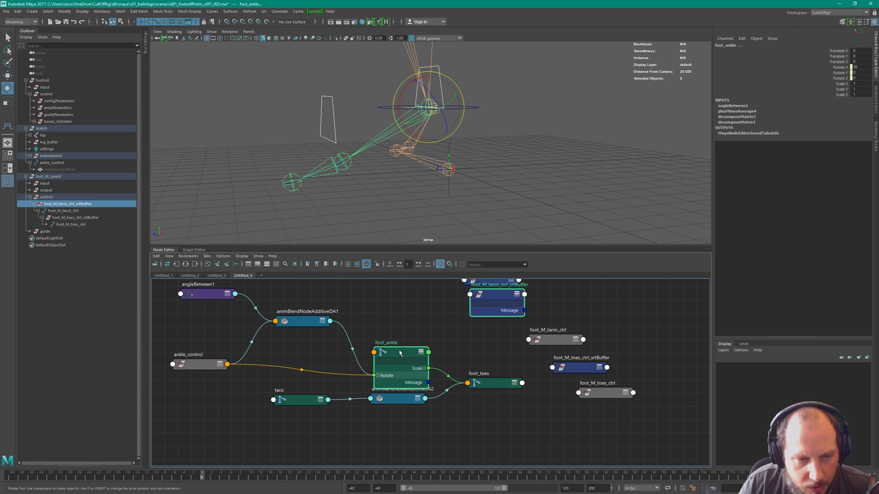
{"action": "left_click_drag", "start_coordinate": [399, 353], "coordinate": [397, 348]}
{"action": "left_click", "coordinate": [397, 348]}
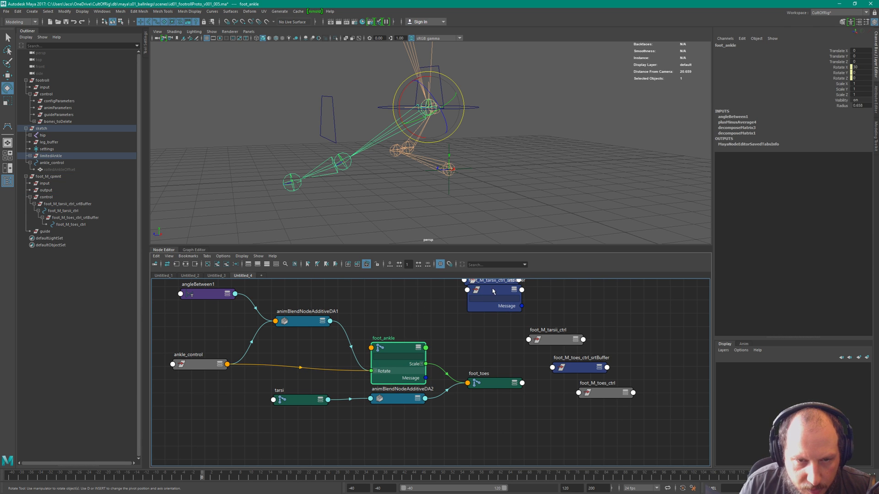
{"action": "left_click_drag", "start_coordinate": [493, 291], "coordinate": [485, 308]}
{"action": "left_click_drag", "start_coordinate": [417, 315], "coordinate": [395, 350]}
{"action": "left_click_drag", "start_coordinate": [397, 343], "coordinate": [399, 340]}
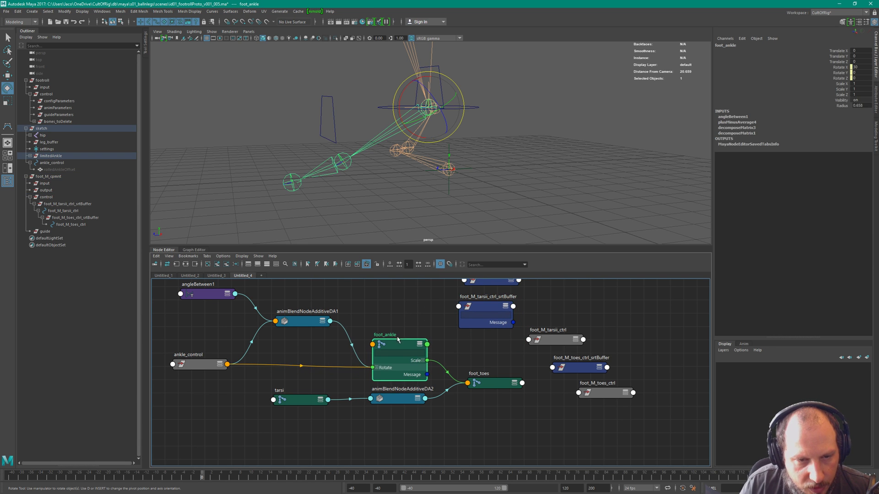
Expand foot_ankle's Rotate channels, and show all attributes of foot_M_tarsii_ctrl_srtBuffer with its Rotate channels expanded.
{"action": "left_click_drag", "start_coordinate": [205, 365], "coordinate": [203, 374]}
{"action": "left_click", "coordinate": [376, 368]}
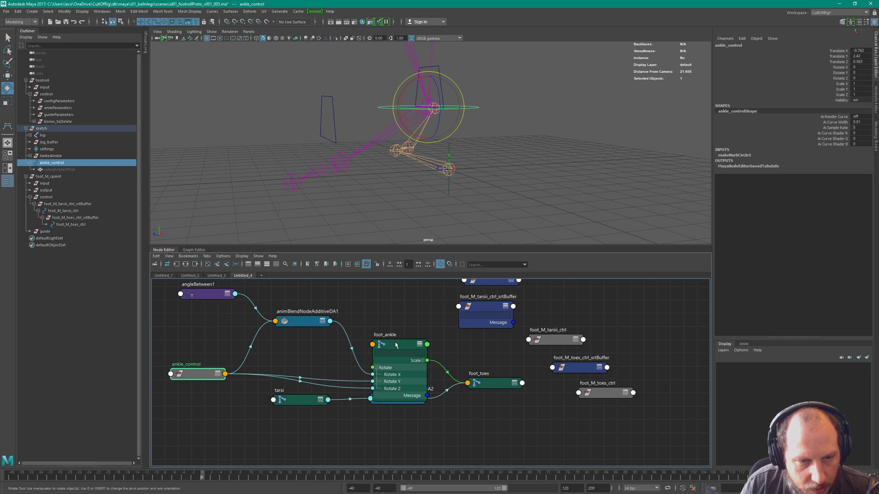
{"action": "left_click_drag", "start_coordinate": [397, 344], "coordinate": [399, 341]}
{"action": "left_click_drag", "start_coordinate": [205, 375], "coordinate": [209, 368]}
{"action": "left_click", "coordinate": [502, 310]}
{"action": "left_click", "coordinate": [503, 309]}
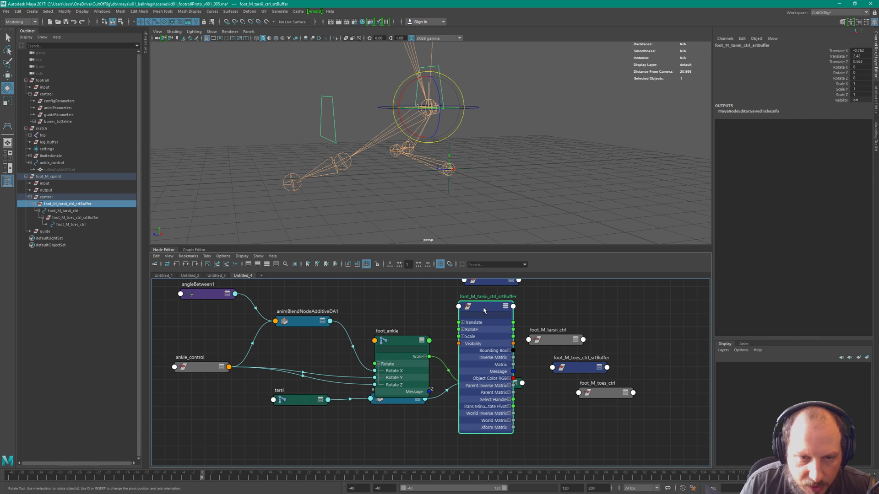
{"action": "left_click", "coordinate": [463, 330]}
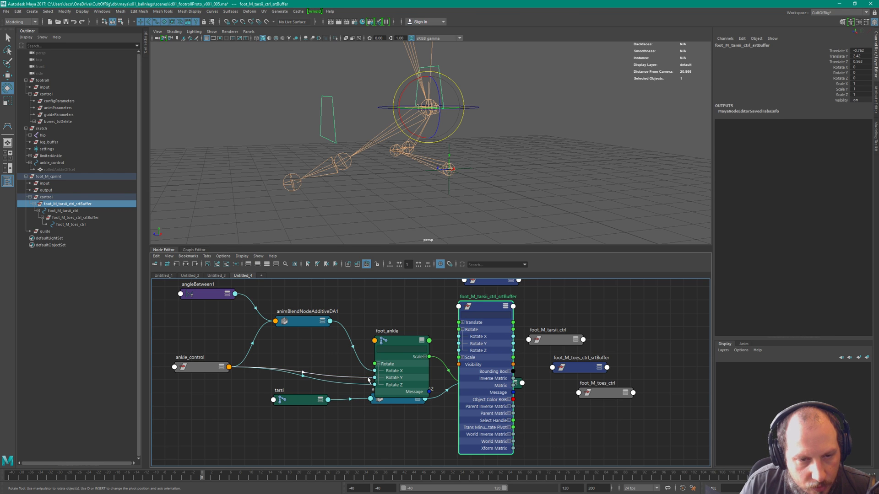
Expand ankle_control's Rotate channels and connect its Rotate Y and Rotate Z to the same channels of foot_M_tarsii_ctrl_srtBuffer.
{"action": "mouse_move", "coordinate": [368, 378]}
{"action": "left_mouse_down"}
{"action": "mouse_move", "coordinate": [450, 344]}
{"action": "mouse_move", "coordinate": [375, 378]}
{"action": "left_mouse_up"}
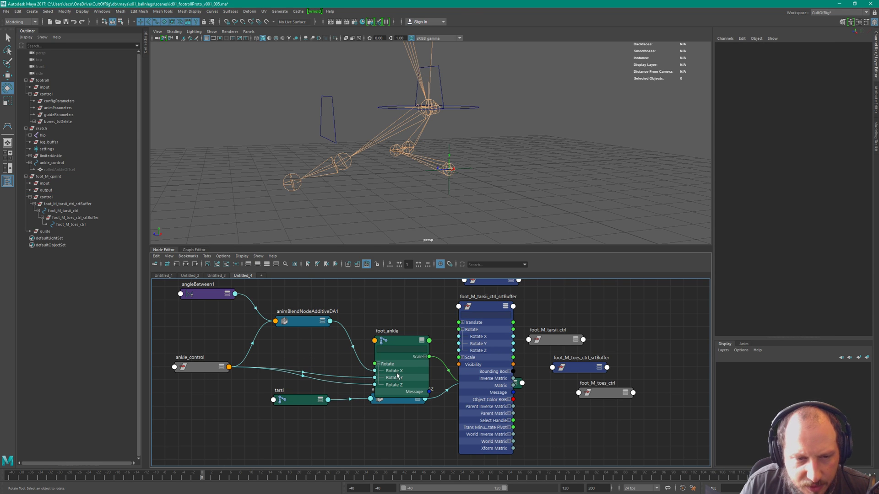
{"action": "left_click", "coordinate": [223, 369]}
{"action": "key", "text": "3"}
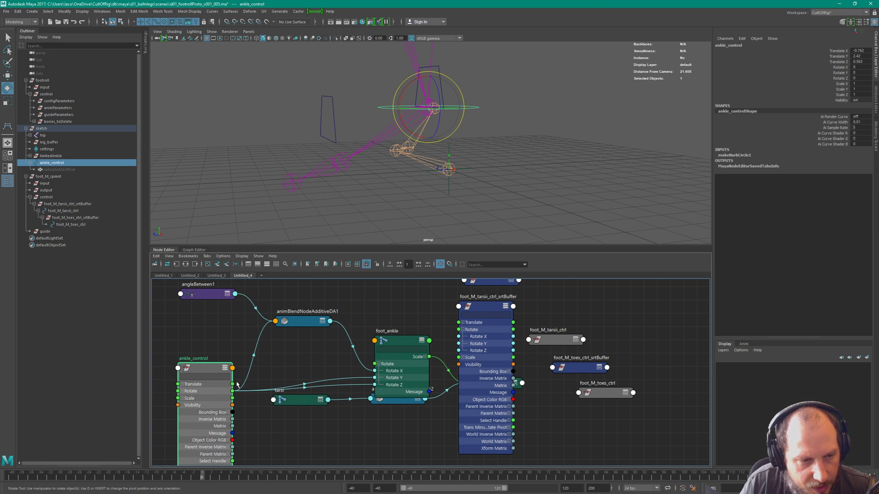
{"action": "left_click", "coordinate": [182, 391]}
{"action": "left_click_drag", "start_coordinate": [224, 390], "coordinate": [376, 359]}
{"action": "left_click_drag", "start_coordinate": [222, 399], "coordinate": [401, 355]}
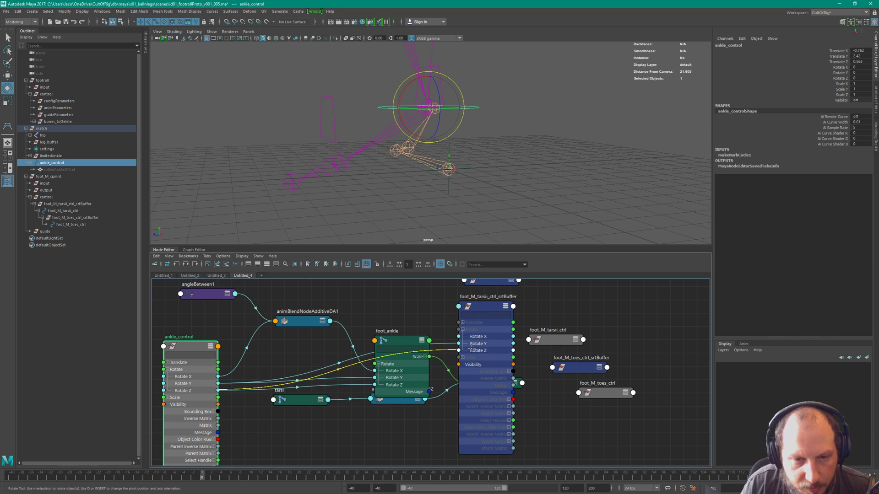
Connect animBlendNodeAdditiveDA1's Output to foot_M_tarsii_ctrl_srtBuffer's Rotate X and collapse the blend node.
{"action": "left_click_drag", "start_coordinate": [304, 321], "coordinate": [297, 312]}
{"action": "key", "text": "3"}
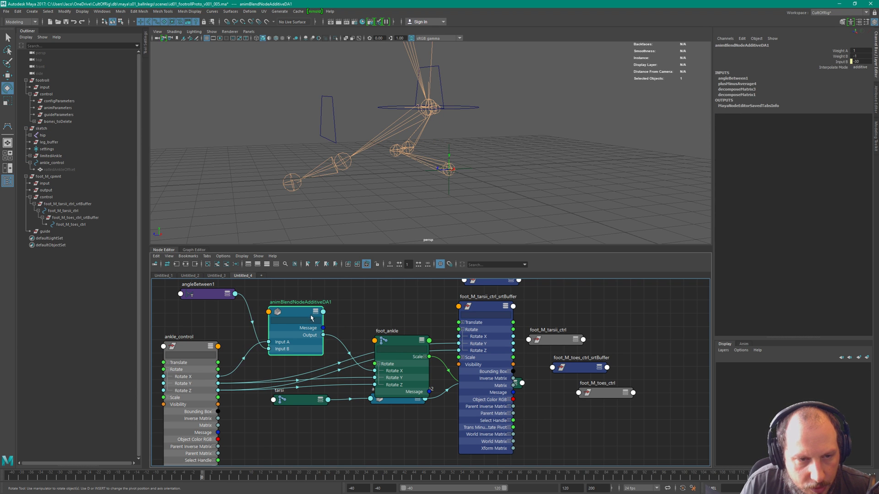
{"action": "left_click_drag", "start_coordinate": [341, 334], "coordinate": [459, 336]}
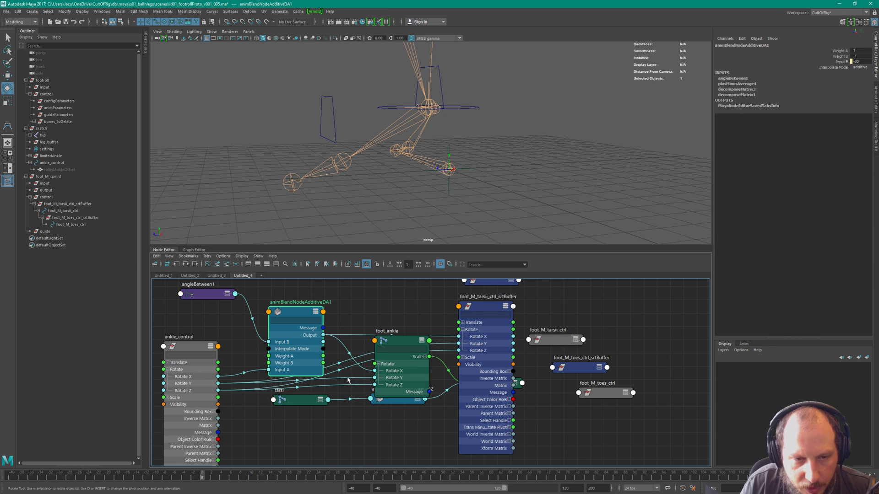
{"action": "key", "text": "1"}
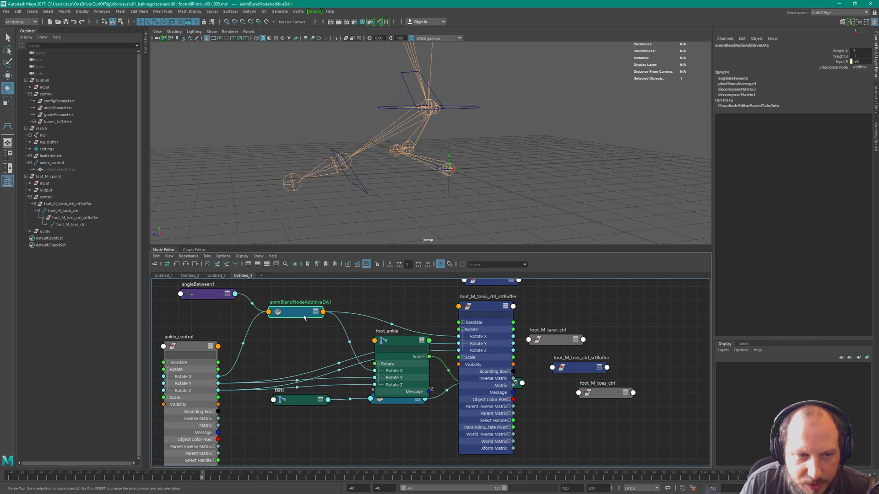
Move the foot_ankle node down below animBlendNodeAdditiveDA2 to clear the wires into the buffer.
{"action": "left_click_drag", "start_coordinate": [300, 313], "coordinate": [304, 315]}
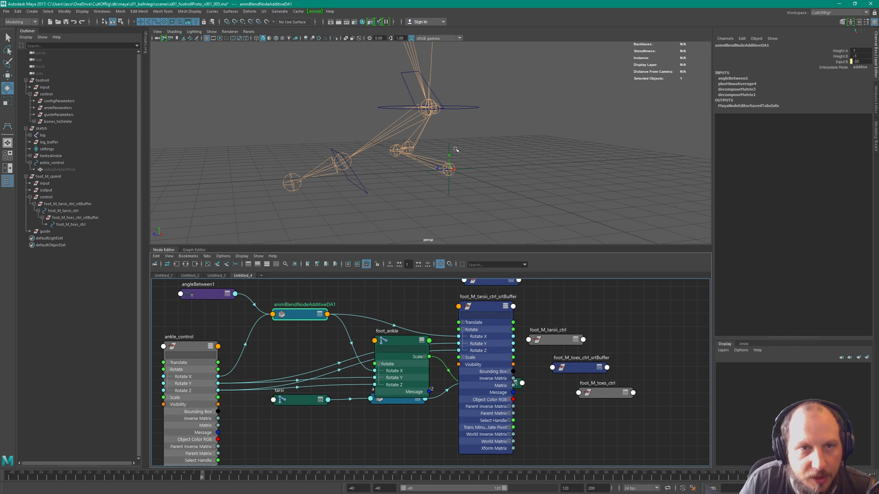
{"action": "left_click_drag", "start_coordinate": [399, 349], "coordinate": [396, 427]}
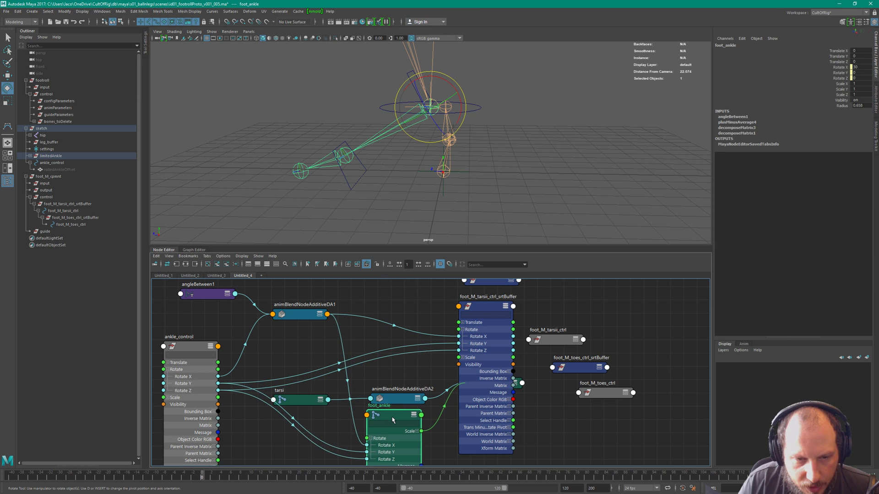
{"action": "scroll", "coordinate": [390, 376], "scroll_direction": "down", "scroll_amount": 3}
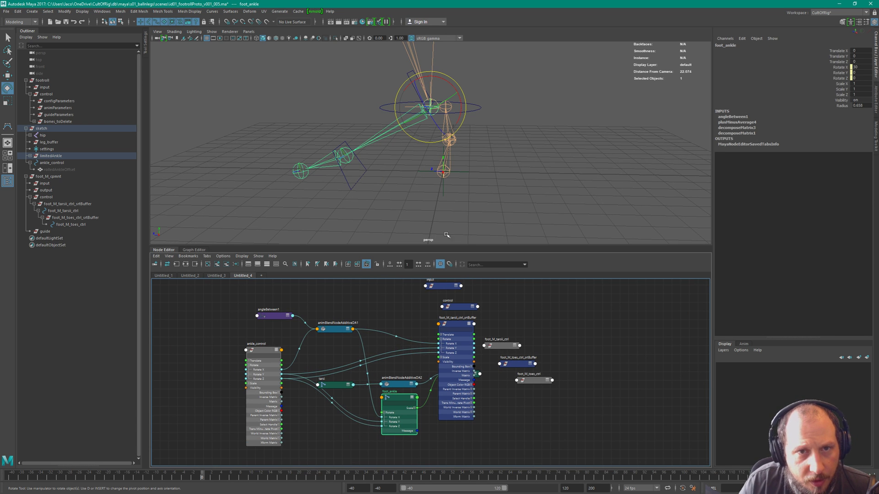
Nudge the foot_ankle and animBlendNodeAdditiveDA1 nodes slightly apart from their wires, leaving foot_ankle selected.
{"action": "left_click_drag", "start_coordinate": [397, 398], "coordinate": [396, 402]}
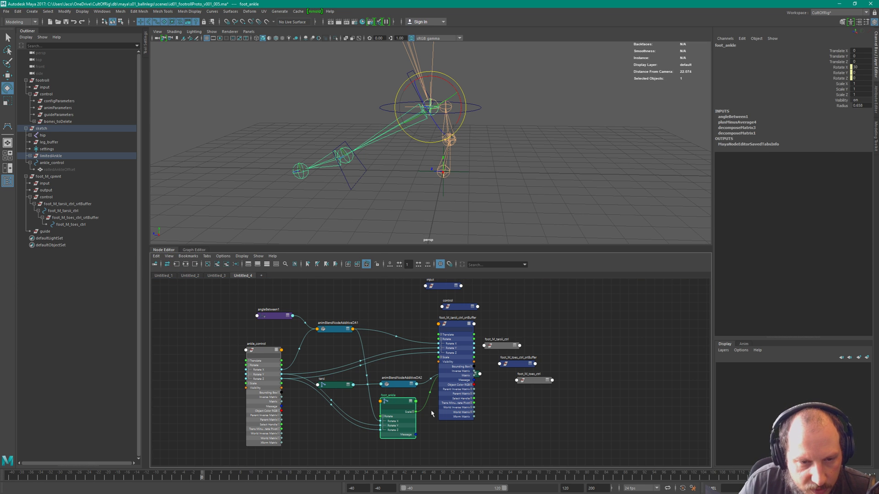
{"action": "left_click_drag", "start_coordinate": [320, 329], "coordinate": [316, 329]}
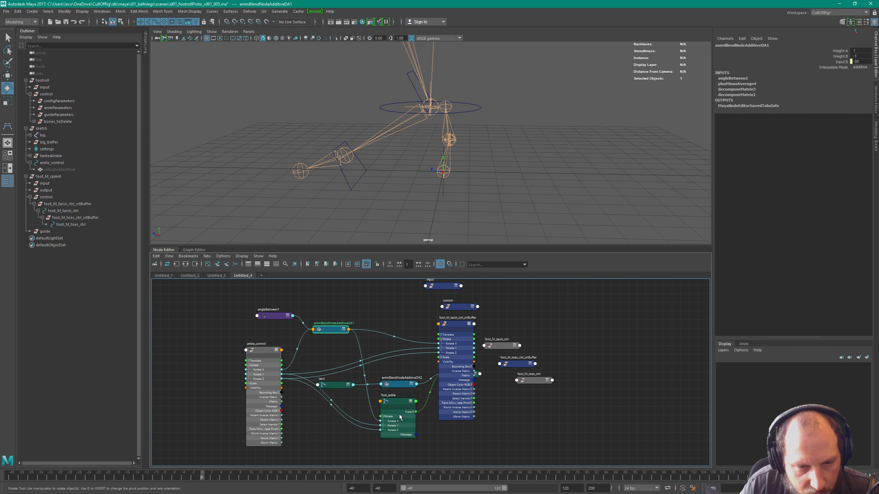
{"action": "left_click", "coordinate": [402, 402]}
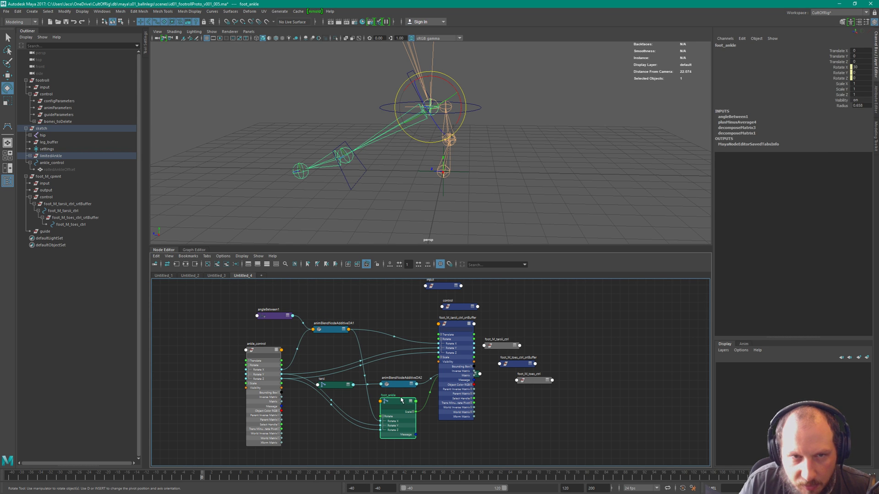
Expand the limitedAnkle and foot_ankle hierarchies down to foot_toes, and select the toes control in the viewport.
{"action": "left_click", "coordinate": [31, 156]}
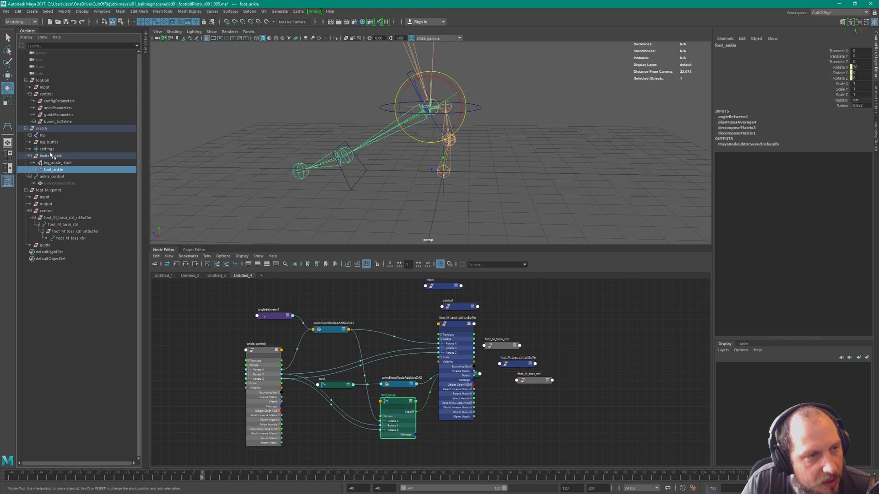
{"action": "left_click", "coordinate": [34, 170]}
{"action": "left_click", "coordinate": [53, 157]}
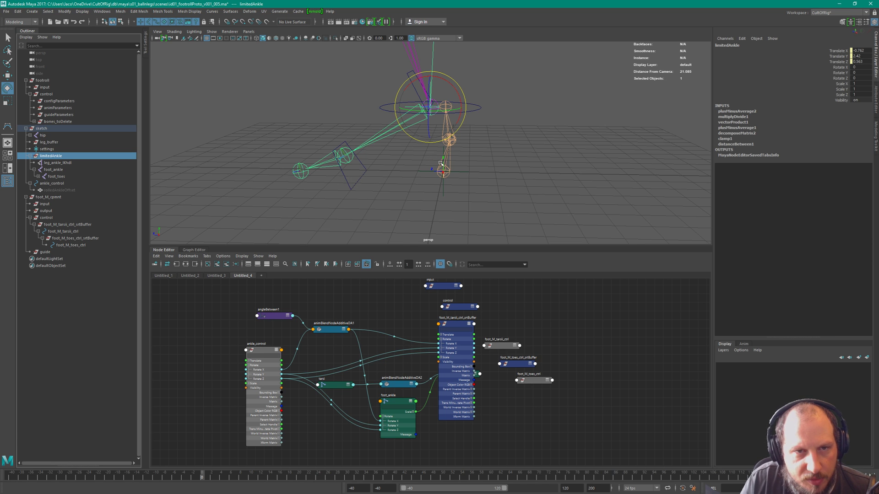
{"action": "left_click", "coordinate": [393, 192]}
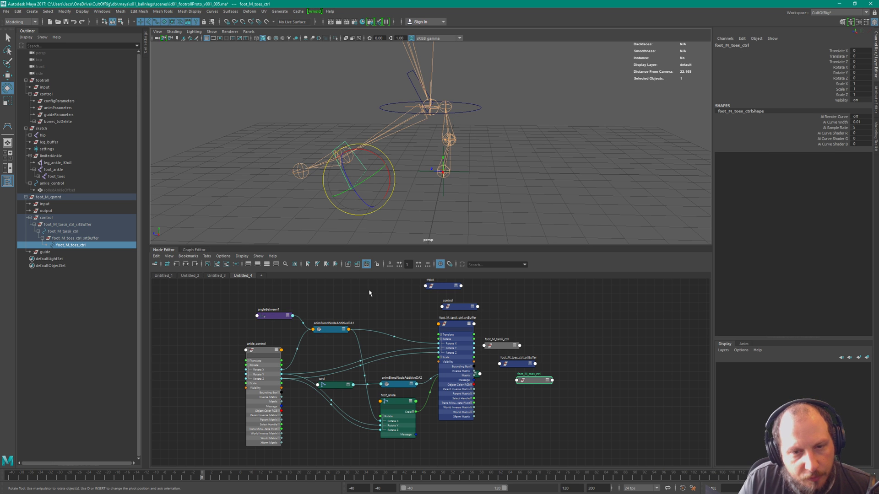
Collapse foot_M_tarsii_ctrl_srtBuffer, and show only the connected attributes of foot_toes and foot_M_toes_ctrl_srtBuffer.
{"action": "left_click_drag", "start_coordinate": [510, 329], "coordinate": [410, 325]}
{"action": "key", "text": "1"}
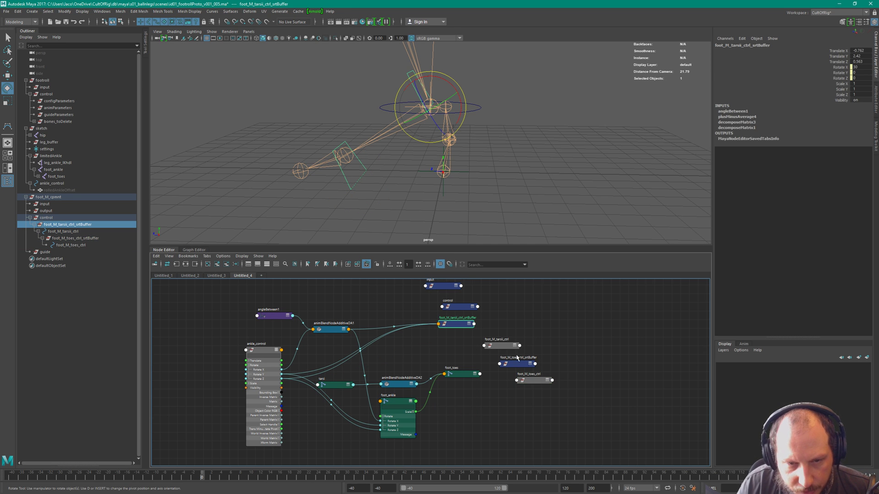
{"action": "left_click", "coordinate": [473, 375]}
{"action": "key", "text": "3"}
{"action": "scroll", "coordinate": [499, 400], "scroll_direction": "up", "scroll_amount": 3}
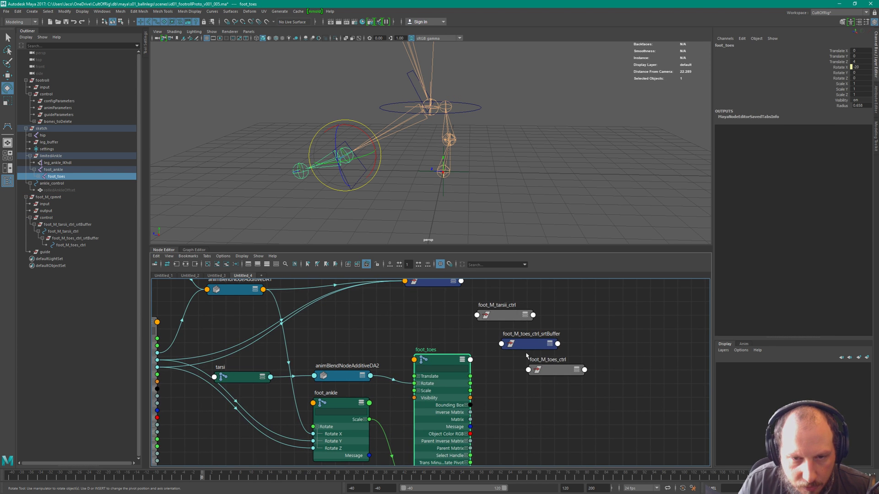
{"action": "left_click", "coordinate": [499, 401]}
{"action": "key", "text": "1"}
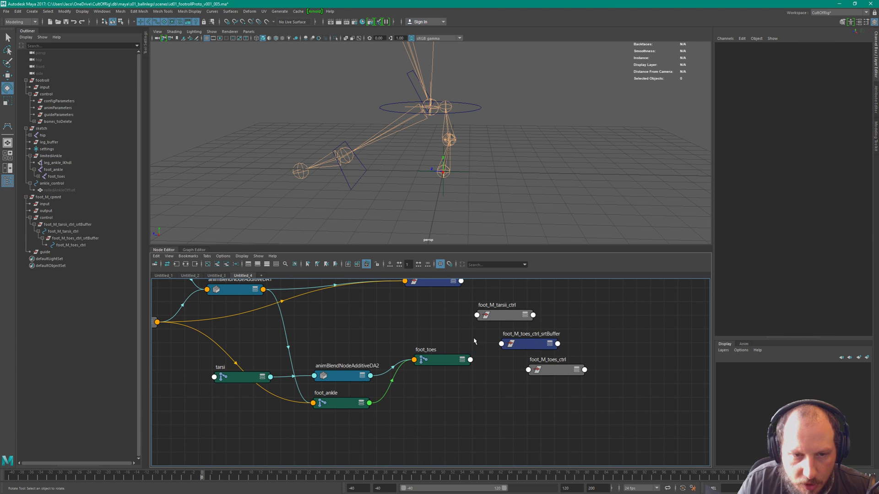
{"action": "left_click_drag", "start_coordinate": [468, 340], "coordinate": [507, 359]}
{"action": "key", "text": "2"}
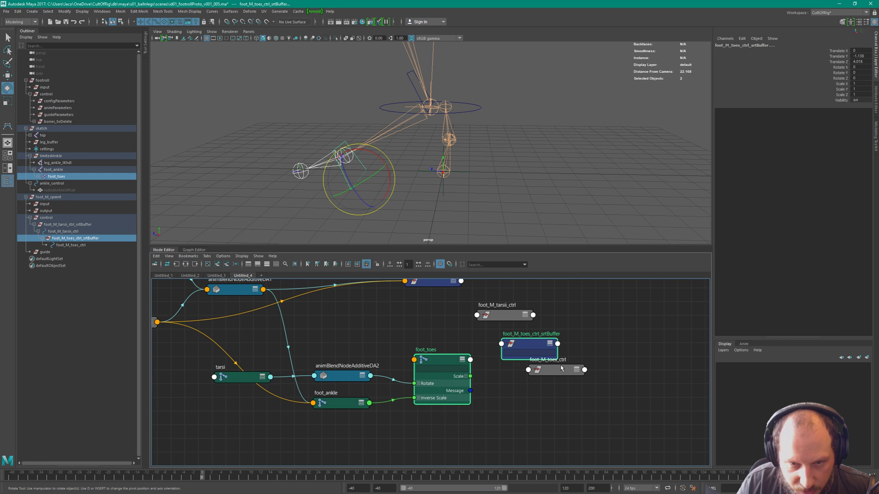
Expand foot_M_toes_ctrl_srtBuffer's Rotate channels and connect animBlendNodeAdditiveDA2's Output to its Rotate X.
{"action": "left_click", "coordinate": [527, 343]}
{"action": "key", "text": "3"}
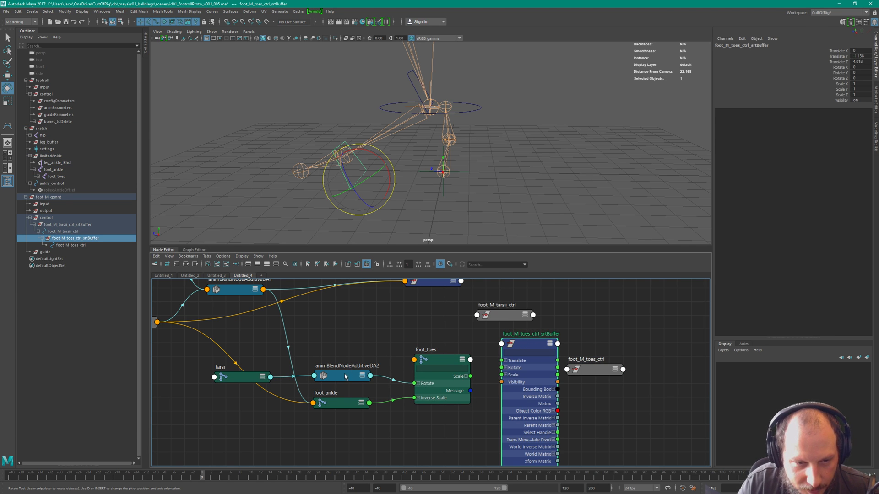
{"action": "left_click_drag", "start_coordinate": [345, 376], "coordinate": [347, 356]}
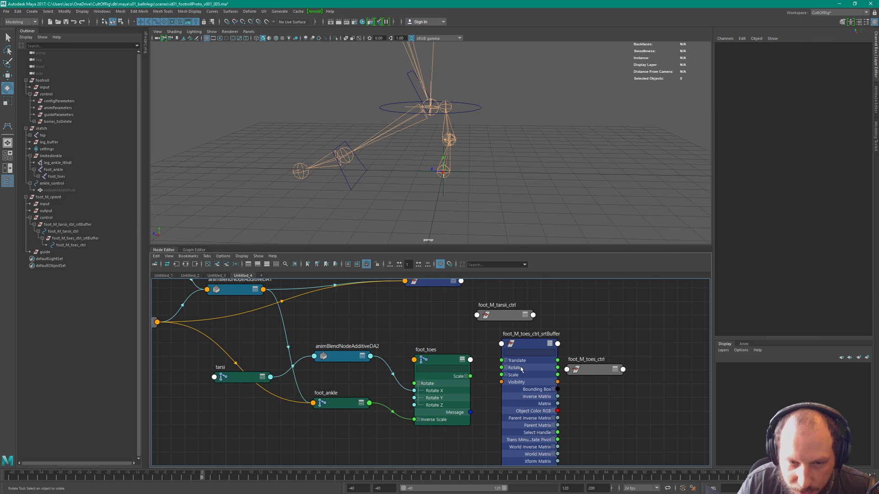
{"action": "left_click", "coordinate": [506, 368]}
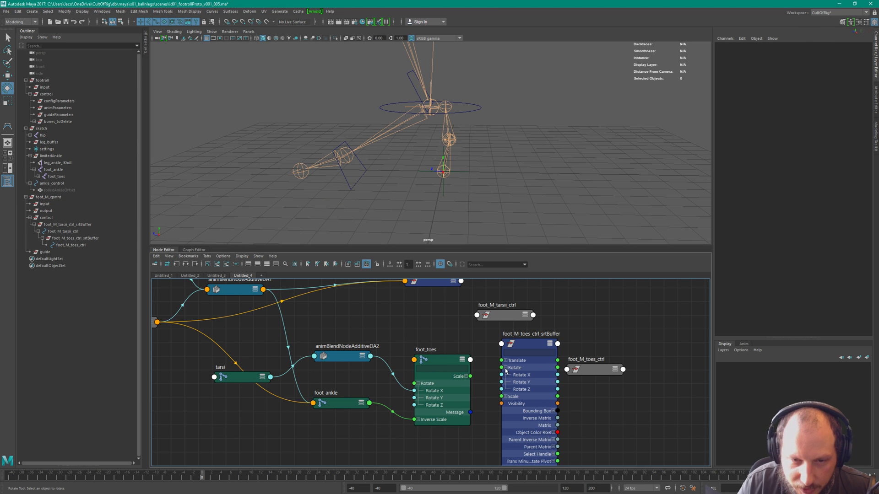
{"action": "left_click", "coordinate": [367, 360]}
{"action": "left_click_drag", "start_coordinate": [370, 367], "coordinate": [502, 375]}
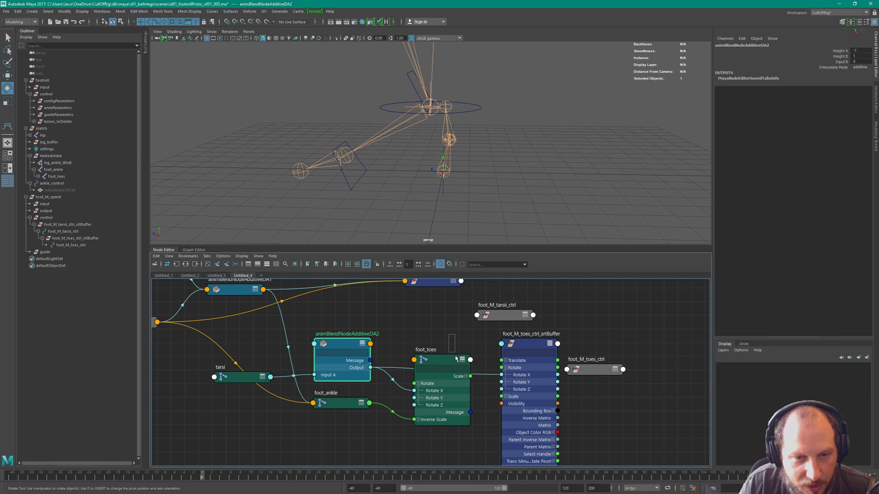
Collapse foot_toes and move it below the new wire, and show only the connected attributes of foot_M_toes_ctrl_srtBuffer.
{"action": "key", "text": "1"}
{"action": "left_click_drag", "start_coordinate": [456, 356], "coordinate": [446, 395]}
{"action": "left_click", "coordinate": [359, 379]}
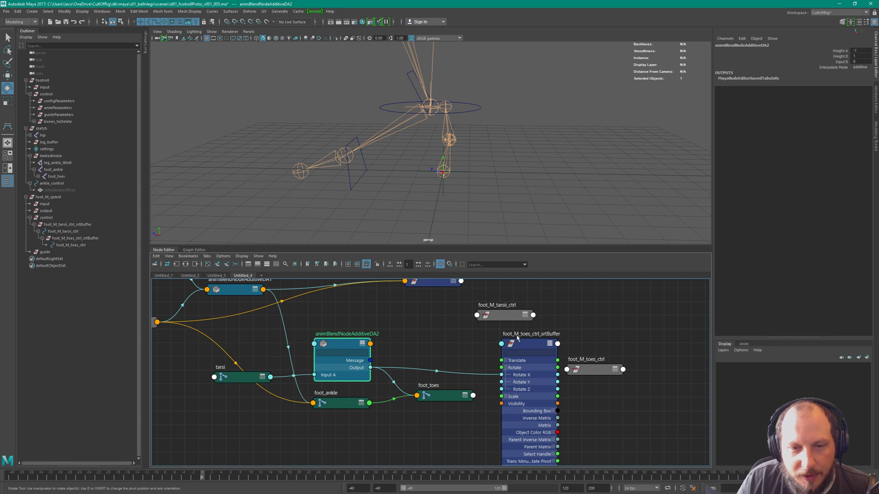
{"action": "left_click", "coordinate": [541, 346]}
{"action": "key", "text": "1"}
{"action": "key", "text": "2"}
Set foot_M_toes_ctrl_srtBuffer's Translate Y to 0 and Translate Z to 4 to place the toes control on the foot_toes joint.
{"action": "left_click_drag", "start_coordinate": [402, 153], "coordinate": [416, 177], "text": "alt"}
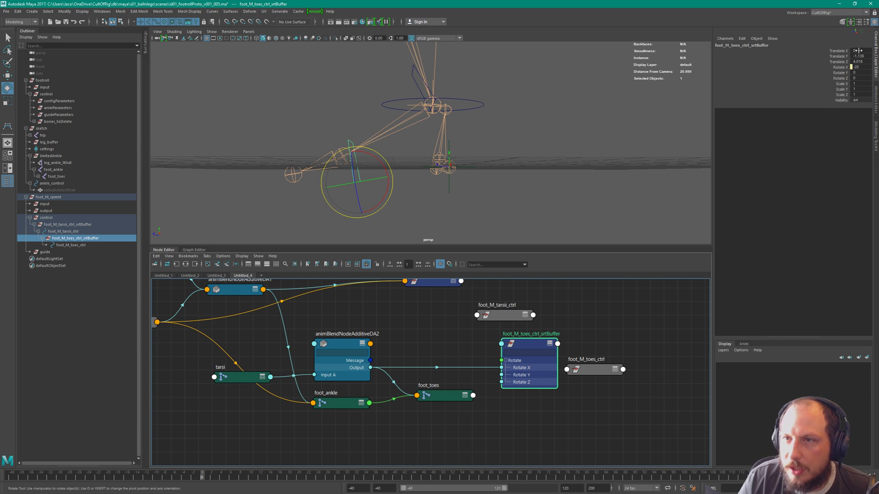
{"action": "left_click_drag", "start_coordinate": [864, 59], "coordinate": [794, 135], "text": "ctrl"}
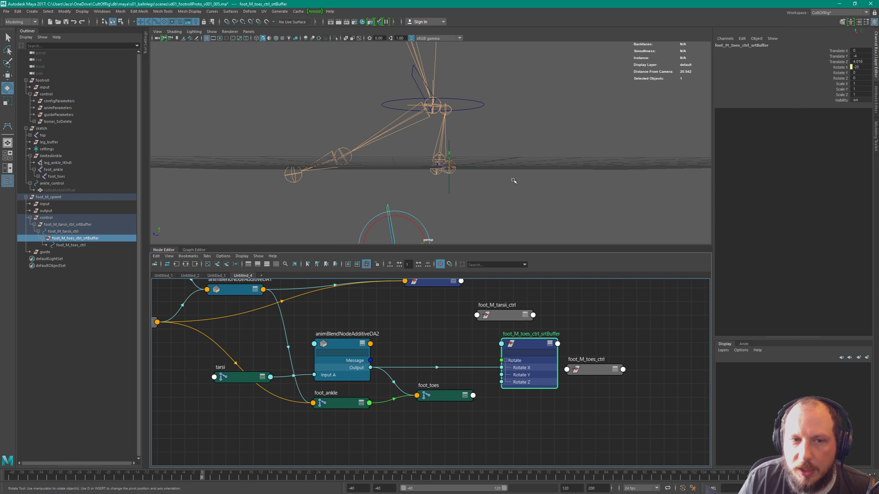
{"action": "key", "text": "ctrl+z"}
{"action": "left_click", "coordinate": [863, 57]}
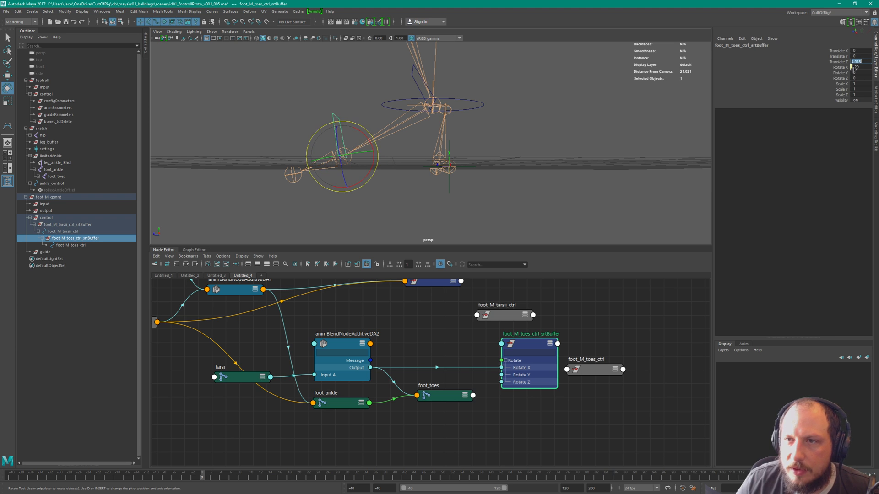
{"action": "key", "text": "Tab"}
{"action": "key", "text": "Return"}
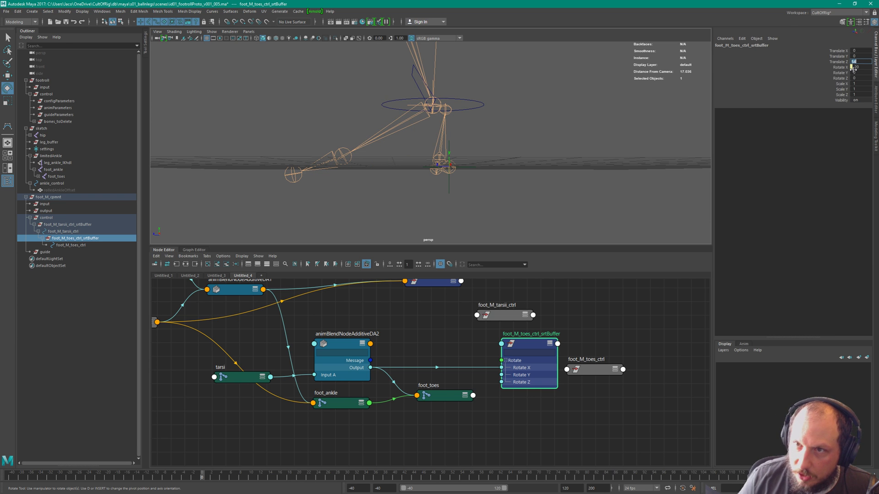
{"action": "key", "text": "Return"}
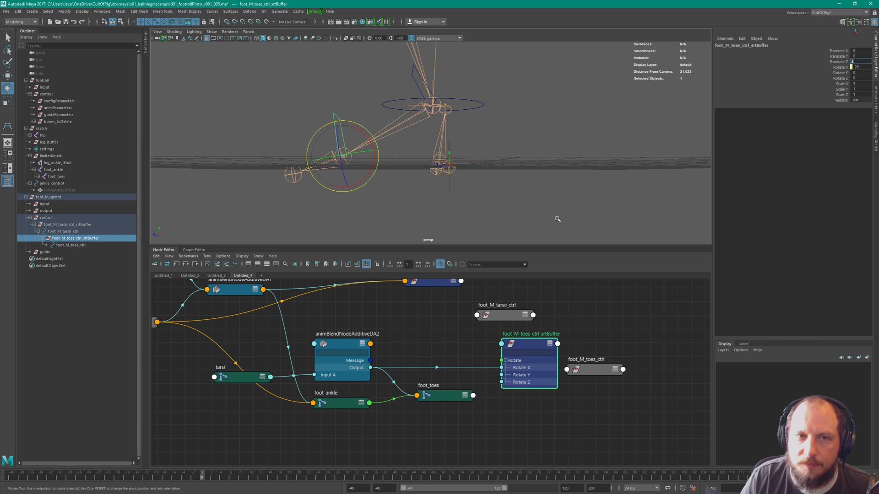
{"action": "left_click_drag", "start_coordinate": [430, 153], "coordinate": [493, 160], "text": "alt"}
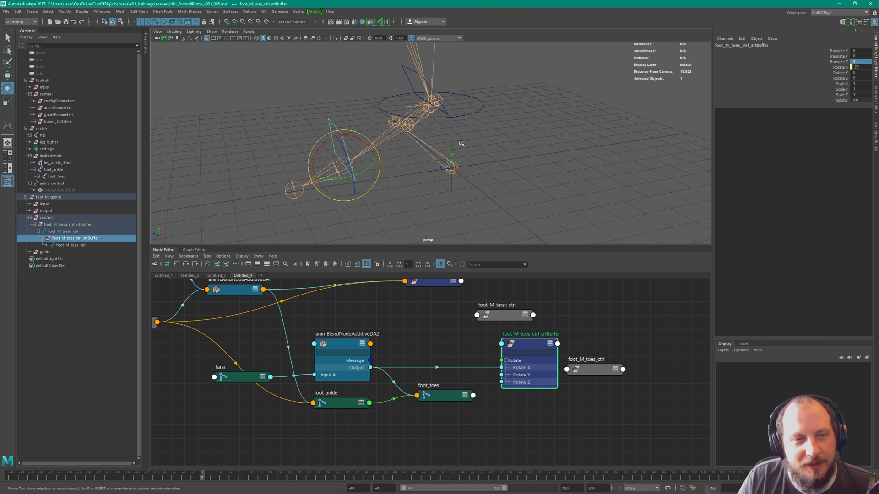
{"action": "mouse_move", "coordinate": [460, 141]}
{"action": "left_mouse_down", "text": "alt"}
{"action": "mouse_move", "coordinate": [468, 136]}
{"action": "mouse_move", "coordinate": [454, 133]}
{"action": "left_mouse_up", "text": "alt"}
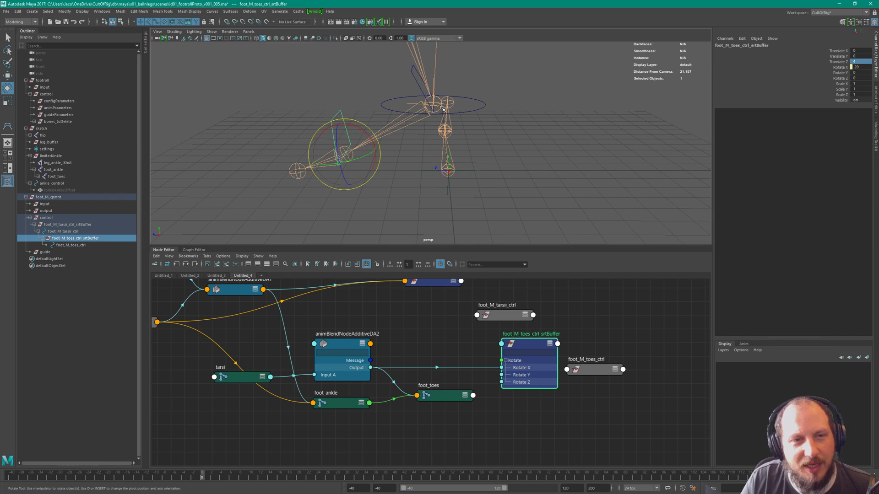
Collapse the foot_M_toes_ctrl_srtBuffer node and tuck foot_M_toes_ctrl just beneath it.
{"action": "left_click_drag", "start_coordinate": [472, 339], "coordinate": [552, 371]}
{"action": "key", "text": "1"}
{"action": "left_click", "coordinate": [579, 368]}
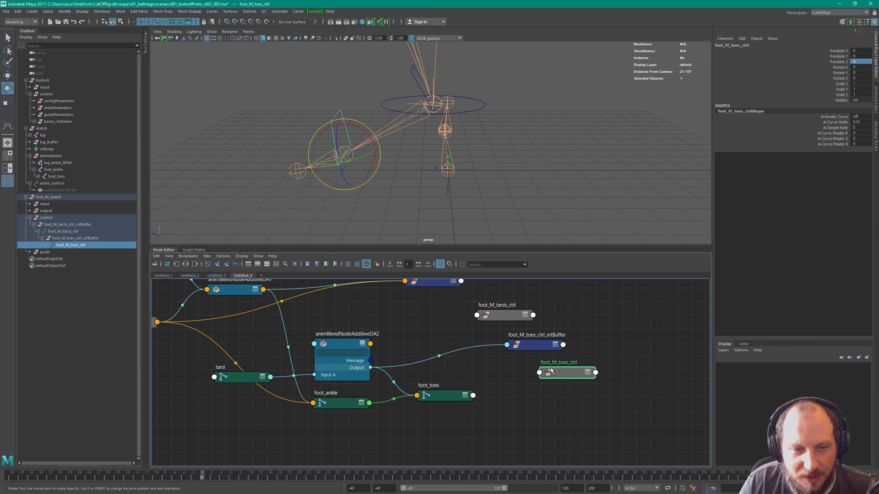
Spread out the graph: move foot_toes and foot_ankle down, tarsi under ankle_control, and foot_M_tarsii_ctrl_srtBuffer further right.
{"action": "left_click_drag", "start_coordinate": [438, 400], "coordinate": [424, 429]}
{"action": "left_click_drag", "start_coordinate": [341, 402], "coordinate": [344, 440]}
{"action": "middle_click_drag", "start_coordinate": [360, 404], "coordinate": [412, 414]}
{"action": "scroll", "coordinate": [412, 414], "scroll_direction": "down", "scroll_amount": 3}
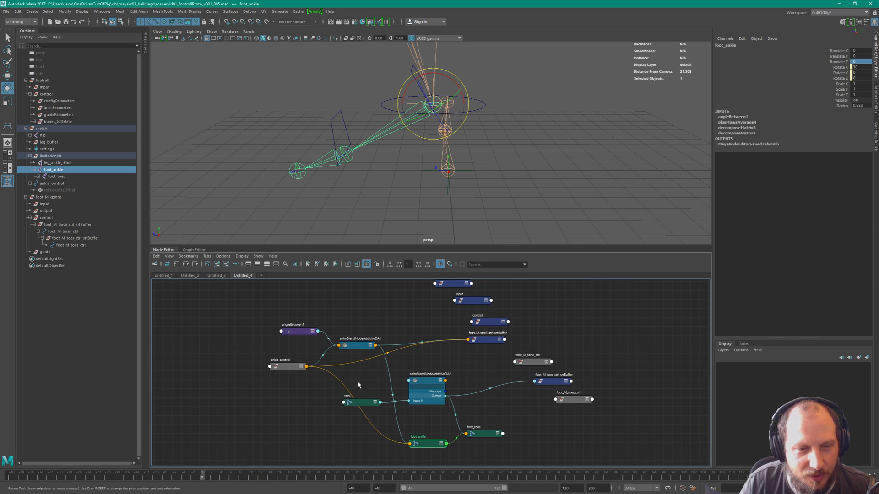
{"action": "left_click", "coordinate": [368, 404]}
{"action": "left_click_drag", "start_coordinate": [368, 404], "coordinate": [290, 402]}
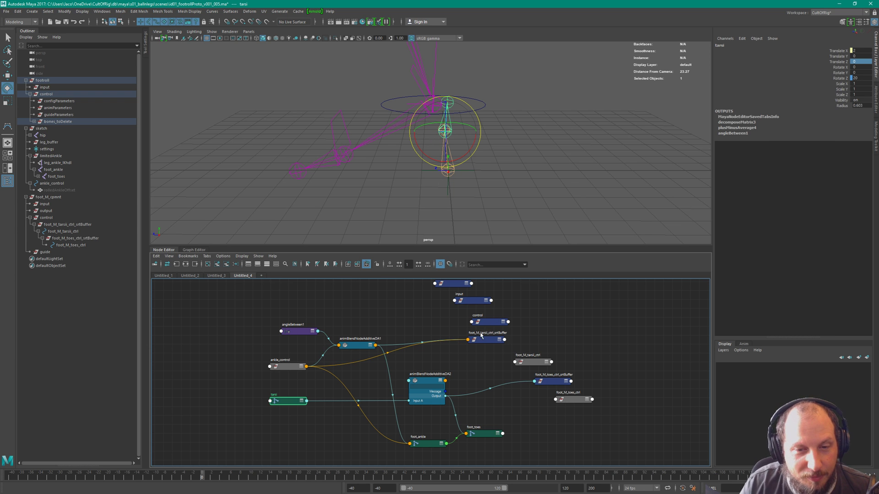
{"action": "left_click_drag", "start_coordinate": [492, 342], "coordinate": [512, 342]}
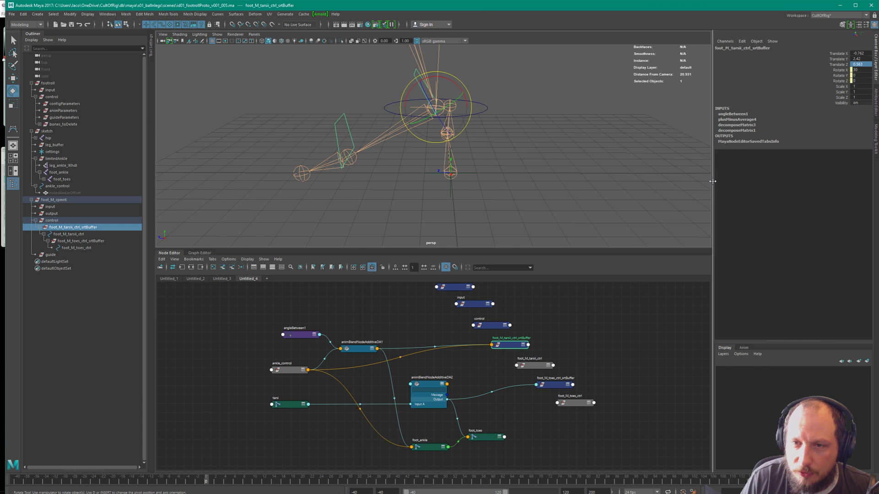
Widen the viewport and node graph area and clear the selection to inspect the foot from several angles.
{"action": "left_click_drag", "start_coordinate": [714, 183], "coordinate": [764, 181]}
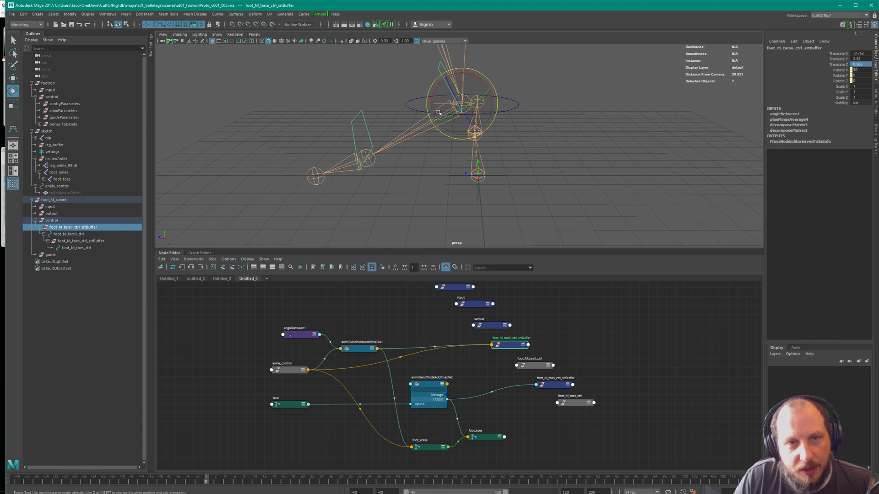
{"action": "left_click_drag", "start_coordinate": [438, 112], "coordinate": [313, 187], "text": "alt"}
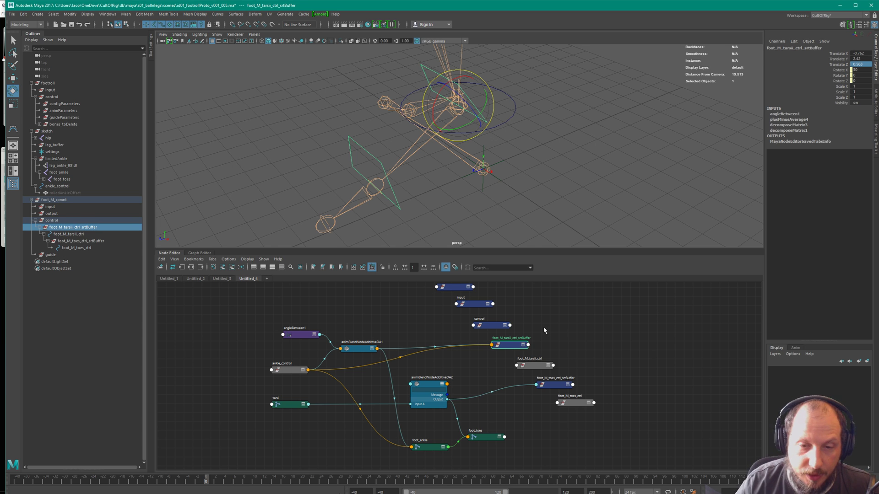
{"action": "left_click", "coordinate": [629, 360]}
{"action": "left_click_drag", "start_coordinate": [460, 191], "coordinate": [440, 156], "text": "alt"}
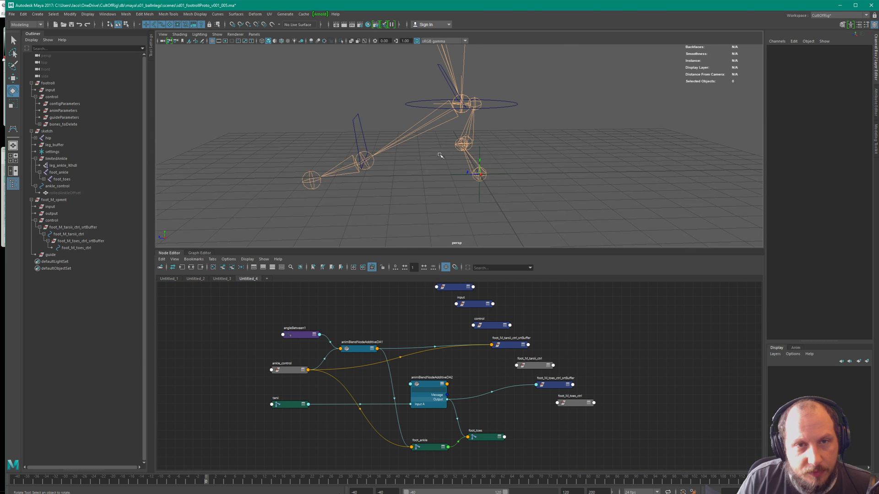
Hide all translate, rotate, scale and visibility channels on the input group of foot_M_cpmnt.
{"action": "left_click", "coordinate": [67, 207]}
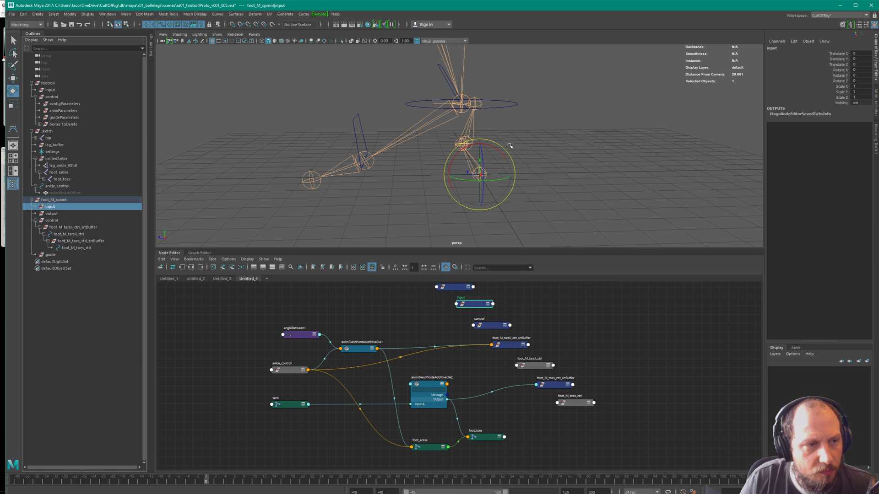
{"action": "left_click_drag", "start_coordinate": [841, 54], "coordinate": [841, 104]}
{"action": "right_click", "coordinate": [827, 62]}
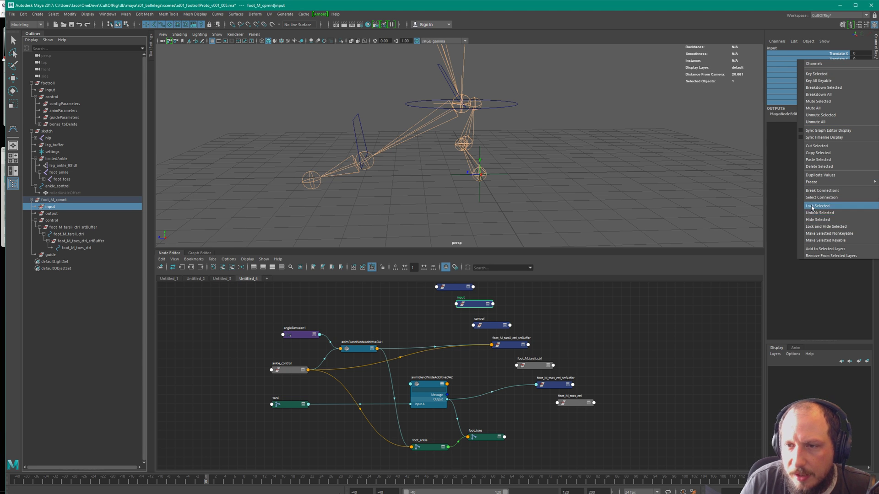
{"action": "left_click", "coordinate": [810, 220]}
{"action": "key", "text": "e"}
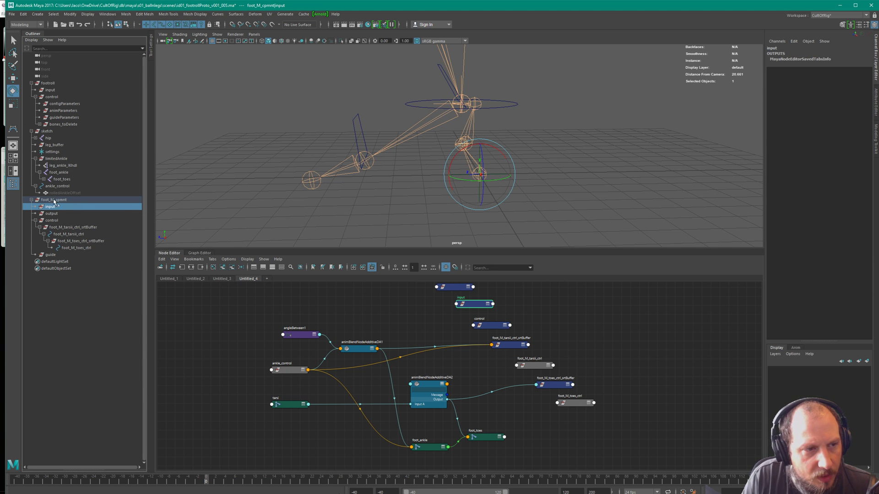
Hide all translate, rotate, scale and visibility channels on the foot_M_cpmnt output group, and reselect its input group.
{"action": "left_click", "coordinate": [52, 213]}
{"action": "left_click_drag", "start_coordinate": [841, 53], "coordinate": [840, 97]}
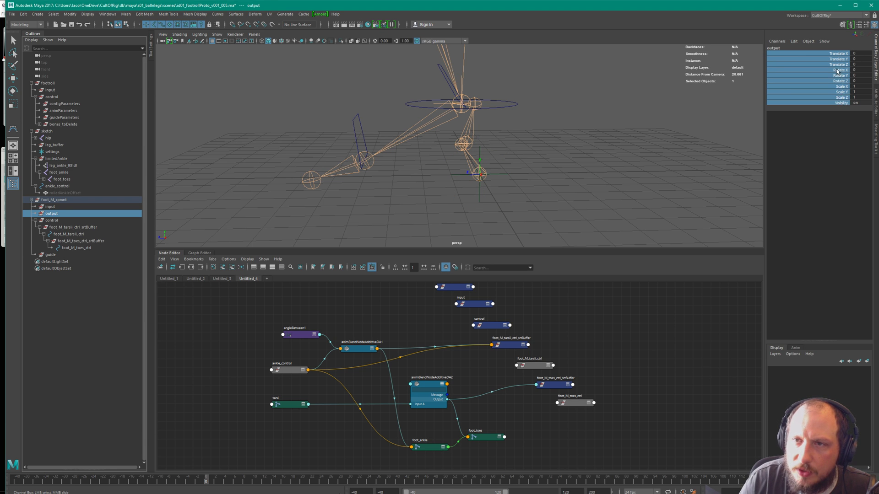
{"action": "right_click", "coordinate": [840, 104]}
{"action": "left_click", "coordinate": [820, 236]}
{"action": "key", "text": "e"}
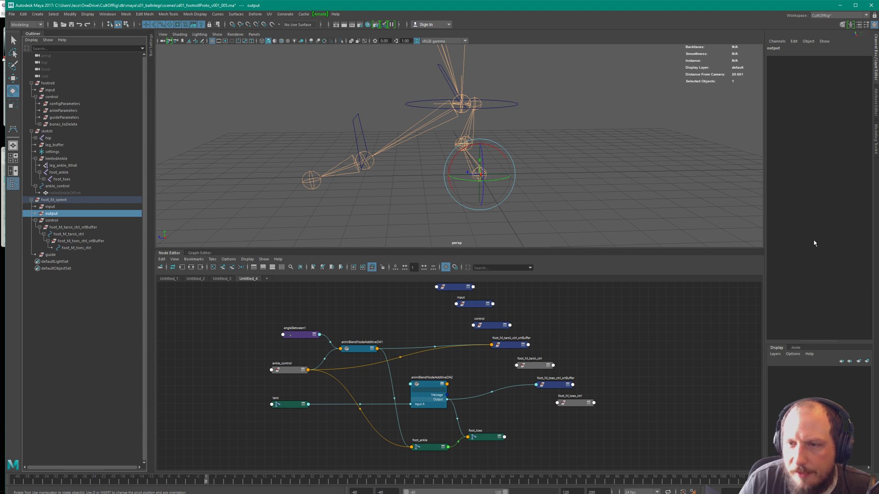
{"action": "left_click", "coordinate": [53, 207]}
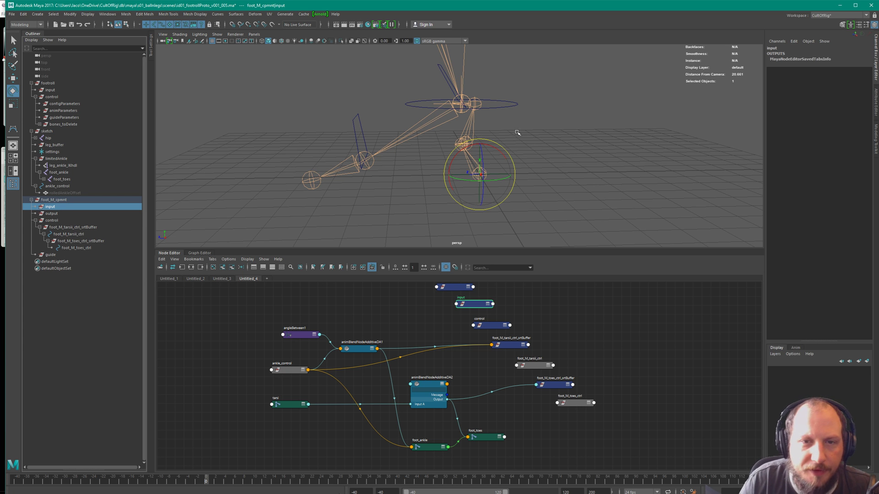
Inspect the foot joints, the toes control and the foot_M_cpmnt input group from several angles, leaving nothing selected.
{"action": "left_click", "coordinate": [453, 144]}
{"action": "left_click", "coordinate": [50, 207]}
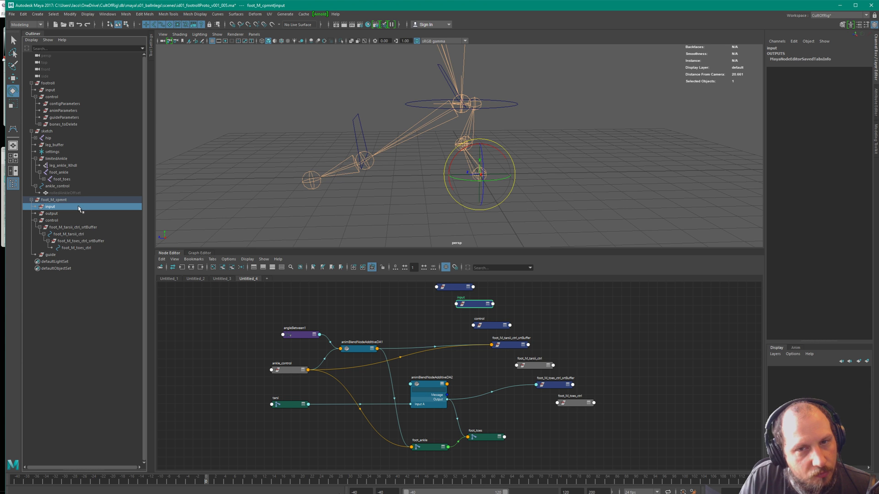
{"action": "left_click_drag", "start_coordinate": [446, 118], "coordinate": [458, 110], "text": "alt"}
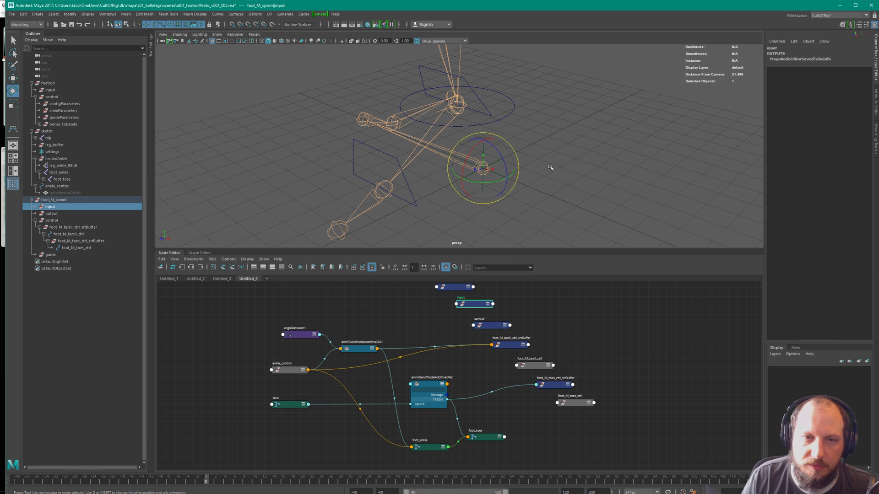
{"action": "left_click_drag", "start_coordinate": [543, 134], "coordinate": [565, 120], "text": "alt"}
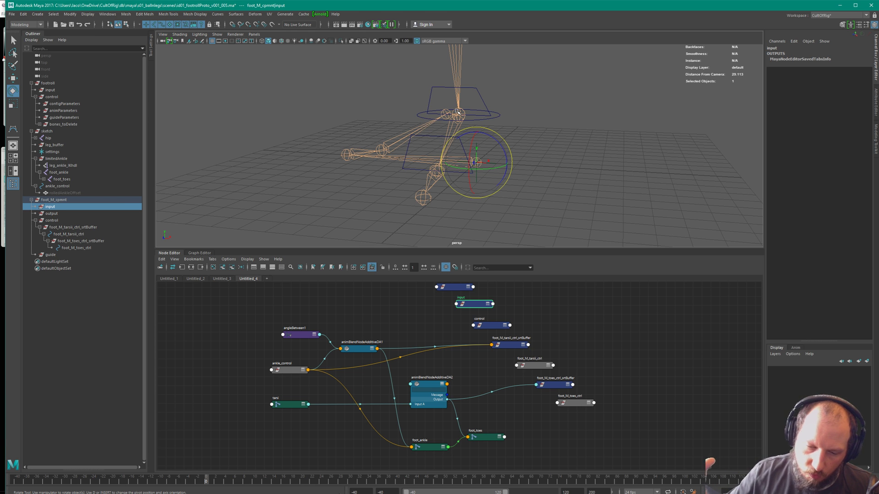
{"action": "left_click_drag", "start_coordinate": [429, 138], "coordinate": [506, 140], "text": "alt"}
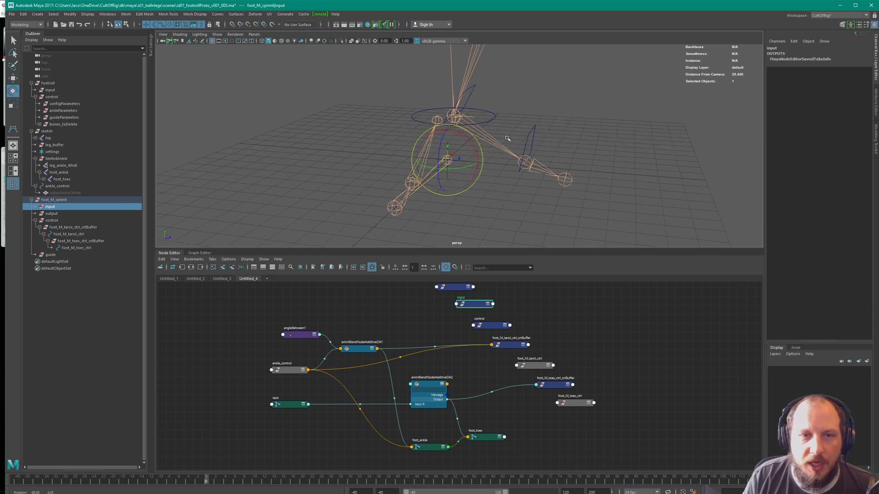
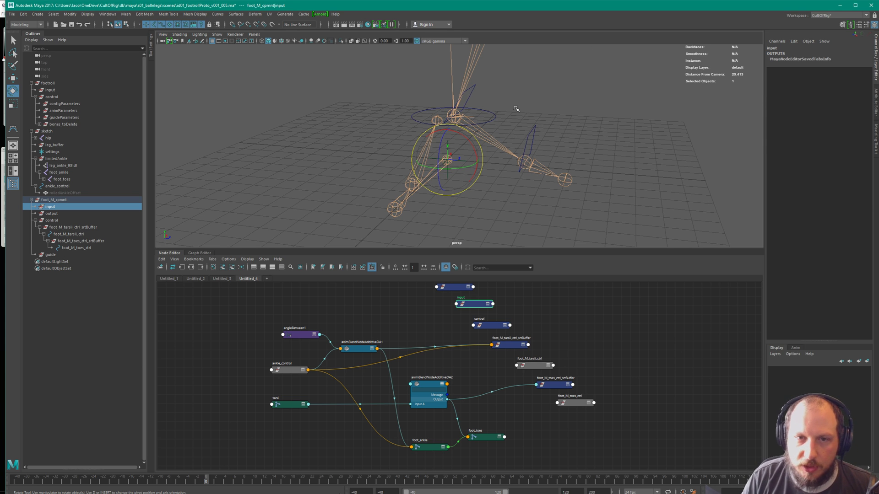
{"action": "left_click_drag", "start_coordinate": [407, 145], "coordinate": [394, 153], "text": "alt"}
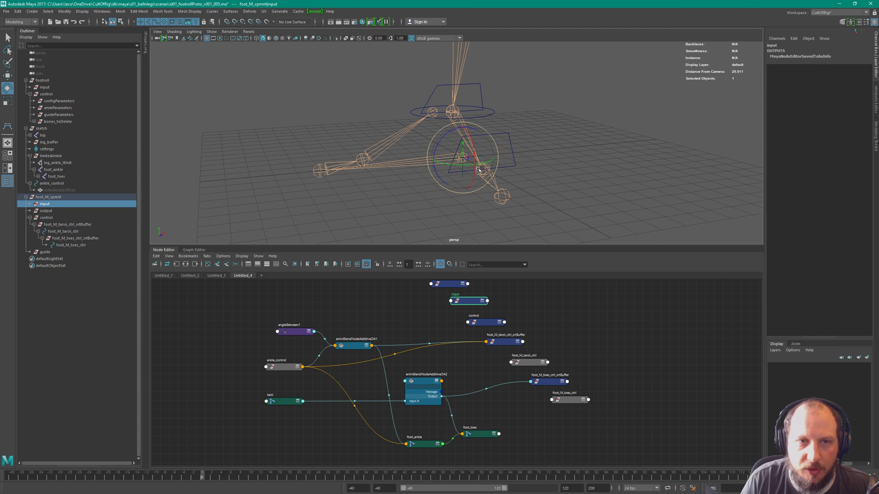
{"action": "left_click_drag", "start_coordinate": [478, 169], "coordinate": [518, 177], "text": "alt"}
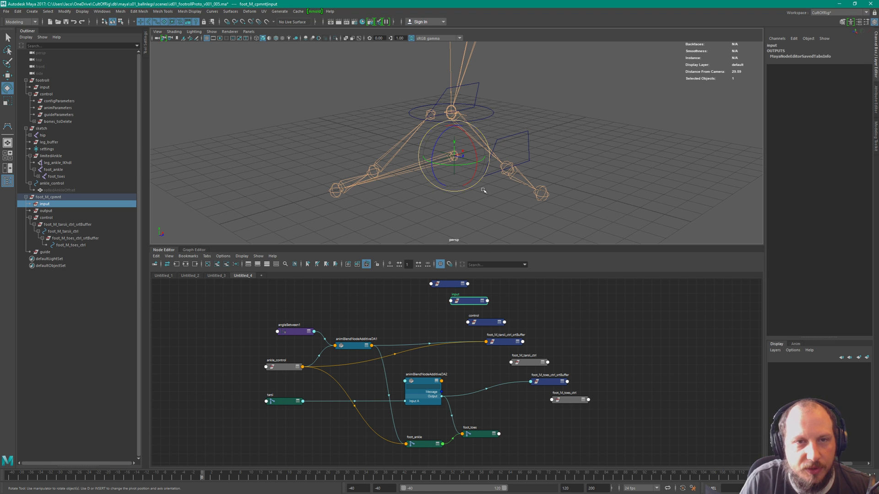
{"action": "left_click", "coordinate": [534, 143]}
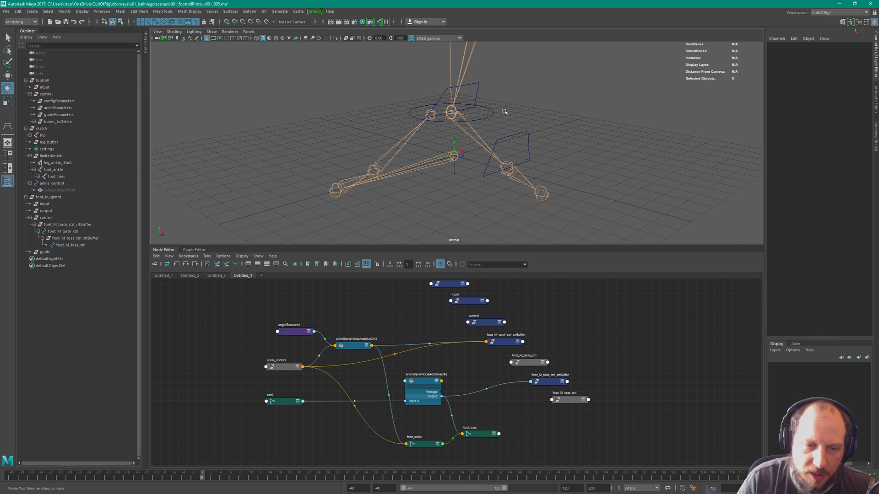
{"action": "left_click_drag", "start_coordinate": [536, 153], "coordinate": [554, 147], "text": "alt"}
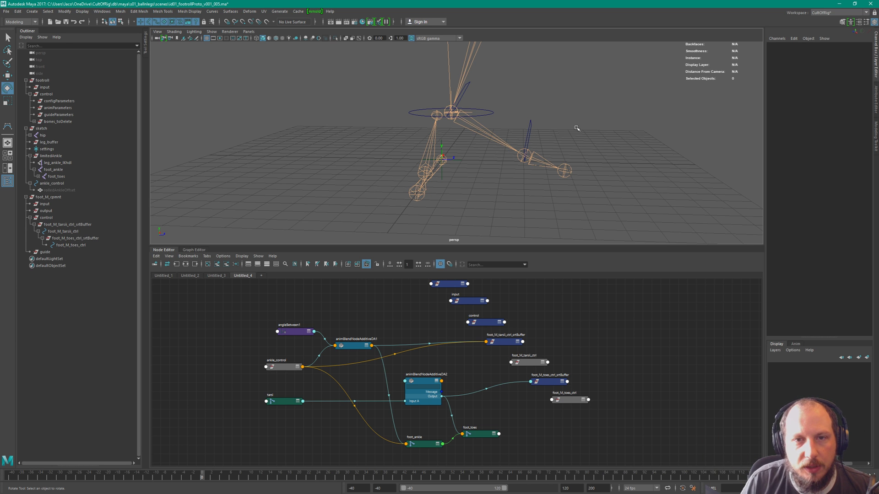
{"action": "left_click_drag", "start_coordinate": [578, 128], "coordinate": [537, 101], "text": "alt"}
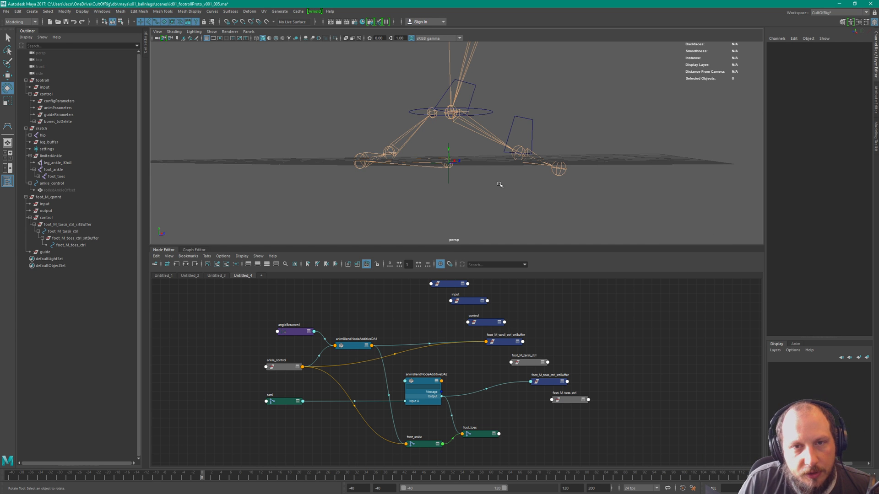
{"action": "left_click", "coordinate": [513, 113]}
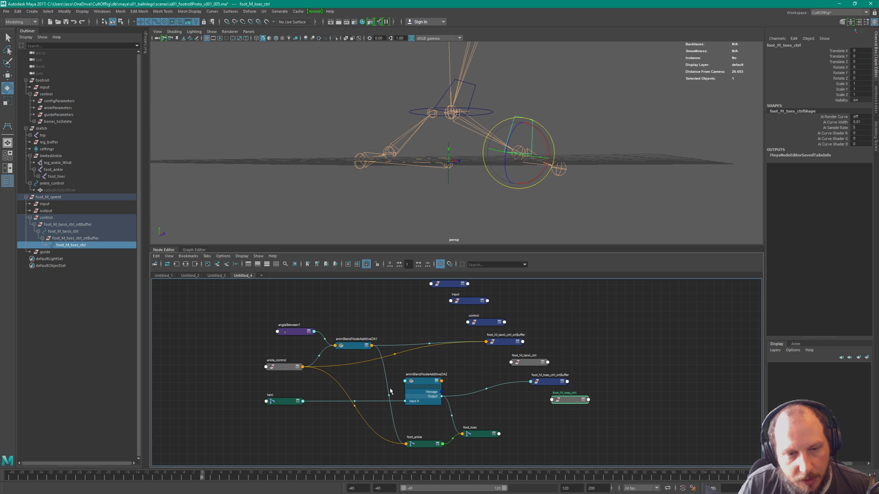
{"action": "left_click_drag", "start_coordinate": [550, 120], "coordinate": [557, 144], "text": "alt"}
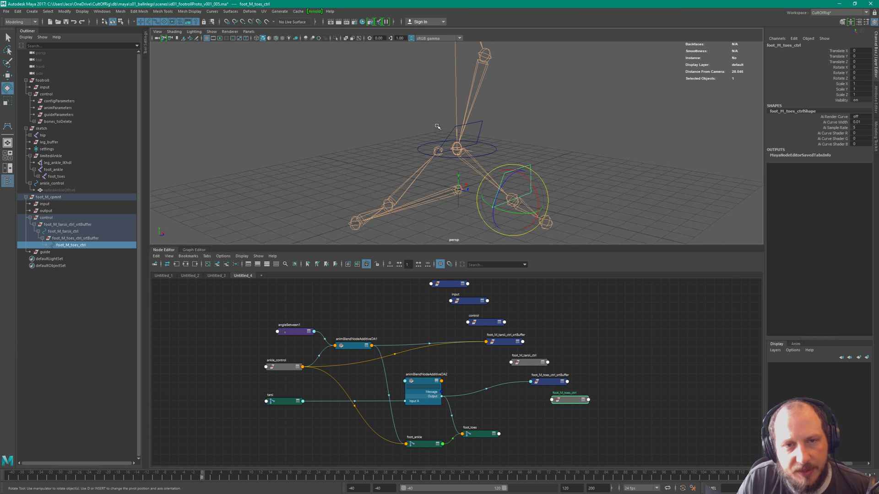
{"action": "left_click", "coordinate": [476, 134]}
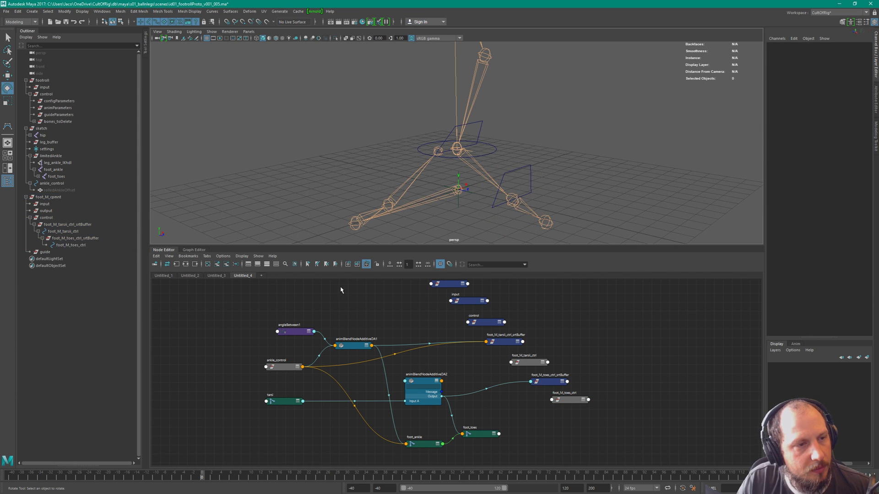
Select the input group of foot_M_cpmnt and open the Add Attribute dialog for it, placed clear of the foot.
{"action": "left_click", "coordinate": [44, 204]}
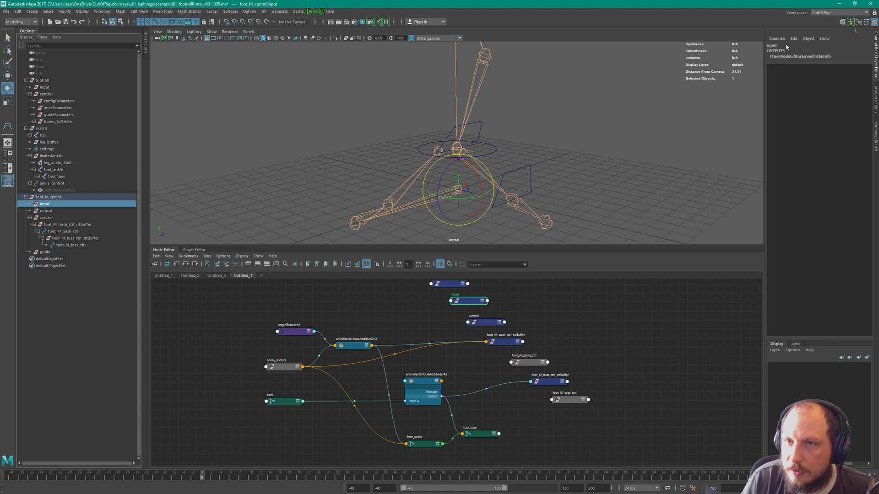
{"action": "key", "text": "ctrl+a"}
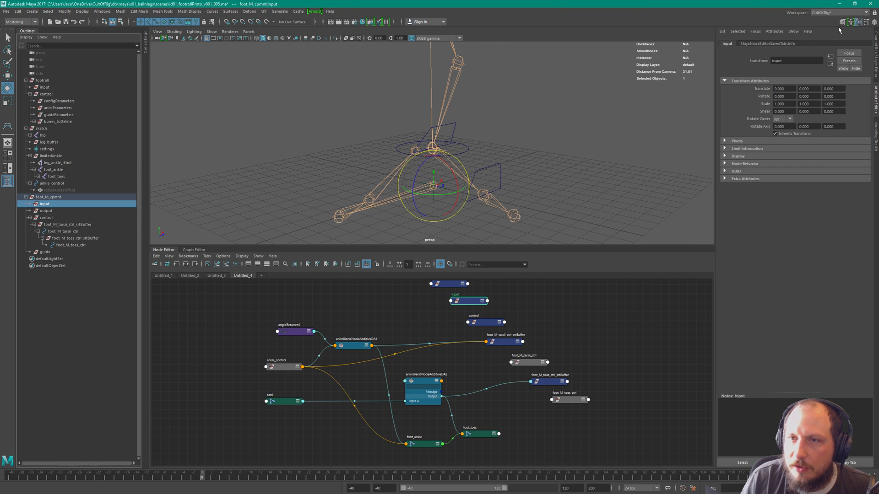
{"action": "left_click", "coordinate": [774, 31]}
{"action": "left_click", "coordinate": [795, 41]}
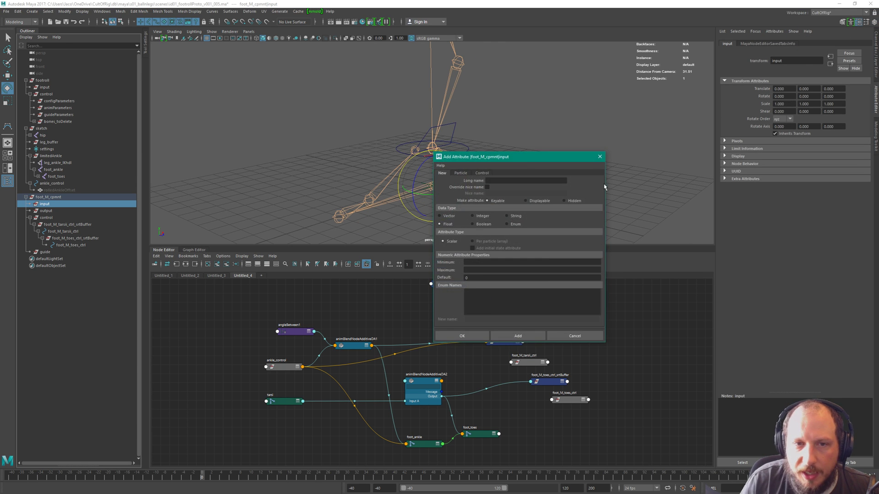
{"action": "left_click_drag", "start_coordinate": [513, 159], "coordinate": [674, 149]}
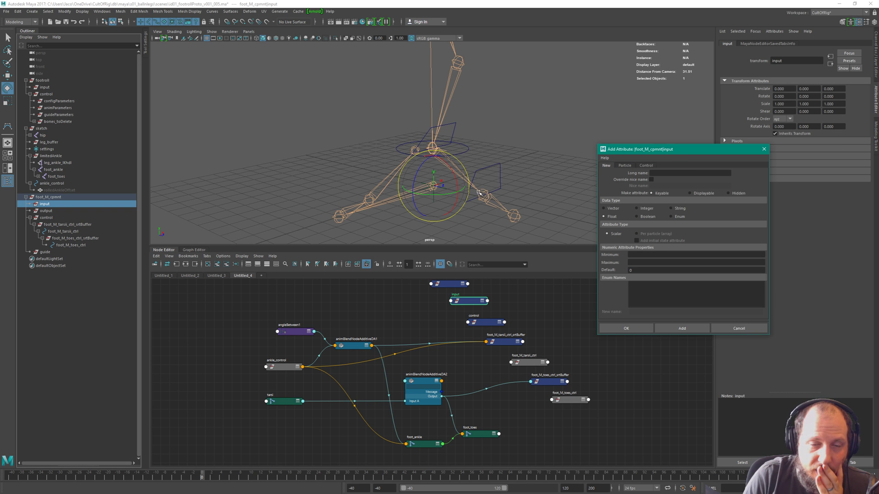
{"action": "left_click", "coordinate": [436, 157]}
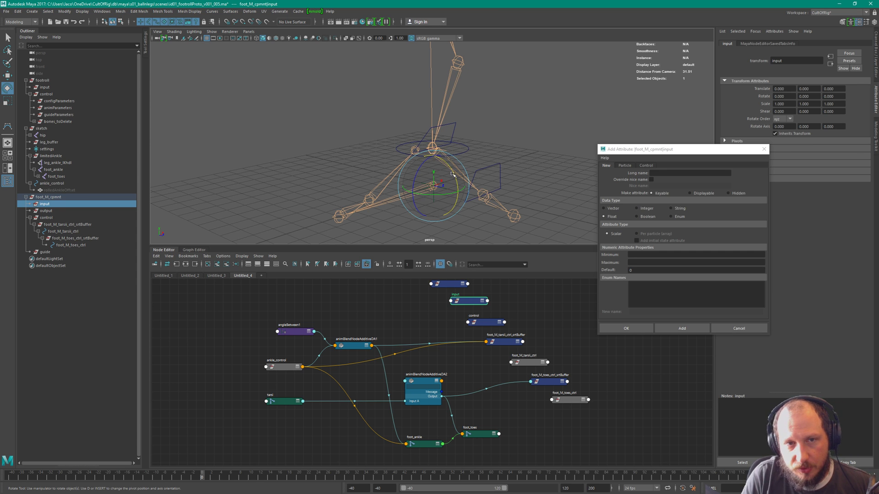
{"action": "left_click", "coordinate": [515, 141]}
{"action": "left_click", "coordinate": [57, 204]}
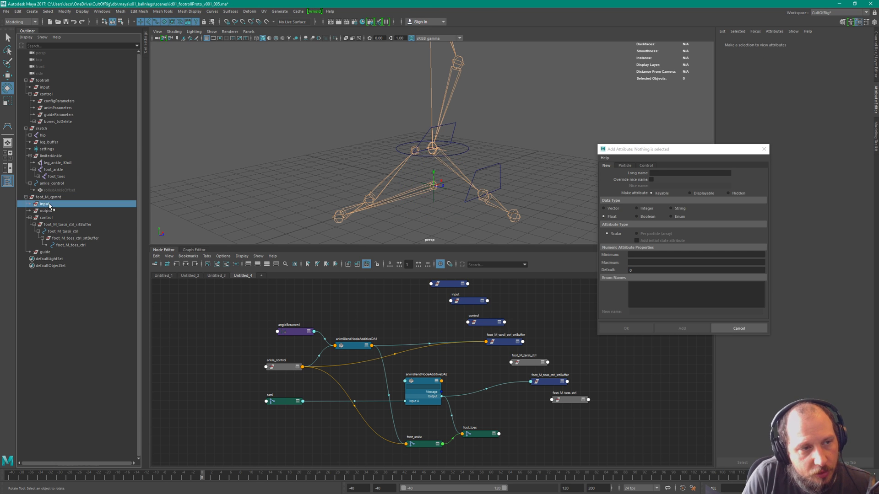
{"action": "left_click", "coordinate": [723, 219]}
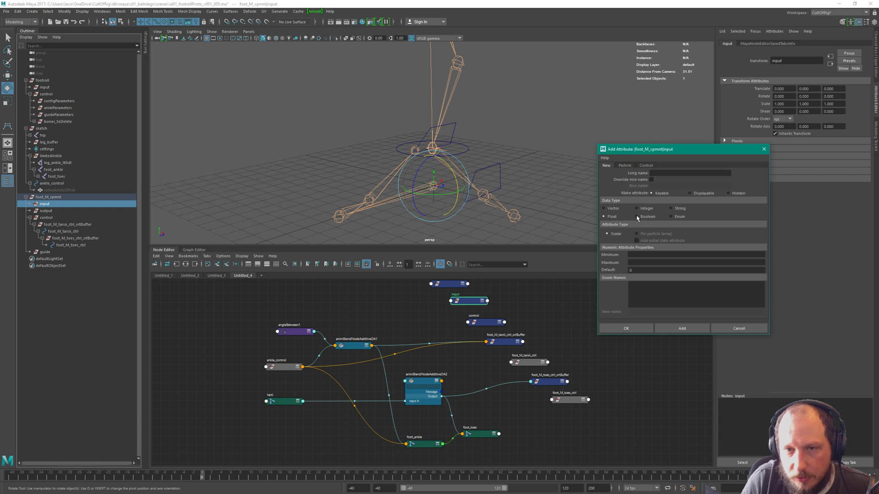
Add a keyable float attribute tarsiLength to the input group with minimum 0, maximum 50 and default 4, and close the dialog.
{"action": "left_click", "coordinate": [631, 269]}
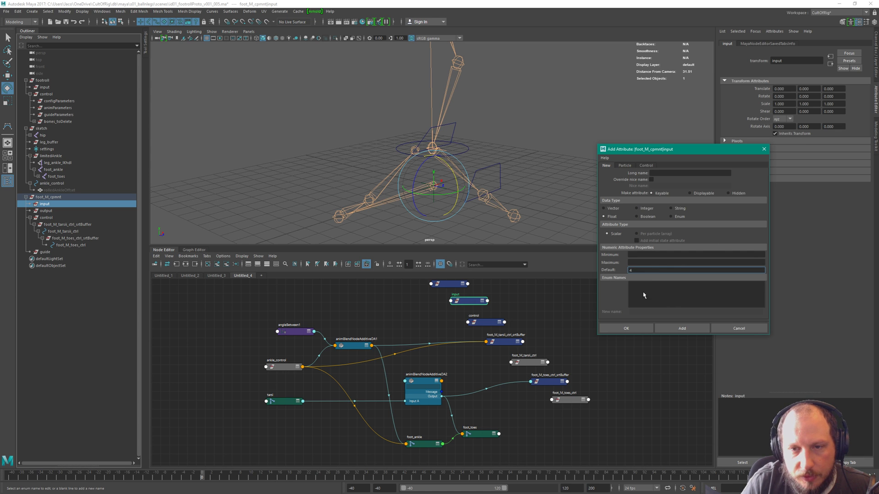
{"action": "left_click", "coordinate": [642, 255]}
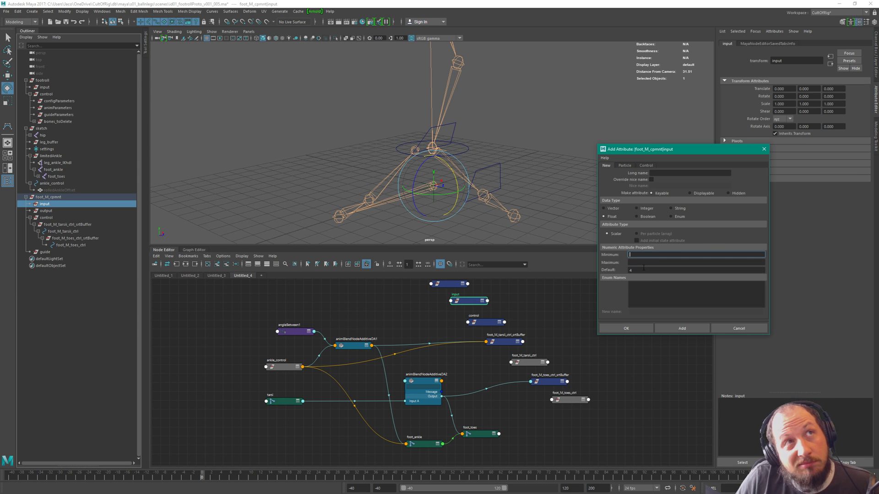
{"action": "key", "text": "Tab"}
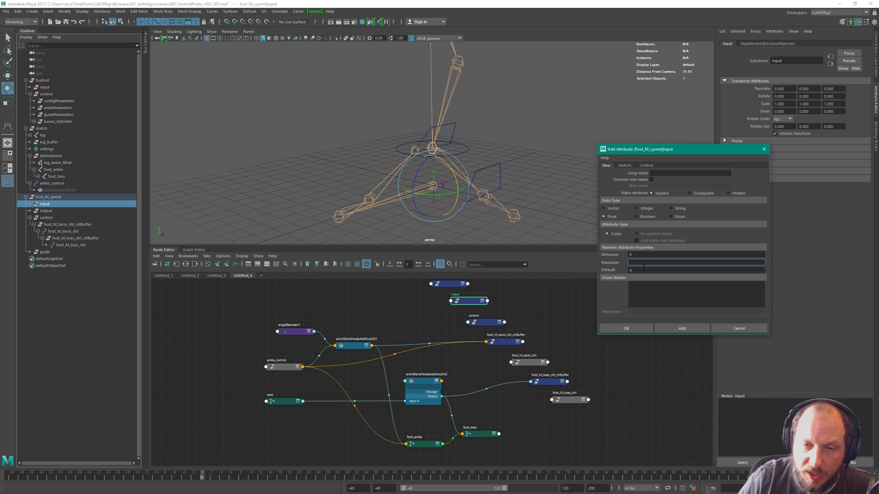
{"action": "key", "text": "Tab"}
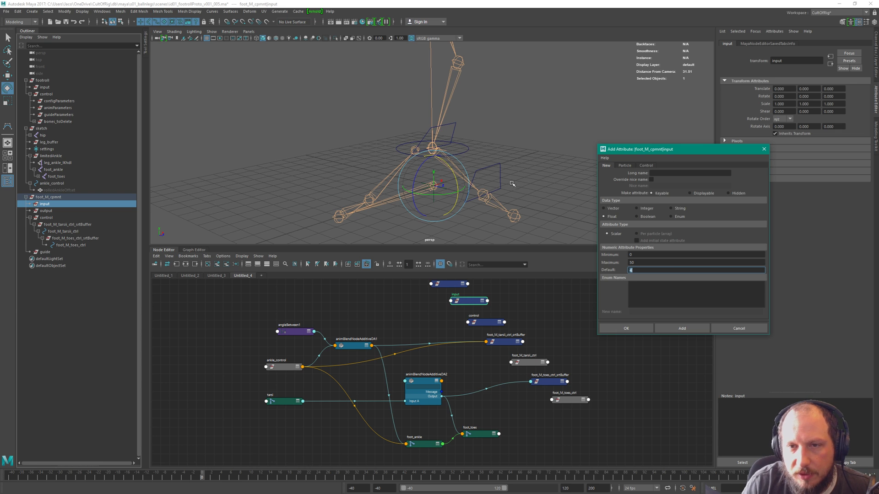
{"action": "left_click", "coordinate": [664, 174]}
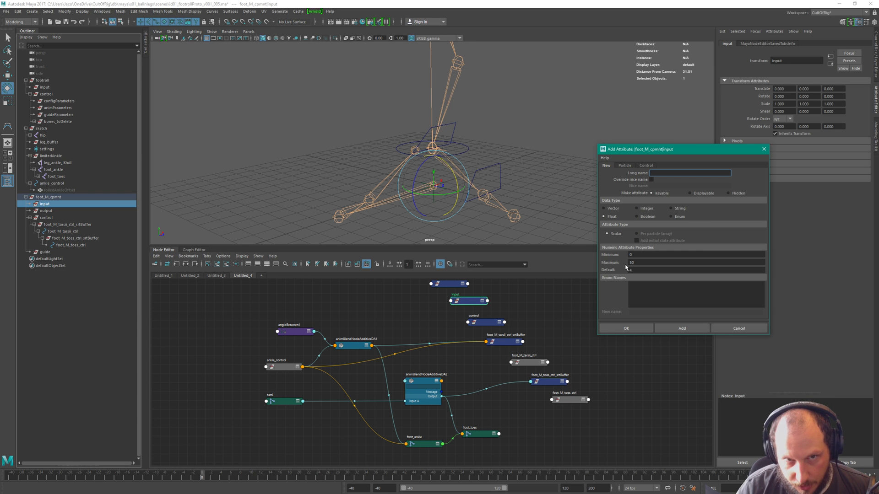
{"action": "type", "text": "tarsiLength"}
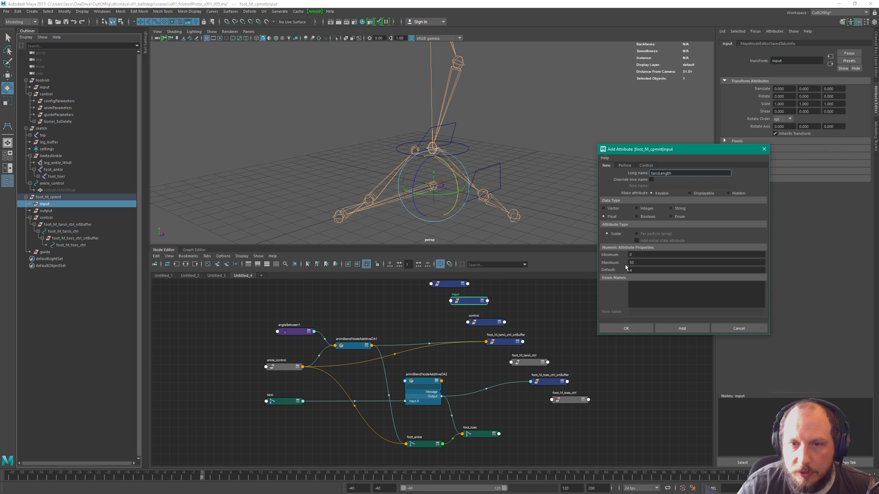
{"action": "left_click", "coordinate": [677, 327]}
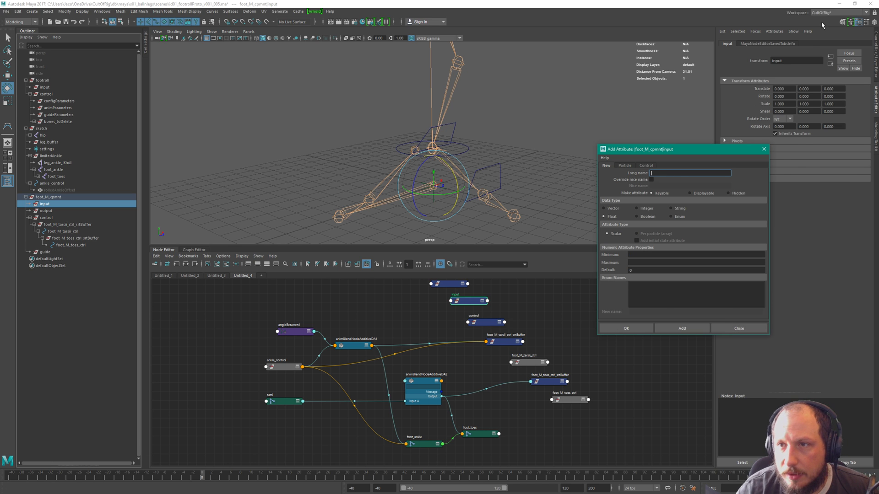
{"action": "left_click", "coordinate": [875, 64]}
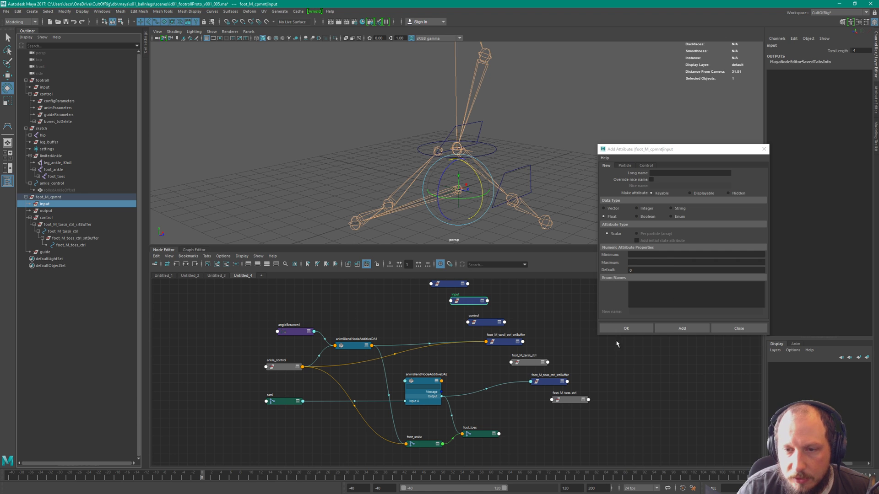
{"action": "left_click", "coordinate": [729, 329]}
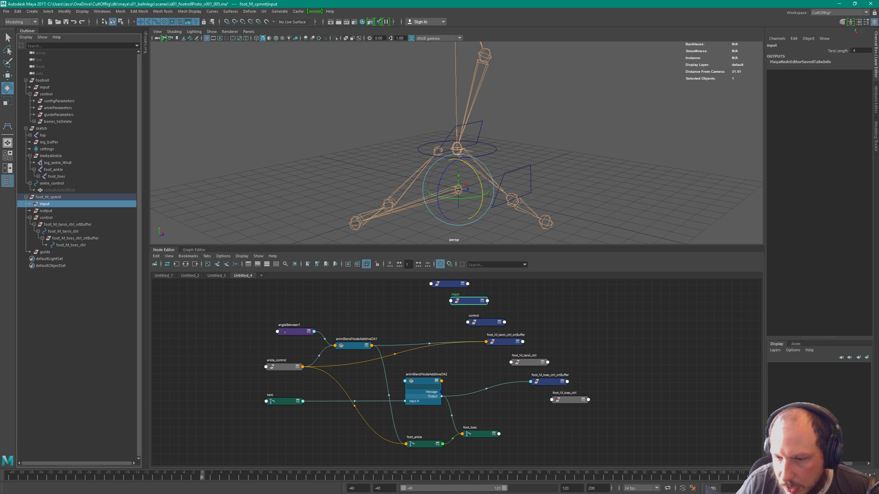
Switch to the Charcoal Editor, show the MEL script with the addAttr commands, and move the window over the outliner side.
{"action": "key", "text": "alt+Tab"}
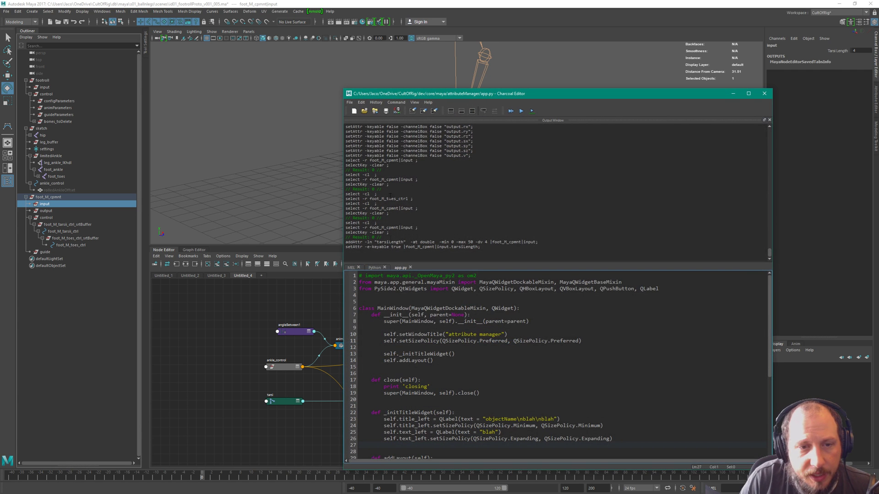
{"action": "left_click_drag", "start_coordinate": [351, 274], "coordinate": [352, 271]}
{"action": "left_click_drag", "start_coordinate": [507, 351], "coordinate": [620, 365], "text": "alt"}
{"action": "left_click", "coordinate": [541, 252]}
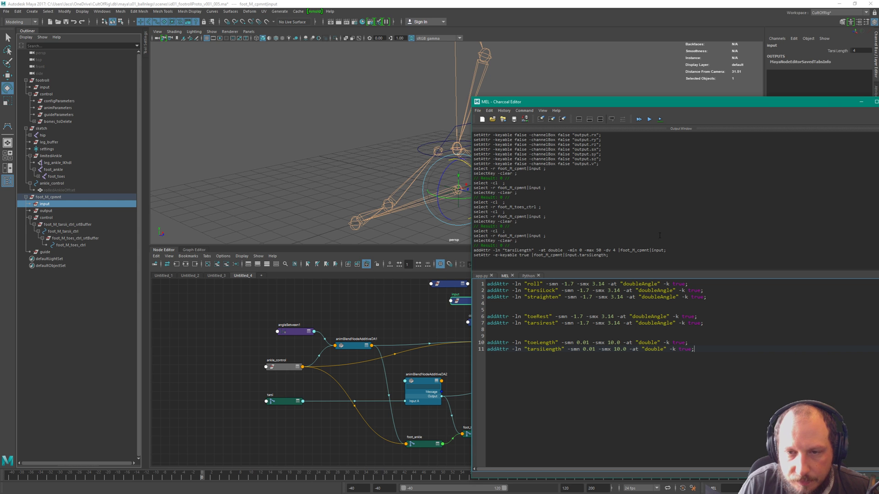
{"action": "left_click_drag", "start_coordinate": [681, 252], "coordinate": [634, 252], "text": "alt"}
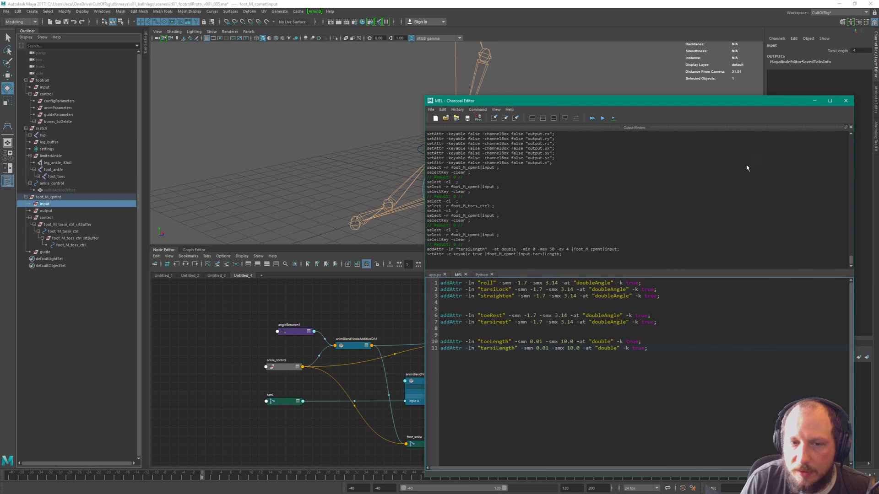
{"action": "right_click_drag", "start_coordinate": [748, 167], "coordinate": [606, 239], "text": "alt"}
{"action": "left_click_drag", "start_coordinate": [659, 406], "coordinate": [326, 261], "text": "alt"}
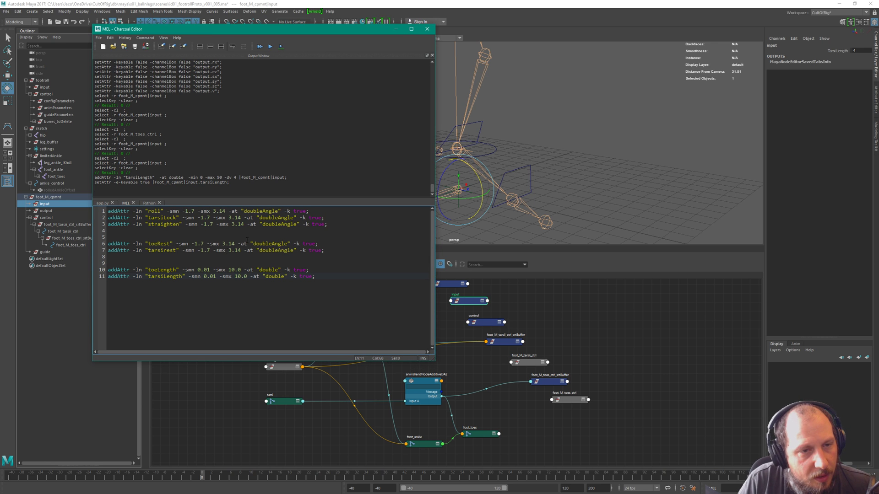
Rename the attribute in the script's first addAttr line from roll to startMtx.
{"action": "double_click", "coordinate": [260, 211]}
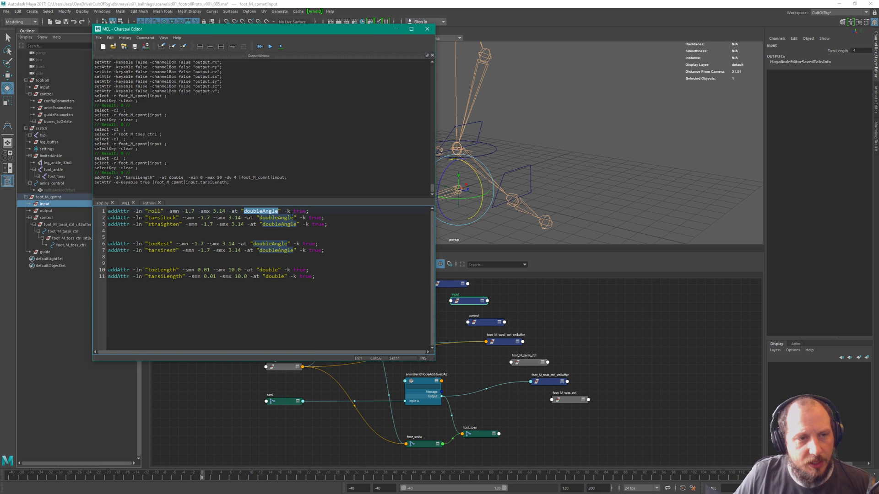
{"action": "left_click", "coordinate": [166, 211]}
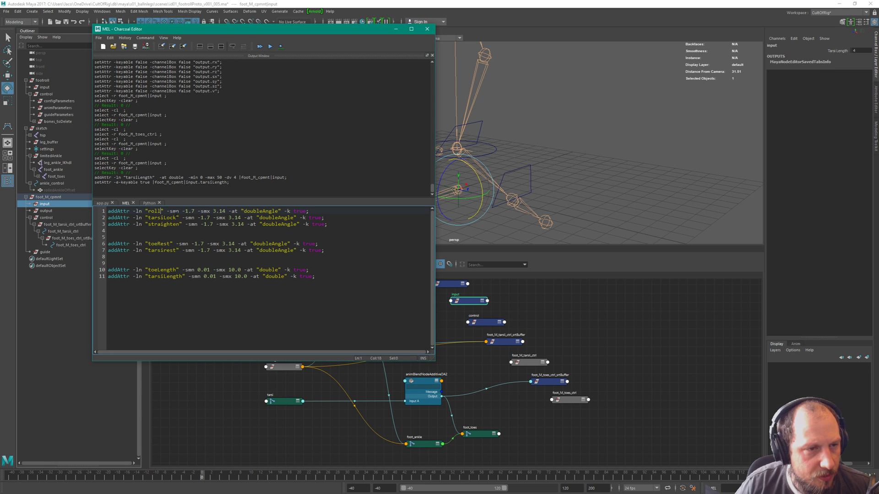
{"action": "key", "text": "shift+Right"}
{"action": "key", "text": "shift+Right"}
{"action": "key", "text": "shift+Right"}
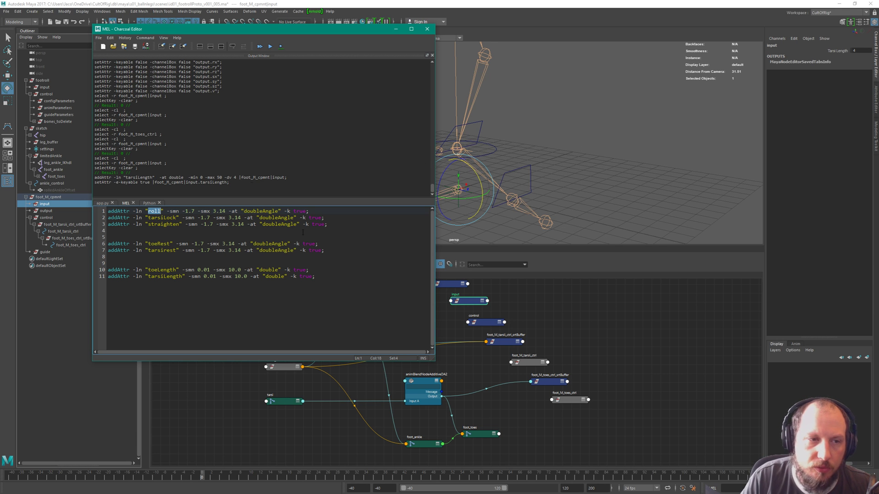
{"action": "type", "text": "start"}
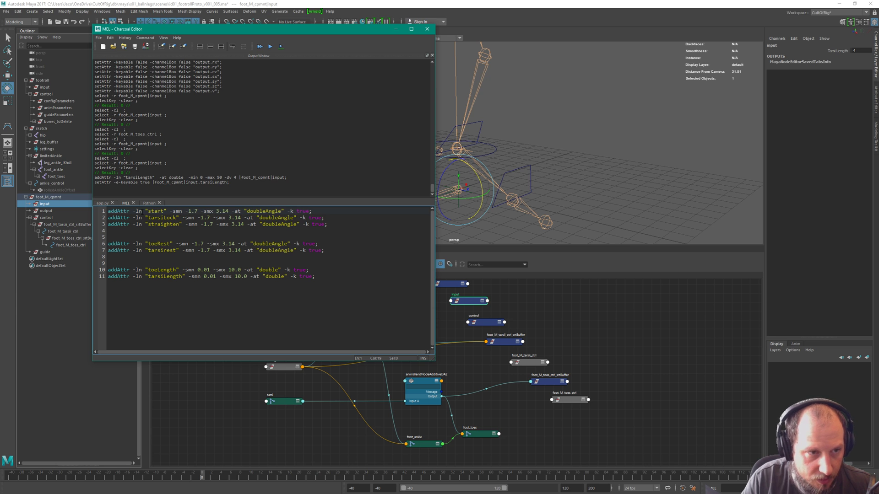
{"action": "type", "text": "Mtx"}
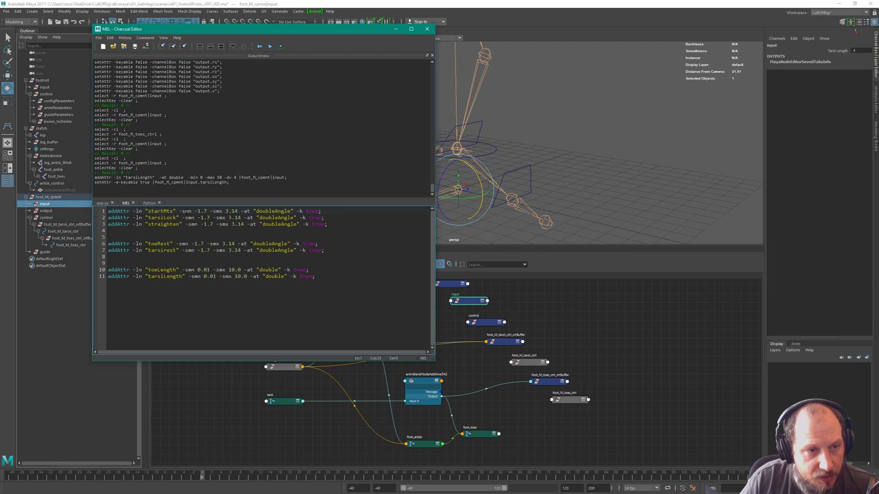
Remove the -smn and -smx range flags with their values from the startMtx addAttr line.
{"action": "key", "text": "shift+Right"}
{"action": "key", "text": "shift+Right"}
{"action": "key", "text": "shift+Right"}
{"action": "key", "text": "shift+Right"}
{"action": "key", "text": "shift+Right"}
{"action": "key", "text": "shift+Right"}
{"action": "key", "text": "shift+Right"}
{"action": "key", "text": "shift+Right"}
{"action": "key", "text": "shift+Right"}
{"action": "key", "text": "shift+Right"}
{"action": "key", "text": "shift+Right"}
{"action": "key", "text": "shift+Right"}
{"action": "key", "text": "shift+Right"}
{"action": "key", "text": "shift+Right"}
{"action": "key", "text": "shift+Right"}
{"action": "key", "text": "shift+Right"}
{"action": "key", "text": "shift+Right"}
{"action": "key", "text": "shift+Right"}
{"action": "key", "text": "shift+Right"}
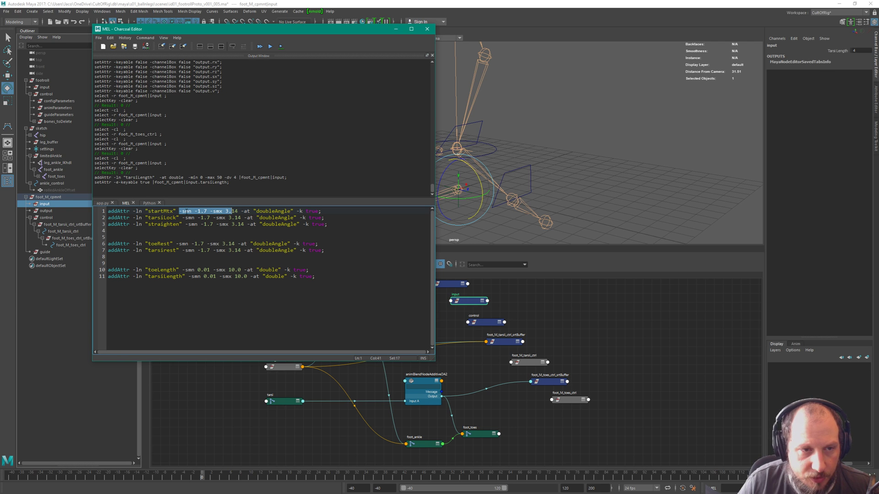
{"action": "key", "text": "Delete"}
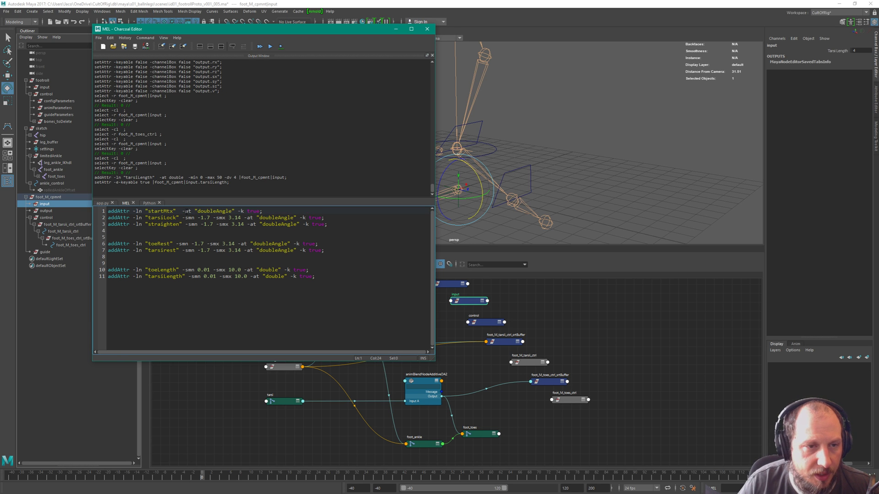
Rewrite the startMtx addAttr line with attribute type "floatMatrix" and no keyable flag, and try executing it.
{"action": "key", "text": "Delete"}
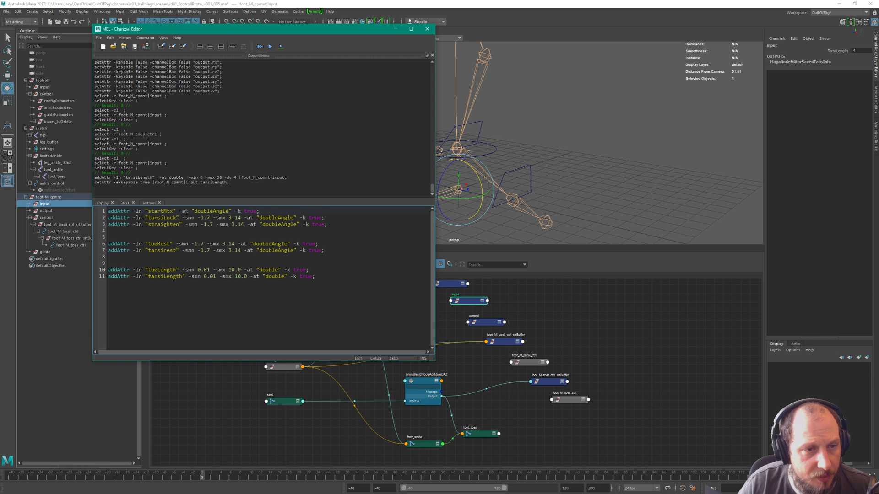
{"action": "key", "text": "shift+Right"}
{"action": "key", "text": "shift+Right"}
{"action": "key", "text": "shift+Right"}
{"action": "key", "text": "shift+Right"}
{"action": "key", "text": "shift+Right"}
{"action": "key", "text": "shift+Right"}
{"action": "key", "text": "shift+Right"}
{"action": "key", "text": "shift+Right"}
{"action": "key", "text": "shift+Right"}
{"action": "key", "text": "shift+Right"}
{"action": "key", "text": "shift+Right"}
{"action": "type", "text": "fl"}
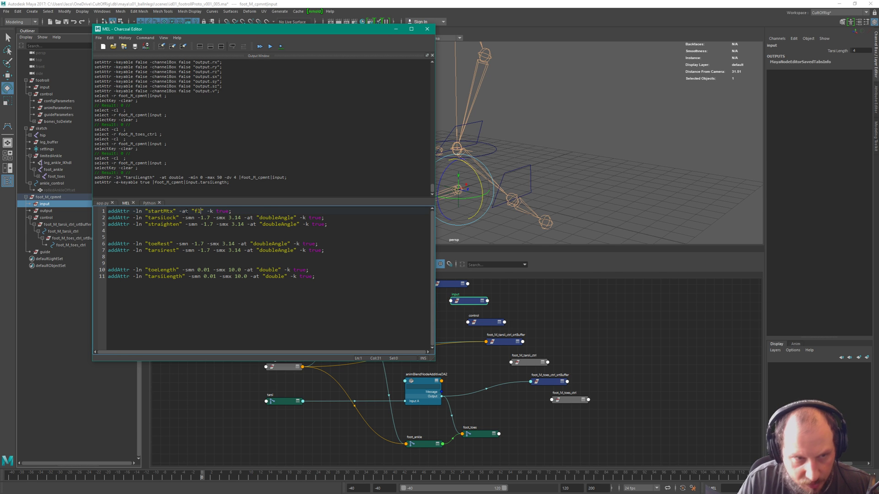
{"action": "key", "text": "BackSpace"}
{"action": "key", "text": "BackSpace"}
{"action": "type", "text": "floatMatrix"}
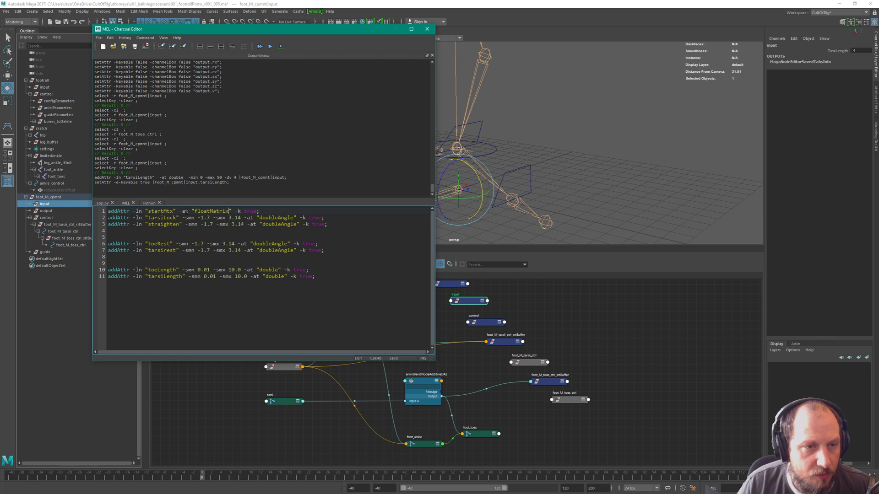
{"action": "key", "text": "BackSpace"}
{"action": "key", "text": "BackSpace"}
{"action": "key", "text": "BackSpace"}
{"action": "key", "text": "BackSpace"}
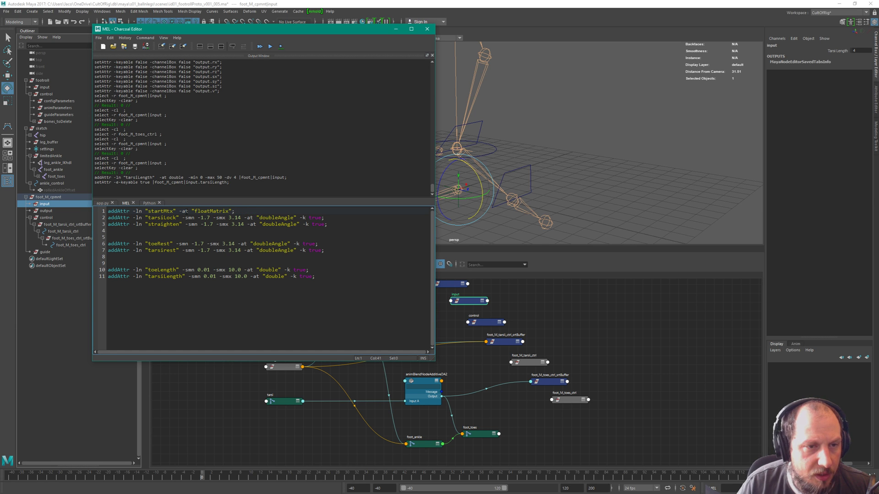
{"action": "key", "text": "shift+Home"}
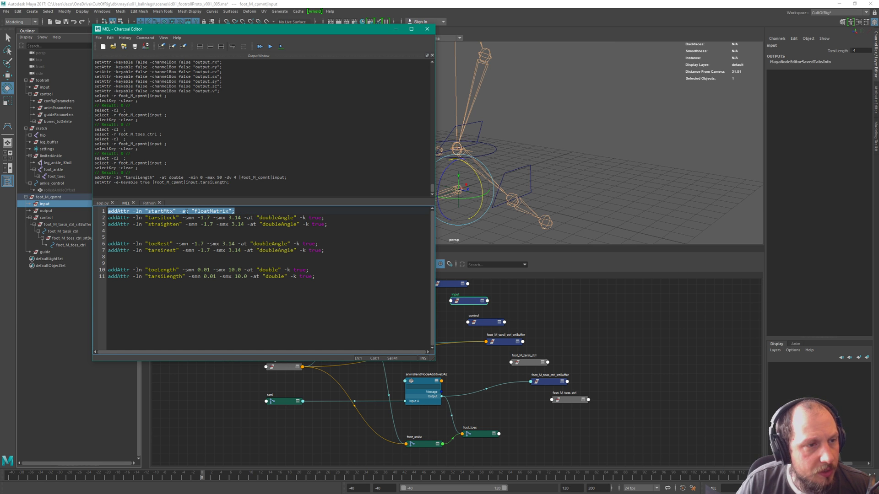
{"action": "key", "text": "ctrl+Return"}
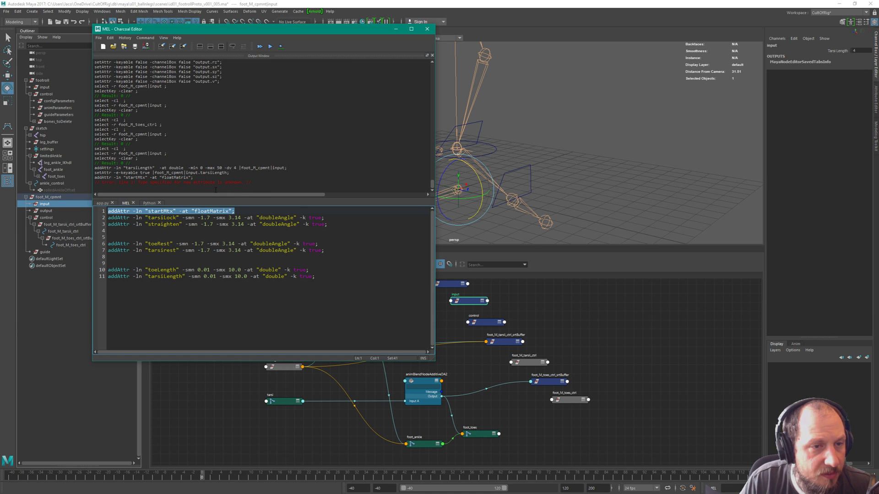
Change the startMtx attribute type to "matrix", execute the line on the selected input node, and minimize the script editor.
{"action": "left_click", "coordinate": [210, 211]}
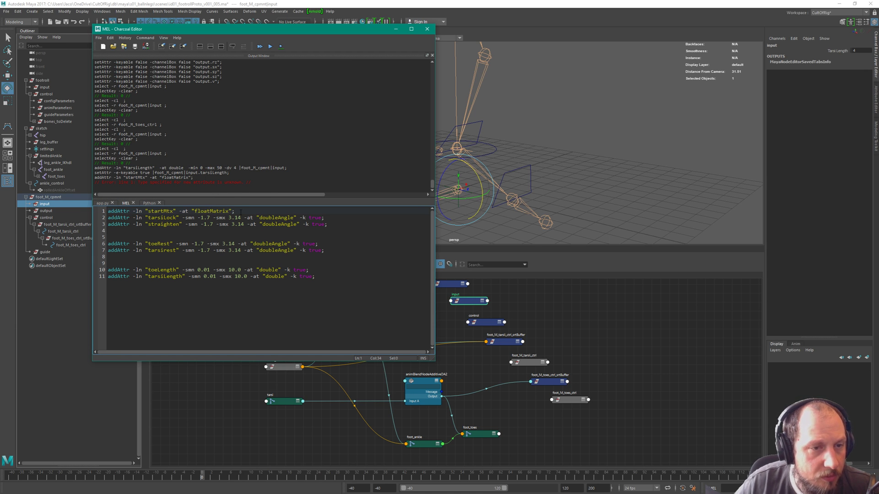
{"action": "key", "text": "shift+Left"}
{"action": "key", "text": "shift+Left"}
{"action": "key", "text": "shift+Left"}
{"action": "key", "text": "shift+Left"}
{"action": "key", "text": "shift+Left"}
{"action": "key", "text": "shift+Left"}
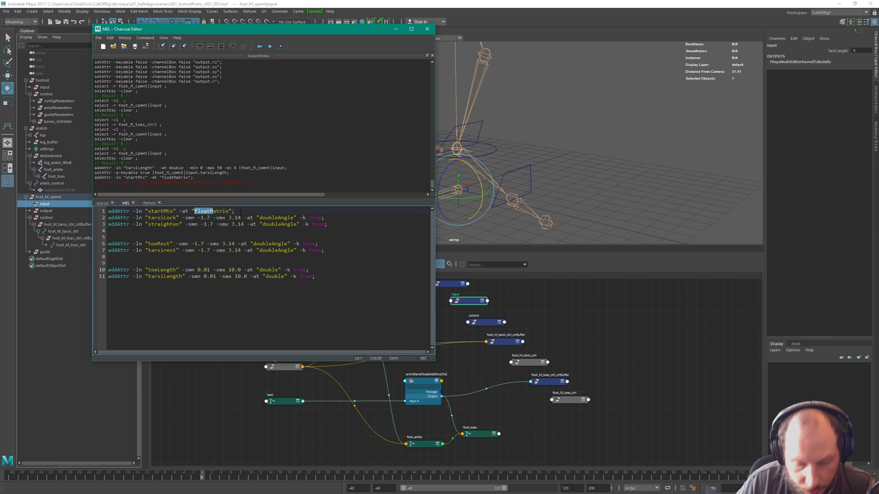
{"action": "type", "text": "m"}
{"action": "key", "text": "ctrl+Return"}
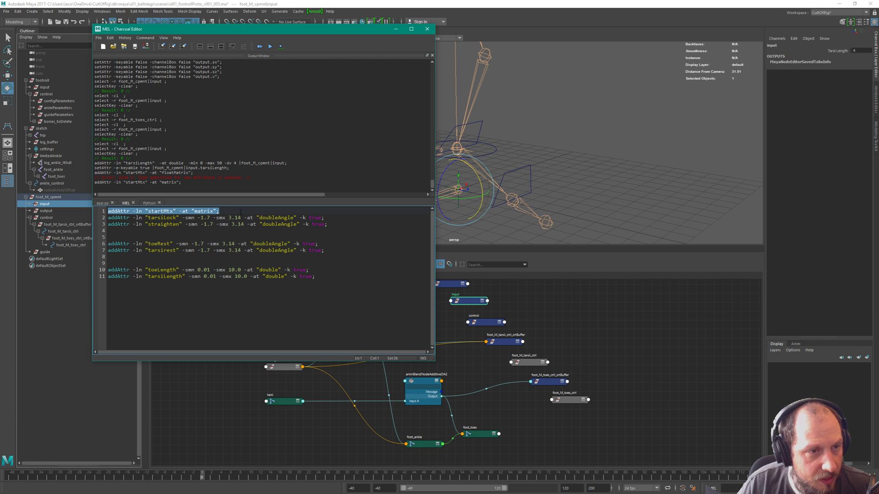
{"action": "left_click", "coordinate": [396, 29]}
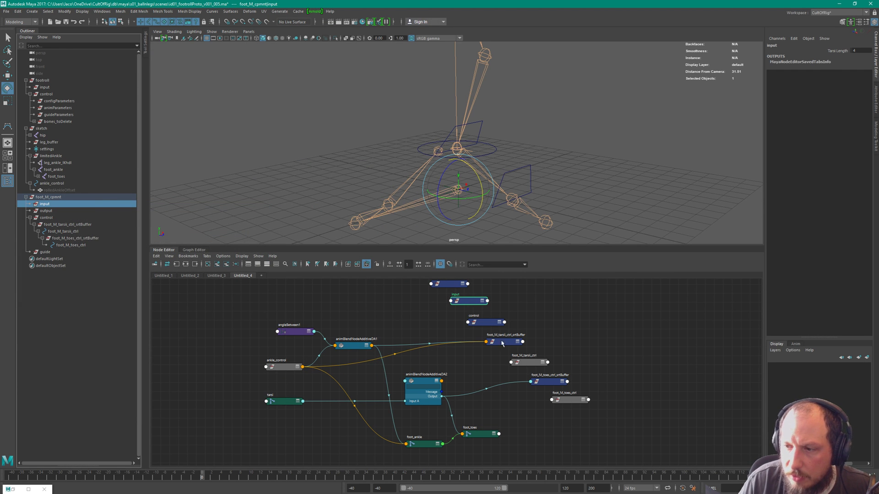
Show all attributes of the input node in the node graph and move it clear of the control nodes.
{"action": "scroll", "coordinate": [504, 310], "scroll_direction": "up", "scroll_amount": 2}
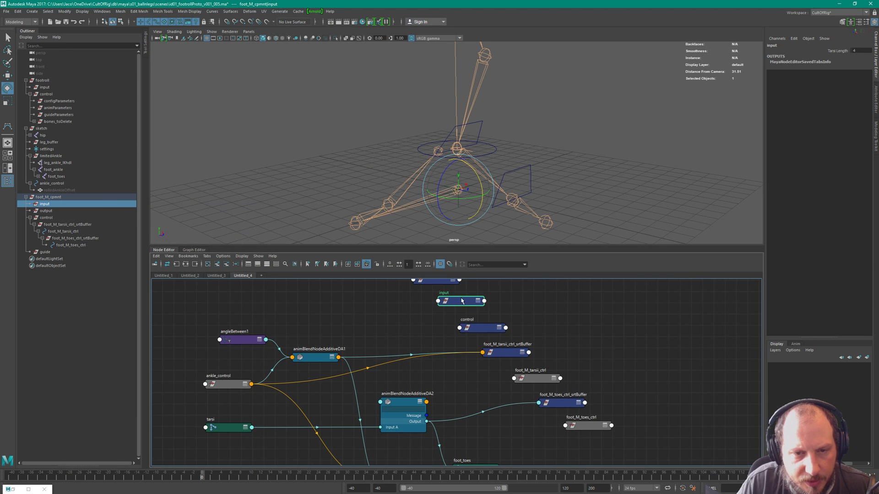
{"action": "key", "text": "3"}
{"action": "left_click_drag", "start_coordinate": [460, 302], "coordinate": [421, 302]}
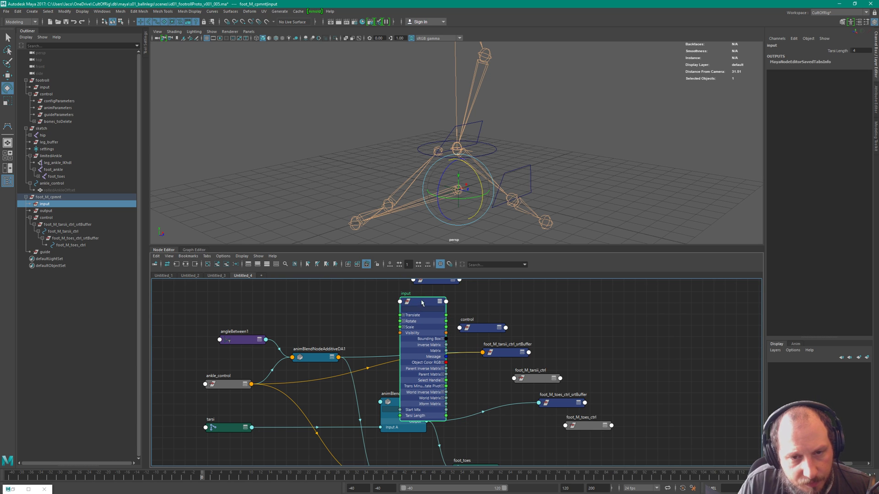
{"action": "left_click_drag", "start_coordinate": [421, 302], "coordinate": [457, 297]}
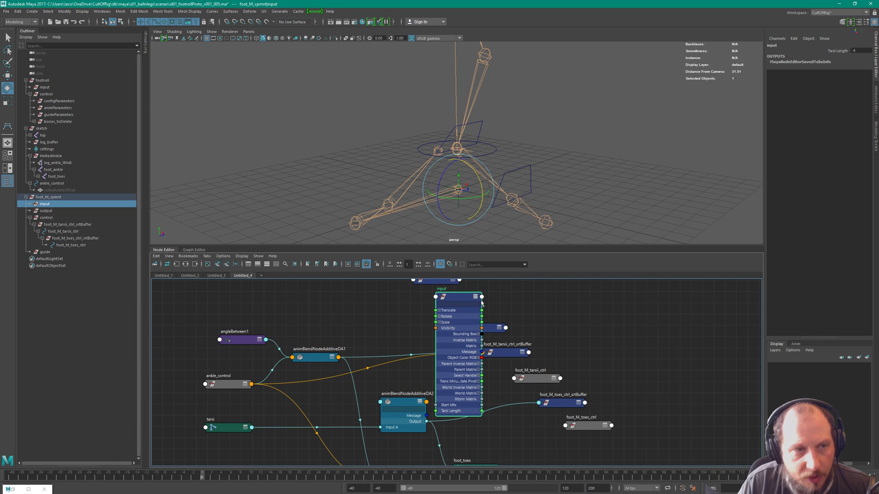
{"action": "left_click", "coordinate": [38, 176]}
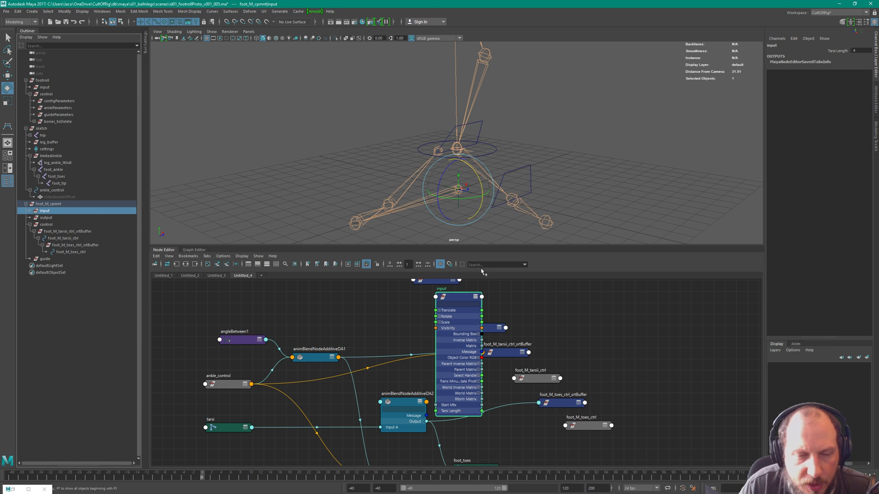
{"action": "scroll", "coordinate": [511, 320], "scroll_direction": "up", "scroll_amount": 4}
{"action": "left_click_drag", "start_coordinate": [420, 337], "coordinate": [330, 212]}
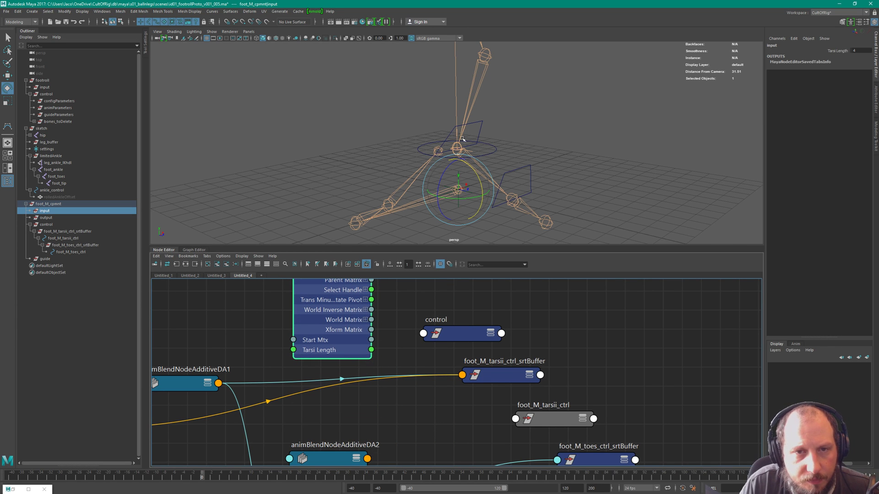
Select rolledAnkleOffset beneath ankle_control in the scene hierarchy.
{"action": "left_click", "coordinate": [496, 150]}
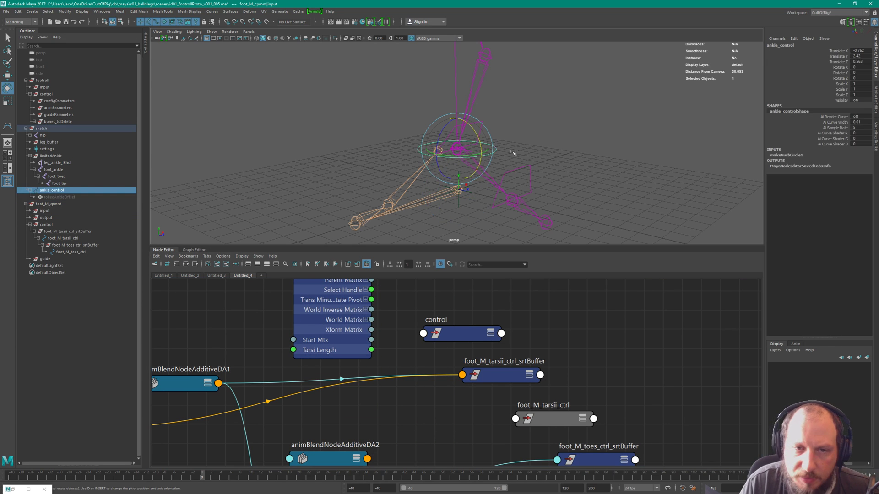
{"action": "left_click", "coordinate": [31, 186]}
{"action": "left_click", "coordinate": [30, 190]}
{"action": "left_click", "coordinate": [47, 191]}
{"action": "left_click", "coordinate": [31, 190]}
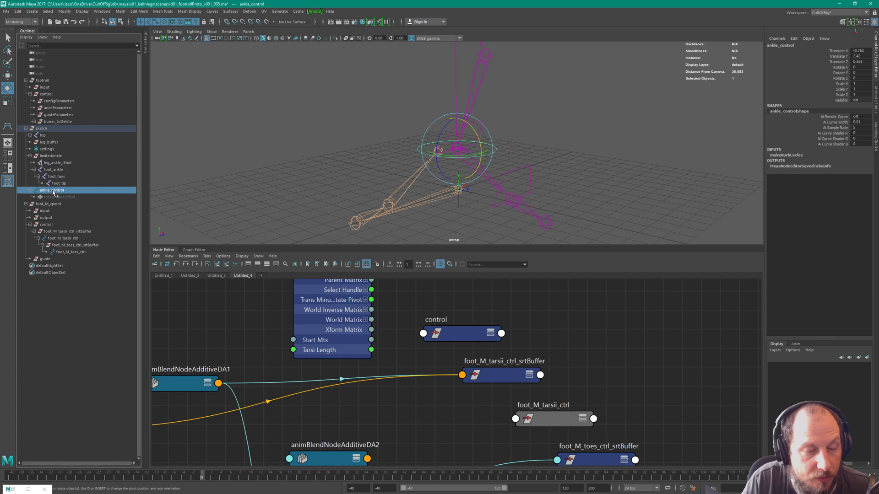
{"action": "left_click", "coordinate": [53, 198]}
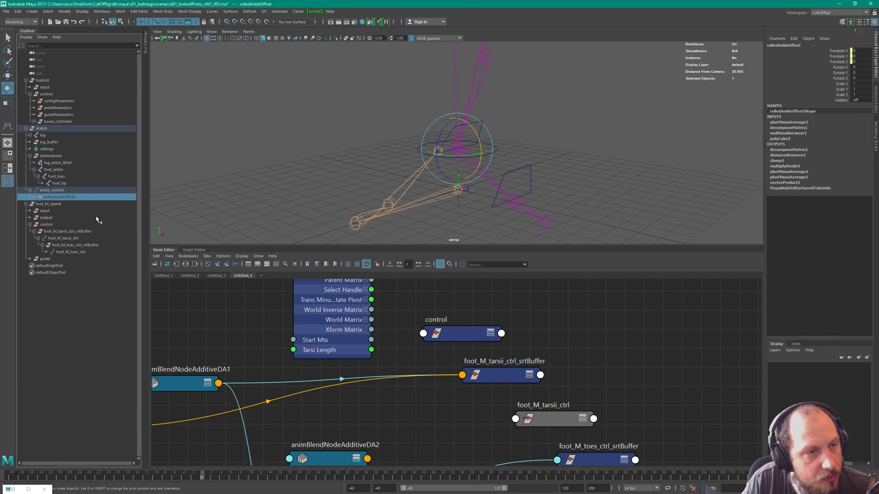
Scrub the animation forward to preview the foot roll, and rotate ankle_control about 56 degrees in X as a test.
{"action": "left_click_drag", "start_coordinate": [464, 162], "coordinate": [404, 153], "text": "alt"}
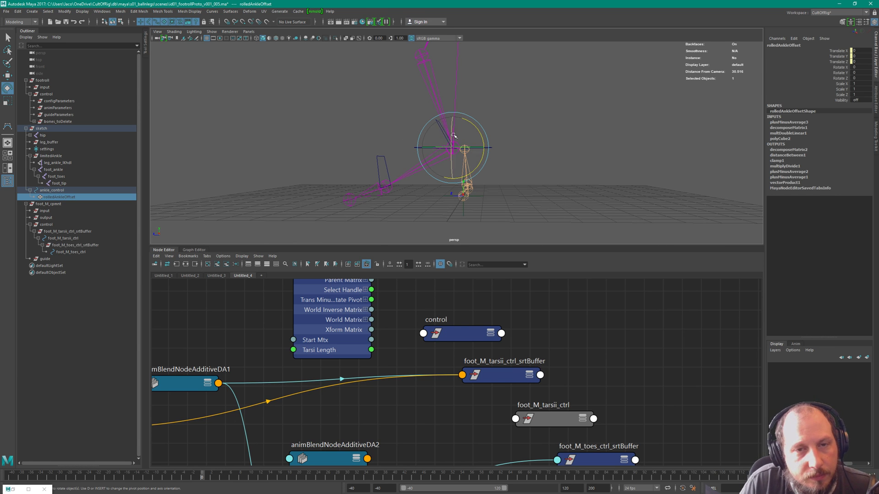
{"action": "mouse_move", "coordinate": [206, 477]}
{"action": "left_mouse_down"}
{"action": "mouse_move", "coordinate": [369, 489]}
{"action": "mouse_move", "coordinate": [201, 478]}
{"action": "left_mouse_up"}
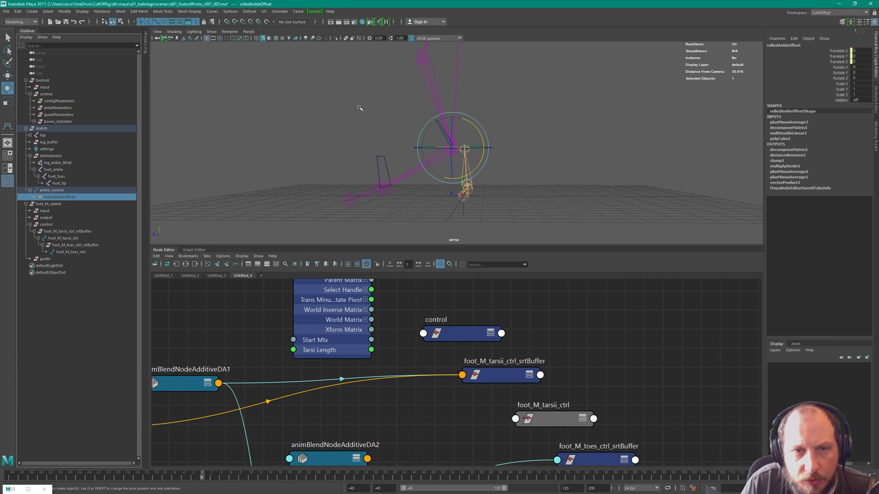
{"action": "left_click_drag", "start_coordinate": [203, 477], "coordinate": [376, 478]}
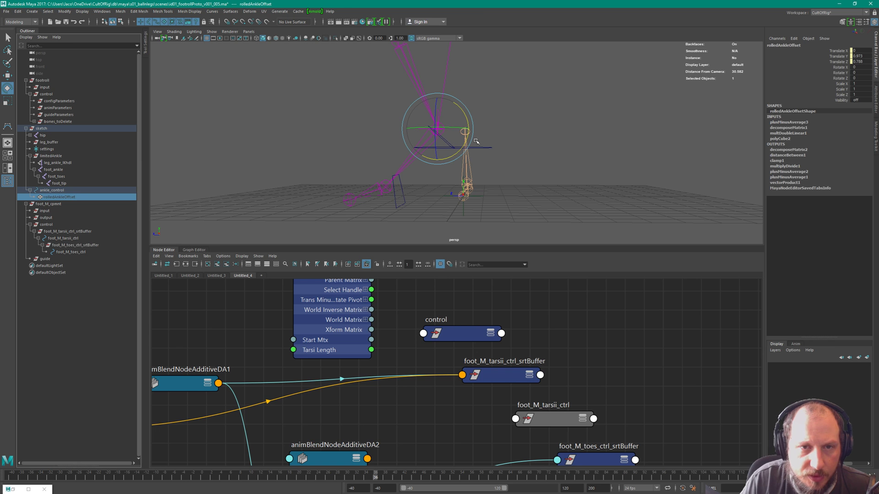
{"action": "left_click", "coordinate": [491, 147]}
{"action": "left_click_drag", "start_coordinate": [477, 136], "coordinate": [455, 122]}
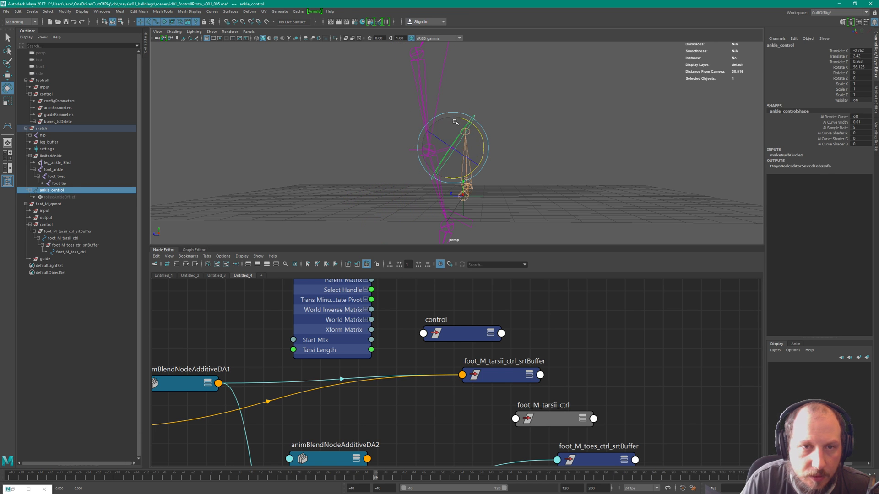
Undo the test rotation of ankle_control and the preceding time change.
{"action": "left_click", "coordinate": [57, 197]}
{"action": "key", "text": "ctrl+z"}
{"action": "key", "text": "ctrl+z"}
{"action": "key", "text": "ctrl+z"}
{"action": "key", "text": "ctrl+z"}
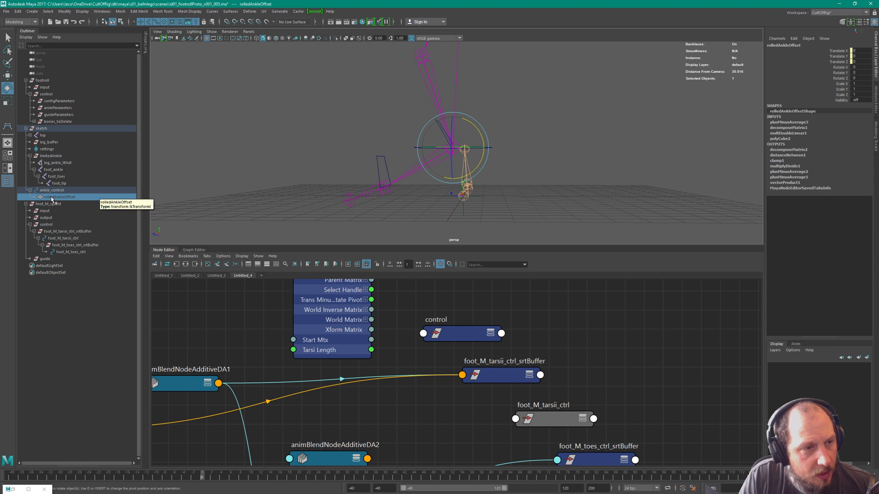
Add rolledAnkleOffset to the node graph and connect its World Matrix[0] to the input node's Start Mtx.
{"action": "middle_click_drag", "start_coordinate": [209, 331], "coordinate": [188, 343]}
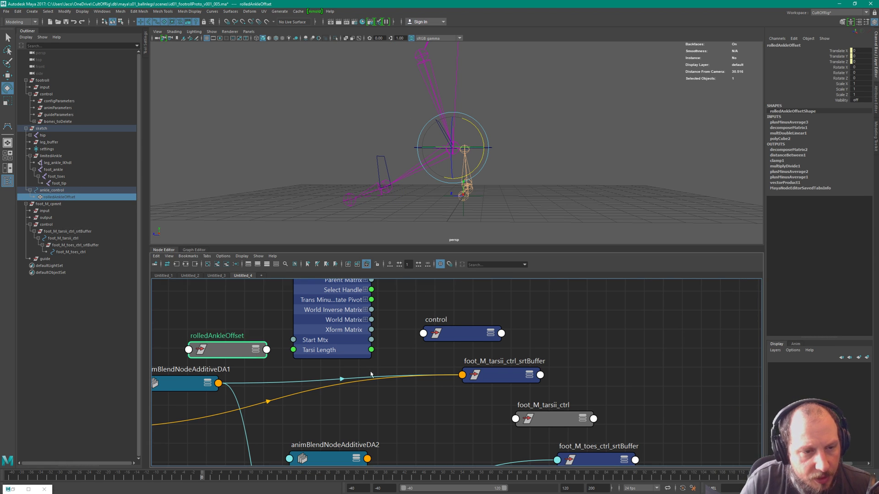
{"action": "scroll", "coordinate": [506, 374], "scroll_direction": "down", "scroll_amount": 5}
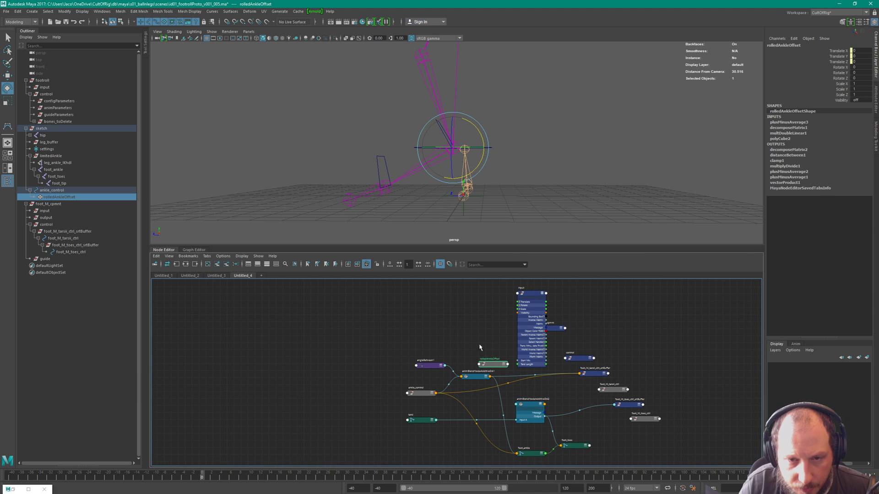
{"action": "scroll", "coordinate": [458, 341], "scroll_direction": "up", "scroll_amount": 3}
{"action": "left_click_drag", "start_coordinate": [489, 366], "coordinate": [305, 305]}
{"action": "key", "text": "3"}
{"action": "left_click", "coordinate": [330, 348]}
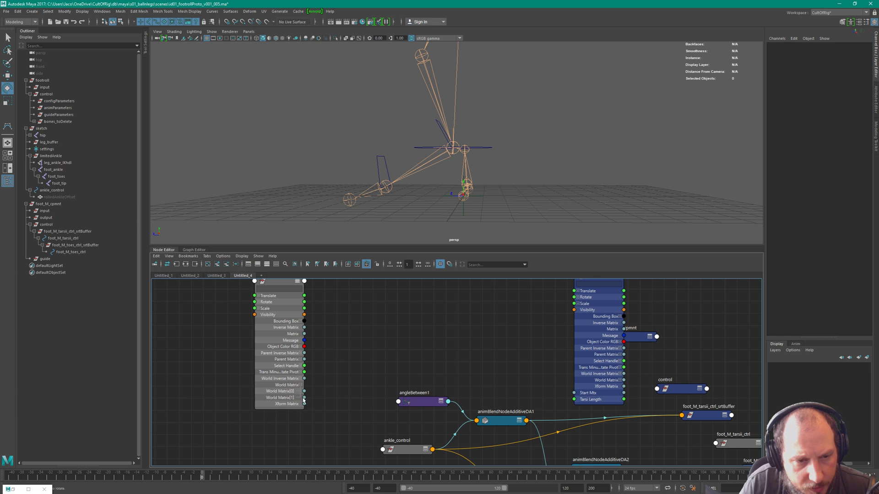
{"action": "left_click_drag", "start_coordinate": [305, 392], "coordinate": [579, 392]}
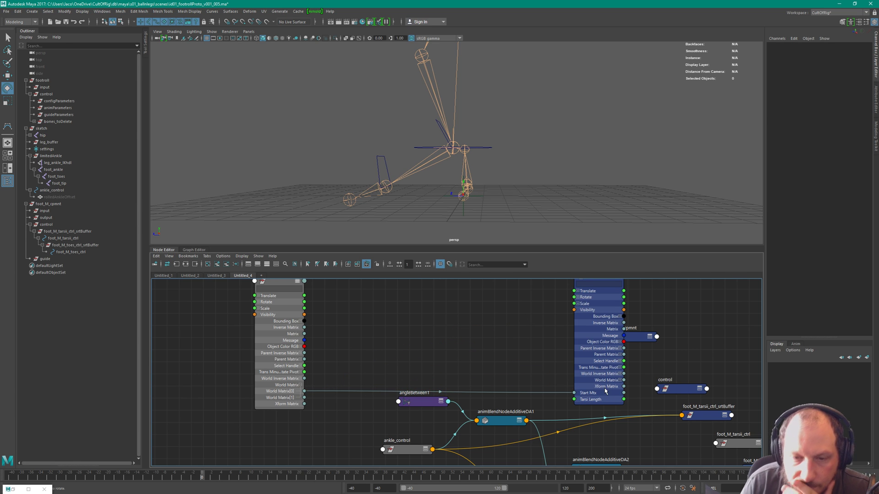
Collapse the rolledAnkleOffset node and reposition it and angleBetween1 to tidy the graph around the new connection.
{"action": "left_click", "coordinate": [281, 312]}
{"action": "key", "text": "1"}
{"action": "left_click_drag", "start_coordinate": [281, 283], "coordinate": [270, 393]}
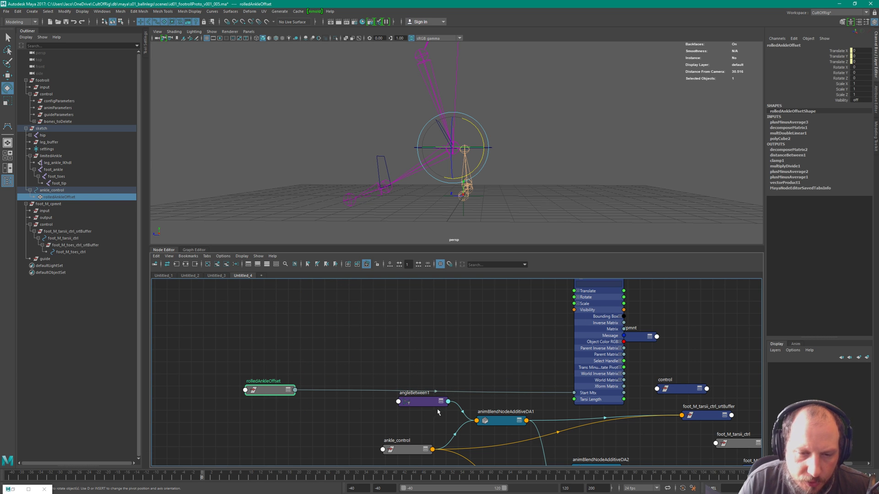
{"action": "left_click_drag", "start_coordinate": [431, 403], "coordinate": [409, 416]}
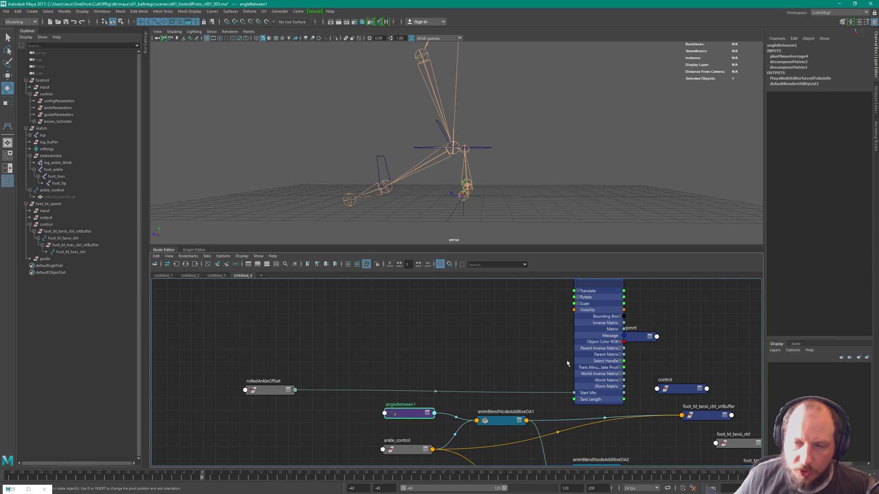
Move the input node away from foot_M_cpmnt to open up space between them in the node graph.
{"action": "middle_click_drag", "start_coordinate": [658, 363], "coordinate": [508, 362]}
{"action": "left_click_drag", "start_coordinate": [445, 343], "coordinate": [373, 343]}
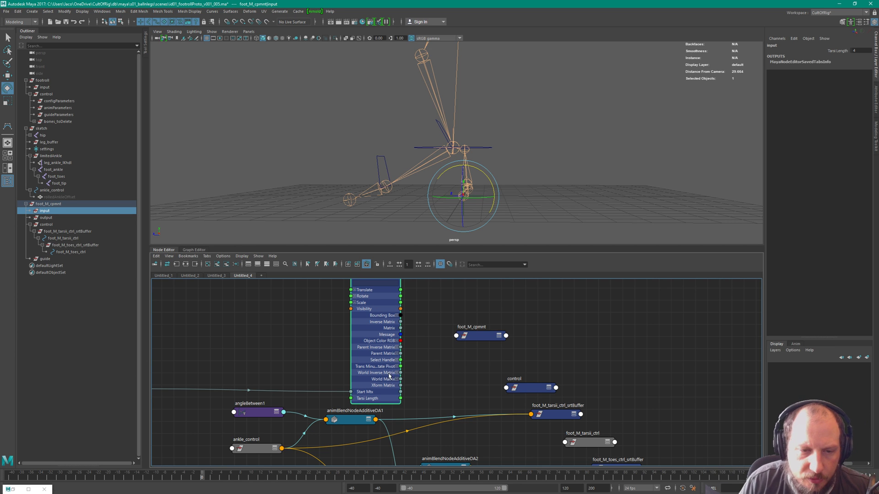
{"action": "left_click_drag", "start_coordinate": [389, 376], "coordinate": [388, 375]}
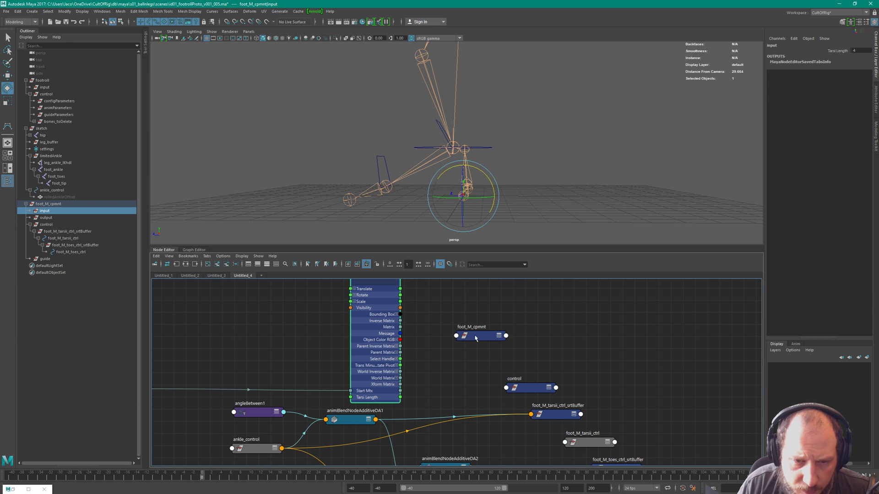
Create a decomposeMatrix node and place it between the input and control nodes.
{"action": "middle_click_drag", "start_coordinate": [593, 405], "coordinate": [564, 370]}
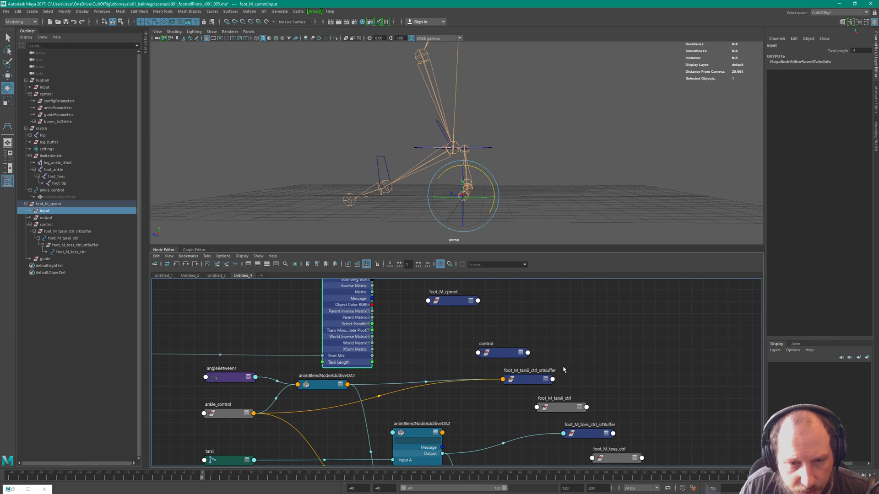
{"action": "left_click_drag", "start_coordinate": [498, 345], "coordinate": [441, 338]}
{"action": "type", "text": "decompose"}
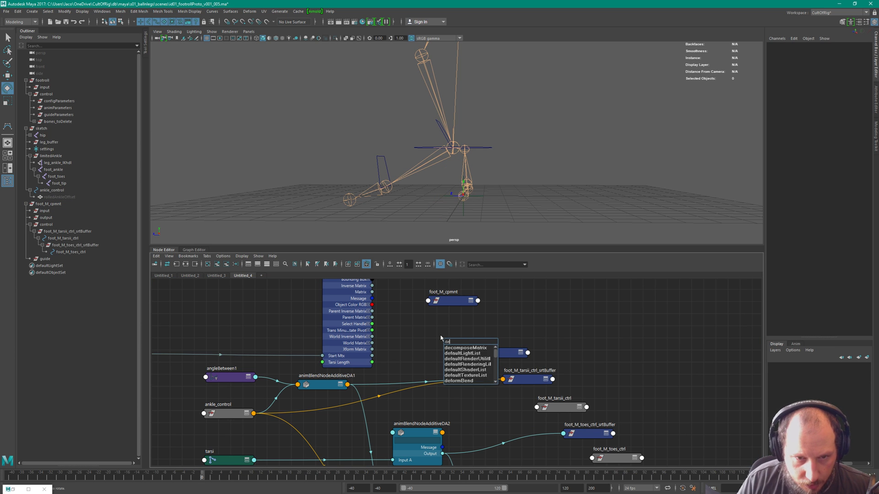
{"action": "key", "text": "Return"}
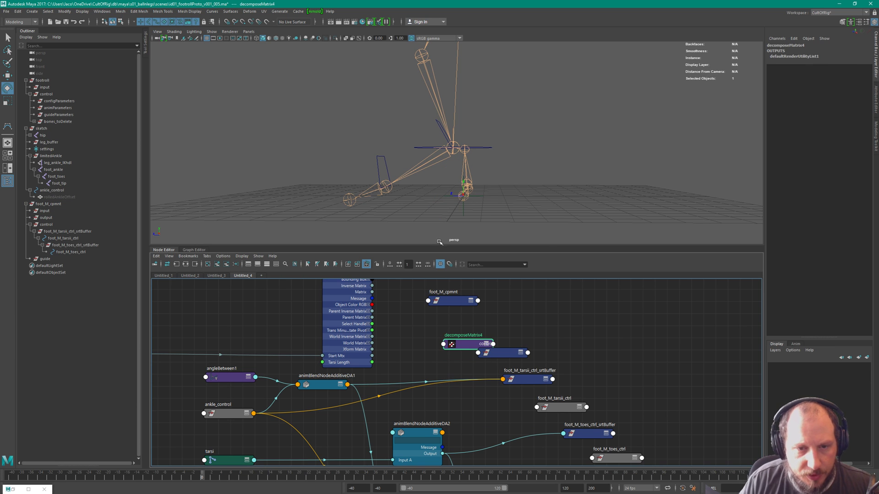
{"action": "left_click_drag", "start_coordinate": [462, 344], "coordinate": [417, 346]}
Place decomposeMatrix4 beside the input node, expand it, and try to connect the input's World Matrix[0] to its inputMatrix.
{"action": "left_click", "coordinate": [369, 344]}
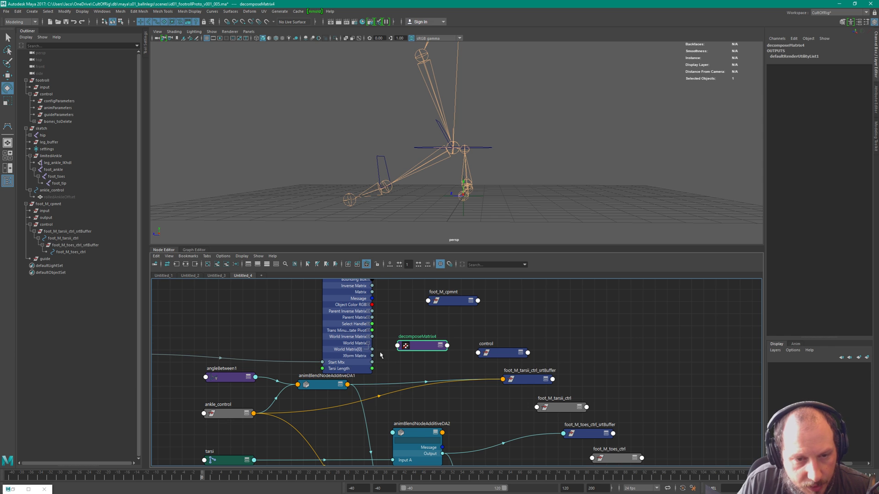
{"action": "key", "text": "3"}
{"action": "left_click_drag", "start_coordinate": [372, 349], "coordinate": [405, 347]}
{"action": "left_click", "coordinate": [417, 351]}
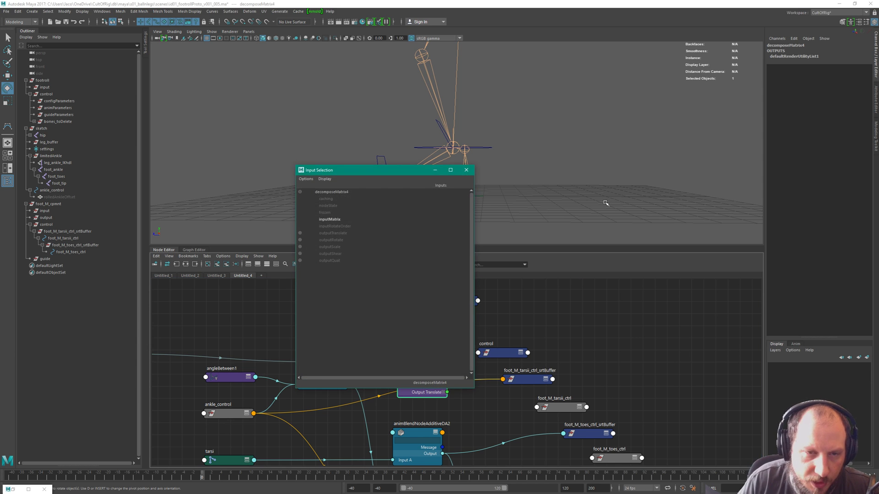
{"action": "left_click", "coordinate": [341, 221]}
{"action": "left_click_drag", "start_coordinate": [424, 352], "coordinate": [426, 331]}
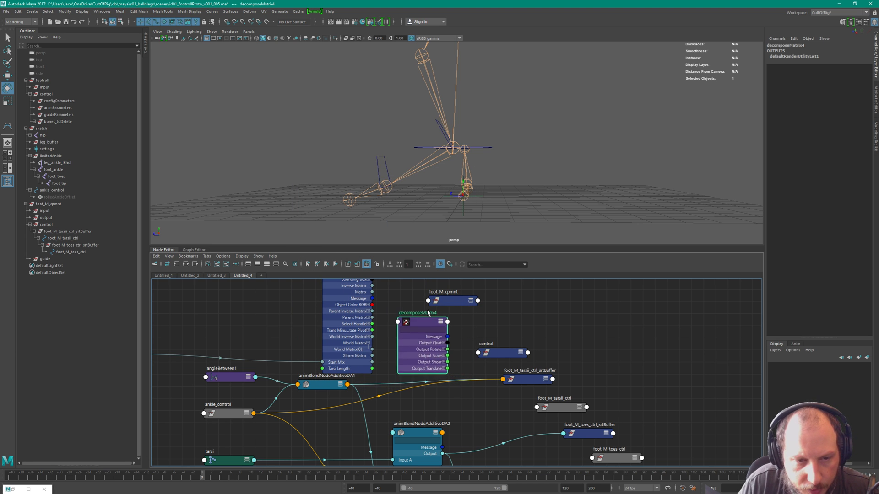
Connect the input node's World Matrix[0] to the Input Matrix of decomposeMatrix4.
{"action": "left_click_drag", "start_coordinate": [372, 349], "coordinate": [413, 327]}
{"action": "left_click", "coordinate": [413, 328]}
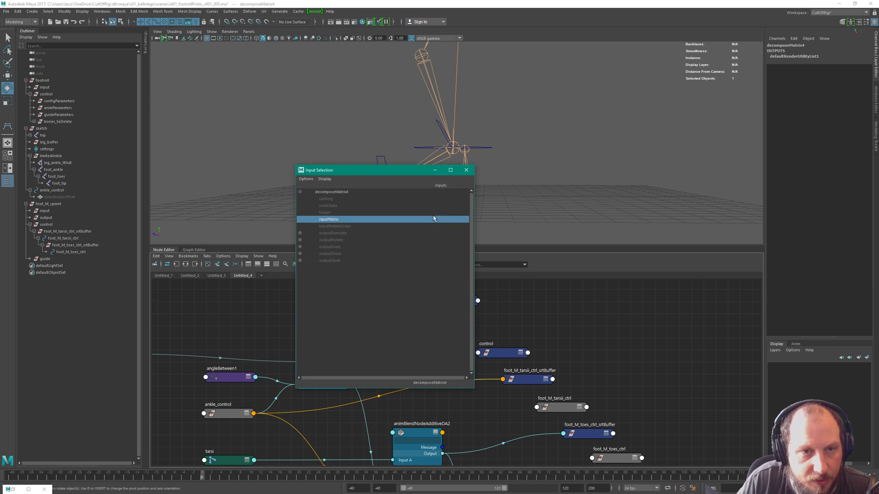
{"action": "left_click", "coordinate": [339, 220]}
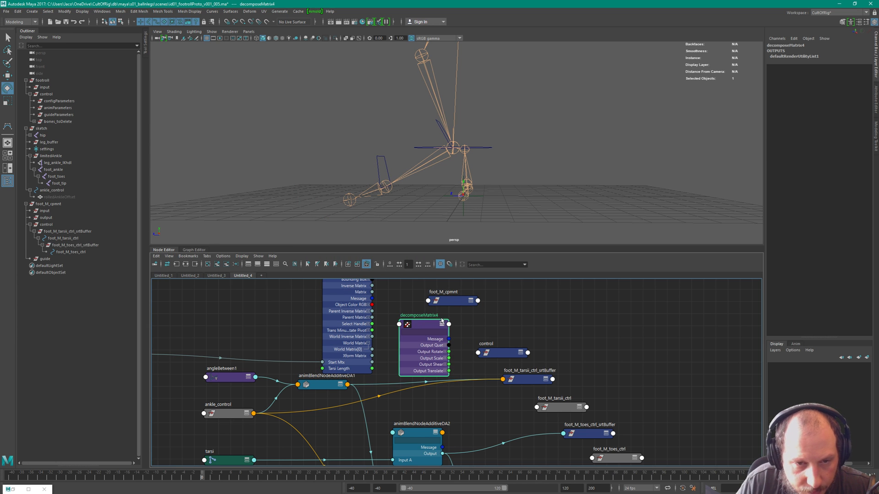
{"action": "key", "text": "2"}
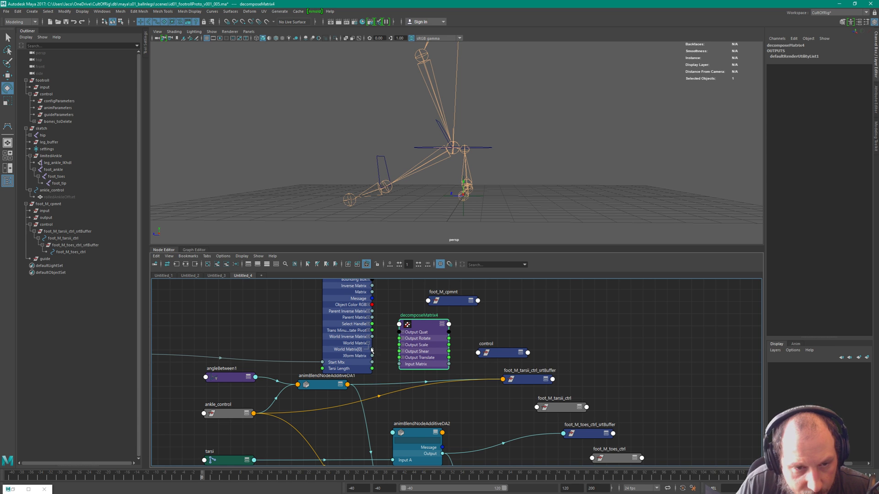
{"action": "left_click_drag", "start_coordinate": [372, 350], "coordinate": [403, 365]}
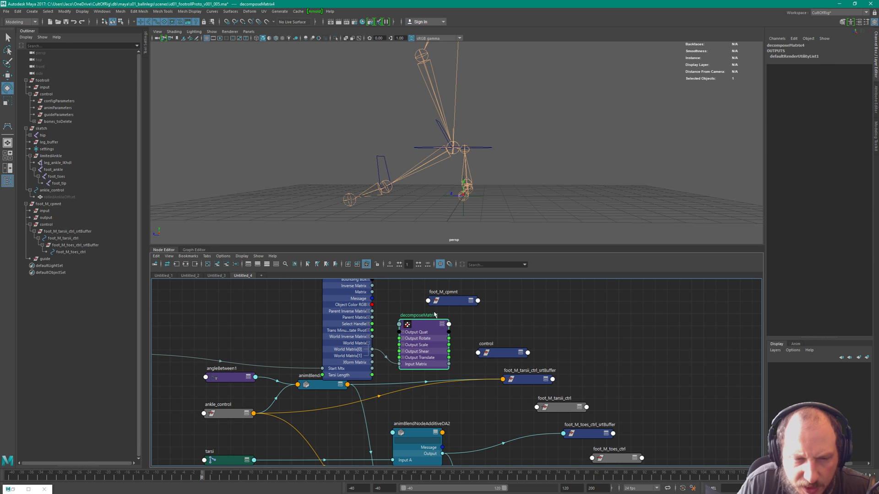
Show the connected attributes of decomposeMatrix4 in full and adjust its spacing between the input and foot_M_cpmnt nodes.
{"action": "left_click", "coordinate": [442, 324]}
{"action": "scroll", "coordinate": [536, 300], "scroll_direction": "down", "scroll_amount": 3}
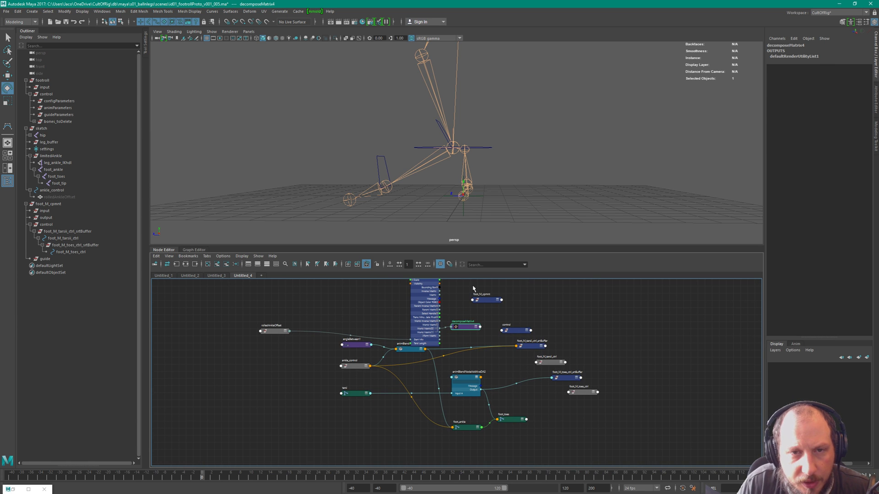
{"action": "key", "text": "3"}
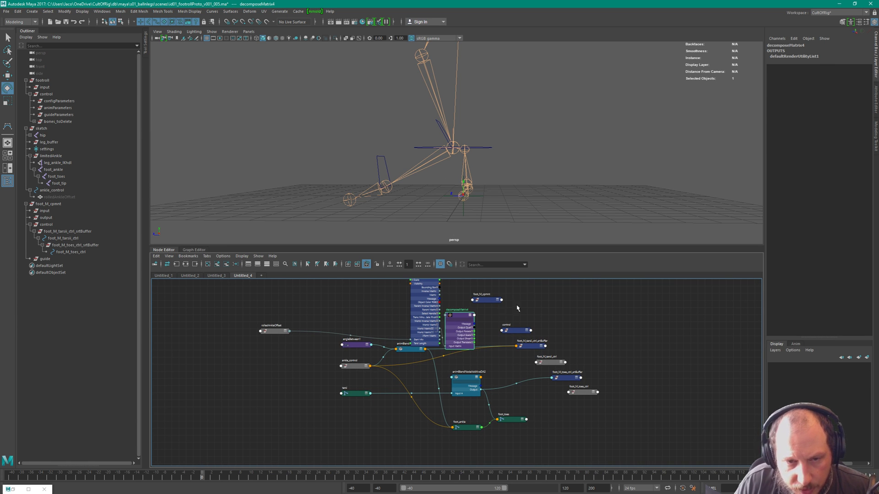
{"action": "scroll", "coordinate": [518, 304], "scroll_direction": "up", "scroll_amount": 3}
{"action": "left_click_drag", "start_coordinate": [404, 343], "coordinate": [435, 304]}
{"action": "scroll", "coordinate": [568, 333], "scroll_direction": "down", "scroll_amount": 3}
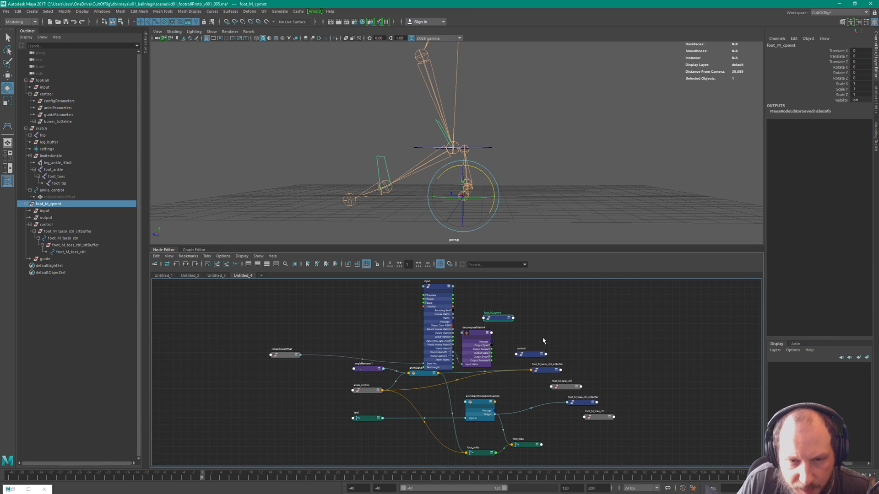
Expand the foot_M_tarsii_ctrl_srtBuffer node to its full attribute list and reposition it below the control node.
{"action": "left_click", "coordinate": [546, 370]}
{"action": "scroll", "coordinate": [556, 357], "scroll_direction": "up", "scroll_amount": 4}
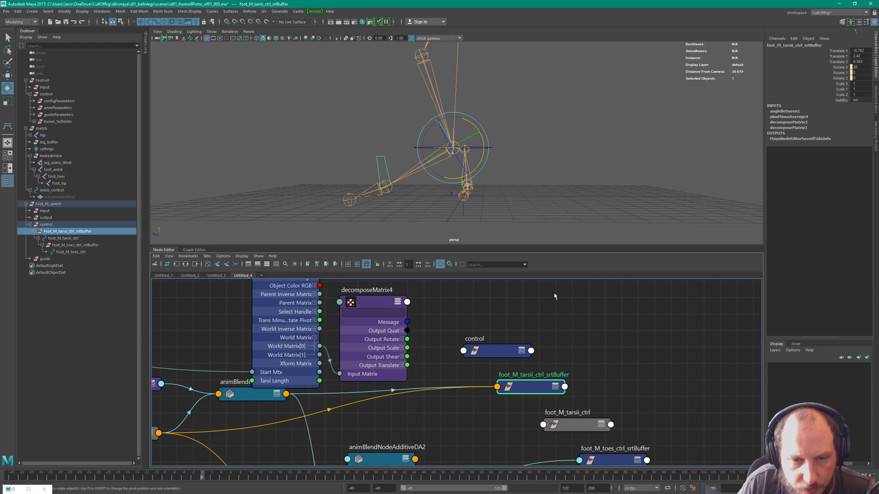
{"action": "left_click", "coordinate": [555, 387]}
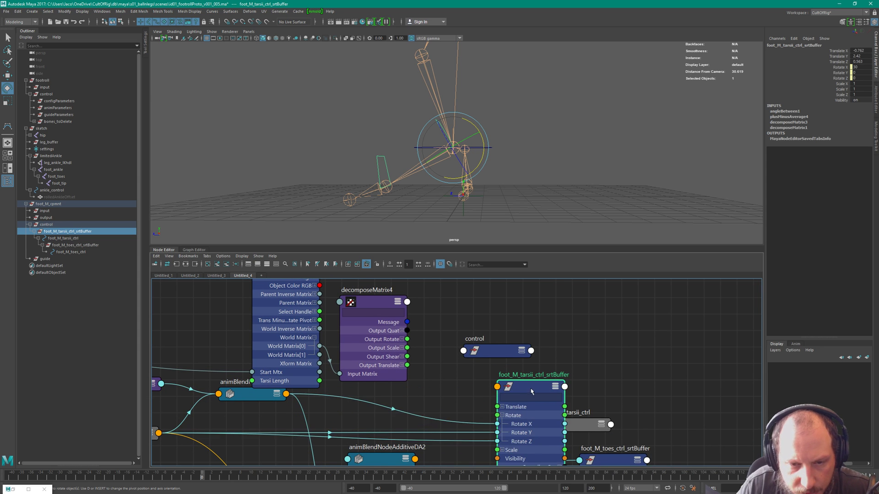
{"action": "left_click_drag", "start_coordinate": [543, 389], "coordinate": [512, 384]}
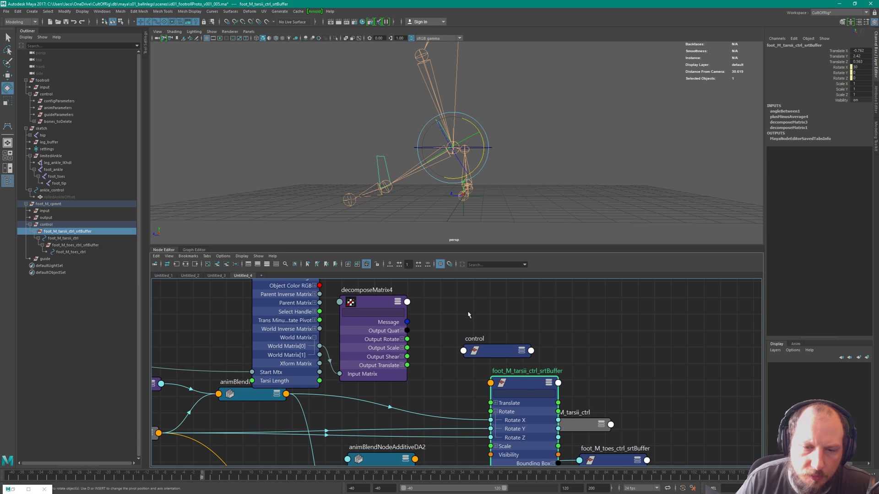
{"action": "middle_click_drag", "start_coordinate": [468, 312], "coordinate": [665, 295], "text": "alt"}
{"action": "right_click_drag", "start_coordinate": [665, 296], "coordinate": [666, 333], "text": "alt"}
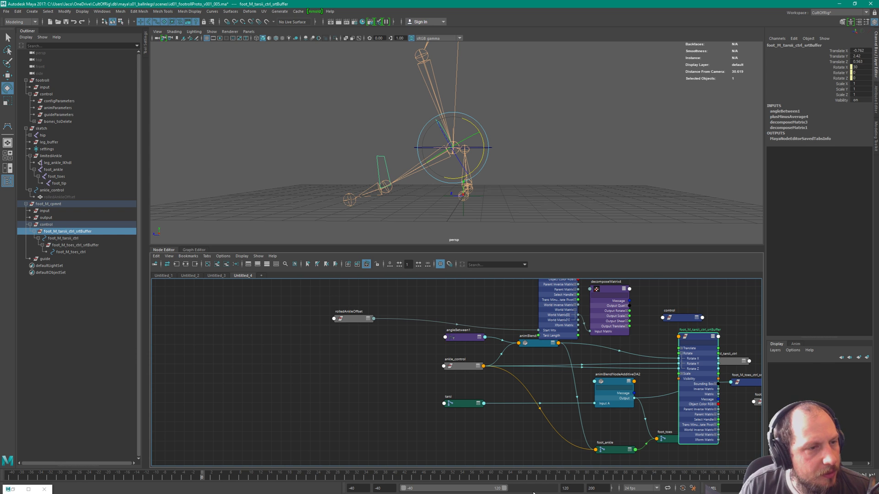
Shift decomposeMatrix4 slightly and move angleBetween1, ankle_control and animBlendNodeAdditiveDA1 together away from the input node.
{"action": "scroll", "coordinate": [626, 316], "scroll_direction": "up", "scroll_amount": 4}
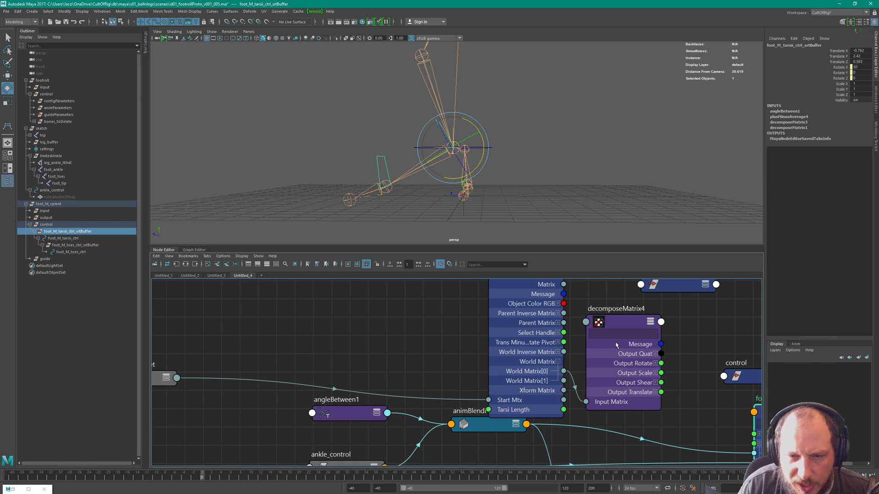
{"action": "left_click", "coordinate": [641, 329]}
{"action": "left_click_drag", "start_coordinate": [641, 329], "coordinate": [654, 329]}
{"action": "scroll", "coordinate": [453, 364], "scroll_direction": "down", "scroll_amount": 4}
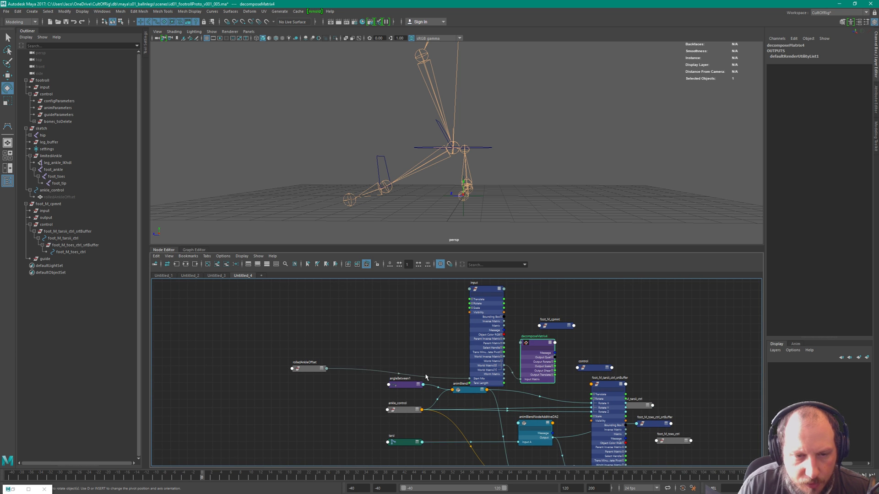
{"action": "left_click_drag", "start_coordinate": [345, 388], "coordinate": [460, 425]}
{"action": "left_click_drag", "start_coordinate": [462, 390], "coordinate": [367, 395]}
Rearrange foot_toes, foot_ankle, tarsi and animBlendNodeAdditiveDA2 beneath the ankle_control group, clear of the foot_M_tarsii_ctrl_srtBuffer node.
{"action": "middle_click_drag", "start_coordinate": [574, 395], "coordinate": [521, 338], "text": "alt"}
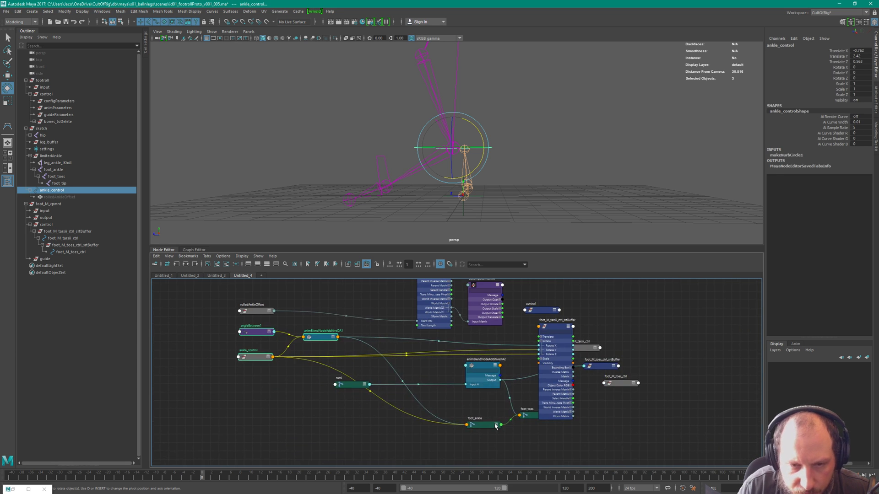
{"action": "left_click_drag", "start_coordinate": [531, 417], "coordinate": [517, 418]}
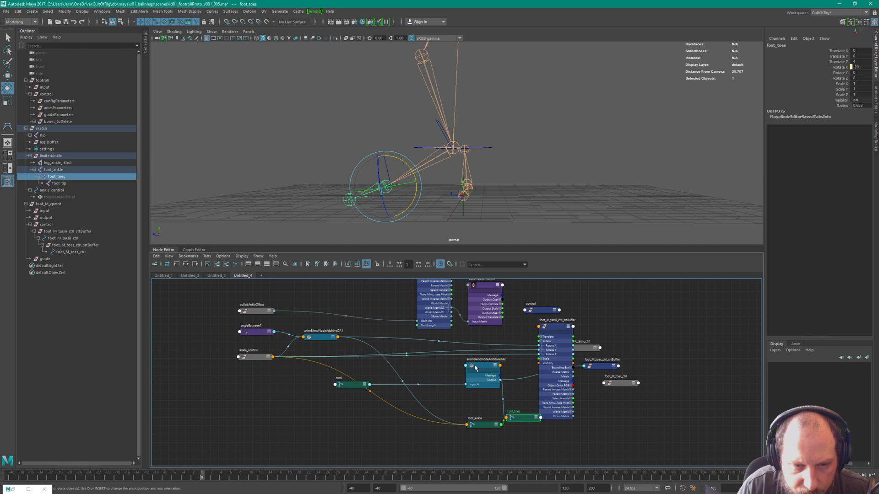
{"action": "left_click_drag", "start_coordinate": [475, 367], "coordinate": [441, 377]}
{"action": "left_click_drag", "start_coordinate": [356, 386], "coordinate": [310, 402]}
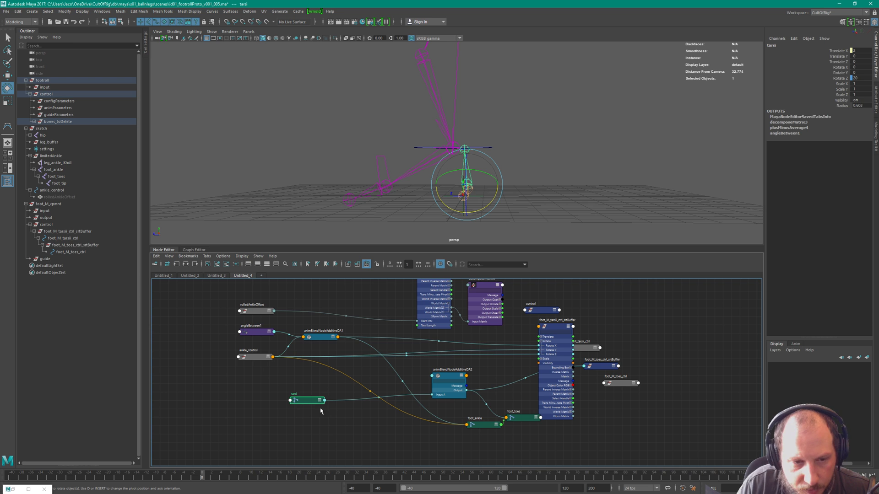
{"action": "left_click_drag", "start_coordinate": [319, 401], "coordinate": [253, 403]}
{"action": "left_click_drag", "start_coordinate": [451, 376], "coordinate": [302, 384]}
{"action": "left_click_drag", "start_coordinate": [461, 403], "coordinate": [400, 421]}
Move the input node higher in the graph, clear of the rotation connections.
{"action": "middle_click_drag", "start_coordinate": [461, 386], "coordinate": [487, 426], "text": "alt"}
{"action": "right_click_drag", "start_coordinate": [487, 426], "coordinate": [557, 435], "text": "alt"}
{"action": "middle_click_drag", "start_coordinate": [459, 445], "coordinate": [460, 440], "text": "alt"}
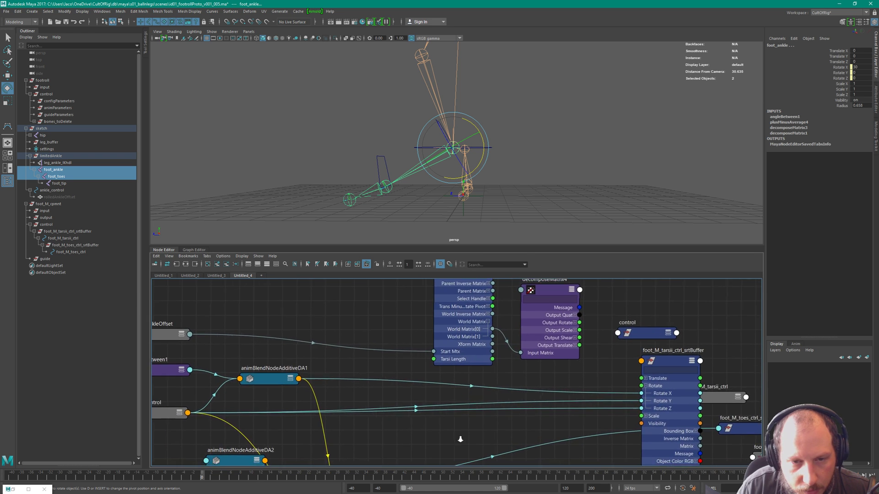
{"action": "right_click_drag", "start_coordinate": [460, 440], "coordinate": [447, 396], "text": "alt"}
{"action": "middle_click_drag", "start_coordinate": [449, 393], "coordinate": [455, 471], "text": "alt"}
{"action": "left_click_drag", "start_coordinate": [469, 338], "coordinate": [458, 310]}
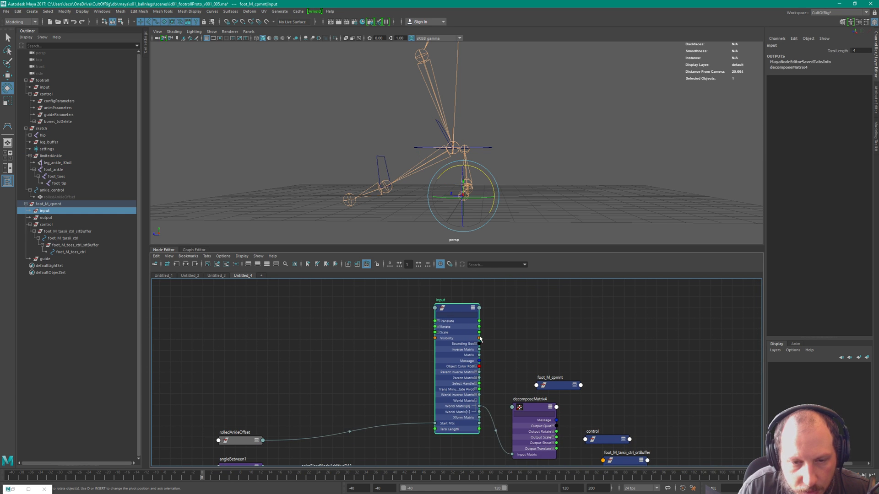
Connect the input node's Start Mtx to decomposeMatrix4's Input Matrix and collapse the input's World Matrix elements.
{"action": "middle_click_drag", "start_coordinate": [516, 368], "coordinate": [488, 308], "text": "alt"}
{"action": "right_click_drag", "start_coordinate": [471, 329], "coordinate": [491, 320], "text": "alt"}
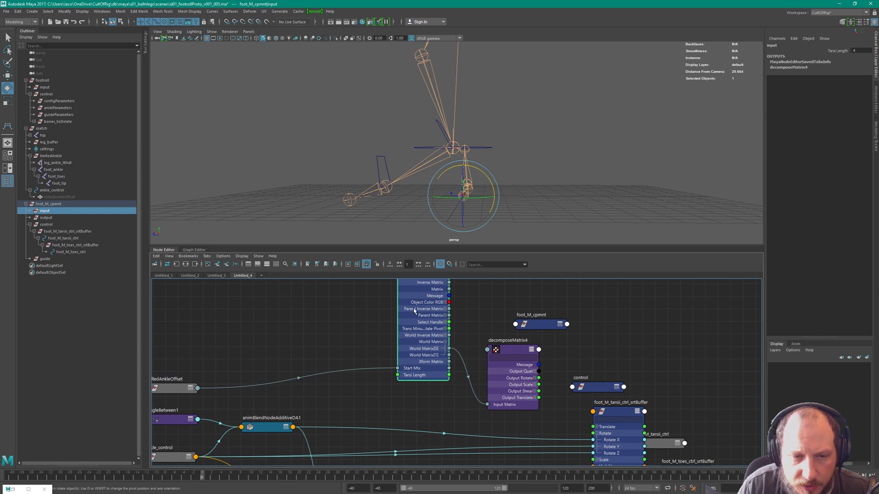
{"action": "middle_click_drag", "start_coordinate": [414, 311], "coordinate": [445, 367], "text": "alt"}
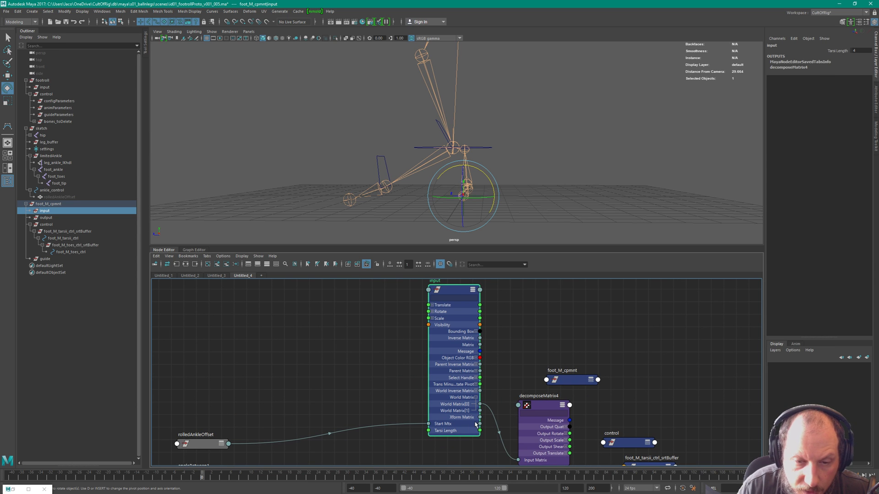
{"action": "left_click_drag", "start_coordinate": [479, 424], "coordinate": [518, 460]}
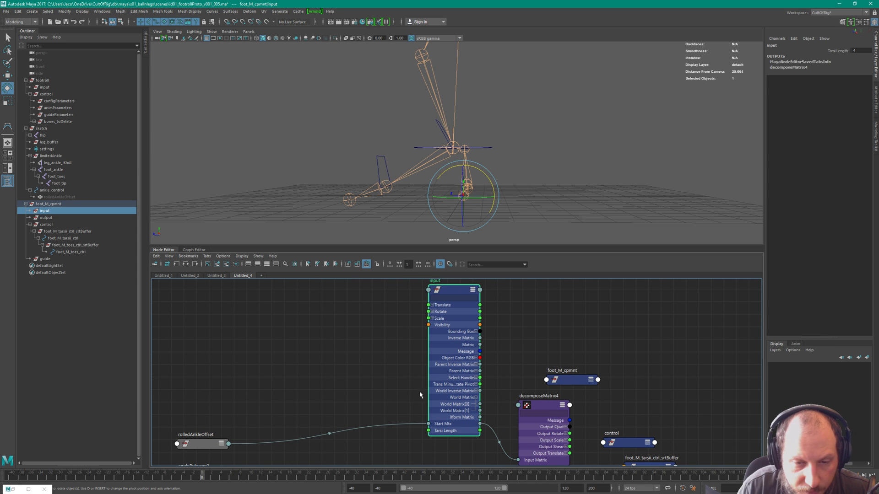
{"action": "left_click", "coordinate": [476, 397]}
{"action": "middle_click_drag", "start_coordinate": [385, 434], "coordinate": [425, 355], "text": "alt"}
{"action": "right_click_drag", "start_coordinate": [426, 355], "coordinate": [373, 386], "text": "alt"}
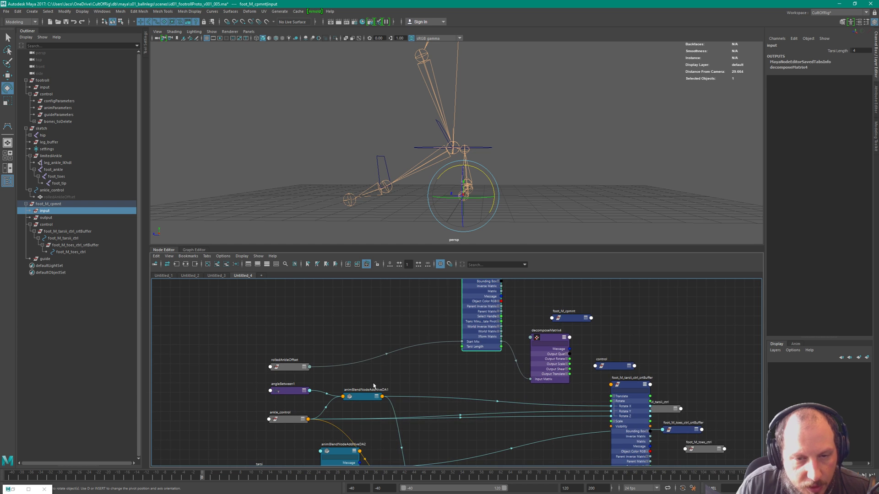
{"action": "left_click_drag", "start_coordinate": [450, 348], "coordinate": [392, 341]}
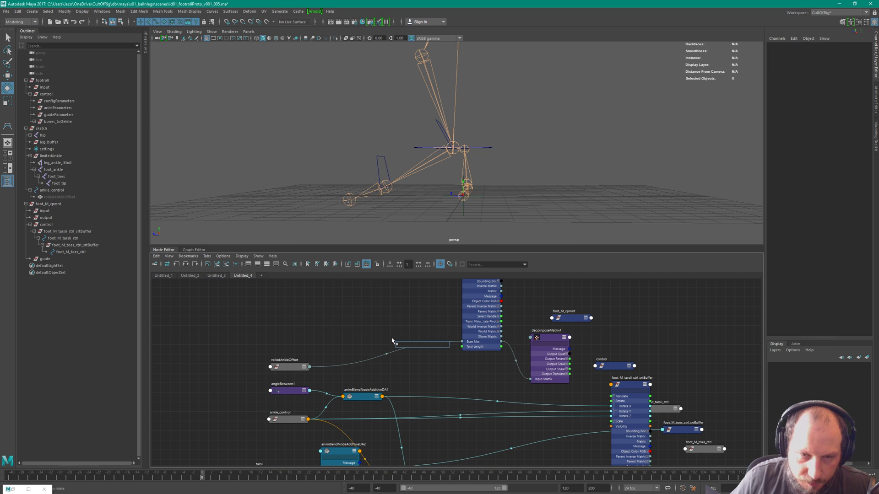
{"action": "type", "text": "compo"}
{"action": "key", "text": "Down"}
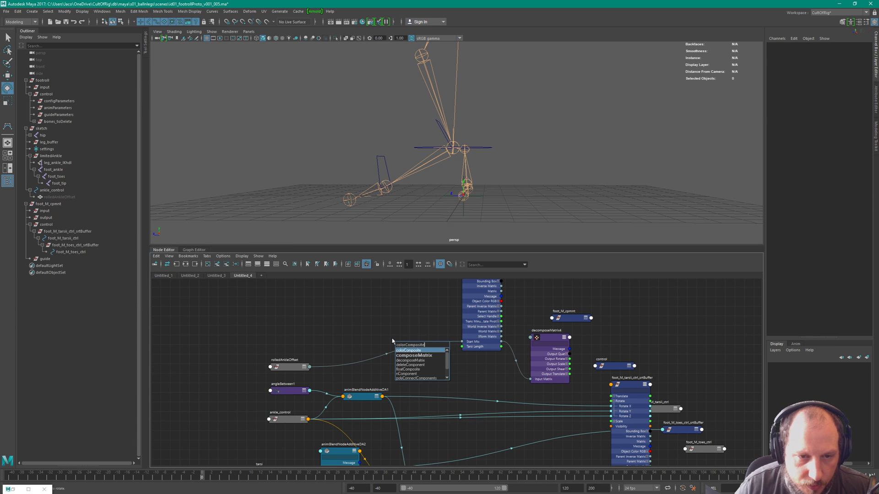
{"action": "key", "text": "Return"}
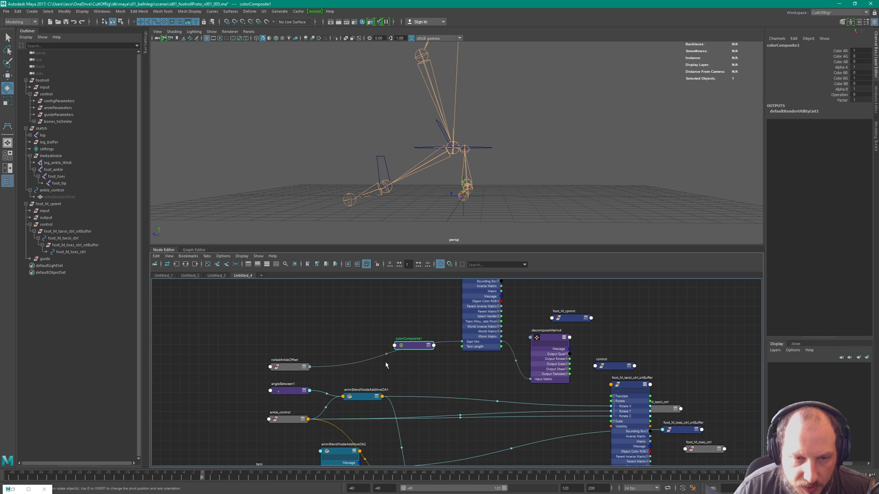
{"action": "key", "text": "Delete"}
Create a composeMatrix node and place it between rolledAnkleOffset and the input node.
{"action": "key", "text": "Tab"}
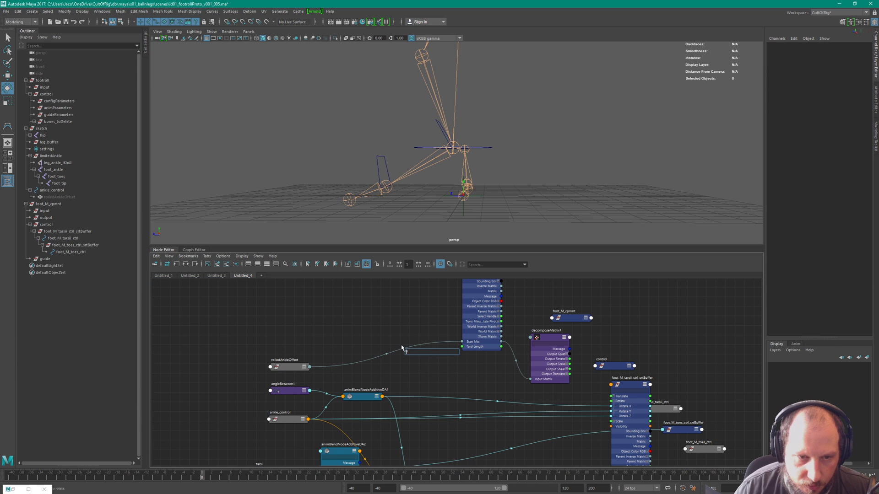
{"action": "type", "text": "composeMatrix"}
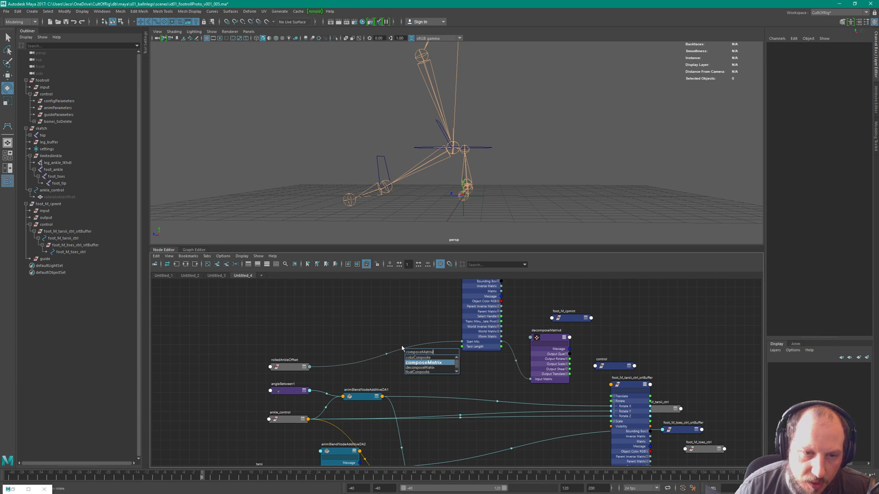
{"action": "key", "text": "Return"}
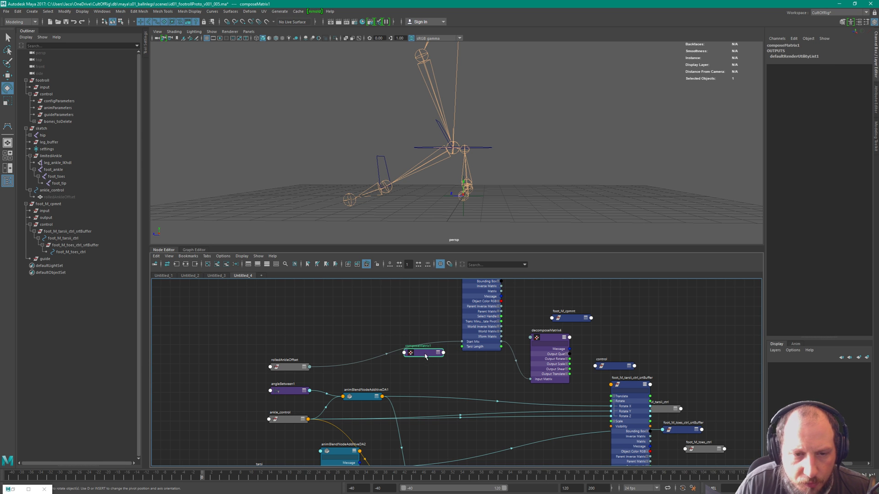
{"action": "left_click_drag", "start_coordinate": [426, 357], "coordinate": [407, 350]}
{"action": "middle_click_drag", "start_coordinate": [391, 424], "coordinate": [442, 407], "text": "alt"}
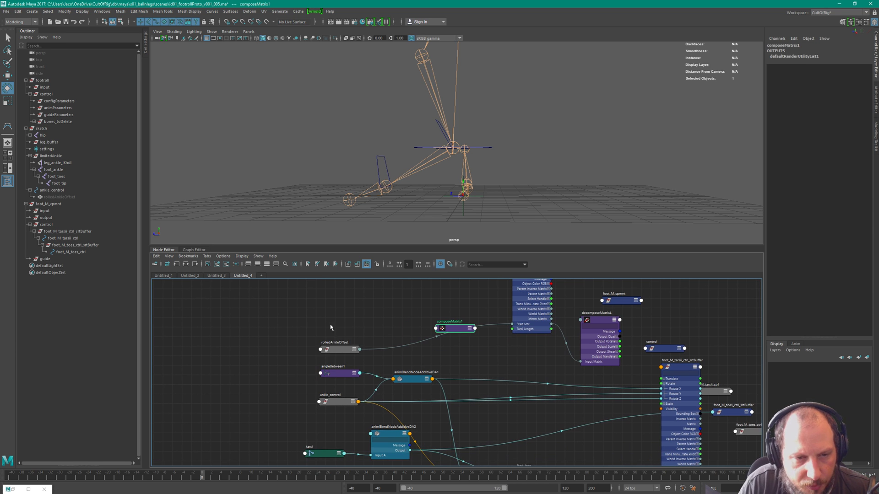
Expand rolledAnkleOffset and composeMatrix1, moving rolledAnkleOffset above angleBetween1 and composeMatrix1 below the Start Mtx connection.
{"action": "left_click", "coordinate": [351, 339]}
{"action": "key", "text": "2"}
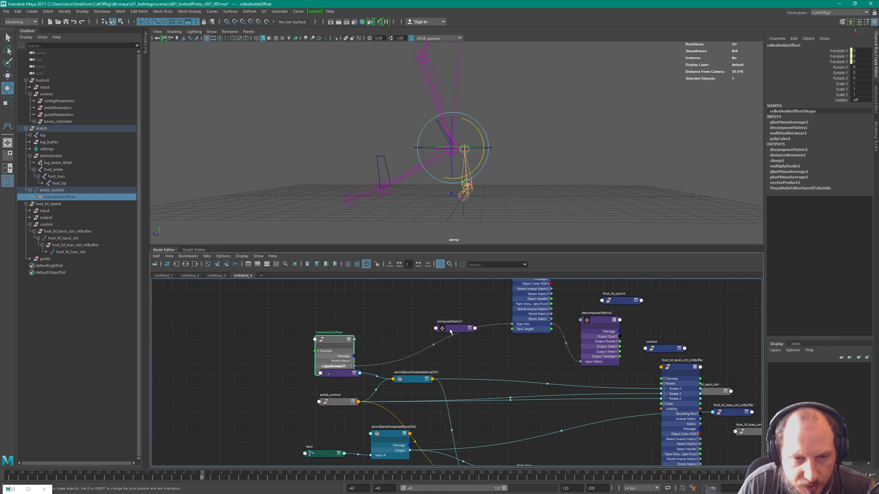
{"action": "left_click", "coordinate": [452, 329]}
{"action": "key", "text": "3"}
{"action": "left_click_drag", "start_coordinate": [453, 329], "coordinate": [485, 362]}
{"action": "left_click", "coordinate": [315, 339]}
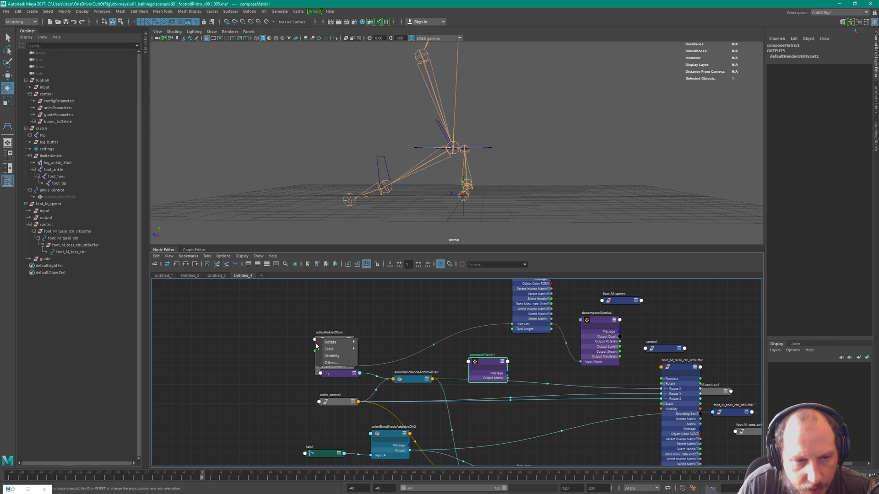
{"action": "left_click", "coordinate": [350, 310]}
{"action": "left_click_drag", "start_coordinate": [334, 339], "coordinate": [332, 299]}
{"action": "left_click", "coordinate": [498, 360]}
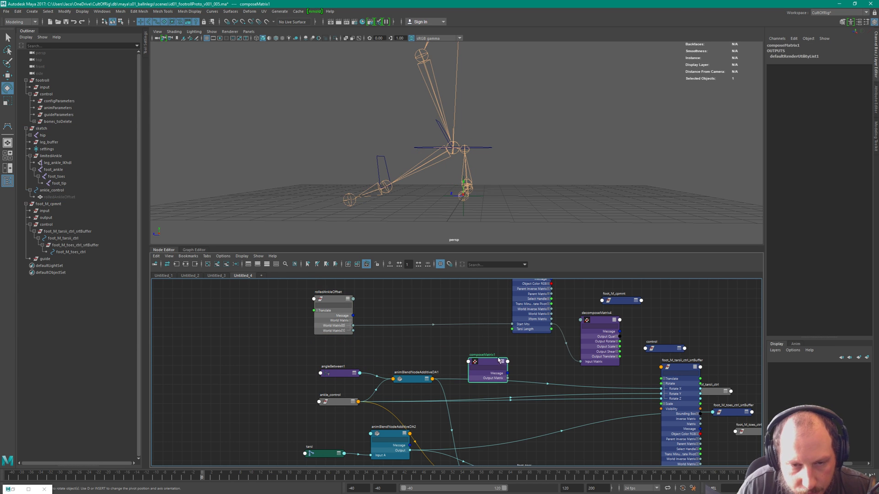
Cycle composeMatrix1's display and show its full attribute list.
{"action": "key", "text": "2"}
{"action": "key", "text": "5"}
{"action": "key", "text": "4"}
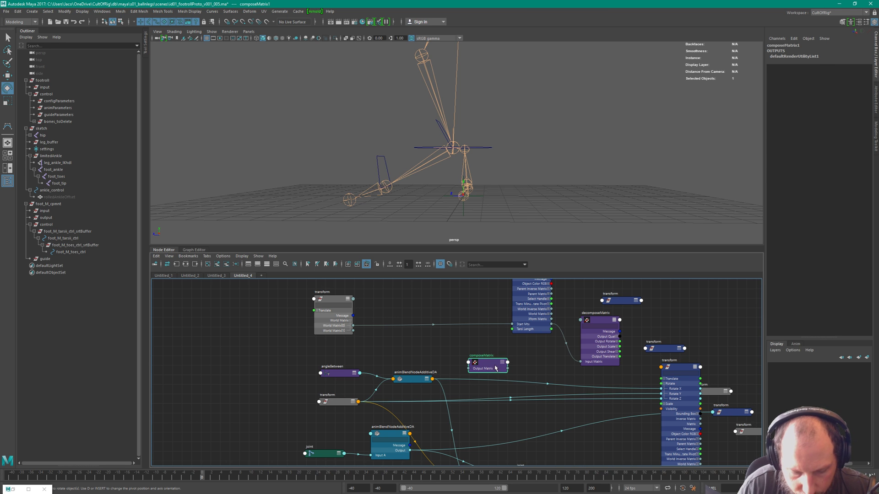
{"action": "key", "text": "5"}
{"action": "key", "text": "5"}
{"action": "right_click_drag", "start_coordinate": [486, 362], "coordinate": [483, 449]}
{"action": "scroll", "coordinate": [487, 357], "scroll_direction": "up", "scroll_amount": 4}
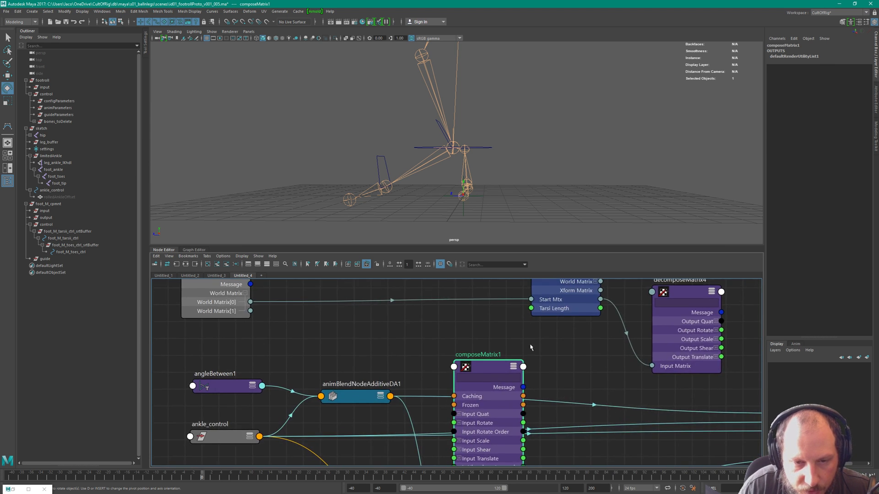
Expand composeMatrix1's Input Rotate into its X, Y and Z channels and move the node closer to foot_M_tarsii_ctrl_srtBuffer.
{"action": "scroll", "coordinate": [531, 348], "scroll_direction": "down", "scroll_amount": 5}
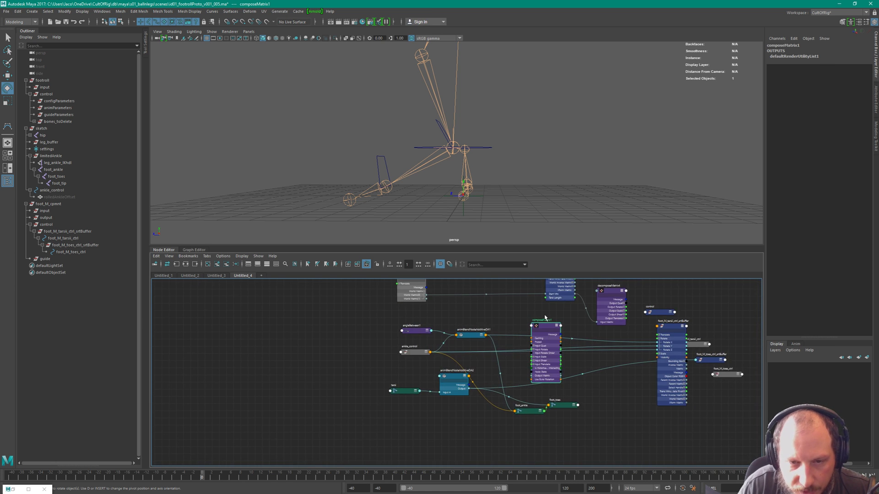
{"action": "scroll", "coordinate": [545, 317], "scroll_direction": "up", "scroll_amount": 3}
{"action": "middle_click_drag", "start_coordinate": [622, 350], "coordinate": [567, 328], "text": "alt"}
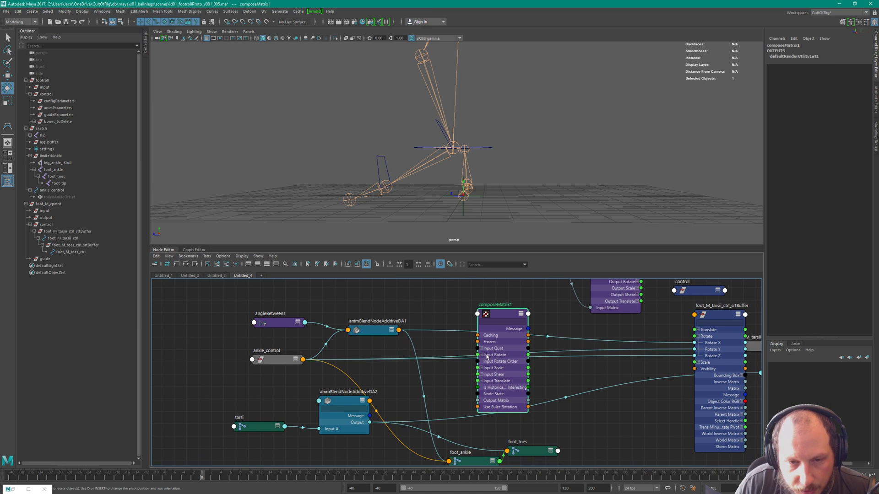
{"action": "left_click", "coordinate": [481, 355]}
{"action": "left_click_drag", "start_coordinate": [500, 315], "coordinate": [582, 316]}
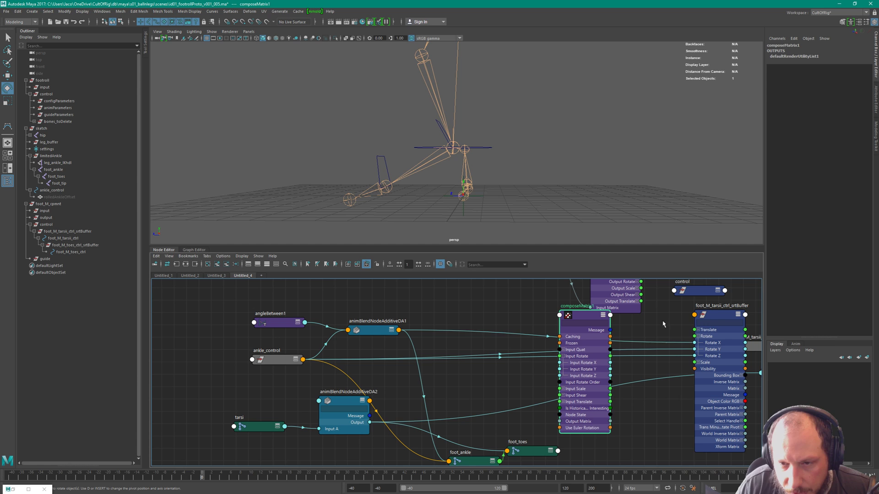
Reroute the three incoming connections from foot_M_tarsii_ctrl_srtBuffer's Rotate X, Y and Z to composeMatrix1's Input Rotate X, Y and Z.
{"action": "left_click", "coordinate": [686, 344]}
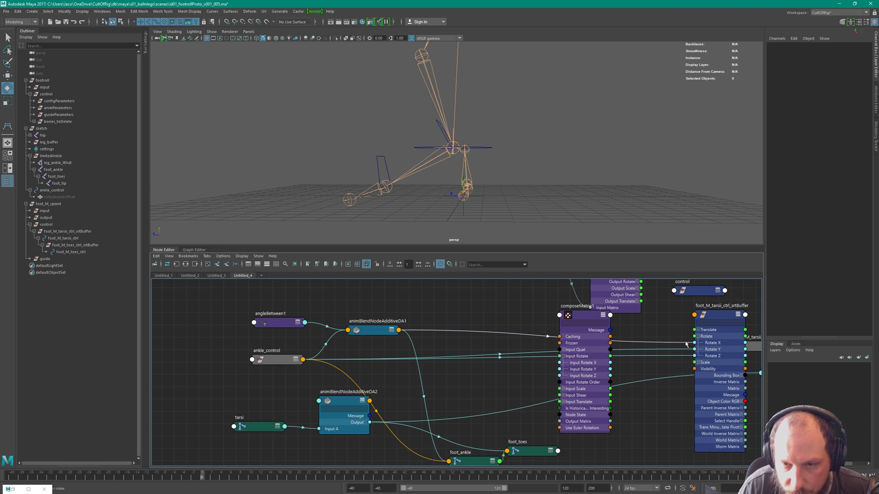
{"action": "mouse_move", "coordinate": [687, 344]}
{"action": "left_mouse_down"}
{"action": "mouse_move", "coordinate": [561, 361]}
{"action": "mouse_move", "coordinate": [659, 334]}
{"action": "mouse_move", "coordinate": [697, 342]}
{"action": "left_mouse_up"}
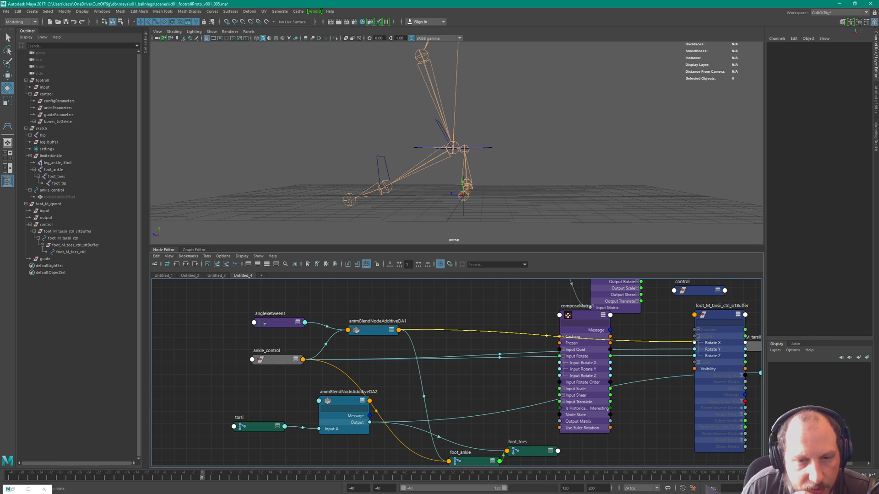
{"action": "left_click_drag", "start_coordinate": [697, 342], "coordinate": [561, 363]}
{"action": "left_click_drag", "start_coordinate": [687, 350], "coordinate": [560, 369]}
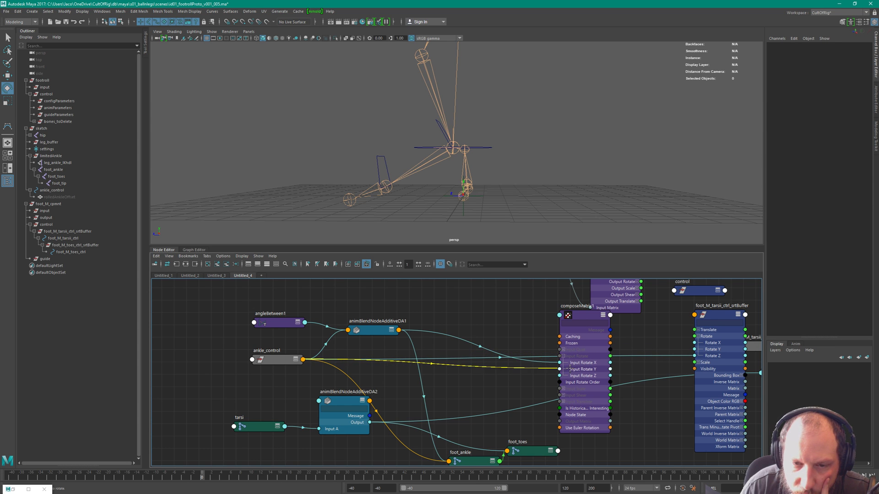
{"action": "left_click_drag", "start_coordinate": [682, 357], "coordinate": [562, 377]}
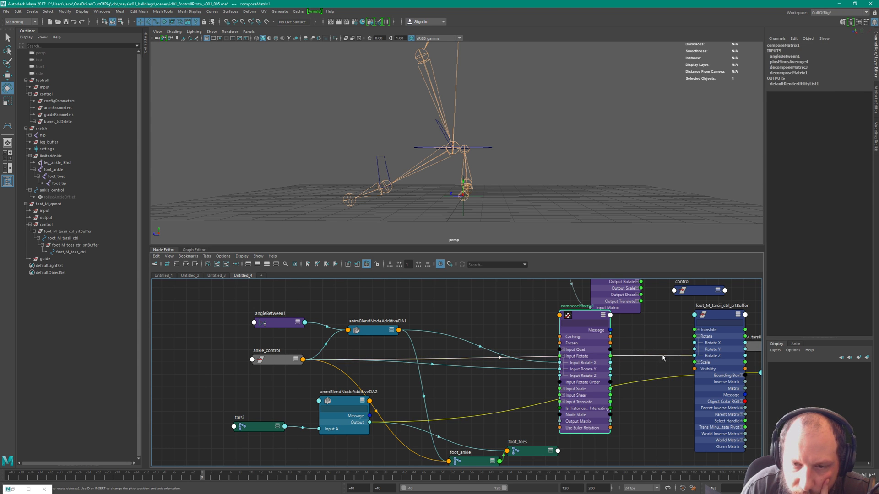
{"action": "left_click_drag", "start_coordinate": [677, 357], "coordinate": [561, 376]}
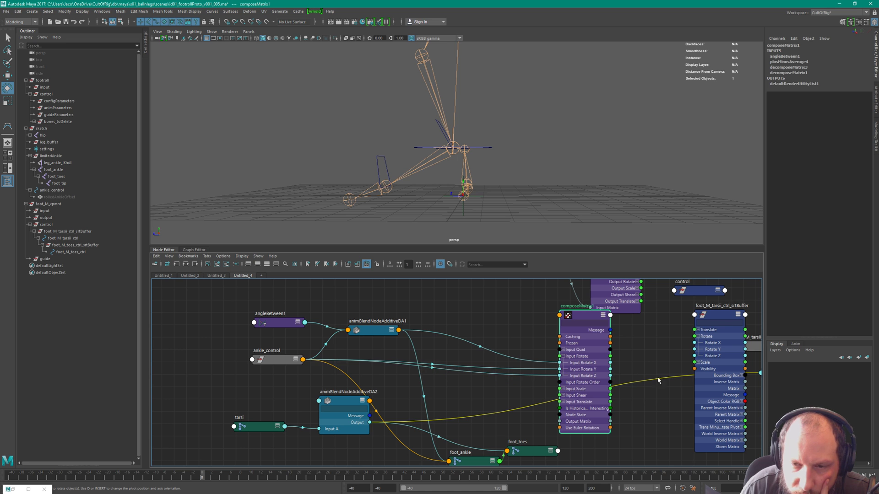
Move composeMatrix1 away from decomposeMatrix4, closer to the animBlendNodeAdditiveDA1 node.
{"action": "scroll", "coordinate": [632, 347], "scroll_direction": "down", "scroll_amount": 4}
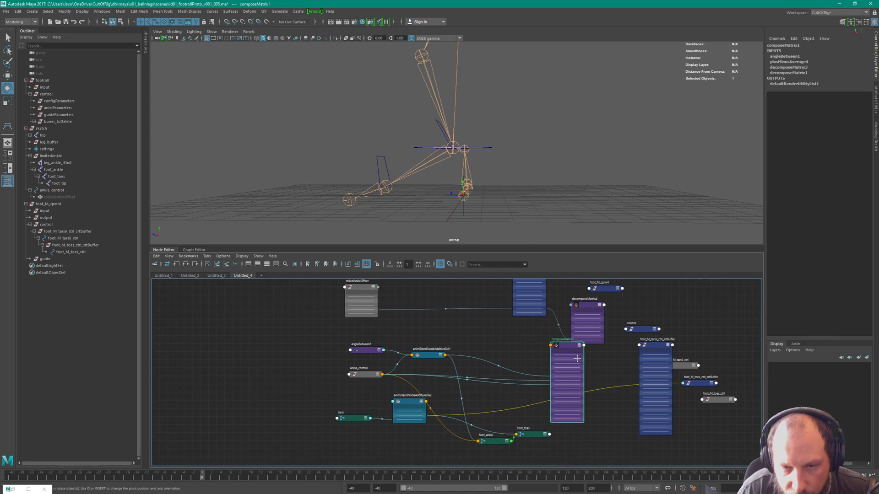
{"action": "left_click_drag", "start_coordinate": [554, 338], "coordinate": [496, 339]}
{"action": "scroll", "coordinate": [496, 338], "scroll_direction": "up", "scroll_amount": 4}
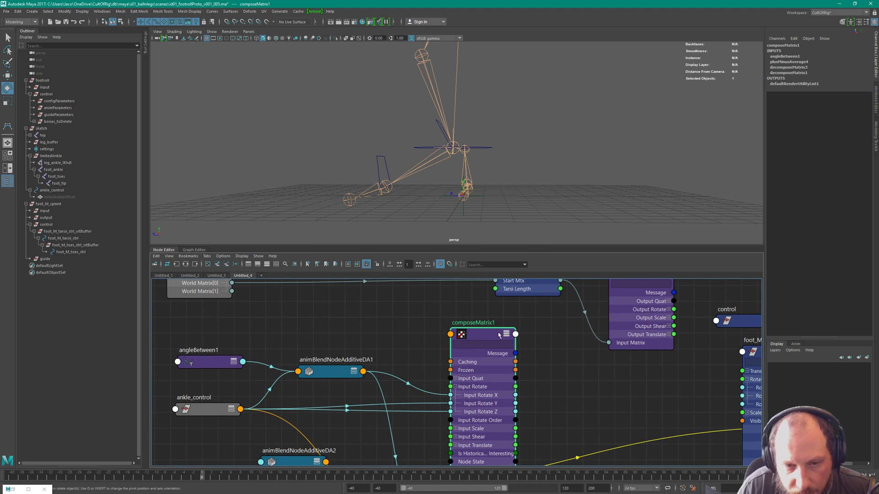
{"action": "scroll", "coordinate": [401, 331], "scroll_direction": "down", "scroll_amount": 3}
{"action": "scroll", "coordinate": [357, 320], "scroll_direction": "up", "scroll_amount": 2}
Move rolledAnkleOffset slightly farther from the input node to free up space along the Start Mtx connection.
{"action": "left_click", "coordinate": [346, 343]}
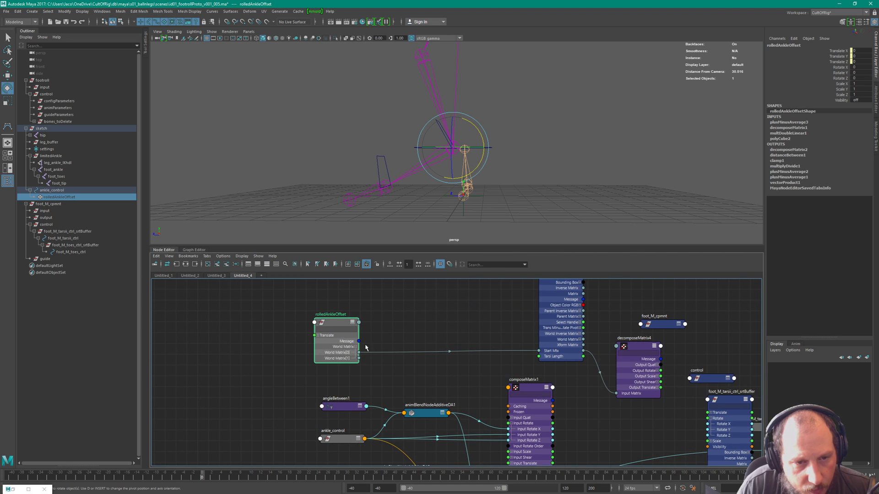
{"action": "scroll", "coordinate": [402, 337], "scroll_direction": "down", "scroll_amount": 1}
{"action": "middle_click_drag", "start_coordinate": [403, 337], "coordinate": [383, 333], "text": "alt"}
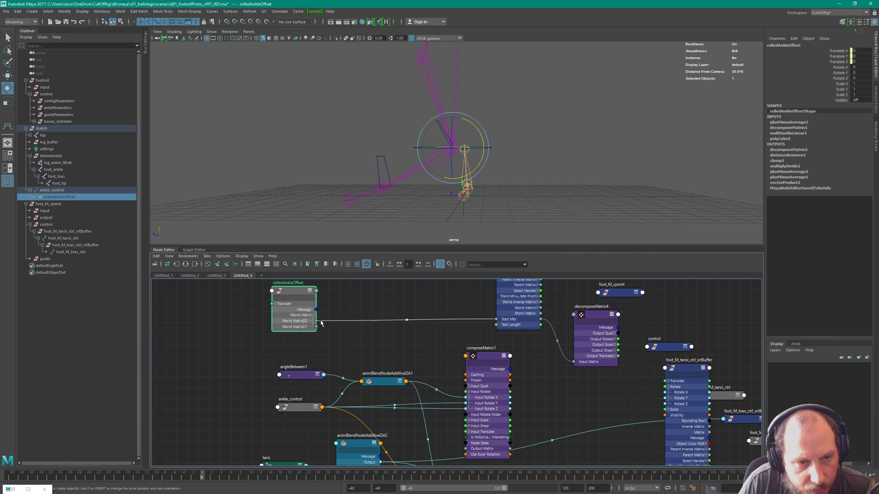
{"action": "left_click_drag", "start_coordinate": [294, 297], "coordinate": [283, 295]}
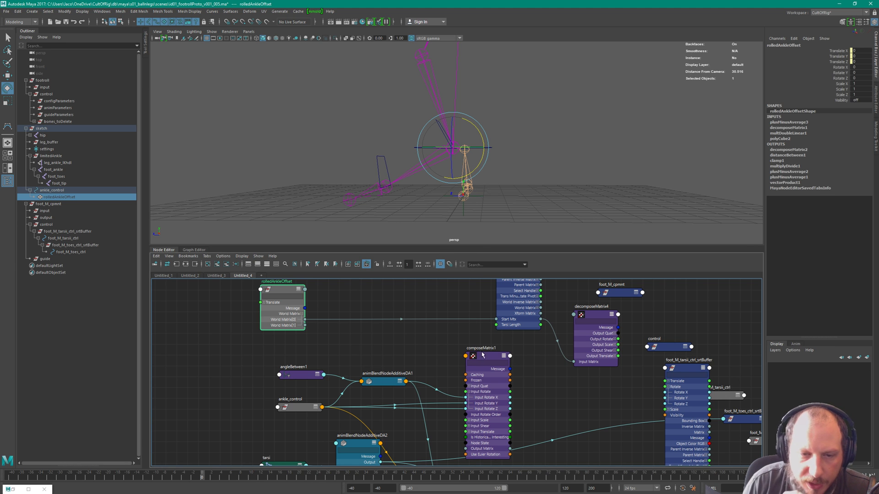
Shift angleBetween1, ankle_control and animBlendNodeAdditiveDA1 together away from composeMatrix1, and move composeMatrix1 closer below the Start Mtx connection.
{"action": "left_click_drag", "start_coordinate": [485, 357], "coordinate": [458, 346]}
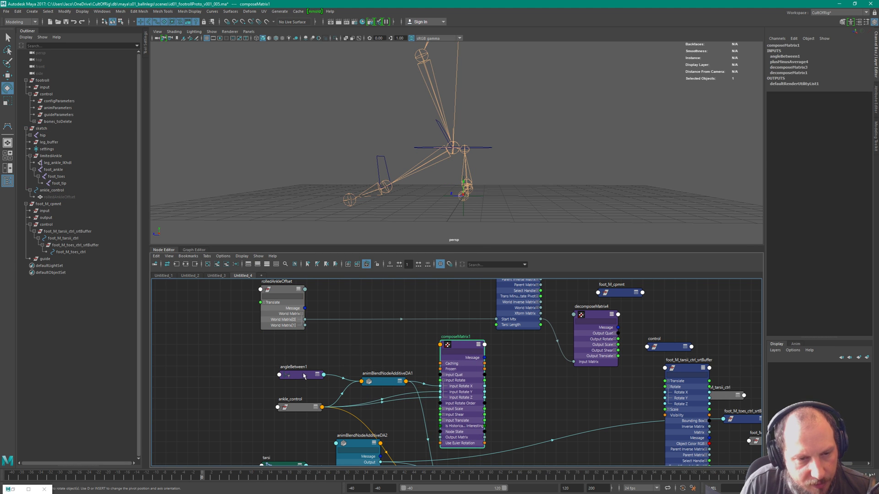
{"action": "left_click_drag", "start_coordinate": [265, 359], "coordinate": [412, 414]}
{"action": "left_click_drag", "start_coordinate": [298, 375], "coordinate": [242, 363]}
{"action": "left_click_drag", "start_coordinate": [460, 340], "coordinate": [439, 342]}
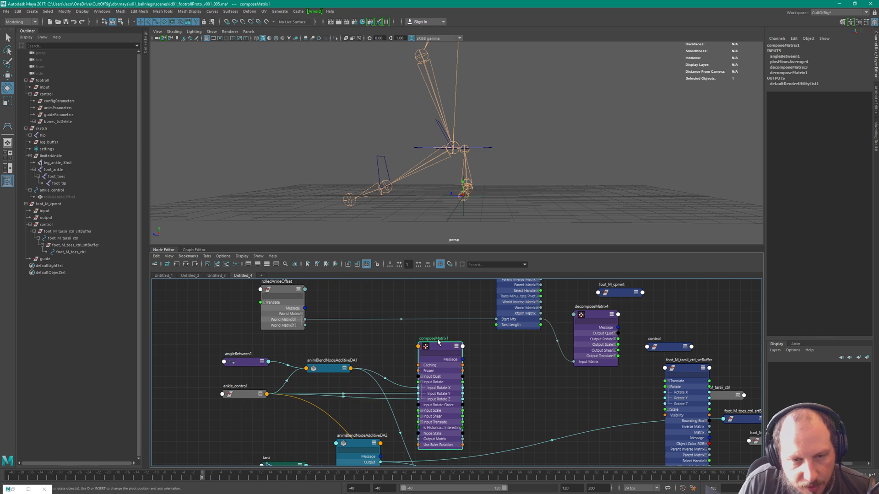
{"action": "scroll", "coordinate": [438, 342], "scroll_direction": "up", "scroll_amount": 4}
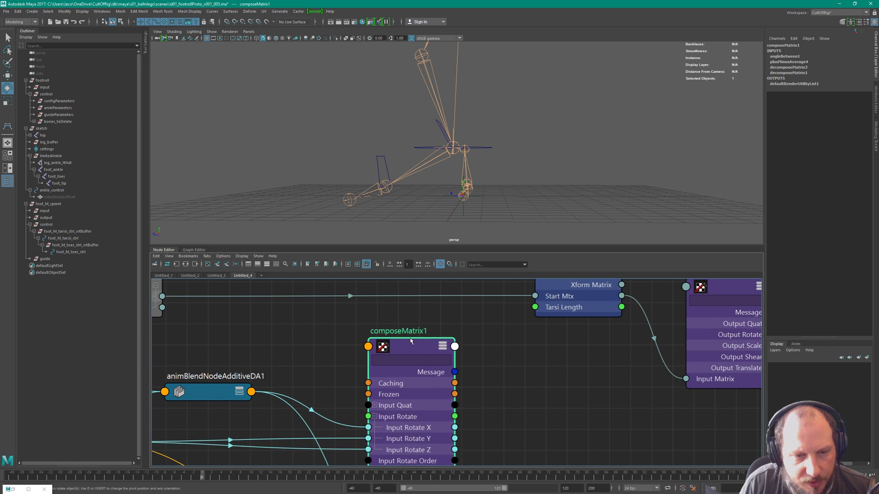
{"action": "scroll", "coordinate": [439, 329], "scroll_direction": "down", "scroll_amount": 4}
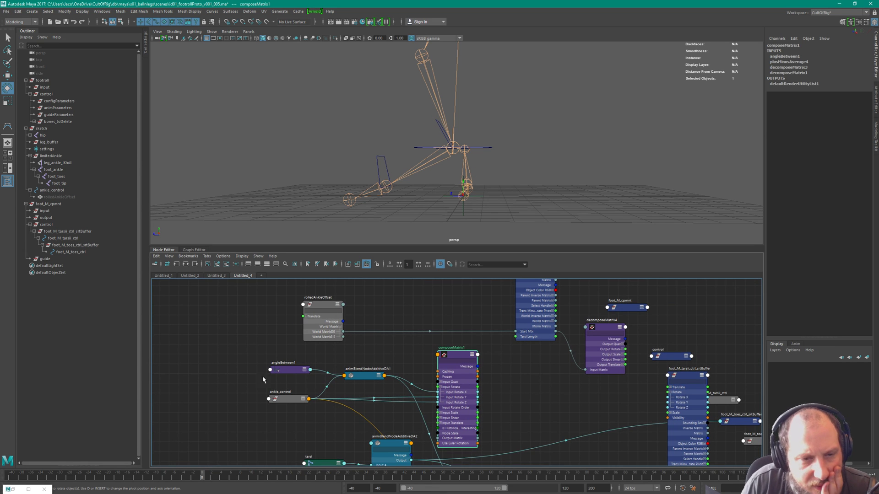
Move rolledAnkleOffset above angleBetween1, leaving more room before the input node.
{"action": "left_click_drag", "start_coordinate": [217, 374], "coordinate": [392, 400]}
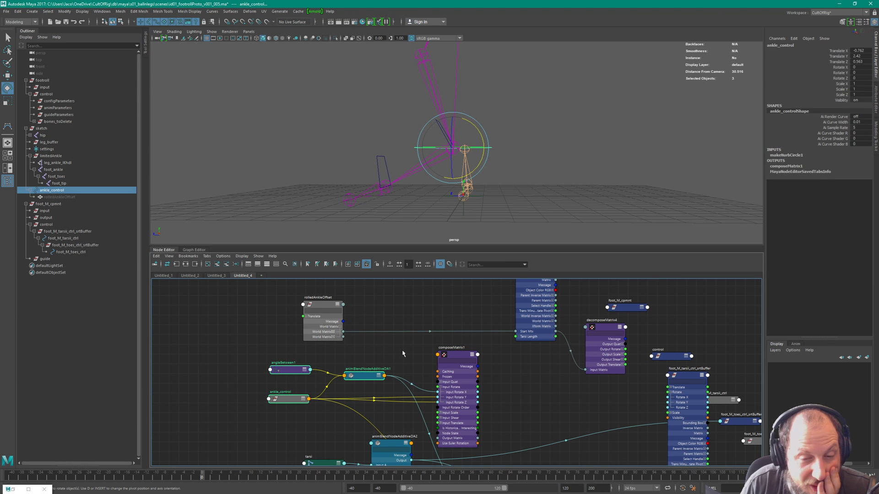
{"action": "left_click", "coordinate": [460, 366]}
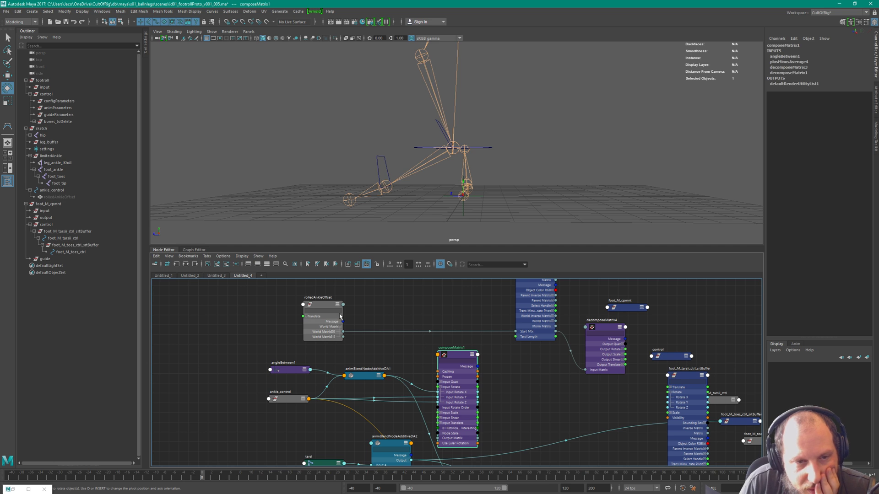
{"action": "left_click_drag", "start_coordinate": [340, 316], "coordinate": [312, 310]}
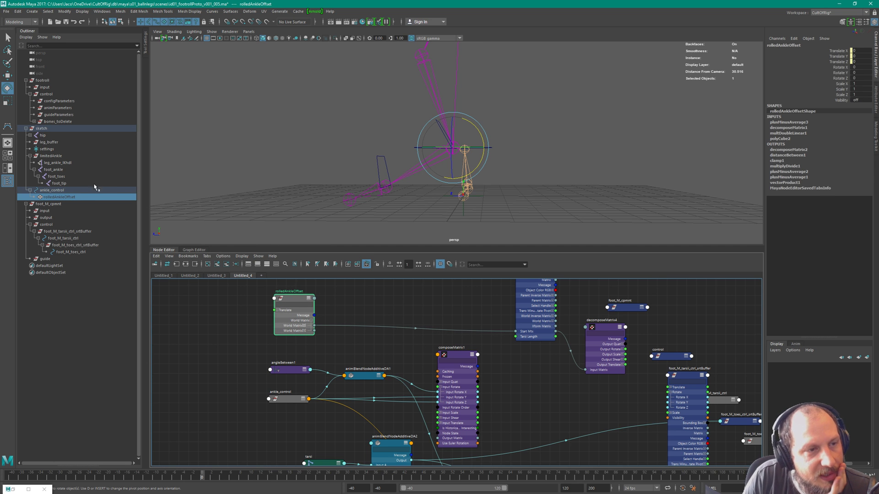
Compare ankle_control with its child rolledAnkleOffset by selecting them alternately in the hierarchy.
{"action": "left_click", "coordinate": [67, 191]}
{"action": "left_click", "coordinate": [68, 196]}
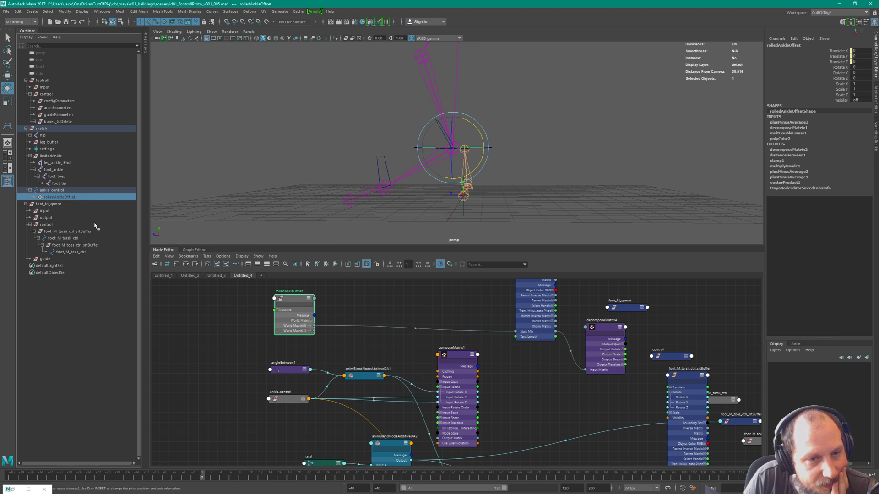
{"action": "left_click", "coordinate": [63, 190]}
{"action": "left_click", "coordinate": [62, 197]}
{"action": "left_click", "coordinate": [62, 190]}
{"action": "left_click", "coordinate": [62, 197]}
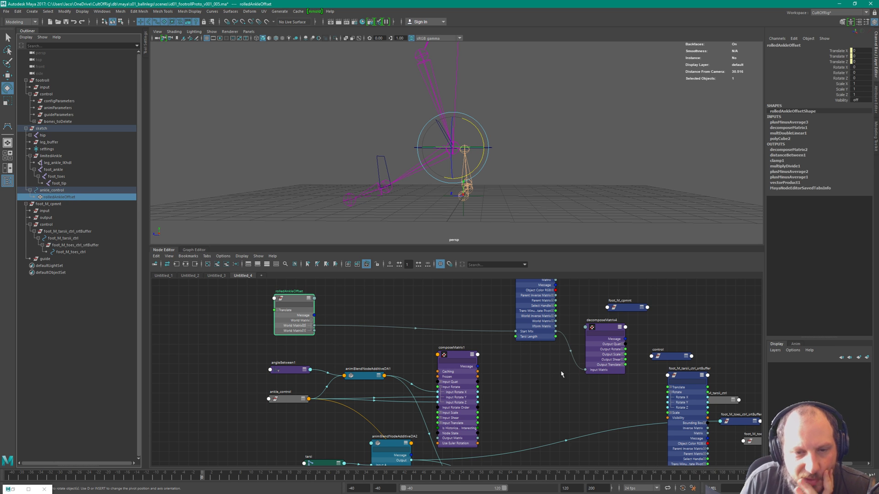
Examine rolledAnkleOffset's World Matrix[0] connection to Start Mtx alongside the composeMatrix1 node.
{"action": "left_click_drag", "start_coordinate": [460, 357], "coordinate": [466, 356]}
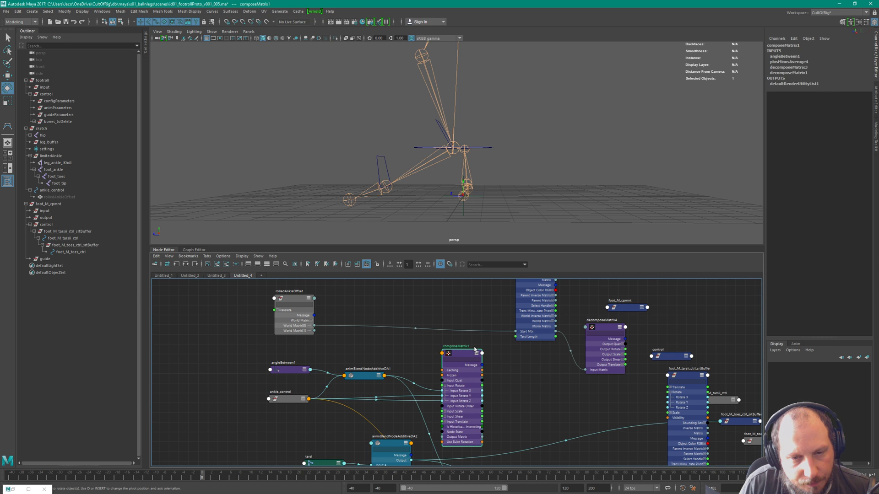
{"action": "left_click", "coordinate": [412, 328]}
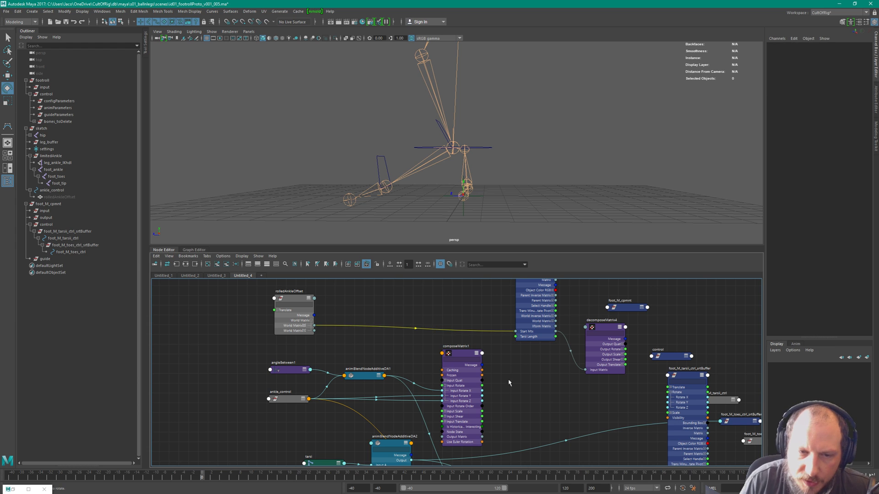
{"action": "left_click", "coordinate": [531, 412]}
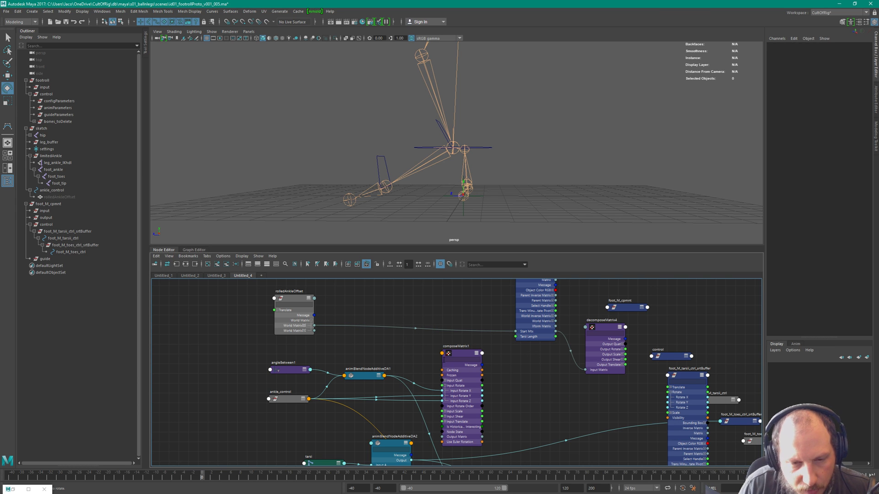
{"action": "left_click", "coordinate": [287, 316]}
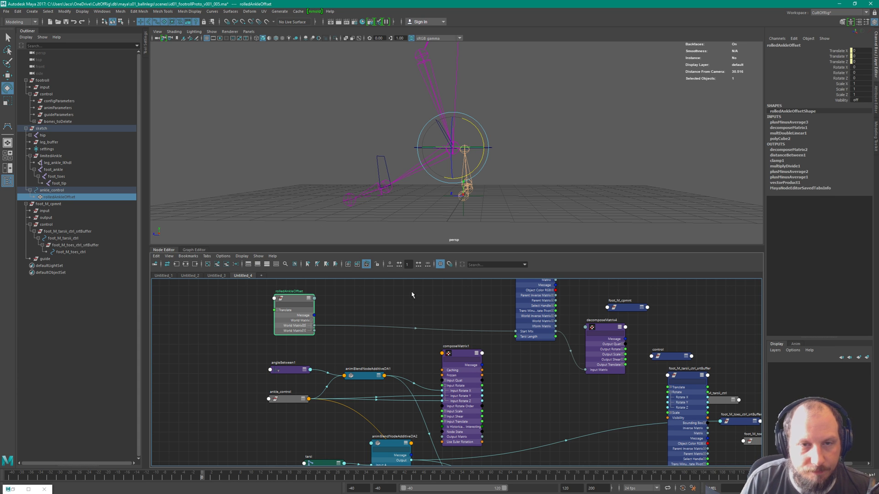
{"action": "left_click", "coordinate": [460, 361]}
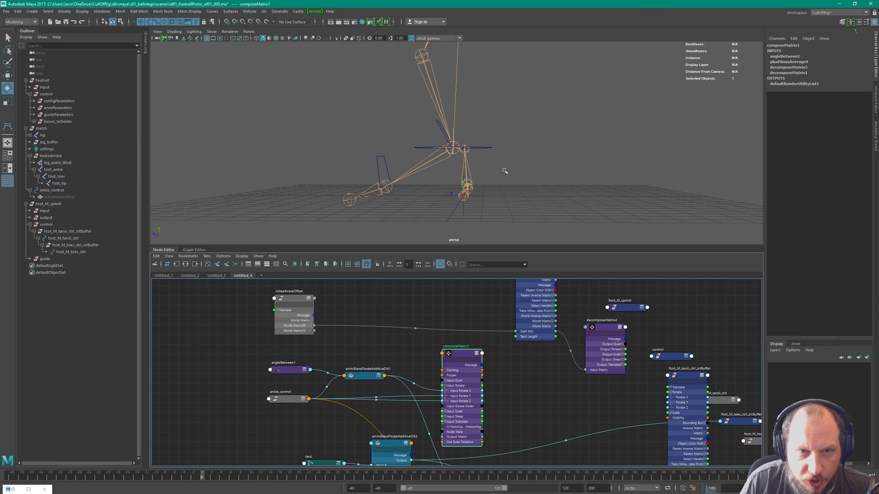
Nudge angleBetween1, ankle_control and animBlendNodeAdditiveDA1 to tidy their spacing in the graph.
{"action": "left_click_drag", "start_coordinate": [268, 373], "coordinate": [271, 365]}
{"action": "left_click_drag", "start_coordinate": [289, 397], "coordinate": [292, 401]}
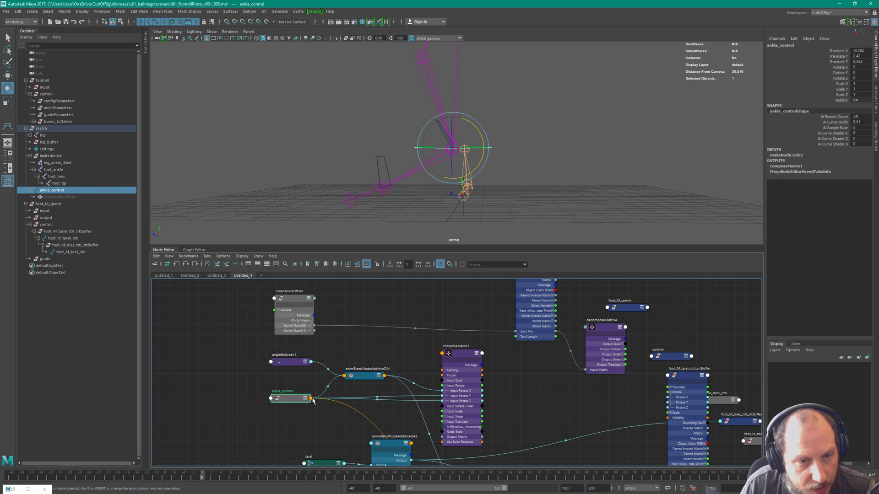
{"action": "left_click_drag", "start_coordinate": [361, 378], "coordinate": [362, 380]}
{"action": "left_click_drag", "start_coordinate": [301, 401], "coordinate": [300, 400]}
Expand ankle_control to inspect its rotate output connections, and collapse it again below angleBetween1.
{"action": "left_click", "coordinate": [304, 397]}
{"action": "left_click", "coordinate": [264, 379]}
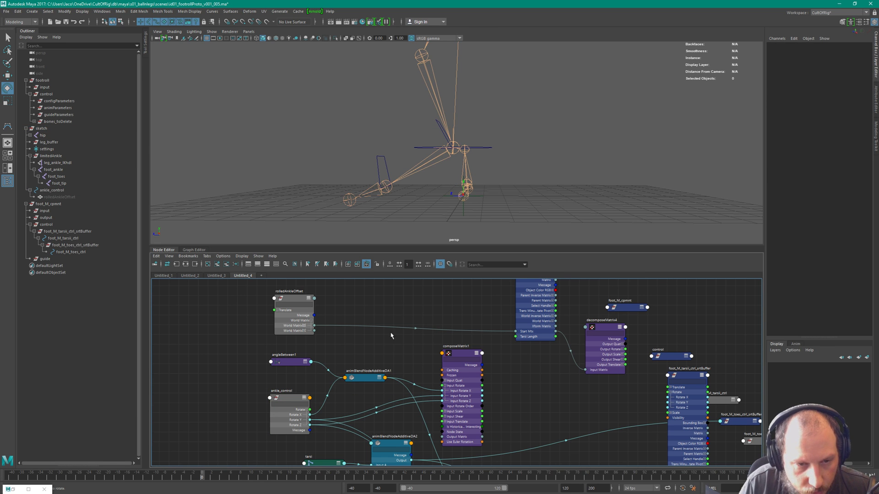
{"action": "left_click", "coordinate": [288, 398]}
{"action": "left_click", "coordinate": [291, 387]}
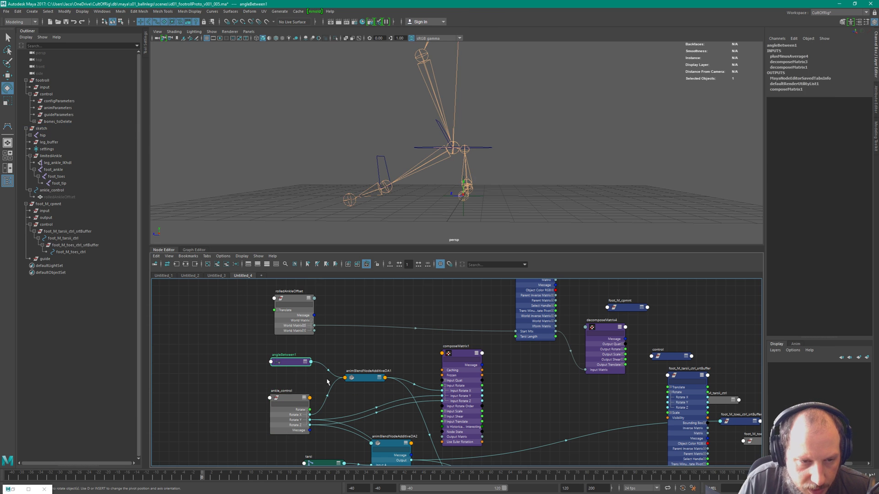
{"action": "left_click", "coordinate": [286, 399]}
{"action": "key", "text": "1"}
{"action": "left_click_drag", "start_coordinate": [297, 397], "coordinate": [299, 402]}
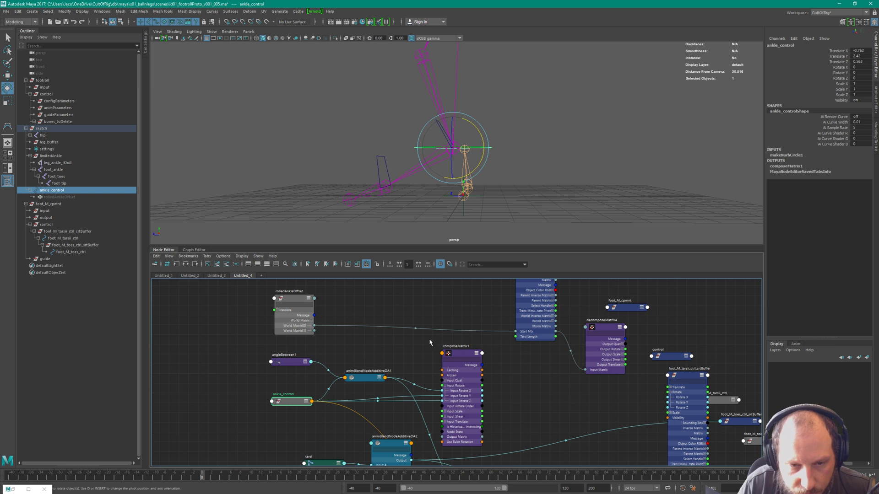
Move composeMatrix1 up beneath the Start Mtx connection and collapse it to its compact display.
{"action": "scroll", "coordinate": [429, 342], "scroll_direction": "up", "scroll_amount": 3}
{"action": "left_click_drag", "start_coordinate": [484, 364], "coordinate": [433, 339]}
{"action": "key", "text": "1"}
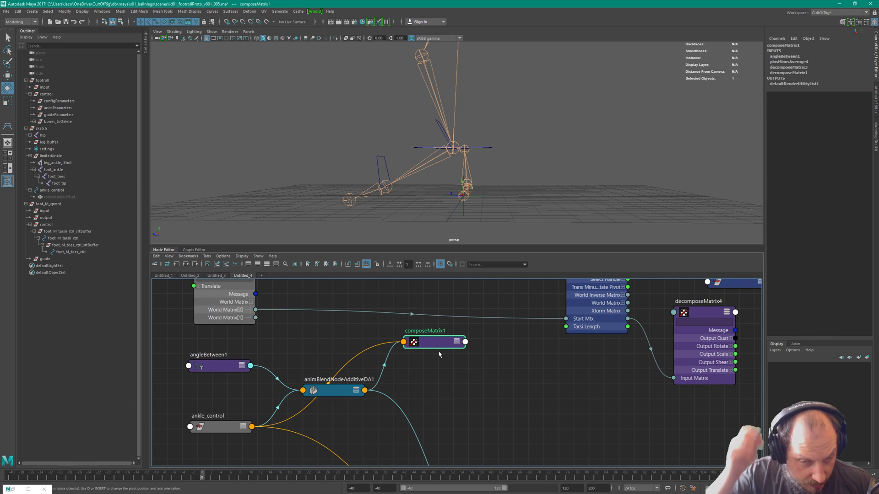
{"action": "scroll", "coordinate": [428, 342], "scroll_direction": "down", "scroll_amount": 6}
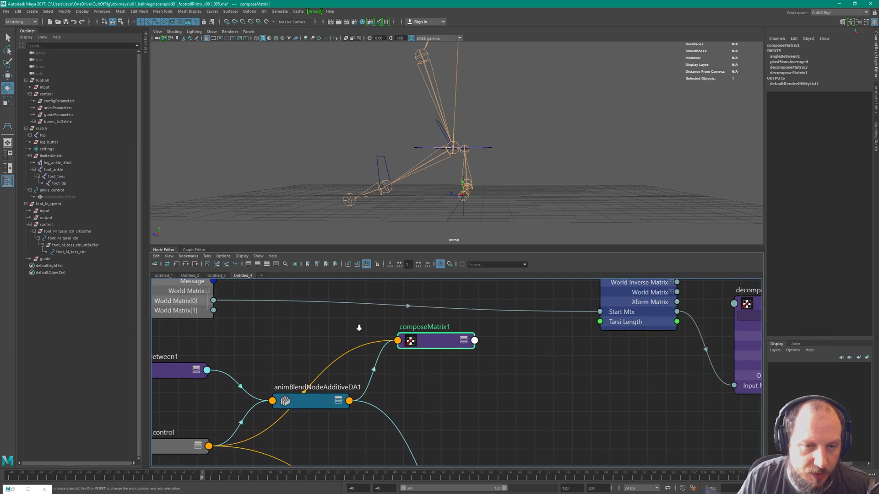
Create a multMatrix node in the graph and place it beside composeMatrix1, beneath the Start Mtx connection.
{"action": "left_click", "coordinate": [279, 304]}
{"action": "left_click_drag", "start_coordinate": [279, 305], "coordinate": [279, 300]}
{"action": "key", "text": "Tab"}
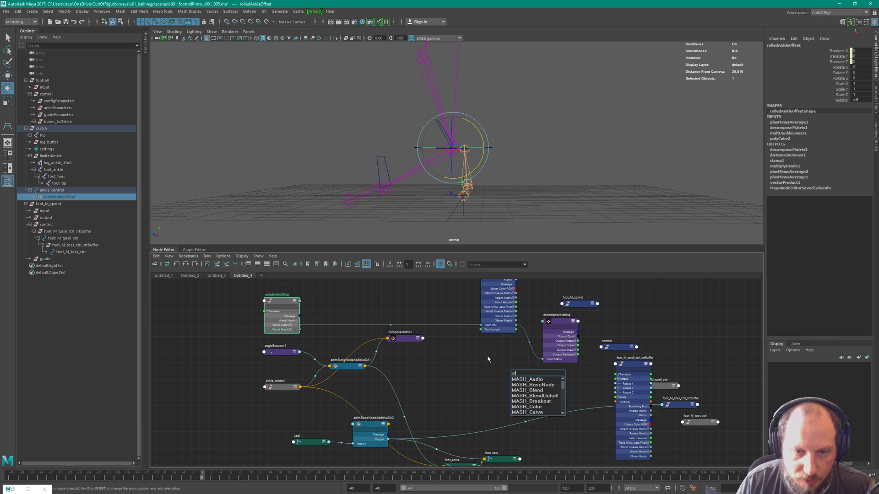
{"action": "type", "text": "matri"}
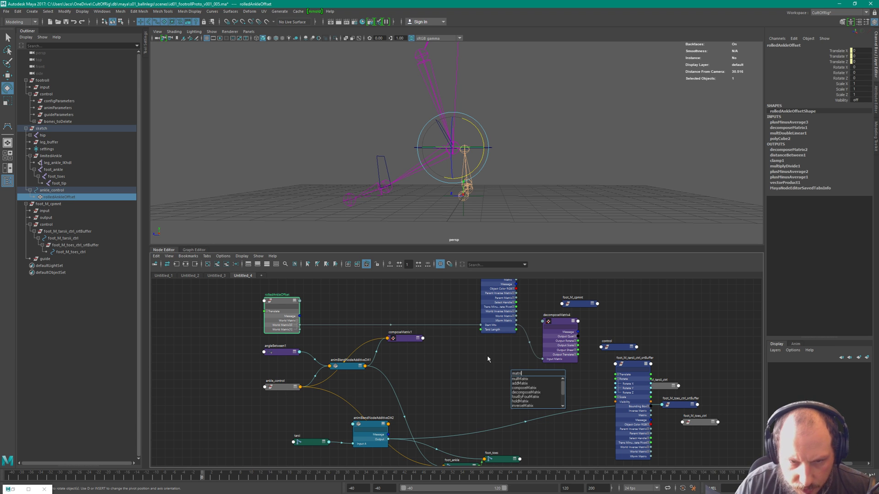
{"action": "key", "text": "Return"}
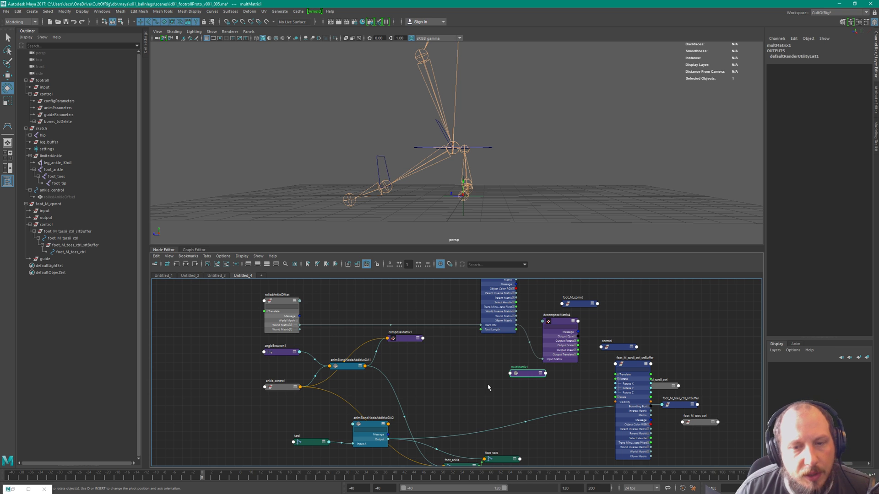
{"action": "left_click_drag", "start_coordinate": [524, 373], "coordinate": [492, 367]}
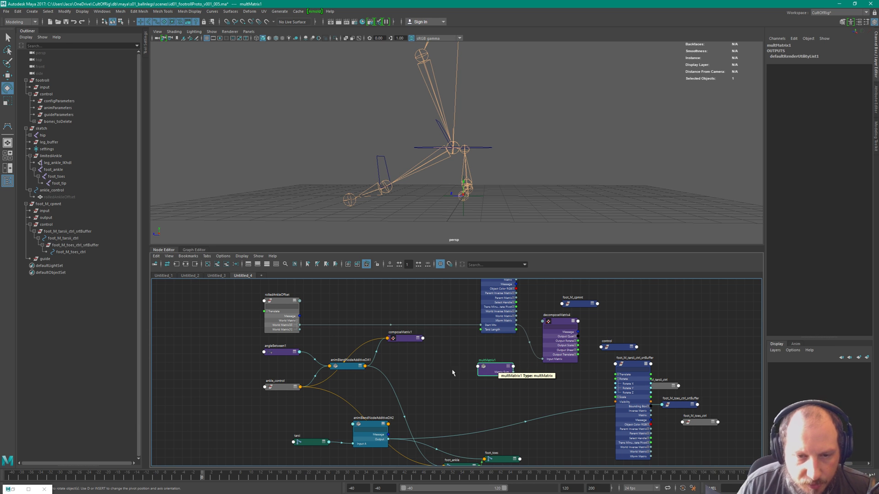
{"action": "left_click_drag", "start_coordinate": [500, 367], "coordinate": [481, 368]}
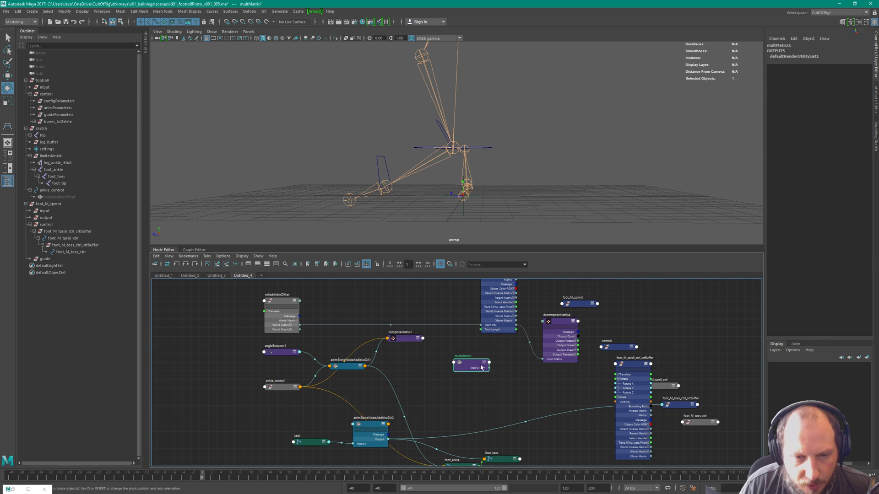
Show all attributes of multMatrix1, shift it closer to composeMatrix1 and expand its Matrix In array.
{"action": "right_click", "coordinate": [469, 363]}
{"action": "left_click", "coordinate": [458, 401]}
{"action": "right_click", "coordinate": [470, 371]}
{"action": "key", "text": "Escape"}
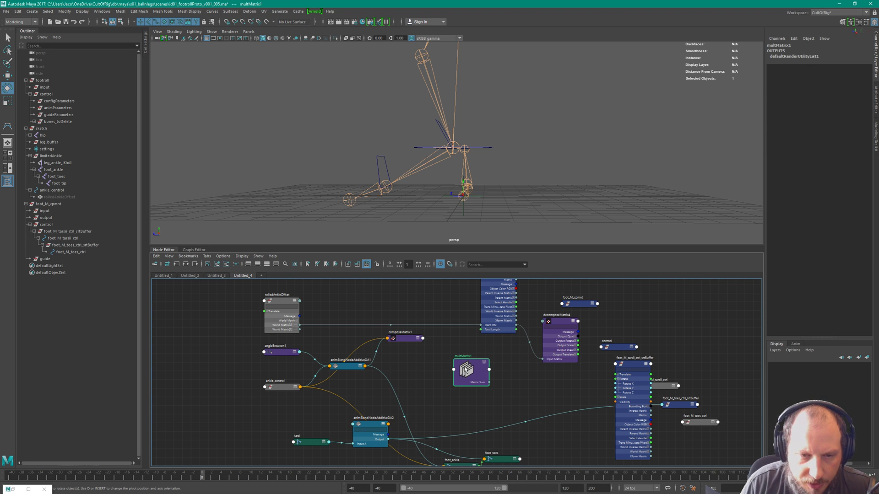
{"action": "right_click", "coordinate": [467, 369]}
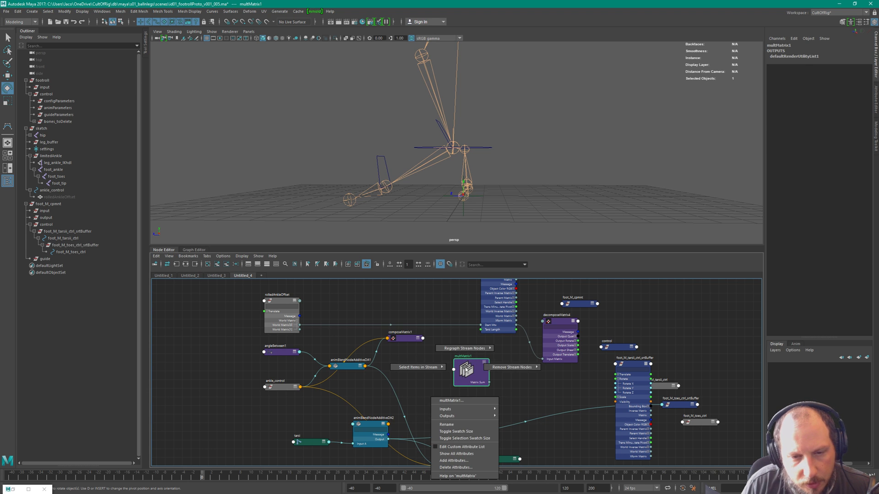
{"action": "left_click", "coordinate": [459, 454]}
{"action": "scroll", "coordinate": [475, 320], "scroll_direction": "up", "scroll_amount": 5}
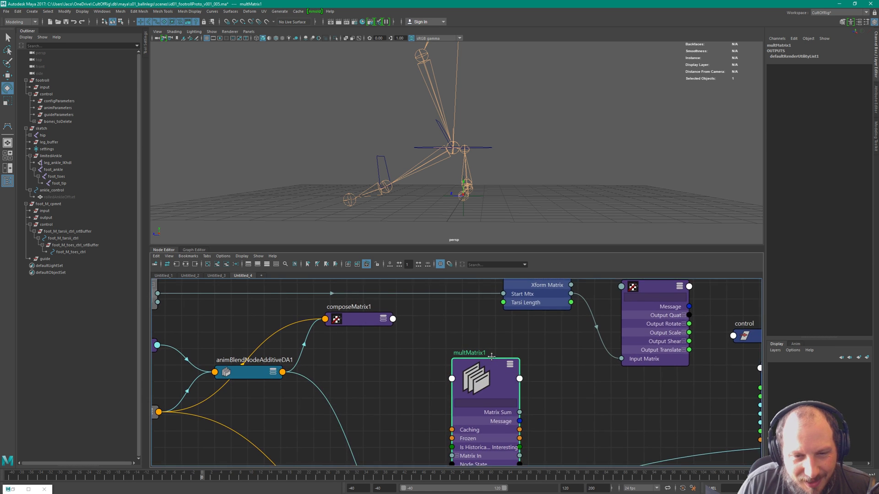
{"action": "left_click_drag", "start_coordinate": [502, 343], "coordinate": [473, 299]}
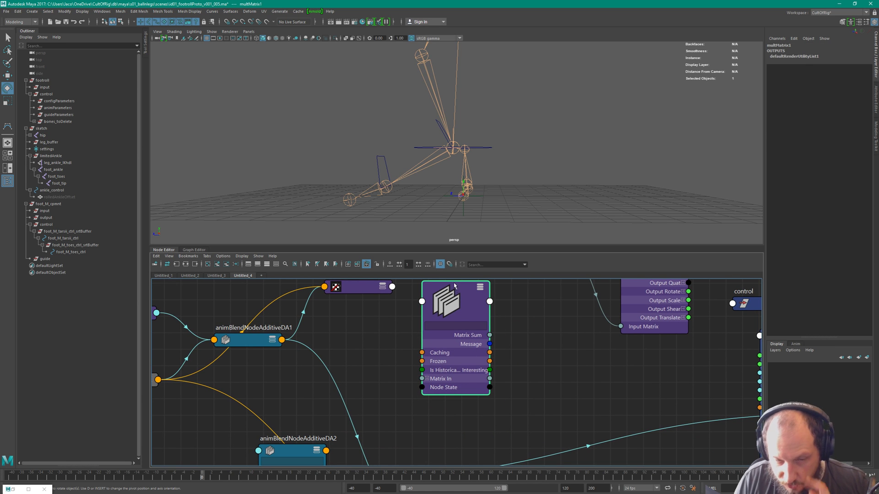
{"action": "left_click", "coordinate": [427, 379]}
Test-rotate ankle_control in the viewport and undo the rotation.
{"action": "mouse_move", "coordinate": [357, 360]}
{"action": "right_mouse_down", "text": "alt"}
{"action": "mouse_move", "coordinate": [452, 374]}
{"action": "mouse_move", "coordinate": [349, 345]}
{"action": "right_mouse_up", "text": "alt"}
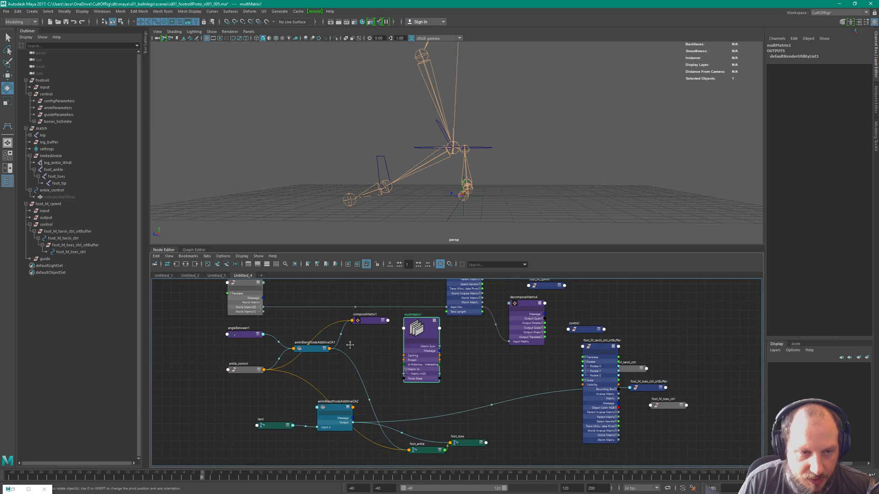
{"action": "middle_click_drag", "start_coordinate": [349, 345], "coordinate": [423, 366], "text": "alt"}
{"action": "left_click", "coordinate": [317, 392]}
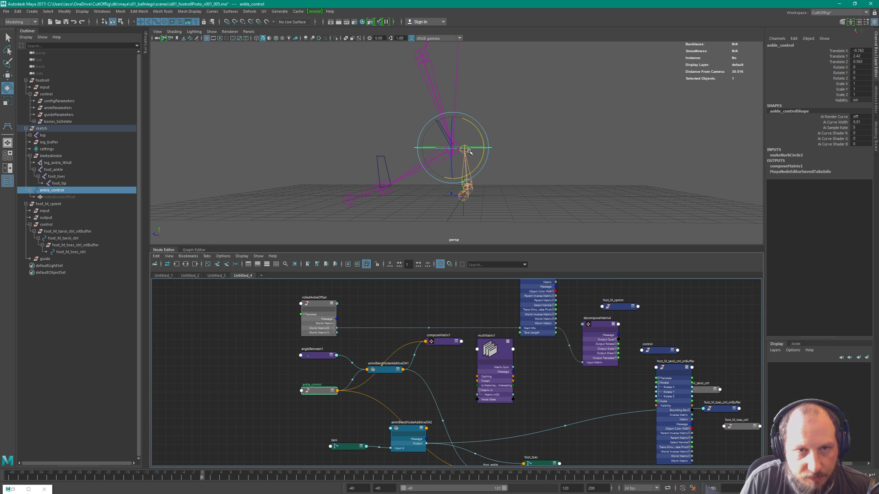
{"action": "mouse_move", "coordinate": [469, 153]}
{"action": "left_mouse_down"}
{"action": "mouse_move", "coordinate": [438, 144]}
{"action": "mouse_move", "coordinate": [467, 133]}
{"action": "mouse_move", "coordinate": [471, 158]}
{"action": "left_mouse_up"}
{"action": "key", "text": "ctrl+z"}
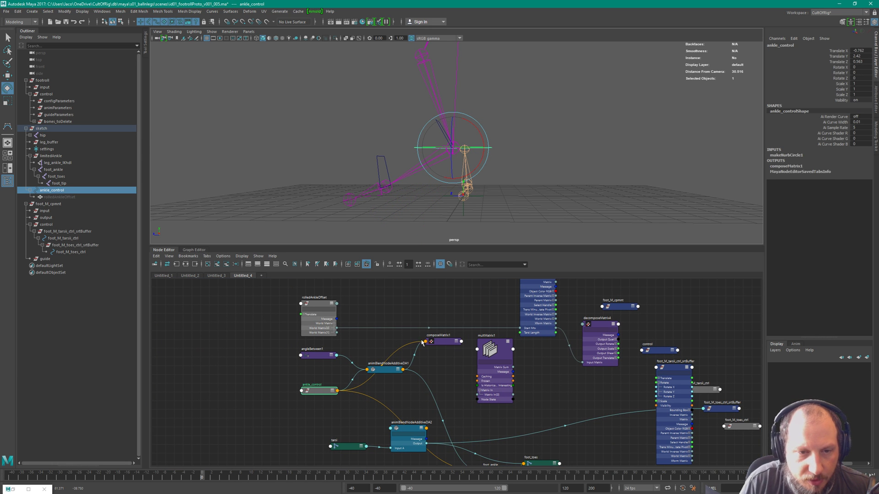
Shift angleBetween1, ankle_control, animBlendNodeAdditiveDA1 and composeMatrix1 slightly to even out the layout feeding multMatrix1.
{"action": "left_click_drag", "start_coordinate": [310, 356], "coordinate": [313, 355]}
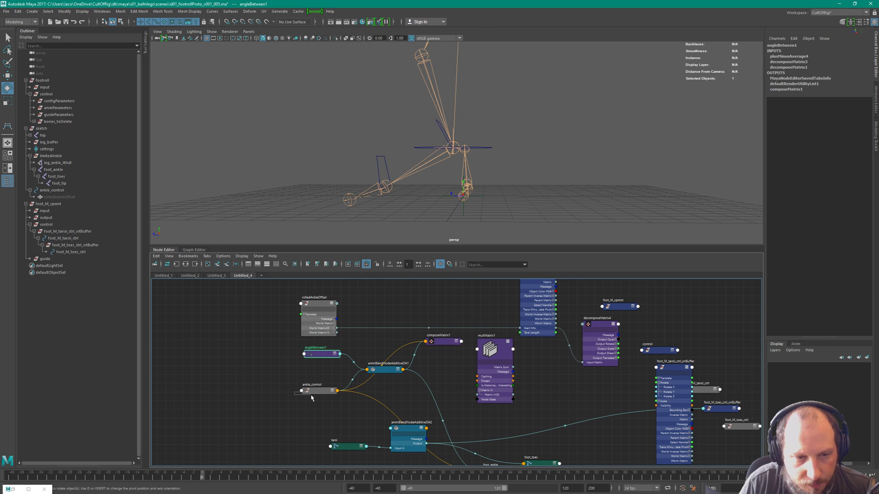
{"action": "left_click_drag", "start_coordinate": [314, 391], "coordinate": [318, 389]}
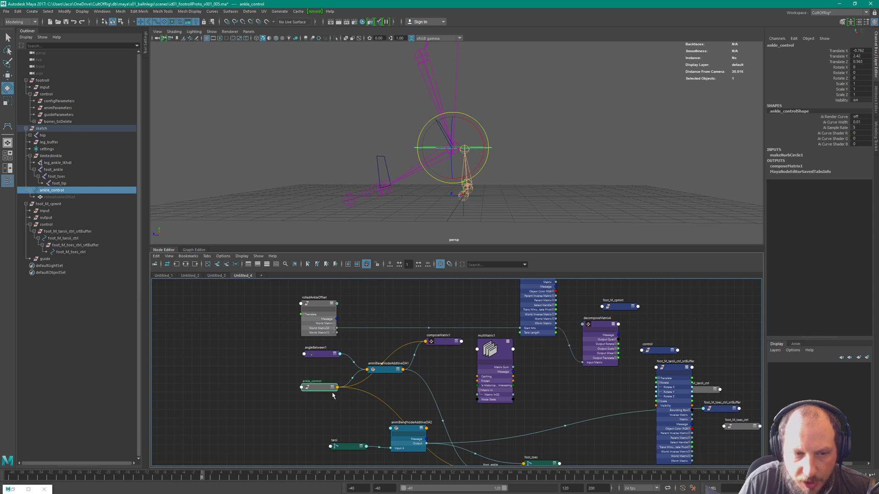
{"action": "left_click", "coordinate": [386, 368]}
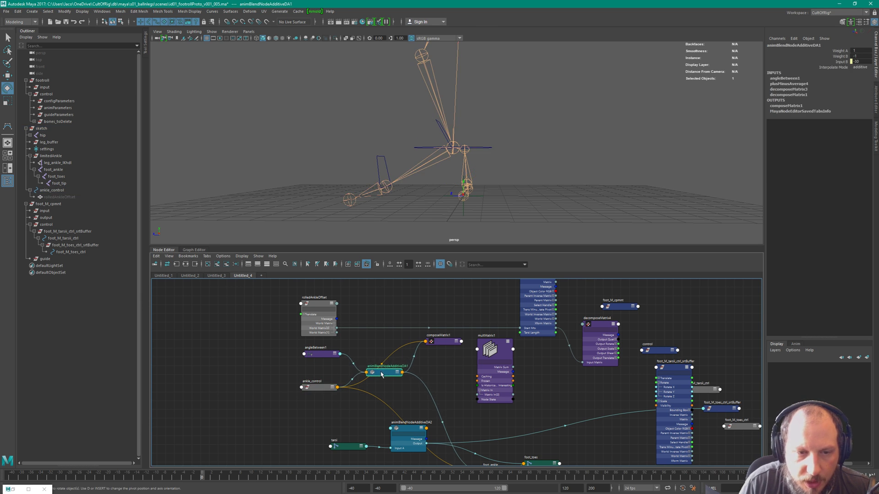
{"action": "left_click_drag", "start_coordinate": [401, 368], "coordinate": [400, 372]}
{"action": "left_click", "coordinate": [434, 343], "text": "shift"}
{"action": "left_click_drag", "start_coordinate": [434, 343], "coordinate": [440, 348]}
{"action": "left_click", "coordinate": [440, 348]}
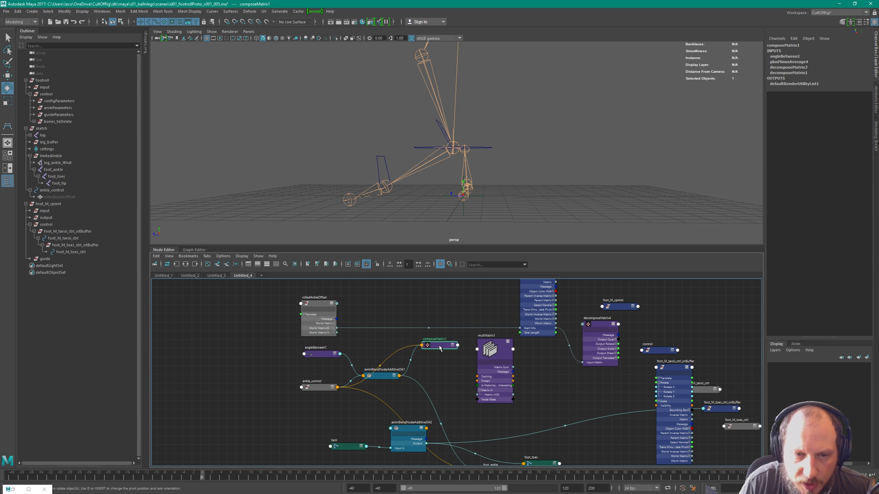
Test-rotate rolledAnkleOffset and its parent ankle_control to compare how they move the leg, undoing each rotation.
{"action": "left_click_drag", "start_coordinate": [448, 144], "coordinate": [478, 131]}
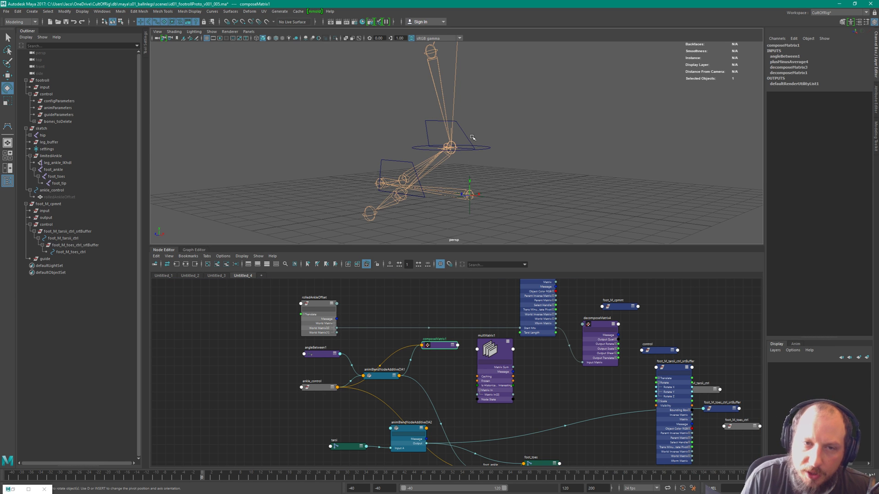
{"action": "left_click", "coordinate": [318, 316]}
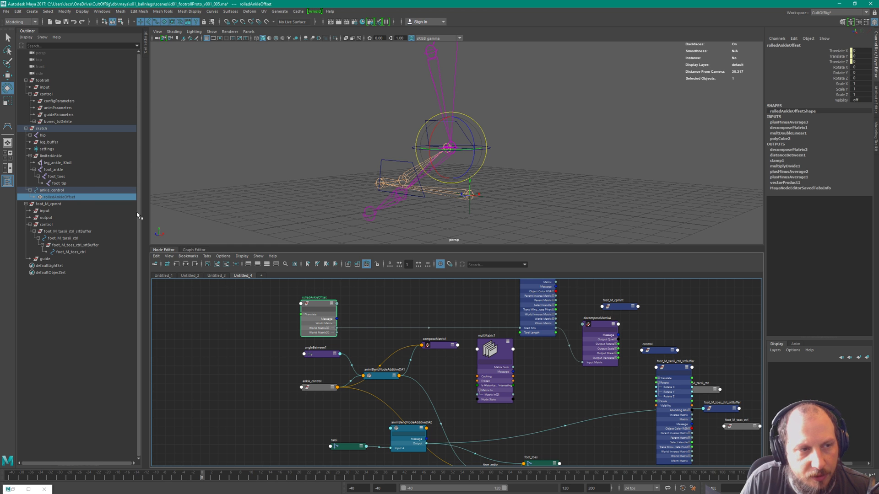
{"action": "left_click_drag", "start_coordinate": [473, 133], "coordinate": [475, 168]}
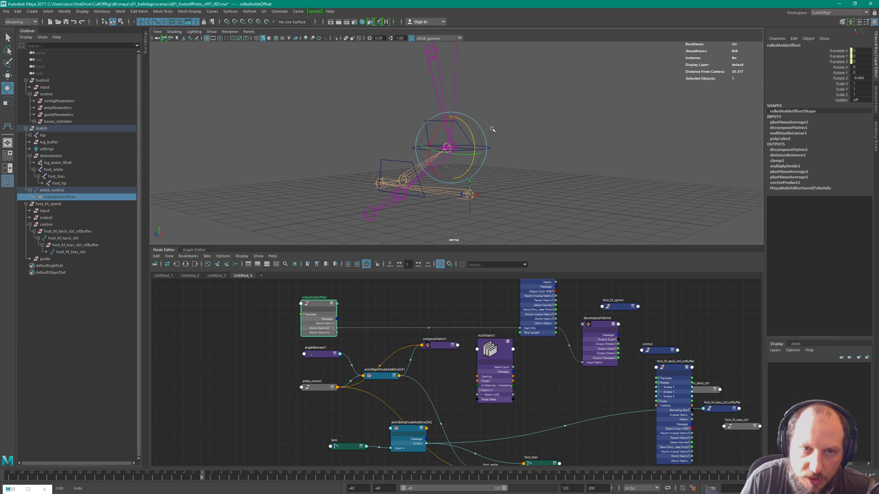
{"action": "key", "text": "ctrl+z"}
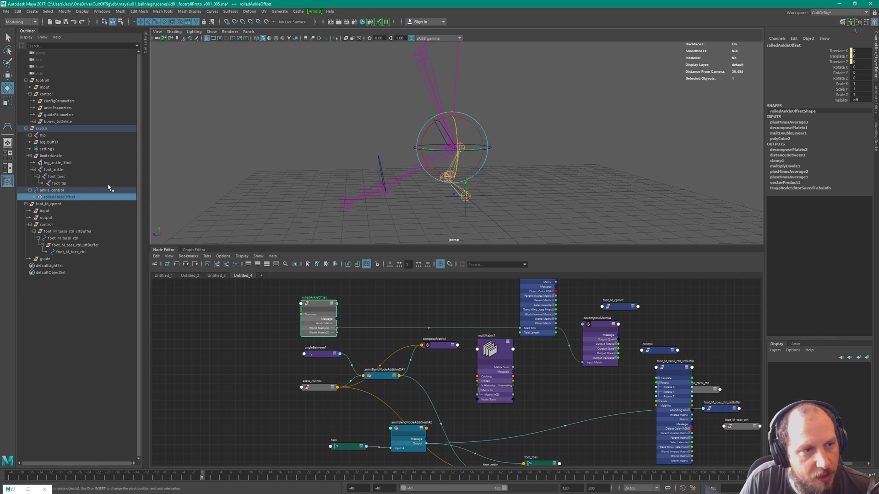
{"action": "left_click", "coordinate": [532, 129]}
{"action": "left_click", "coordinate": [486, 132]}
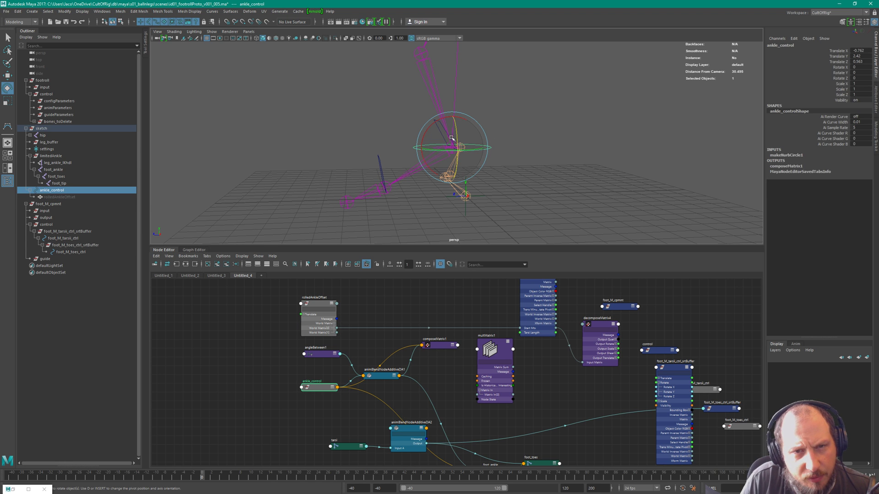
{"action": "key", "text": "ctrl+z"}
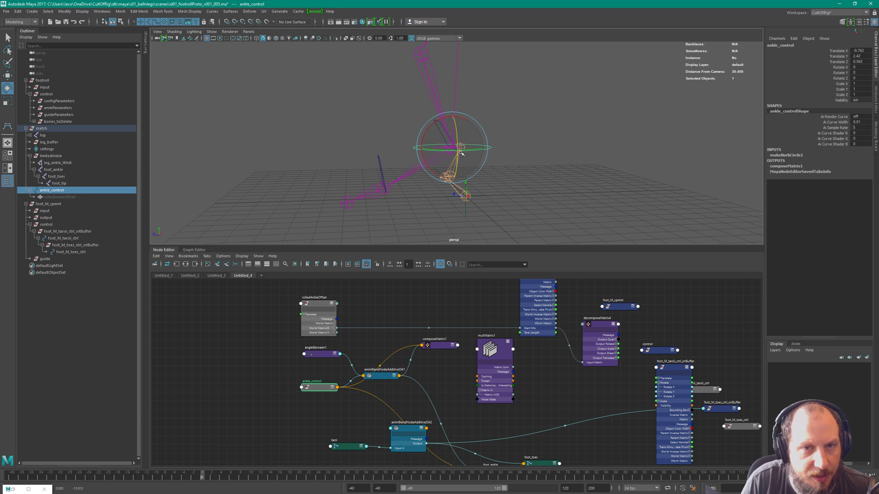
Graph rolledAnkleOffset's input connections, move animBlendNodeAdditiveDA1 far aside and place rolledAnkleOffset after multDoubleLinear1 and plusMinusAverage3.
{"action": "left_click", "coordinate": [73, 197]}
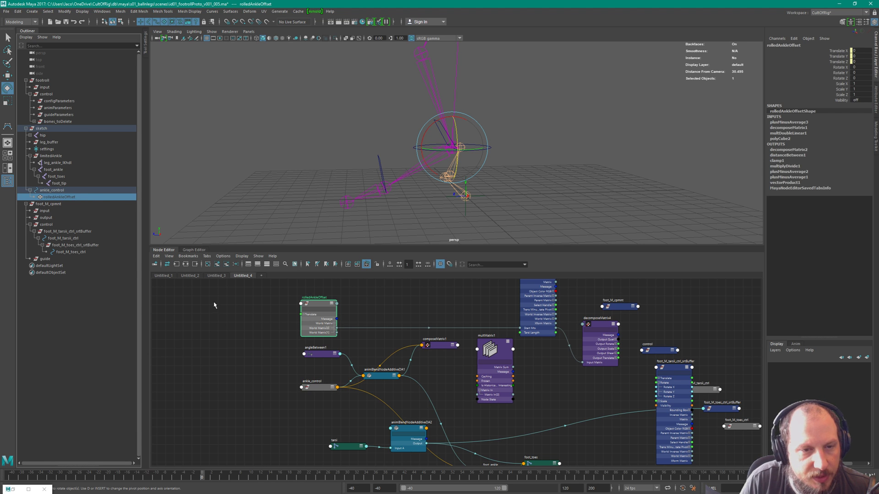
{"action": "left_click", "coordinate": [176, 264]}
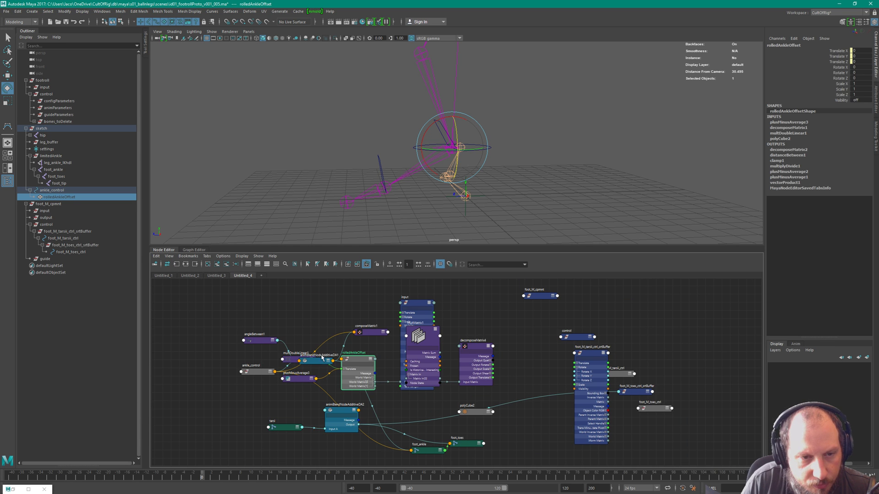
{"action": "left_click_drag", "start_coordinate": [360, 358], "coordinate": [184, 300]}
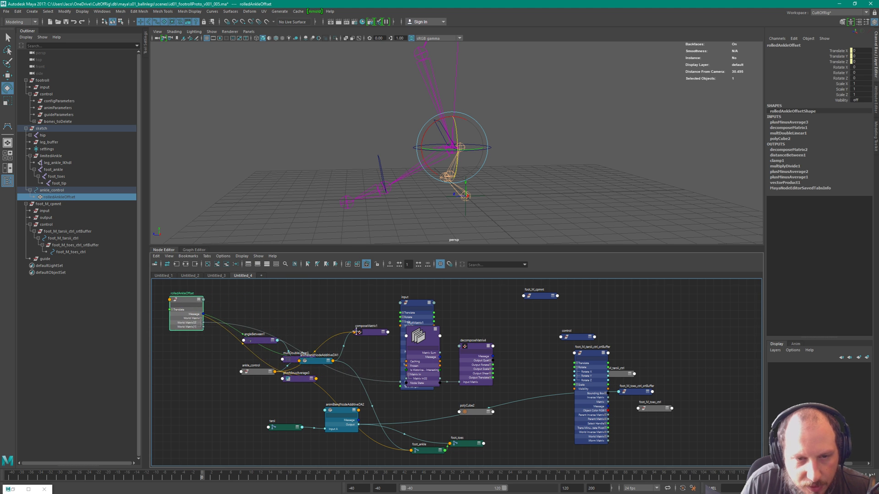
{"action": "middle_click_drag", "start_coordinate": [357, 367], "coordinate": [531, 376], "text": "alt"}
{"action": "left_click_drag", "start_coordinate": [489, 369], "coordinate": [252, 337]}
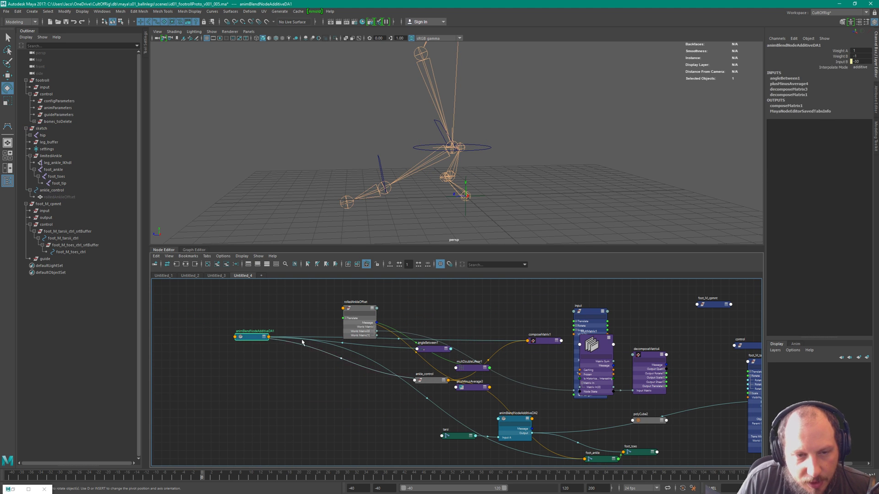
{"action": "left_click", "coordinate": [351, 303]}
{"action": "left_click_drag", "start_coordinate": [350, 303], "coordinate": [524, 358]}
{"action": "scroll", "coordinate": [422, 365], "scroll_direction": "up", "scroll_amount": 5}
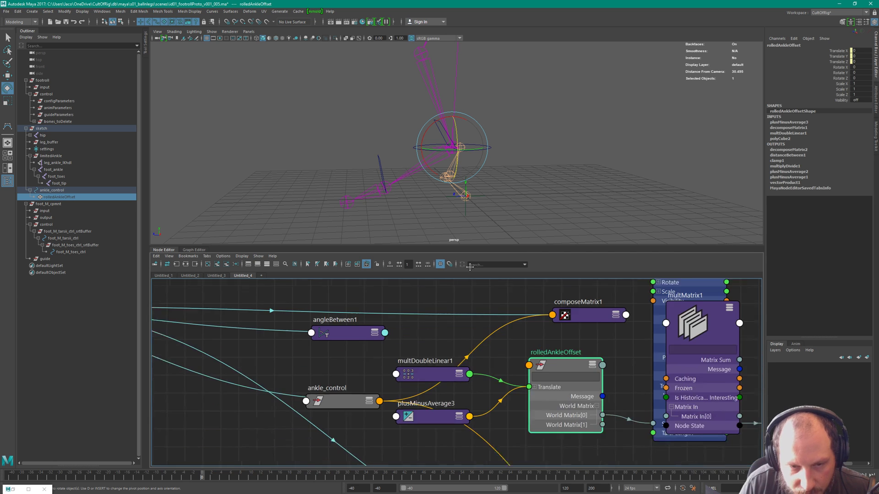
Nudge multDoubleLinear1 upward, expand rolledAnkleOffset's Translate to inspect its per-axis inputs, and select its parent ankle_control.
{"action": "left_click_drag", "start_coordinate": [421, 365], "coordinate": [417, 358]}
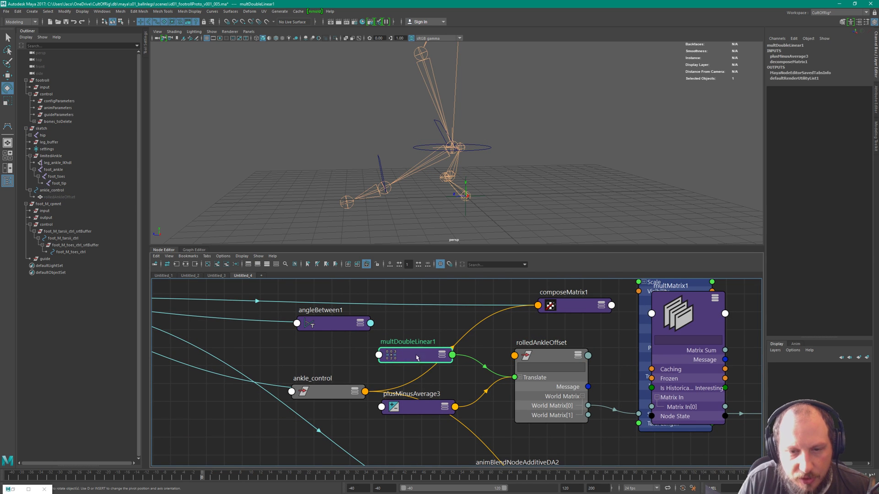
{"action": "left_click", "coordinate": [521, 378]}
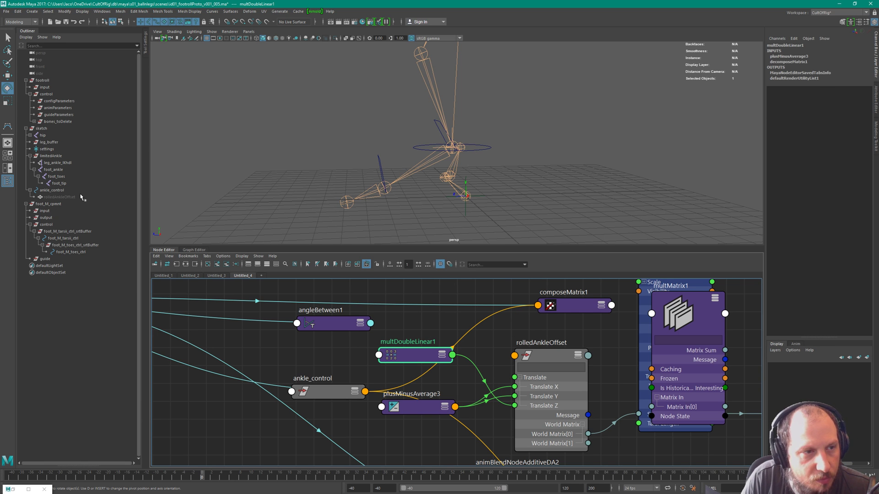
{"action": "left_click", "coordinate": [560, 342]}
{"action": "left_click", "coordinate": [52, 190]}
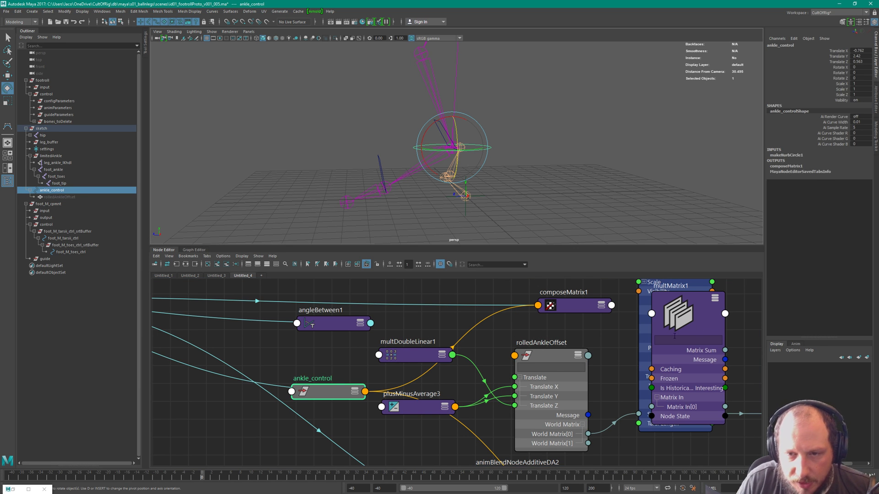
Move multMatrix1 off the overlapping input node to beyond decomposeMatrix4, and bring decomposeMatrix4 closer to the input node.
{"action": "middle_click_drag", "start_coordinate": [675, 336], "coordinate": [450, 352], "text": "alt"}
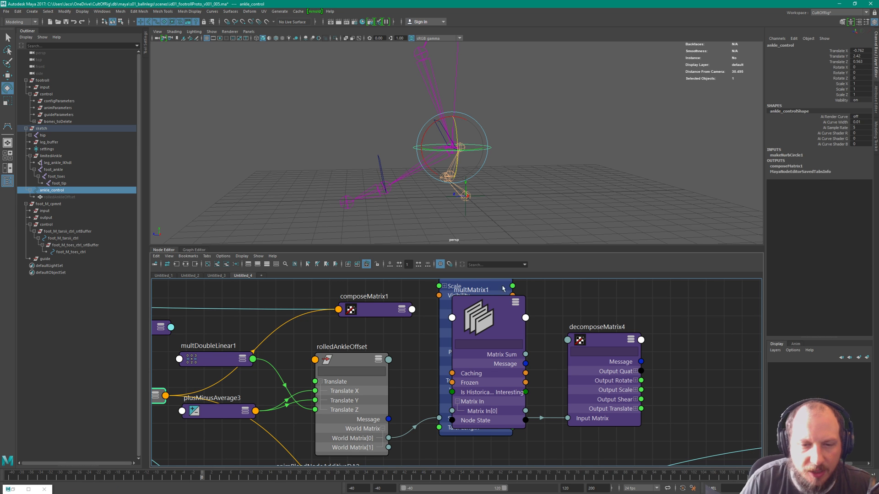
{"action": "scroll", "coordinate": [503, 289], "scroll_direction": "down", "scroll_amount": 4}
{"action": "left_click", "coordinate": [509, 381]}
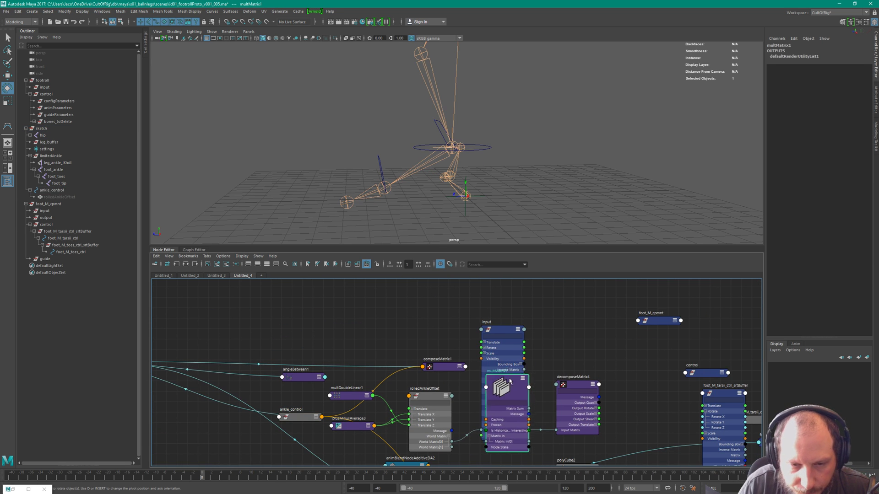
{"action": "left_click_drag", "start_coordinate": [509, 381], "coordinate": [619, 322]}
{"action": "left_click_drag", "start_coordinate": [574, 385], "coordinate": [552, 364]}
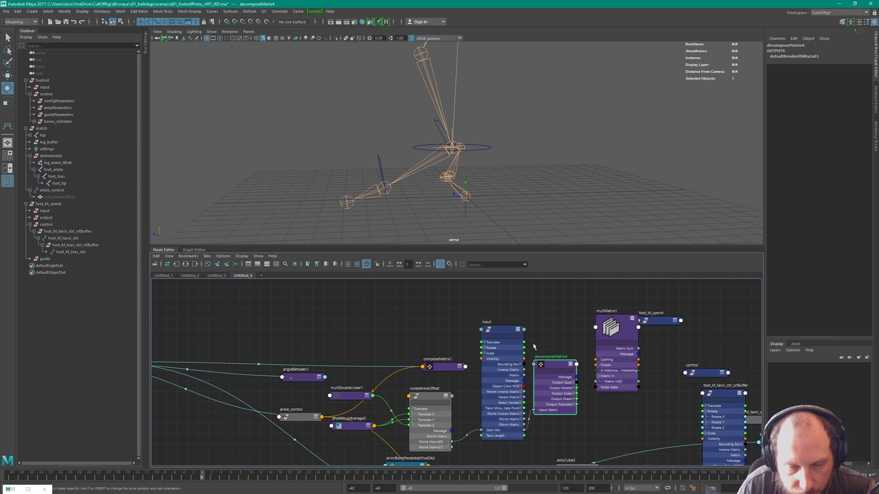
Move foot_M_tarsi_ctrl_srtBuffer away from the other control nodes to below multMatrix1, near polyCube2.
{"action": "scroll", "coordinate": [623, 346], "scroll_direction": "down", "scroll_amount": 4}
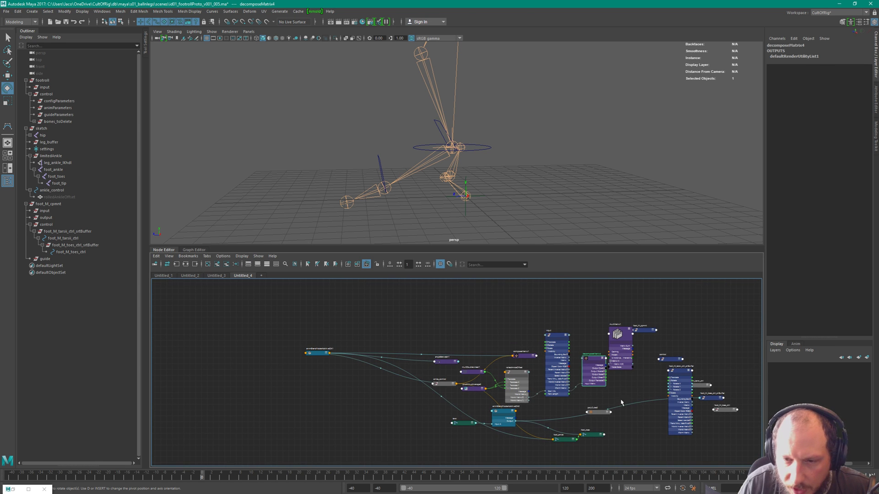
{"action": "left_click_drag", "start_coordinate": [681, 379], "coordinate": [650, 405]}
{"action": "scroll", "coordinate": [597, 401], "scroll_direction": "up", "scroll_amount": 4}
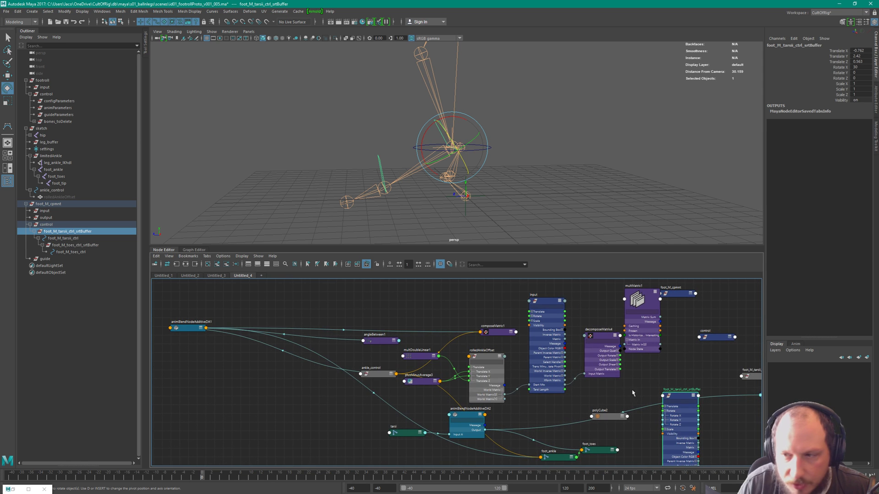
Move the input node straight up so it sits above composeMatrix1, clear of the other ankle nodes.
{"action": "right_click_drag", "start_coordinate": [624, 375], "coordinate": [481, 352], "text": "alt"}
{"action": "left_click", "coordinate": [568, 344]}
{"action": "right_click_drag", "start_coordinate": [570, 344], "coordinate": [618, 381], "text": "alt"}
{"action": "middle_click_drag", "start_coordinate": [618, 380], "coordinate": [565, 367], "text": "alt"}
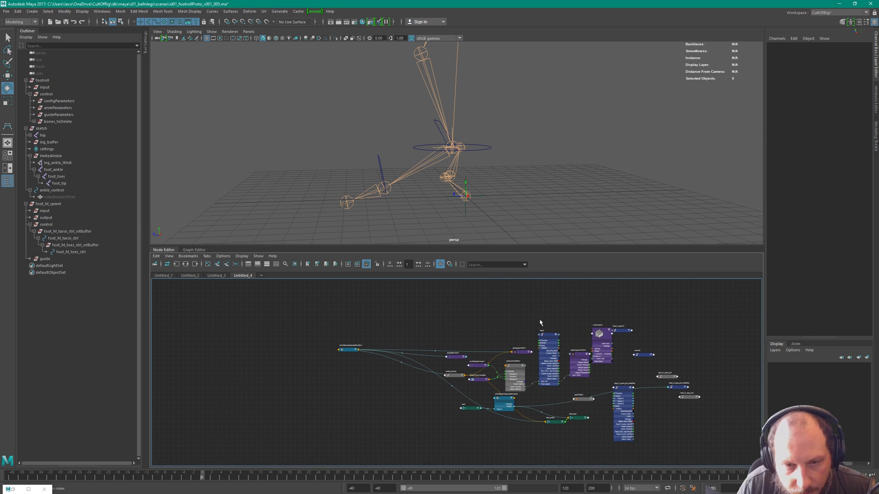
{"action": "left_click", "coordinate": [521, 352]}
{"action": "scroll", "coordinate": [516, 290], "scroll_direction": "up", "scroll_amount": 3}
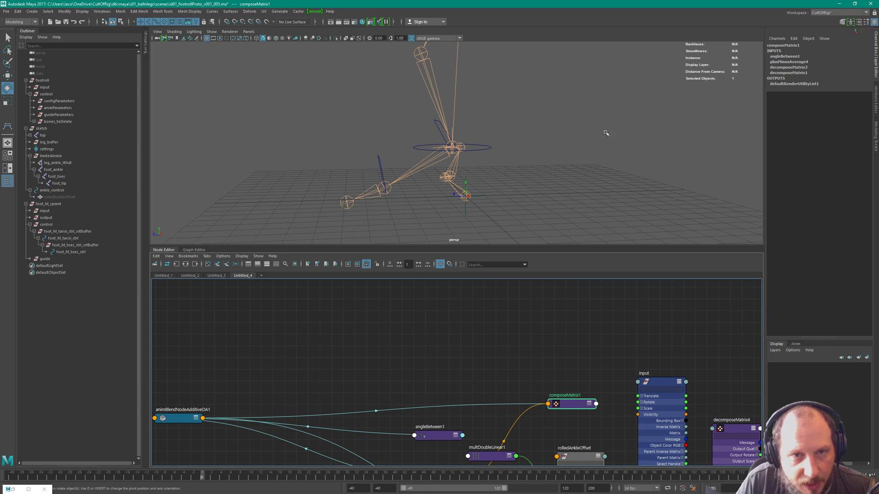
{"action": "key", "text": "f"}
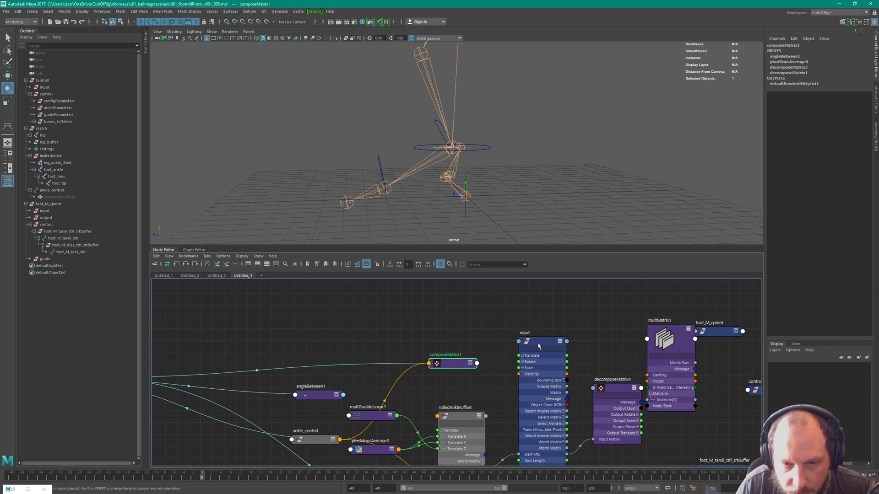
{"action": "left_click_drag", "start_coordinate": [539, 346], "coordinate": [478, 225]}
{"action": "middle_click_drag", "start_coordinate": [515, 407], "coordinate": [576, 383], "text": "alt"}
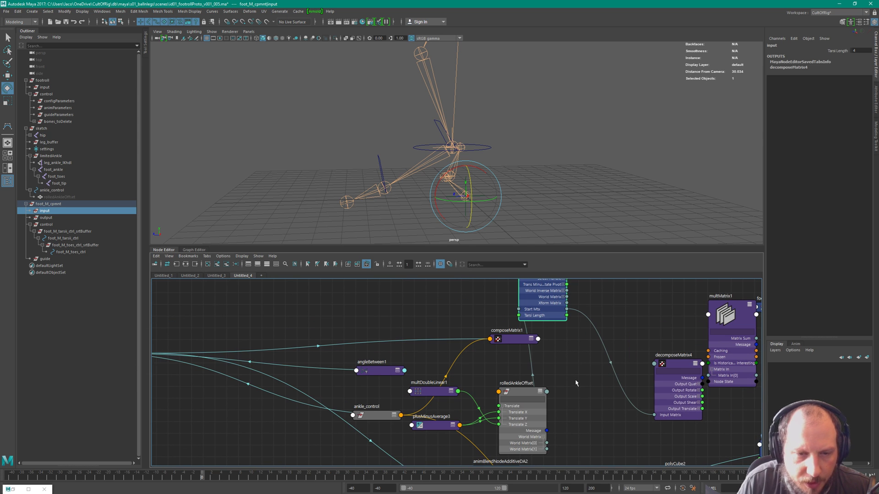
Place rolledAnkleOffset and its two source nodes beside the input node, with plusMinusAverage3 arranged above multDoubleLinear1.
{"action": "left_click_drag", "start_coordinate": [421, 358], "coordinate": [523, 435]}
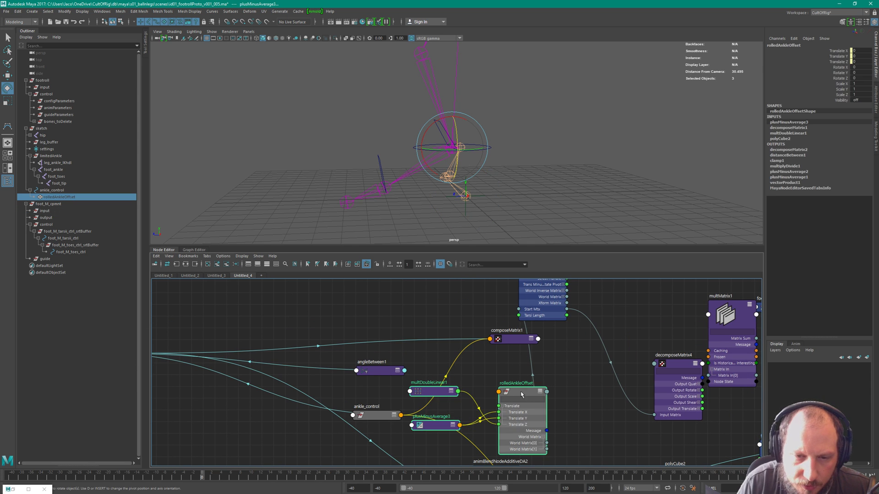
{"action": "left_click_drag", "start_coordinate": [522, 394], "coordinate": [415, 267]}
{"action": "middle_click_drag", "start_coordinate": [447, 334], "coordinate": [518, 408], "text": "alt"}
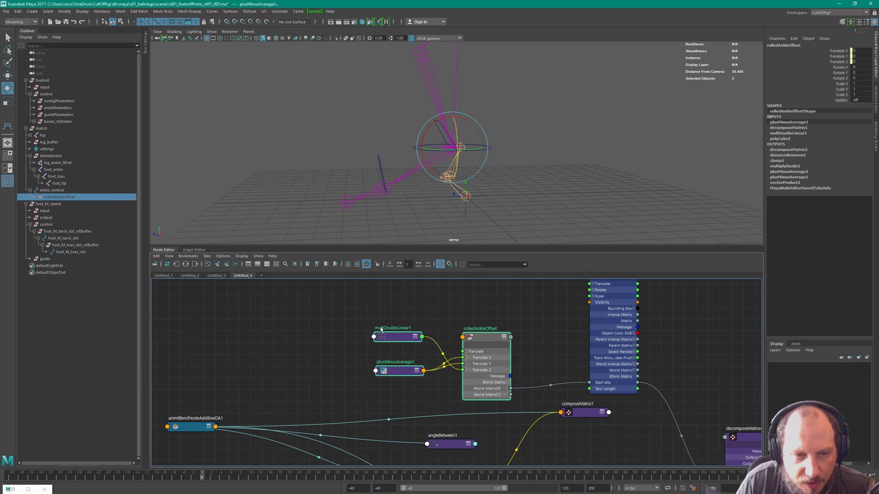
{"action": "left_click", "coordinate": [380, 326]}
{"action": "mouse_move", "coordinate": [397, 338]}
{"action": "left_mouse_down"}
{"action": "mouse_move", "coordinate": [400, 398]}
{"action": "mouse_move", "coordinate": [386, 336]}
{"action": "left_mouse_up"}
{"action": "left_click", "coordinate": [396, 371], "text": "shift"}
{"action": "left_click", "coordinate": [382, 361]}
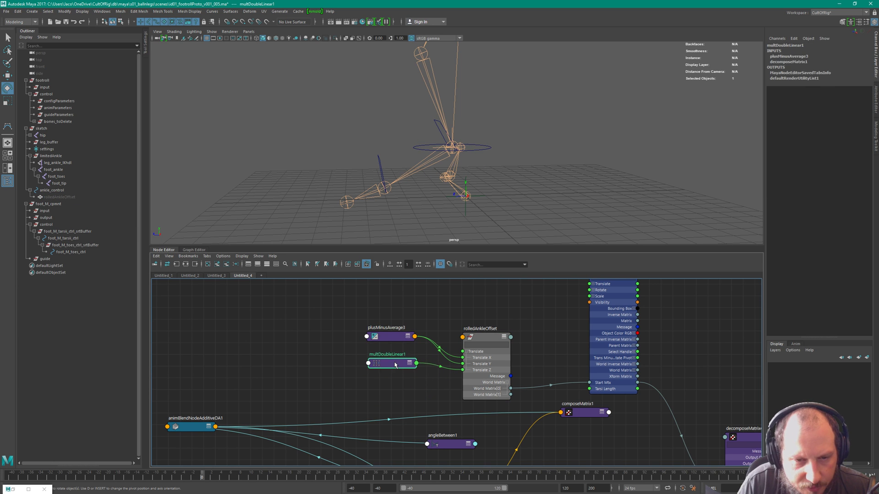
{"action": "mouse_move", "coordinate": [534, 387]}
{"action": "middle_mouse_down", "text": "alt"}
{"action": "mouse_move", "coordinate": [515, 327]}
{"action": "mouse_move", "coordinate": [525, 389]}
{"action": "middle_mouse_up", "text": "alt"}
{"action": "left_click_drag", "start_coordinate": [359, 299], "coordinate": [528, 338]}
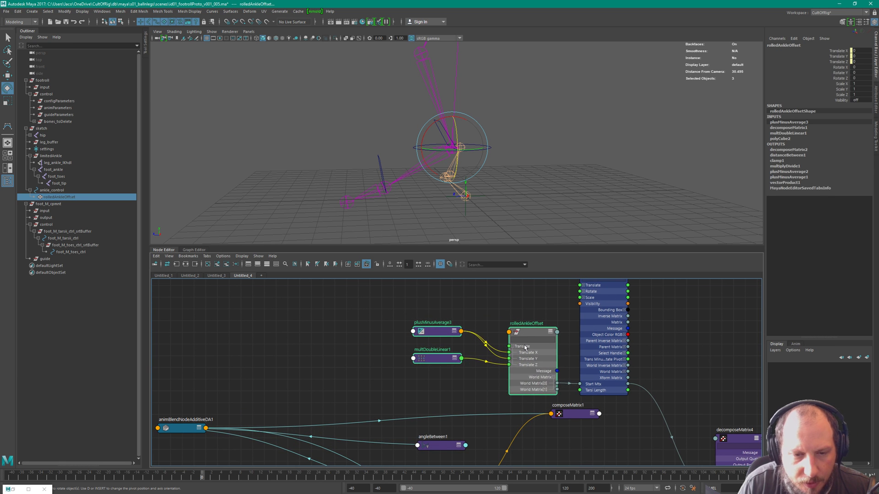
{"action": "middle_click_drag", "start_coordinate": [526, 348], "coordinate": [550, 303], "text": "alt"}
Move angleBetween1 up below multDoubleLinear1, and place ankle_control upstream of animBlendNodeAdditiveDA1.
{"action": "left_click", "coordinate": [451, 399]}
{"action": "left_click_drag", "start_coordinate": [451, 399], "coordinate": [445, 344]}
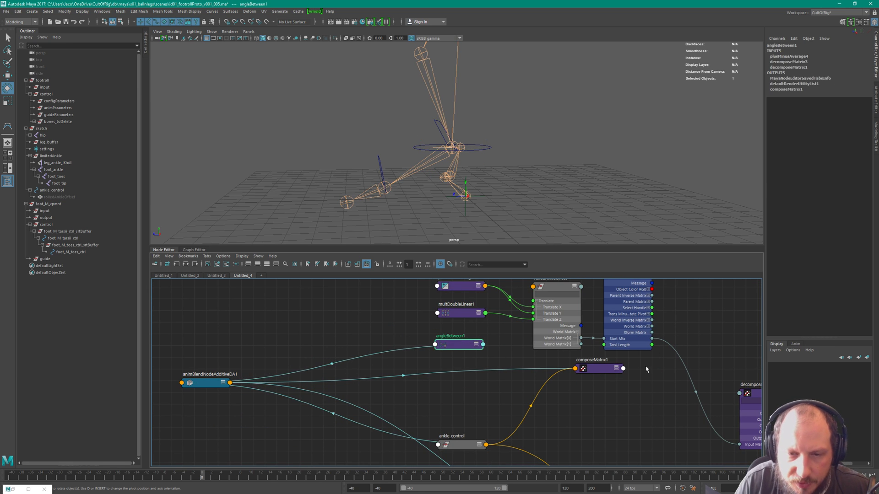
{"action": "middle_click_drag", "start_coordinate": [631, 464], "coordinate": [601, 364], "text": "alt"}
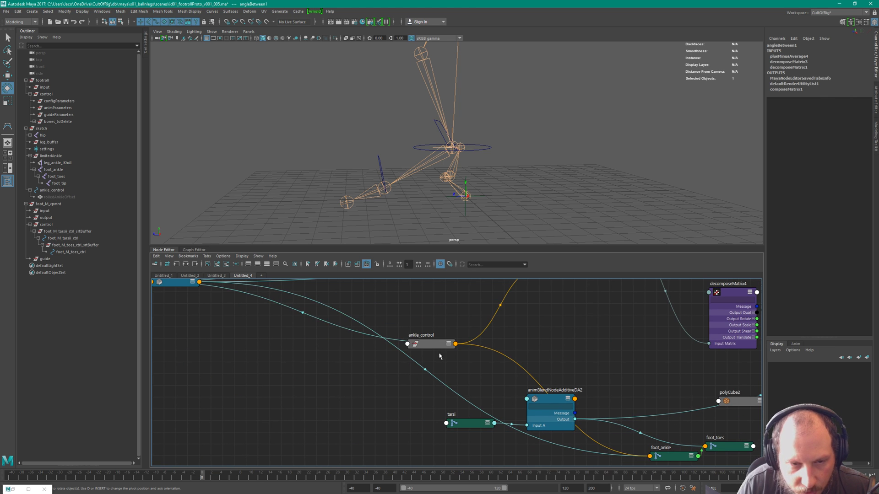
{"action": "mouse_move", "coordinate": [432, 345]}
{"action": "left_mouse_down"}
{"action": "mouse_move", "coordinate": [429, 312]}
{"action": "mouse_move", "coordinate": [430, 331]}
{"action": "left_mouse_up"}
{"action": "middle_click_drag", "start_coordinate": [458, 366], "coordinate": [661, 366], "text": "alt"}
{"action": "left_click_drag", "start_coordinate": [641, 360], "coordinate": [285, 327]}
{"action": "middle_click_drag", "start_coordinate": [724, 409], "coordinate": [384, 360], "text": "alt"}
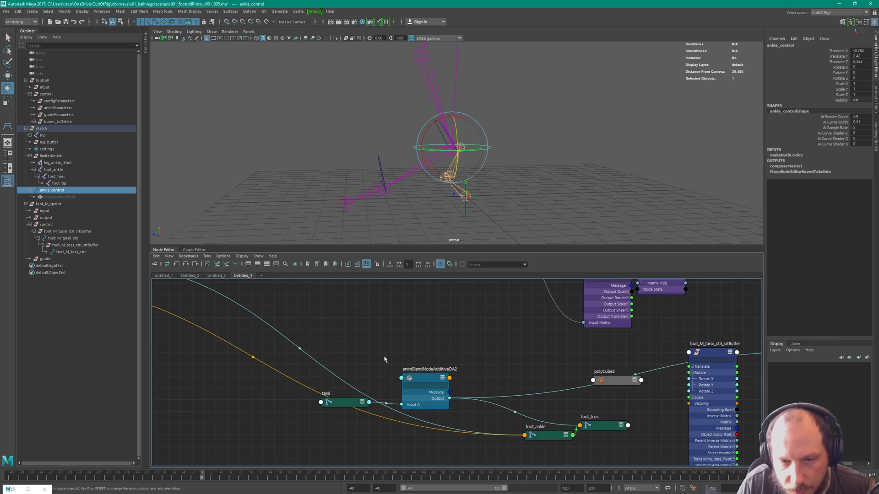
Shift tarsi and animBlendNodeAdditiveDA2 farther upstream of the foot joints, and place angleBetween1 directly above ankle_control, feeding animBlendNodeAdditiveDA1.
{"action": "left_click_drag", "start_coordinate": [327, 343], "coordinate": [191, 377]}
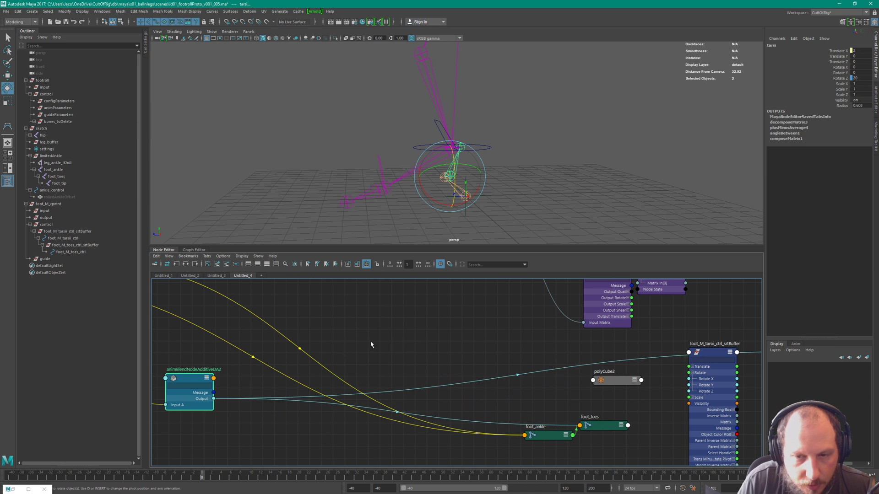
{"action": "middle_click_drag", "start_coordinate": [376, 286], "coordinate": [526, 425], "text": "alt"}
{"action": "left_click_drag", "start_coordinate": [455, 368], "coordinate": [193, 332]}
{"action": "middle_click_drag", "start_coordinate": [255, 334], "coordinate": [535, 330], "text": "alt"}
{"action": "left_click_drag", "start_coordinate": [463, 333], "coordinate": [383, 381]}
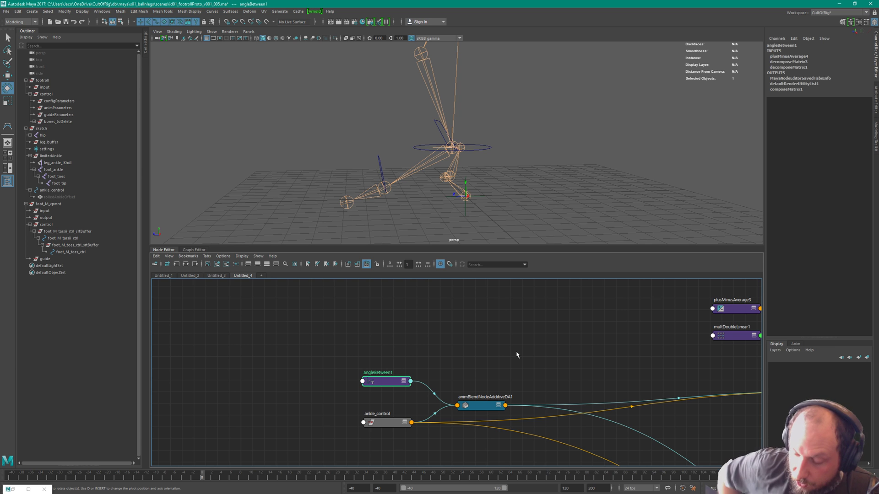
Move rolledAnkleOffset, plusMinusAverage3 and multDoubleLinear1 together well upstream of the input node, above animBlendNodeAdditiveDA1.
{"action": "middle_click_drag", "start_coordinate": [682, 293], "coordinate": [401, 318], "text": "alt"}
{"action": "left_click", "coordinate": [541, 321]}
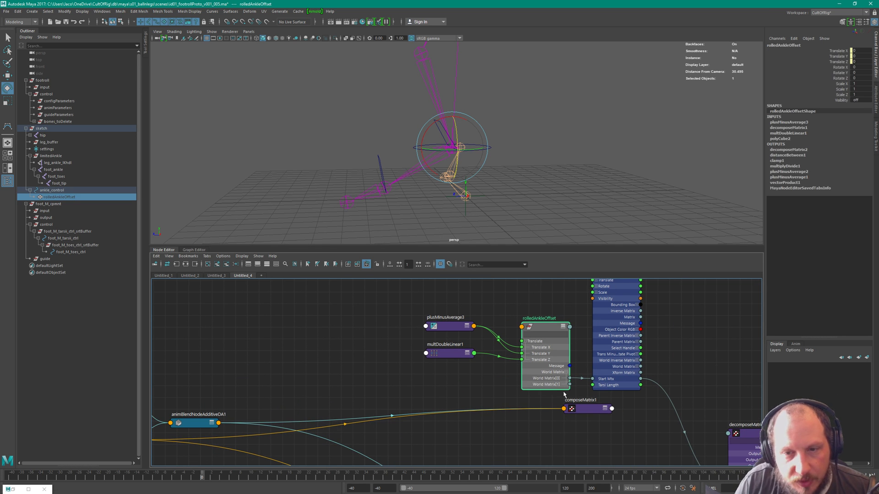
{"action": "left_click_drag", "start_coordinate": [444, 302], "coordinate": [301, 331]}
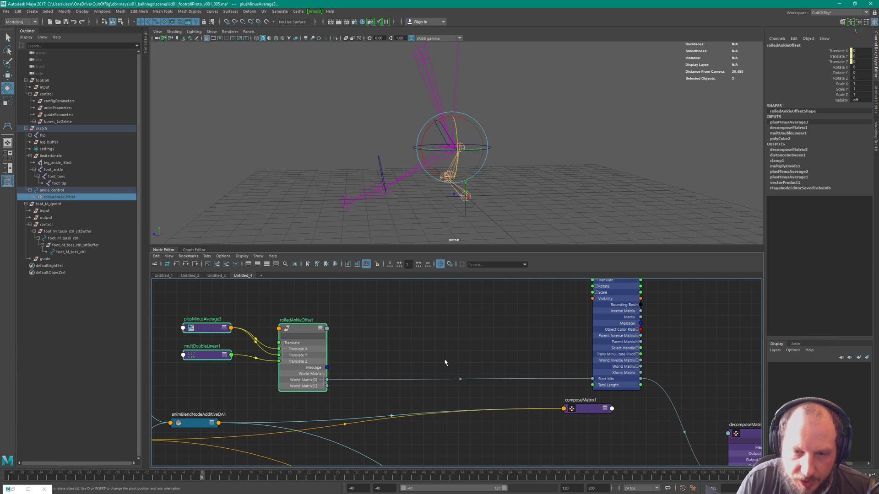
Place decomposeMatrix4 directly after the input node, followed by foot_M_tarsii_ctrl_srtBuffer alongside its outputs.
{"action": "middle_click_drag", "start_coordinate": [640, 286], "coordinate": [503, 243], "text": "alt"}
{"action": "left_click", "coordinate": [526, 348]}
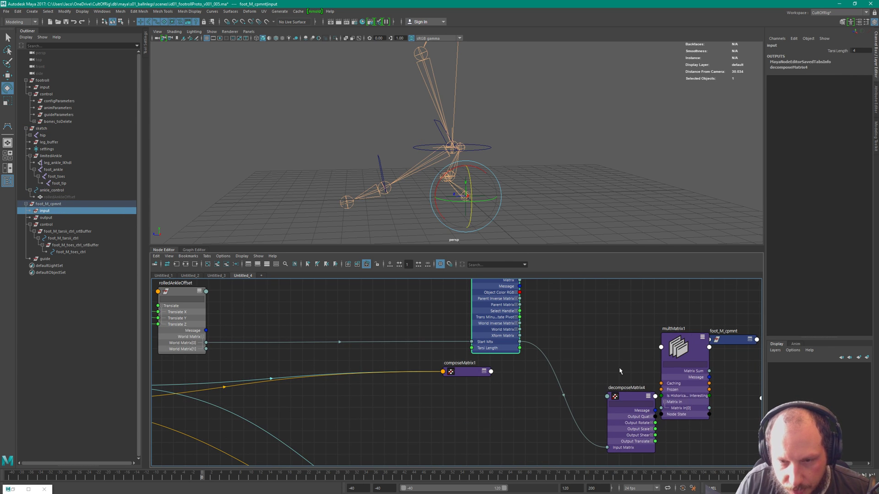
{"action": "left_click", "coordinate": [632, 403]}
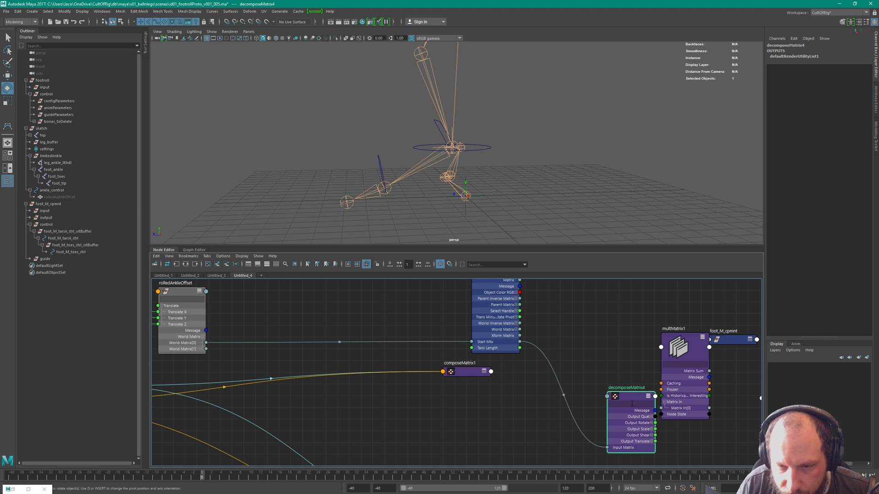
{"action": "left_click_drag", "start_coordinate": [626, 388], "coordinate": [584, 333]}
{"action": "scroll", "coordinate": [586, 351], "scroll_direction": "down", "scroll_amount": 5}
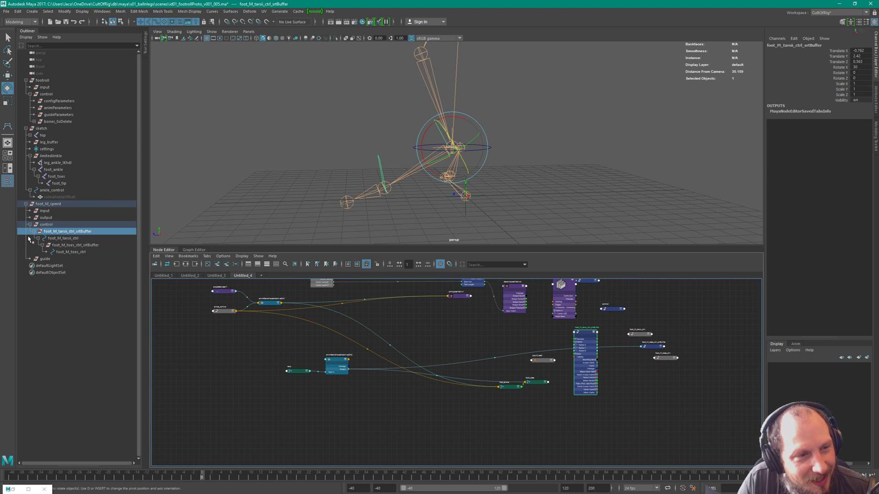
{"action": "scroll", "coordinate": [503, 357], "scroll_direction": "up", "scroll_amount": 4}
{"action": "left_click_drag", "start_coordinate": [723, 307], "coordinate": [566, 273]}
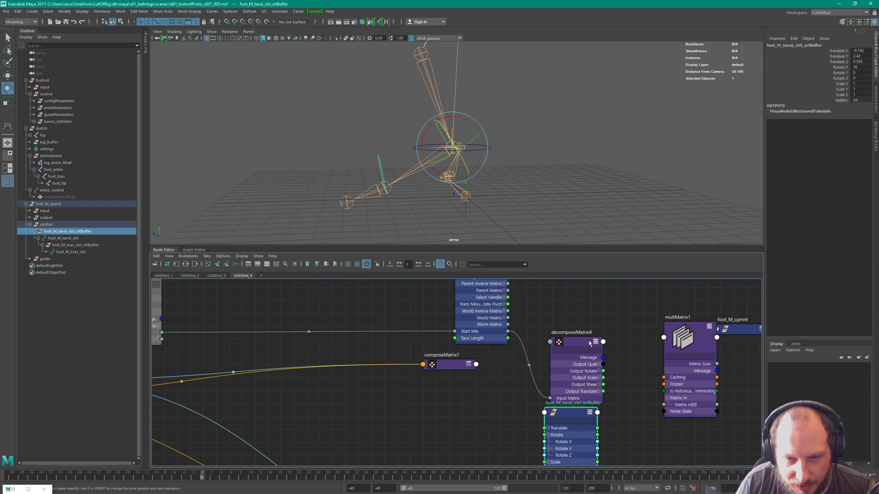
{"action": "left_click", "coordinate": [546, 310]}
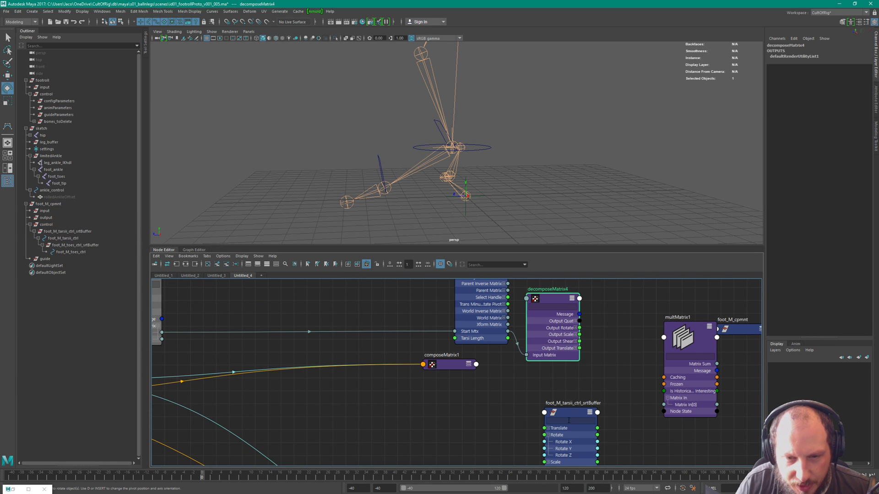
{"action": "left_click_drag", "start_coordinate": [572, 421], "coordinate": [618, 317]}
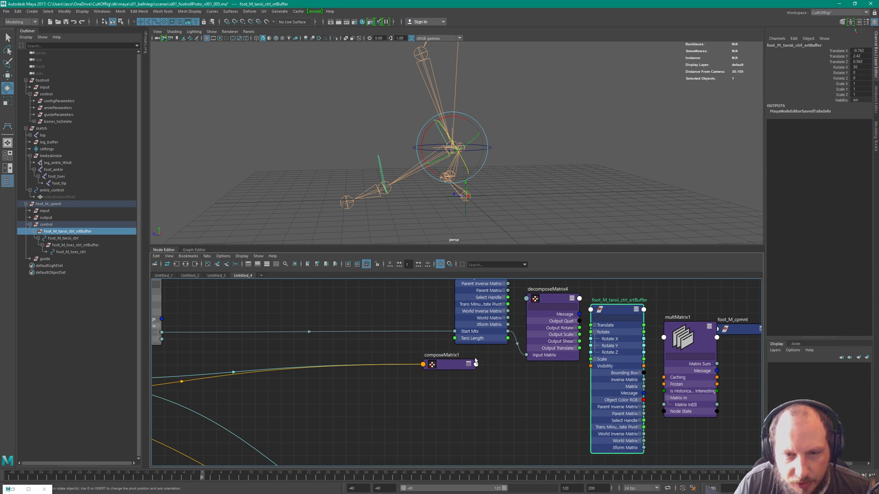
Move multMatrix1 from beside foot_M_cpmnt back to the open space above rolledAnkleOffset.
{"action": "middle_click_drag", "start_coordinate": [545, 336], "coordinate": [551, 371], "text": "alt"}
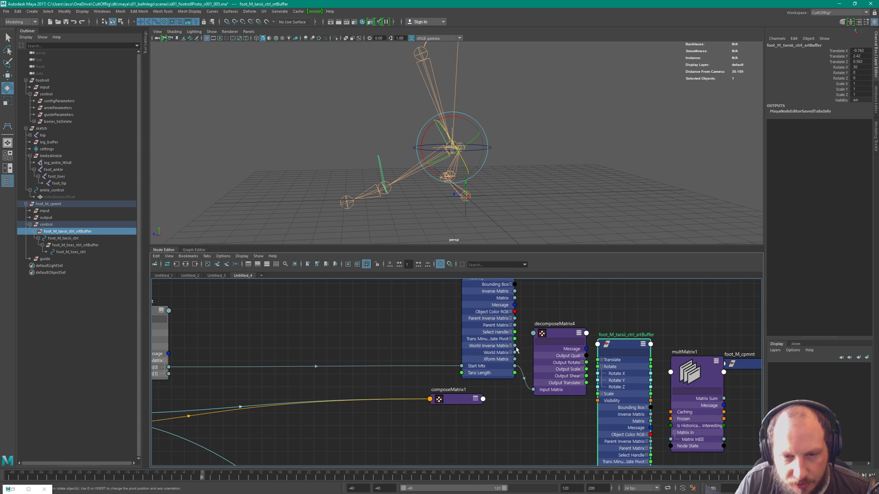
{"action": "middle_click_drag", "start_coordinate": [490, 374], "coordinate": [391, 375], "text": "alt"}
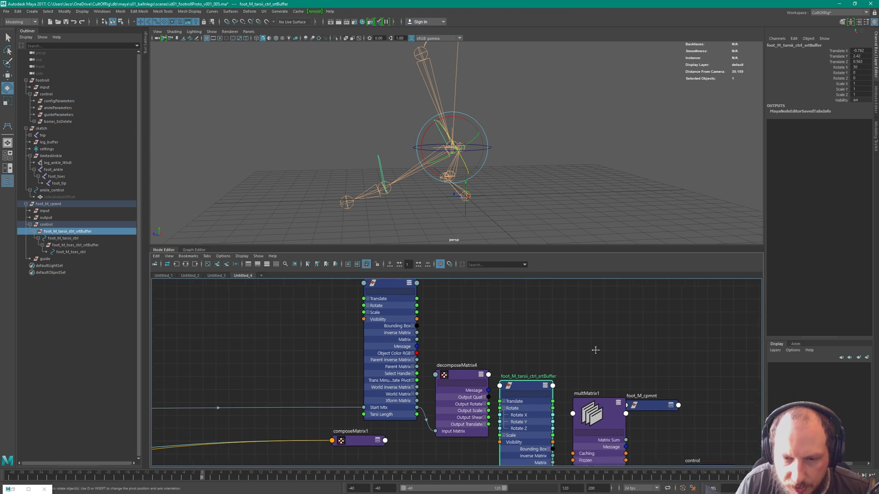
{"action": "middle_click_drag", "start_coordinate": [594, 349], "coordinate": [499, 358], "text": "alt"}
{"action": "left_click_drag", "start_coordinate": [499, 359], "coordinate": [685, 293]}
{"action": "scroll", "coordinate": [664, 320], "scroll_direction": "down", "scroll_amount": 5}
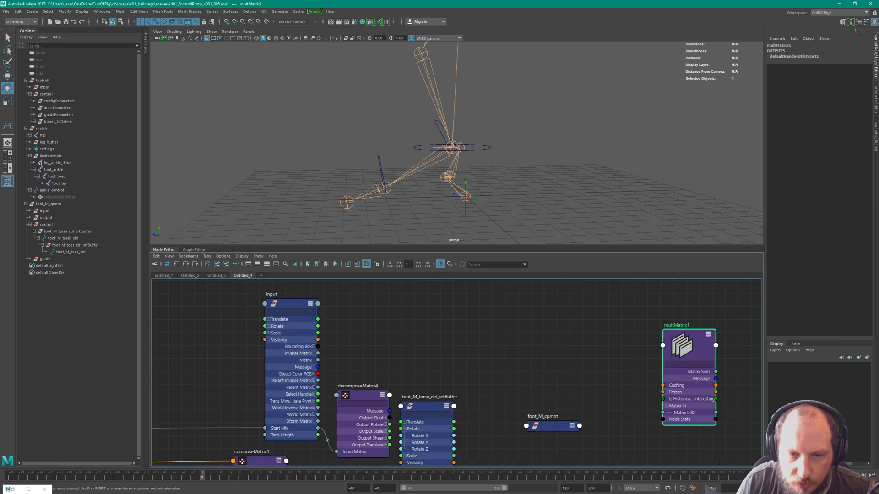
{"action": "middle_click_drag", "start_coordinate": [677, 378], "coordinate": [542, 311], "text": "alt"}
{"action": "left_click_drag", "start_coordinate": [542, 311], "coordinate": [267, 282]}
{"action": "scroll", "coordinate": [592, 363], "scroll_direction": "up", "scroll_amount": 6}
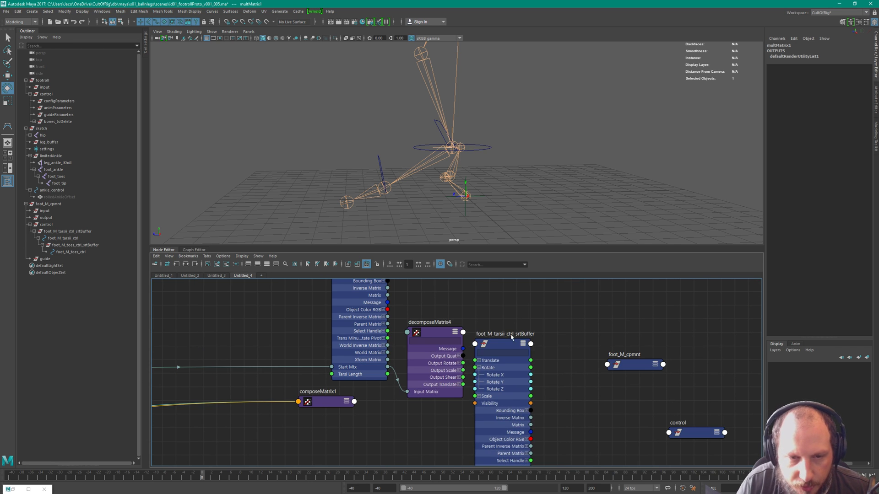
Space foot_M_tarsii_ctrl_srtBuffer away from decomposeMatrix4 and connect decomposeMatrix4's Output Translate to the buffer's Translate.
{"action": "left_click", "coordinate": [512, 339]}
{"action": "left_click", "coordinate": [479, 348]}
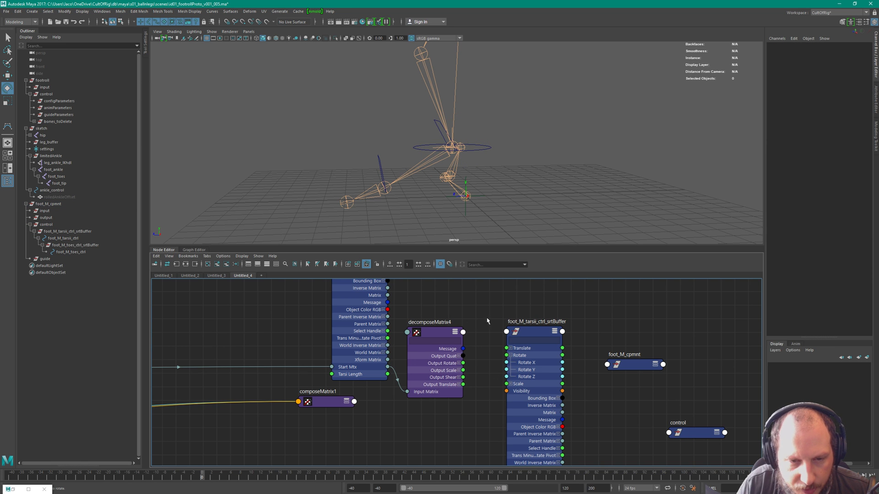
{"action": "left_click_drag", "start_coordinate": [464, 385], "coordinate": [508, 343]}
{"action": "left_click_drag", "start_coordinate": [516, 349], "coordinate": [516, 349]}
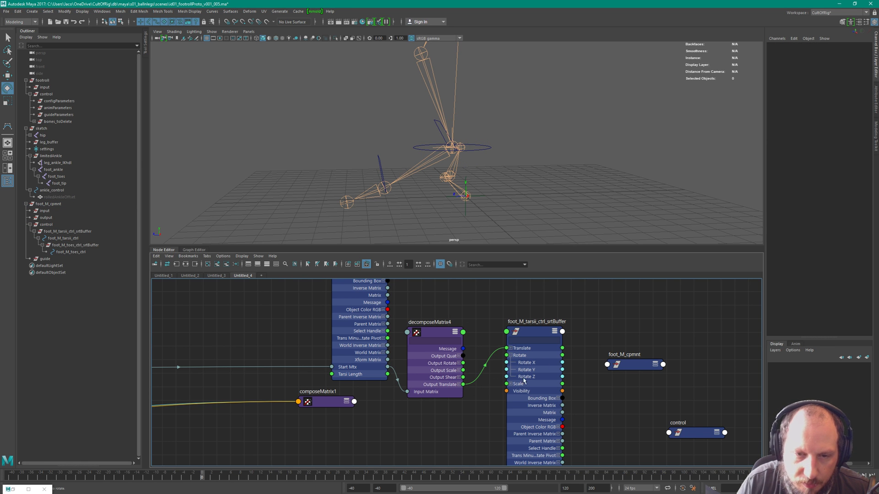
Play and scrub the animation with foot_M_tarsii_ctrl_srtBuffer selected to check how it follows the ankle.
{"action": "middle_click_drag", "start_coordinate": [423, 179], "coordinate": [457, 147], "text": "alt"}
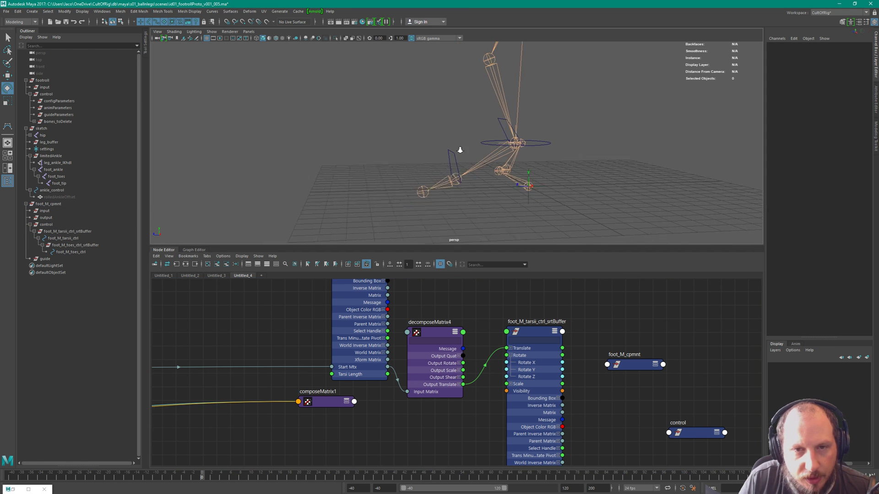
{"action": "left_click_drag", "start_coordinate": [526, 337], "coordinate": [518, 339]}
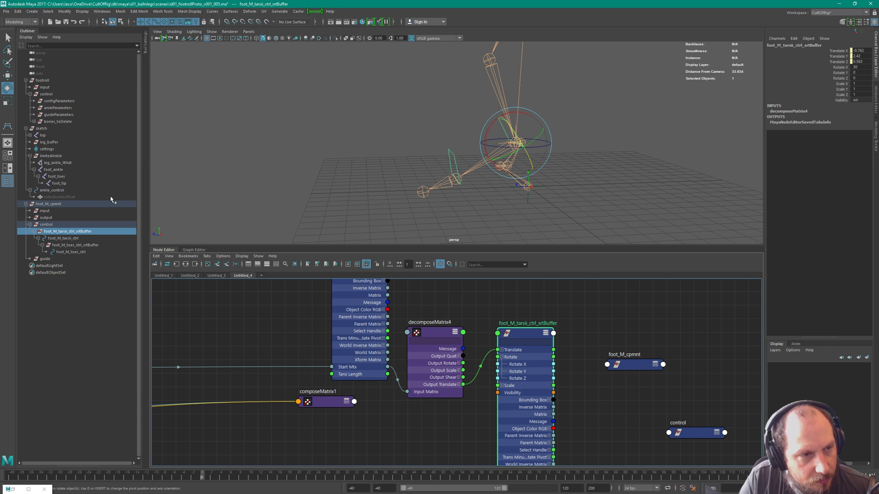
{"action": "middle_click_drag", "start_coordinate": [512, 193], "coordinate": [531, 217], "text": "alt"}
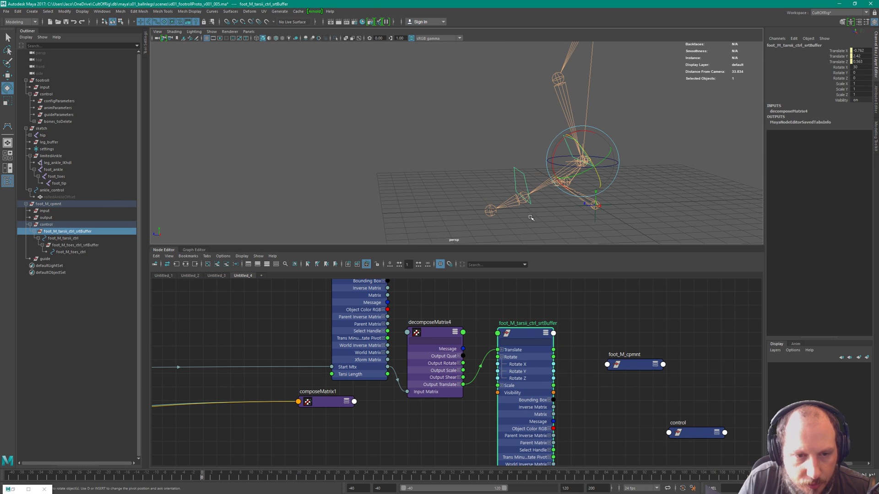
{"action": "key", "text": "alt+v"}
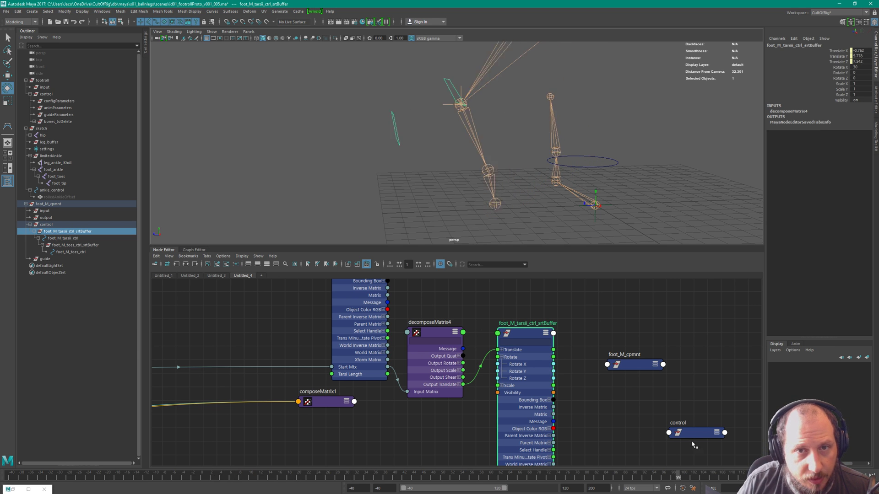
{"action": "left_click_drag", "start_coordinate": [692, 445], "coordinate": [742, 433]}
Select rolledAnkleOffset and limitedAnkle in turn to compare their positions with the displaced foot control.
{"action": "middle_click_drag", "start_coordinate": [371, 387], "coordinate": [597, 396], "text": "alt"}
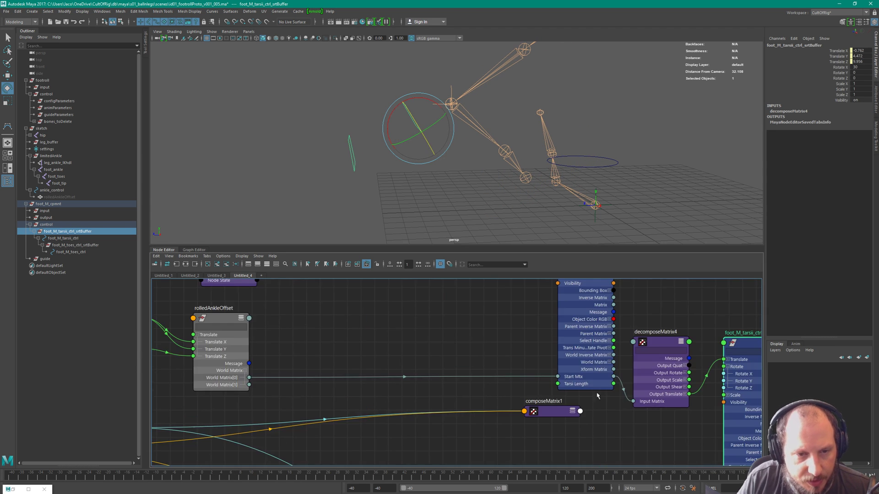
{"action": "scroll", "coordinate": [597, 396], "scroll_direction": "down", "scroll_amount": 4}
{"action": "left_click", "coordinate": [361, 397]}
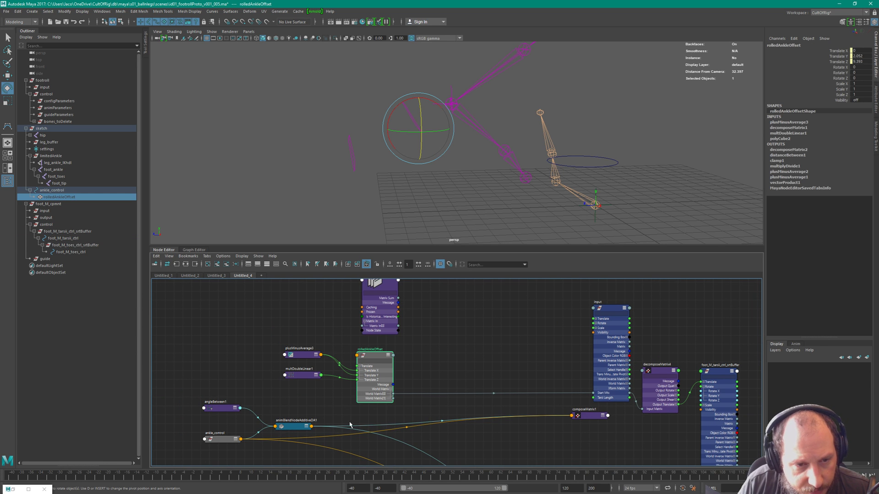
{"action": "left_click", "coordinate": [62, 163]}
{"action": "left_click", "coordinate": [53, 157]}
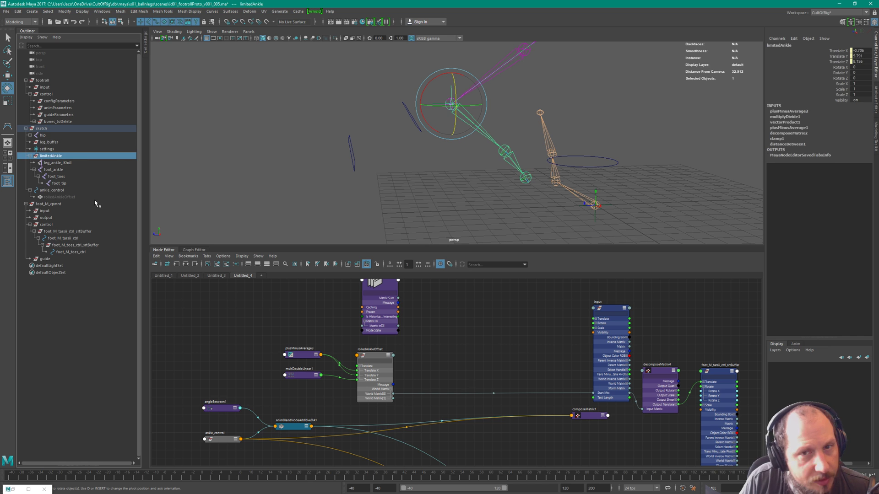
{"action": "left_click", "coordinate": [59, 197]}
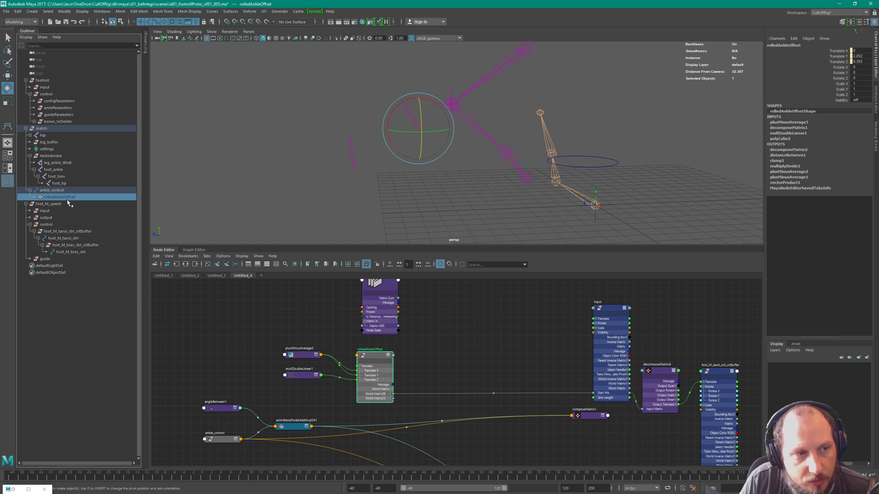
Add limitedAnkle to the Untitled_4 graph, expand its connectable attributes, and place it between multMatrix1 and the input node.
{"action": "left_click", "coordinate": [50, 156]}
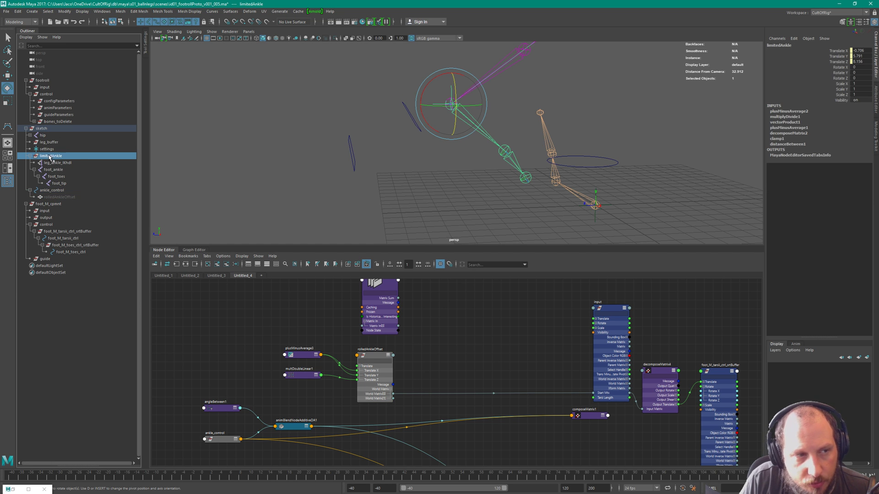
{"action": "middle_click_drag", "start_coordinate": [480, 331], "coordinate": [485, 332]}
{"action": "scroll", "coordinate": [491, 360], "scroll_direction": "up", "scroll_amount": 2}
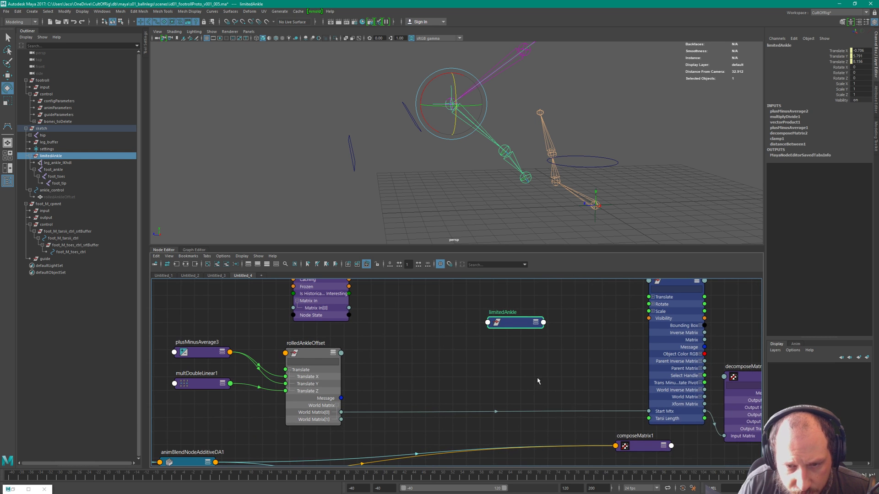
{"action": "key", "text": "3"}
{"action": "left_click_drag", "start_coordinate": [510, 328], "coordinate": [419, 276]}
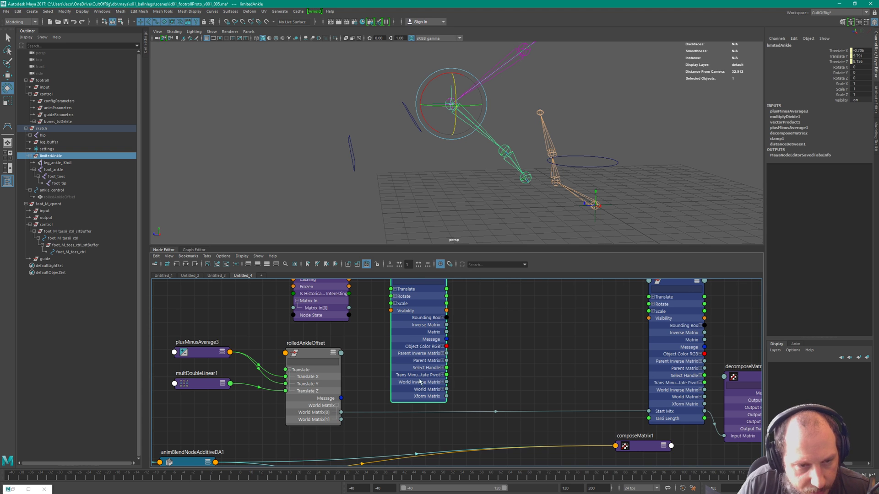
{"action": "middle_click_drag", "start_coordinate": [395, 310], "coordinate": [431, 332]}
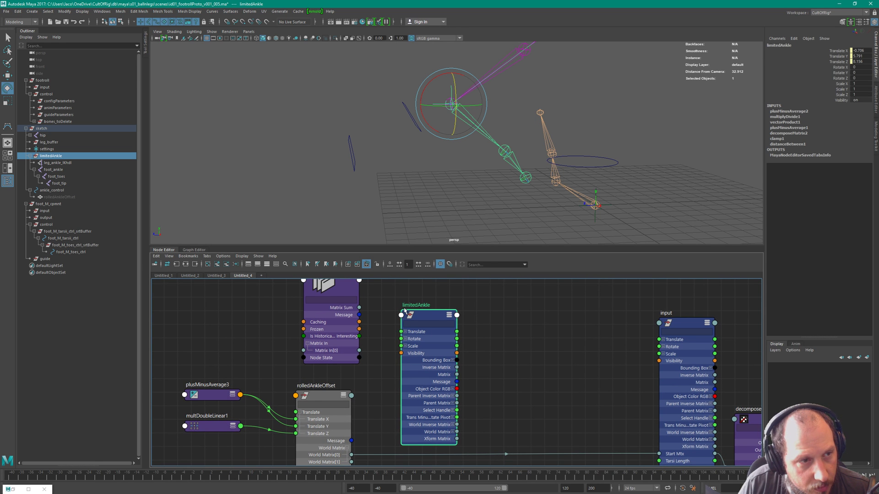
{"action": "middle_click_drag", "start_coordinate": [505, 348], "coordinate": [469, 322]}
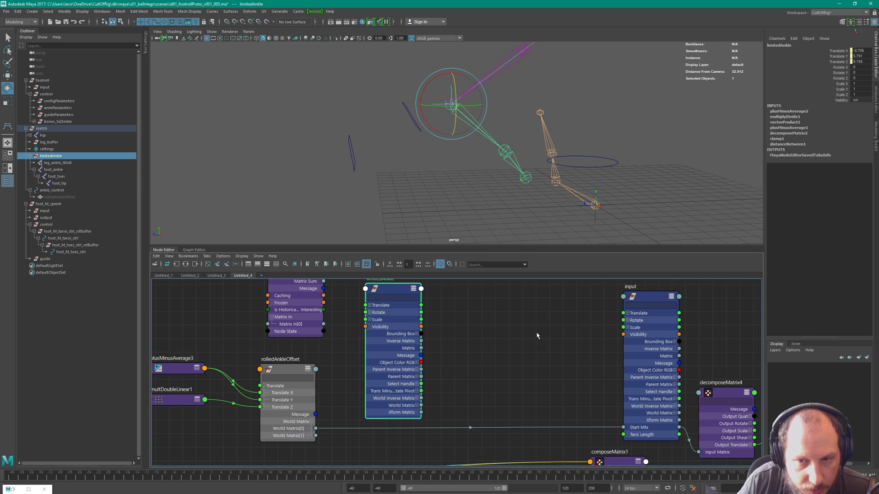
{"action": "scroll", "coordinate": [536, 332], "scroll_direction": "down", "scroll_amount": 3}
Graph limitedAnkle's incoming connections in a new Node Editor tab to examine what drives it, and return to Untitled_4.
{"action": "left_click", "coordinate": [261, 275]}
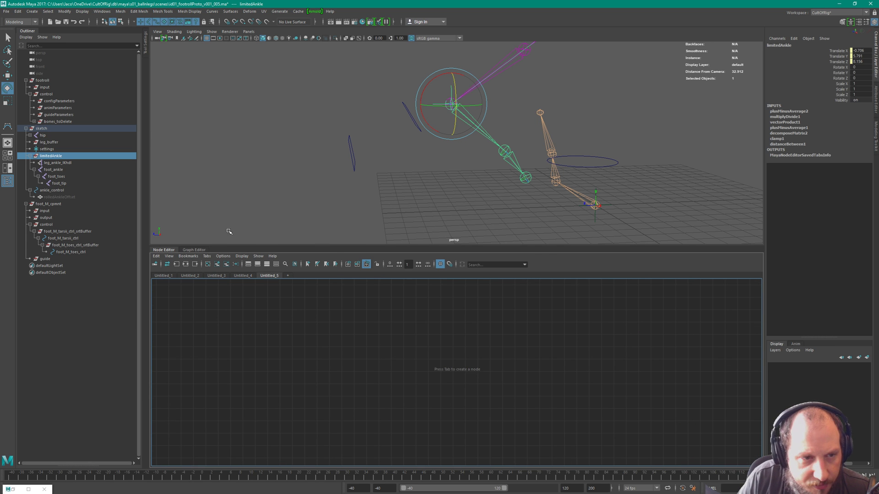
{"action": "left_click", "coordinate": [176, 264]}
{"action": "left_click_drag", "start_coordinate": [365, 324], "coordinate": [409, 378]}
{"action": "key", "text": "2"}
{"action": "key", "text": "3"}
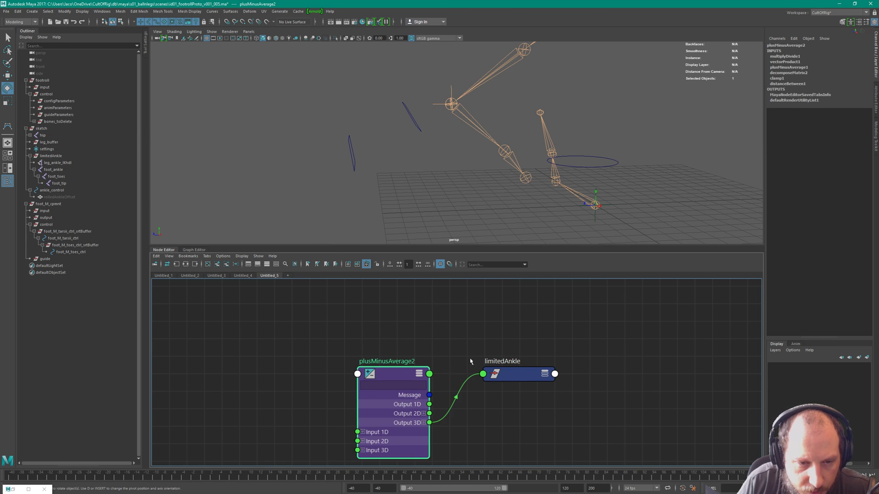
{"action": "left_click_drag", "start_coordinate": [514, 342], "coordinate": [543, 404]}
{"action": "left_click", "coordinate": [252, 276]}
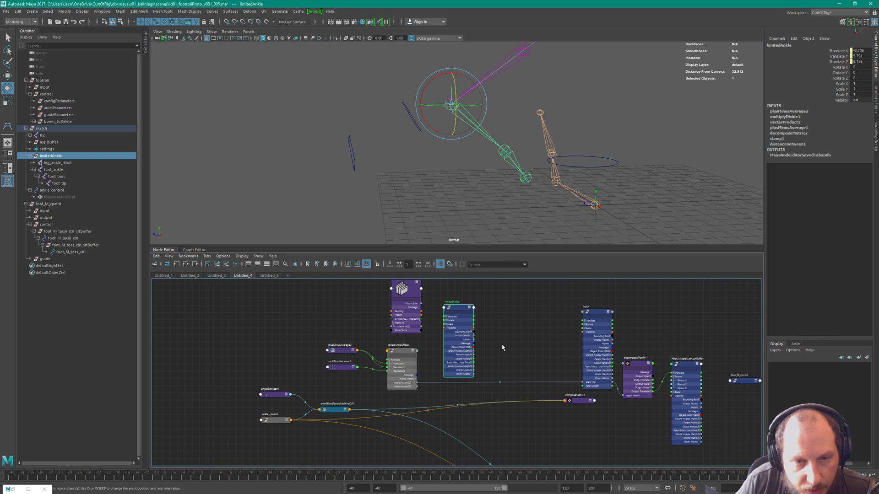
Connect limitedAnkle's World Matrix[0] to the input node's Start Mtx, replacing the rolledAnkleOffset connection.
{"action": "left_click", "coordinate": [509, 299]}
{"action": "right_click_drag", "start_coordinate": [489, 310], "coordinate": [545, 310], "text": "alt"}
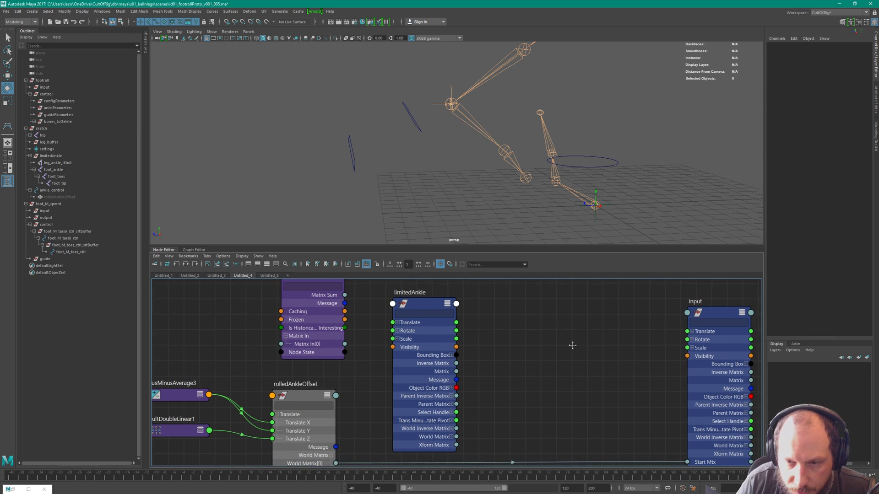
{"action": "right_click_drag", "start_coordinate": [571, 345], "coordinate": [512, 342], "text": "alt"}
{"action": "middle_click_drag", "start_coordinate": [512, 342], "coordinate": [504, 361], "text": "alt"}
{"action": "right_click_drag", "start_coordinate": [504, 360], "coordinate": [550, 364], "text": "alt"}
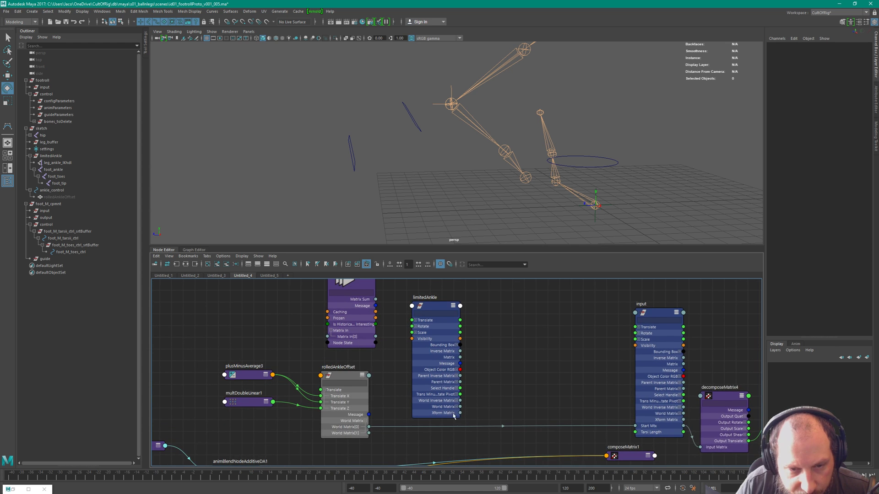
{"action": "left_click", "coordinate": [457, 407]}
{"action": "left_click_drag", "start_coordinate": [460, 413], "coordinate": [635, 426]}
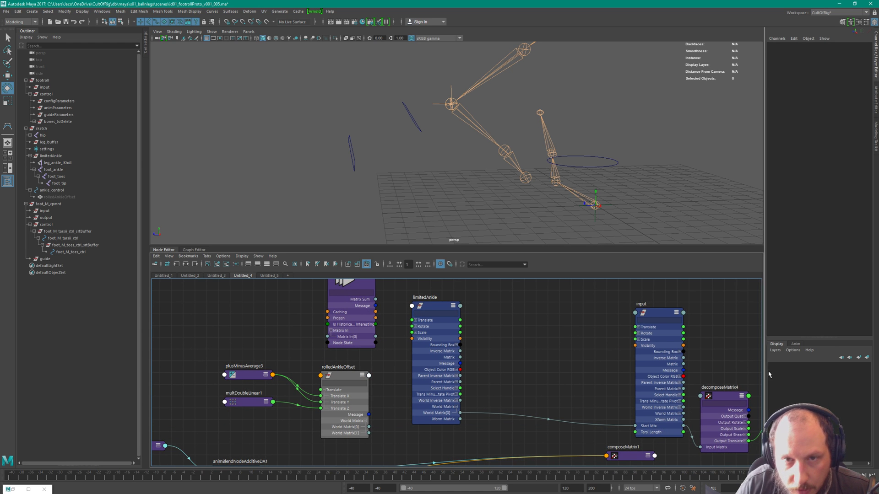
Scrub the animation with limitedAnkle selected and orbit around the leg to check how the foot controls follow it.
{"action": "right_click_drag", "start_coordinate": [555, 348], "coordinate": [533, 354], "text": "alt"}
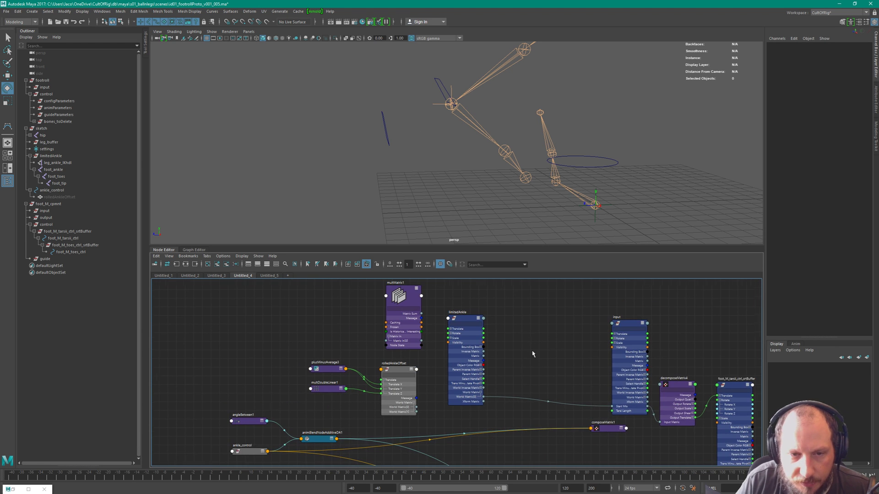
{"action": "scroll", "coordinate": [516, 341], "scroll_direction": "up", "scroll_amount": 4}
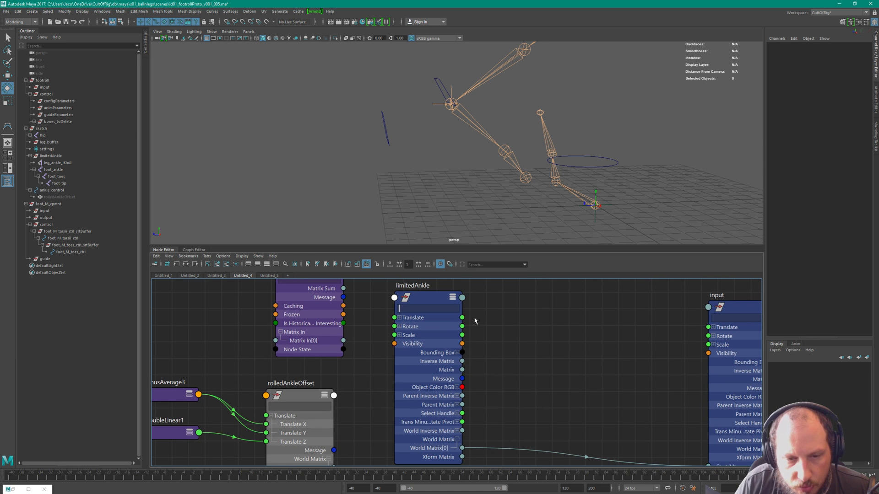
{"action": "left_click_drag", "start_coordinate": [434, 303], "coordinate": [437, 279]}
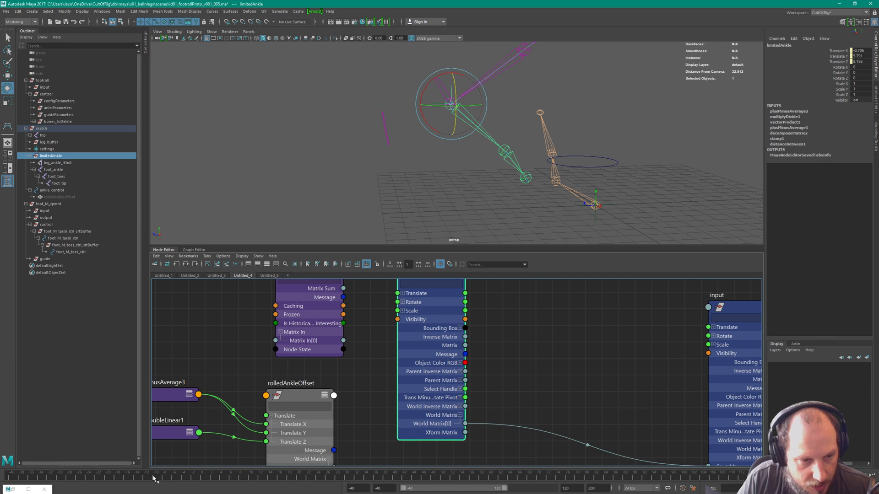
{"action": "left_click_drag", "start_coordinate": [182, 477], "coordinate": [293, 441]}
{"action": "scroll", "coordinate": [593, 160], "scroll_direction": "down", "scroll_amount": 2}
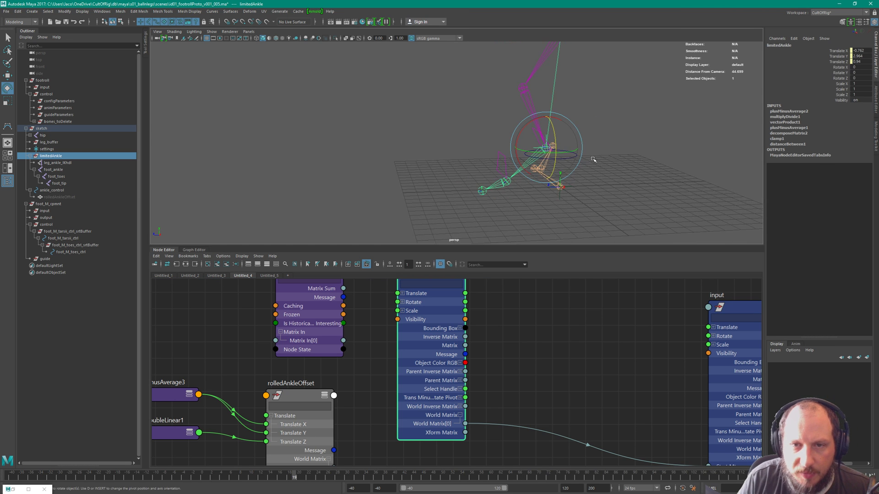
{"action": "left_click_drag", "start_coordinate": [592, 160], "coordinate": [561, 195], "text": "alt"}
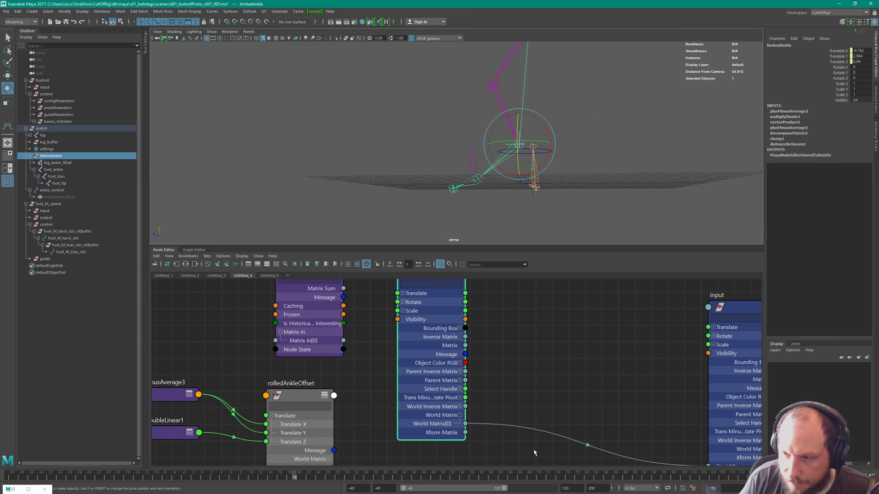
Test the rig by moving and rotating ankle_control in the viewport, and undo the test transforms.
{"action": "left_click_drag", "start_coordinate": [555, 131], "coordinate": [379, 175], "text": "alt"}
{"action": "left_click", "coordinate": [589, 122]}
{"action": "left_click", "coordinate": [529, 156]}
{"action": "key", "text": "w"}
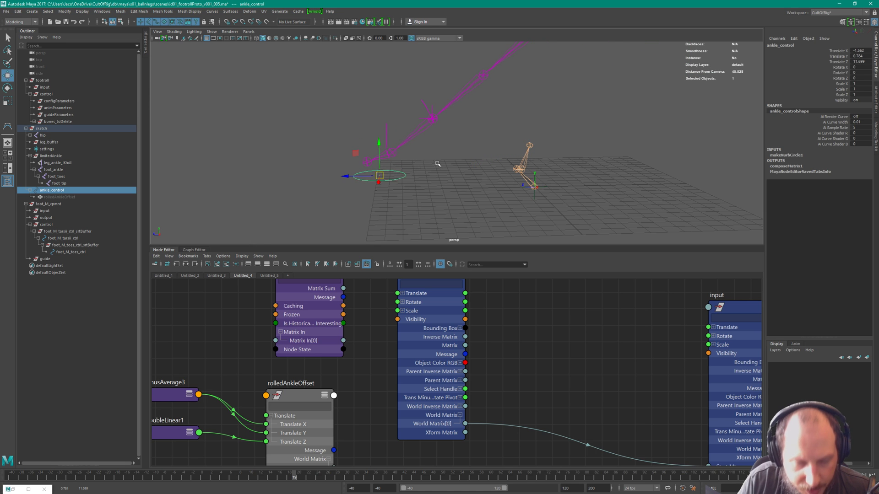
{"action": "key", "text": "e"}
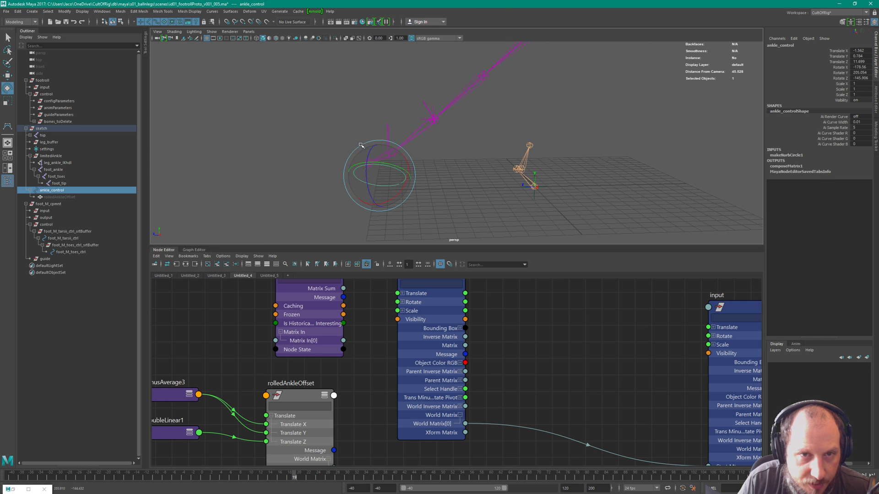
{"action": "key", "text": "ctrl+z"}
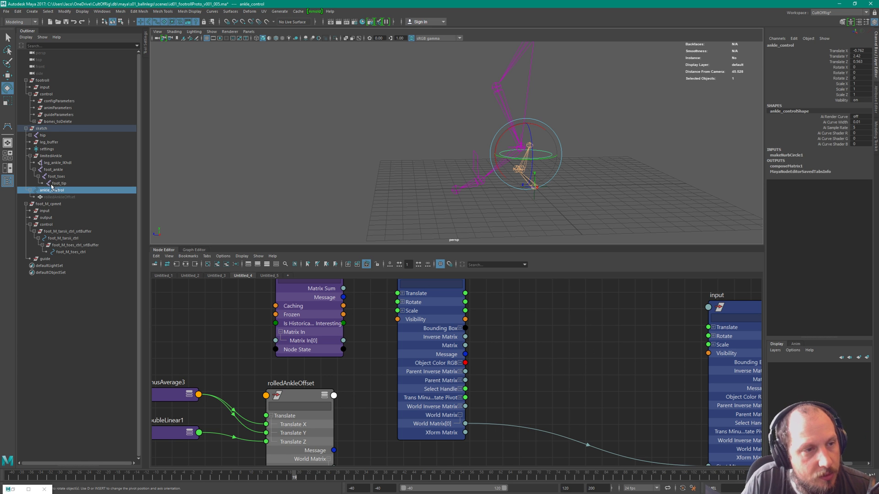
Rearrange the graph, placing multMatrix1 above plusMinusAverage3 and limitedAnkle above rolledAnkleOffset to clear space before the input node.
{"action": "key", "text": "a"}
{"action": "right_click_drag", "start_coordinate": [501, 332], "coordinate": [496, 331], "text": "alt"}
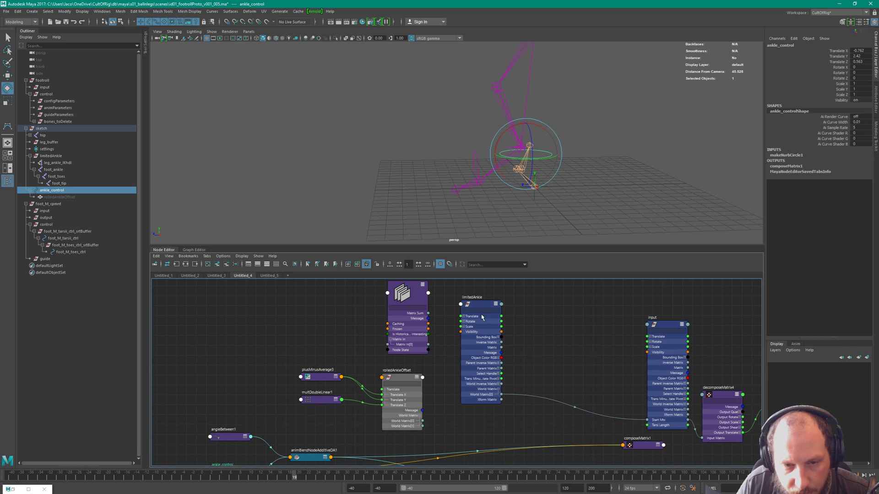
{"action": "left_click_drag", "start_coordinate": [475, 309], "coordinate": [467, 300]}
{"action": "right_click_drag", "start_coordinate": [575, 365], "coordinate": [562, 341], "text": "alt"}
{"action": "middle_click_drag", "start_coordinate": [562, 341], "coordinate": [507, 372], "text": "alt"}
{"action": "left_click_drag", "start_coordinate": [346, 307], "coordinate": [229, 287]}
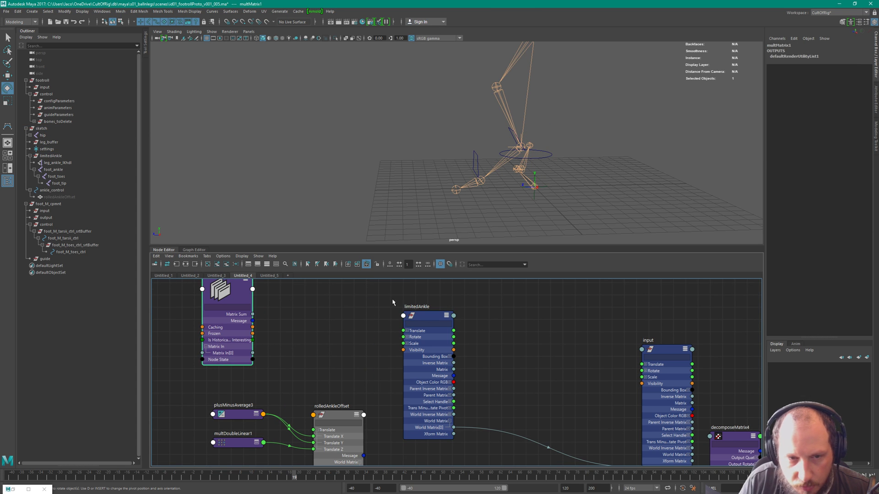
{"action": "left_click_drag", "start_coordinate": [425, 319], "coordinate": [335, 273]}
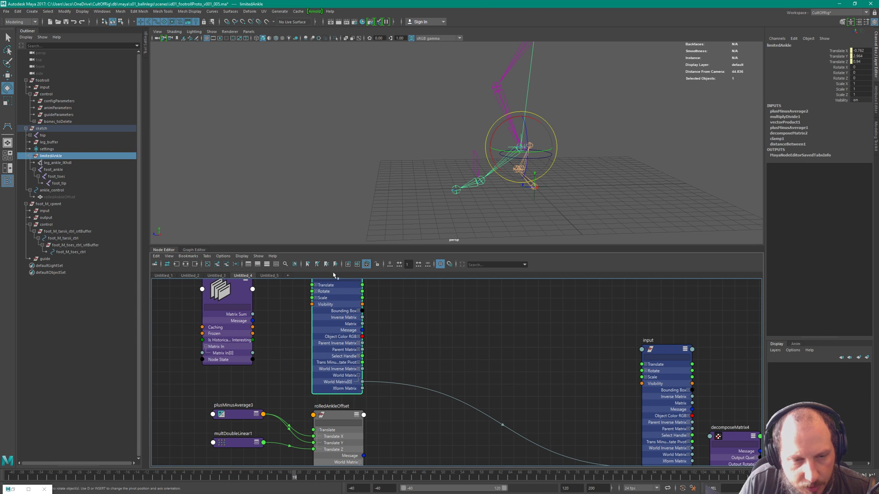
{"action": "middle_click_drag", "start_coordinate": [498, 364], "coordinate": [390, 279], "text": "alt"}
{"action": "left_click", "coordinate": [629, 381]}
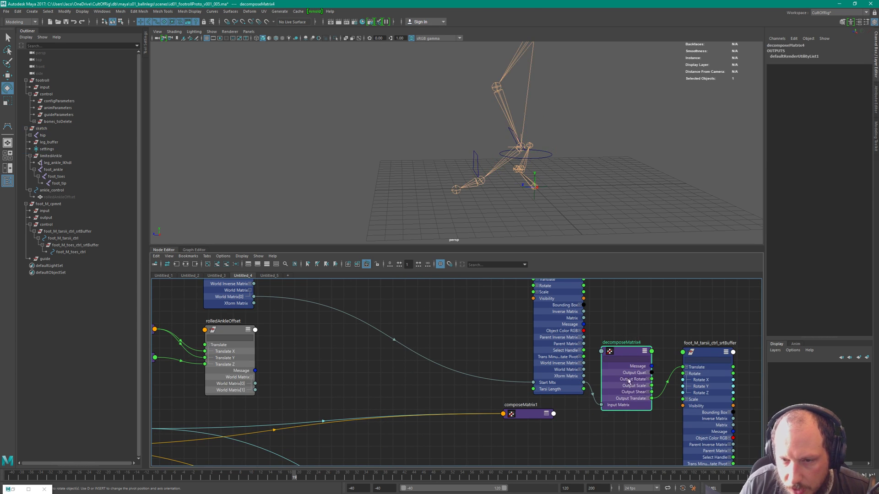
{"action": "left_click_drag", "start_coordinate": [623, 353], "coordinate": [632, 346]}
{"action": "middle_click_drag", "start_coordinate": [333, 329], "coordinate": [453, 395], "text": "alt"}
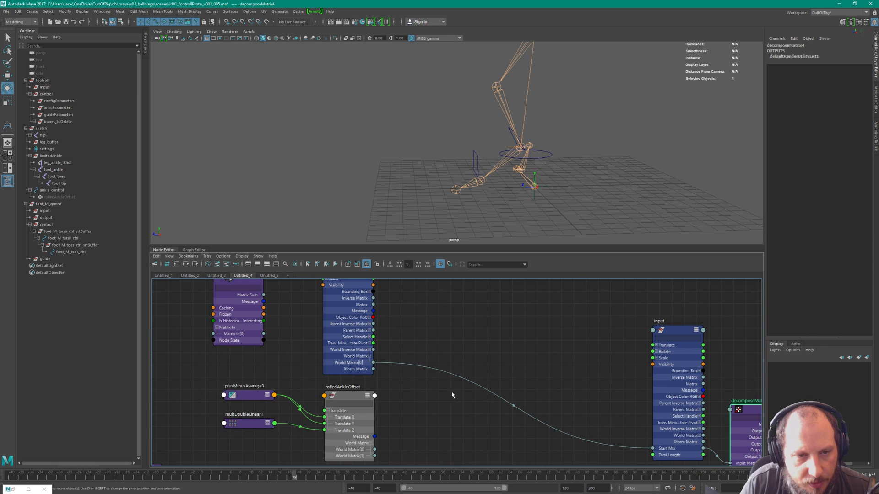
{"action": "key", "text": "Tab"}
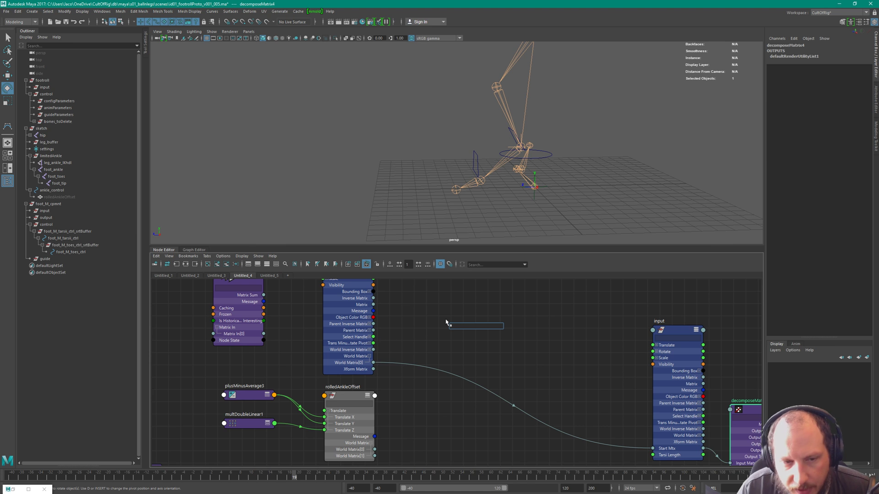
{"action": "type", "text": "decom"}
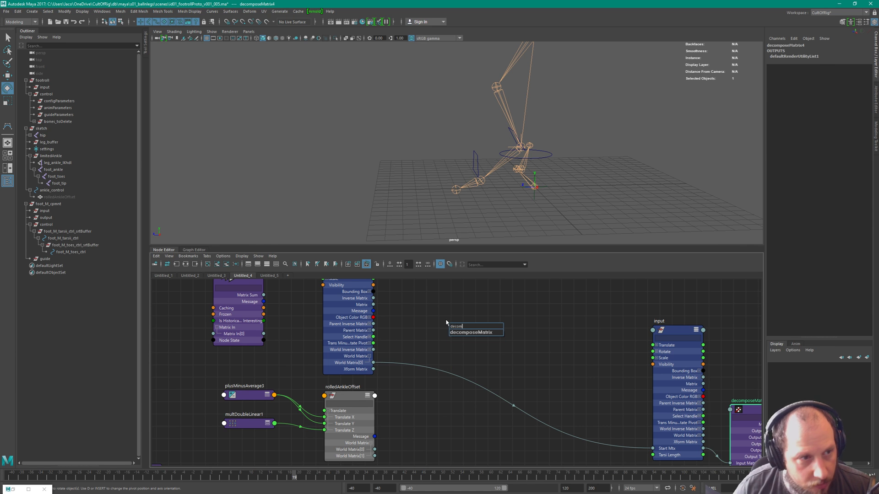
{"action": "key", "text": "Return"}
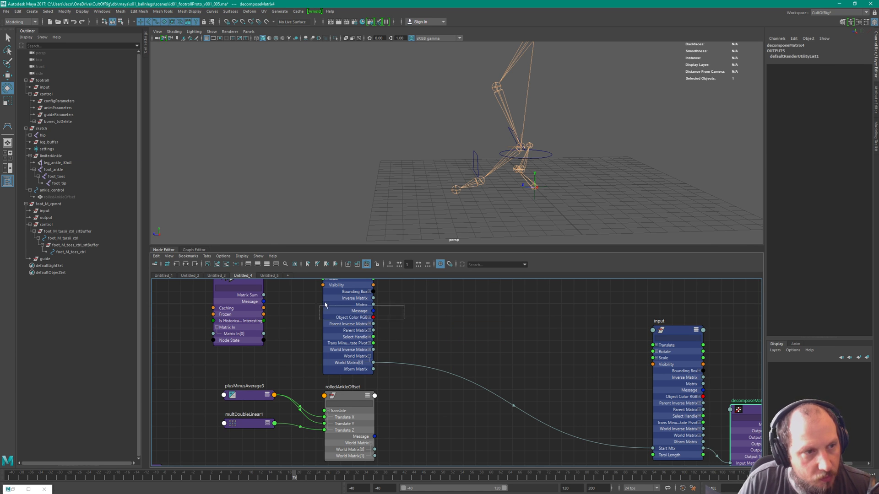
{"action": "left_click", "coordinate": [51, 156]}
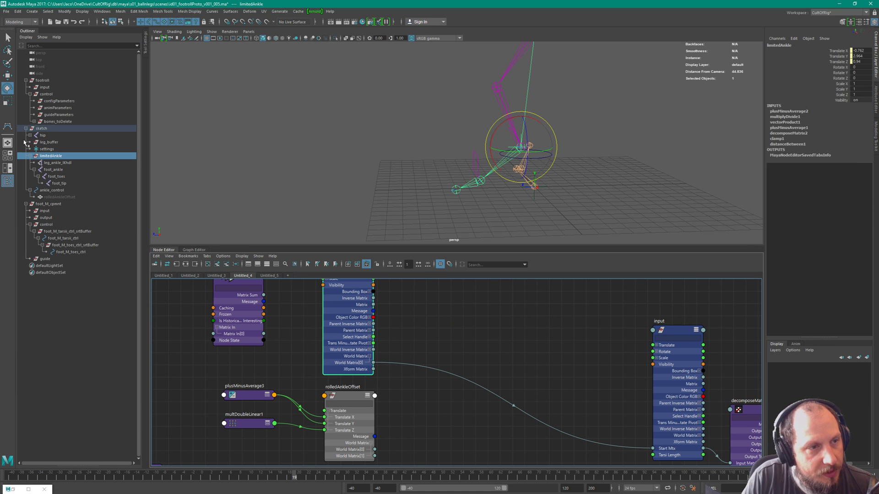
{"action": "left_click", "coordinate": [416, 350]}
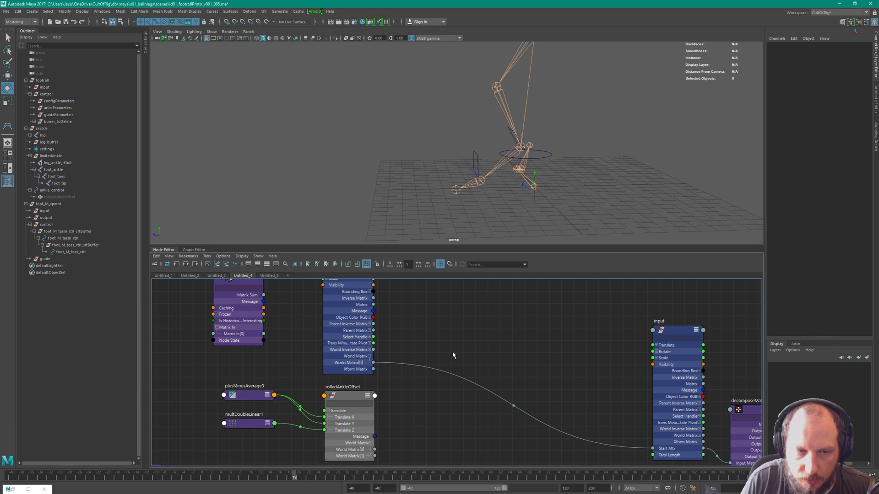
Cut the connection from limitedAnkle to the input node's Start Mtx and create a composeMatrix node in the space between them.
{"action": "left_click_drag", "start_coordinate": [453, 356], "coordinate": [413, 422], "text": "ctrl+alt+shift"}
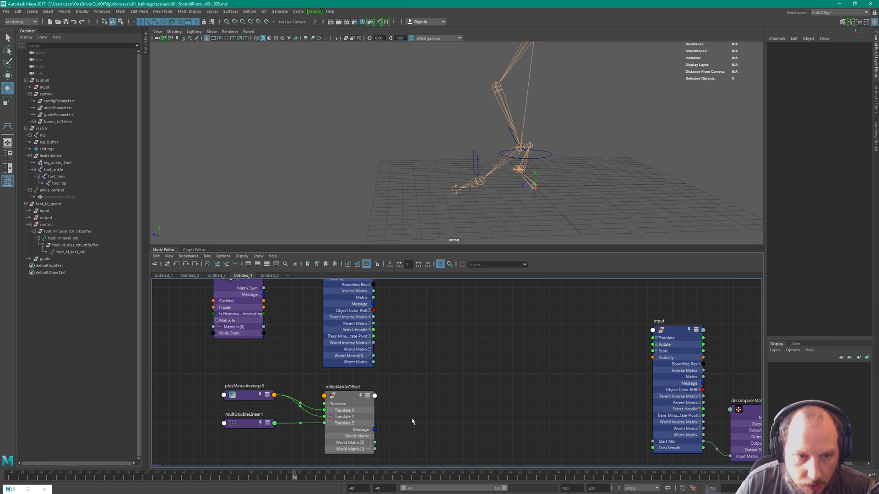
{"action": "key", "text": "Tab"}
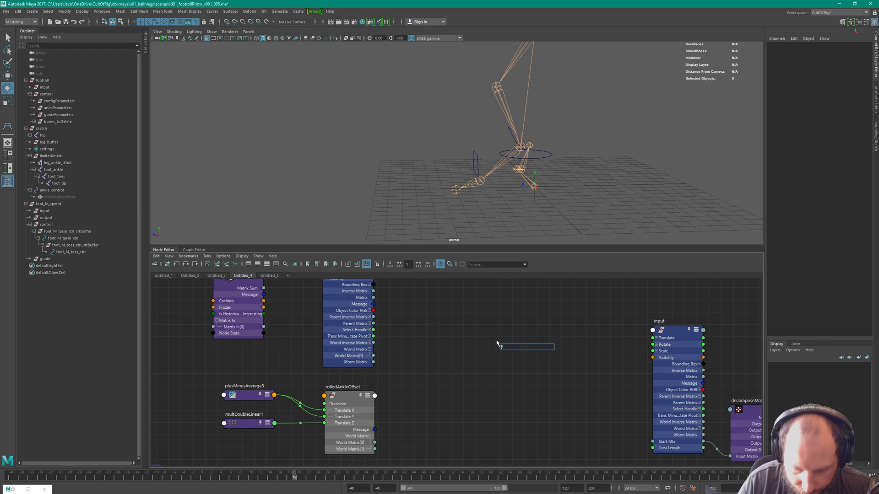
{"action": "type", "text": "compo"}
{"action": "key", "text": "Down"}
{"action": "key", "text": "Down"}
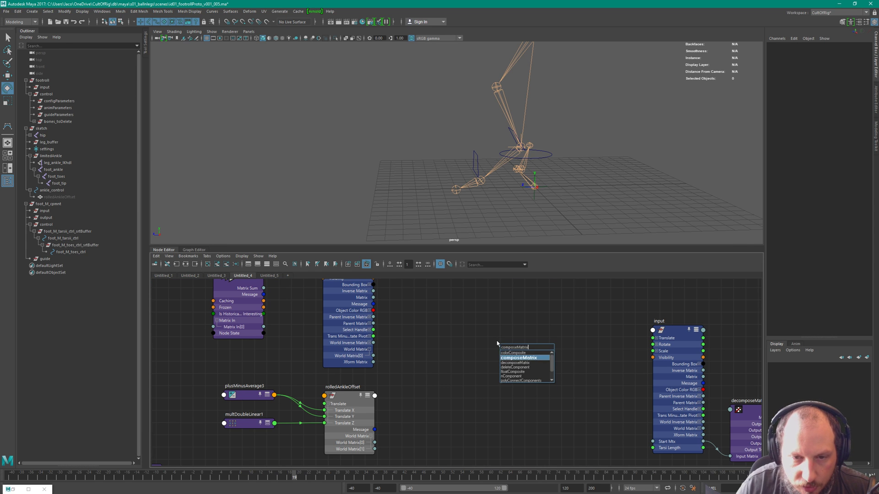
{"action": "key", "text": "Return"}
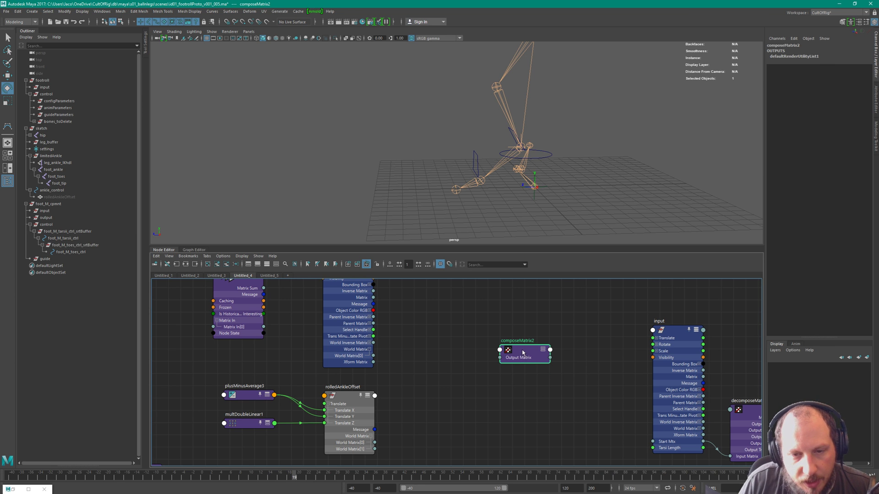
Show all attributes of the new composeMatrix node.
{"action": "right_click", "coordinate": [523, 353]}
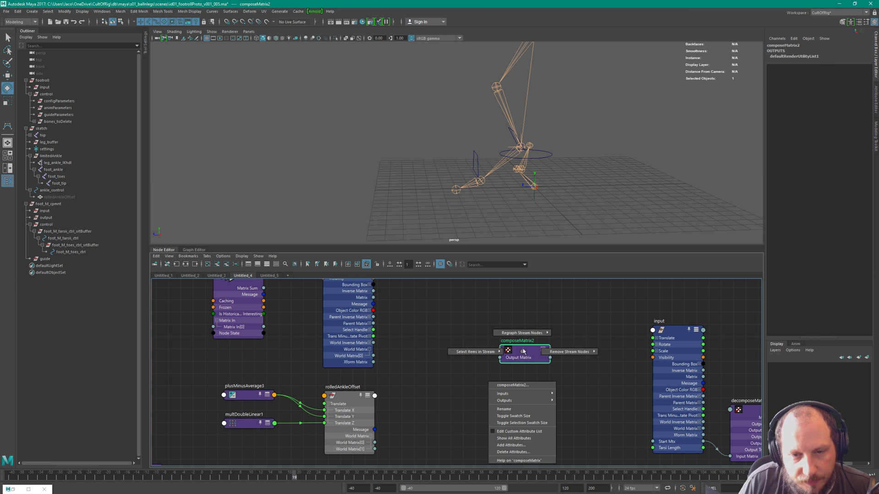
{"action": "left_click", "coordinate": [514, 440]}
{"action": "scroll", "coordinate": [520, 334], "scroll_direction": "down", "scroll_amount": 3}
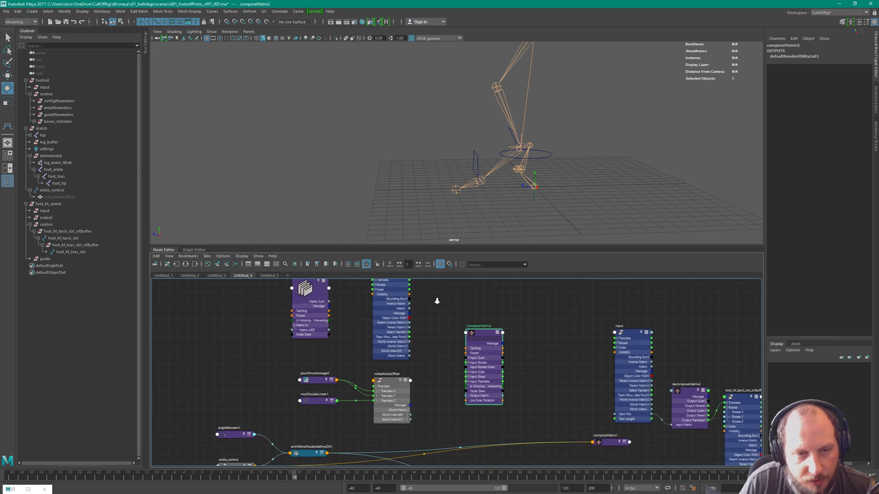
Connect limitedAnkle's Translate to composeMatrix2's Input Translate and place composeMatrix2 lower, closer to the level of rolledAnkleOffset.
{"action": "scroll", "coordinate": [506, 380], "scroll_direction": "up", "scroll_amount": 6}
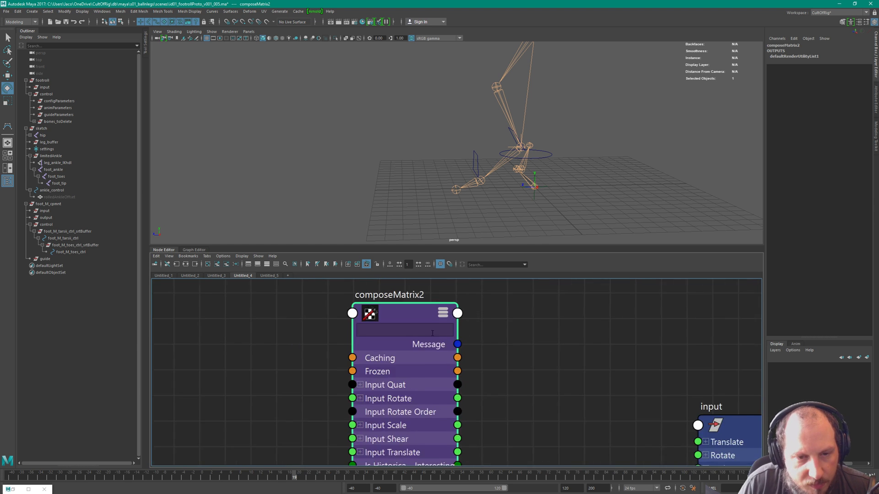
{"action": "left_click_drag", "start_coordinate": [260, 296], "coordinate": [359, 422]}
{"action": "scroll", "coordinate": [550, 349], "scroll_direction": "down", "scroll_amount": 5}
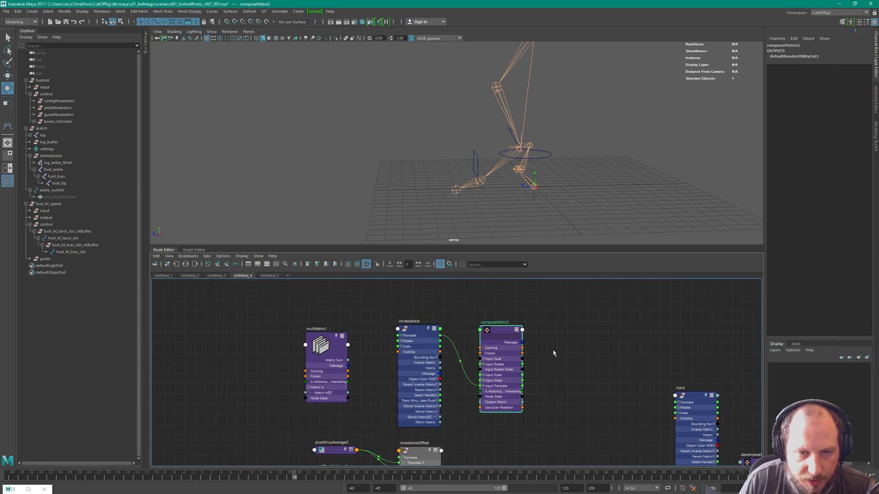
{"action": "left_click_drag", "start_coordinate": [505, 344], "coordinate": [531, 392]}
{"action": "middle_click_drag", "start_coordinate": [530, 362], "coordinate": [480, 297], "text": "alt"}
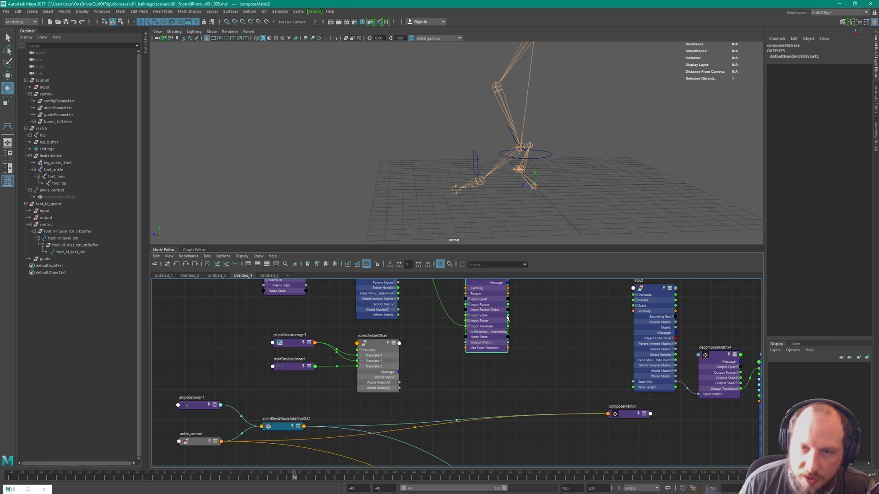
{"action": "left_click_drag", "start_coordinate": [502, 319], "coordinate": [481, 344]}
{"action": "scroll", "coordinate": [501, 334], "scroll_direction": "up", "scroll_amount": 3}
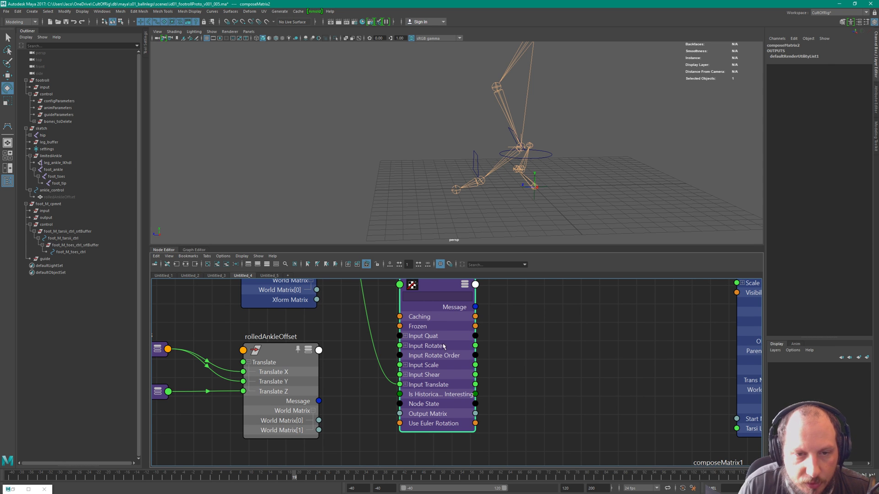
{"action": "scroll", "coordinate": [443, 347], "scroll_direction": "down", "scroll_amount": 3}
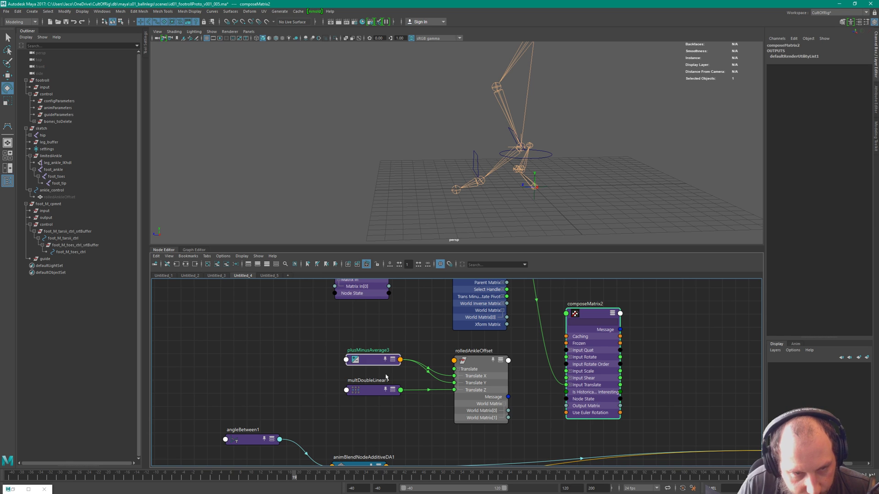
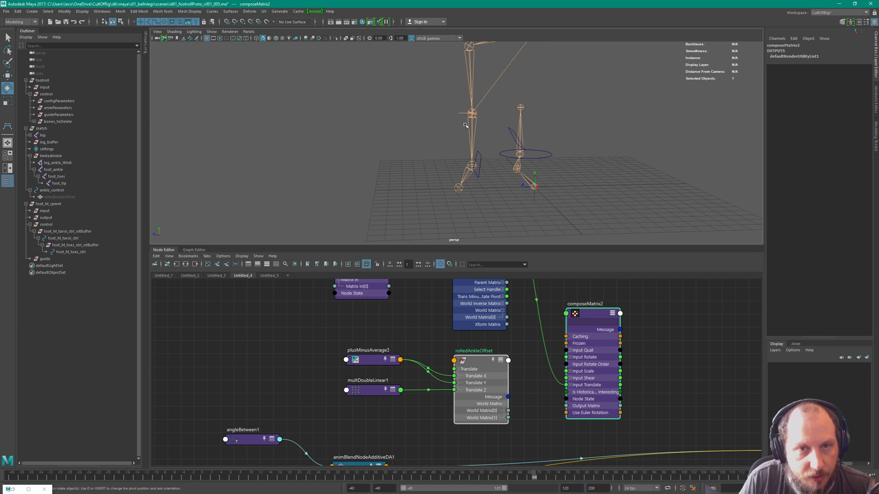
Compare the channels and input connections of limitedAnkle, foot_ankle and the joints below it.
{"action": "left_click", "coordinate": [54, 169]}
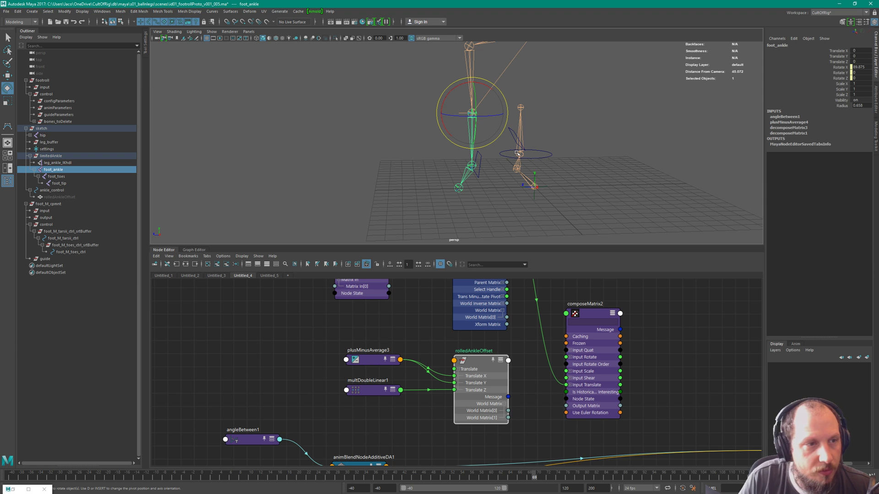
{"action": "left_click", "coordinate": [52, 156]}
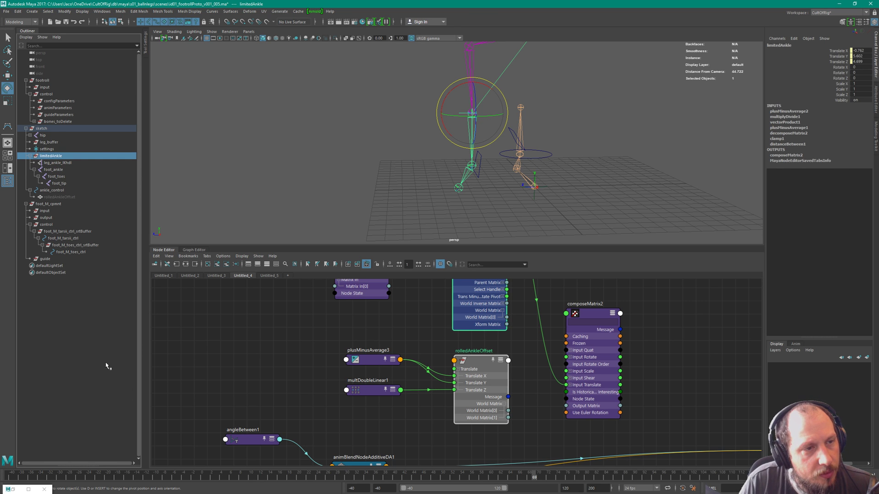
{"action": "left_click", "coordinate": [59, 171]}
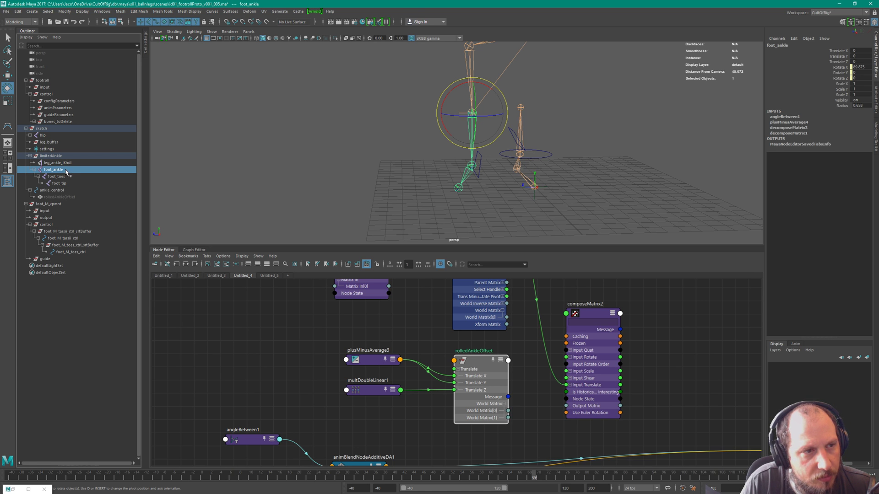
{"action": "key", "text": "Up"}
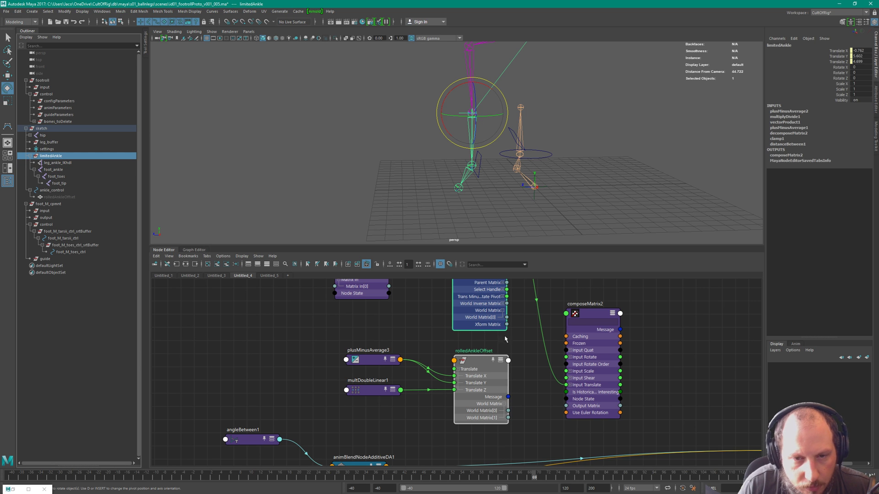
{"action": "middle_click_drag", "start_coordinate": [498, 316], "coordinate": [496, 406], "text": "alt"}
{"action": "left_click", "coordinate": [57, 177]}
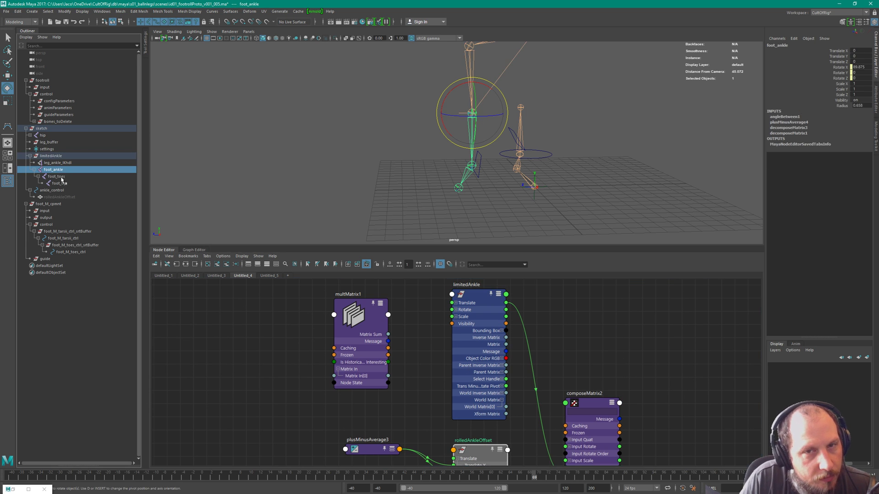
{"action": "key", "text": "Down"}
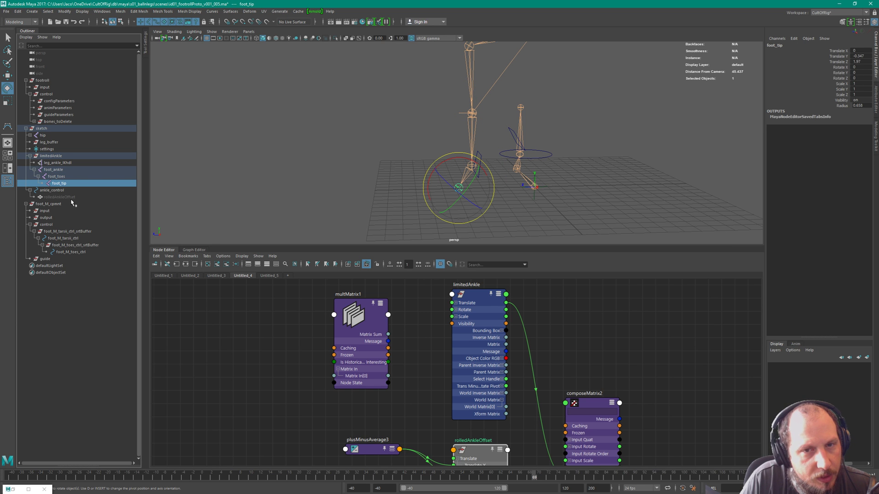
{"action": "left_click", "coordinate": [69, 169]}
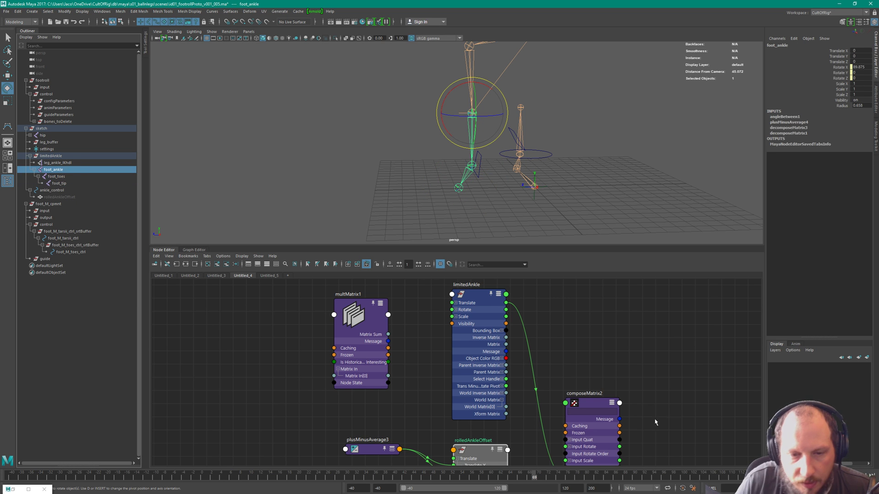
Shift plusMinusAverage3, multDoubleLinear1 and rolledAnkleOffset together away from composeMatrix2 to open space between them.
{"action": "middle_click_drag", "start_coordinate": [696, 425], "coordinate": [661, 361], "text": "alt"}
{"action": "scroll", "coordinate": [662, 360], "scroll_direction": "down", "scroll_amount": 1}
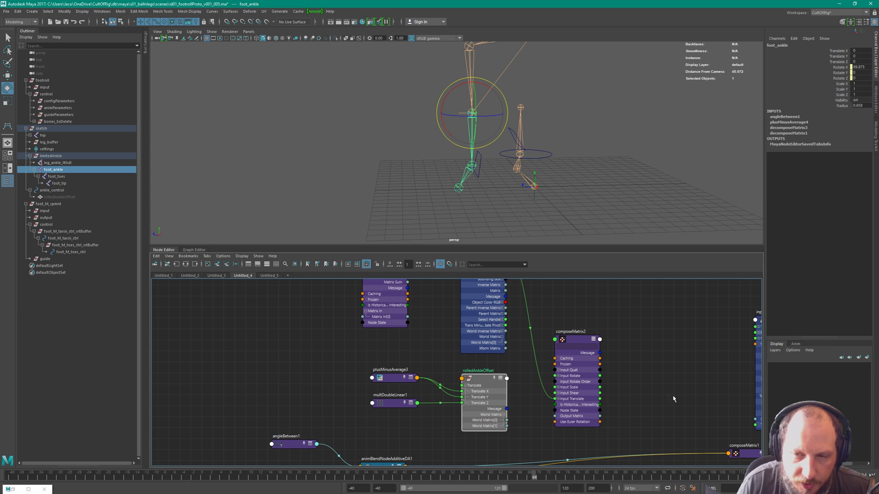
{"action": "left_click_drag", "start_coordinate": [325, 366], "coordinate": [510, 432]}
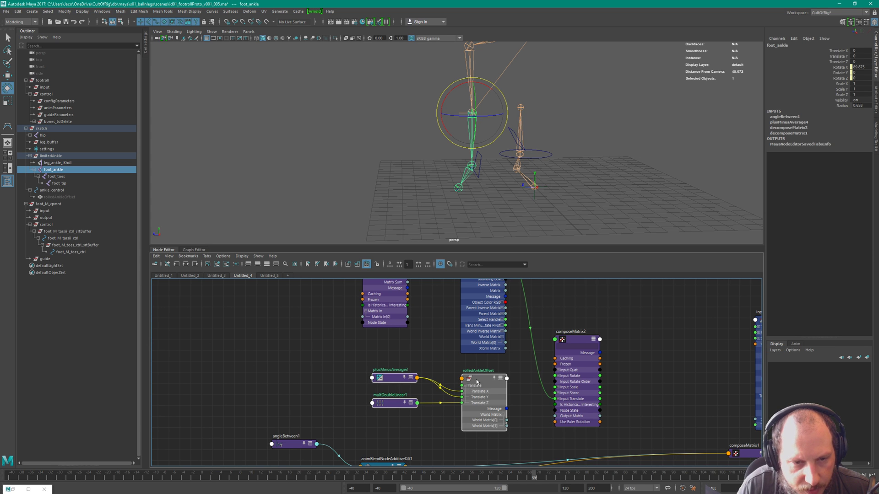
{"action": "left_click_drag", "start_coordinate": [472, 378], "coordinate": [405, 374]}
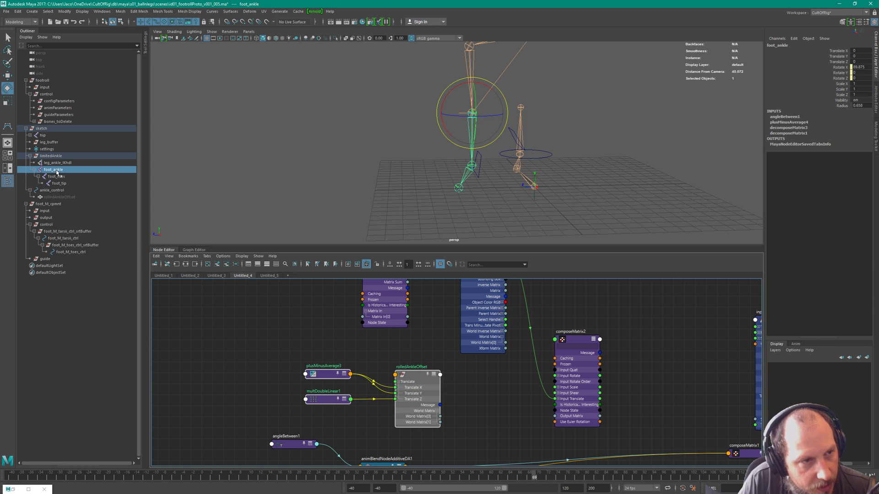
Add the foot_ankle joint to the node graph, show its connected attributes and place it below rolledAnkleOffset beside animBlendNodeAdditiveDA1.
{"action": "middle_click_drag", "start_coordinate": [607, 412], "coordinate": [516, 348], "text": "alt"}
{"action": "scroll", "coordinate": [516, 349], "scroll_direction": "down", "scroll_amount": 3}
{"action": "middle_click_drag", "start_coordinate": [529, 406], "coordinate": [447, 390], "text": "alt"}
{"action": "left_click_drag", "start_coordinate": [580, 462], "coordinate": [353, 336]}
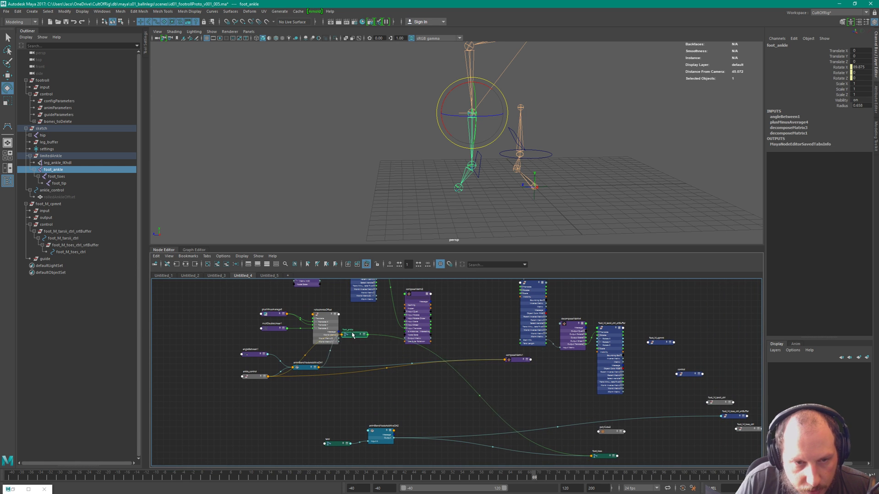
{"action": "scroll", "coordinate": [353, 335], "scroll_direction": "up", "scroll_amount": 5}
{"action": "middle_click_drag", "start_coordinate": [248, 284], "coordinate": [341, 374], "text": "alt"}
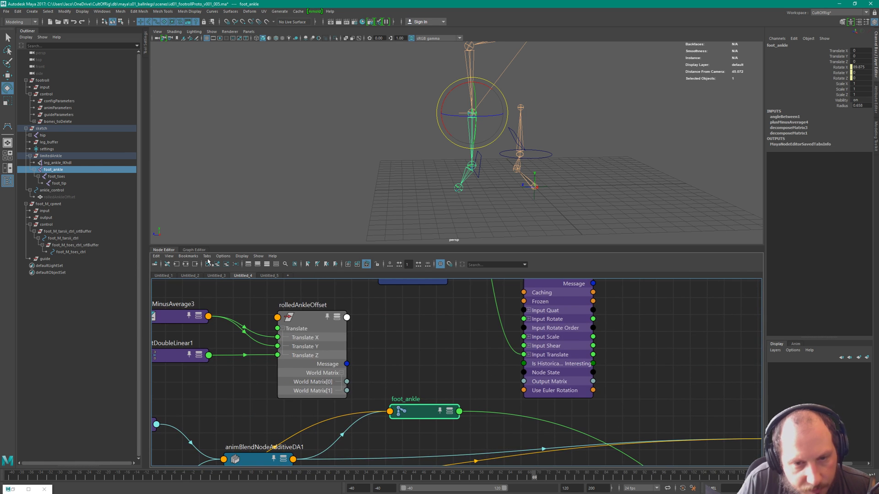
{"action": "middle_click_drag", "start_coordinate": [591, 367], "coordinate": [387, 235], "text": "alt"}
{"action": "scroll", "coordinate": [642, 366], "scroll_direction": "down", "scroll_amount": 5}
{"action": "scroll", "coordinate": [548, 342], "scroll_direction": "up", "scroll_amount": 4}
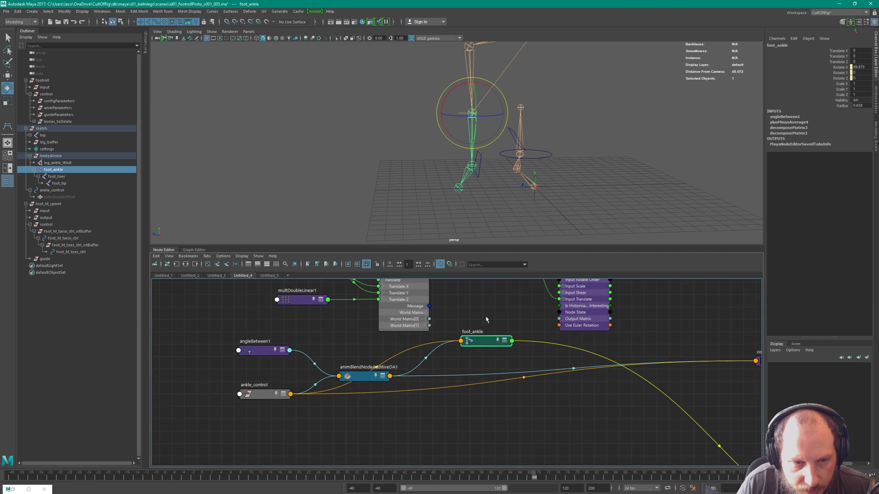
{"action": "middle_click_drag", "start_coordinate": [486, 319], "coordinate": [537, 357], "text": "alt"}
{"action": "key", "text": "2"}
{"action": "left_click_drag", "start_coordinate": [537, 408], "coordinate": [540, 360]}
{"action": "left_click_drag", "start_coordinate": [549, 410], "coordinate": [547, 414]}
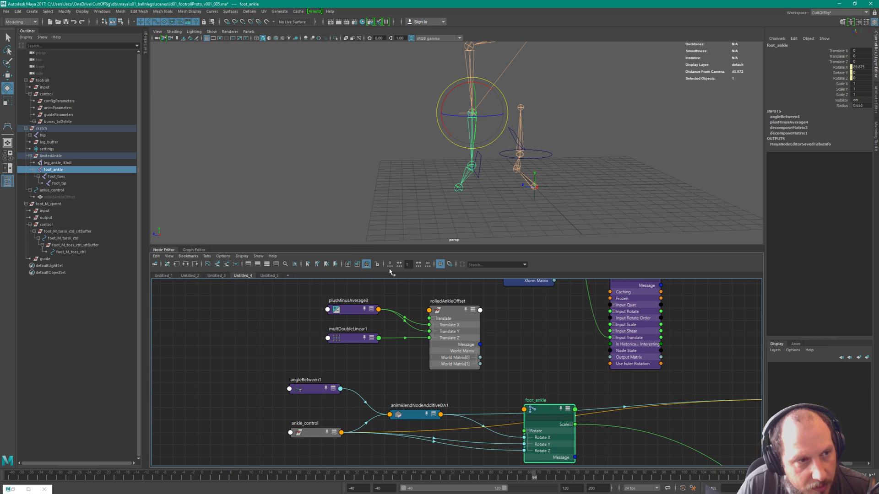
Test-rotate ankle_control about Z, check how limitedAnkle and foot_ankle respond, and undo the rotation.
{"action": "left_click", "coordinate": [58, 156]}
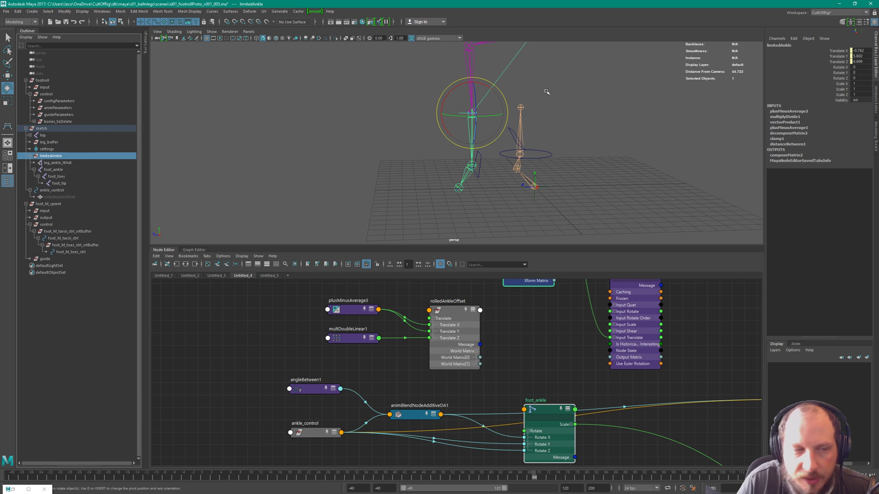
{"action": "left_click", "coordinate": [541, 161]}
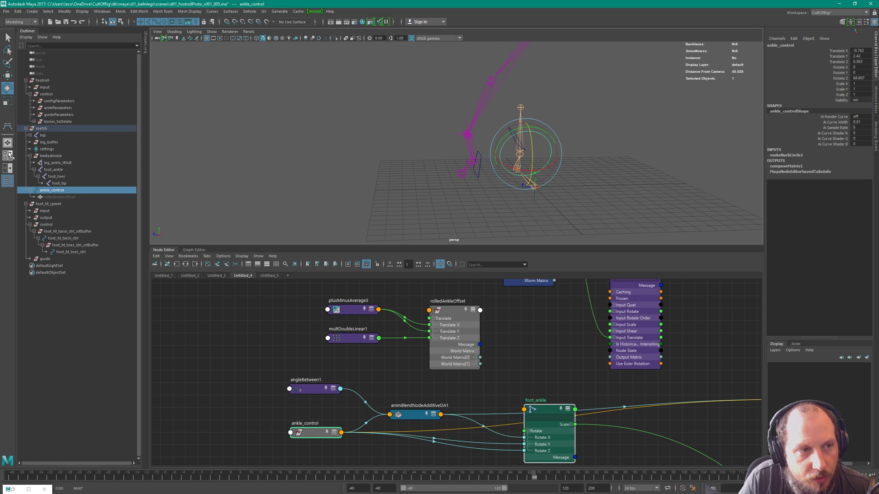
{"action": "left_click", "coordinate": [489, 82]}
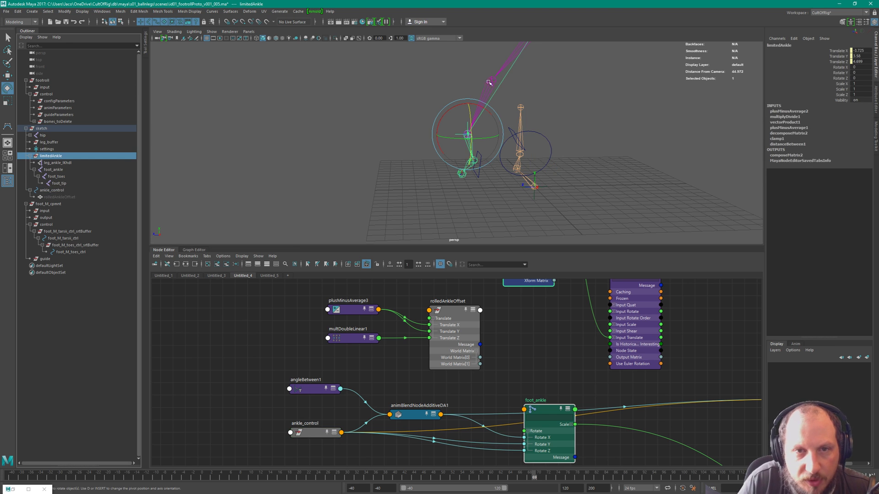
{"action": "left_click", "coordinate": [529, 125]}
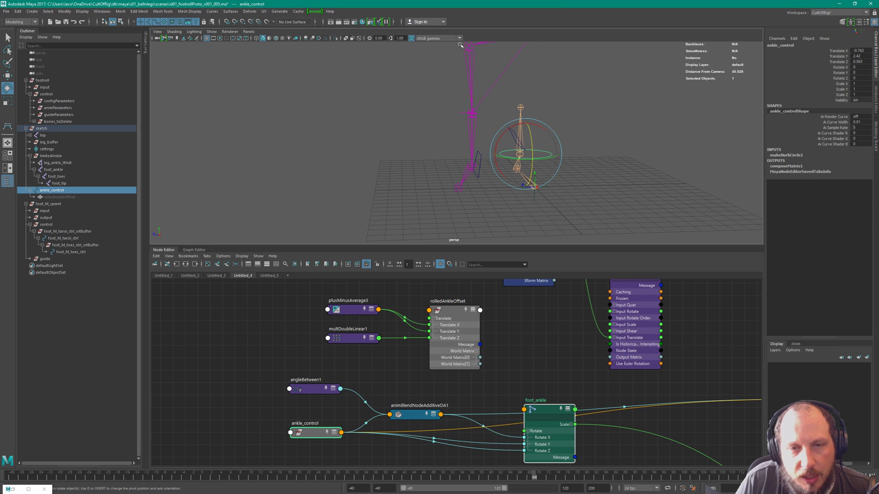
{"action": "left_click", "coordinate": [61, 169]}
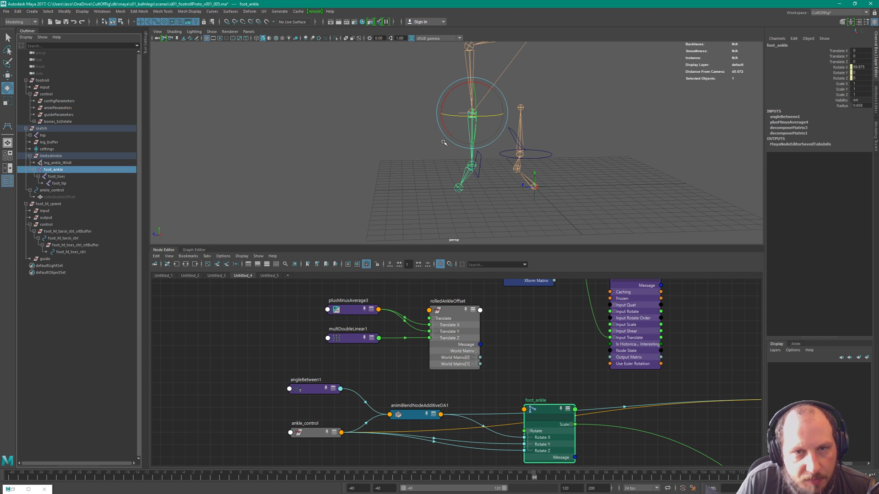
Expand composeMatrix2's Input Rotate into its separate X, Y and Z attributes.
{"action": "middle_click_drag", "start_coordinate": [574, 375], "coordinate": [469, 397], "text": "alt"}
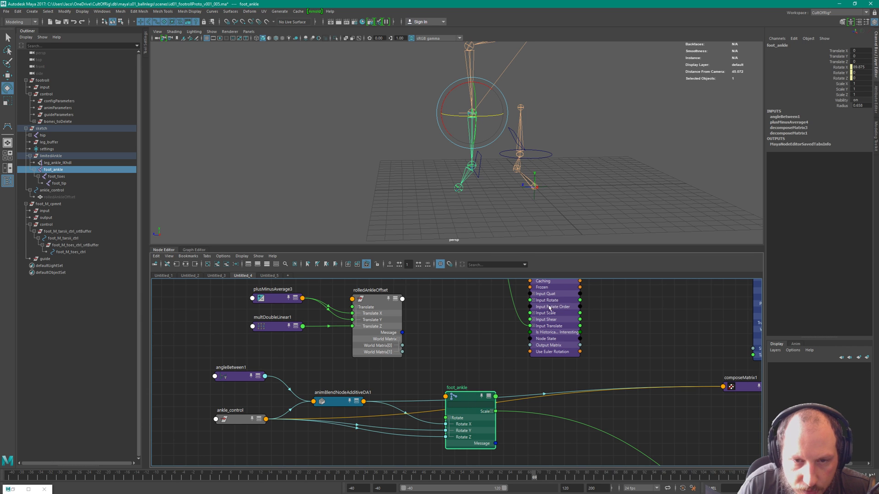
{"action": "middle_click_drag", "start_coordinate": [550, 308], "coordinate": [533, 370], "text": "alt"}
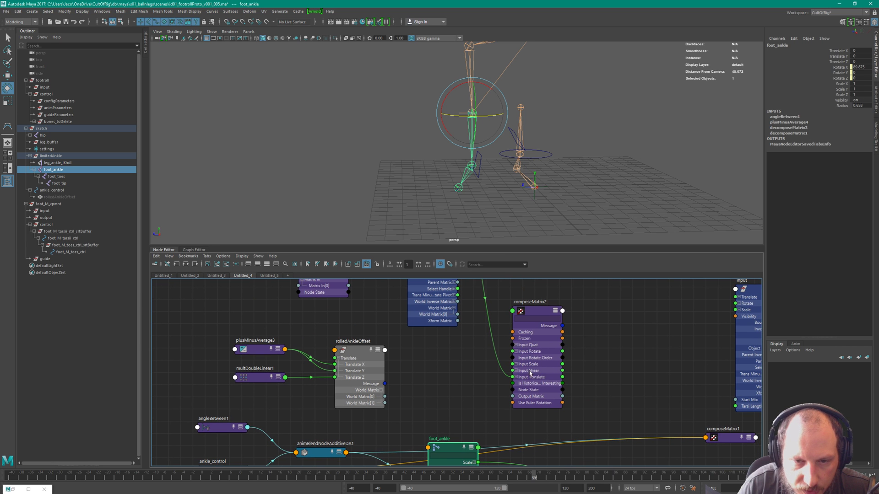
{"action": "left_click", "coordinate": [516, 351]}
{"action": "middle_click_drag", "start_coordinate": [518, 356], "coordinate": [550, 327], "text": "alt"}
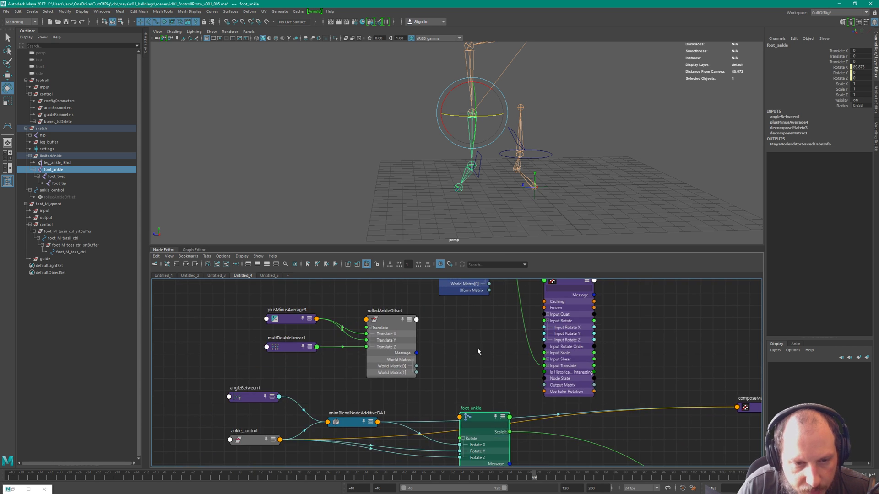
Expand animBlendNodeAdditiveDA1 to show its inputs and output, and move it up beside angleBetween1.
{"action": "left_click", "coordinate": [370, 422]}
{"action": "key", "text": "3"}
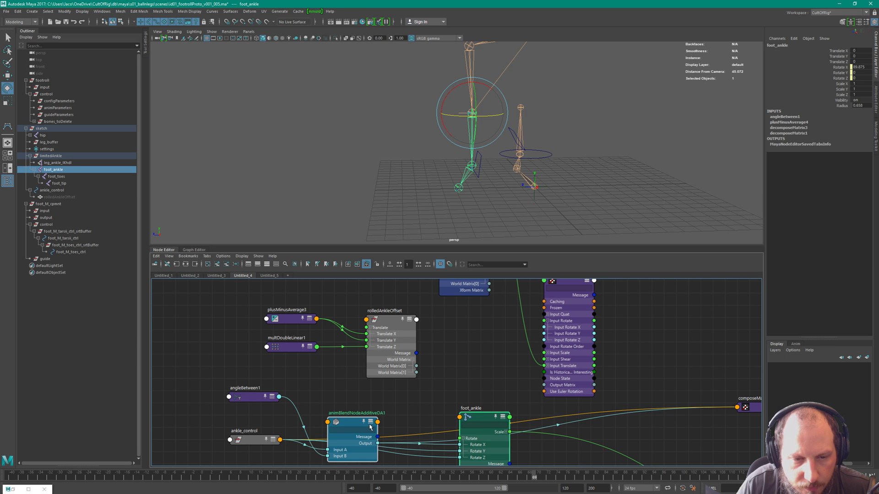
{"action": "left_click_drag", "start_coordinate": [355, 420], "coordinate": [349, 386]}
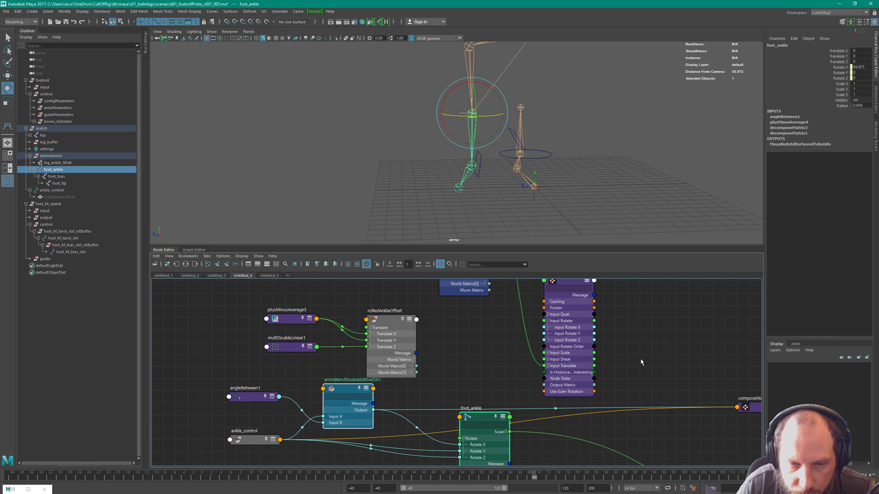
Move composeMatrix1 next to composeMatrix2 in the graph and show its connected attributes.
{"action": "middle_click_drag", "start_coordinate": [641, 362], "coordinate": [391, 378], "text": "alt"}
{"action": "left_click_drag", "start_coordinate": [517, 423], "coordinate": [331, 428]}
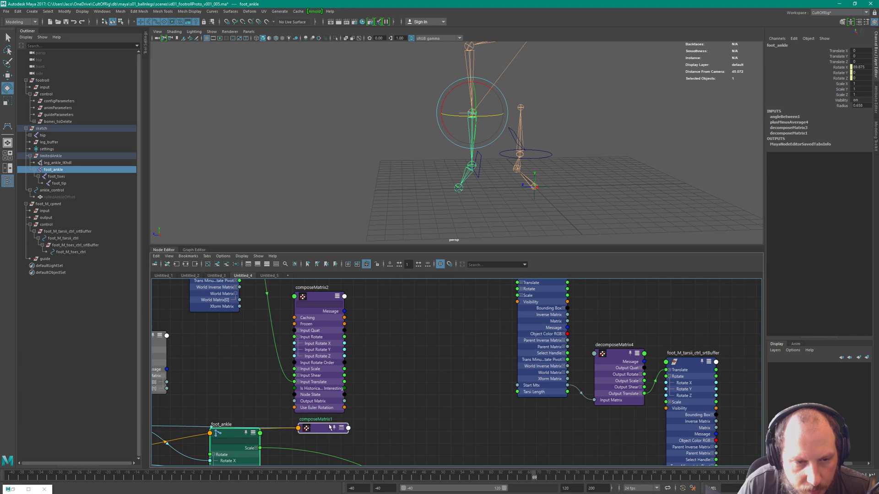
{"action": "middle_click_drag", "start_coordinate": [330, 427], "coordinate": [581, 351], "text": "alt"}
{"action": "key", "text": "2"}
{"action": "left_click_drag", "start_coordinate": [634, 400], "coordinate": [709, 372]}
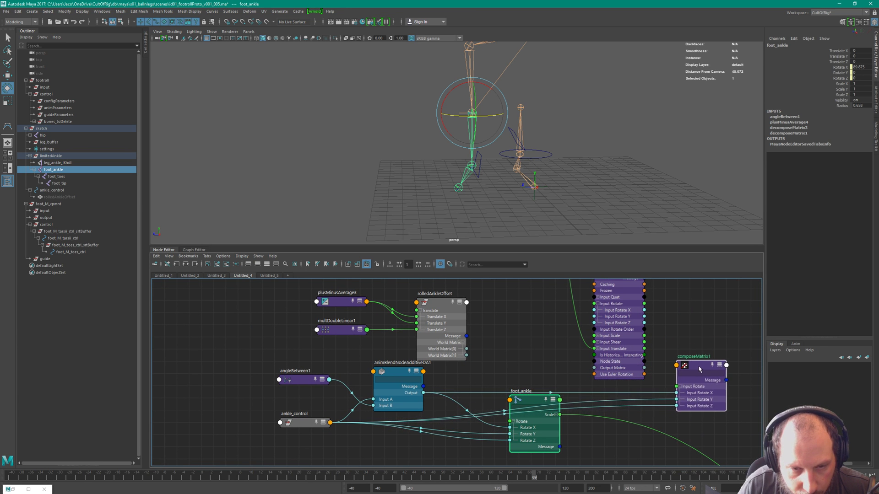
{"action": "left_click", "coordinate": [579, 387]}
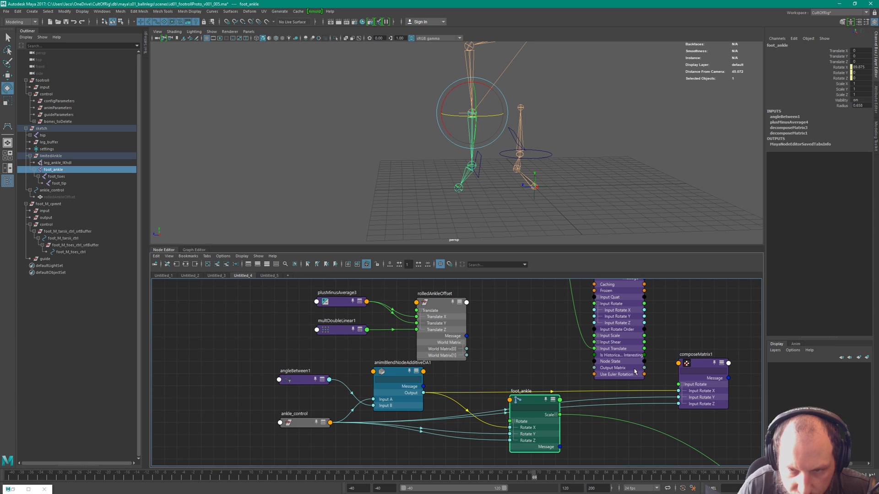
Show all attributes of composeMatrix1.
{"action": "middle_click_drag", "start_coordinate": [659, 343], "coordinate": [575, 369]}
{"action": "left_click", "coordinate": [629, 400]}
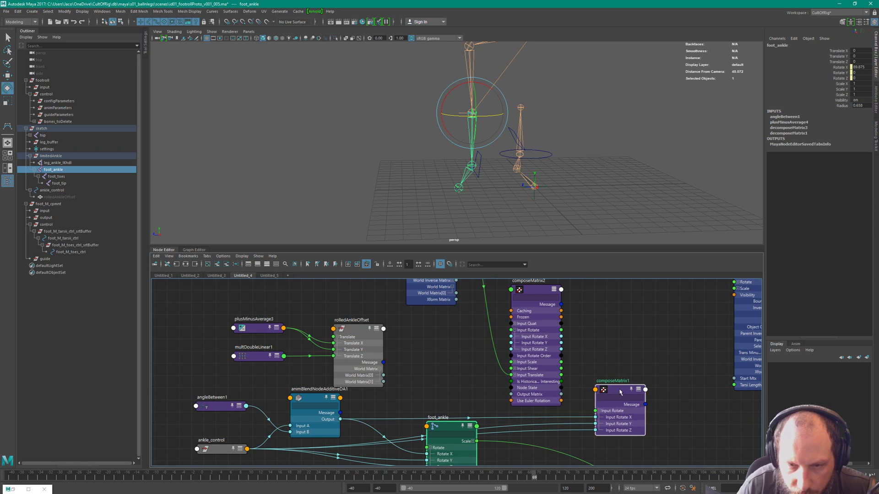
{"action": "right_click_drag", "start_coordinate": [619, 389], "coordinate": [623, 465]}
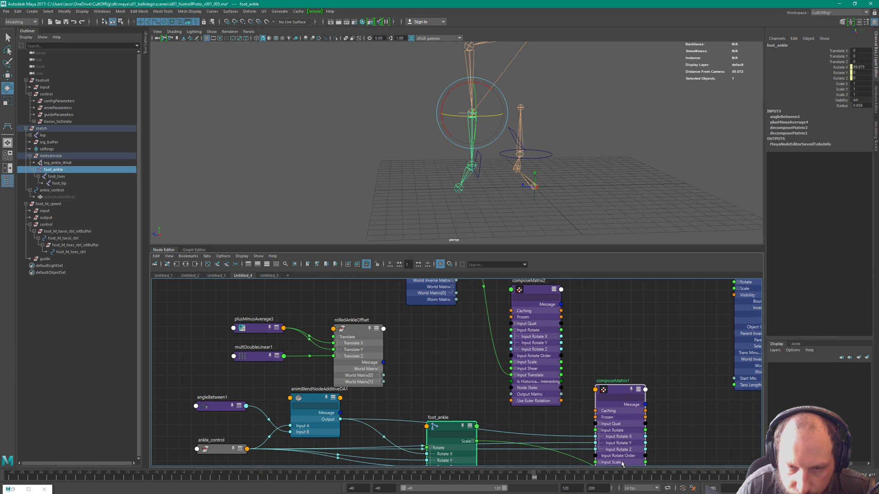
Place composeMatrix1 beside composeMatrix2 and move limitedAnkle's Translate connection from composeMatrix2 to composeMatrix1's Input Translate.
{"action": "left_click_drag", "start_coordinate": [618, 391], "coordinate": [615, 343]}
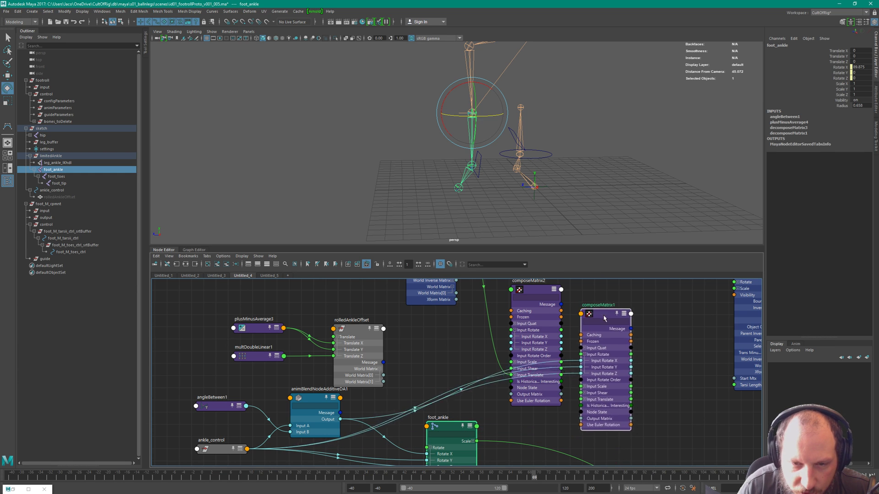
{"action": "left_click", "coordinate": [486, 391]}
{"action": "left_click", "coordinate": [503, 372]}
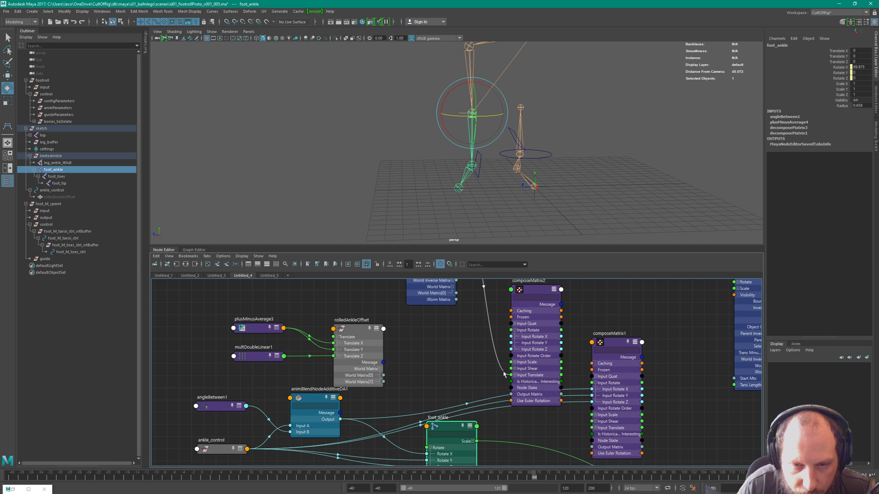
{"action": "left_click_drag", "start_coordinate": [504, 374], "coordinate": [597, 429]}
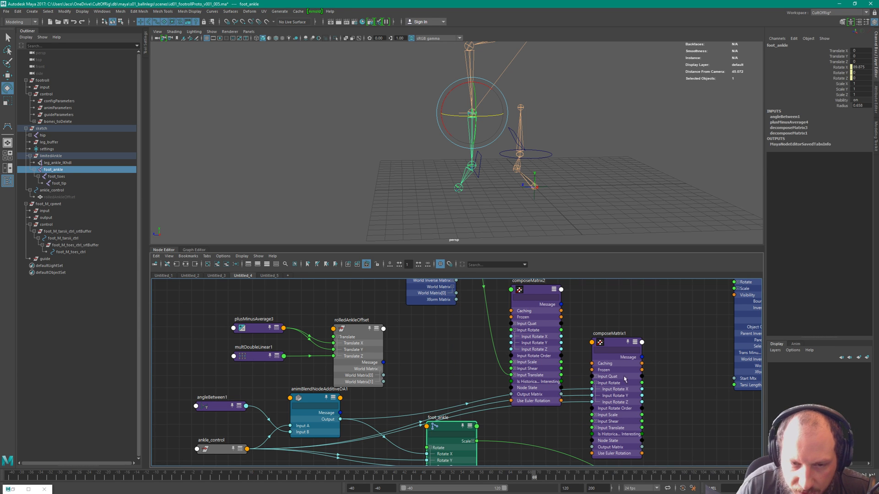
{"action": "key", "text": "ctrl+z"}
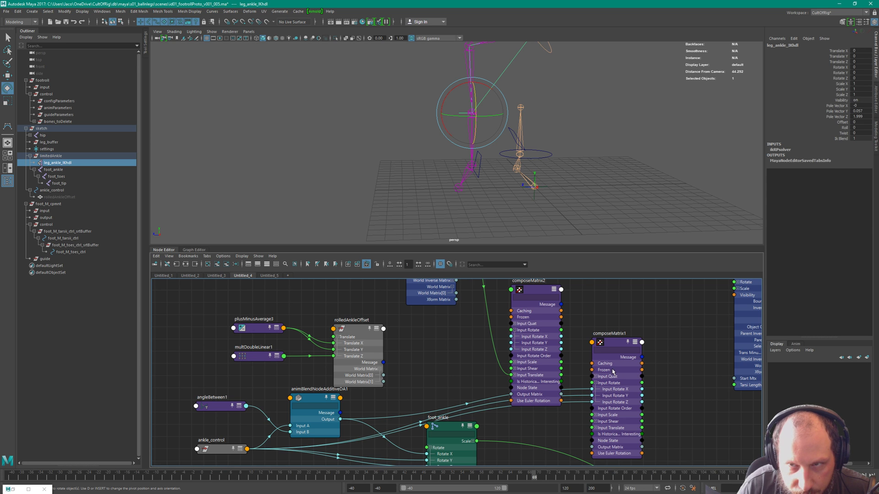
{"action": "left_click", "coordinate": [500, 371]}
{"action": "left_click_drag", "start_coordinate": [504, 374], "coordinate": [598, 430]}
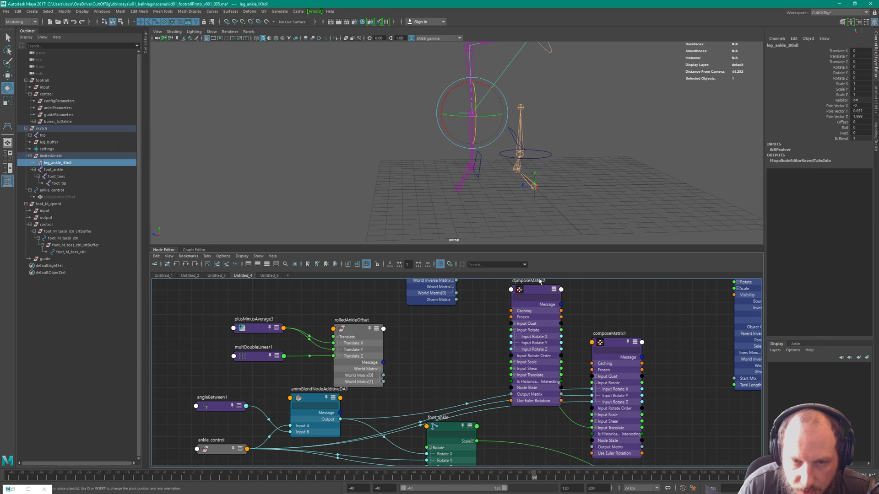
Delete the redundant composeMatrix2 node from the graph.
{"action": "left_click", "coordinate": [520, 304]}
{"action": "key", "text": "Delete"}
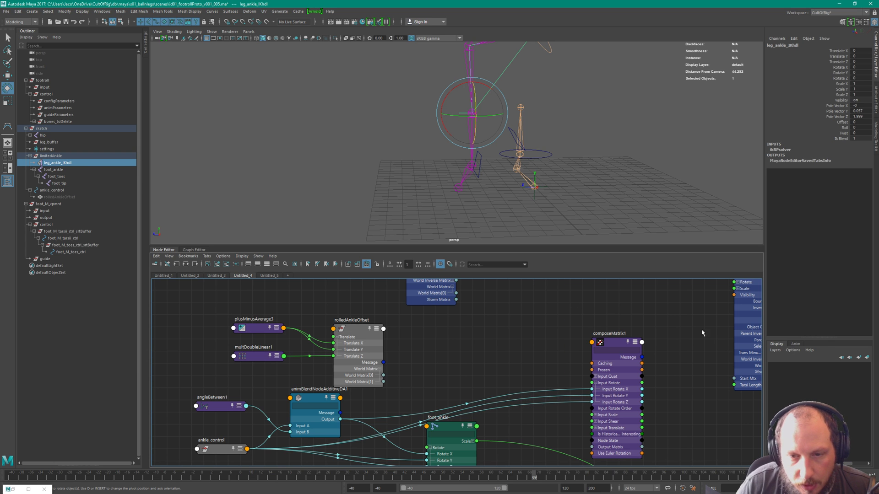
{"action": "key", "text": "ctrl+z"}
{"action": "middle_click_drag", "start_coordinate": [615, 299], "coordinate": [618, 374]}
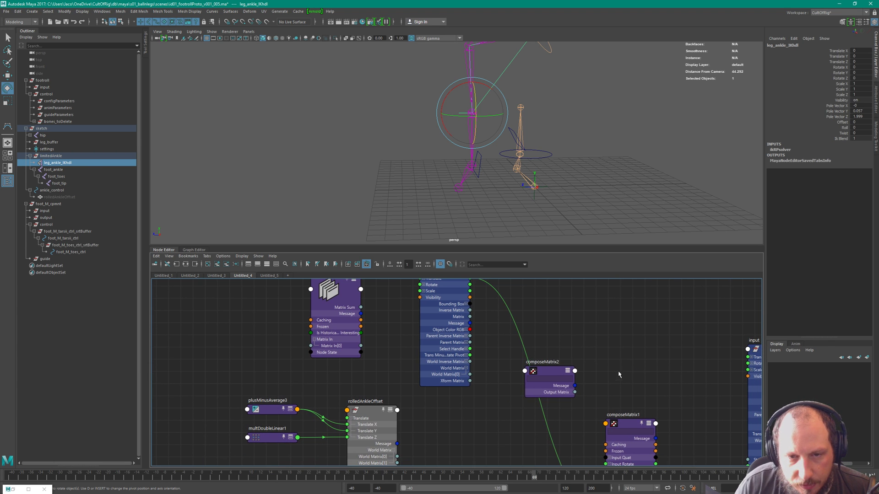
{"action": "left_click_drag", "start_coordinate": [554, 373], "coordinate": [593, 330]}
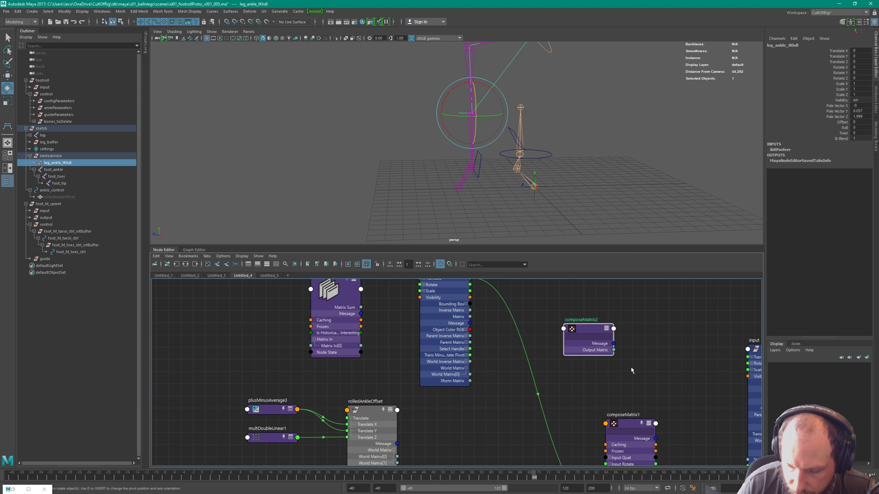
{"action": "key", "text": "Delete"}
Shift composeMatrix1 closer to its sources and connect its Output Matrix to the input node's Start Mtx.
{"action": "middle_click_drag", "start_coordinate": [664, 410], "coordinate": [586, 325], "text": "alt"}
{"action": "left_click", "coordinate": [558, 368]}
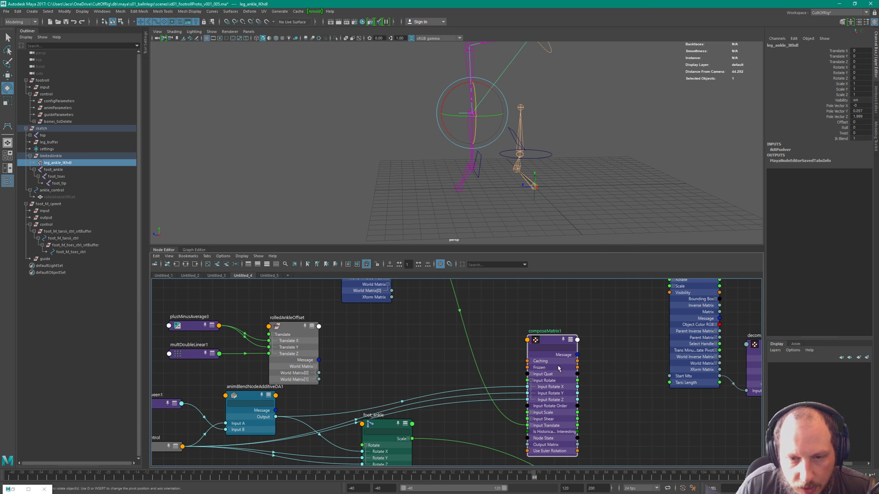
{"action": "left_click_drag", "start_coordinate": [558, 368], "coordinate": [522, 355]}
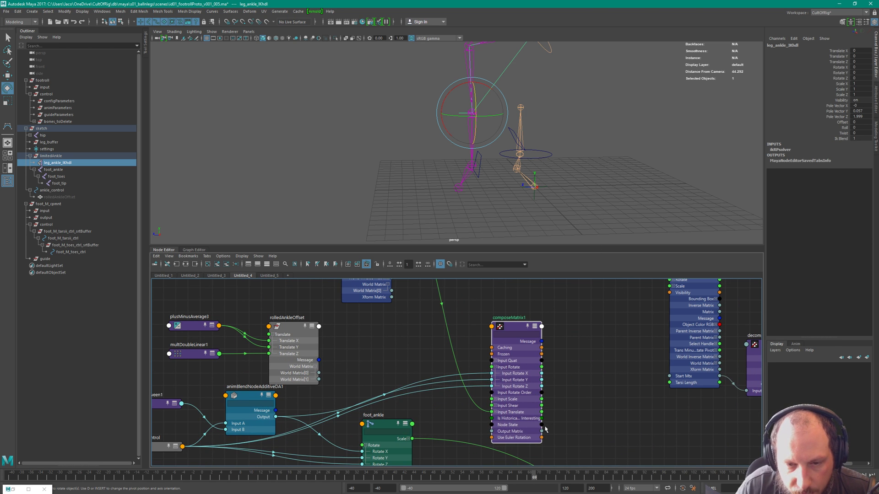
{"action": "left_click_drag", "start_coordinate": [542, 431], "coordinate": [669, 376]}
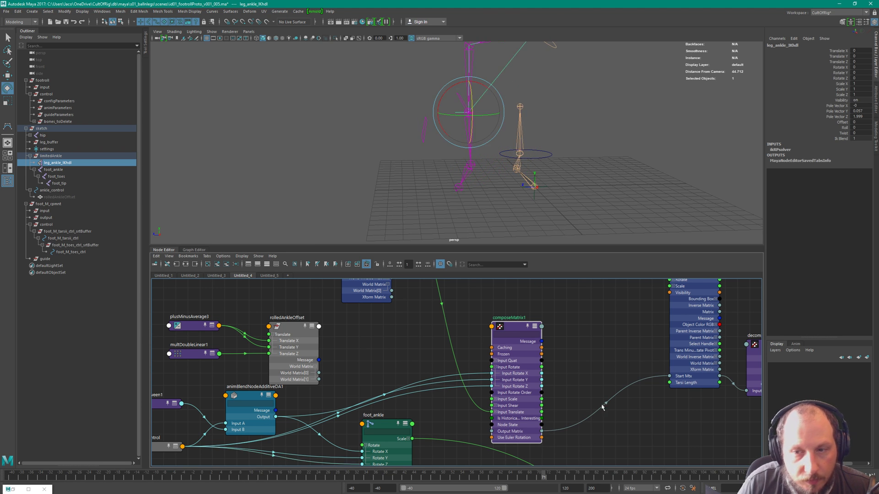
Move decomposeMatrix4 up slightly and connect its Output Rotate to the Rotate of foot_M_tarsii_ctrl_srtBuffer.
{"action": "middle_click_drag", "start_coordinate": [602, 408], "coordinate": [266, 412], "text": "alt"}
{"action": "left_click", "coordinate": [440, 372]}
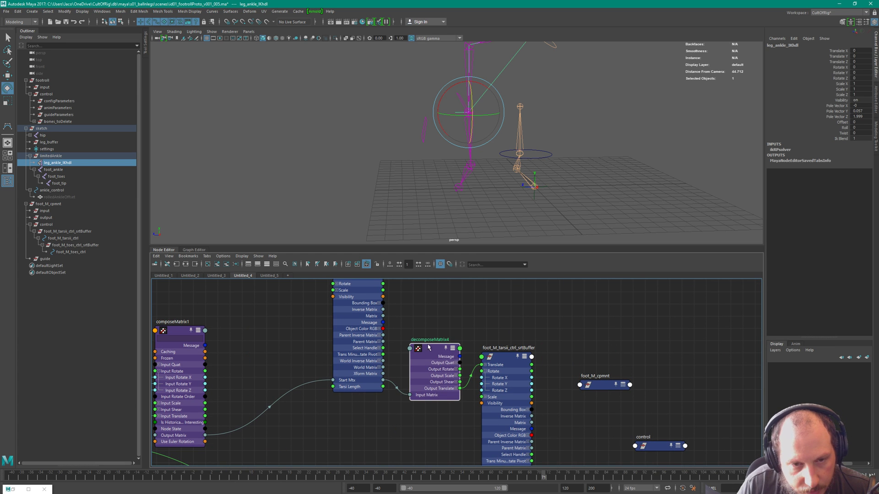
{"action": "left_click_drag", "start_coordinate": [429, 348], "coordinate": [416, 336]}
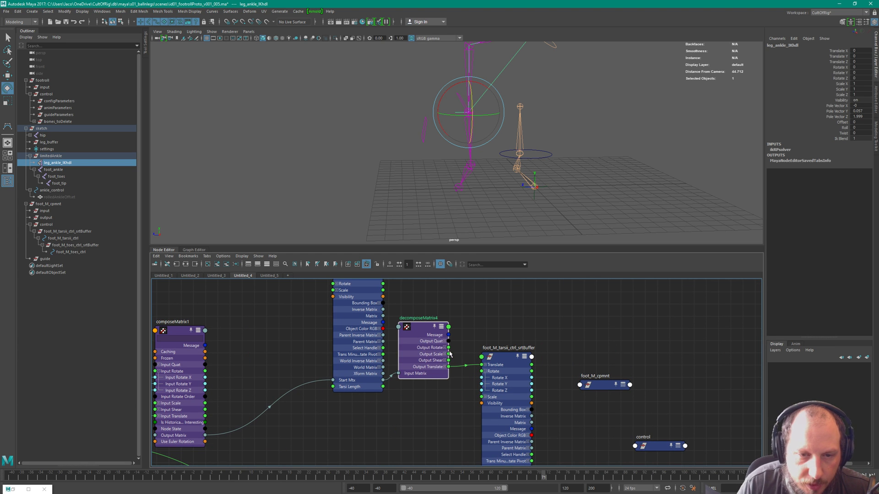
{"action": "left_click_drag", "start_coordinate": [449, 347], "coordinate": [481, 371]}
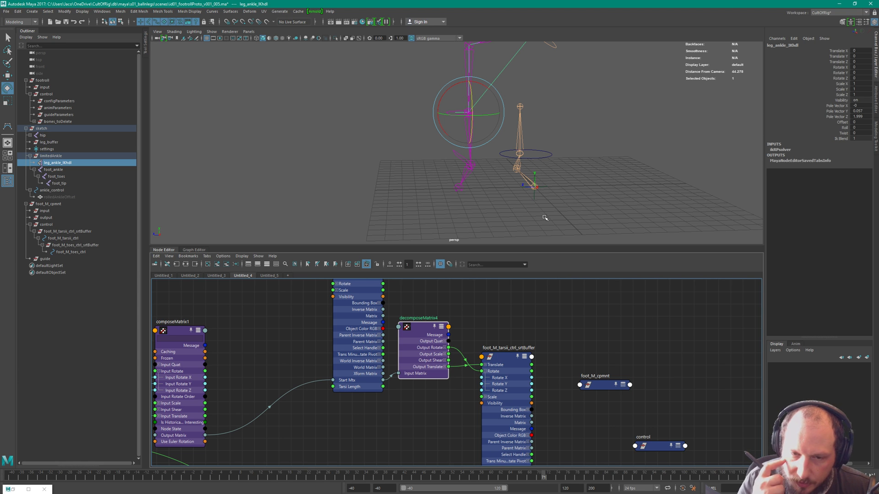
Check the foot's motion across the animation, then test-rotate ankle_control and undo the rotation.
{"action": "key", "text": "alt+v"}
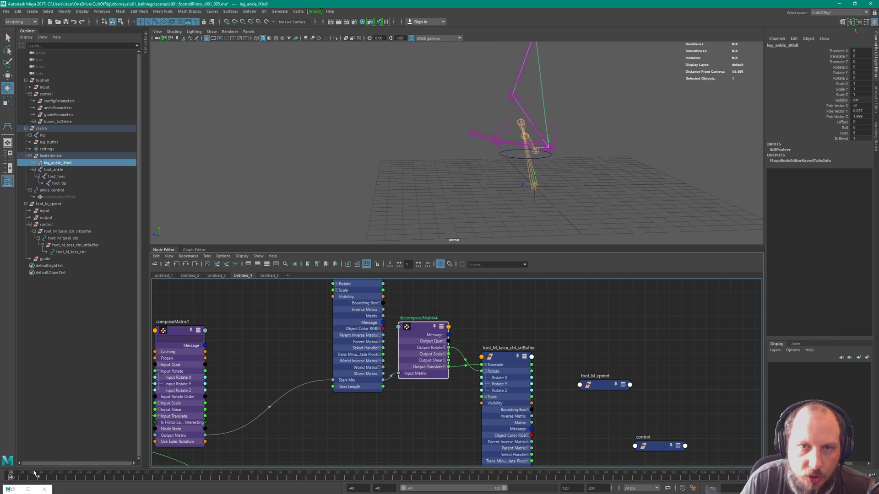
{"action": "key", "text": "f"}
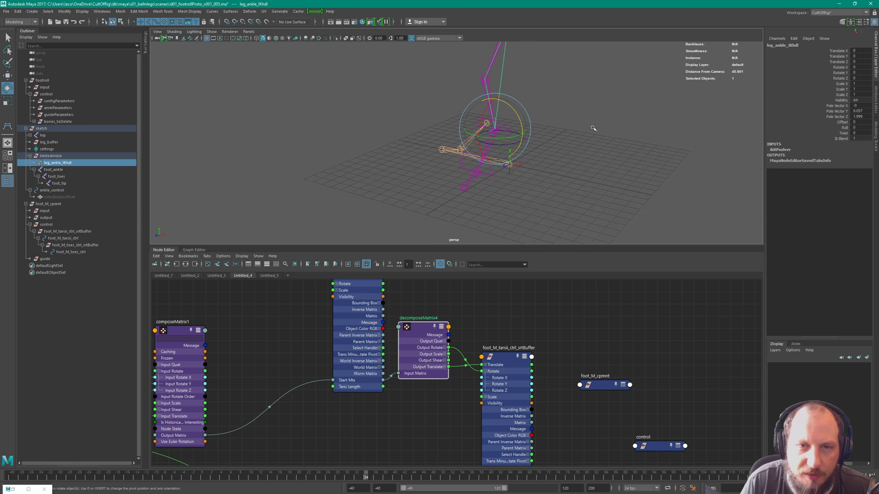
{"action": "left_click", "coordinate": [588, 106]}
{"action": "left_click", "coordinate": [536, 140]}
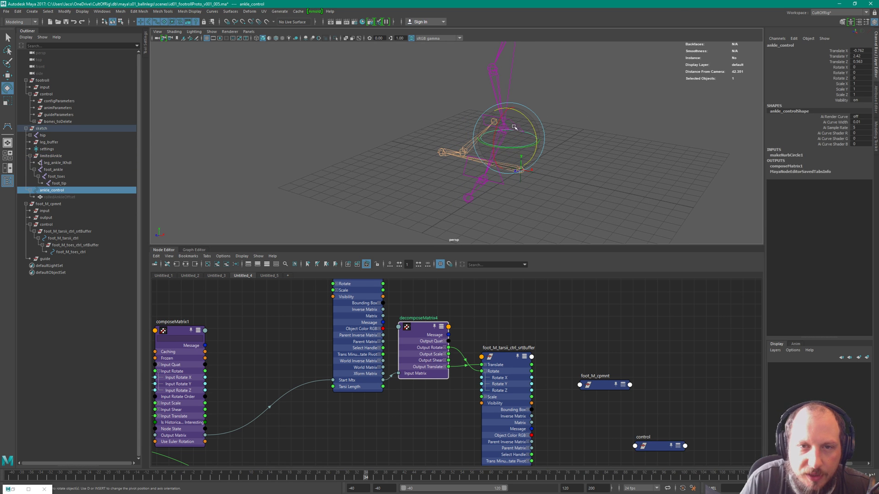
{"action": "left_click_drag", "start_coordinate": [524, 135], "coordinate": [516, 164]}
{"action": "key", "text": "ctrl+z"}
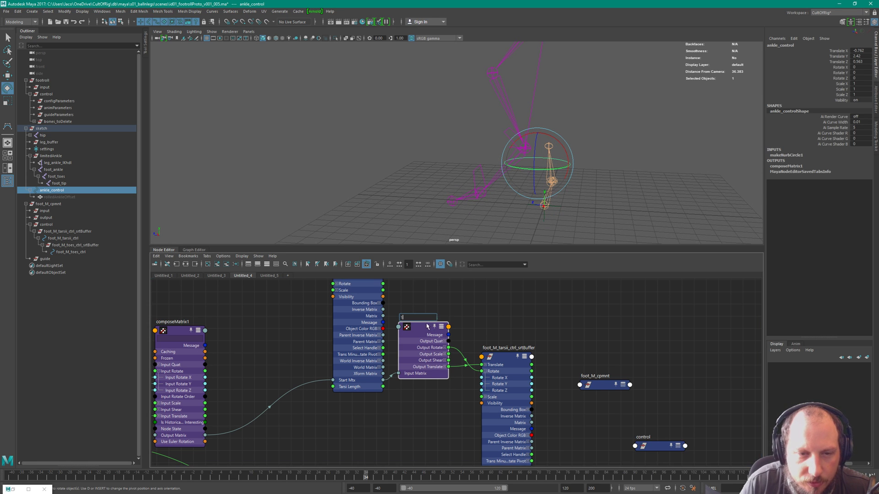
Show only the connected attributes of decomposeMatrix4 and reposition it beside the input node.
{"action": "key", "text": "2"}
{"action": "mouse_move", "coordinate": [422, 325]}
{"action": "left_mouse_down"}
{"action": "mouse_move", "coordinate": [433, 304]}
{"action": "mouse_move", "coordinate": [428, 322]}
{"action": "left_mouse_up"}
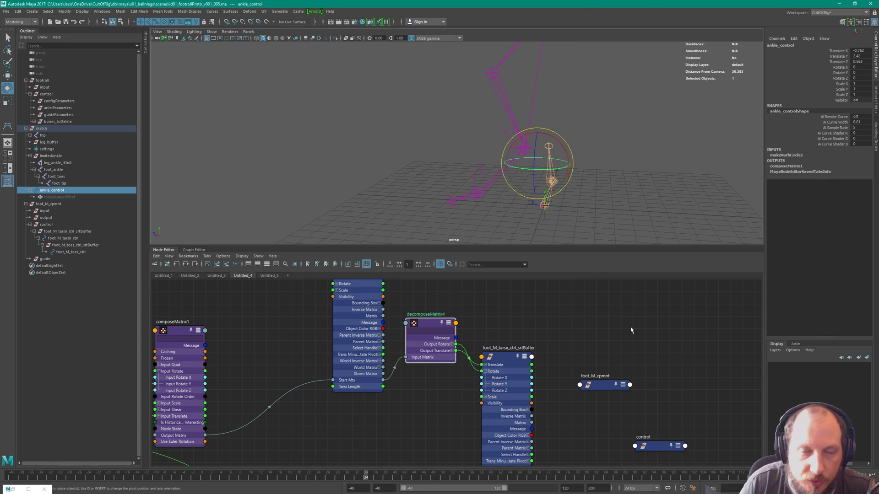
{"action": "middle_click_drag", "start_coordinate": [622, 389], "coordinate": [635, 318], "text": "alt"}
{"action": "left_click_drag", "start_coordinate": [606, 313], "coordinate": [612, 315]}
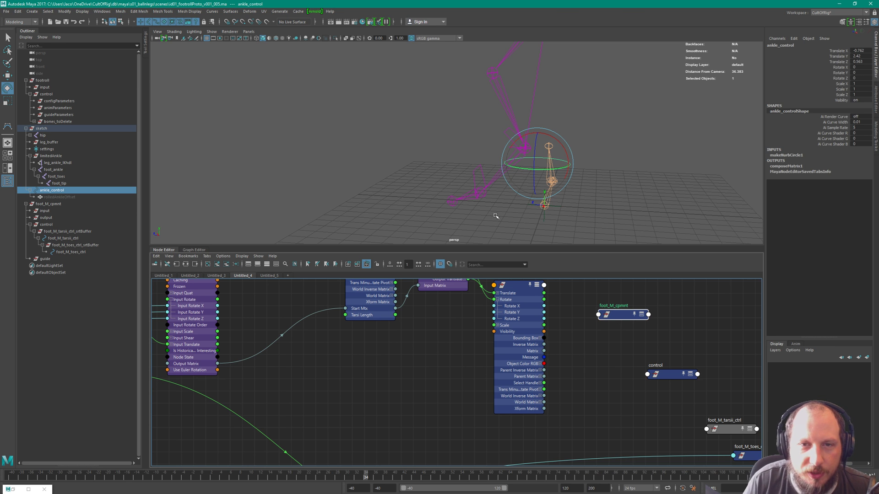
Collapse composeMatrix1 and decomposeMatrix4 to their headers and lower both in line with their connections.
{"action": "middle_click_drag", "start_coordinate": [336, 375], "coordinate": [511, 416], "text": "alt"}
{"action": "right_click_drag", "start_coordinate": [511, 415], "coordinate": [457, 417], "text": "alt"}
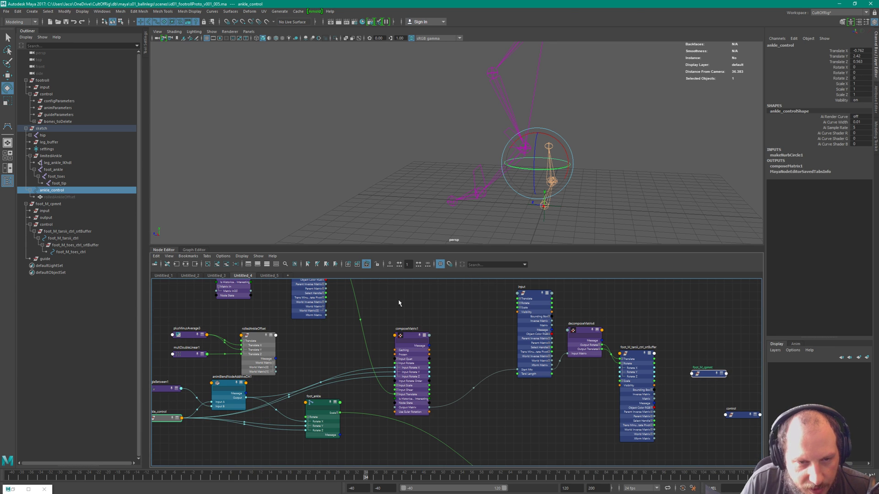
{"action": "left_click_drag", "start_coordinate": [412, 330], "coordinate": [427, 357]}
{"action": "key", "text": "1"}
{"action": "middle_click_drag", "start_coordinate": [569, 425], "coordinate": [431, 428], "text": "alt"}
{"action": "left_click", "coordinate": [503, 352]}
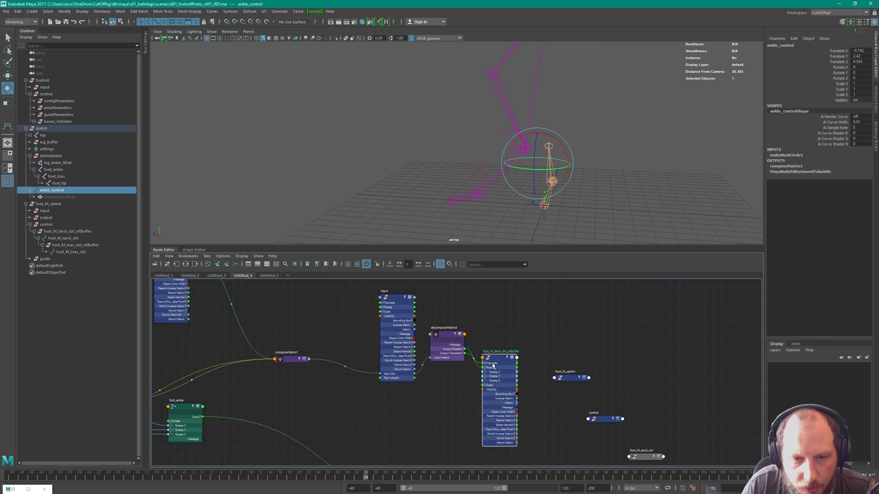
{"action": "left_click_drag", "start_coordinate": [444, 334], "coordinate": [447, 344]}
{"action": "key", "text": "1"}
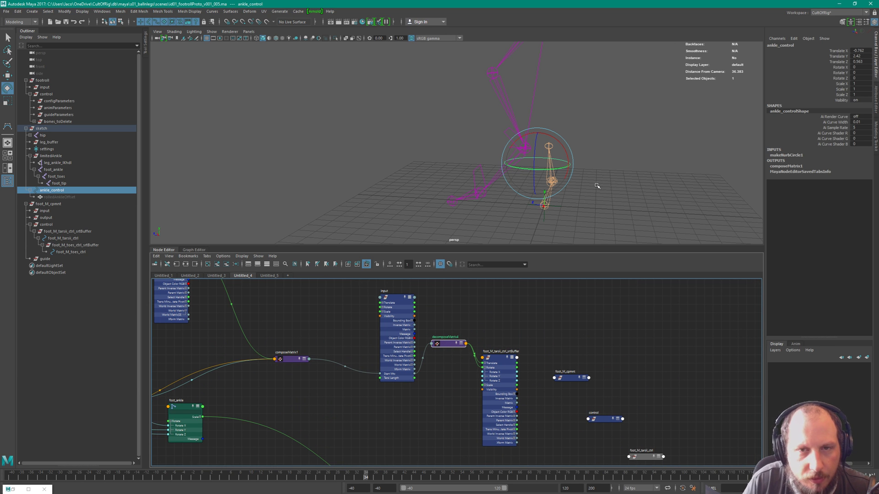
Select foot_M_toes_ctrl and trace the graph connections feeding its buffer and the component's input node.
{"action": "left_click", "coordinate": [484, 177]}
{"action": "middle_click_drag", "start_coordinate": [643, 444], "coordinate": [506, 342], "text": "alt"}
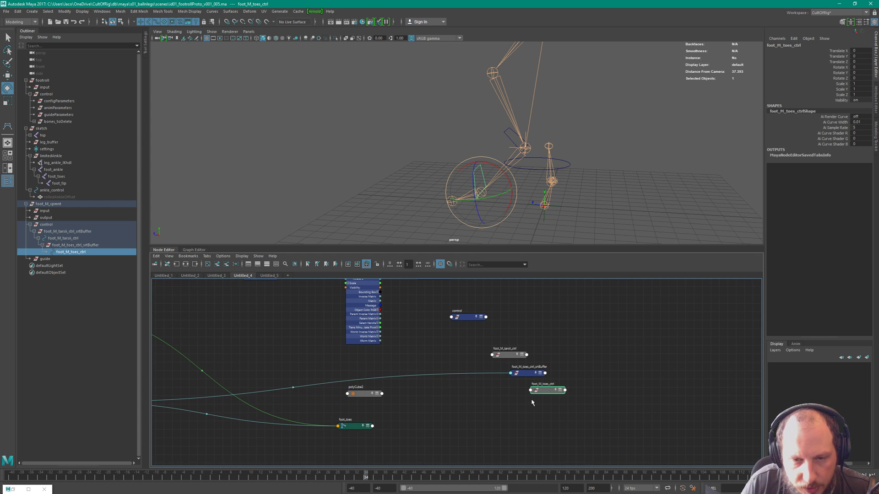
{"action": "middle_click_drag", "start_coordinate": [559, 372], "coordinate": [647, 380], "text": "alt"}
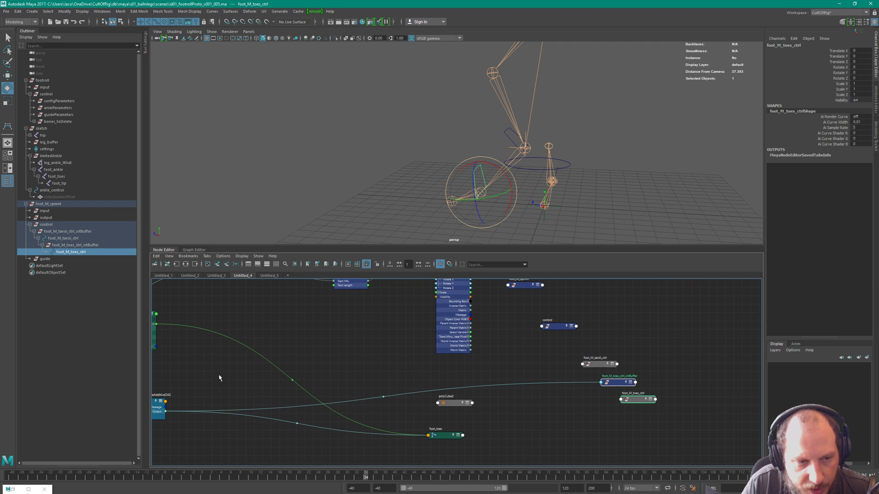
{"action": "middle_click_drag", "start_coordinate": [279, 335], "coordinate": [453, 342], "text": "alt"}
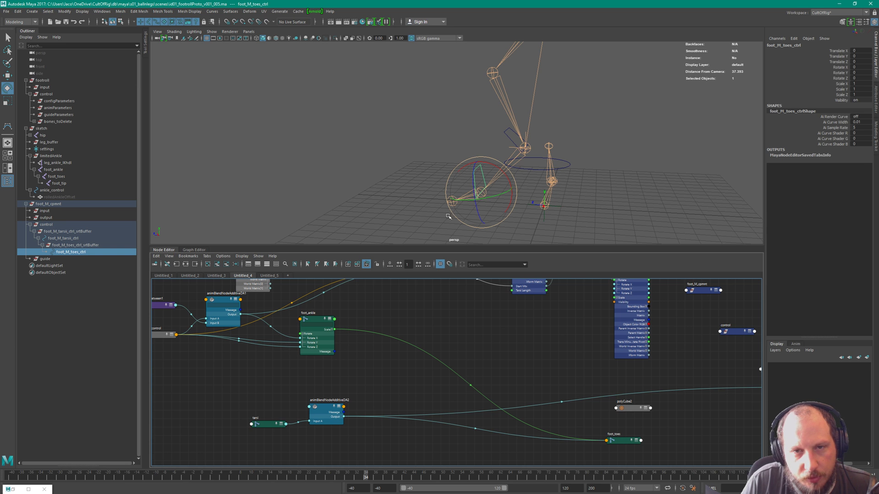
{"action": "middle_click_drag", "start_coordinate": [611, 359], "coordinate": [497, 418], "text": "alt"}
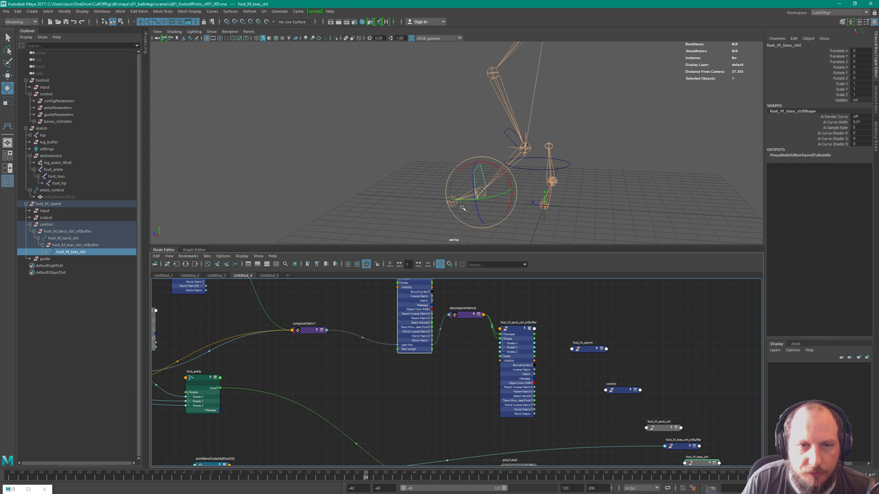
{"action": "middle_click_drag", "start_coordinate": [399, 280], "coordinate": [425, 331], "text": "alt"}
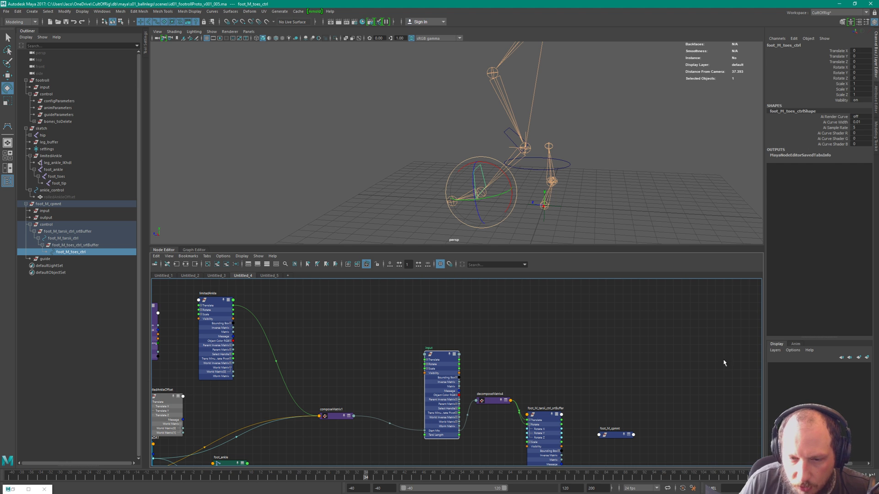
Bring up the Charcoal Editor with the MEL addAttr commands and place it clear of the input node.
{"action": "left_click", "coordinate": [12, 490]}
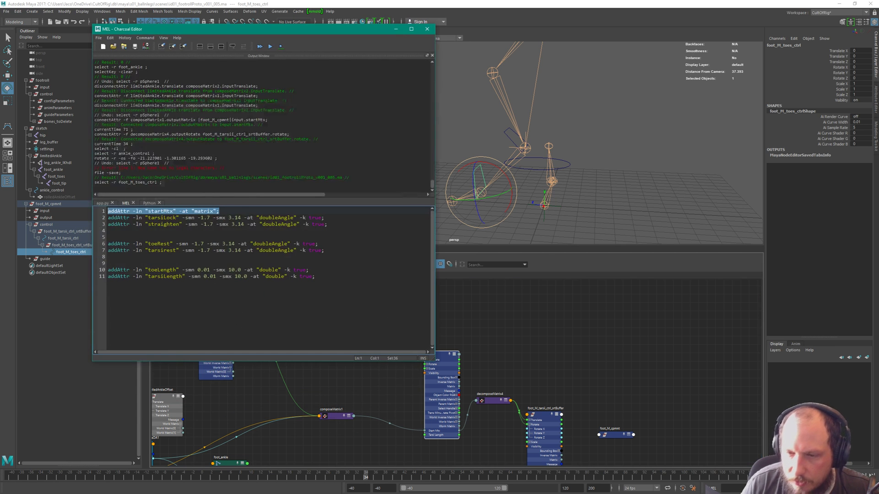
{"action": "left_click_drag", "start_coordinate": [247, 29], "coordinate": [696, 118]}
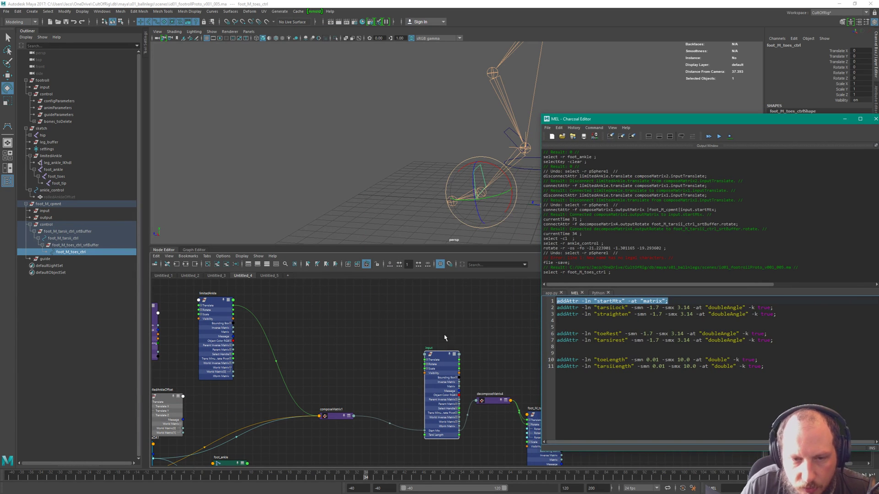
{"action": "left_click", "coordinate": [821, 298]}
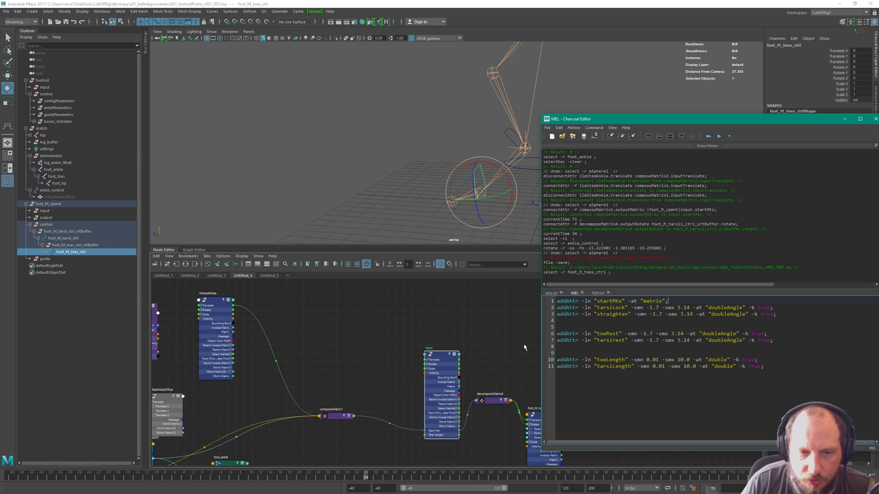
{"action": "left_click_drag", "start_coordinate": [427, 317], "coordinate": [446, 382]}
Remove the -k true flag from the tarsiLock addAttr line.
{"action": "left_click", "coordinate": [827, 305]}
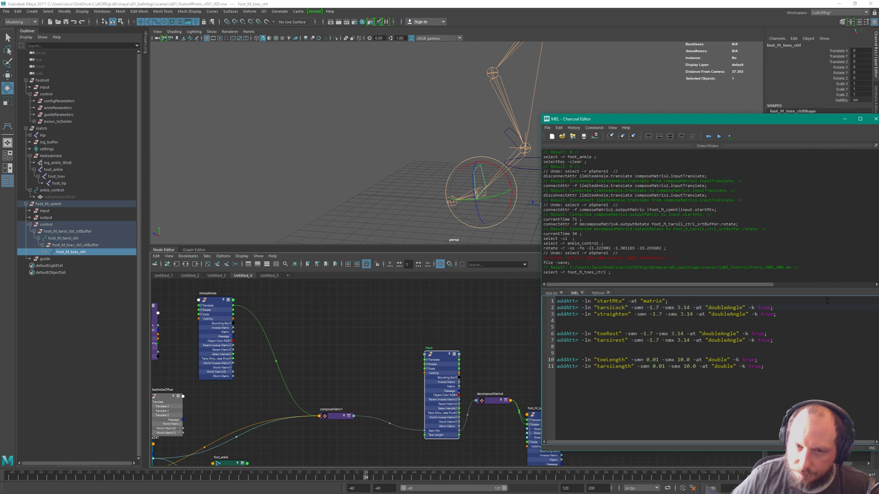
{"action": "key", "text": "Left"}
{"action": "key", "text": "ctrl+shift+Left"}
{"action": "key", "text": "ctrl+shift+Left"}
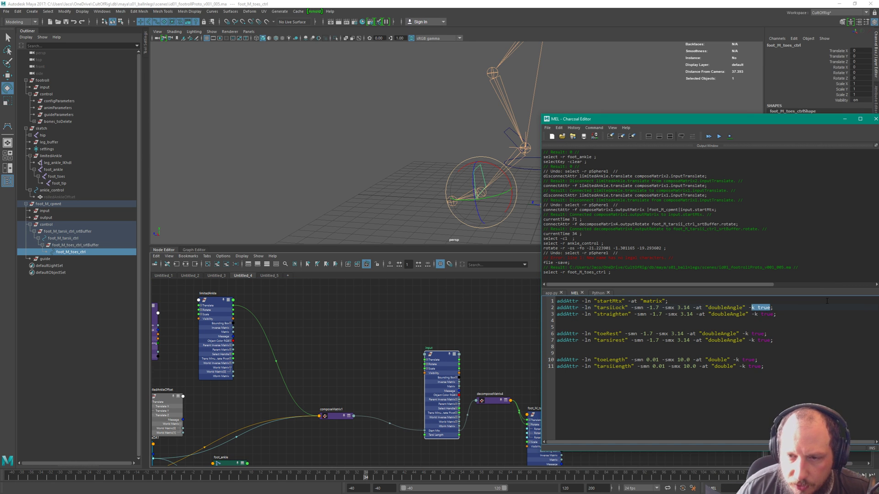
{"action": "key", "text": "BackSpace"}
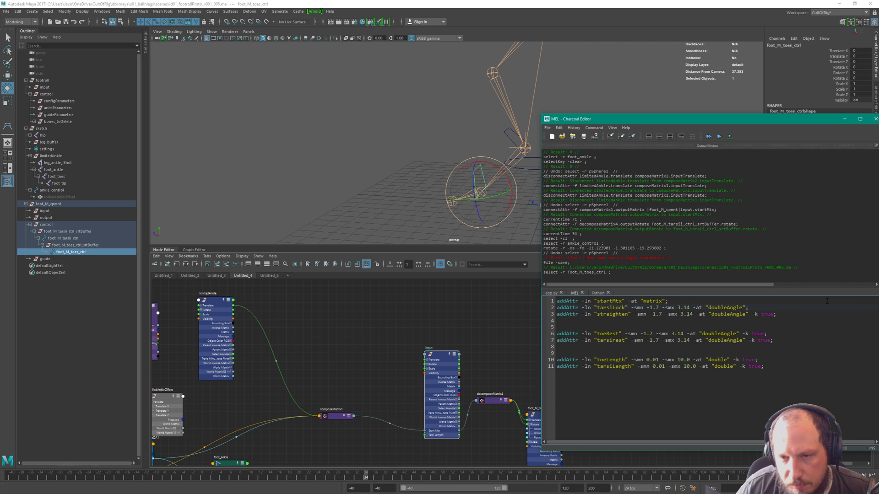
Strip the -smn -1.7 -smx 3.14 limits from the tarsiLock addAttr line and rename its attribute toeAngle.
{"action": "key", "text": "ctrl+shift+Left"}
{"action": "key", "text": "ctrl+shift+Left"}
{"action": "key", "text": "ctrl+shift+Left"}
{"action": "key", "text": "ctrl+shift+Left"}
{"action": "key", "text": "ctrl+shift+Left"}
{"action": "key", "text": "ctrl+shift+Left"}
{"action": "key", "text": "ctrl+shift+Left"}
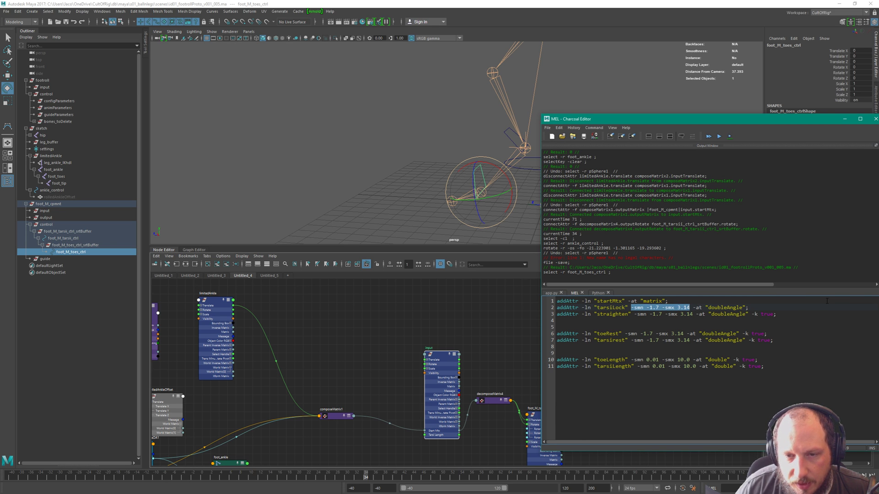
{"action": "key", "text": "BackSpace"}
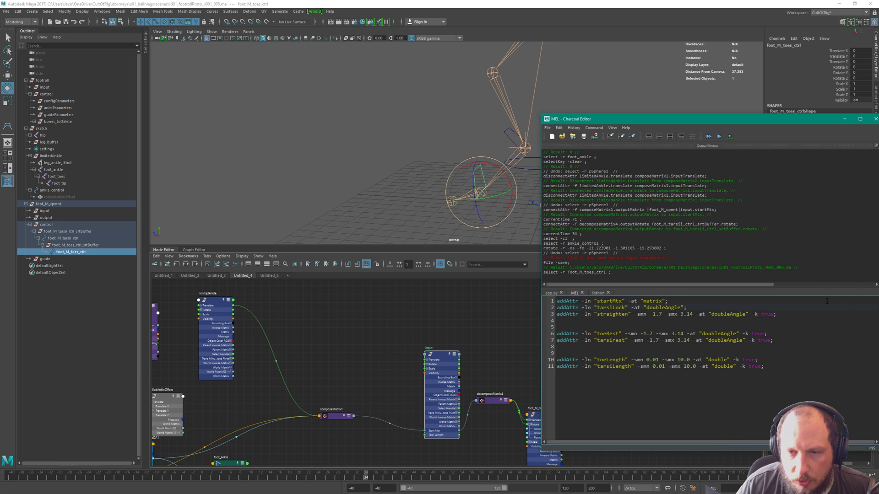
{"action": "key", "text": "ctrl+BackSpace"}
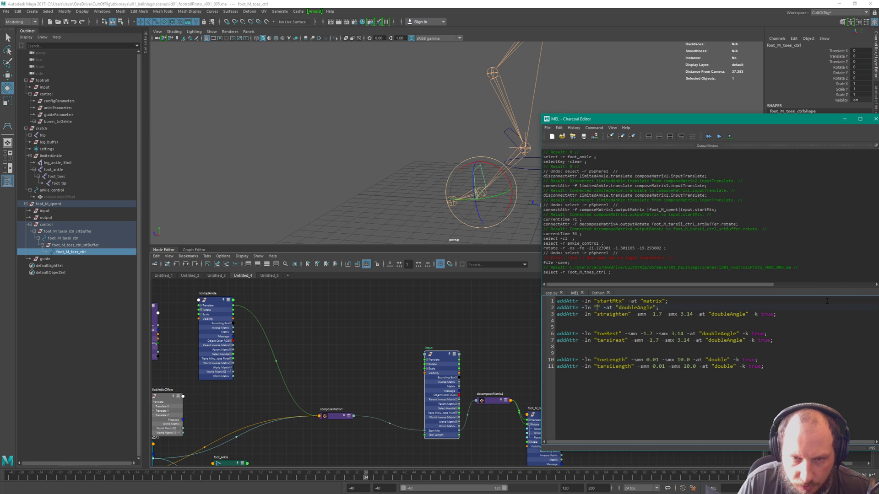
{"action": "type", "text": "toeAngle"}
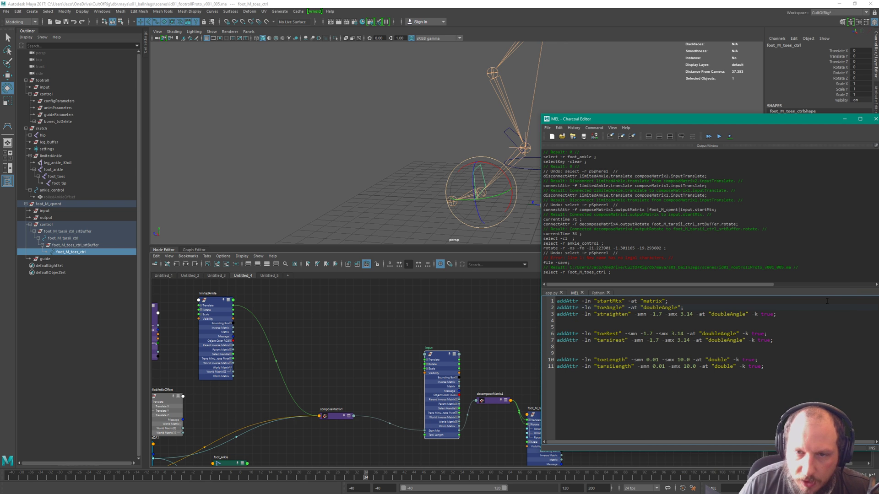
Run only the toeAngle addAttr line on foot_M_toes_ctrl and put the Charcoal Editor away.
{"action": "key", "text": "shift+Home"}
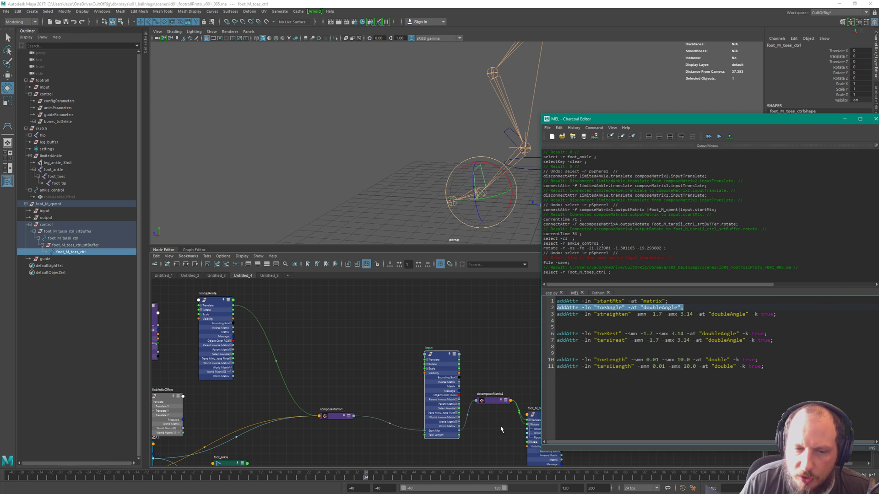
{"action": "left_click", "coordinate": [694, 309]}
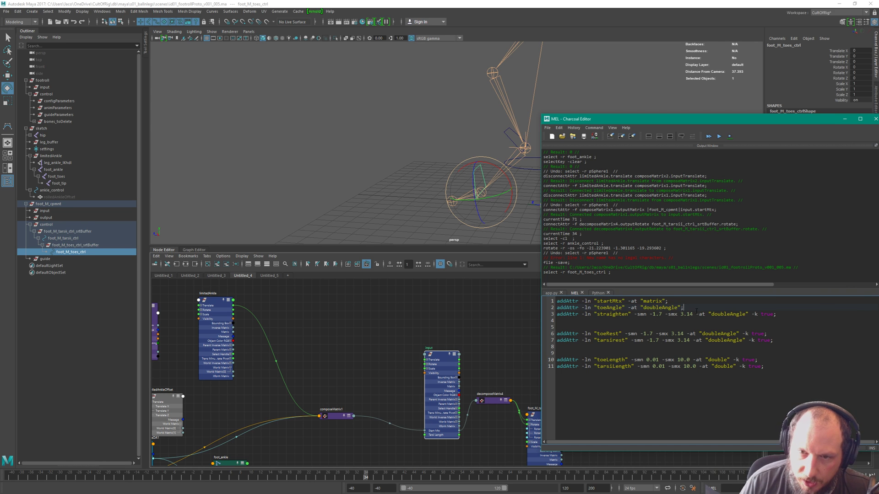
{"action": "key", "text": "shift+Home"}
{"action": "key", "text": "ctrl+Return"}
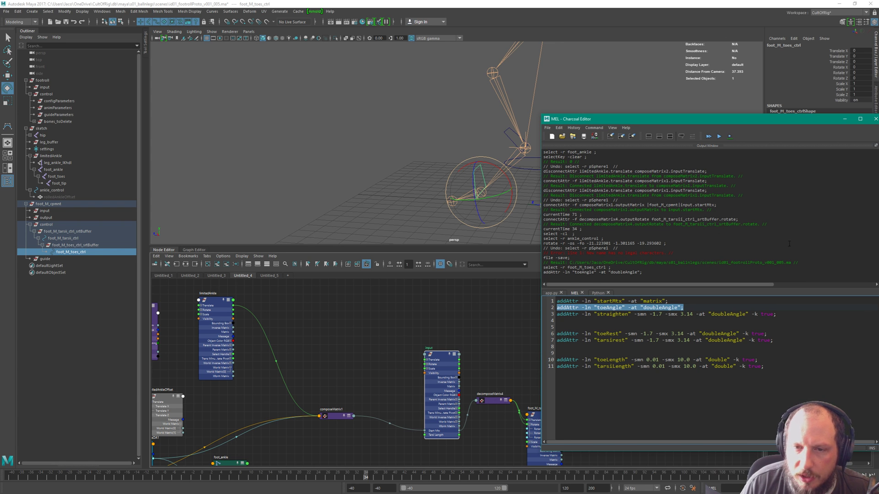
{"action": "left_click_drag", "start_coordinate": [755, 119], "coordinate": [601, 126]}
{"action": "left_click", "coordinate": [723, 126]}
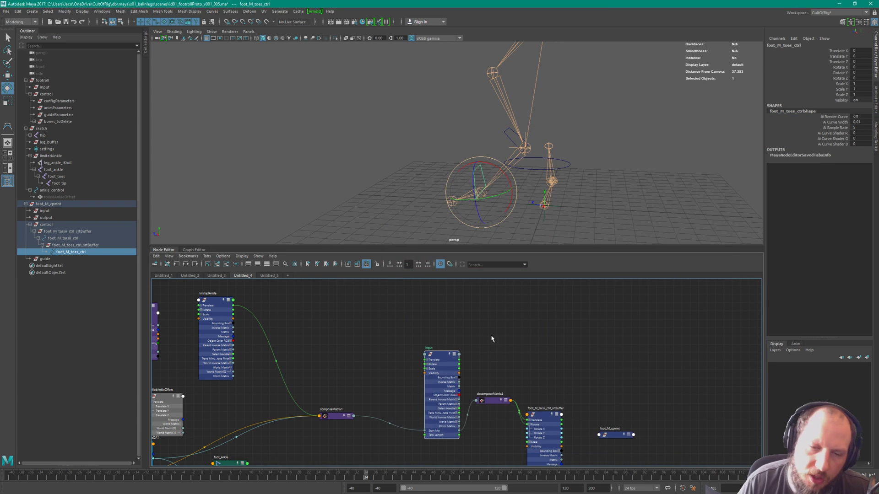
Show all attributes on the input node and bring up the Attribute Editor for foot_M_toes_ctrl.
{"action": "middle_click_drag", "start_coordinate": [492, 336], "coordinate": [504, 277], "text": "alt"}
{"action": "scroll", "coordinate": [461, 401], "scroll_direction": "up", "scroll_amount": 3}
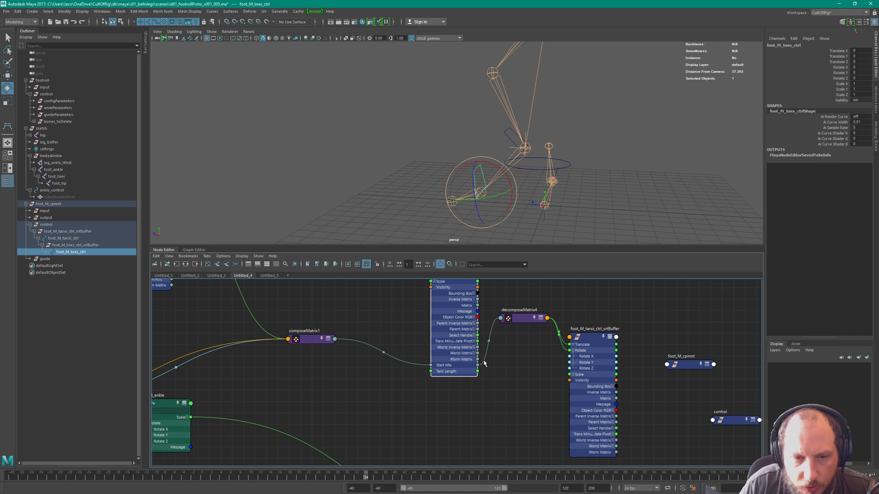
{"action": "middle_click_drag", "start_coordinate": [485, 363], "coordinate": [496, 415], "text": "alt"}
{"action": "right_click_drag", "start_coordinate": [458, 309], "coordinate": [457, 400]}
{"action": "key", "text": "ctrl+a"}
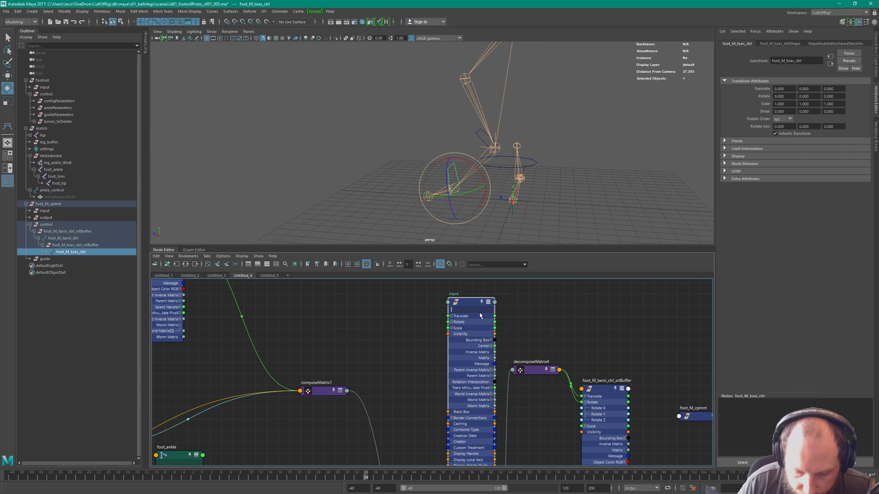
Filter the input node's attributes by "an" and expand foot_M_toes_ctrl's Extra Attributes to look for Toe Angle.
{"action": "type", "text": "t"}
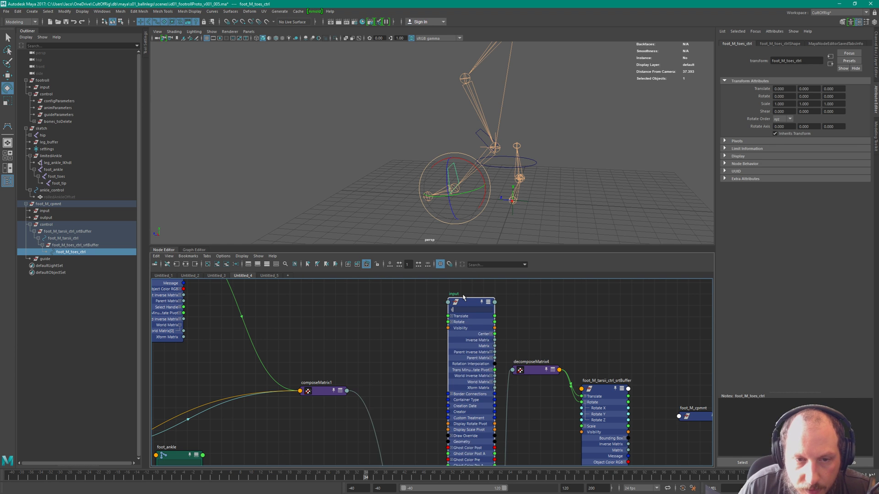
{"action": "key", "text": "BackSpace"}
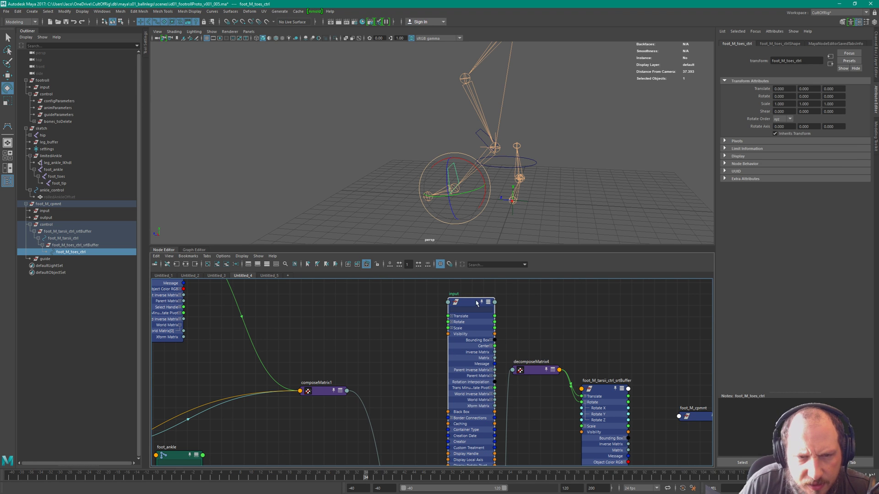
{"action": "left_click", "coordinate": [773, 179]}
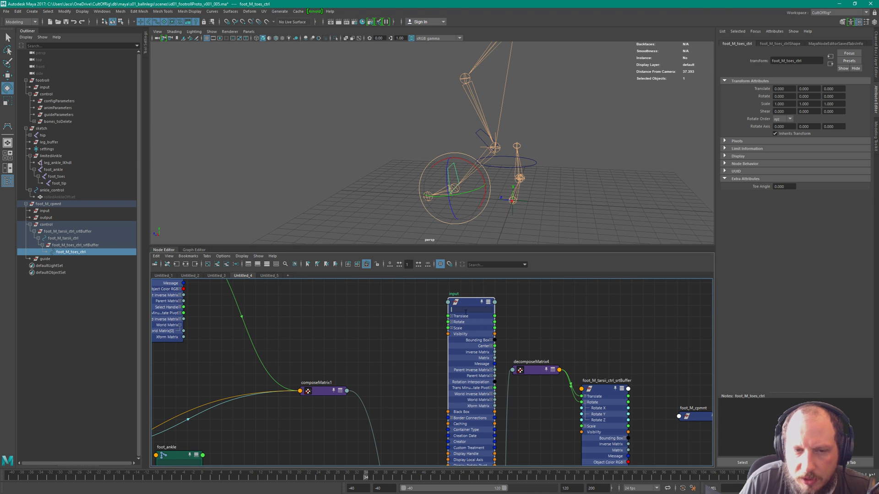
{"action": "type", "text": "angl"}
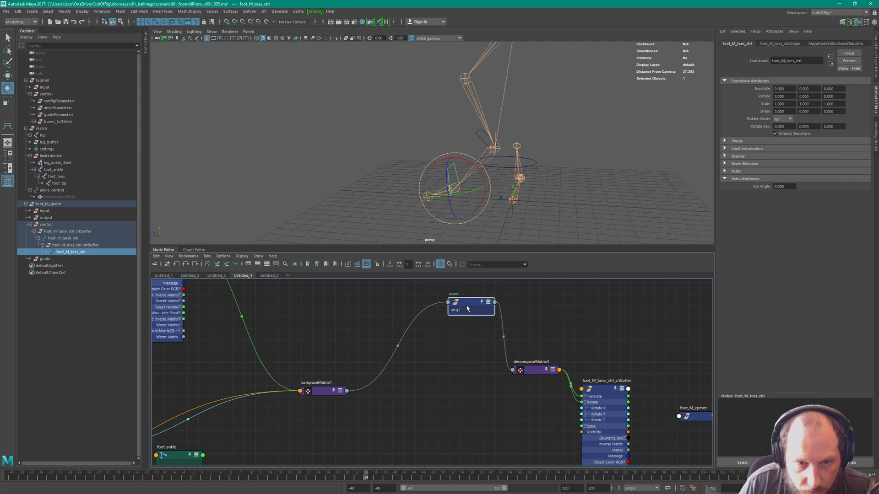
{"action": "key", "text": "BackSpace"}
{"action": "key", "text": "BackSpace"}
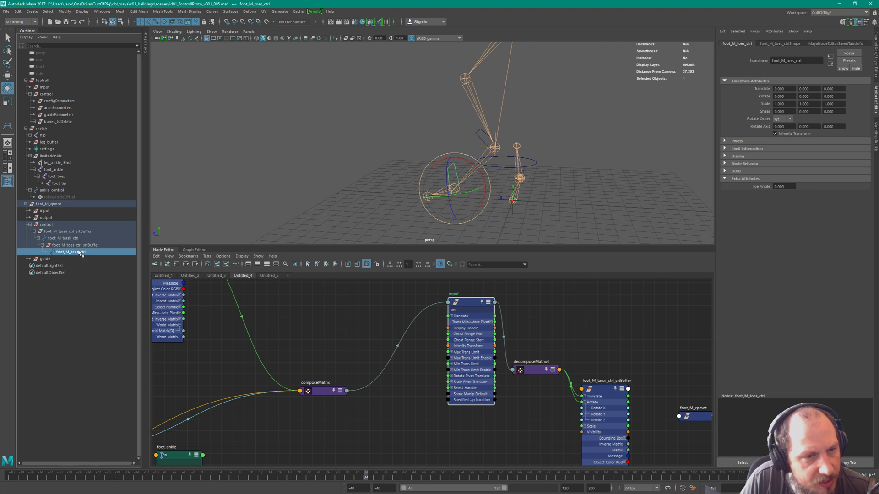
{"action": "scroll", "coordinate": [572, 304], "scroll_direction": "down", "scroll_amount": 6}
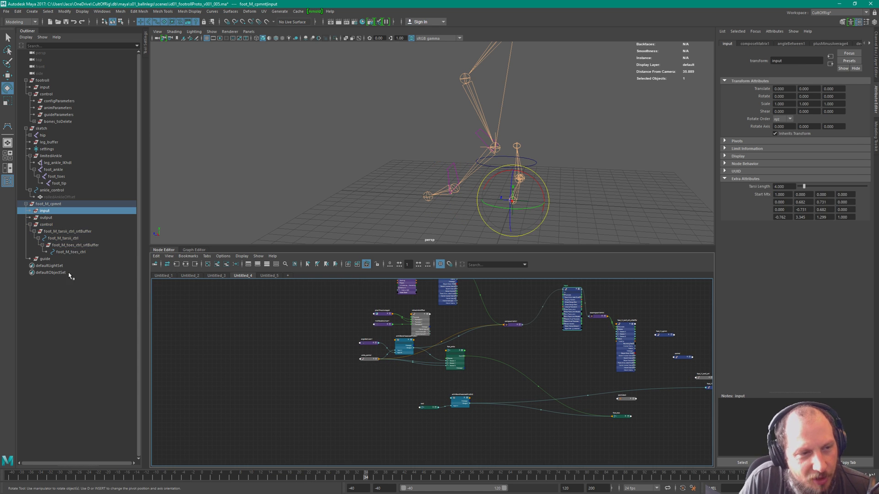
Delete the toeAngle attribute from foot_M_toes_ctrl.
{"action": "left_click", "coordinate": [73, 244]}
{"action": "left_click", "coordinate": [69, 252]}
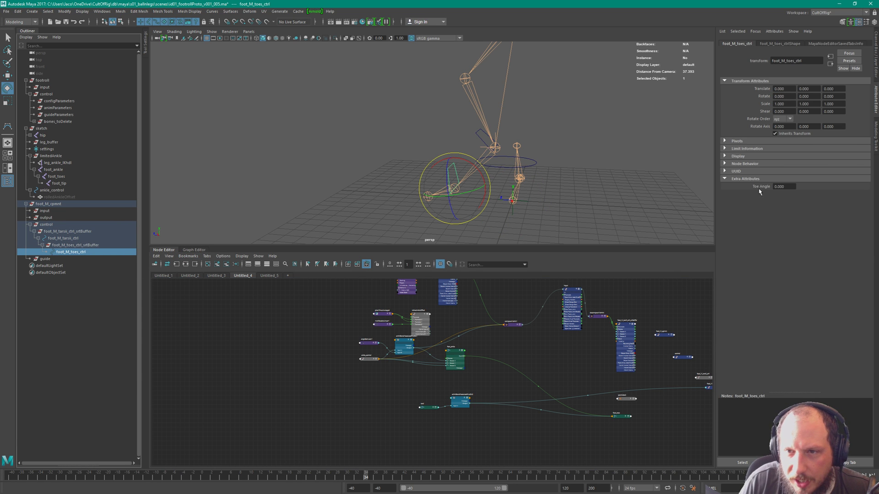
{"action": "left_click", "coordinate": [774, 31]}
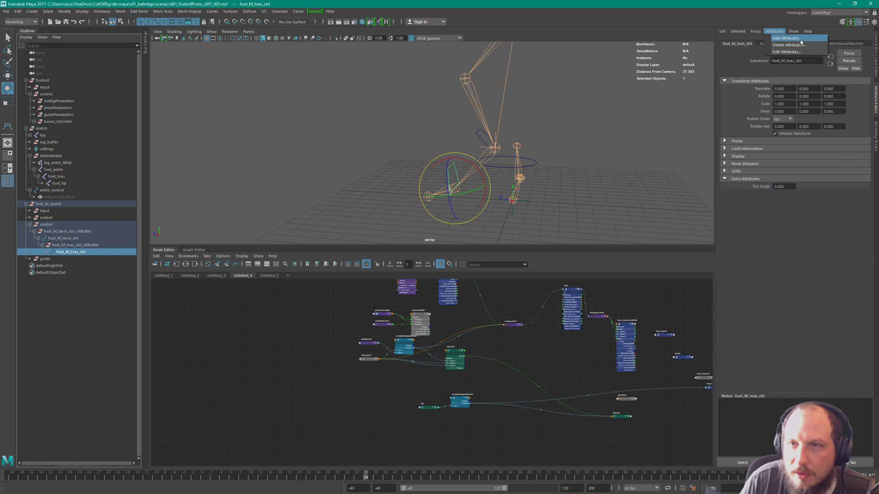
{"action": "left_click", "coordinate": [789, 46]}
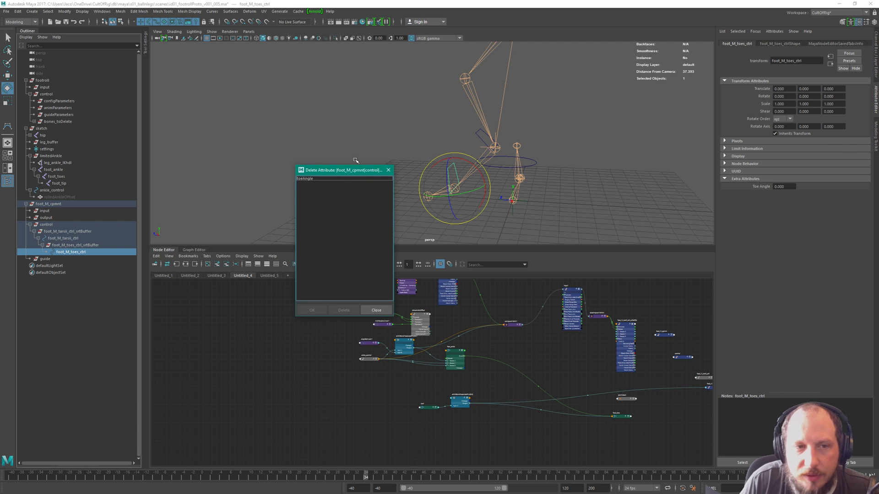
{"action": "left_click", "coordinate": [314, 180]}
{"action": "left_click", "coordinate": [343, 310]}
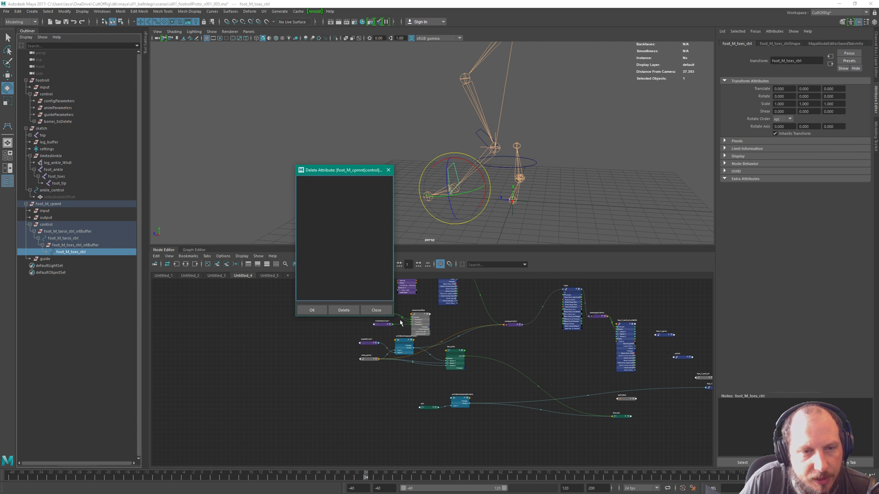
{"action": "left_click", "coordinate": [376, 310]}
Add the toeAngle attribute to foot_M_cpmnt's input node by running its addAttr line, and minimize the Charcoal Editor.
{"action": "left_click", "coordinate": [46, 224]}
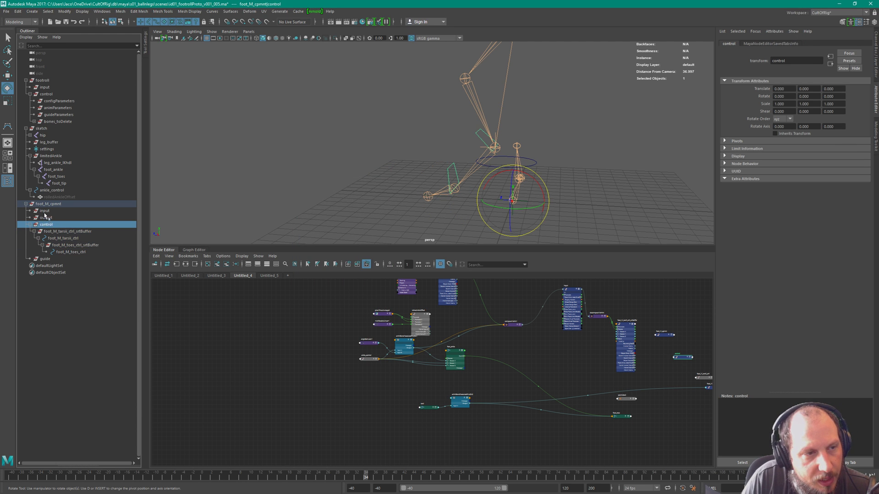
{"action": "left_click", "coordinate": [44, 211]}
{"action": "key", "text": "a"}
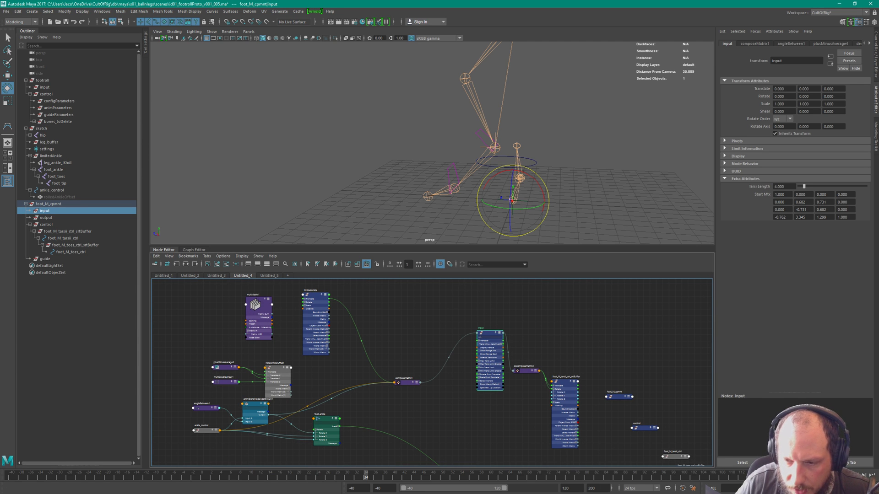
{"action": "key", "text": "ctrl+e"}
{"action": "left_click", "coordinate": [569, 316]}
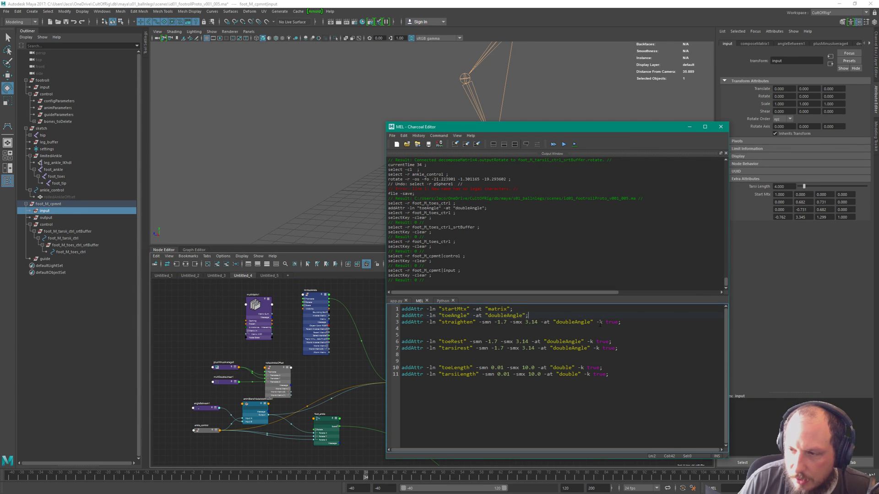
{"action": "key", "text": "shift+Home"}
{"action": "key", "text": "ctrl+Return"}
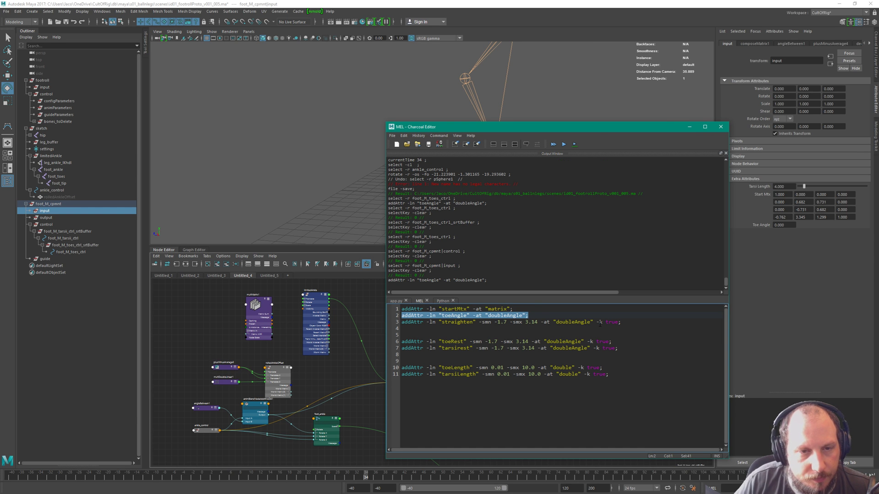
{"action": "left_click", "coordinate": [690, 127]}
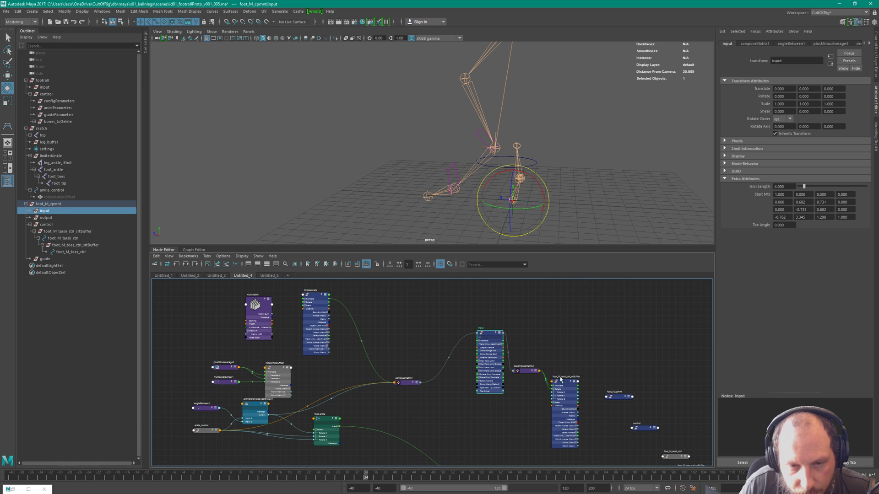
Expand the foot_M_toes_ctrl_srtBuffer node to show all its attributes and place it just below and beside the input node.
{"action": "scroll", "coordinate": [521, 319], "scroll_direction": "up", "scroll_amount": 4}
{"action": "middle_click_drag", "start_coordinate": [521, 319], "coordinate": [508, 375], "text": "alt"}
{"action": "scroll", "coordinate": [509, 374], "scroll_direction": "down", "scroll_amount": 4}
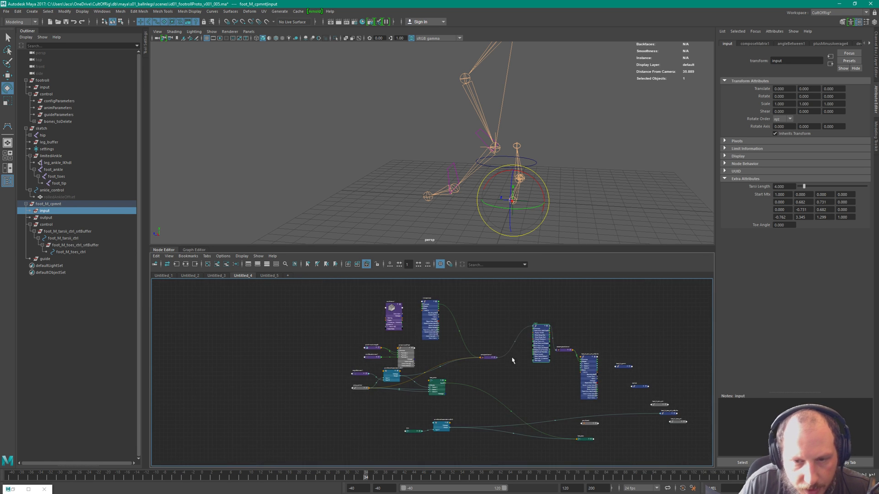
{"action": "left_click", "coordinate": [520, 353]}
{"action": "scroll", "coordinate": [614, 390], "scroll_direction": "up", "scroll_amount": 4}
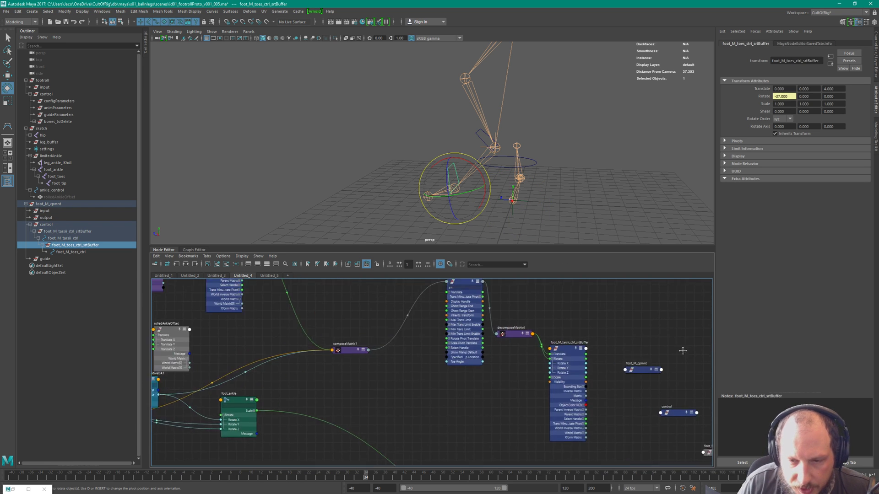
{"action": "middle_click_drag", "start_coordinate": [453, 379], "coordinate": [568, 375], "text": "alt"}
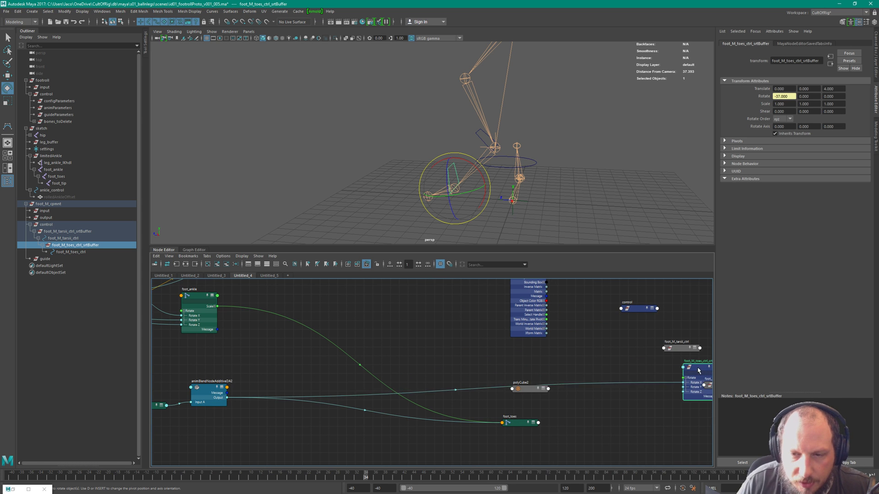
{"action": "key", "text": "3"}
{"action": "left_click_drag", "start_coordinate": [693, 363], "coordinate": [586, 334]}
{"action": "middle_click_drag", "start_coordinate": [586, 333], "coordinate": [639, 436], "text": "alt"}
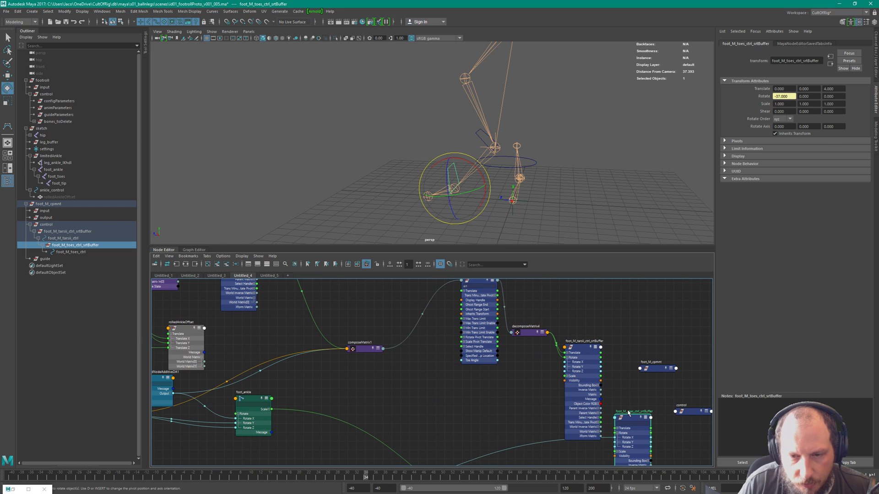
{"action": "left_click_drag", "start_coordinate": [640, 437], "coordinate": [525, 362]}
Reroute animBlendNodeAdditiveDA2's output into input's Toe Angle, connect Toe Angle to foot_M_toes_ctrl_srtBuffer's Rotate X, and scrub the animation to check.
{"action": "scroll", "coordinate": [450, 389], "scroll_direction": "up", "scroll_amount": 4}
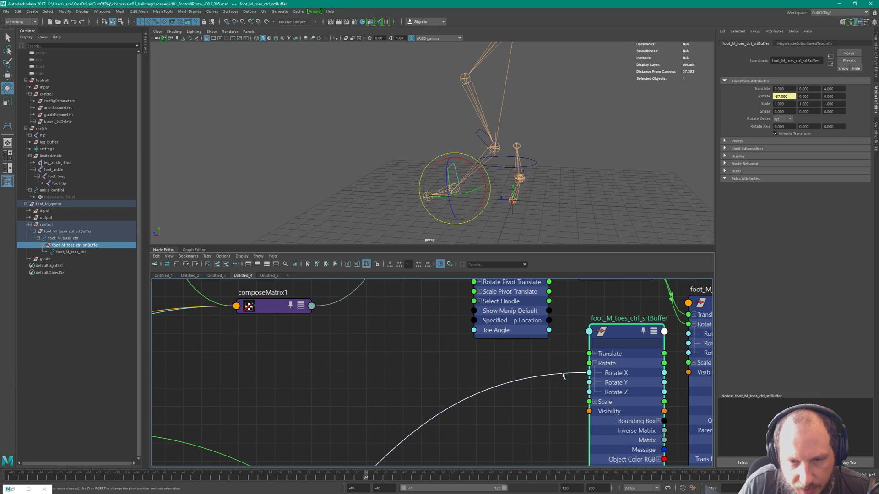
{"action": "left_click", "coordinate": [578, 374]}
{"action": "left_click_drag", "start_coordinate": [583, 375], "coordinate": [476, 331]}
{"action": "left_click_drag", "start_coordinate": [549, 331], "coordinate": [589, 373]}
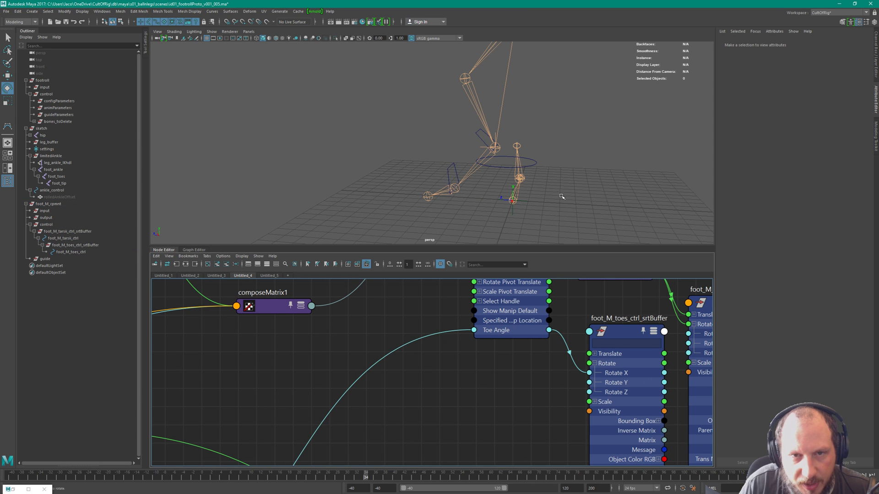
{"action": "left_click_drag", "start_coordinate": [219, 476], "coordinate": [419, 452]}
{"action": "key", "text": "a"}
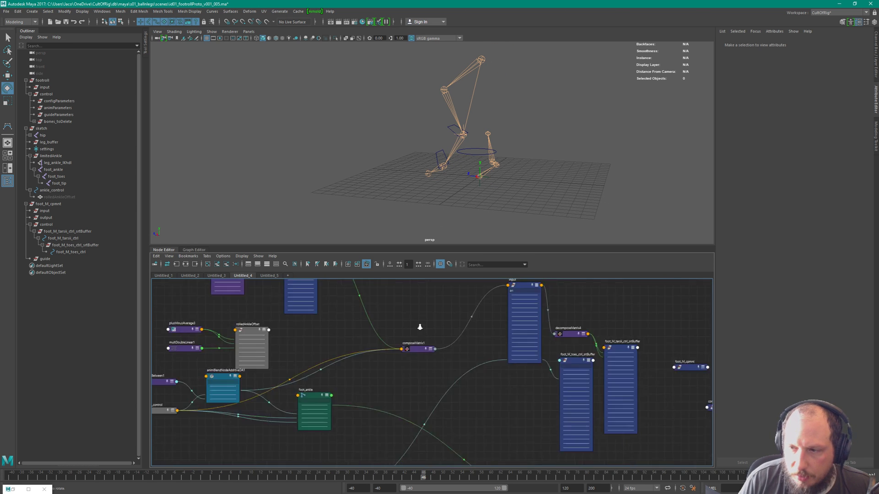
Collapse the tarsi and toes srtBuffer nodes to their headers and line them up beside decomposeMatrix4 and the Toe Angle output.
{"action": "left_click", "coordinate": [552, 373]}
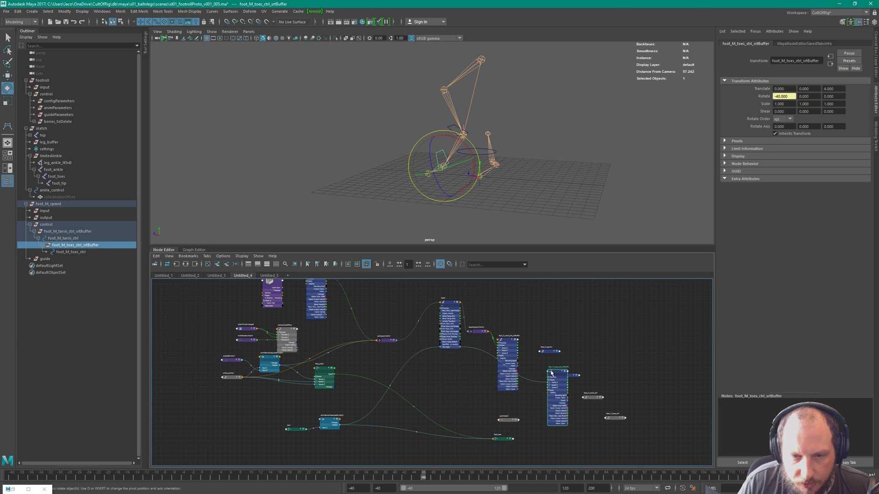
{"action": "left_click", "coordinate": [507, 343]}
{"action": "scroll", "coordinate": [507, 304], "scroll_direction": "up", "scroll_amount": 3}
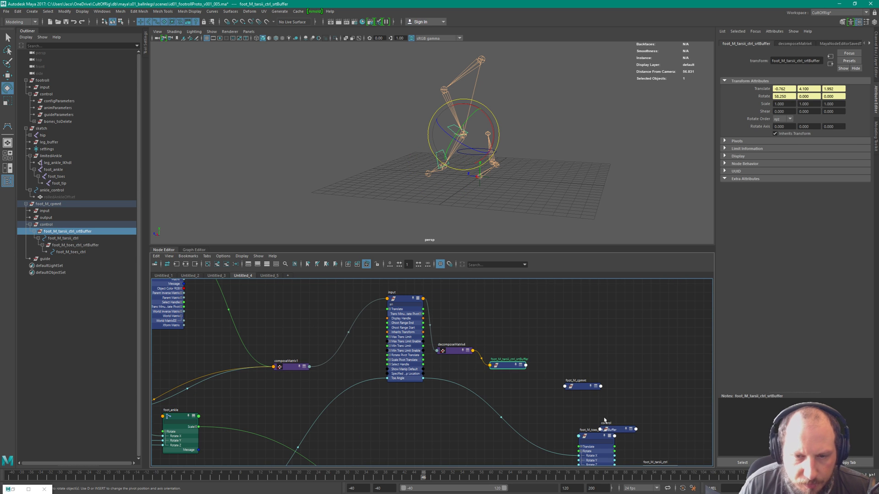
{"action": "left_click_drag", "start_coordinate": [584, 386], "coordinate": [519, 355]}
{"action": "middle_click_drag", "start_coordinate": [595, 438], "coordinate": [560, 379], "text": "alt"}
{"action": "left_click_drag", "start_coordinate": [561, 379], "coordinate": [499, 315]}
{"action": "key", "text": "1"}
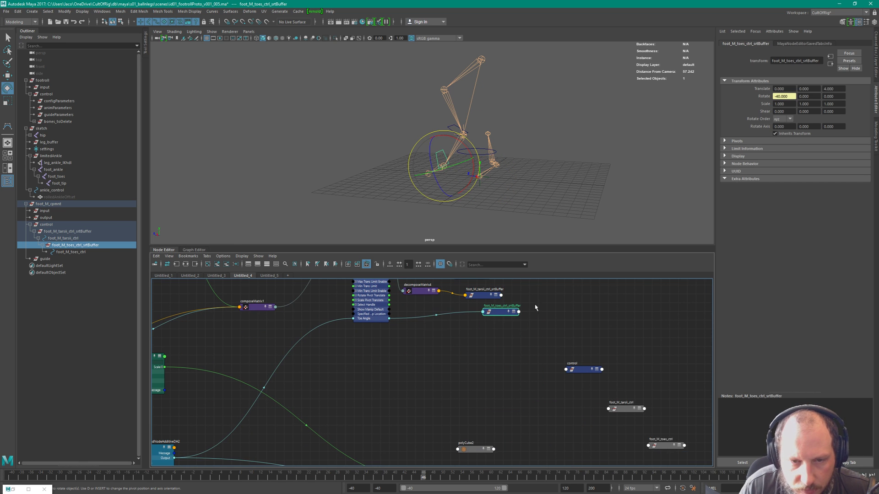
Reduce the input node to its connected attributes and place it between composeMatrix1 and decomposeMatrix4.
{"action": "middle_click_drag", "start_coordinate": [496, 310], "coordinate": [556, 405], "text": "alt"}
{"action": "left_click", "coordinate": [433, 333]}
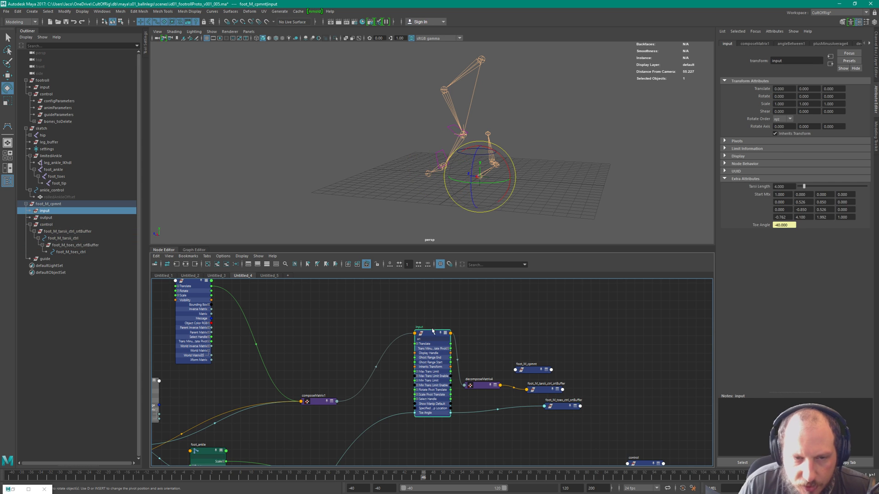
{"action": "key", "text": "2"}
{"action": "left_click_drag", "start_coordinate": [433, 333], "coordinate": [438, 393]}
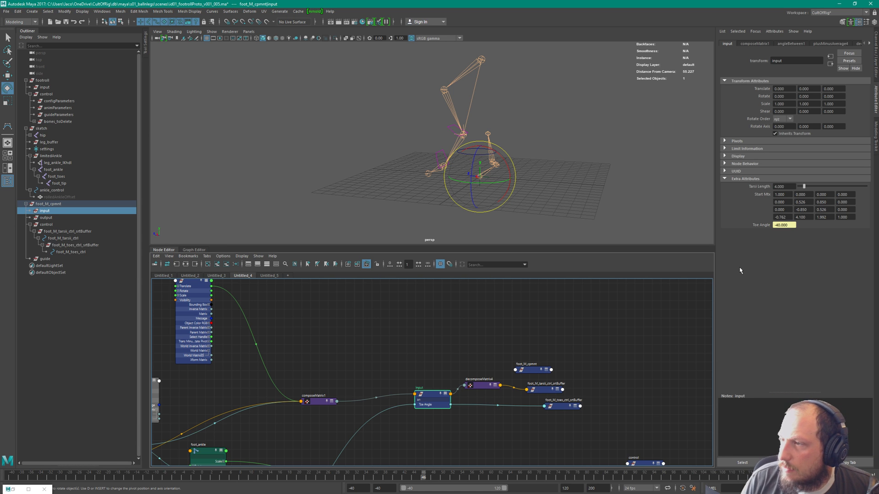
{"action": "middle_click_drag", "start_coordinate": [614, 374], "coordinate": [541, 324], "text": "alt"}
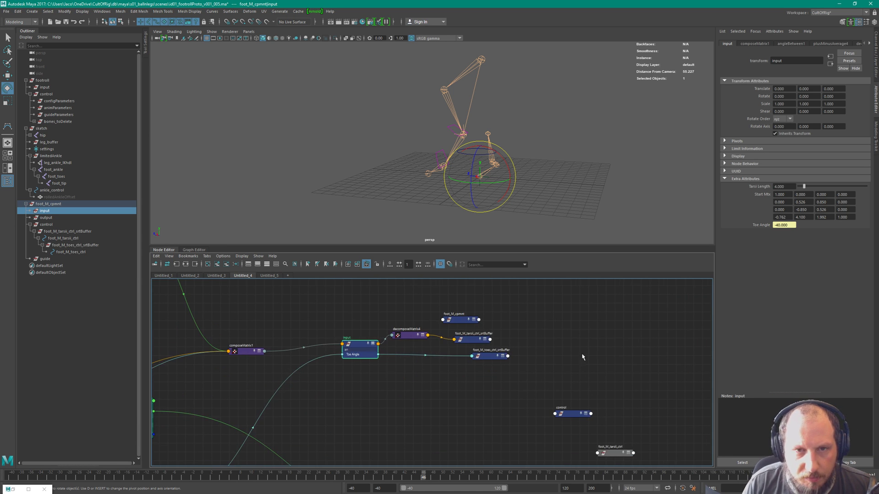
Scrub the animation, orbit to a side view, and select foot_ankle and foot_M_toes_ctrl_srtBuffer to compare how they follow the motion.
{"action": "left_click_drag", "start_coordinate": [31, 476], "coordinate": [491, 412]}
{"action": "left_click_drag", "start_coordinate": [475, 155], "coordinate": [475, 174], "text": "alt"}
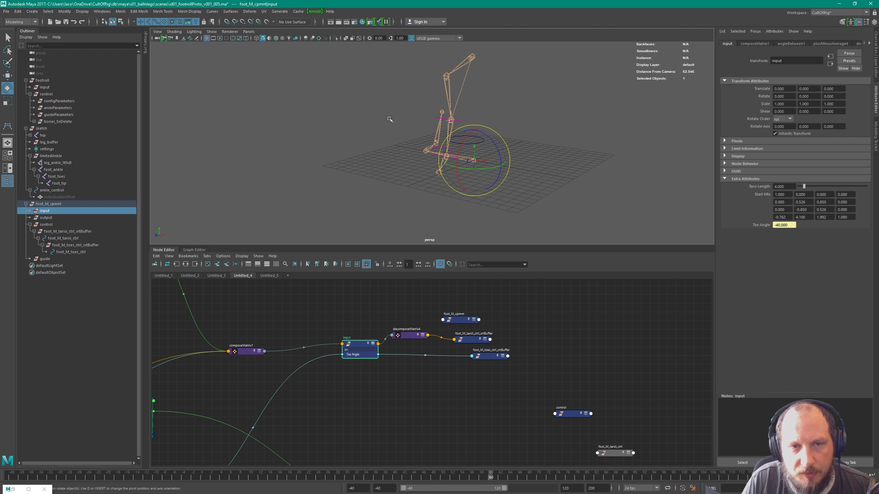
{"action": "left_click_drag", "start_coordinate": [545, 183], "coordinate": [445, 139], "text": "alt"}
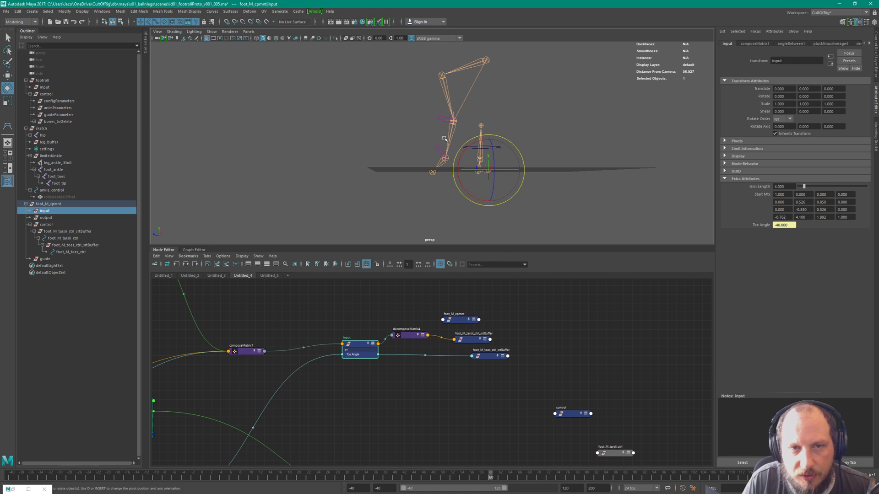
{"action": "left_click", "coordinate": [451, 136]}
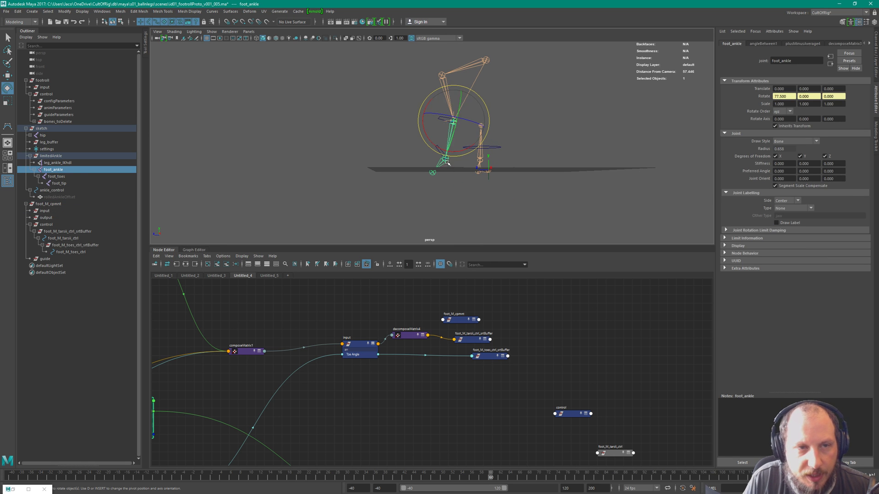
{"action": "left_click", "coordinate": [490, 357]}
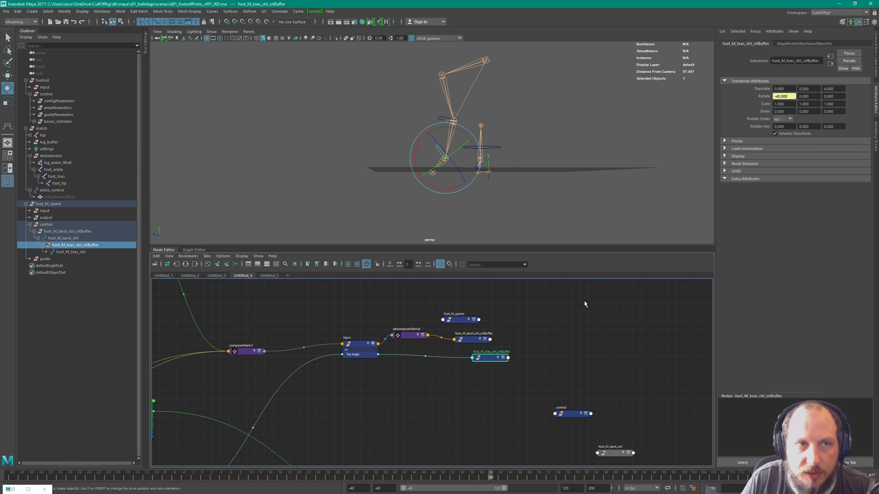
Move the control node above foot_M_cpmnt and place foot_M_tarsii_ctrl and foot_M_toes_ctrl just beneath their srtBuffer nodes.
{"action": "left_click", "coordinate": [568, 414]}
{"action": "left_click_drag", "start_coordinate": [583, 418], "coordinate": [472, 291]}
{"action": "left_click", "coordinate": [619, 447]}
{"action": "middle_click_drag", "start_coordinate": [623, 412], "coordinate": [551, 360]}
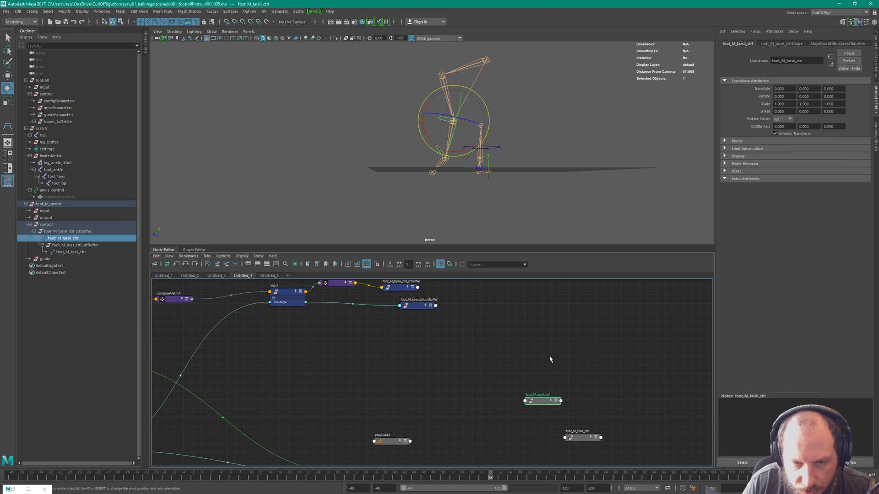
{"action": "left_click", "coordinate": [595, 435]}
{"action": "left_click_drag", "start_coordinate": [583, 437], "coordinate": [438, 334]}
{"action": "left_click", "coordinate": [424, 305], "text": "shift"}
{"action": "left_click_drag", "start_coordinate": [535, 342], "coordinate": [555, 409]}
{"action": "left_click_drag", "start_coordinate": [542, 401], "coordinate": [413, 308]}
{"action": "middle_click_drag", "start_coordinate": [431, 343], "coordinate": [555, 415], "text": "alt"}
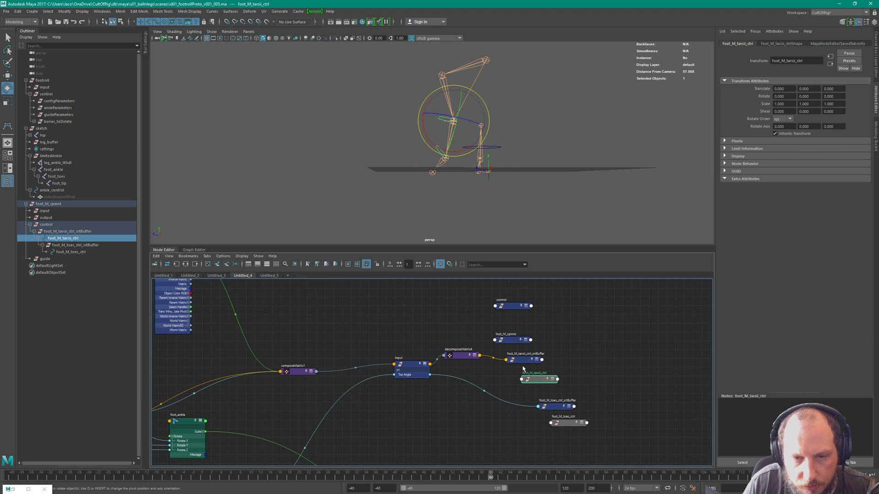
{"action": "left_click_drag", "start_coordinate": [544, 380], "coordinate": [541, 379]}
Line up the input node with decomposeMatrix4, leaving a gap between them for the connection.
{"action": "left_click_drag", "start_coordinate": [455, 356], "coordinate": [459, 352]}
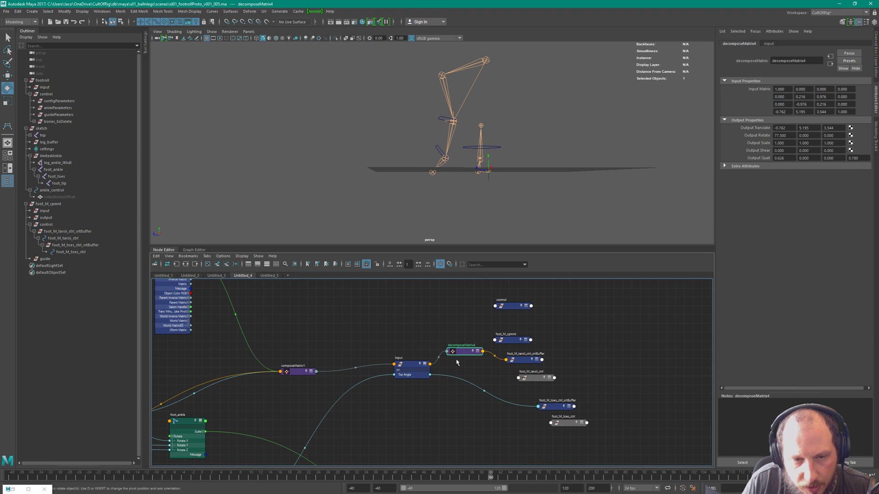
{"action": "left_click_drag", "start_coordinate": [398, 376], "coordinate": [386, 362]}
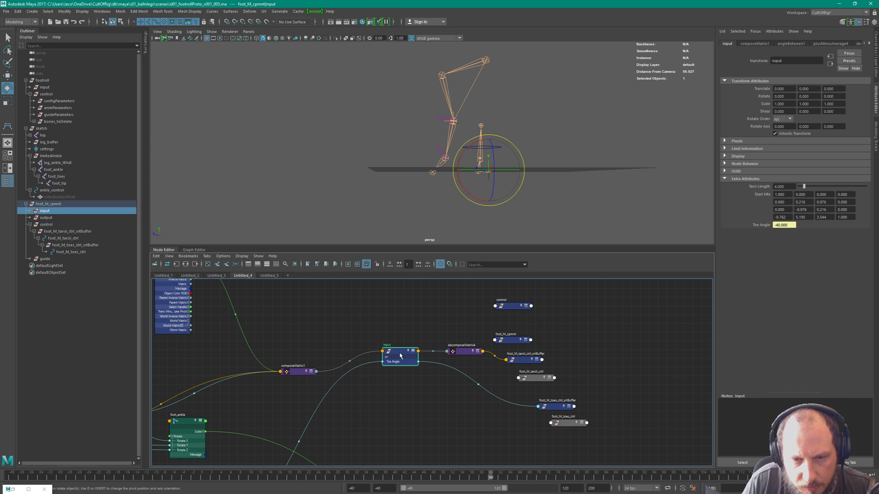
{"action": "middle_click_drag", "start_coordinate": [418, 330], "coordinate": [590, 309], "text": "alt"}
{"action": "scroll", "coordinate": [442, 373], "scroll_direction": "down", "scroll_amount": 3}
{"action": "middle_click_drag", "start_coordinate": [426, 373], "coordinate": [370, 355], "text": "alt"}
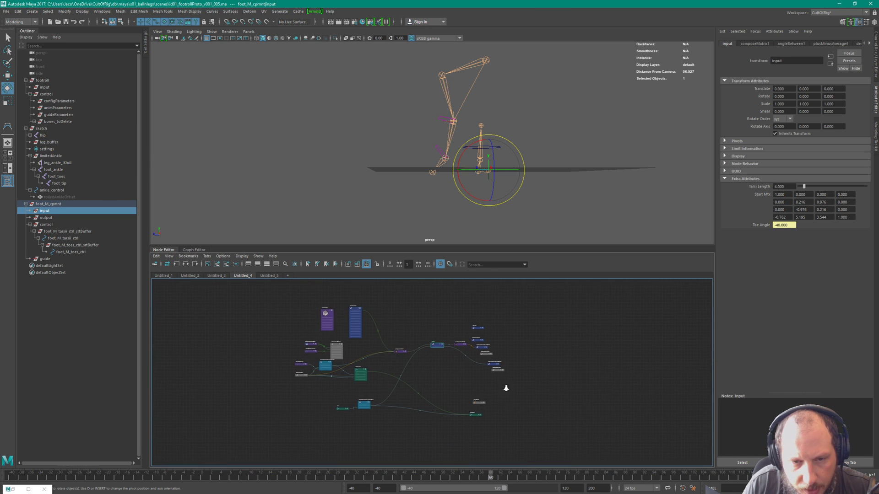
Remove the stray polyCube2 node from the graph.
{"action": "scroll", "coordinate": [499, 384], "scroll_direction": "up", "scroll_amount": 2}
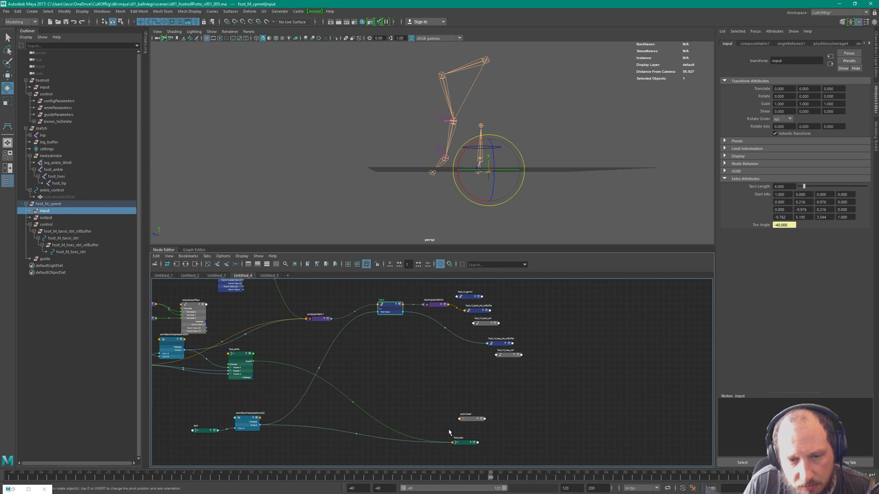
{"action": "left_click", "coordinate": [467, 420]}
{"action": "key", "text": "Delete"}
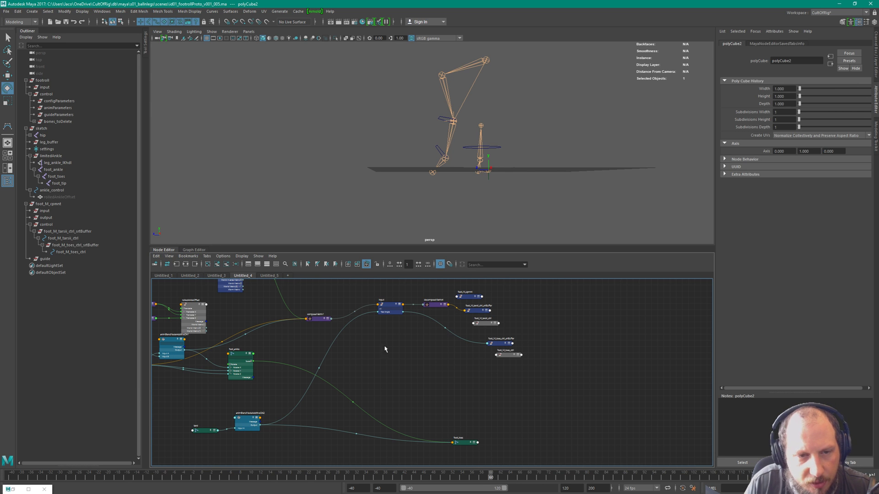
Move composeMatrix1 up closer to the input node and collapse limitedAnkle to its header above it.
{"action": "middle_click_drag", "start_coordinate": [328, 341], "coordinate": [445, 402]}
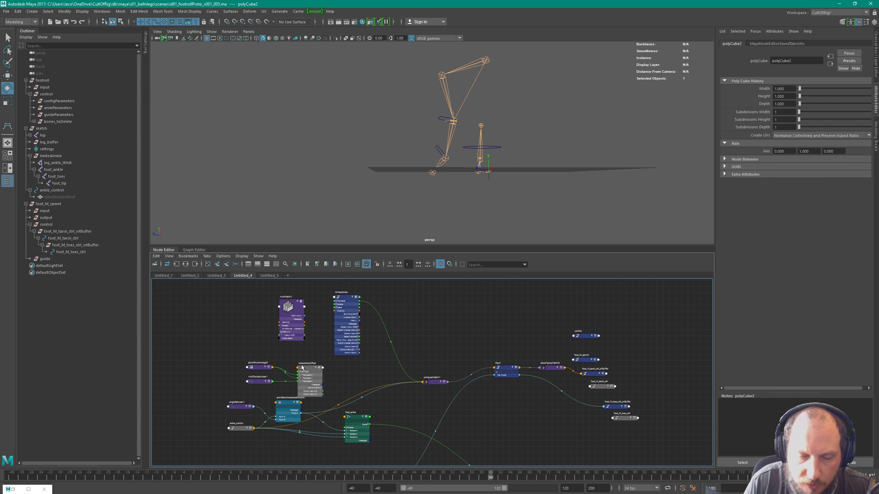
{"action": "left_click_drag", "start_coordinate": [435, 382], "coordinate": [450, 352]}
{"action": "left_click", "coordinate": [337, 307]}
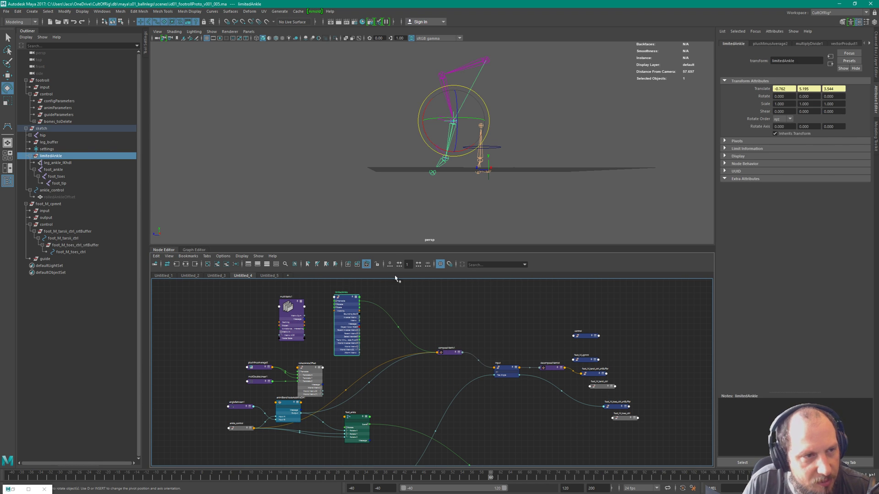
{"action": "left_click_drag", "start_coordinate": [340, 298], "coordinate": [365, 296]}
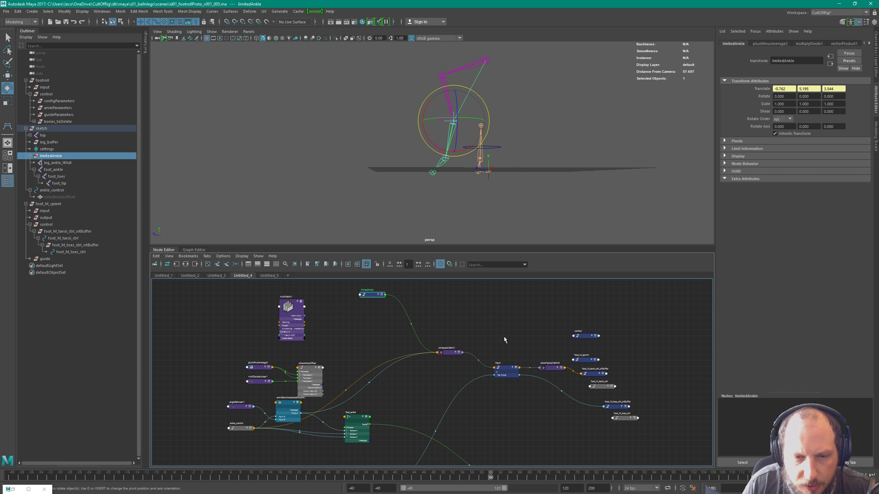
Clear the "an" attribute filter on the input node so its Start Mtx row is listed with Toe Angle.
{"action": "left_click", "coordinate": [502, 372]}
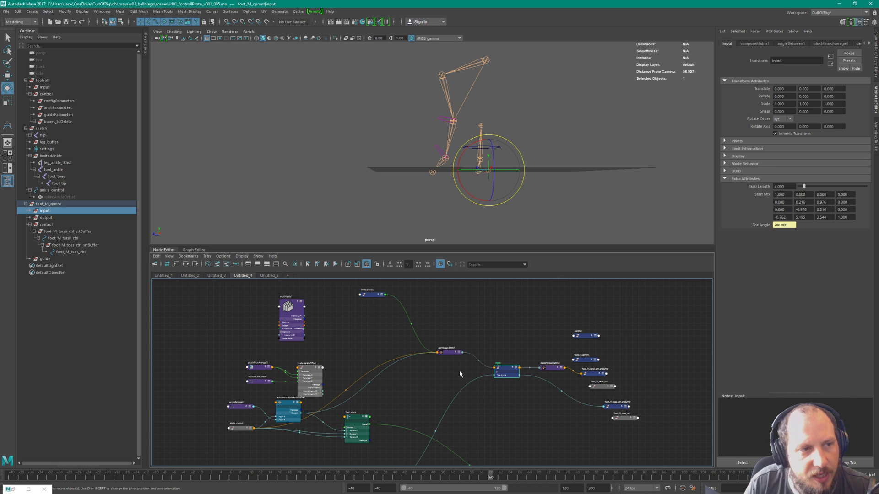
{"action": "scroll", "coordinate": [587, 346], "scroll_direction": "up", "scroll_amount": 4}
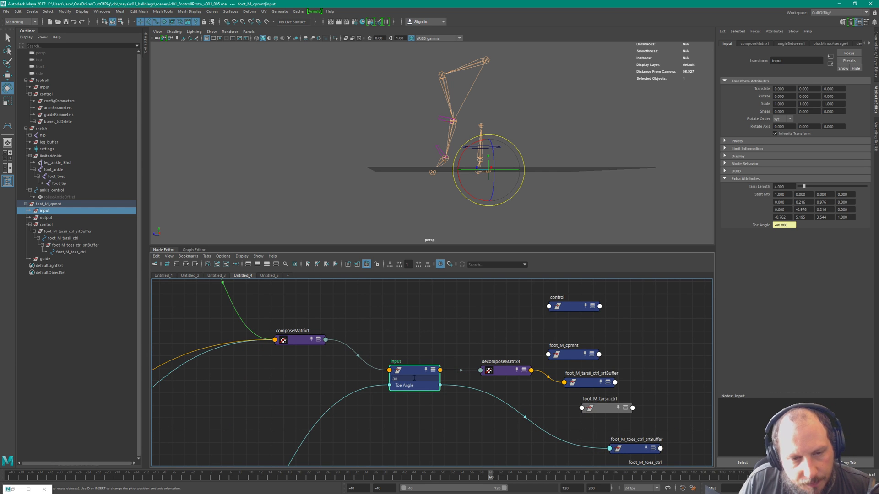
{"action": "key", "text": "BackSpace"}
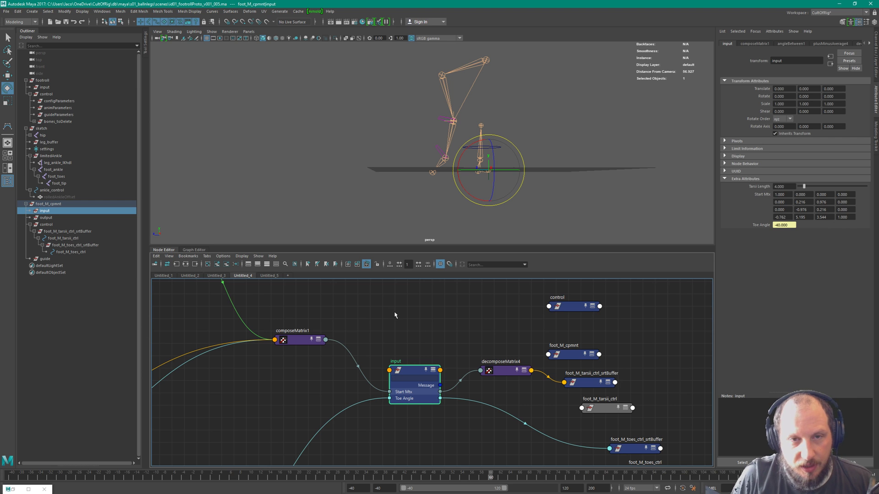
Scrub the animation back to frame -40 and orbit the view to check how the foot controls follow the leg.
{"action": "left_click_drag", "start_coordinate": [262, 475], "coordinate": [438, 476]}
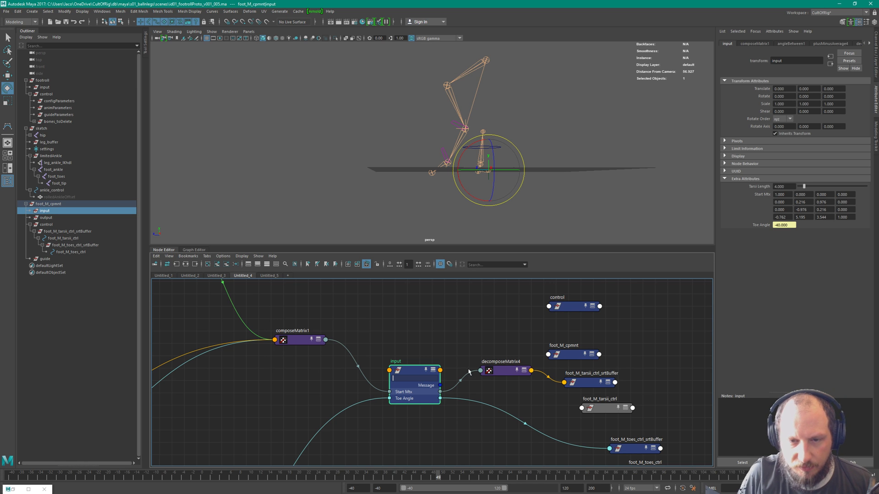
{"action": "left_click_drag", "start_coordinate": [466, 480], "coordinate": [11, 476]}
{"action": "left_click_drag", "start_coordinate": [558, 137], "coordinate": [656, 352], "text": "alt"}
{"action": "scroll", "coordinate": [551, 334], "scroll_direction": "down", "scroll_amount": 6}
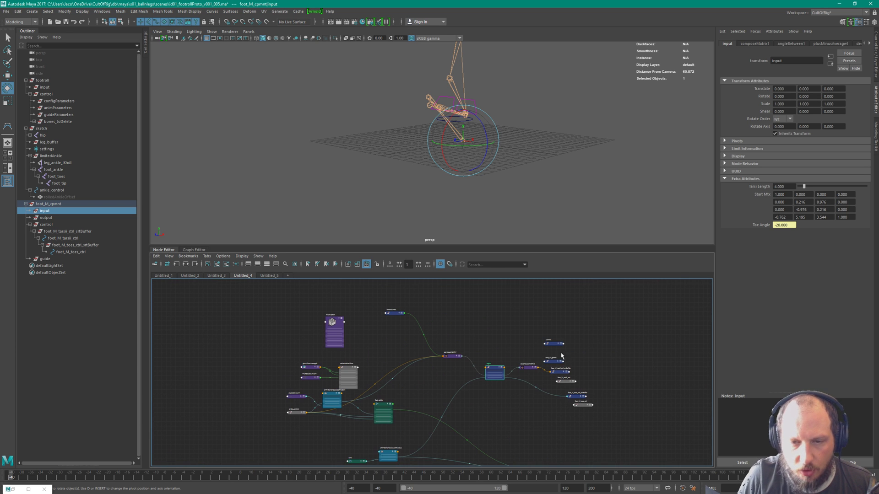
Nudge the control node above foot_M_cpmnt, select the foot component's nodes together, and frame the rig from the side.
{"action": "left_click_drag", "start_coordinate": [476, 326], "coordinate": [589, 416]}
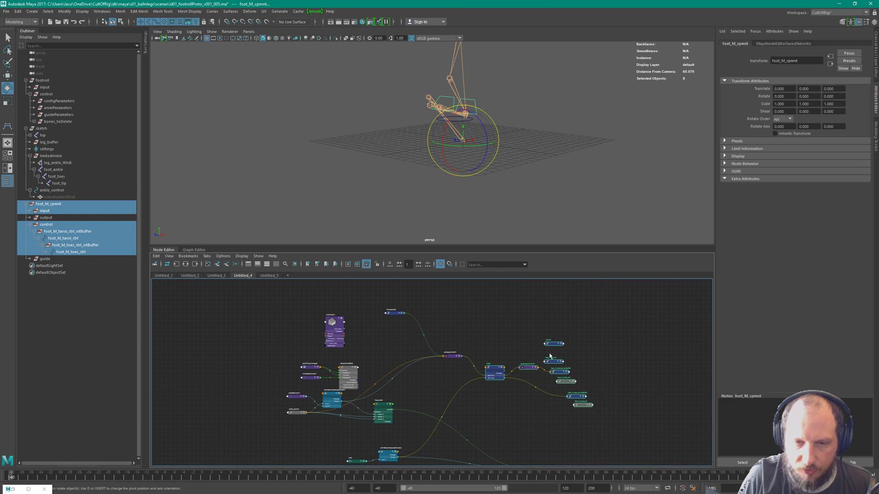
{"action": "left_click", "coordinate": [569, 347]}
{"action": "left_click_drag", "start_coordinate": [557, 343], "coordinate": [557, 345]}
{"action": "left_click_drag", "start_coordinate": [488, 331], "coordinate": [655, 462]}
{"action": "left_click_drag", "start_coordinate": [485, 120], "coordinate": [474, 115], "text": "alt"}
{"action": "right_click_drag", "start_coordinate": [473, 116], "coordinate": [517, 152], "text": "alt"}
{"action": "middle_click_drag", "start_coordinate": [516, 152], "coordinate": [516, 230], "text": "alt"}
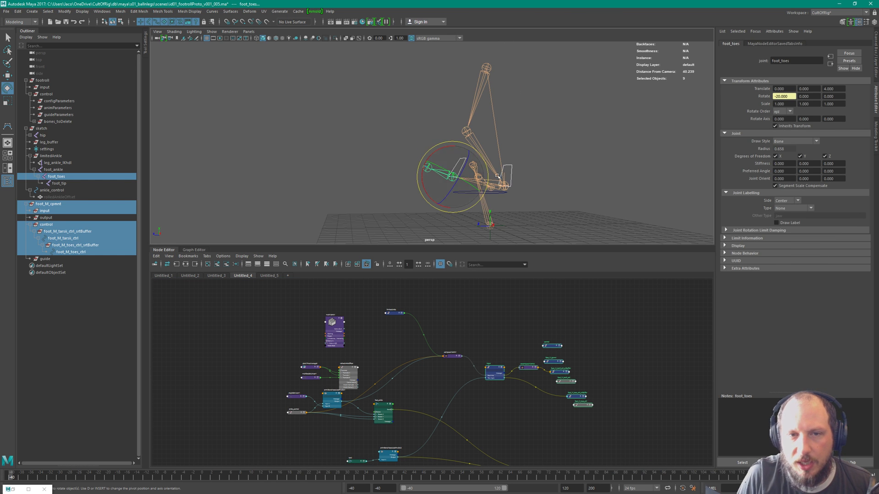
Try rotating foot_M_tarsii_ctrl and foot_M_toes_ctrl about X in the viewport to test the control hierarchy.
{"action": "left_click", "coordinate": [514, 168]}
{"action": "left_click", "coordinate": [511, 172]}
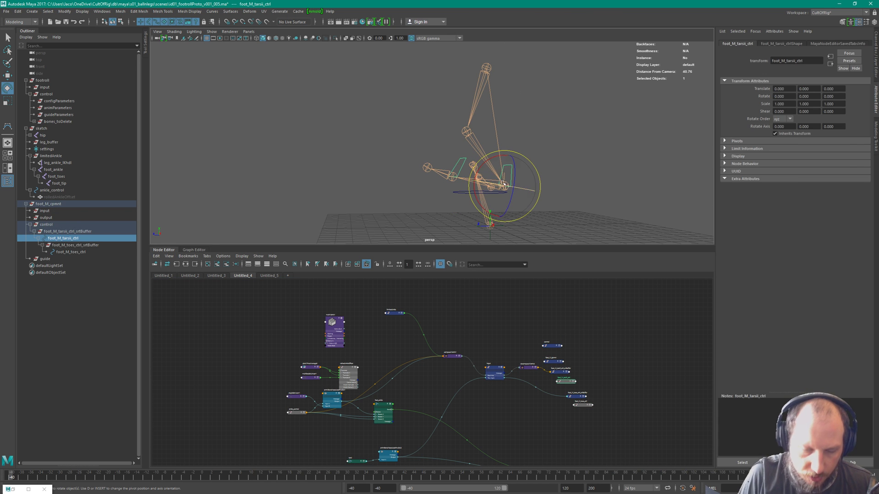
{"action": "left_click_drag", "start_coordinate": [487, 161], "coordinate": [403, 188]}
{"action": "left_click", "coordinate": [456, 194]}
{"action": "key", "text": "ctrl+z"}
{"action": "left_click", "coordinate": [536, 174]}
{"action": "left_click", "coordinate": [458, 184]}
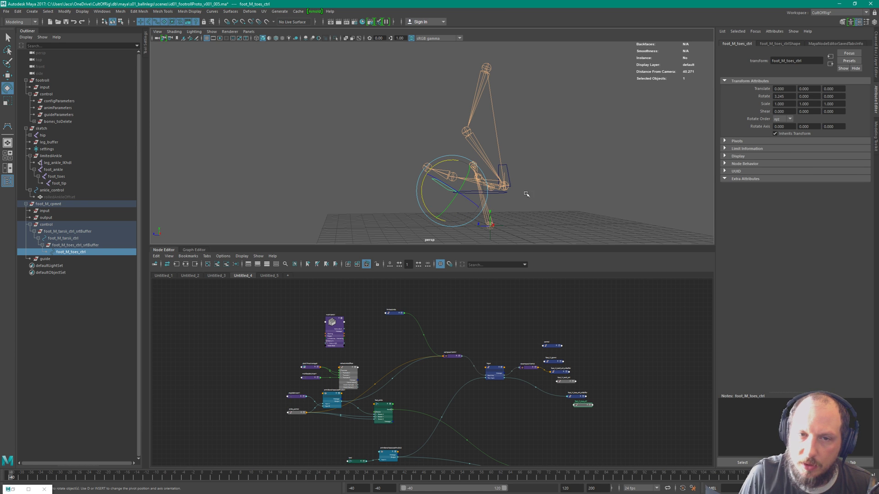
Undo the test rotation of foot_M_toes_ctrl and clear the selection.
{"action": "left_click", "coordinate": [509, 170]}
{"action": "left_click", "coordinate": [507, 171]}
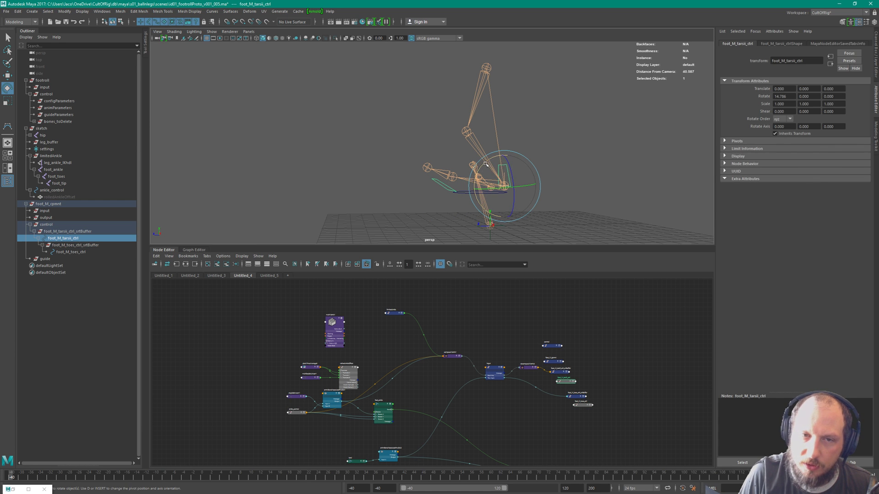
{"action": "left_click", "coordinate": [532, 146]}
{"action": "key", "text": "ctrl+z"}
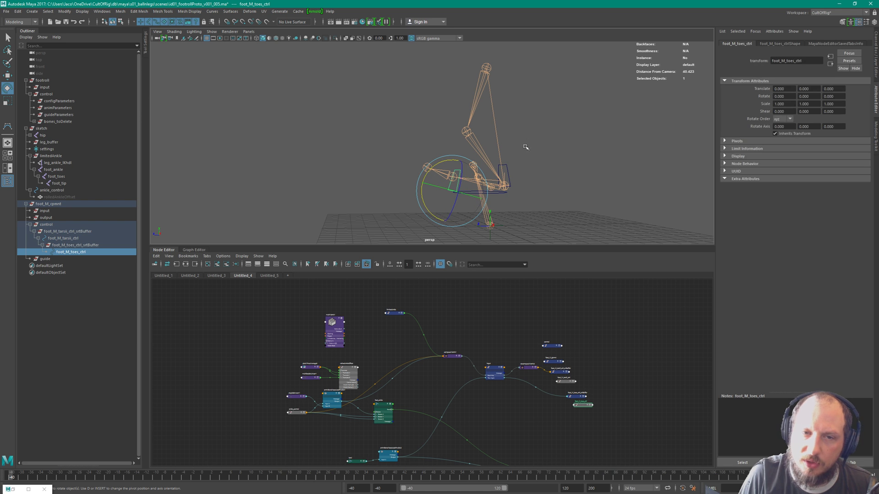
{"action": "left_click", "coordinate": [515, 146]}
{"action": "left_click", "coordinate": [507, 180]}
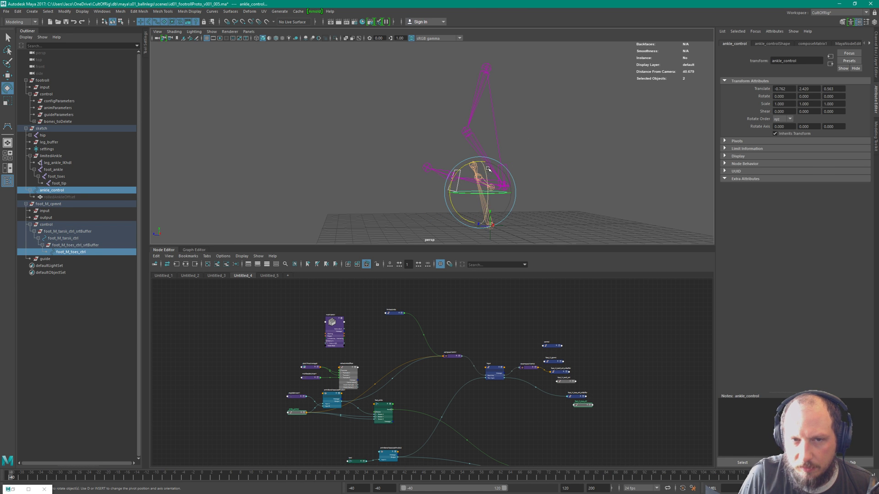
{"action": "left_click", "coordinate": [541, 133]}
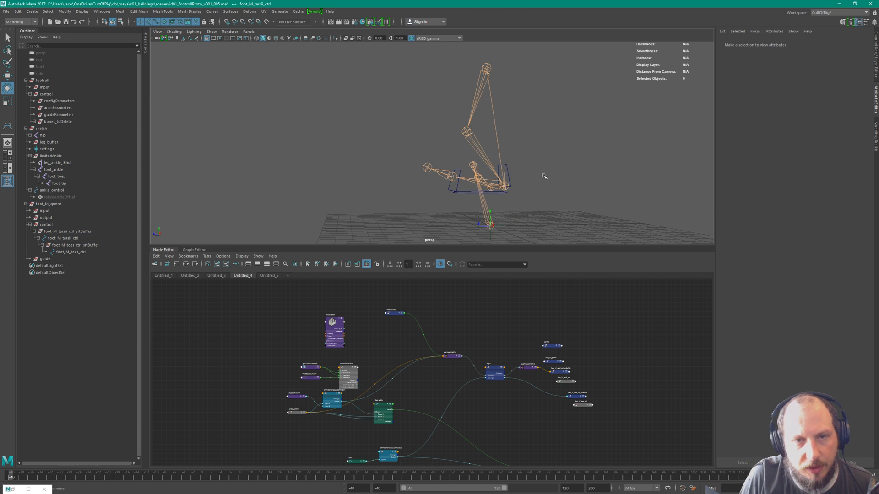
Set foot_M_tarsii_ctrl's Rotate X to 0 and deselect it.
{"action": "left_click", "coordinate": [507, 171]}
{"action": "double_click", "coordinate": [784, 96]}
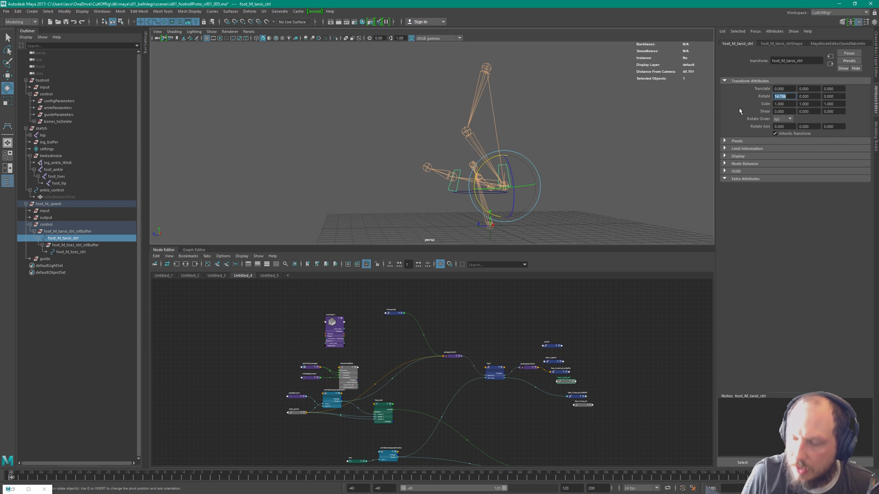
{"action": "type", "text": "0"}
{"action": "key", "text": "Return"}
{"action": "left_click", "coordinate": [573, 187]}
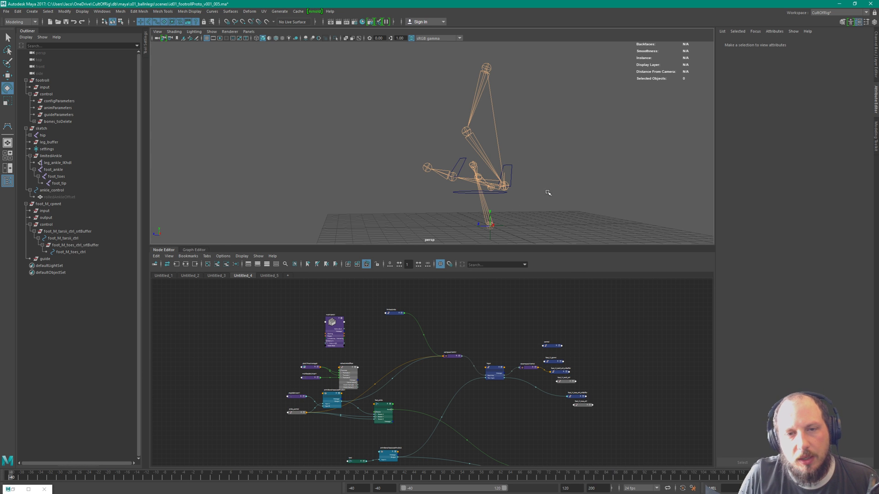
Select foot_M_tarsii_ctrl and step up to its parent srtBuffer to examine the transform values driven through the input node.
{"action": "left_click_drag", "start_coordinate": [522, 168], "coordinate": [520, 122], "text": "alt"}
{"action": "left_click", "coordinate": [526, 177]}
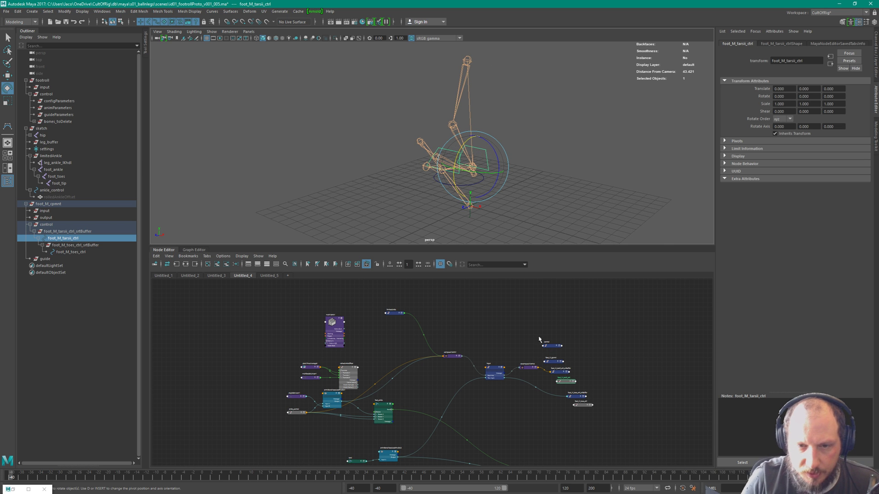
{"action": "scroll", "coordinate": [559, 385], "scroll_direction": "up", "scroll_amount": 5}
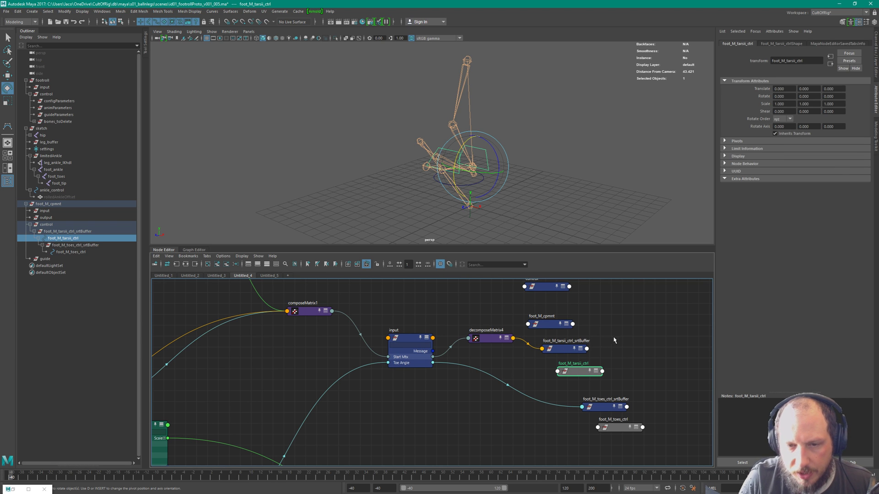
{"action": "key", "text": "Up"}
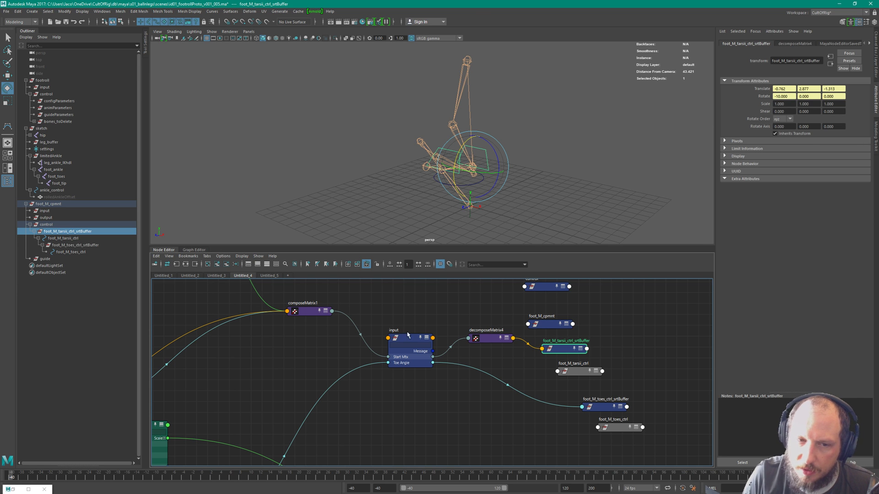
Rearrange the node graph, moving the input node lower and closer to composeMatrix1 and decomposeMatrix4 closer to the input node.
{"action": "left_click_drag", "start_coordinate": [414, 311], "coordinate": [408, 378]}
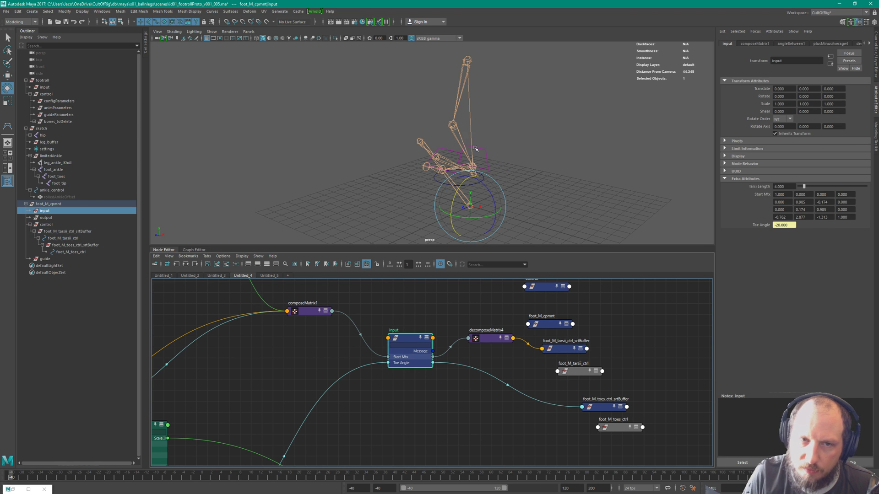
{"action": "left_click_drag", "start_coordinate": [474, 135], "coordinate": [459, 139], "text": "alt"}
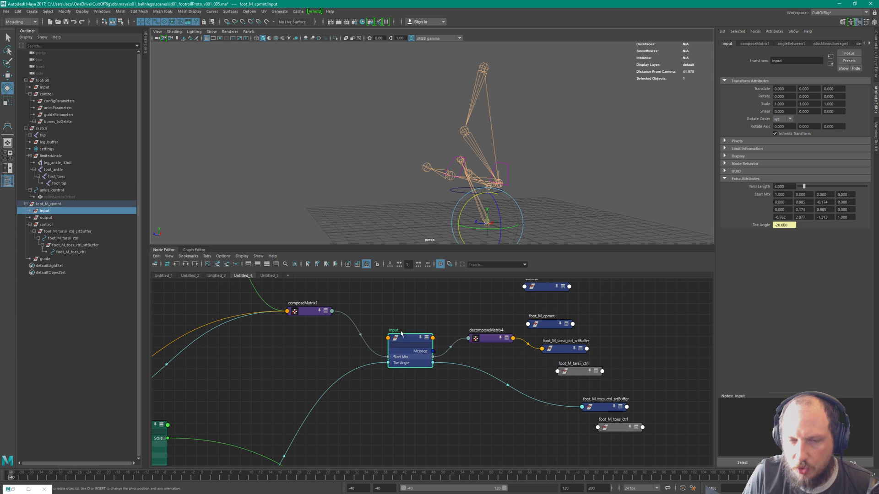
{"action": "left_click_drag", "start_coordinate": [403, 366], "coordinate": [398, 401]}
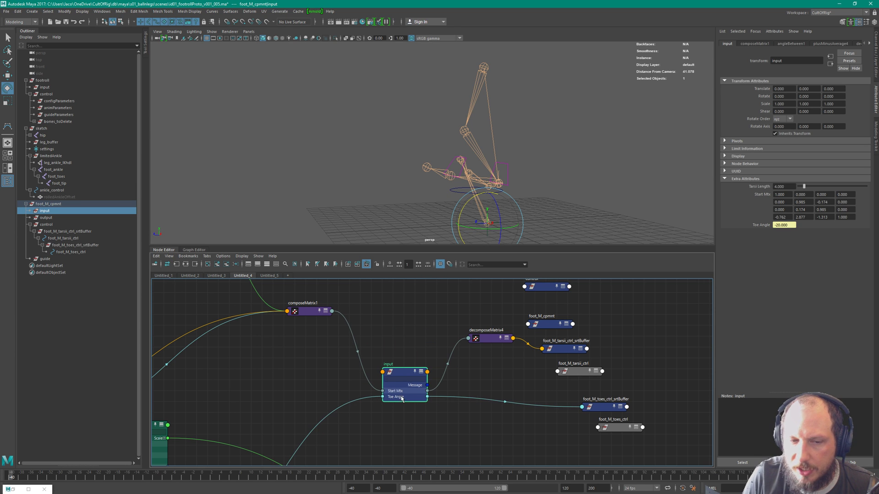
{"action": "left_click_drag", "start_coordinate": [492, 342], "coordinate": [491, 352]}
{"action": "left_click_drag", "start_coordinate": [401, 381], "coordinate": [359, 384]}
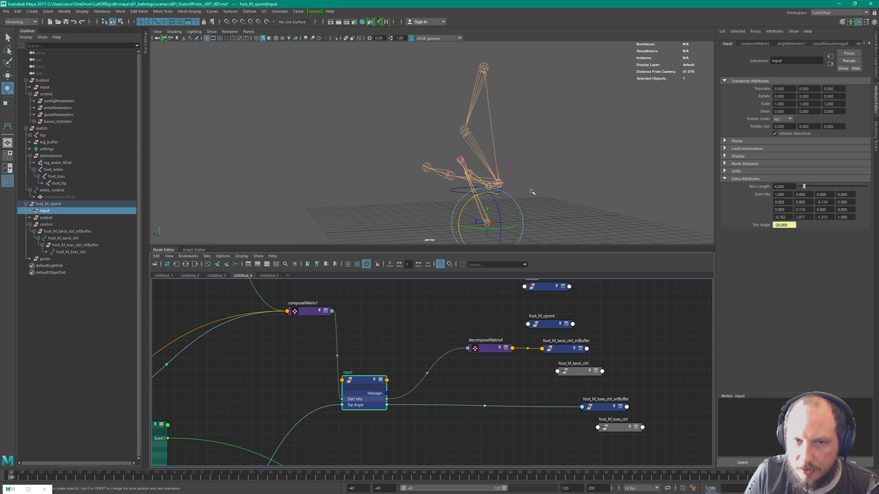
{"action": "left_click_drag", "start_coordinate": [495, 170], "coordinate": [519, 154], "text": "alt"}
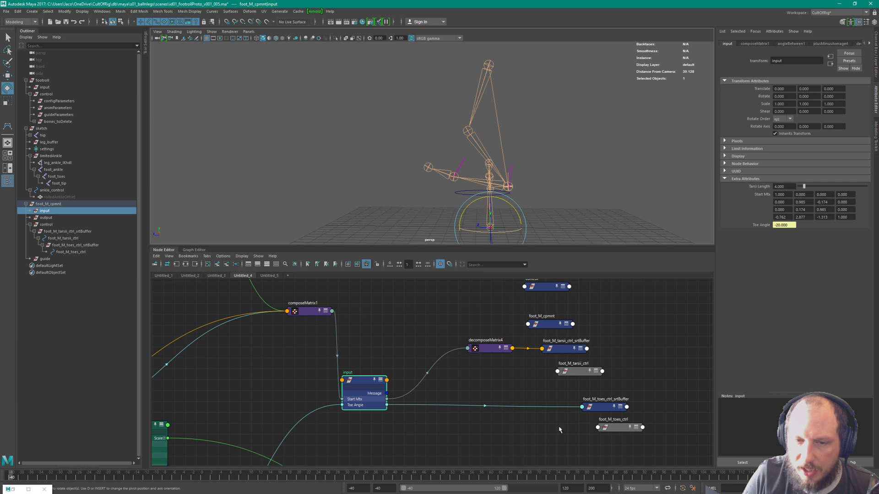
{"action": "left_click_drag", "start_coordinate": [491, 348], "coordinate": [463, 349]}
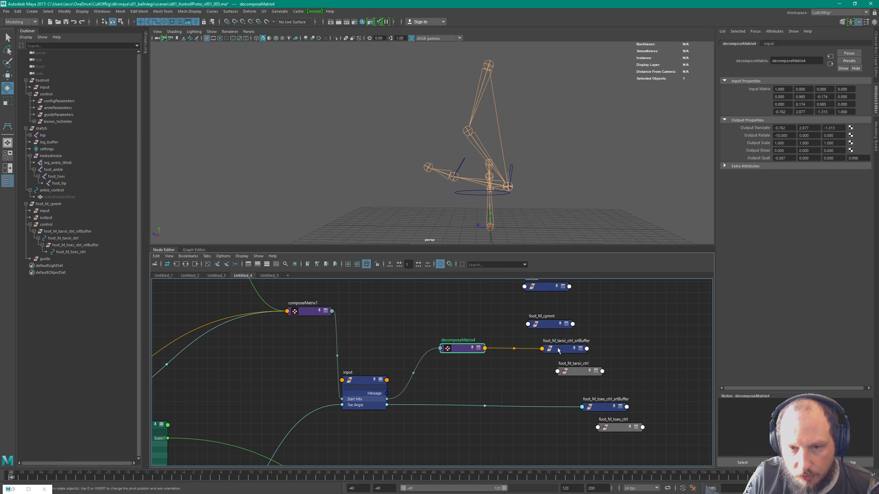
Align the foot_M_toes_ctrl_srtBuffer node with the input node so the Toe Angle connection runs nearly straight.
{"action": "left_click_drag", "start_coordinate": [618, 411], "coordinate": [616, 408]}
{"action": "left_click_drag", "start_coordinate": [499, 383], "coordinate": [534, 431]}
{"action": "left_click", "coordinate": [597, 404]}
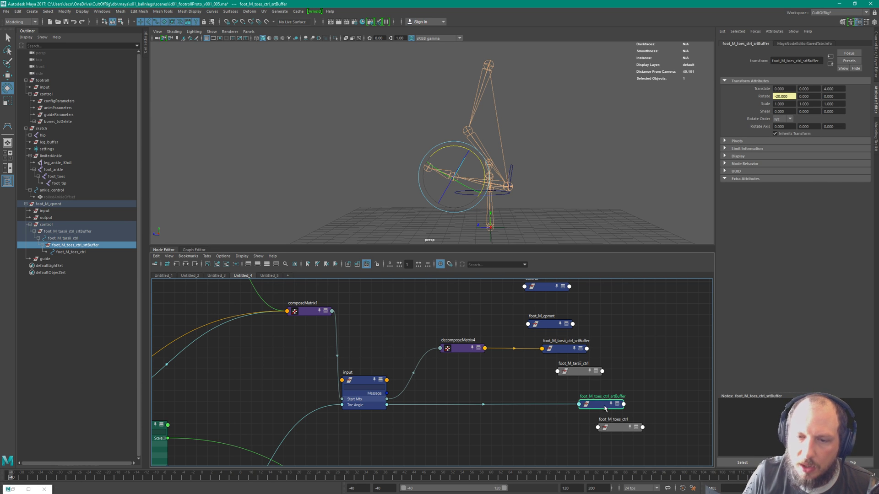
{"action": "left_click_drag", "start_coordinate": [605, 409], "coordinate": [608, 409]}
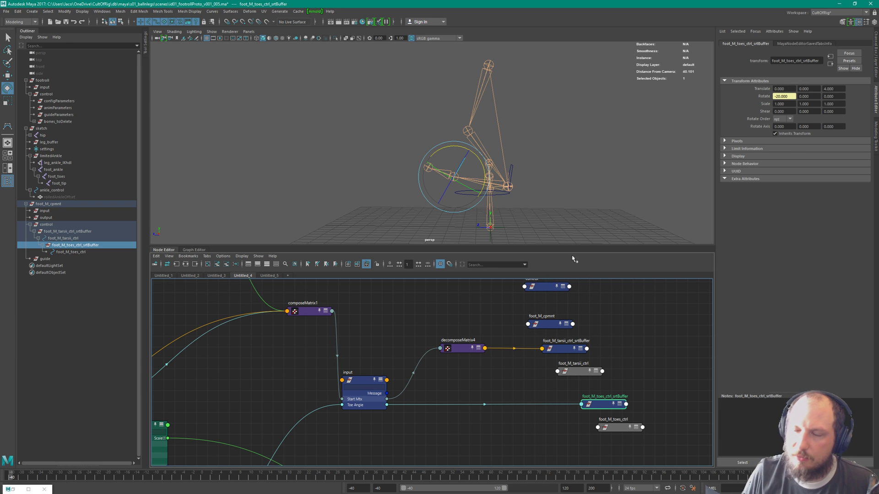
{"action": "left_click_drag", "start_coordinate": [597, 404], "coordinate": [598, 406]}
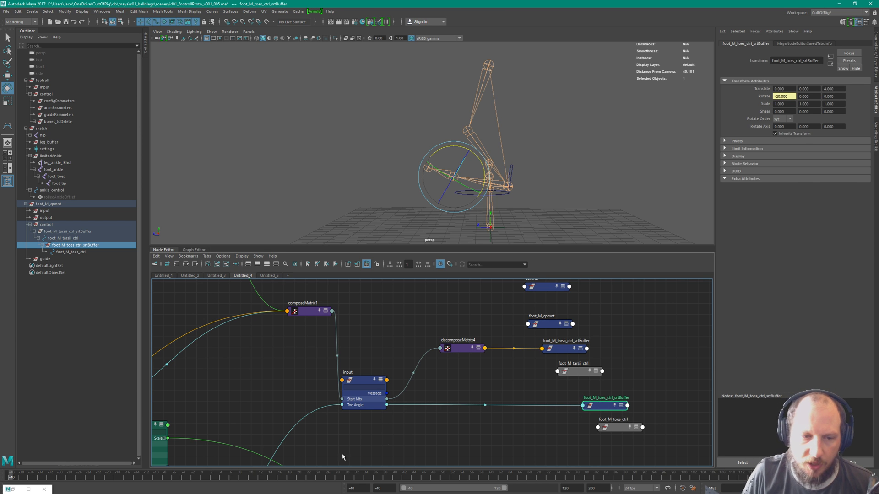
Scrub the timeline to check the foot animation and inspect the transform values of foot_M_tarsii_ctrl_srtBuffer.
{"action": "left_click_drag", "start_coordinate": [132, 474], "coordinate": [529, 462]}
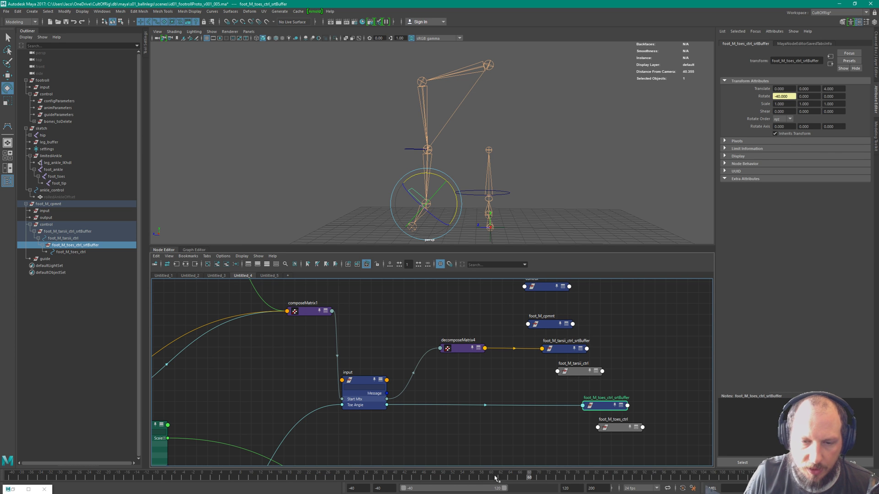
{"action": "left_click_drag", "start_coordinate": [334, 477], "coordinate": [298, 477]}
{"action": "left_click", "coordinate": [564, 348]}
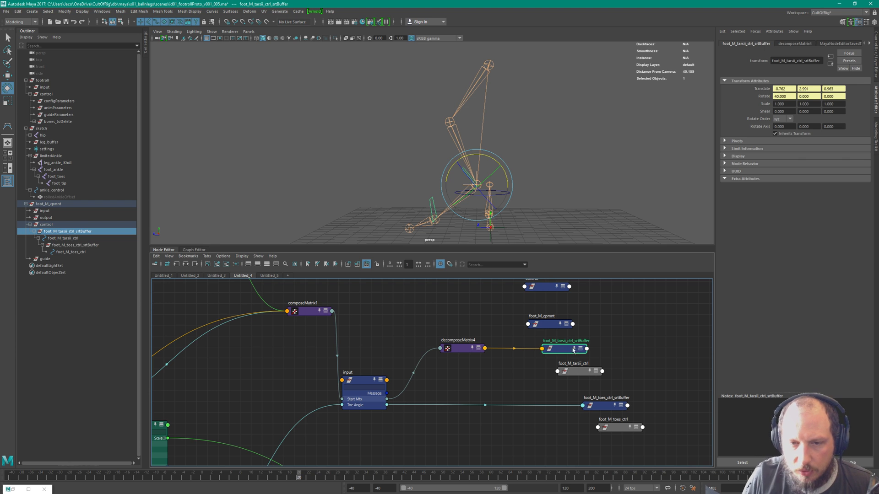
Expand decomposeMatrix4 to show its connected attributes, place it closer to the input node and clear the selection.
{"action": "left_click", "coordinate": [457, 350]}
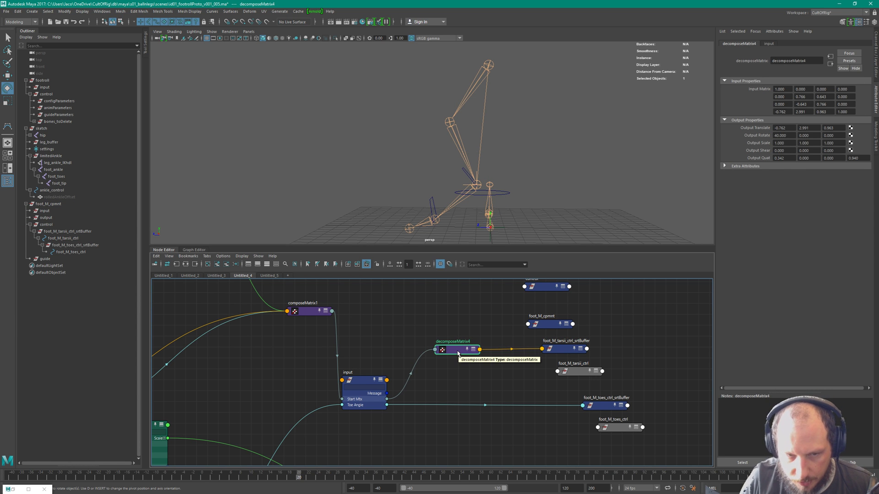
{"action": "key", "text": "2"}
{"action": "left_click_drag", "start_coordinate": [448, 359], "coordinate": [445, 350]}
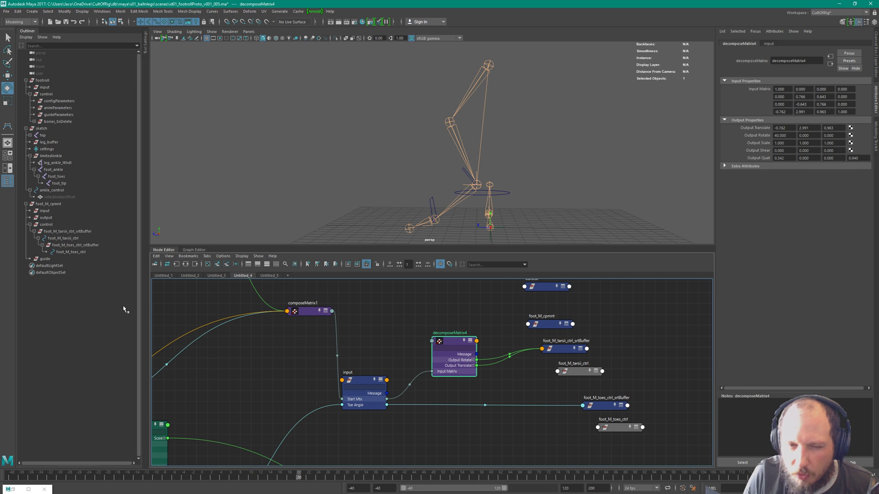
{"action": "left_click_drag", "start_coordinate": [442, 342], "coordinate": [431, 341]}
{"action": "scroll", "coordinate": [479, 378], "scroll_direction": "up", "scroll_amount": 3}
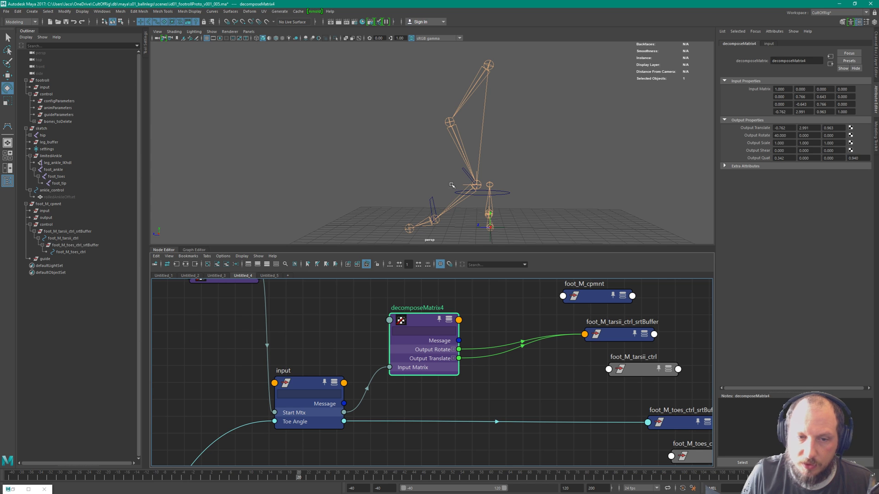
{"action": "left_click_drag", "start_coordinate": [419, 322], "coordinate": [405, 321]}
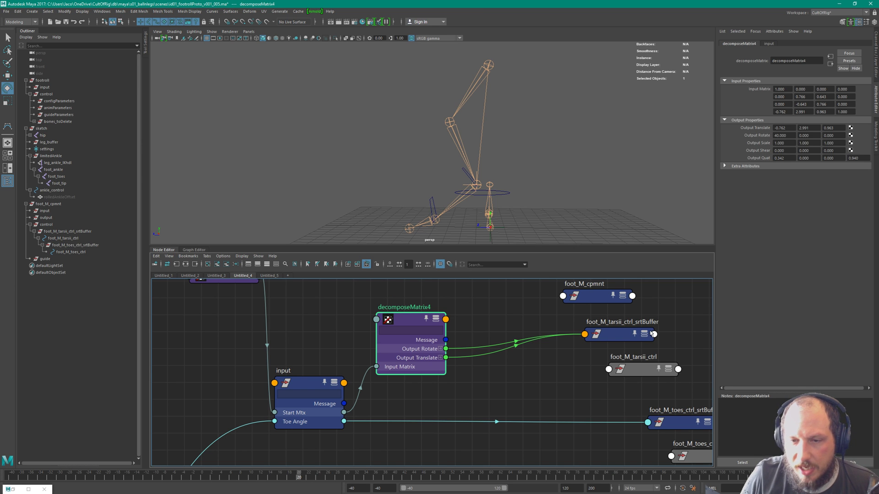
{"action": "left_click", "coordinate": [658, 343]}
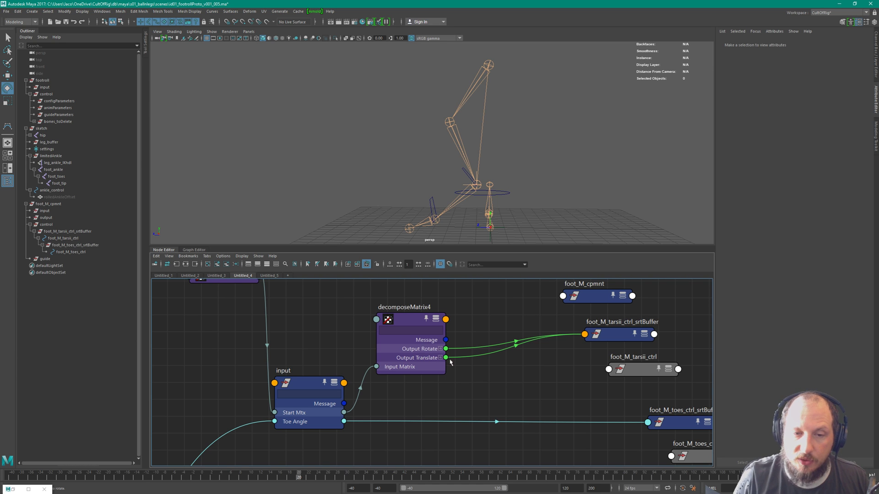
Expand foot_M_tarsii_ctrl_srtBuffer to show its connected Translate and Rotate attributes, with the individual Rotate axes collapsed.
{"action": "left_click_drag", "start_coordinate": [505, 359], "coordinate": [521, 335]}
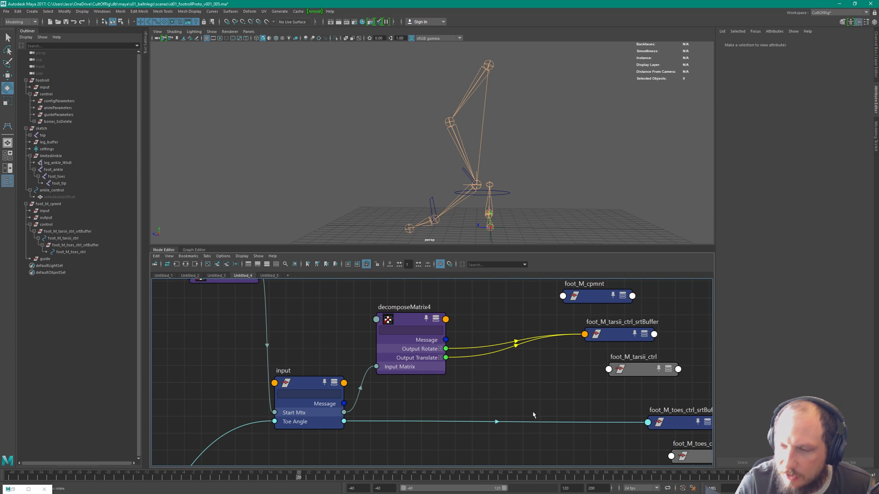
{"action": "left_click", "coordinate": [649, 336]}
{"action": "left_click_drag", "start_coordinate": [620, 334], "coordinate": [624, 324]}
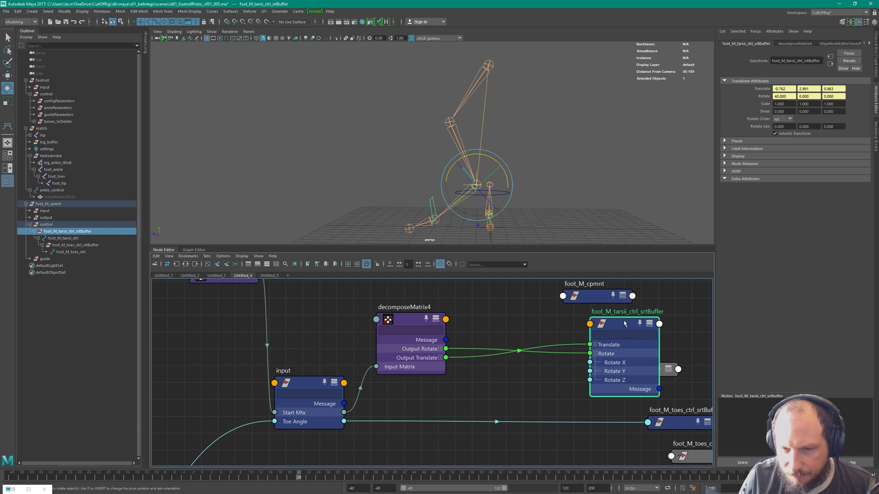
{"action": "key", "text": "1"}
{"action": "key", "text": "2"}
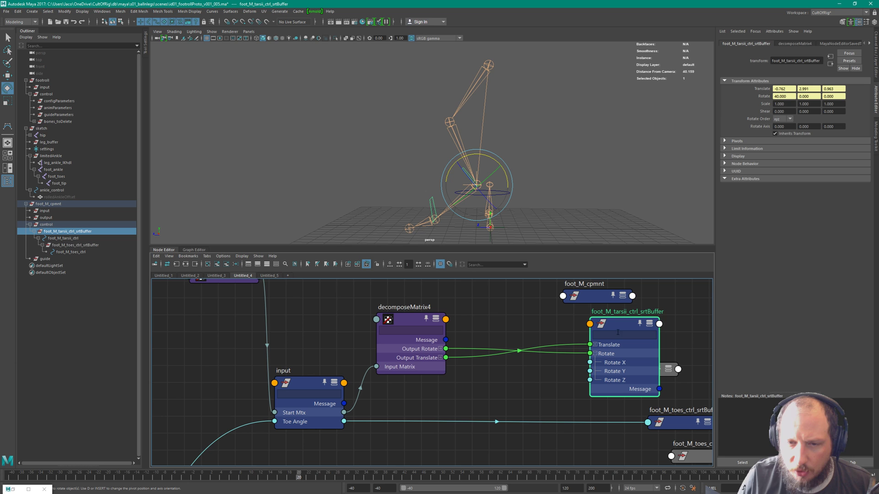
{"action": "left_click", "coordinate": [595, 353]}
{"action": "left_click_drag", "start_coordinate": [622, 326], "coordinate": [613, 332]}
Move the foot_M_tarsii_ctrl, foot_M_toes_ctrl_srtBuffer and foot_M_toes_ctrl nodes below the expanded buffer, and lower the input node.
{"action": "middle_click_drag", "start_coordinate": [689, 333], "coordinate": [507, 313]}
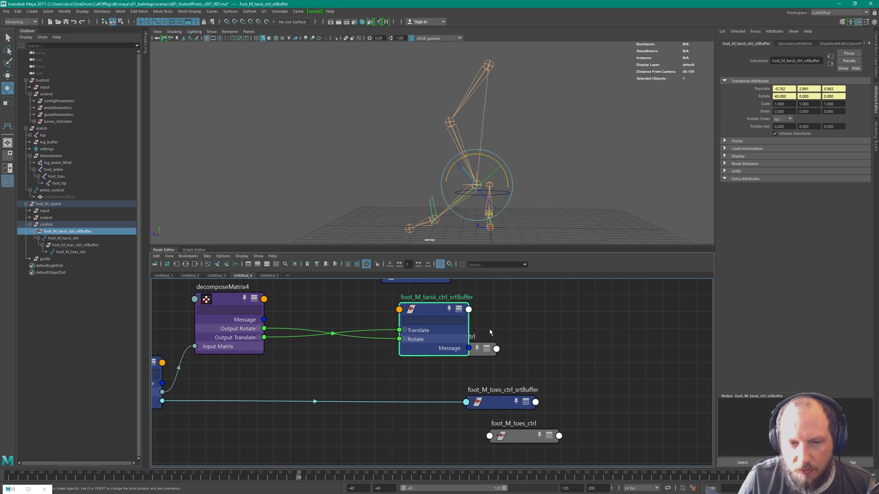
{"action": "left_click_drag", "start_coordinate": [477, 322], "coordinate": [554, 432]}
{"action": "left_click_drag", "start_coordinate": [476, 356], "coordinate": [469, 383]}
{"action": "middle_click_drag", "start_coordinate": [515, 359], "coordinate": [722, 363], "text": "alt"}
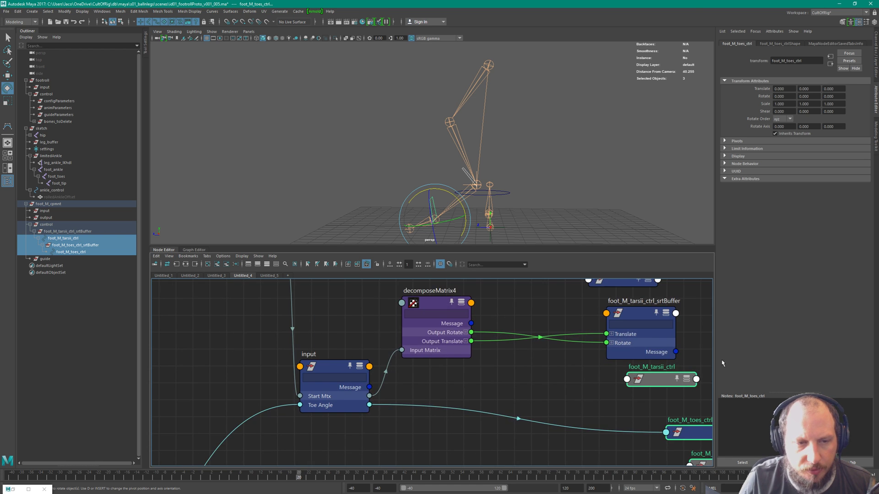
{"action": "scroll", "coordinate": [527, 379], "scroll_direction": "down", "scroll_amount": 2}
{"action": "left_click_drag", "start_coordinate": [372, 369], "coordinate": [374, 390]}
{"action": "left_click", "coordinate": [536, 401]}
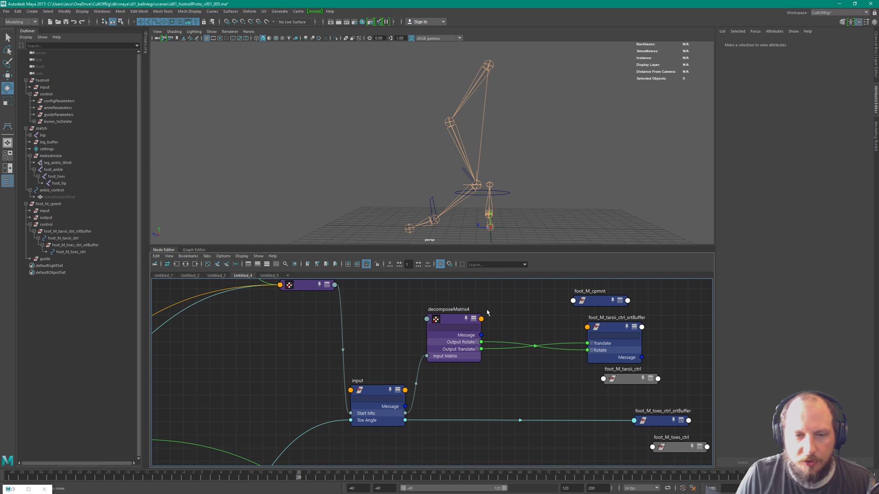
Examine the full node graph around decomposeMatrix4 and the leg rig from several angles, ending with nothing selected.
{"action": "left_click", "coordinate": [466, 314]}
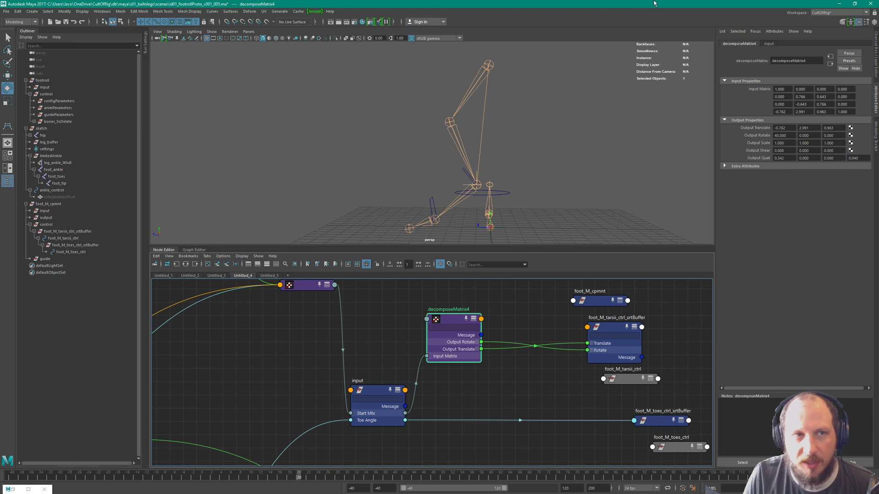
{"action": "scroll", "coordinate": [503, 378], "scroll_direction": "down", "scroll_amount": 2}
{"action": "scroll", "coordinate": [503, 378], "scroll_direction": "down", "scroll_amount": 2}
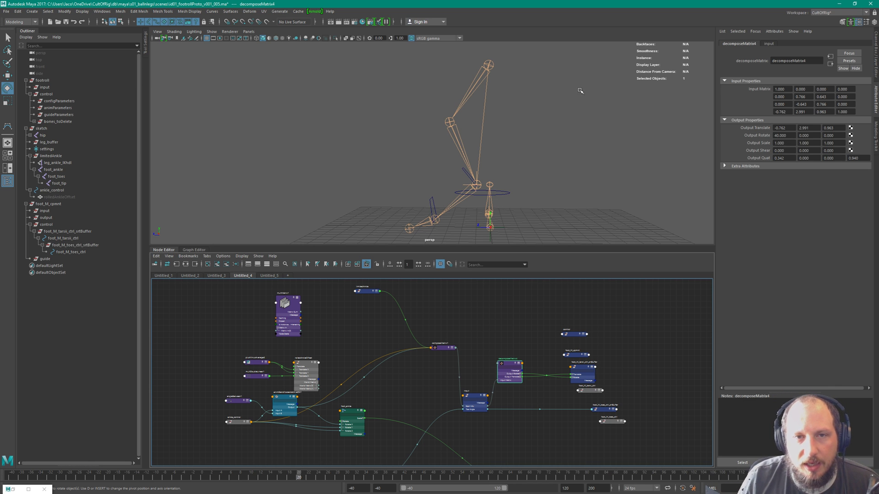
{"action": "left_click_drag", "start_coordinate": [468, 162], "coordinate": [506, 205], "text": "alt"}
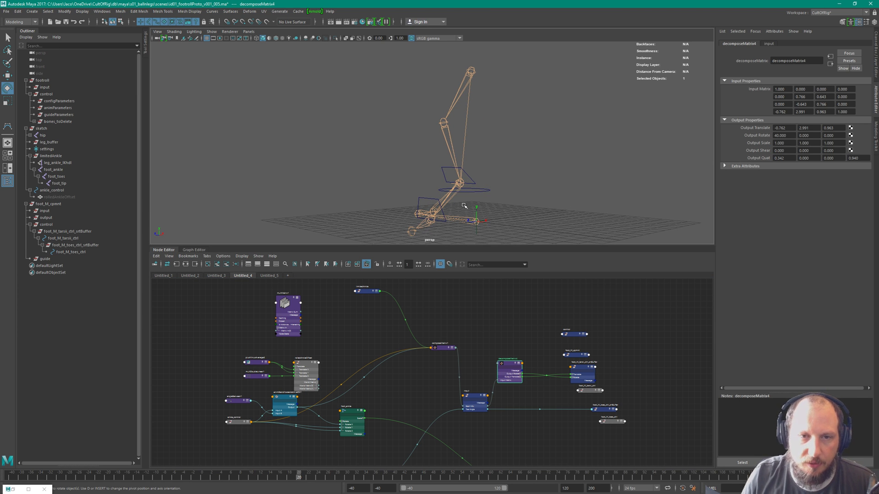
{"action": "left_click_drag", "start_coordinate": [465, 207], "coordinate": [506, 210]}
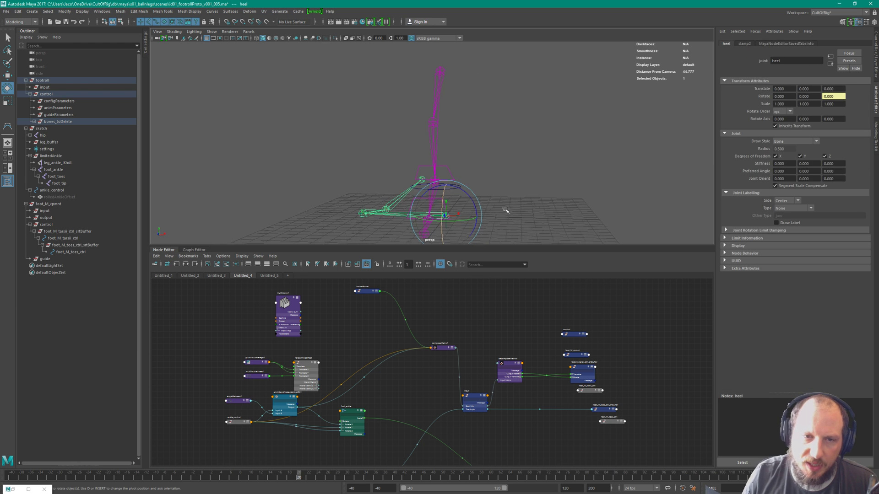
{"action": "left_click", "coordinate": [451, 208]}
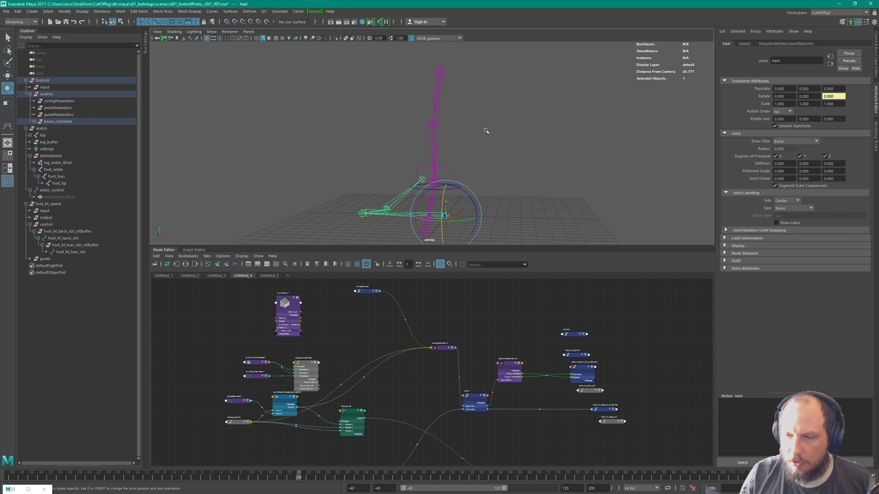
{"action": "left_click_drag", "start_coordinate": [515, 178], "coordinate": [511, 177], "text": "alt"}
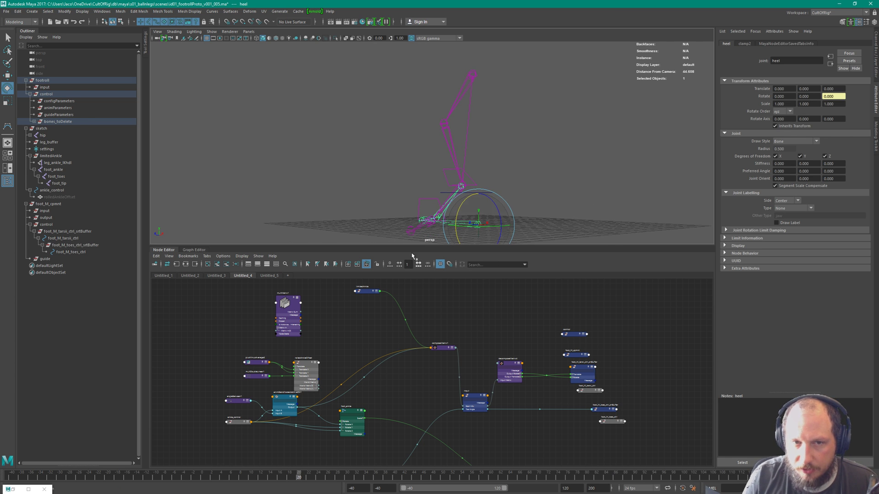
{"action": "left_click", "coordinate": [518, 149]}
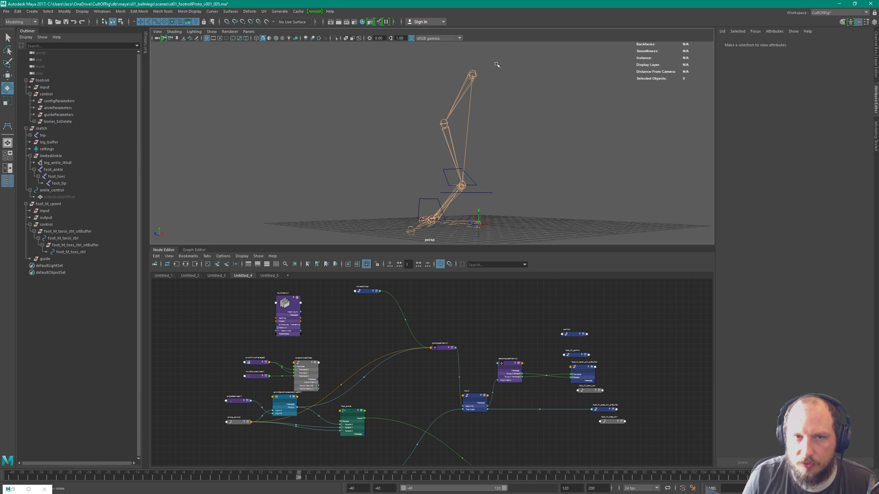
View the leg from its other side and select foot_M_tarsii_ctrl followed by foot_M_toes_ctrl to inspect the controls.
{"action": "left_click_drag", "start_coordinate": [467, 165], "coordinate": [515, 167], "text": "alt"}
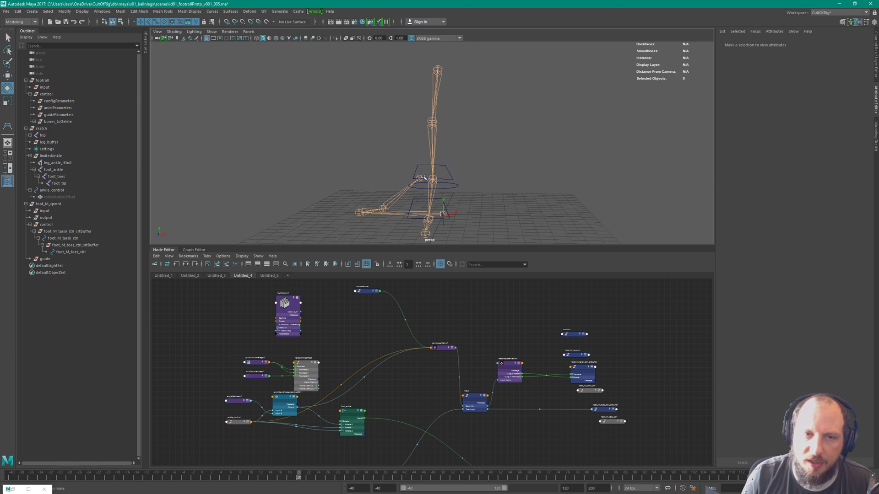
{"action": "left_click_drag", "start_coordinate": [424, 178], "coordinate": [497, 108], "text": "alt"}
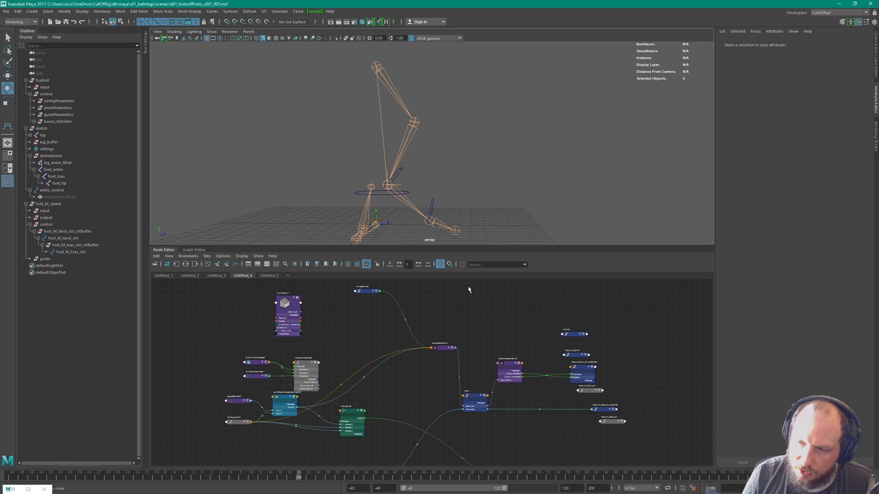
{"action": "left_click", "coordinate": [426, 191]}
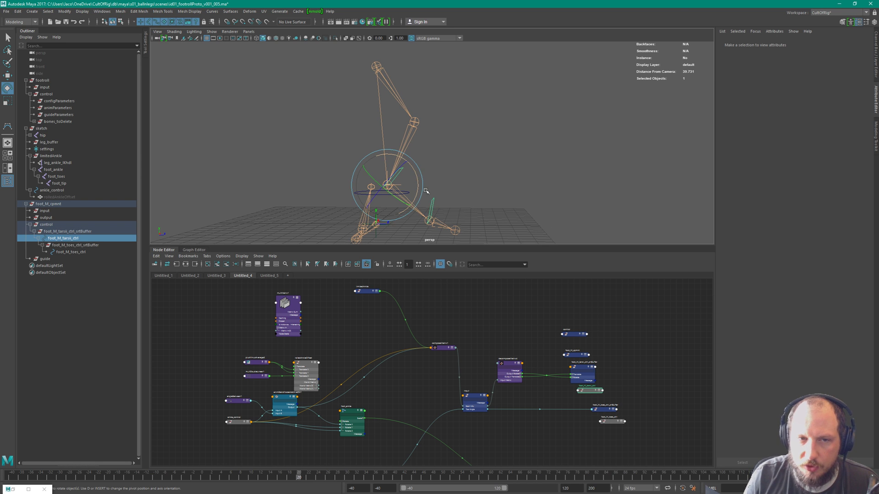
{"action": "left_click", "coordinate": [433, 204]}
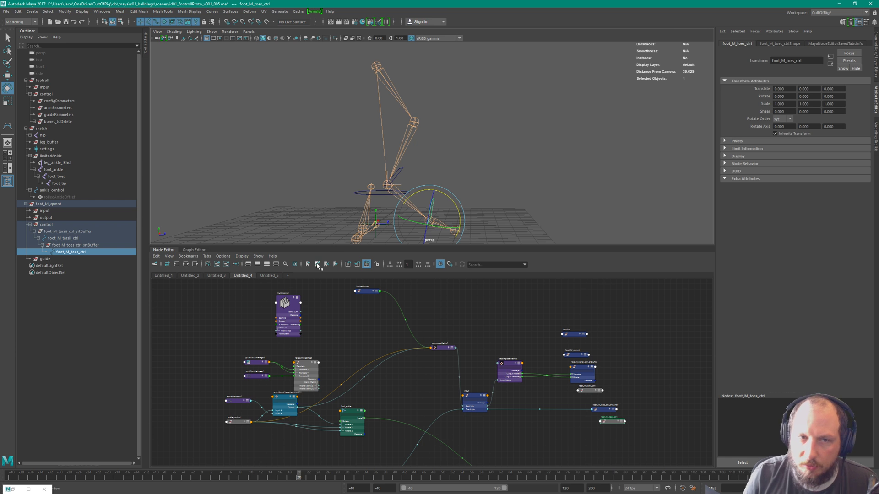